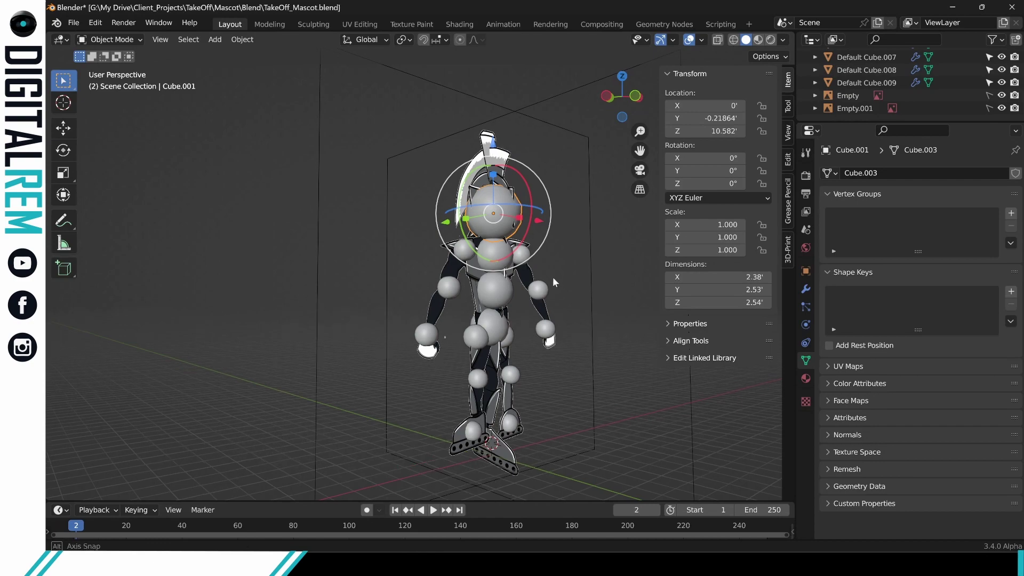
Orbit to a straight front view of the mascot and select the hip sphere.
middle_click_drag(553, 277, 488, 205)
scroll(505, 277, "up", 5)
left_click(381, 228)
scroll(469, 221, "up", 2)
scroll(429, 232, "up", 2)
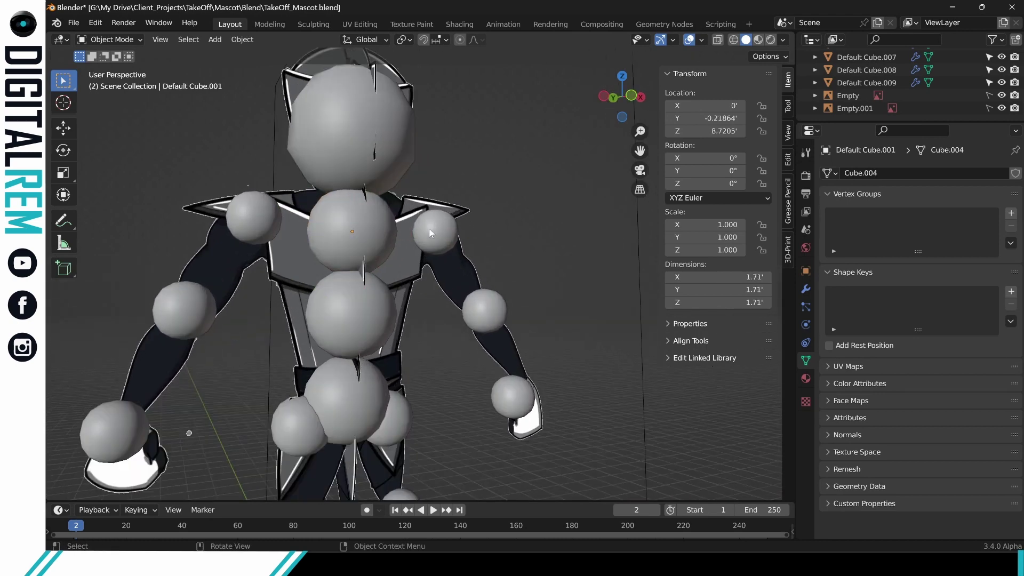
middle_click_drag(430, 230, 376, 251)
scroll(377, 252, "up", 2)
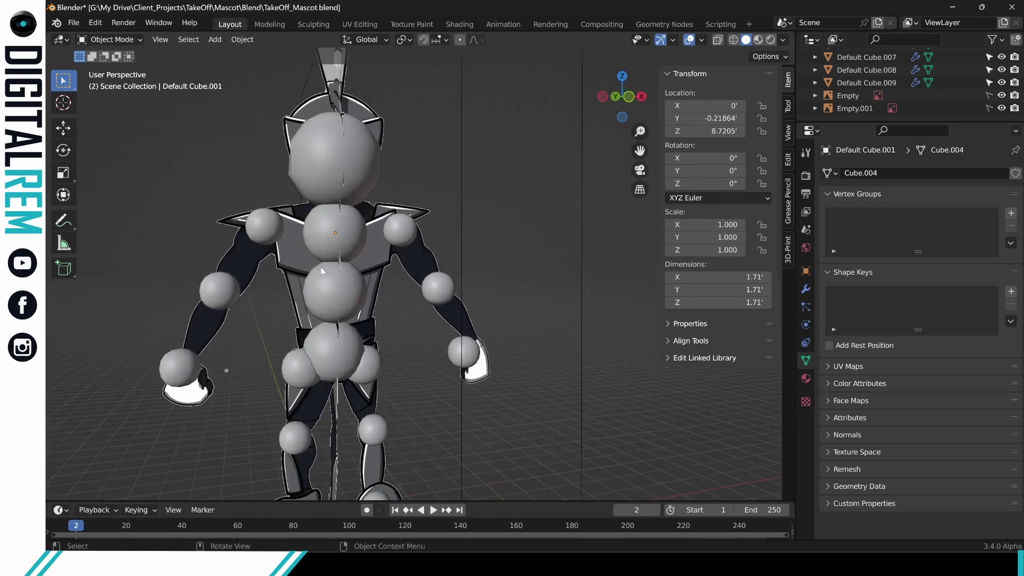
middle_click_drag(400, 331, 376, 292)
left_click(374, 338)
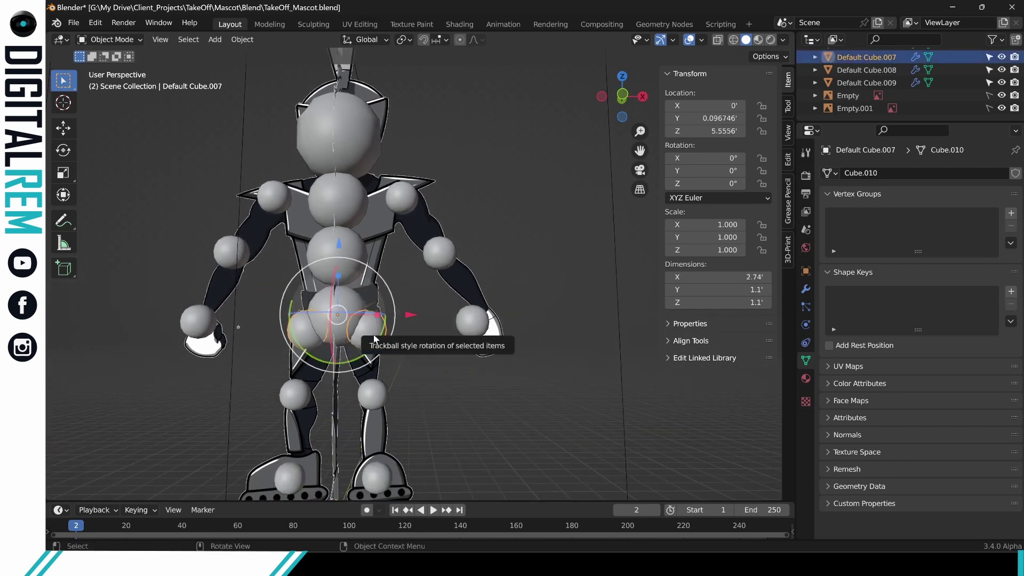
In Edit Mode, raise the hip mesh and pull it inward, then return to Object Mode.
key("ctrl+Tab")
left_click(397, 332)
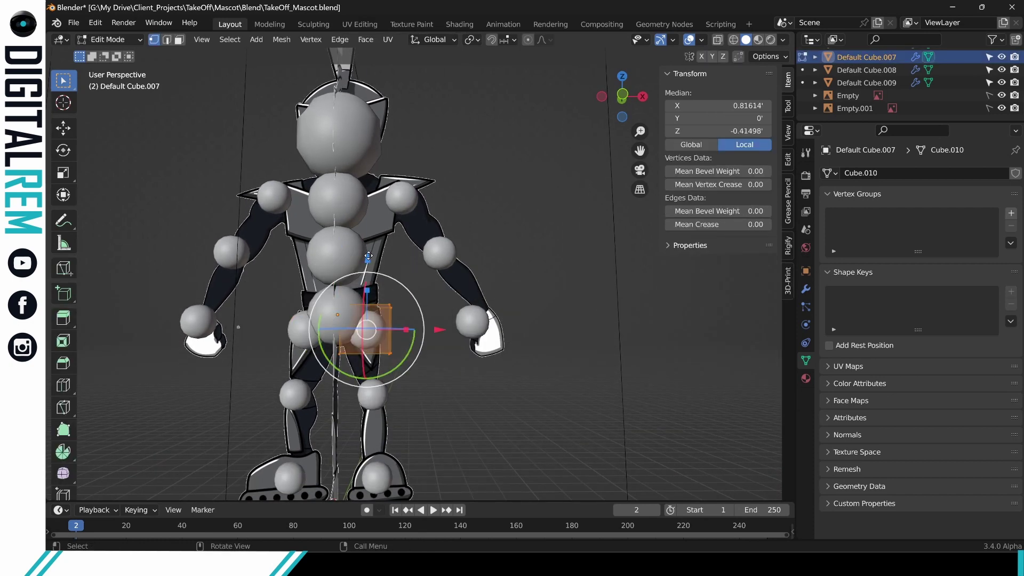
left_click_drag(367, 256, 368, 245)
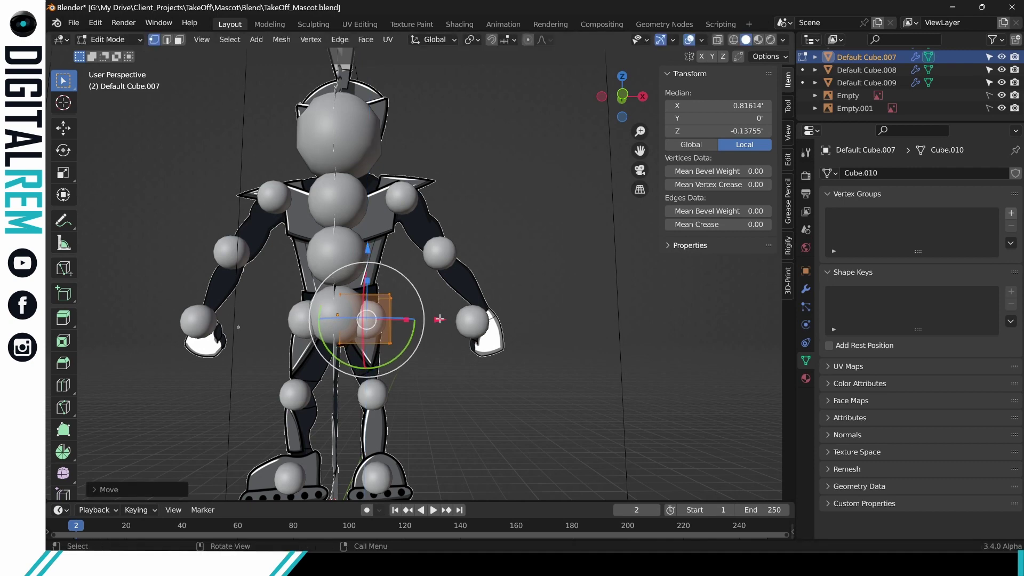
left_click_drag(438, 319, 430, 341)
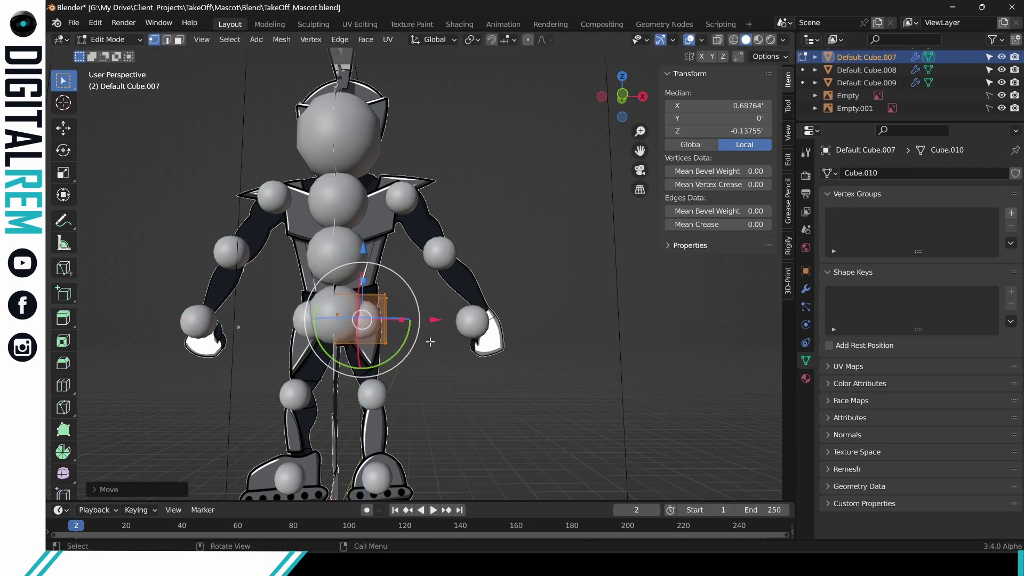
left_click(434, 379)
key("ctrl+Tab")
left_click(322, 372)
left_click(430, 380)
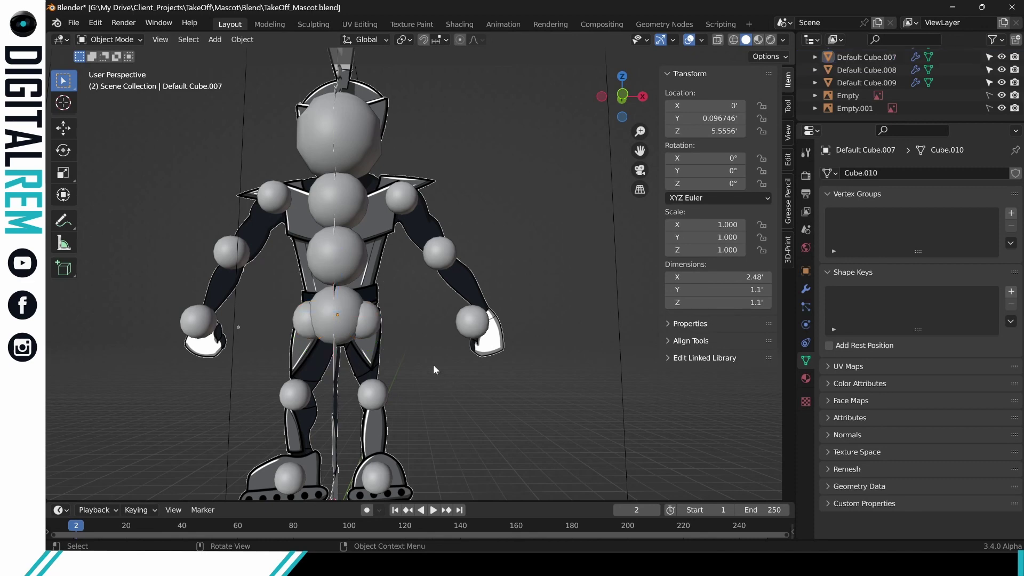
scroll(456, 280, "up", 4)
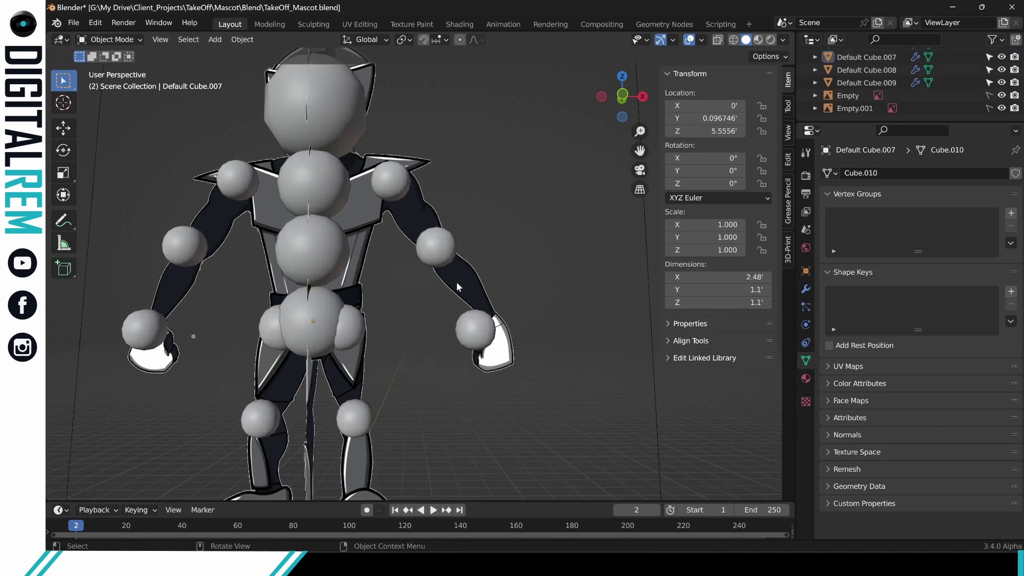
middle_click_drag(423, 292, 316, 294)
Select the head sphere, zoom in and switch it to Edit Mode.
left_click(320, 296)
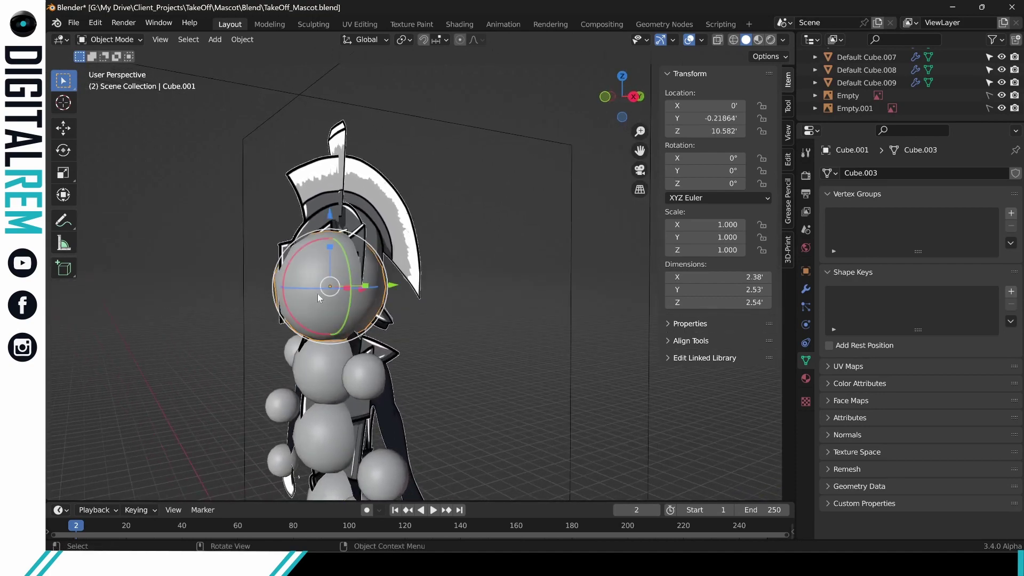
scroll(321, 293, "up", 4)
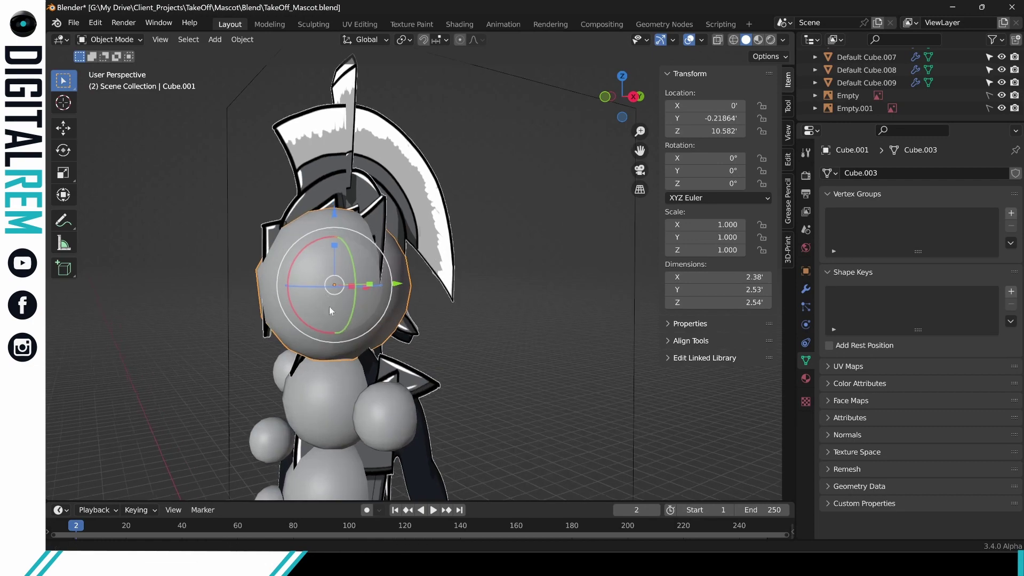
key("ctrl+Tab")
left_click(374, 316)
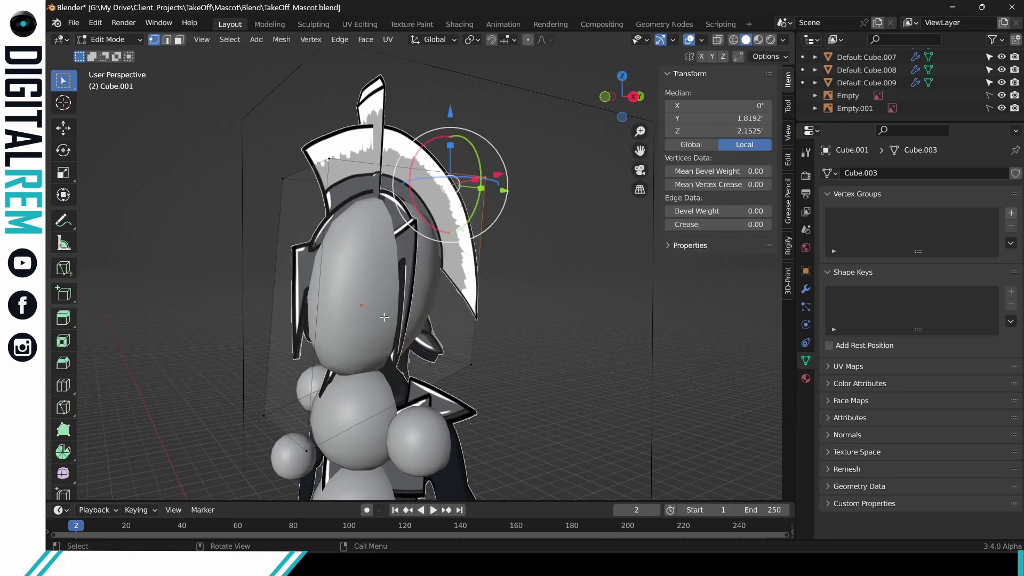
middle_click_drag(375, 315, 336, 292)
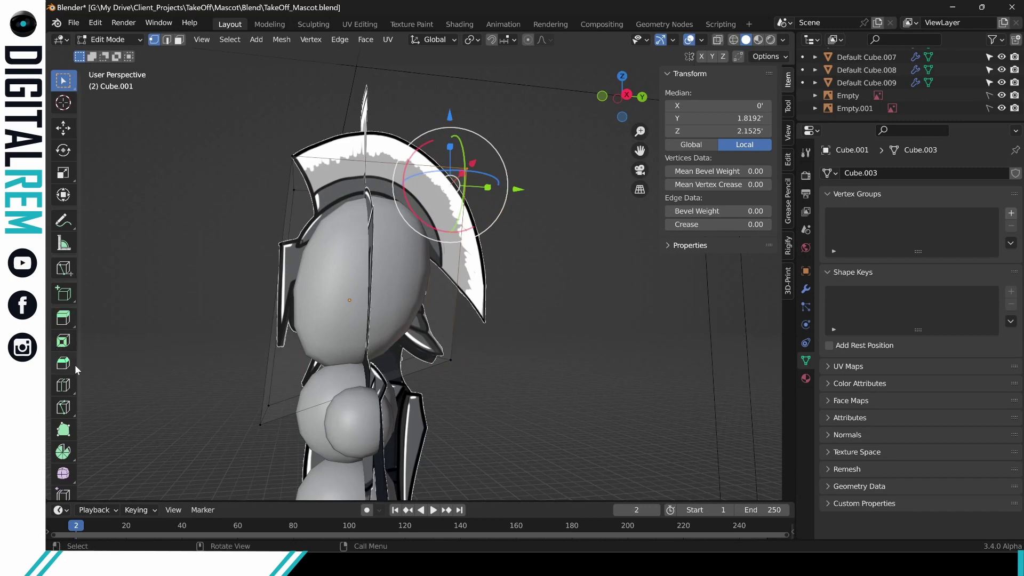
Cut a horizontal edge loop around the head with the Loop Cut tool.
left_click(63, 385)
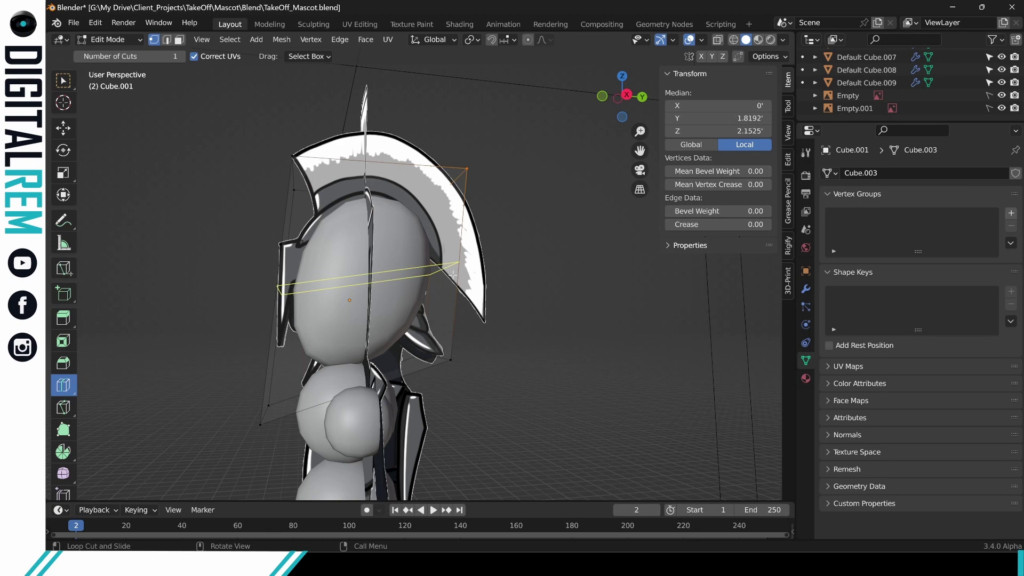
left_click_drag(452, 274, 454, 270)
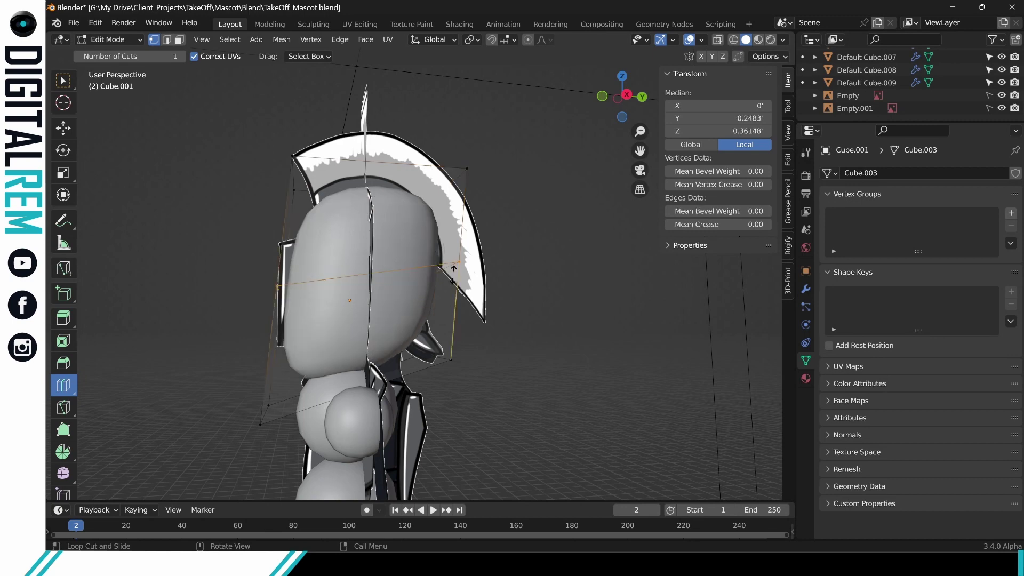
middle_click_drag(454, 269, 555, 283)
middle_click_drag(421, 286, 388, 287)
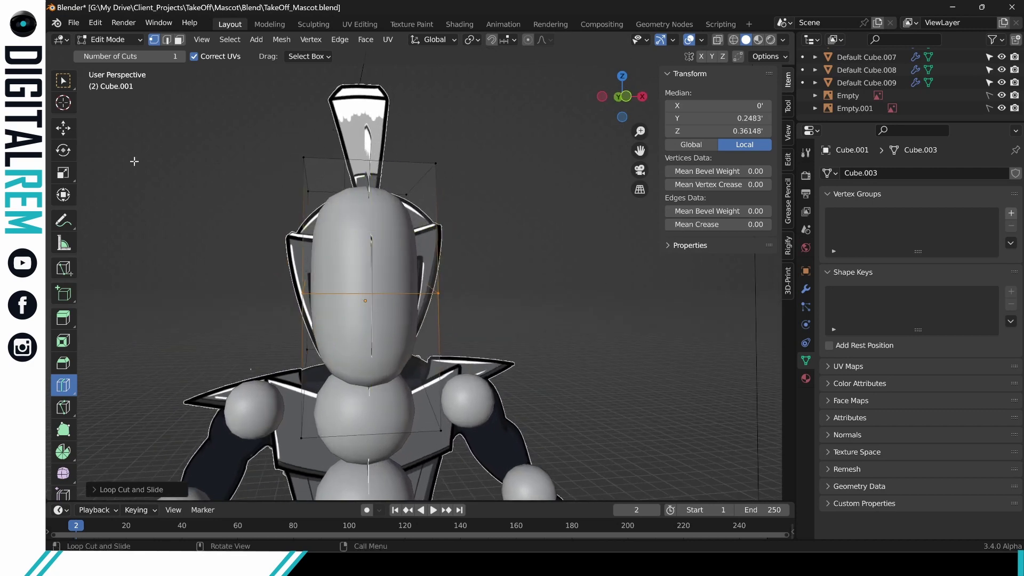
Widen the new loop along X, slide it up the head, and widen it again.
key("s")
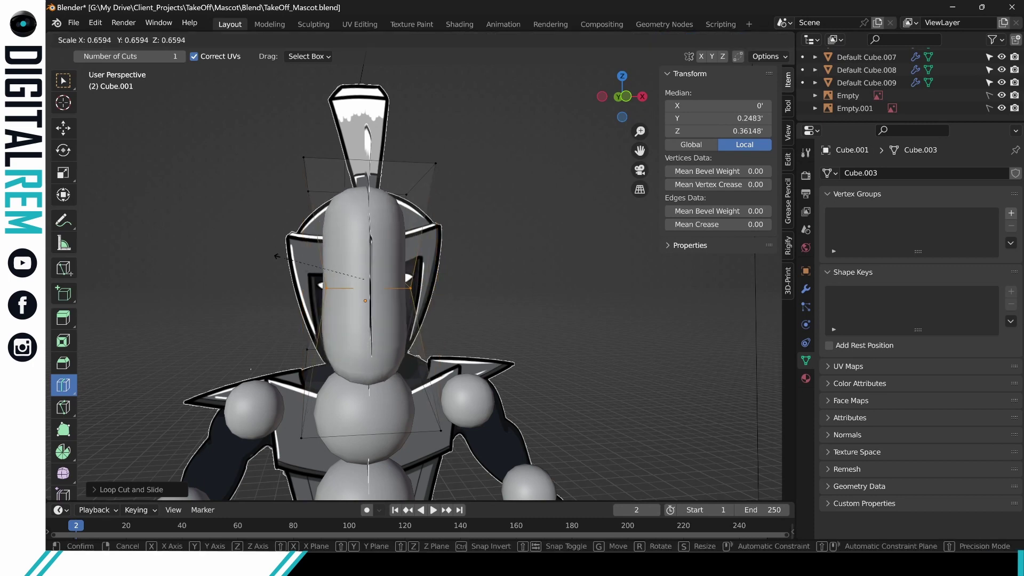
key("x")
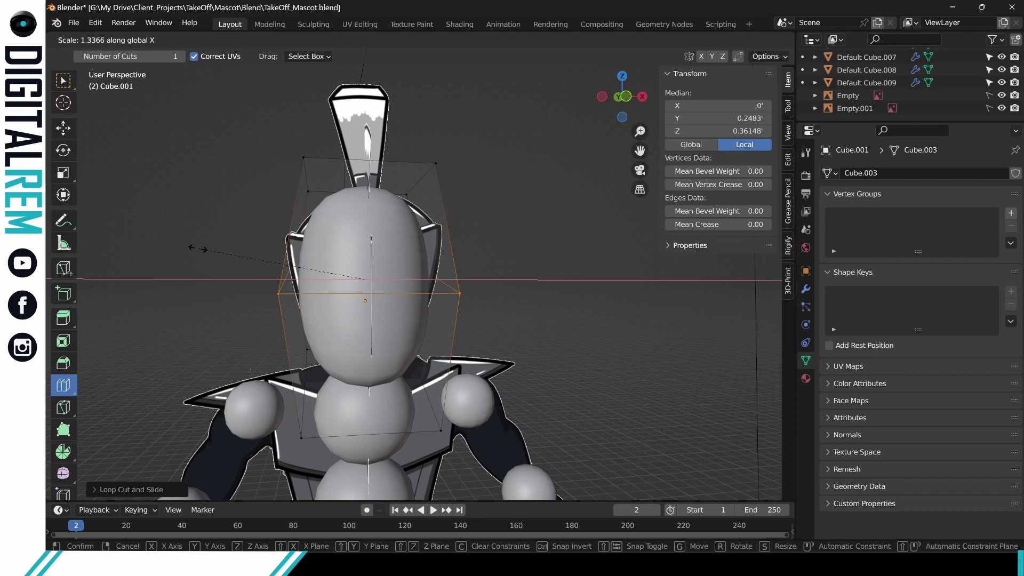
left_click(193, 248)
key("g")
key("g")
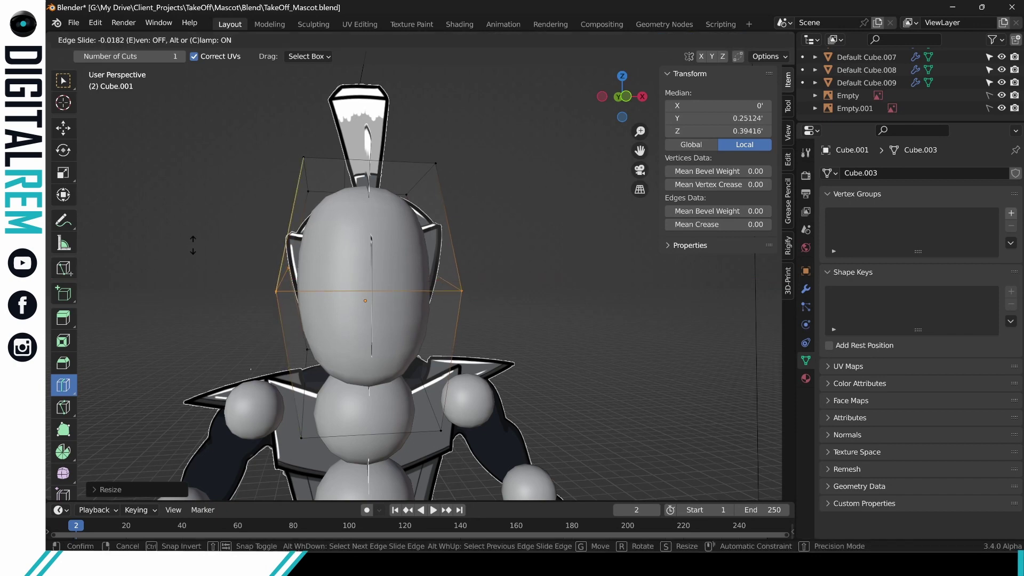
left_click(193, 194)
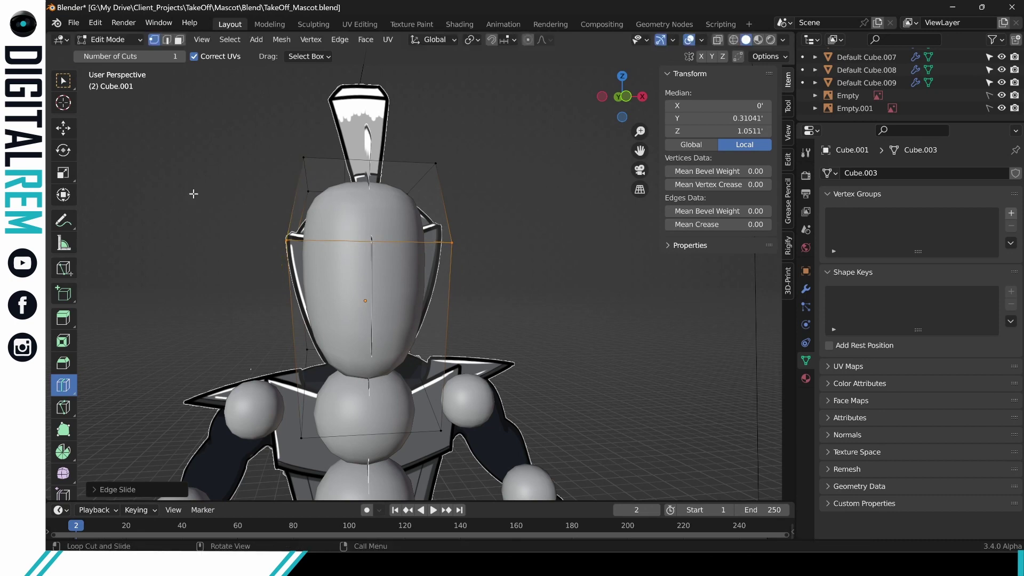
key("s")
key("x")
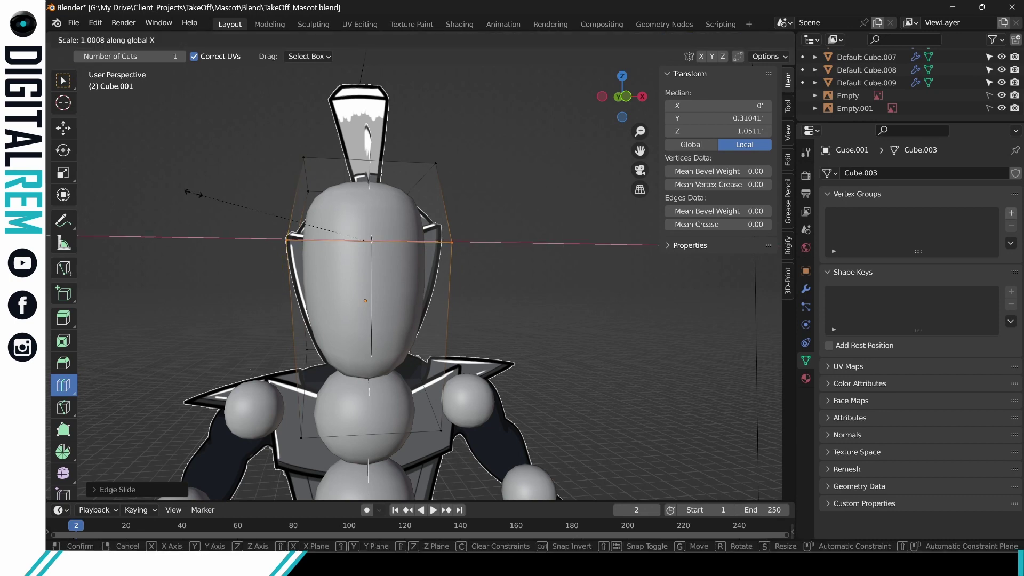
left_click(132, 195)
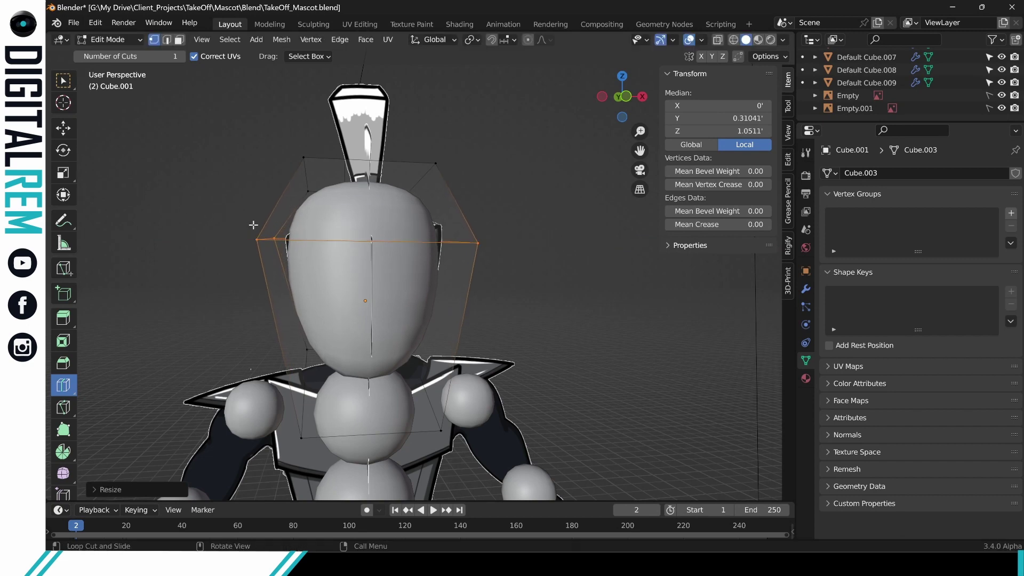
middle_click_drag(245, 249, 304, 250)
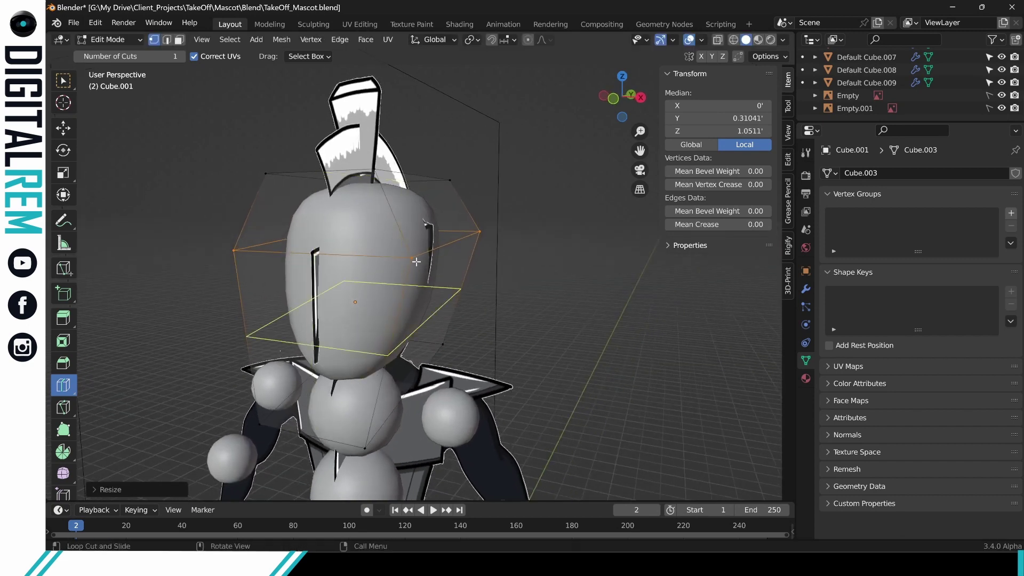
left_click(614, 98)
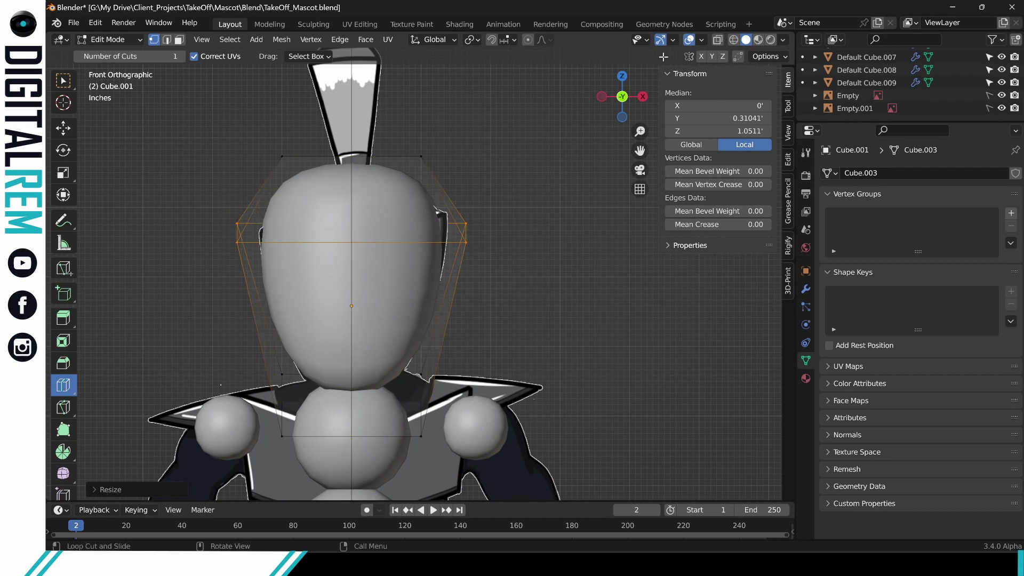
left_click(672, 40)
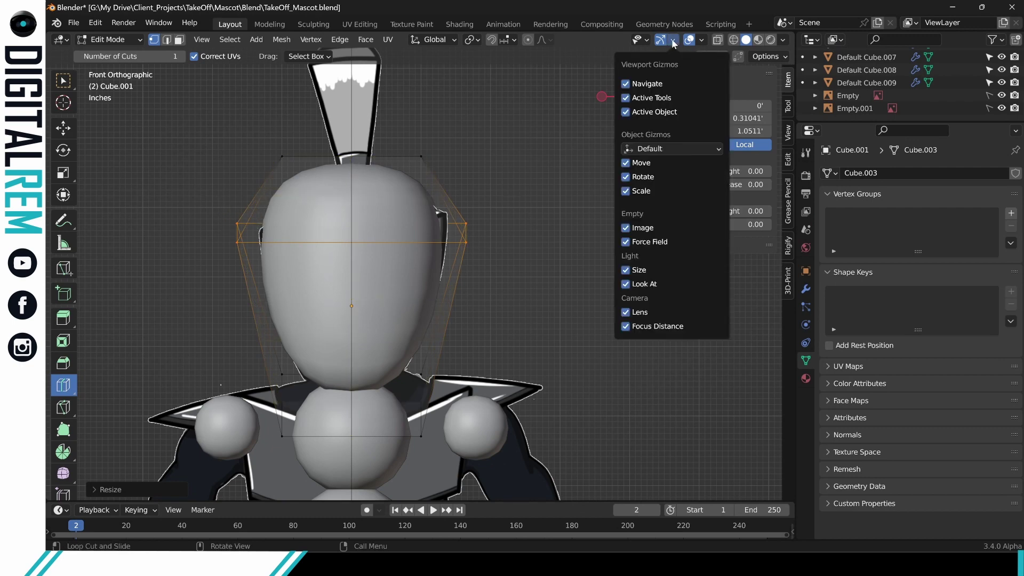
left_click(667, 152)
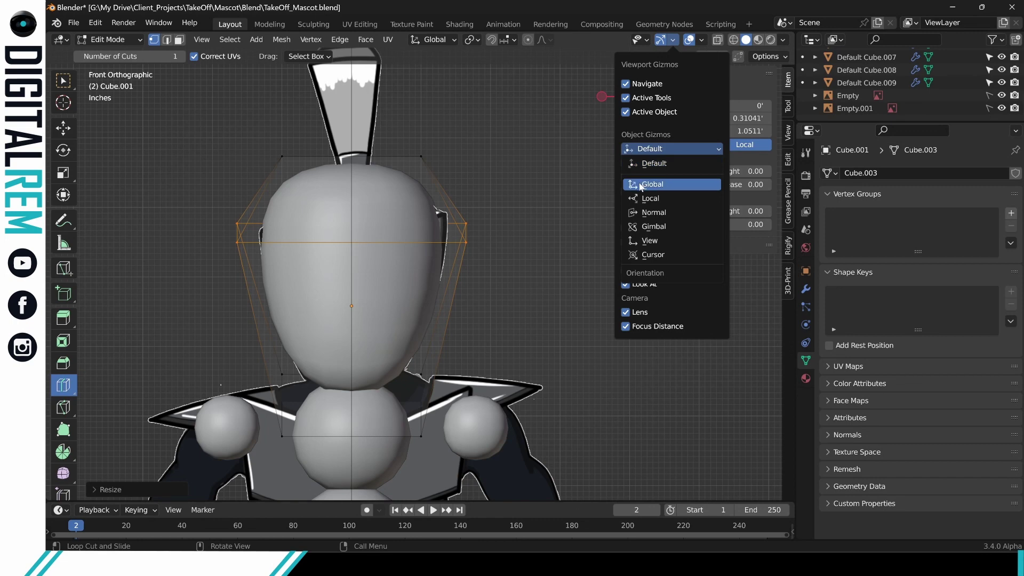
key("Escape")
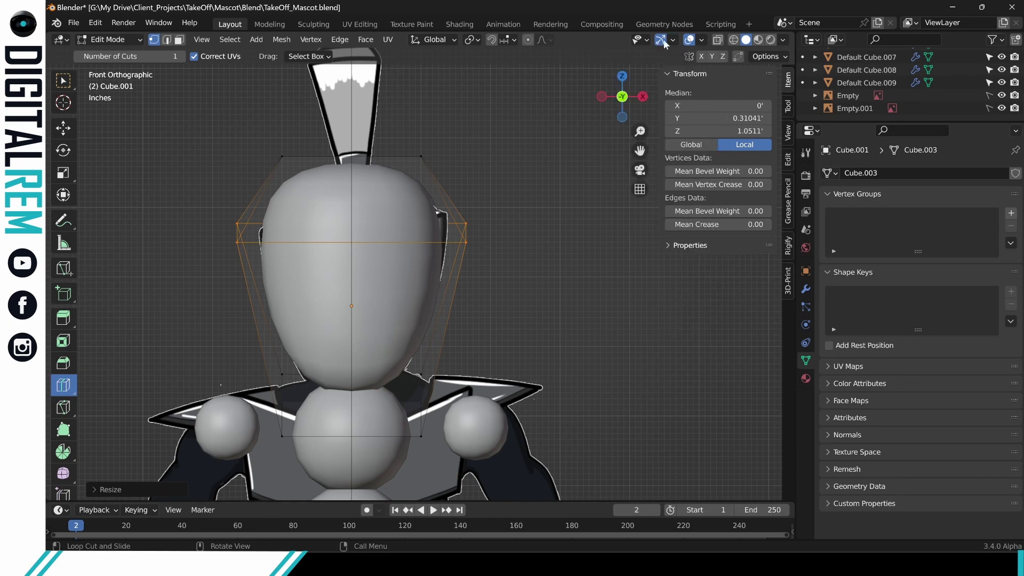
left_click(674, 40)
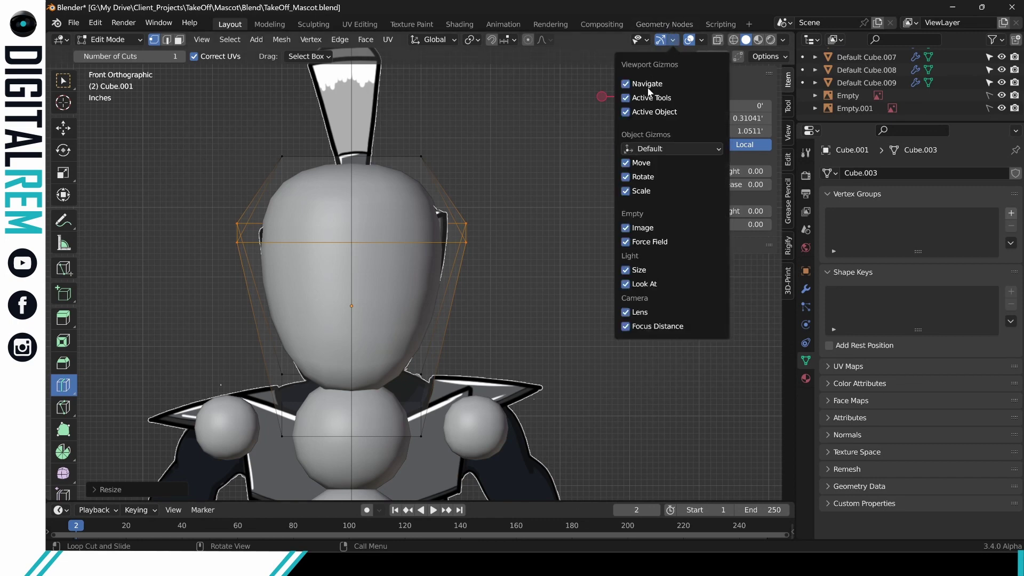
left_click(656, 150)
key("Escape")
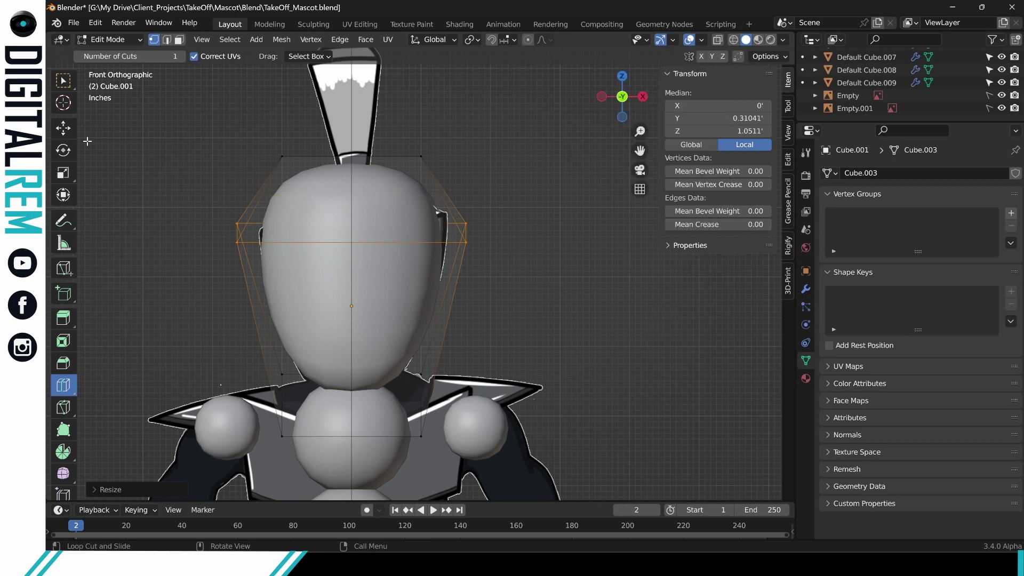
left_click(62, 79)
key("alt+a")
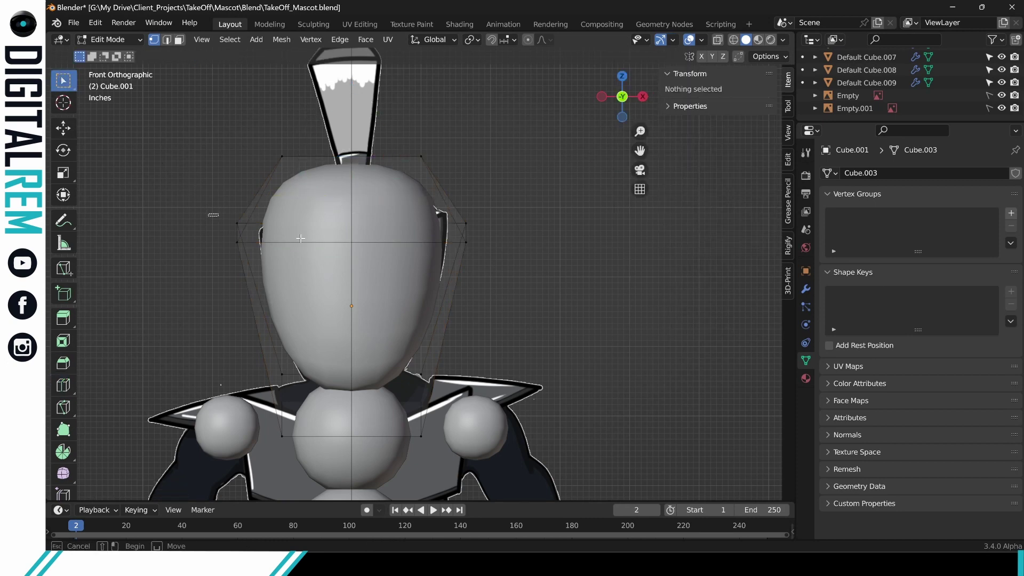
Select the middle ring of head vertices and narrow it sideways.
left_click_drag(209, 214, 637, 302)
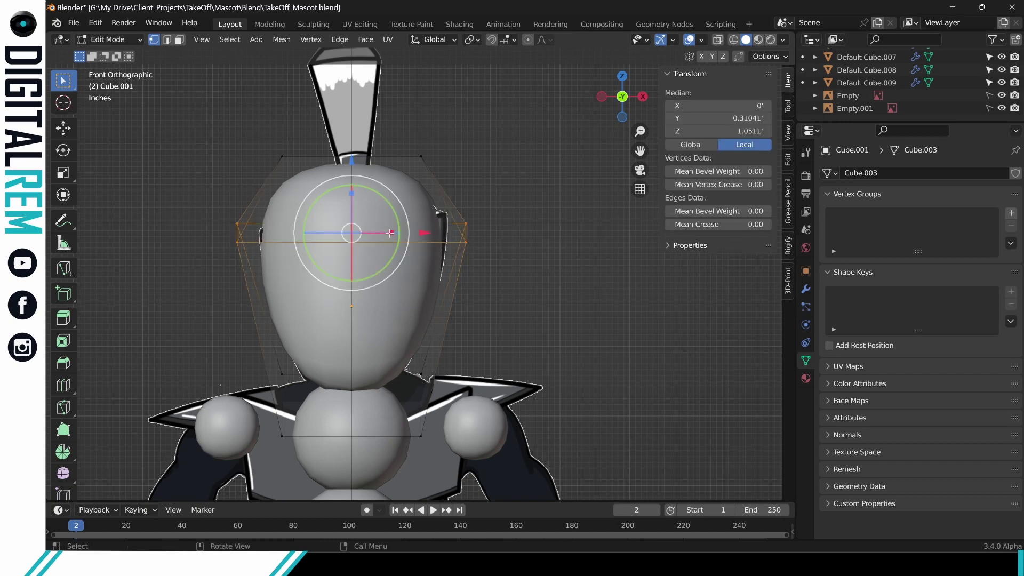
left_click_drag(389, 233, 388, 233)
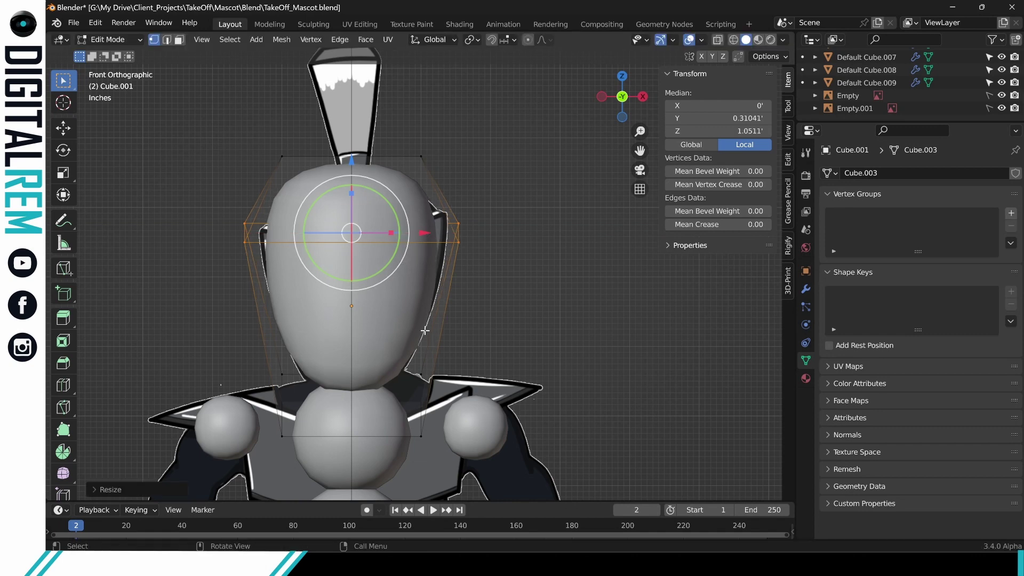
middle_click_drag(426, 329, 375, 275)
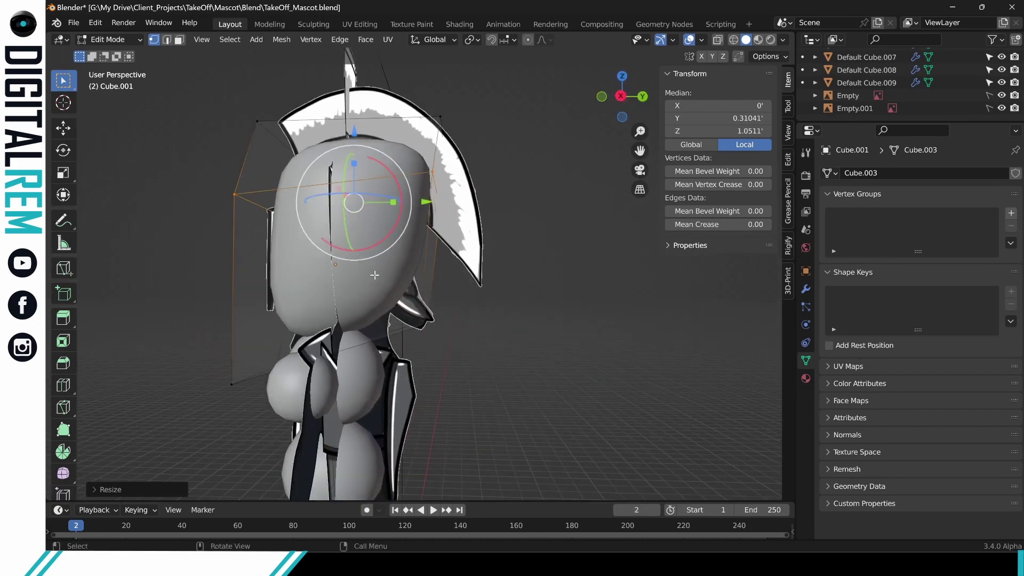
middle_click_drag(430, 188, 410, 198)
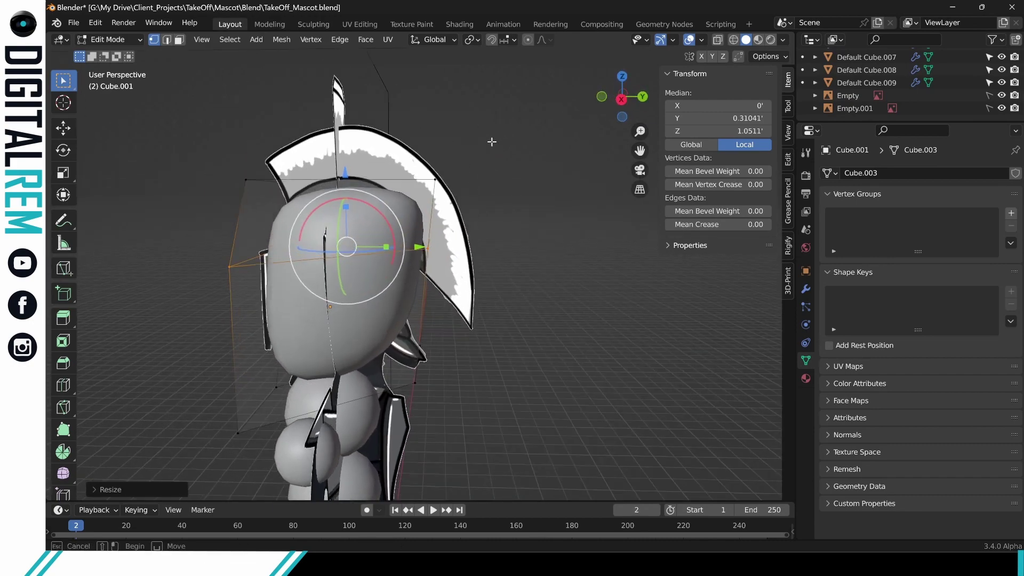
left_click_drag(502, 132, 469, 193)
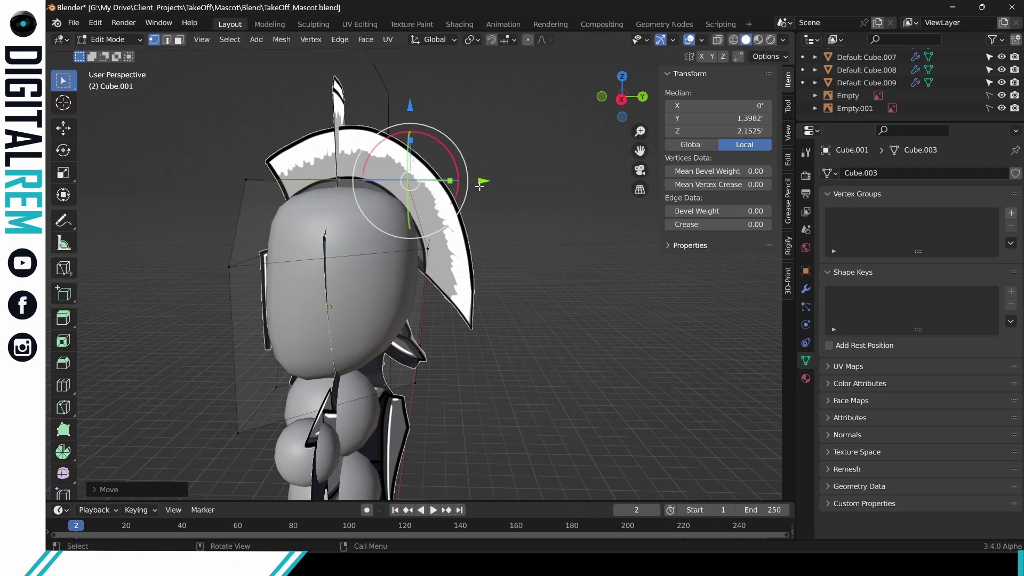
Reposition vertices at the top and lower side of the head to match the reference.
middle_click_drag(469, 193, 499, 296)
key("ctrl+Tab")
left_click_drag(498, 296, 419, 335)
middle_click_drag(419, 336, 443, 287)
key("g")
left_click(432, 318)
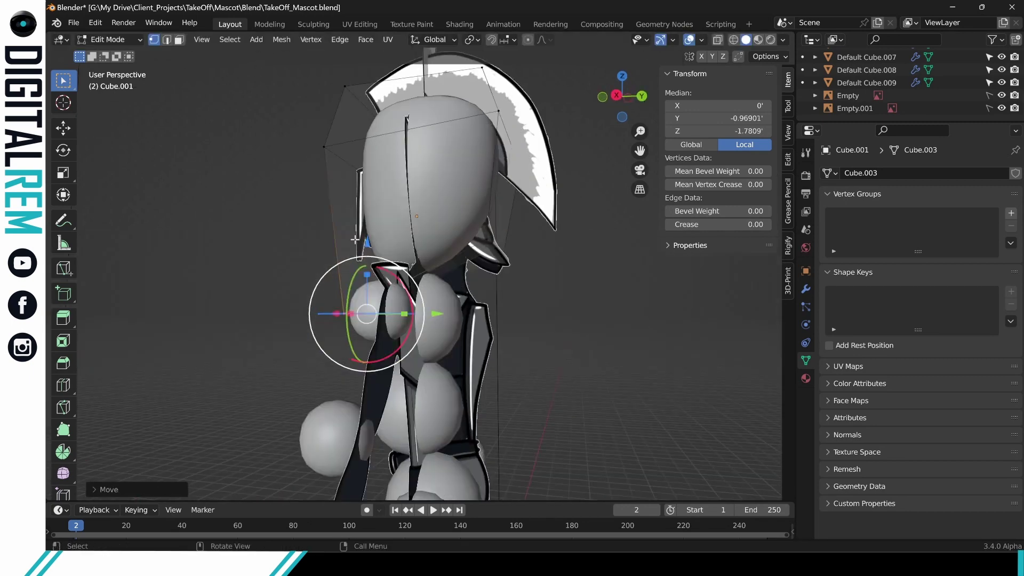
Switch to face select mode and select the face on the head's underside.
left_click(180, 41)
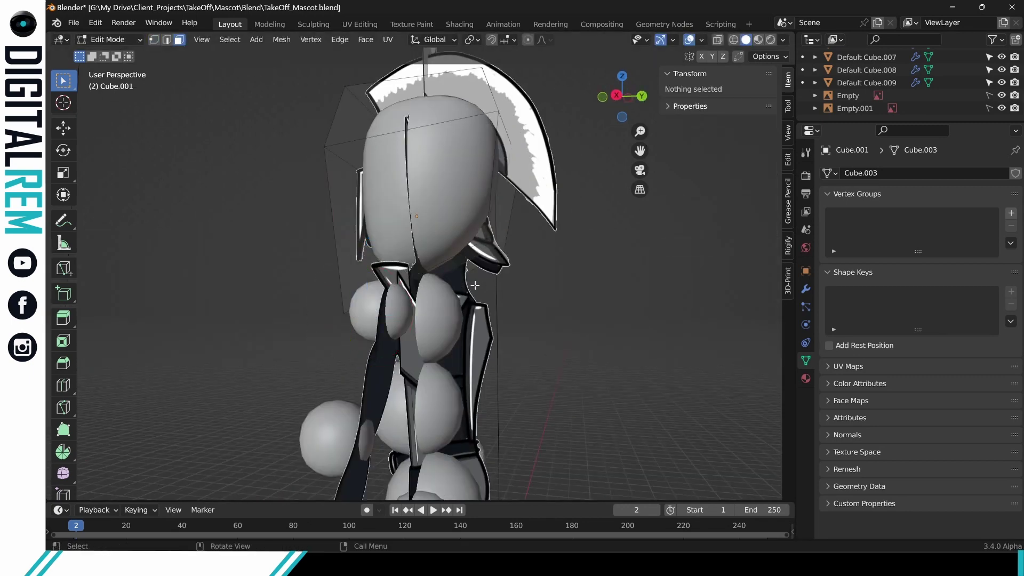
left_click(462, 273)
middle_click_drag(463, 273, 373, 252)
Inset the head's underside face and extrude it downward into a neck.
key("i")
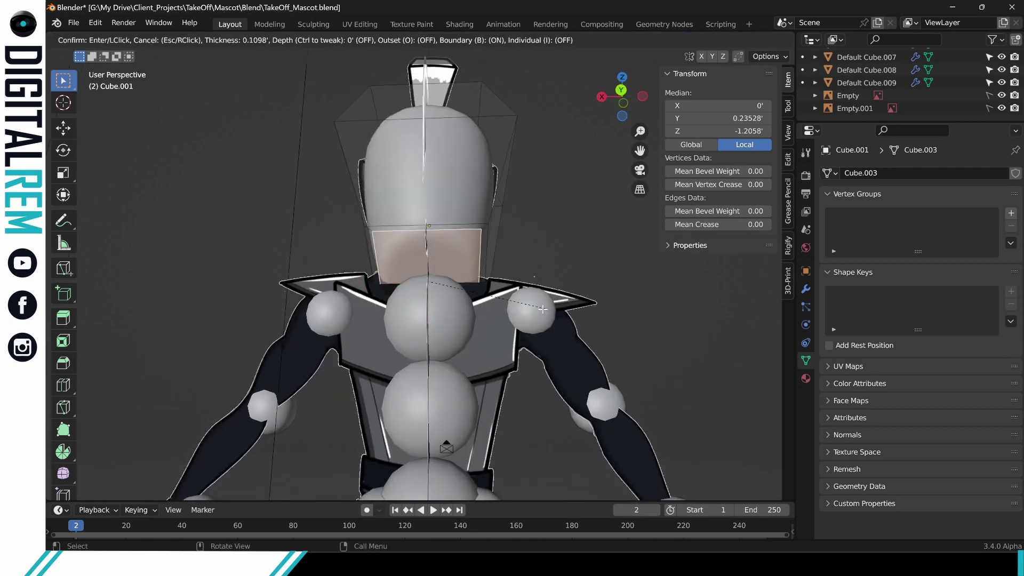
left_click(534, 308)
middle_click_drag(534, 309, 497, 281)
key("e")
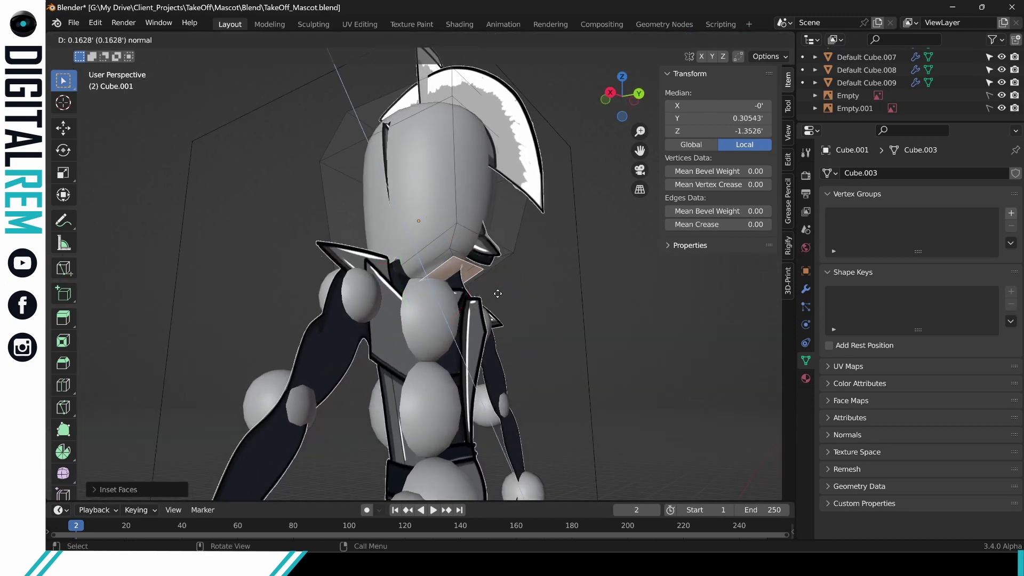
left_click(501, 330)
middle_click_drag(502, 330, 527, 366)
Scale the neck face along Y and nudge it slightly along Y.
key("s")
key("y")
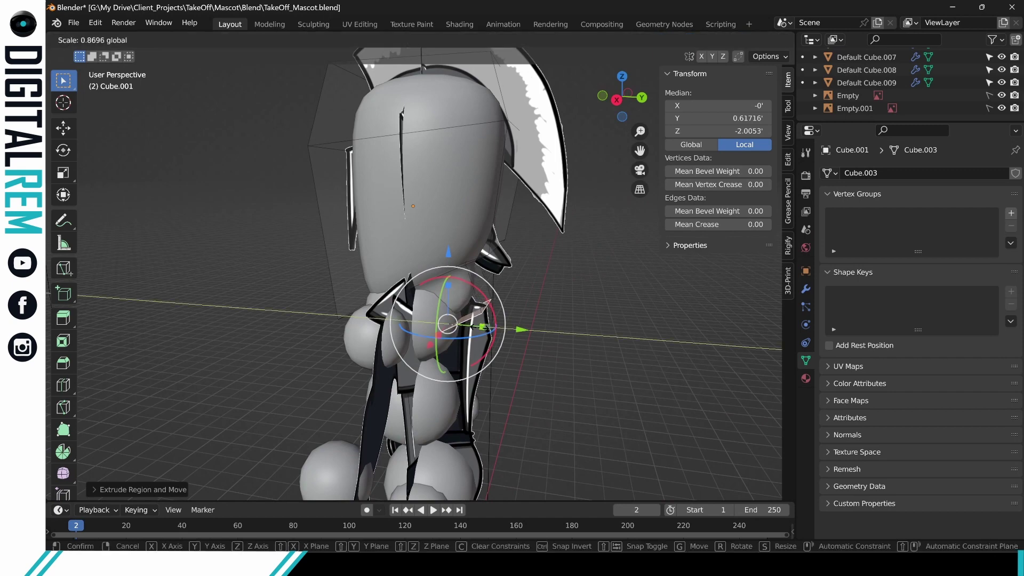
left_click(473, 328)
middle_click_drag(472, 328, 501, 278)
left_click_drag(524, 326, 532, 321)
middle_click_drag(532, 321, 552, 273)
Paint-select the shoulder vertices and move them along the Y axis.
key("1")
key("alt+a")
key("c")
left_click_drag(553, 273, 537, 301)
middle_click_drag(537, 301, 439, 192)
key("Escape")
key("alt+a")
left_click_drag(439, 192, 439, 192)
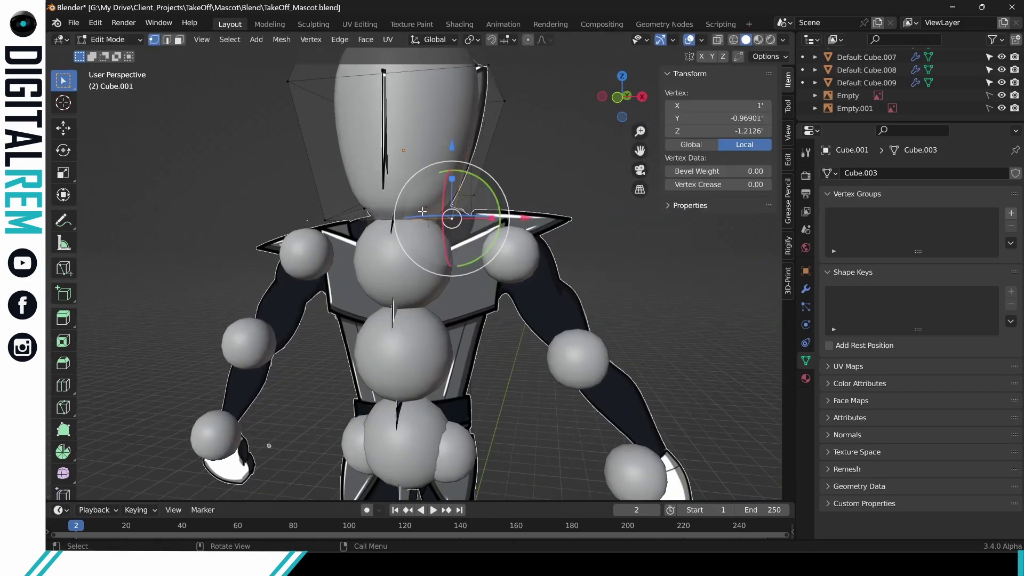
middle_click_drag(438, 192, 701, 400)
key("g")
key("y")
left_click(458, 240)
Check the head's modifier settings in Object Mode, then return to editing the head mesh.
key("Tab")
left_click(806, 288)
middle_click_drag(426, 240, 491, 384)
key("ctrl+z")
key("Tab")
left_click(378, 230)
Clear the head's vertex selection and return to Object Mode.
key("alt+a")
key("ctrl+Tab")
left_click(365, 361)
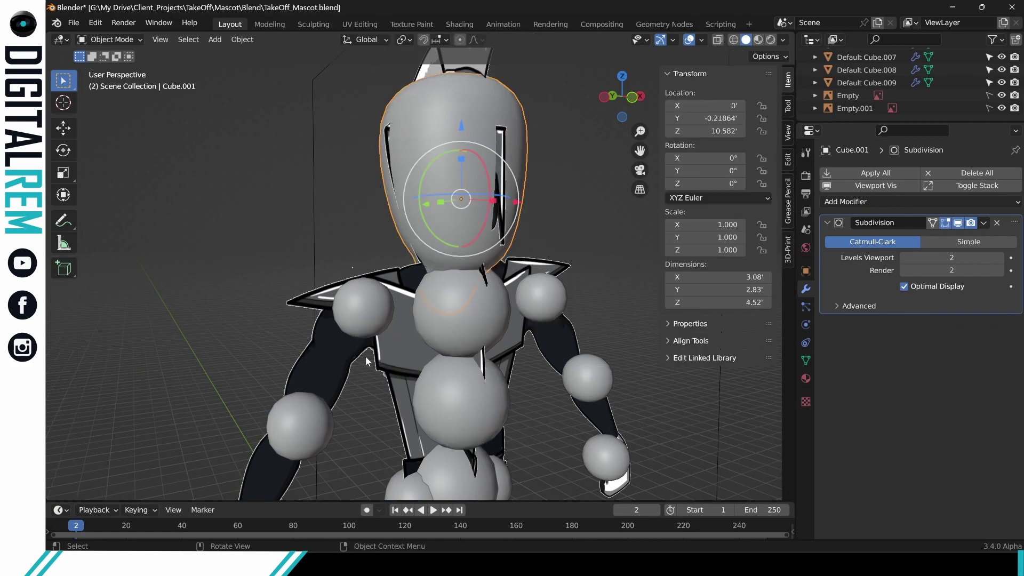
middle_click_drag(497, 309, 446, 313)
Select the chest sphere and delete its Cast modifier, leaving only Subdivision.
left_click(400, 310)
key("ctrl+Tab")
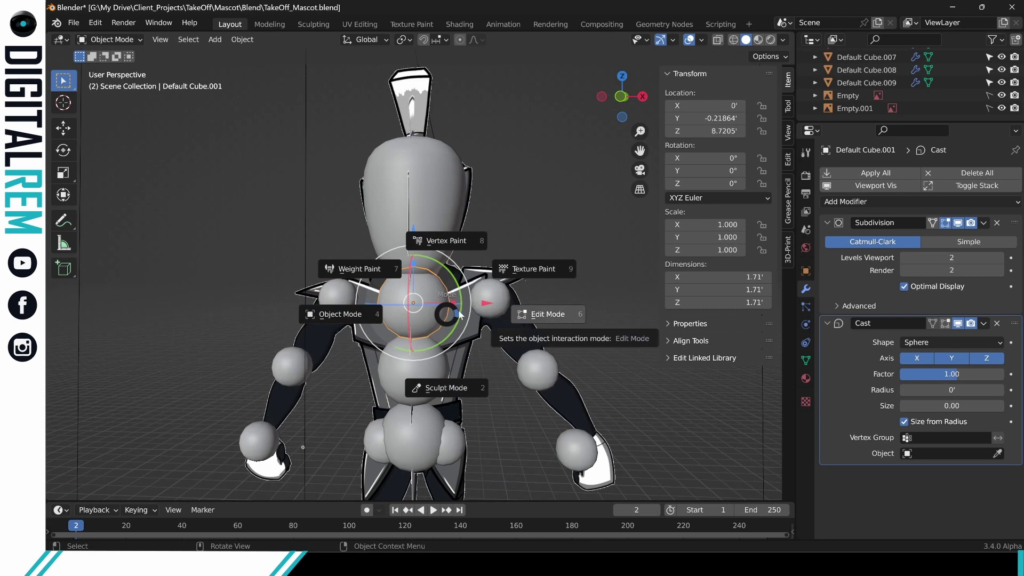
left_click(437, 310)
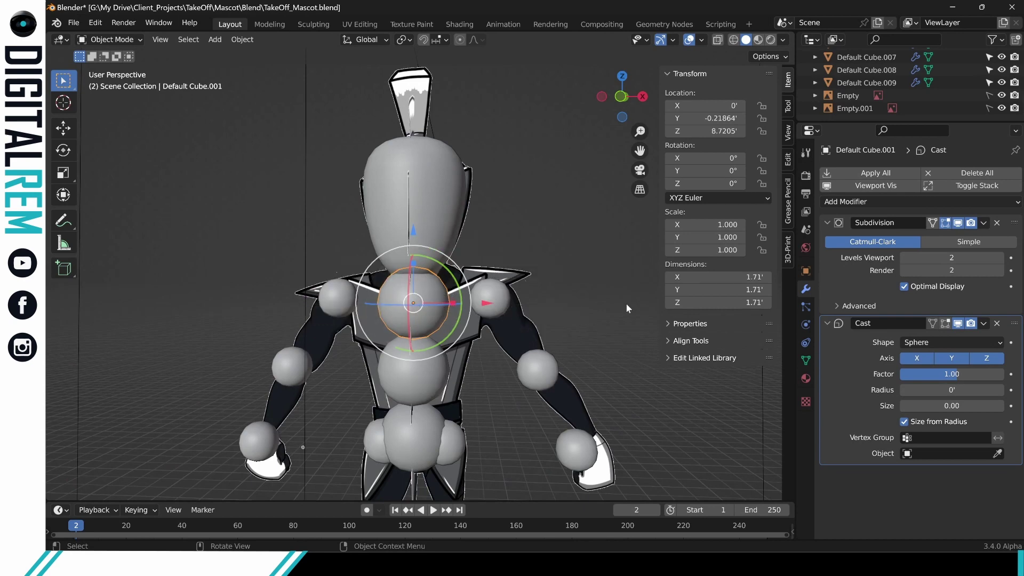
left_click(996, 323)
key("ctrl+Tab")
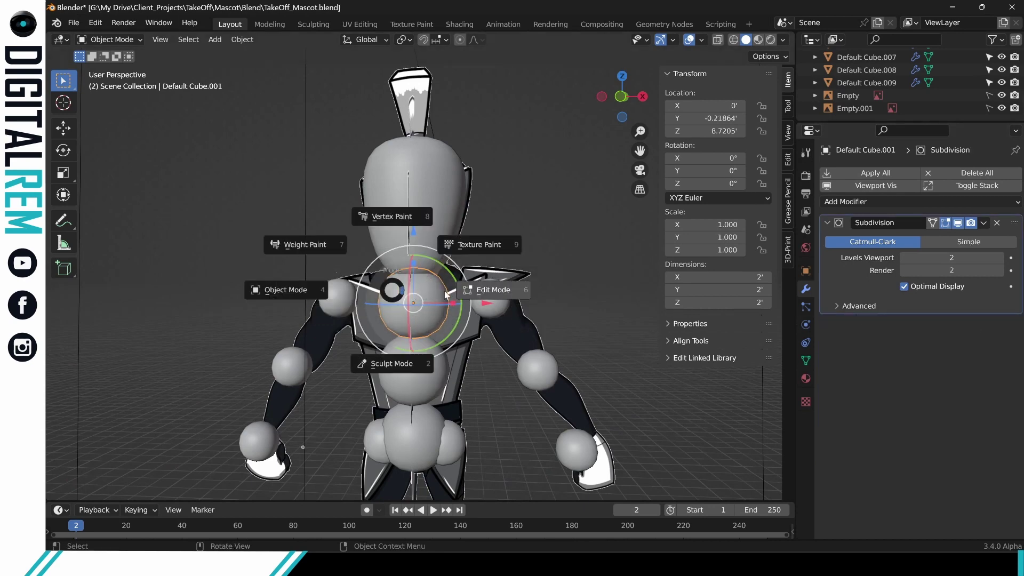
In Edit Mode, push the chest block's right and left side vertices outward along X.
left_click(466, 291)
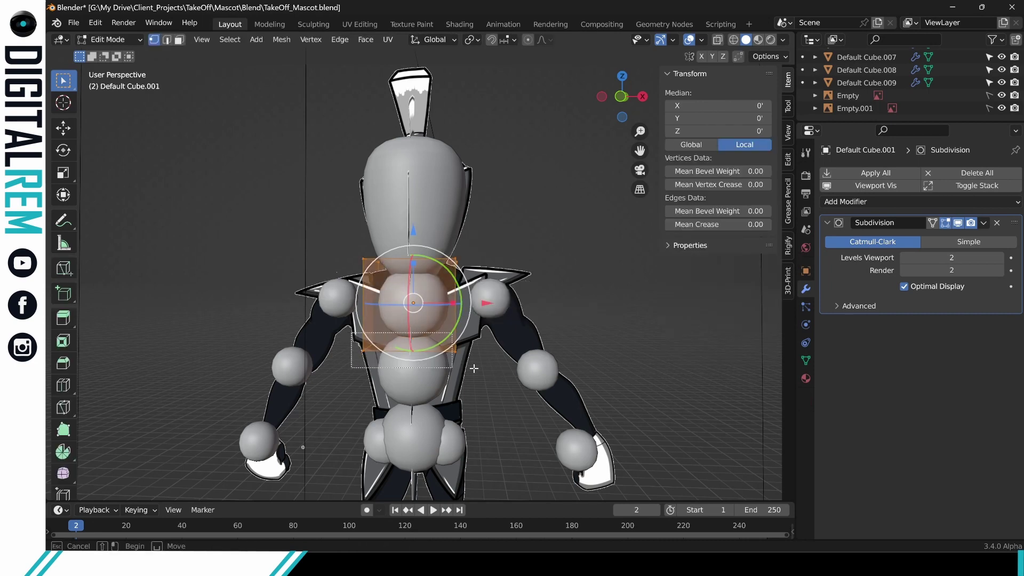
left_click_drag(474, 368, 485, 371)
left_click_drag(439, 231, 466, 330)
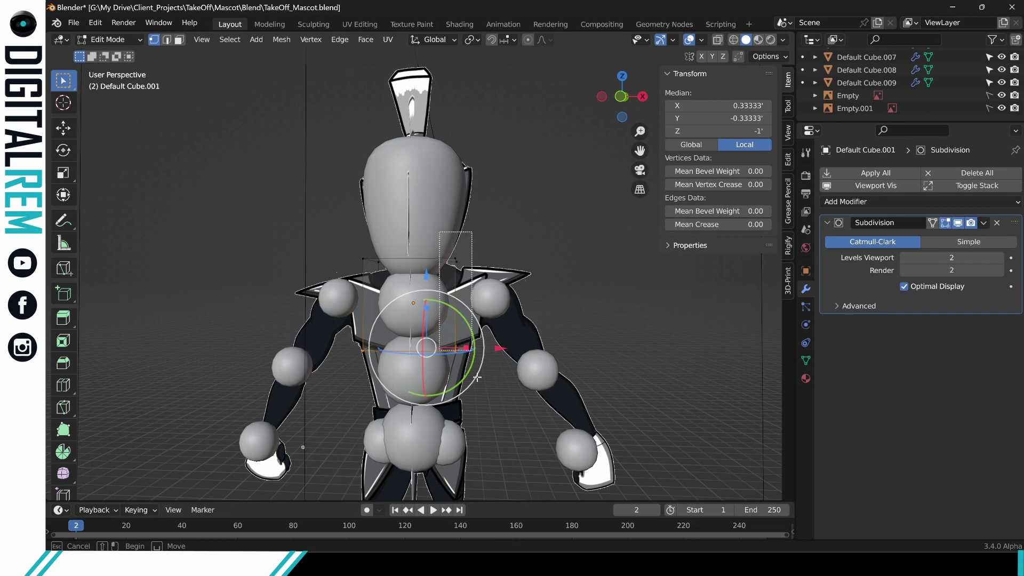
left_click_drag(476, 377, 478, 376)
left_click_drag(531, 303, 564, 304)
middle_click_drag(382, 272, 392, 277)
left_click_drag(343, 247, 394, 382)
left_click_drag(440, 289, 384, 286)
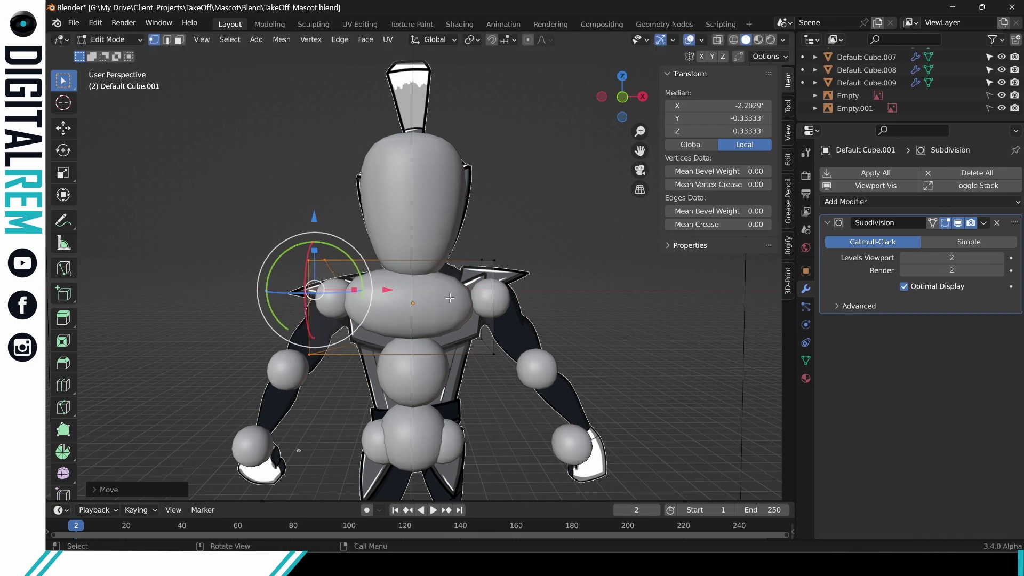
Stretch the right shoulder further, undo the overshoot, and return to Object Mode at 3.92 × 2 × 2.
left_click_drag(470, 234, 509, 380)
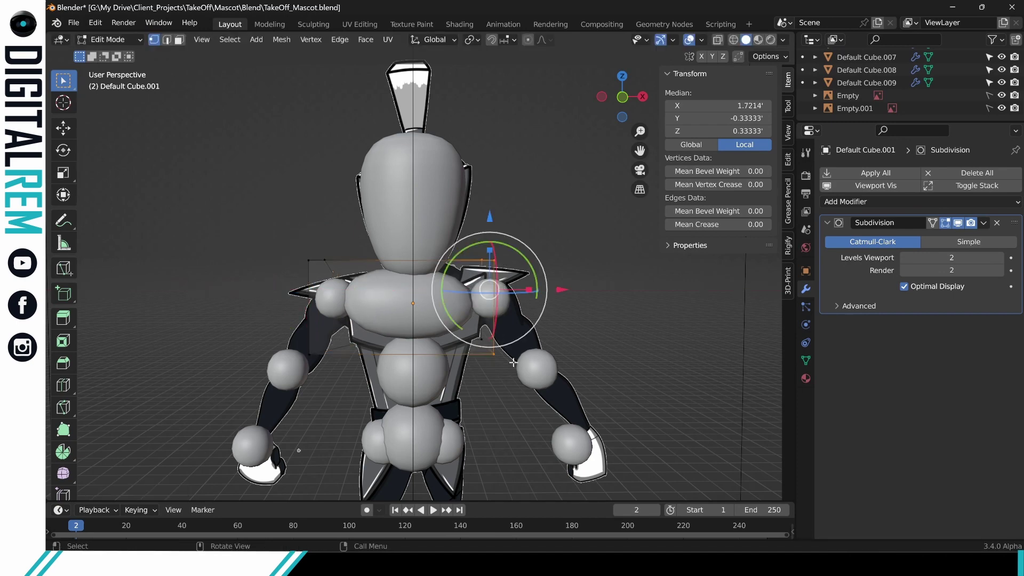
left_click_drag(561, 288, 561, 296)
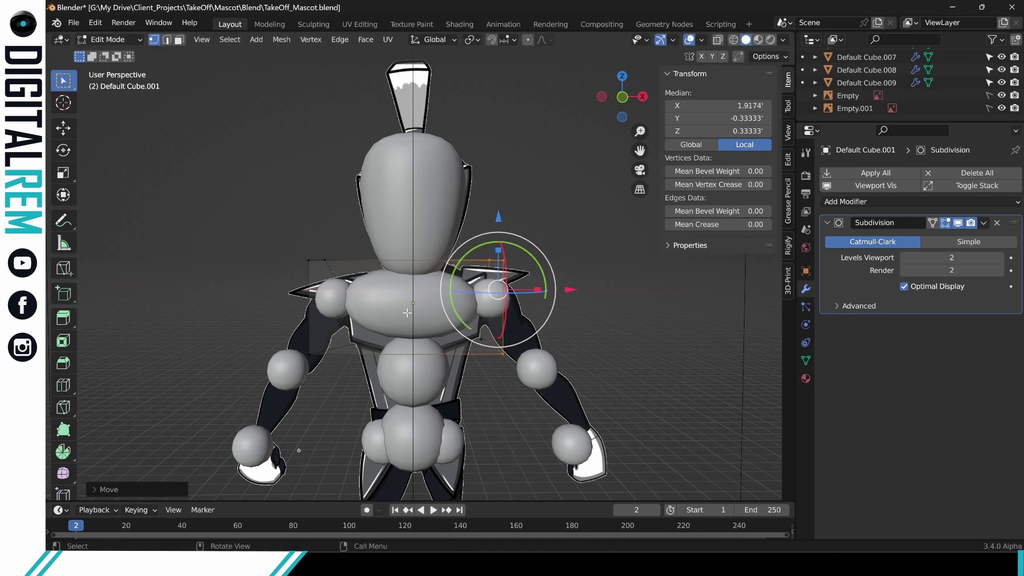
left_click_drag(571, 289, 681, 286)
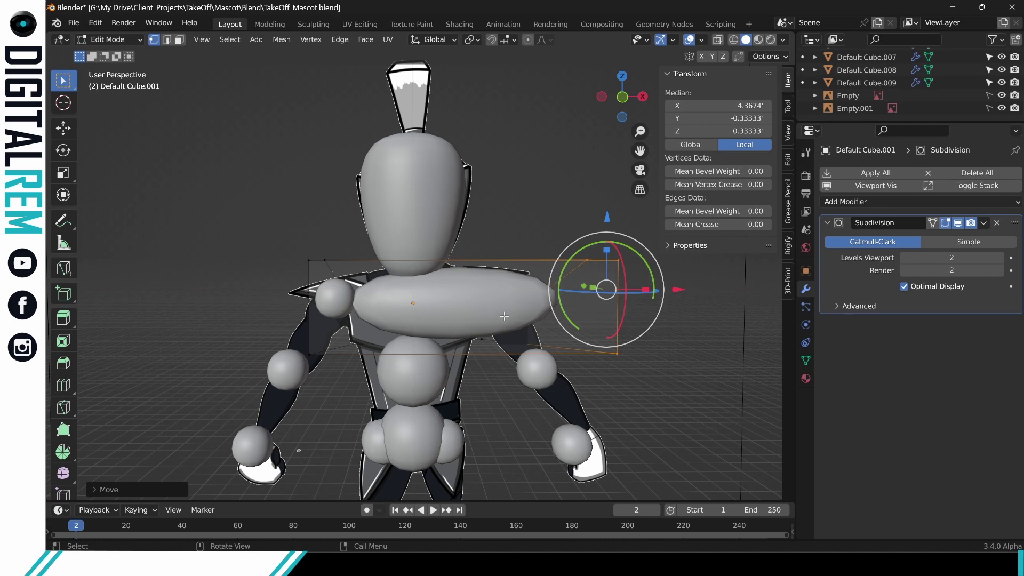
middle_click_drag(504, 316, 330, 316)
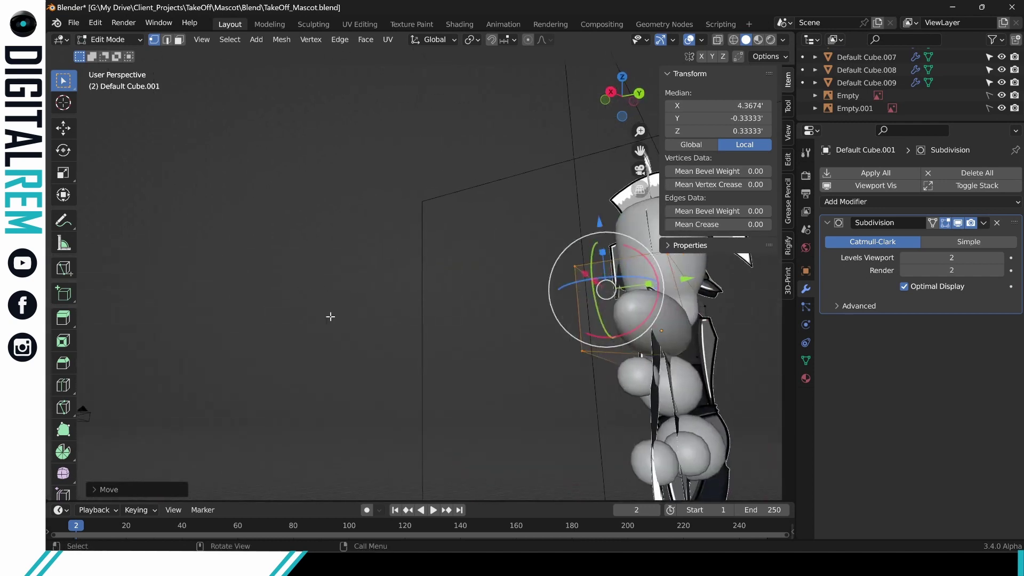
key("ctrl+z")
key("ctrl+z")
key("ctrl+z")
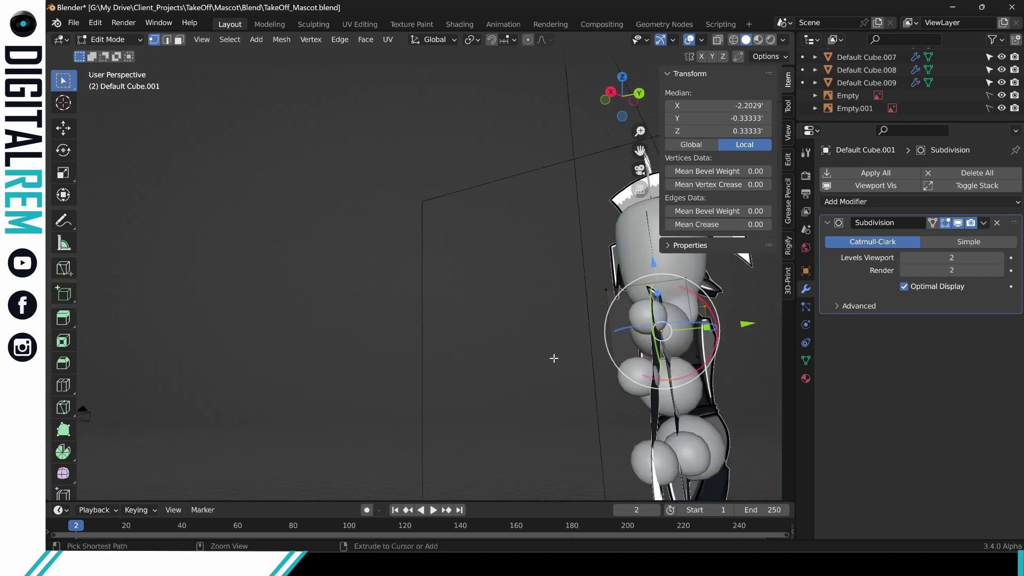
middle_click_drag(555, 358, 257, 270)
key("ctrl+Tab")
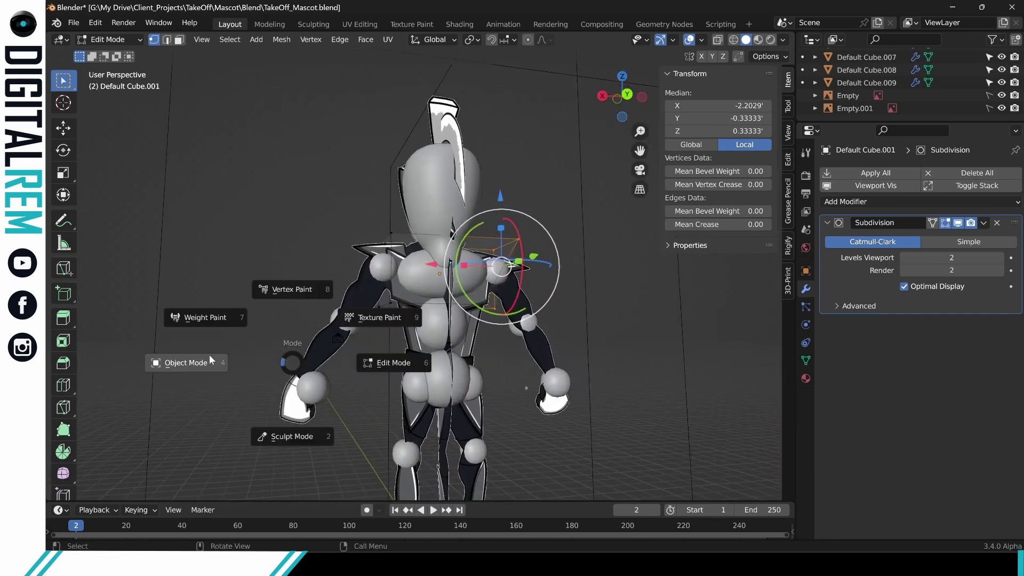
left_click(286, 352)
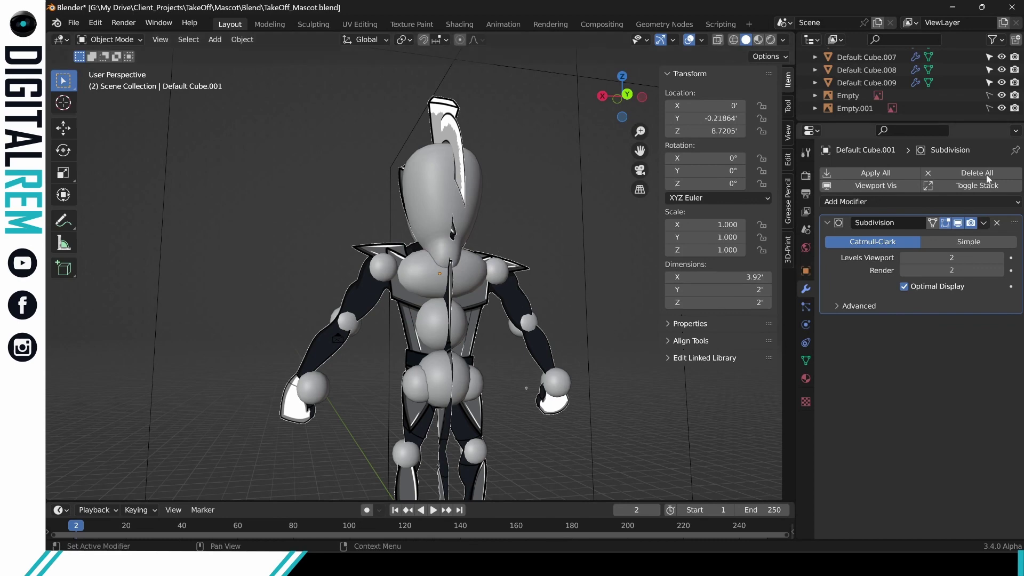
left_click(987, 94)
left_click(988, 108)
scroll(273, 171, "down", 3)
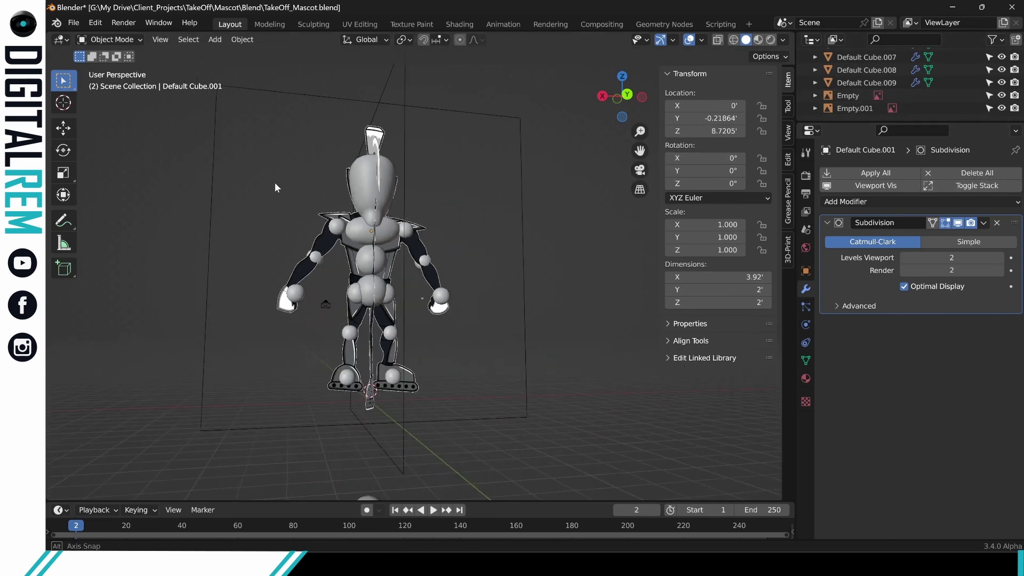
middle_click_drag(275, 184, 402, 298)
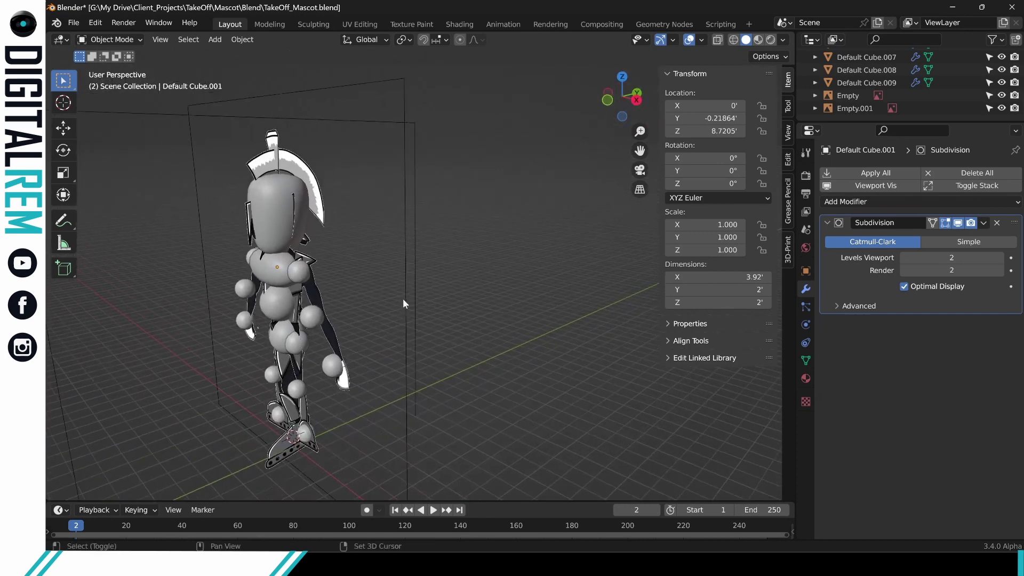
left_click(411, 251)
scroll(392, 267, "down", 4)
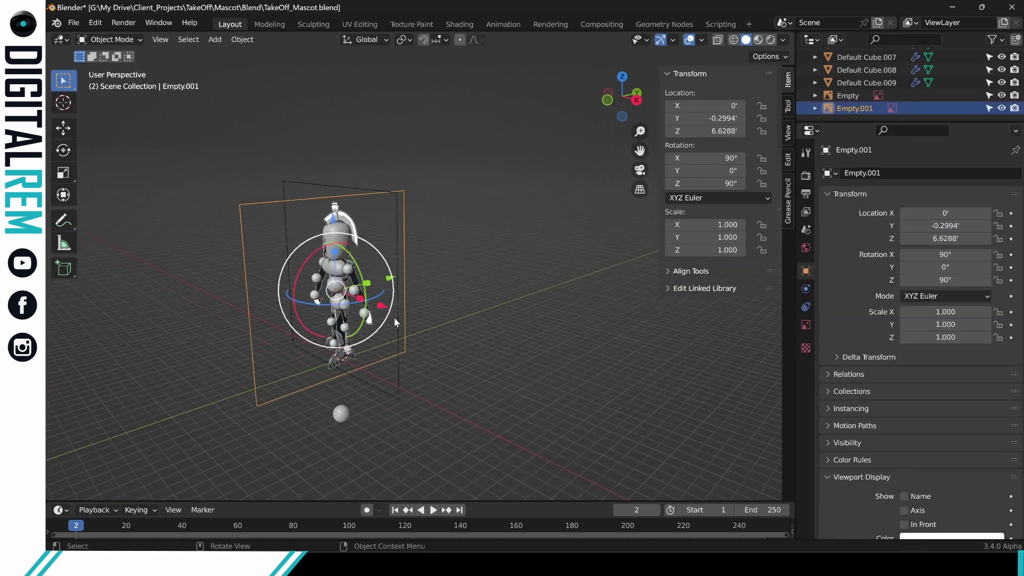
middle_click_drag(394, 322, 402, 291)
left_click_drag(402, 296, 95, 264)
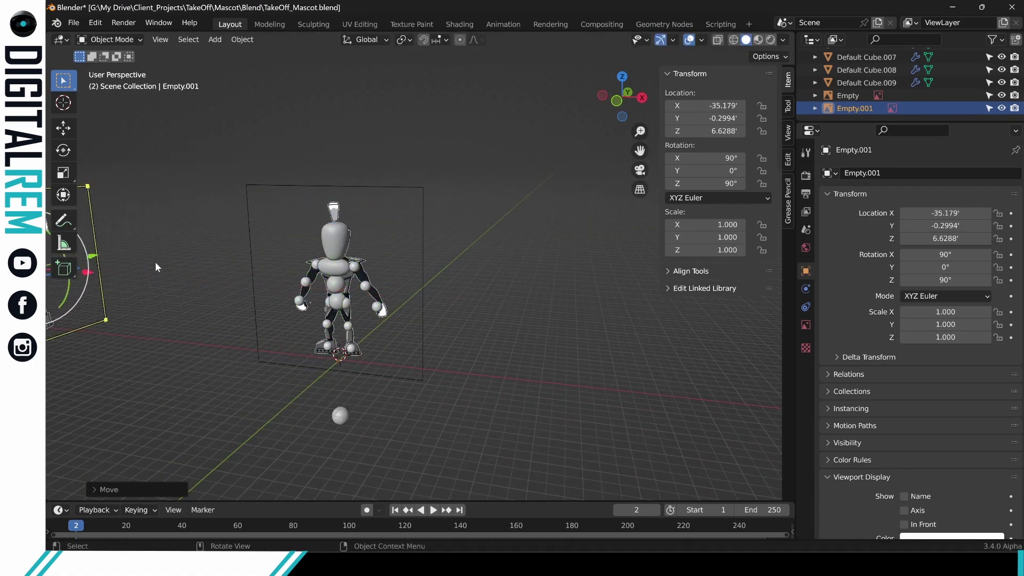
left_click(421, 190)
middle_click_drag(431, 231, 396, 294)
left_click_drag(407, 288, 729, 339)
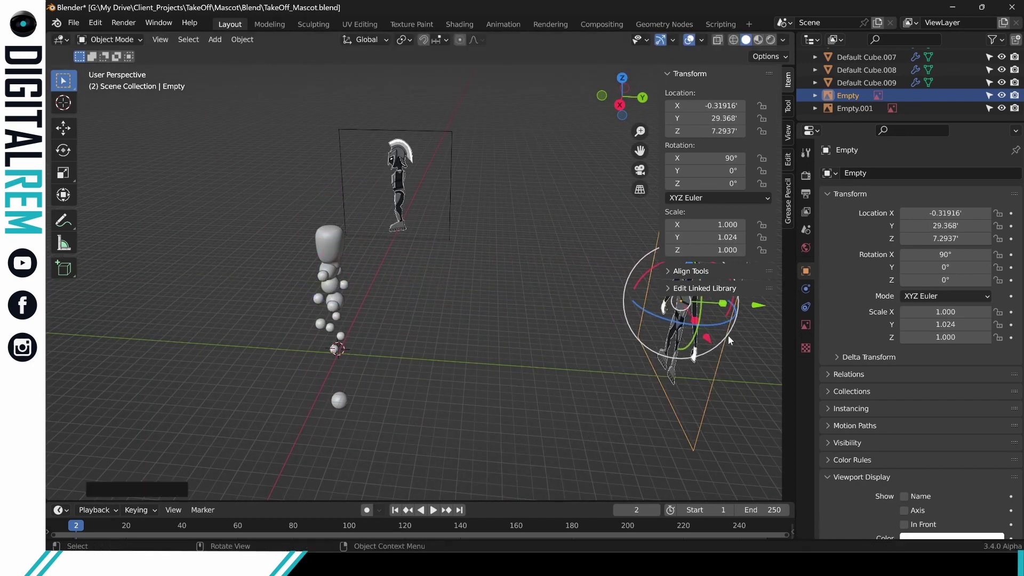
middle_click_drag(458, 308, 485, 267)
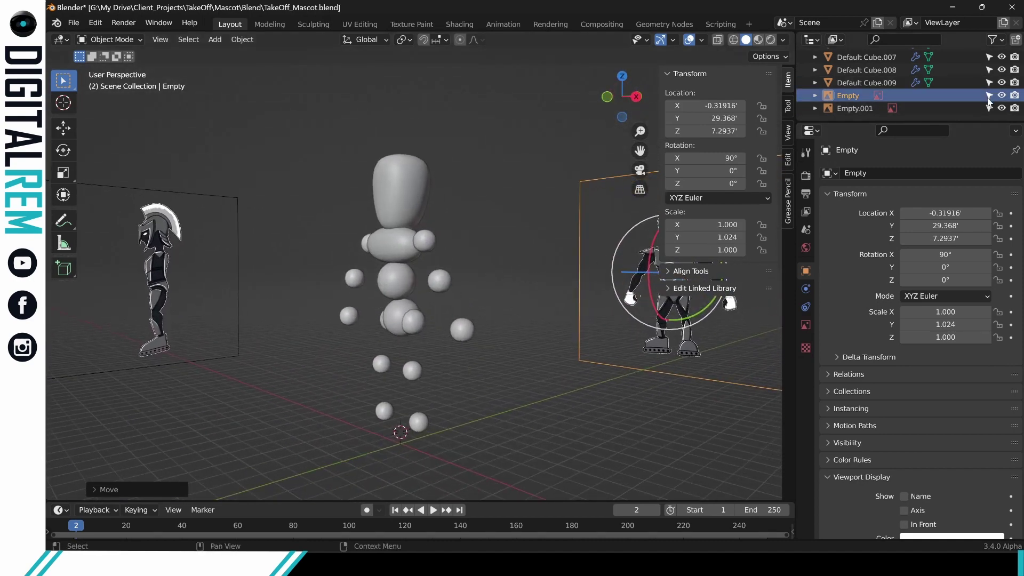
left_click_drag(987, 97, 986, 109)
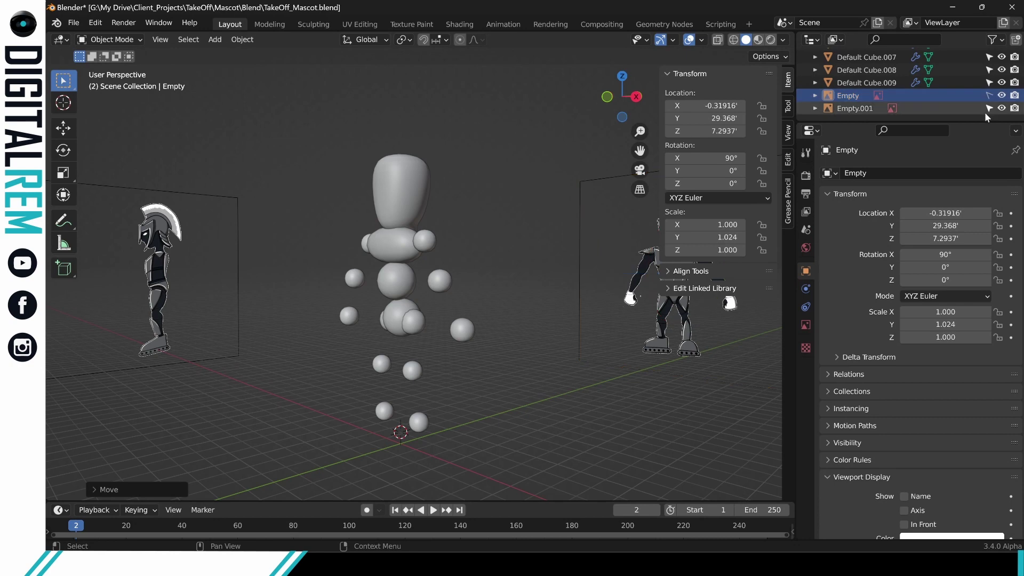
left_click(635, 97)
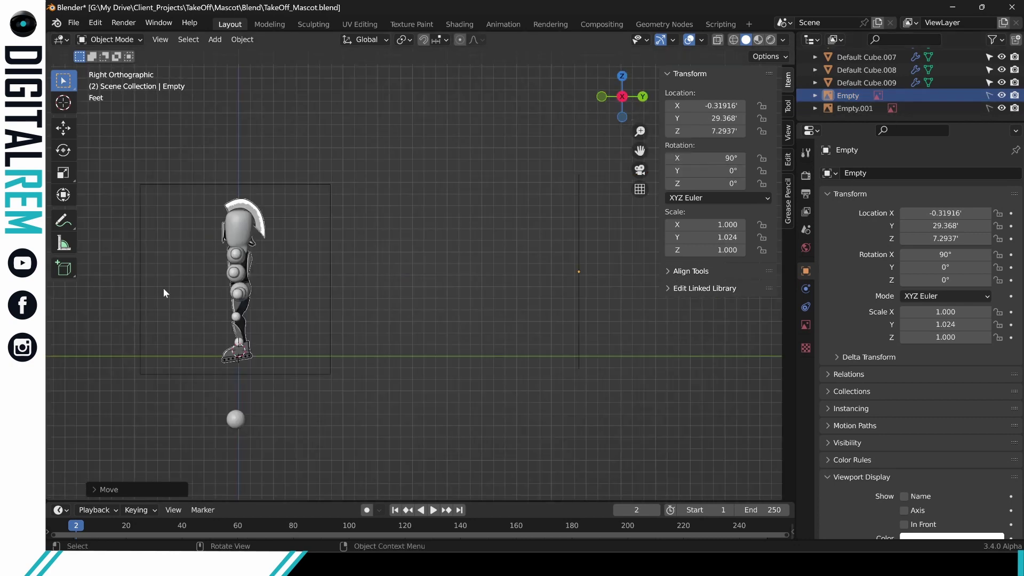
scroll(163, 292, "up", 5)
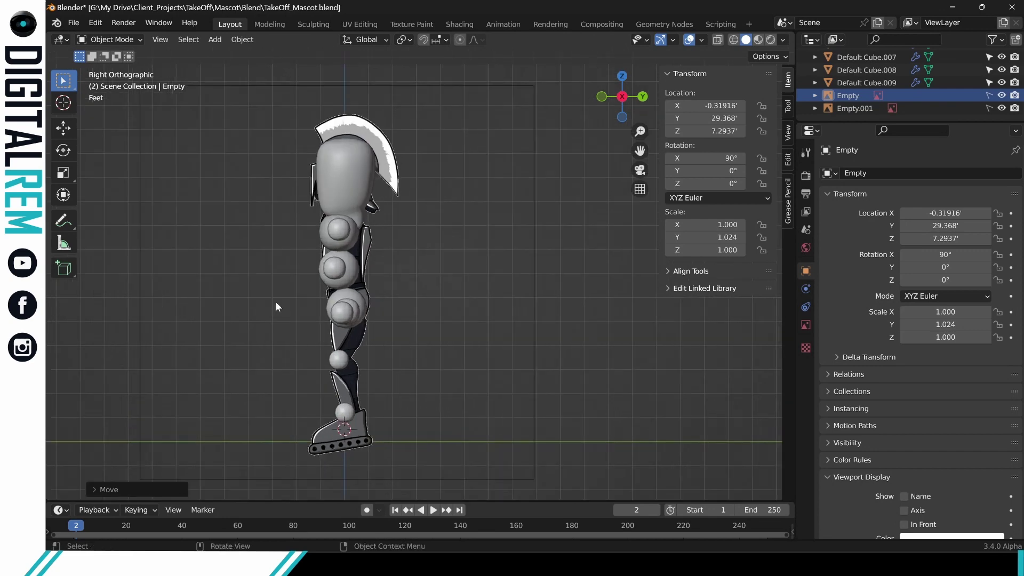
scroll(276, 303, "up", 1)
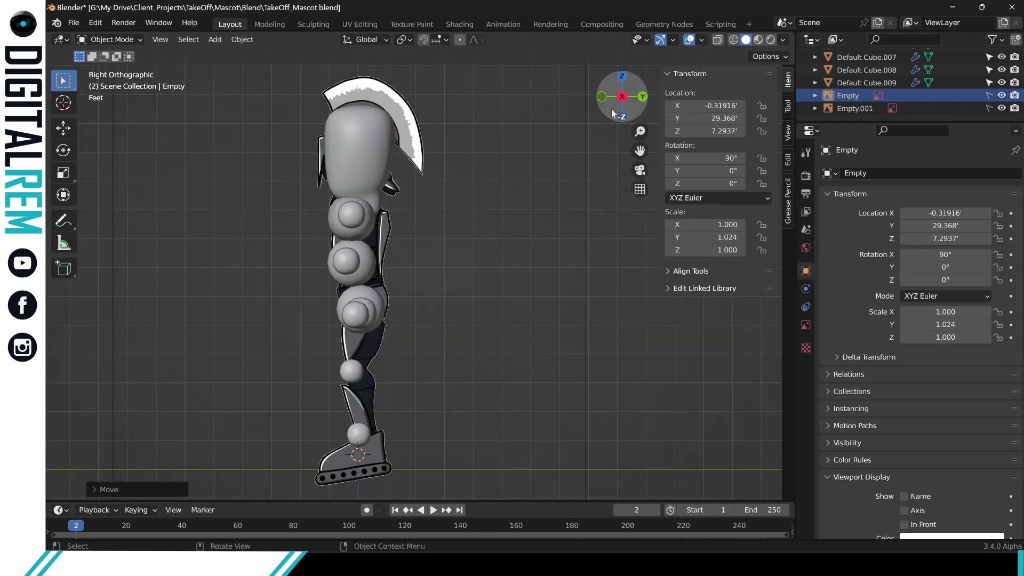
left_click(601, 99)
middle_click_drag(522, 161, 247, 221, "shift")
scroll(336, 245, "up", 4)
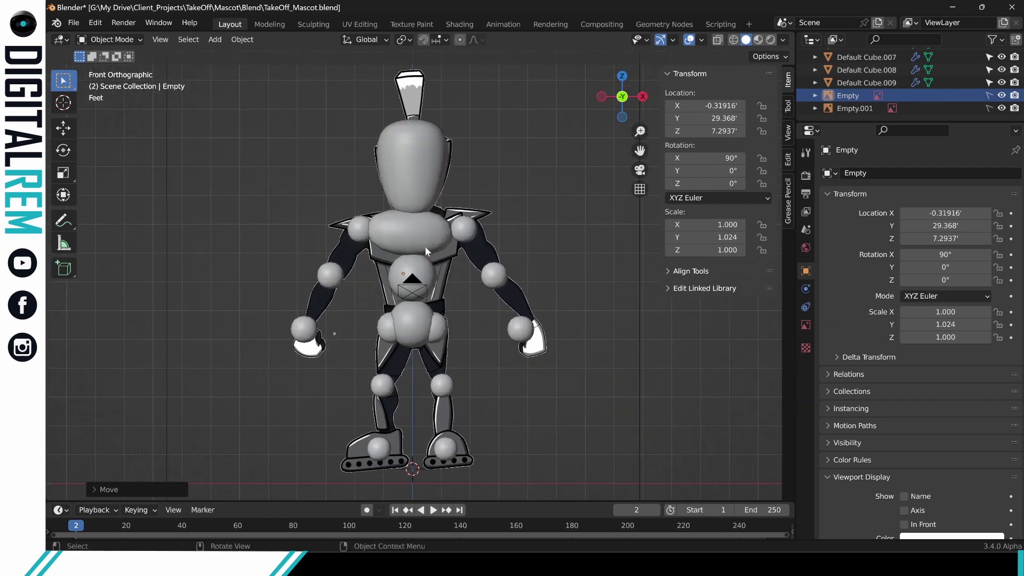
middle_click_drag(424, 246, 458, 241)
scroll(352, 280, "up", 2)
Hide the side, lower and foot sphere pairs with H, leaving the torso column.
left_click(350, 255)
left_click(379, 259)
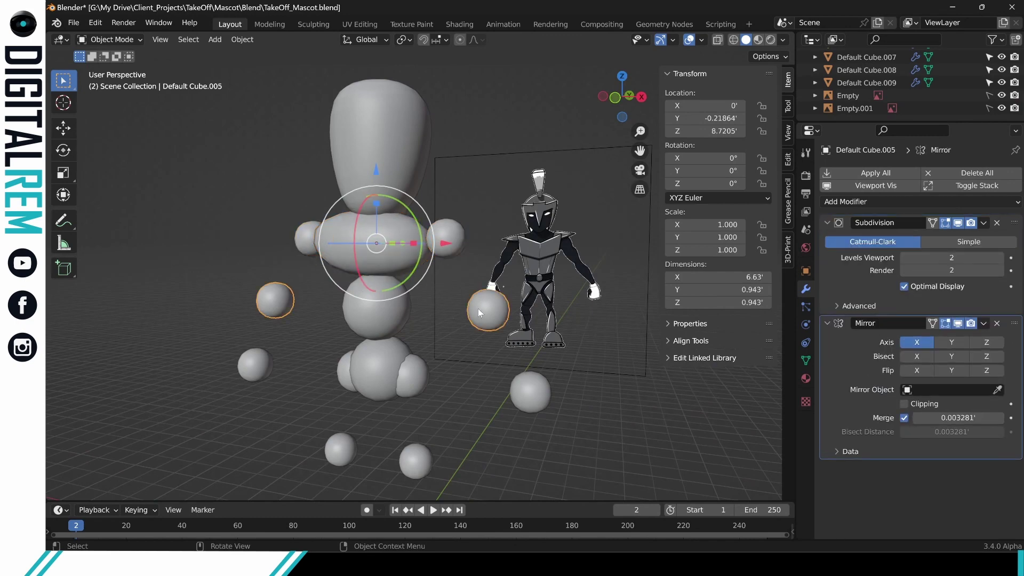
left_click(348, 330)
key("ctrl+z")
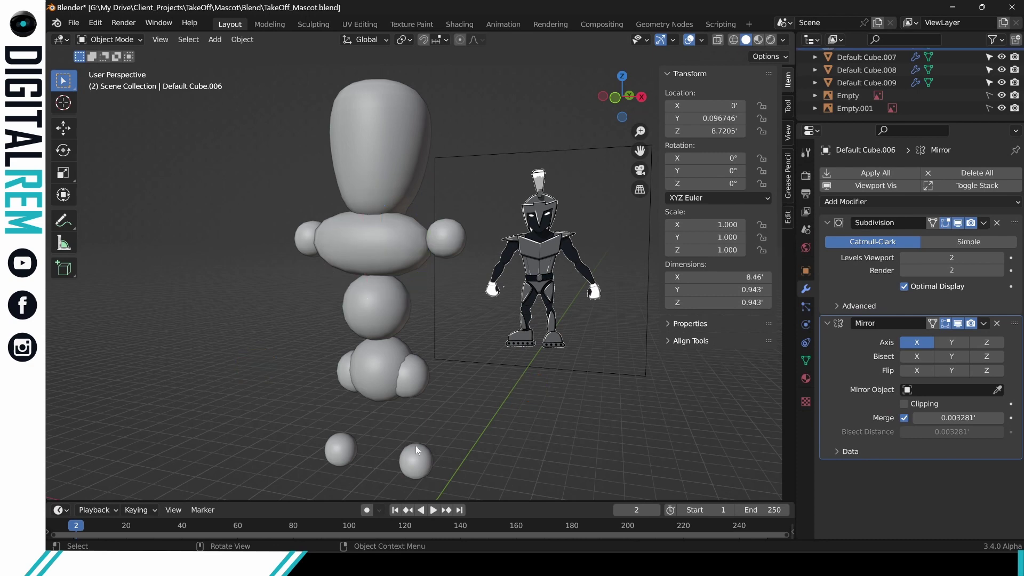
left_click(411, 380)
key("h")
left_click(340, 445)
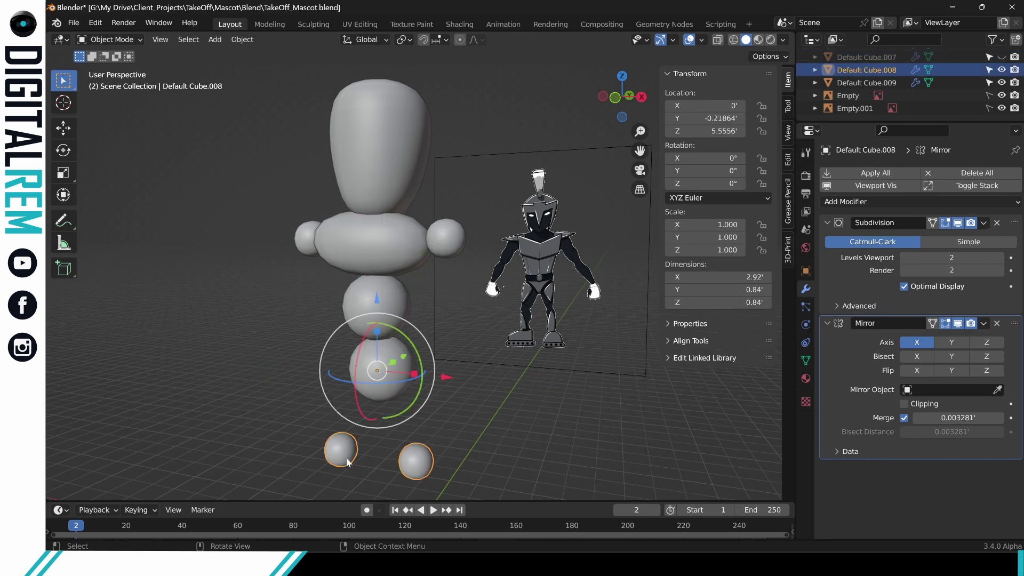
key("h")
middle_click_drag(463, 427, 461, 248, "shift")
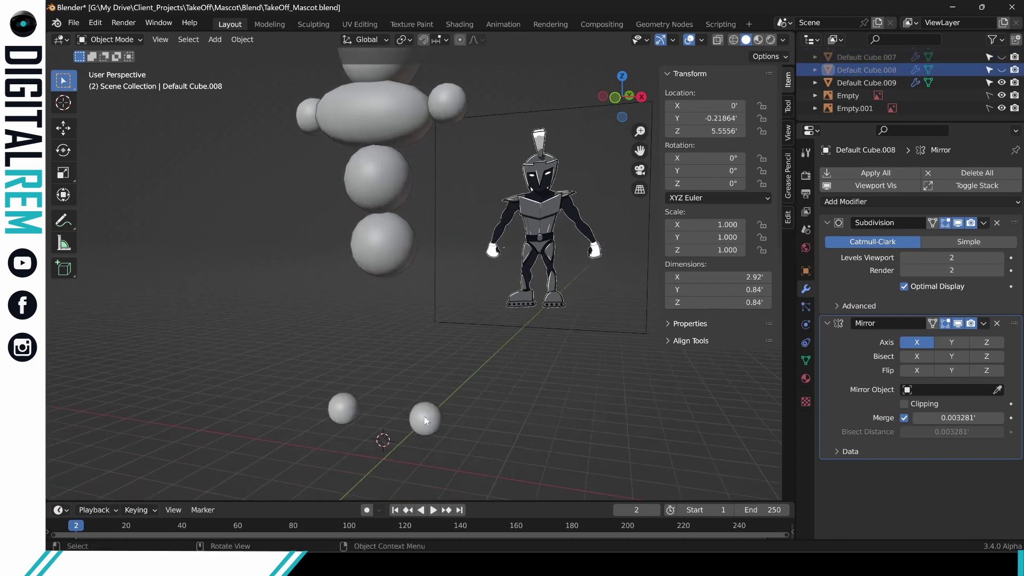
left_click(425, 425)
key("h")
Select Default Cube.001 and switch it to Edit Mode from the Ctrl+Tab pie.
middle_click_drag(470, 350, 430, 164)
middle_click_drag(400, 218, 279, 233)
left_click(371, 251)
key("ctrl+Tab")
left_click(467, 251)
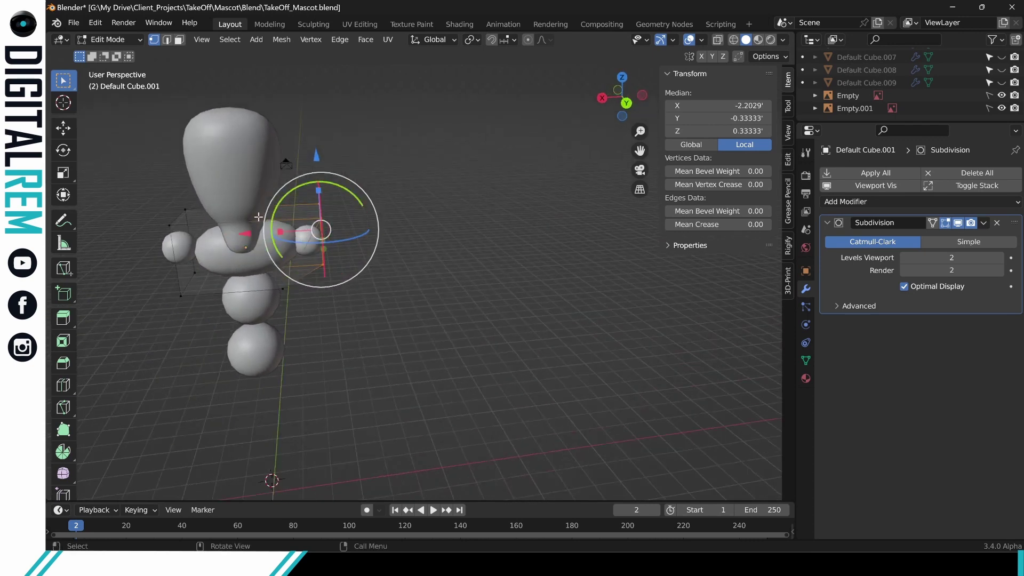
Select all linked torso geometry and run Mesh > Symmetrize with direction +X to -X.
key("l")
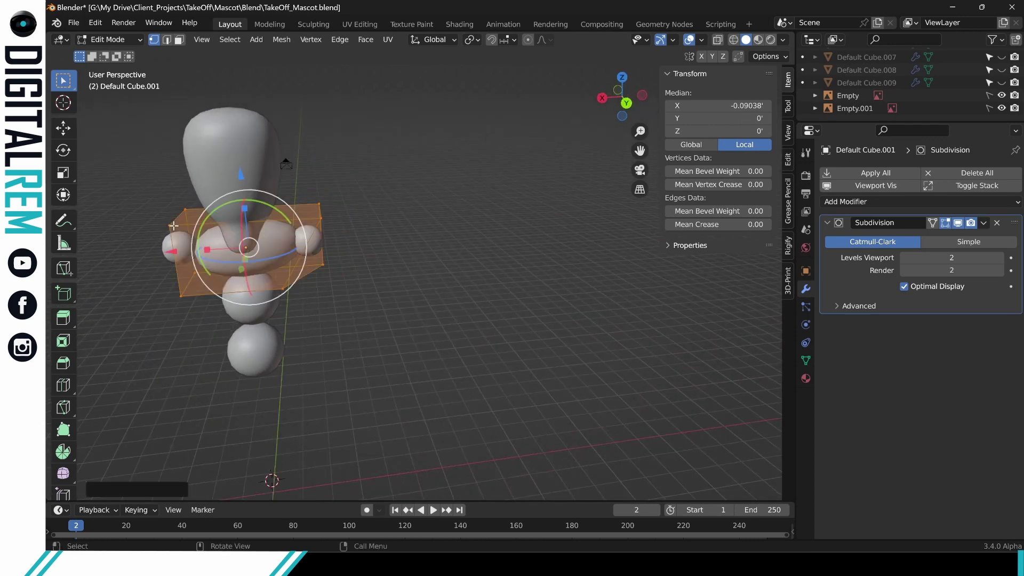
scroll(308, 254, "up", 3)
middle_click_drag(308, 254, 381, 266, "shift")
right_click(158, 228)
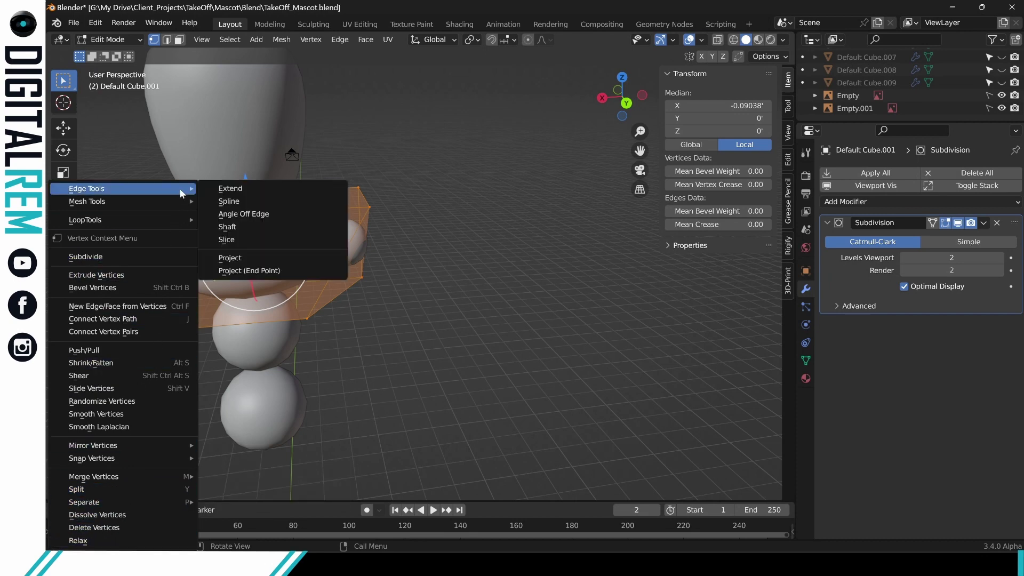
mouse_move(180, 202)
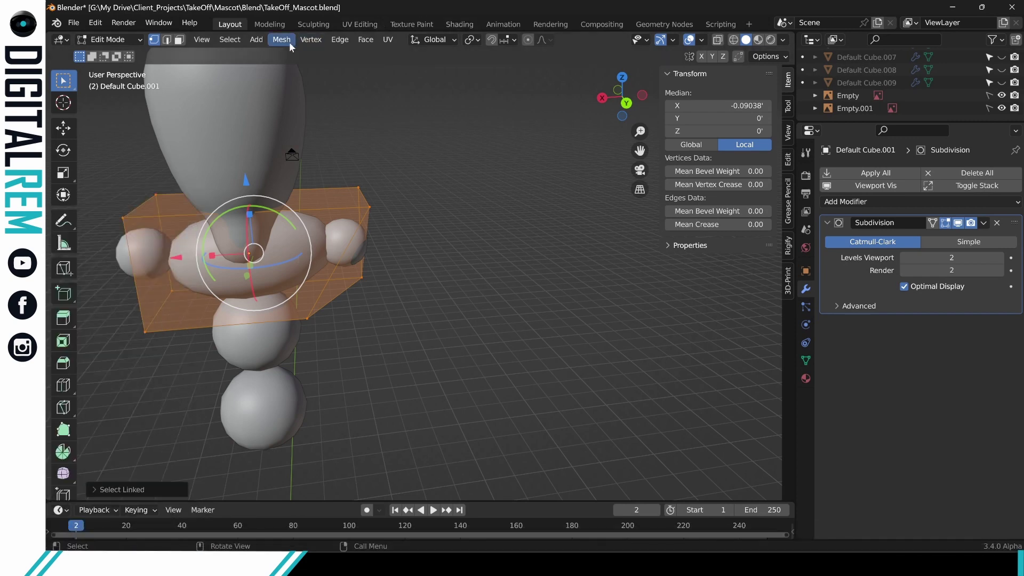
left_click(290, 43)
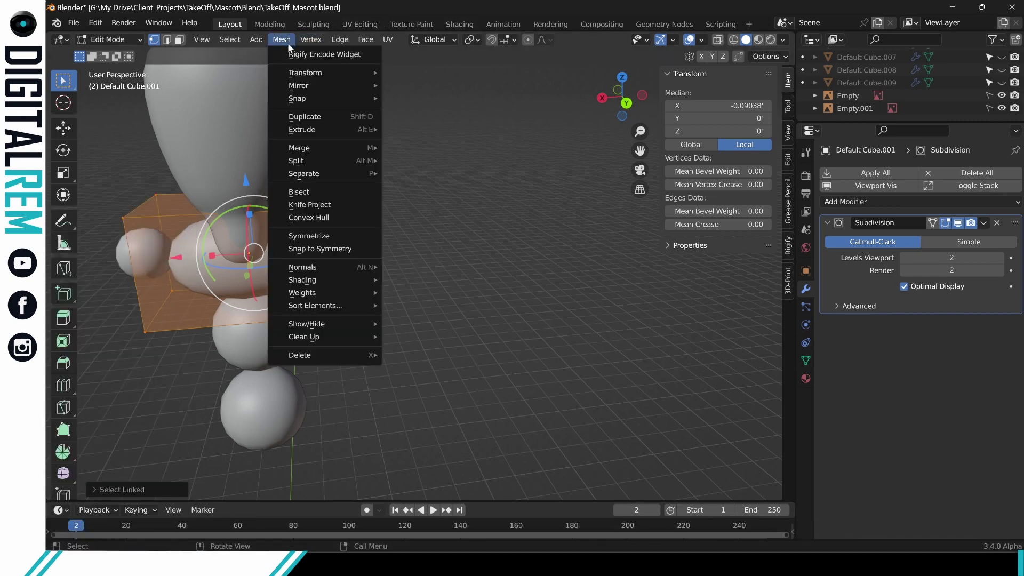
left_click(314, 240)
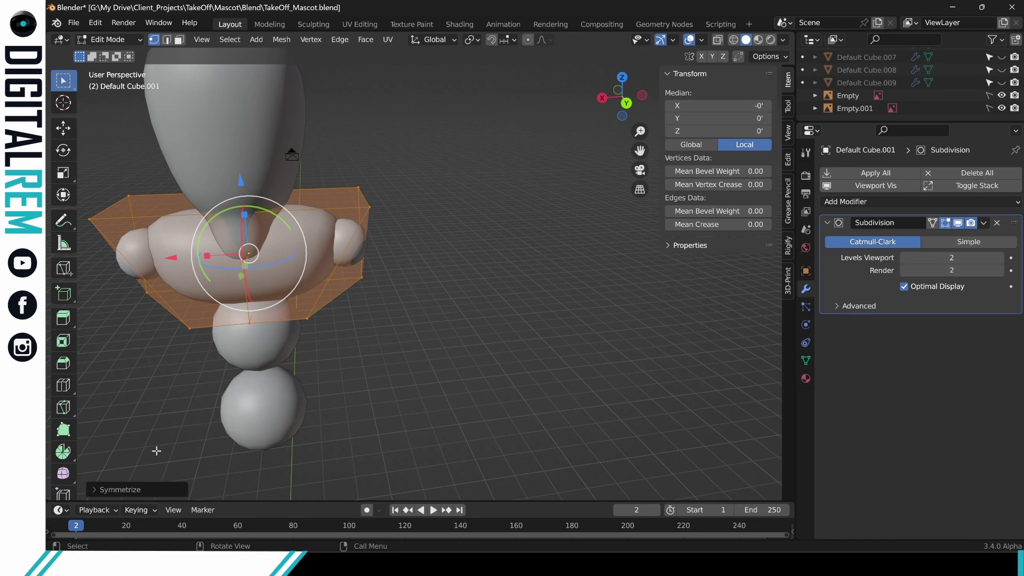
left_click(105, 488)
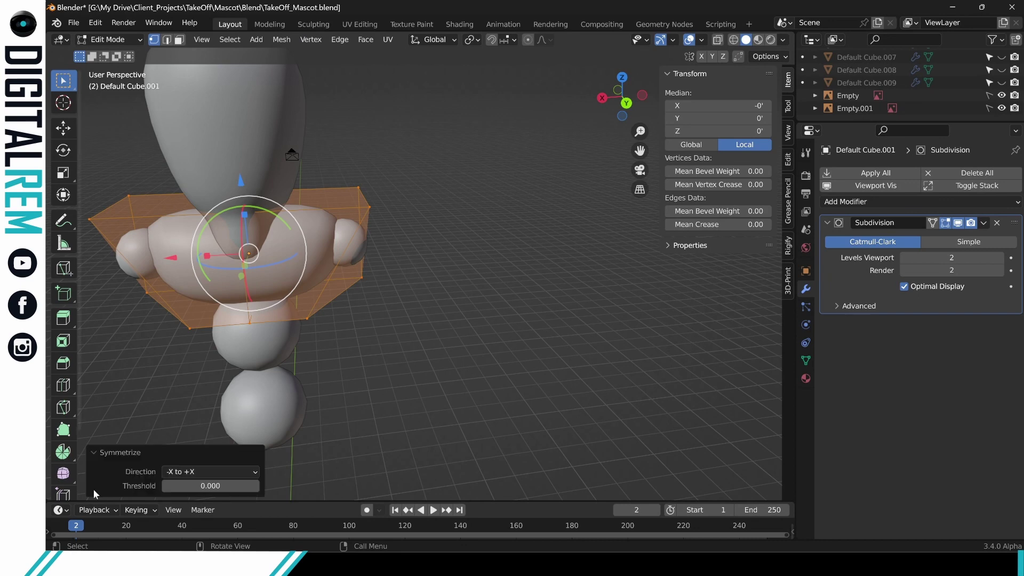
left_click(192, 472)
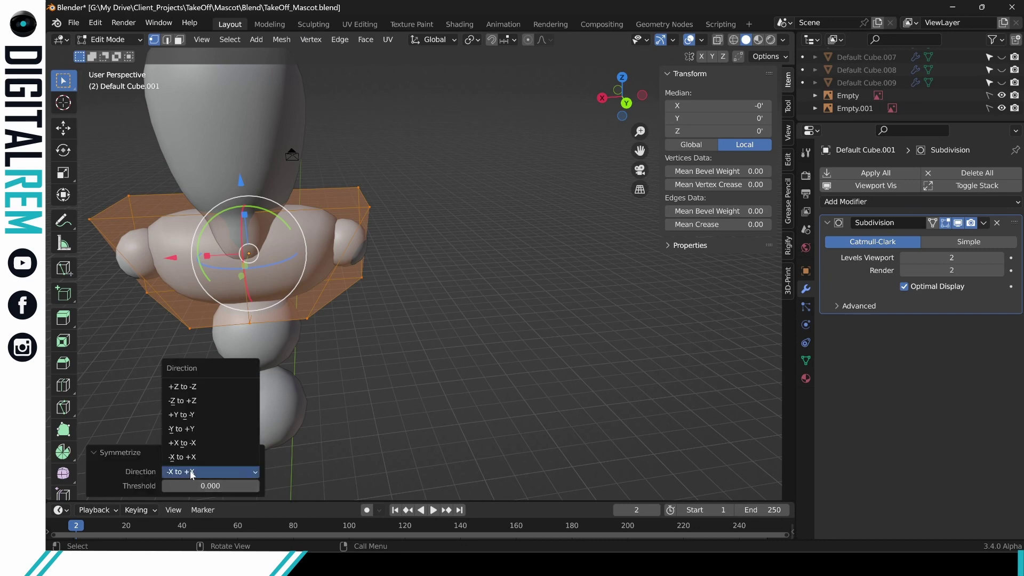
left_click(195, 444)
Inspect the mirrored torso from both sides and select geometry on its +X side.
middle_click_drag(291, 278, 341, 193)
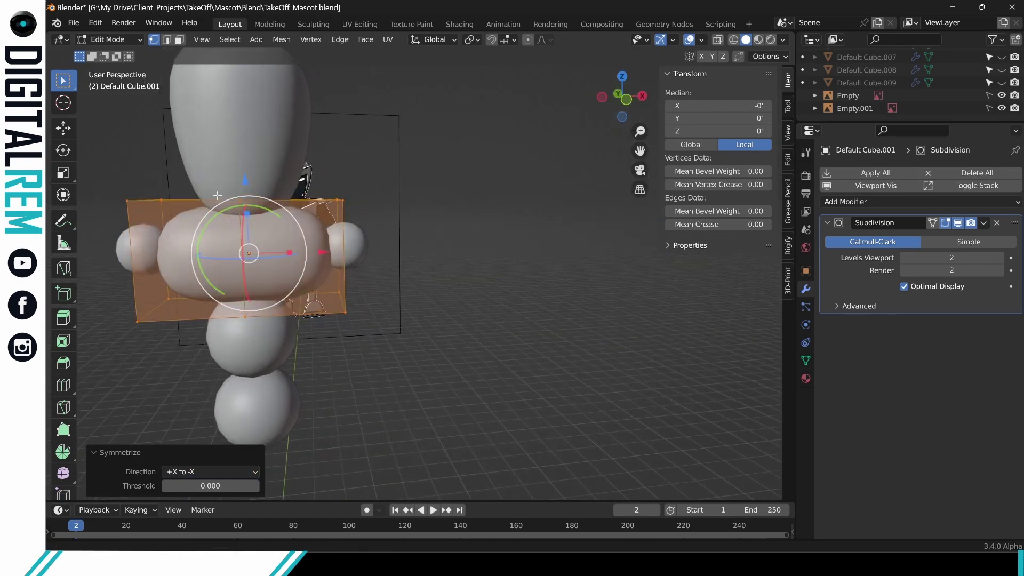
middle_click_drag(217, 195, 266, 212, "shift")
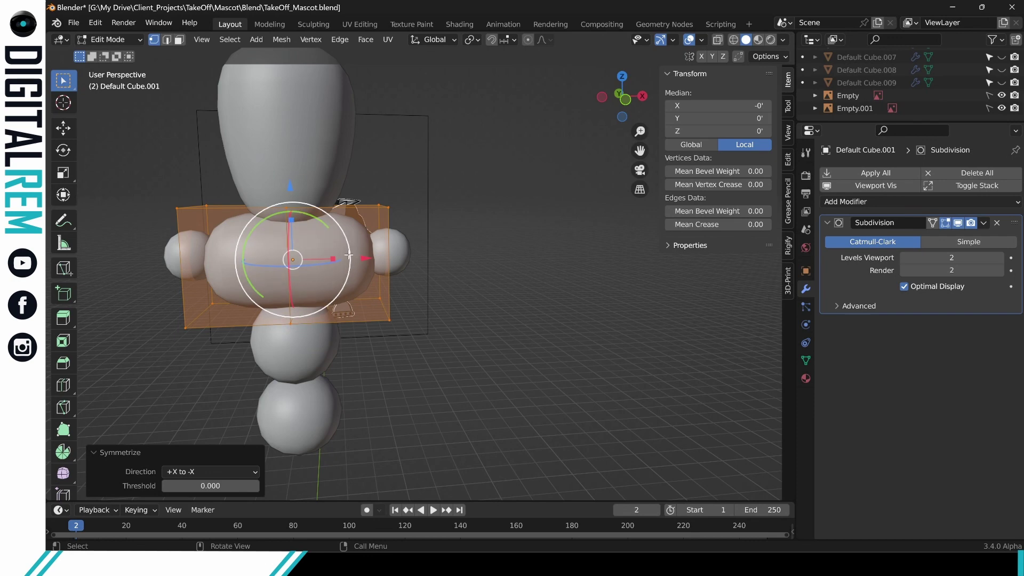
scroll(383, 241, "up", 1)
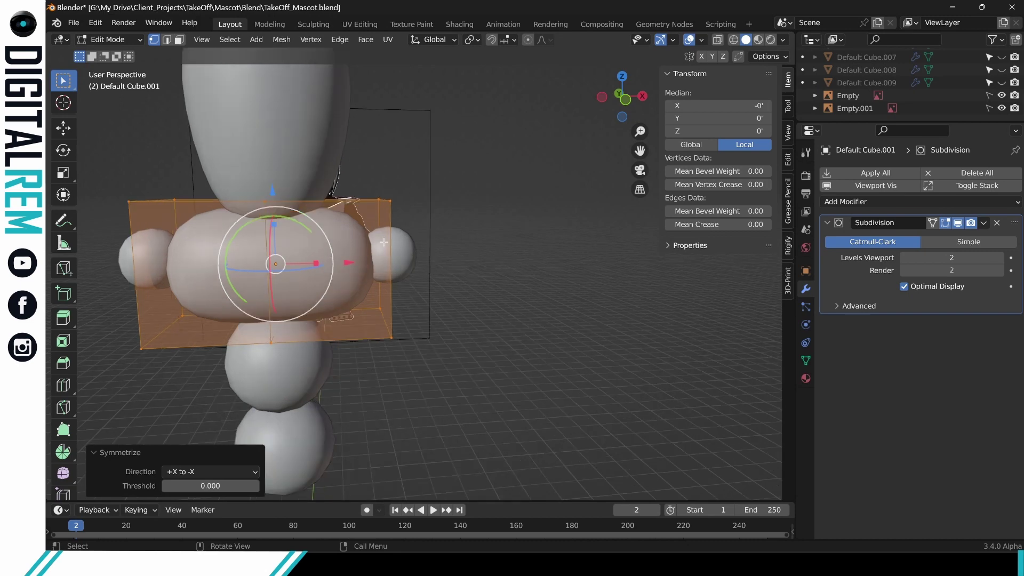
middle_click_drag(384, 270, 392, 267, "shift")
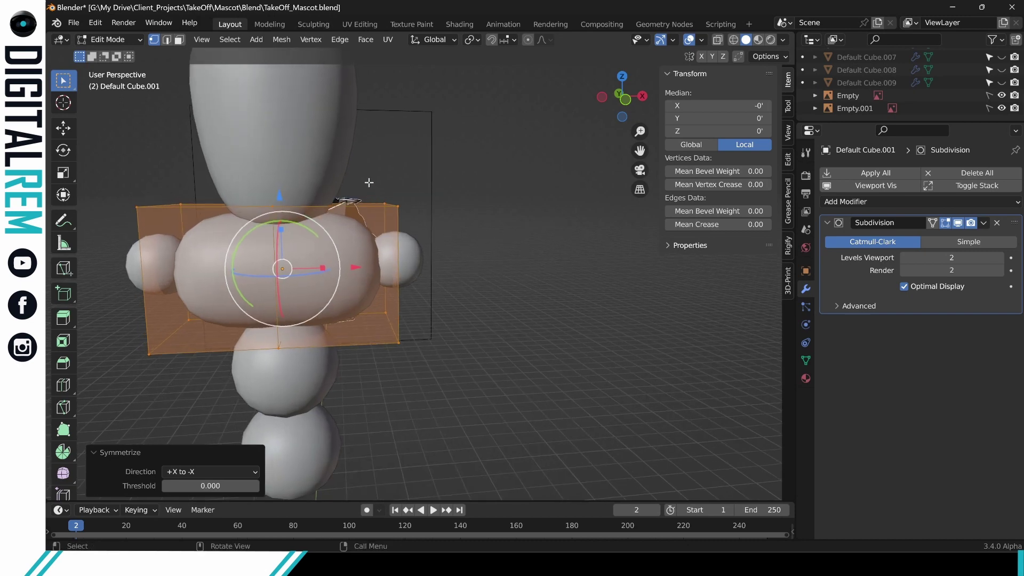
middle_click_drag(378, 190, 375, 194)
left_click_drag(417, 297, 434, 365)
Select the torso cage's left-half faces and delete them as vertices, leaving only the +X side.
middle_click_drag(434, 365, 457, 323)
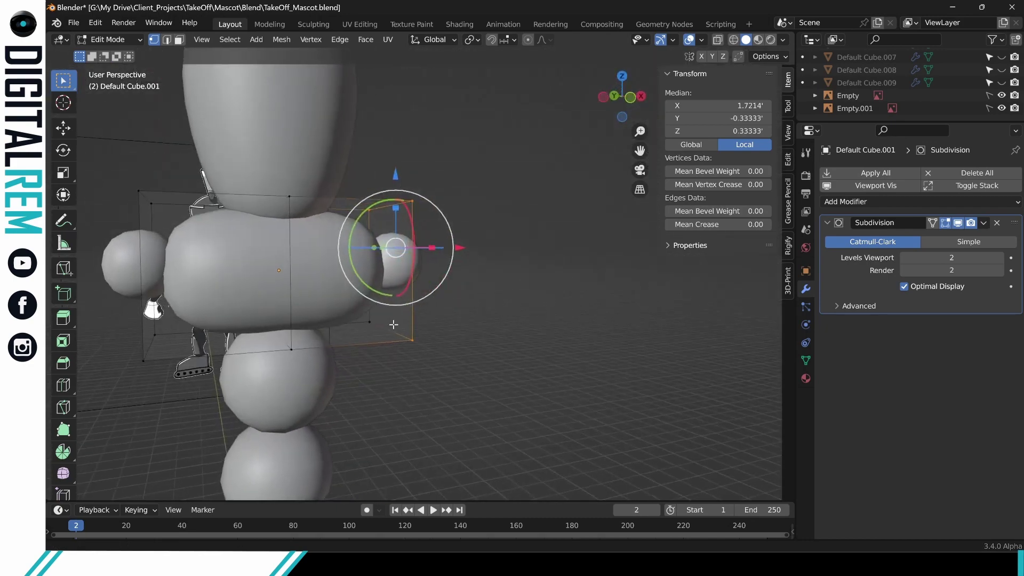
scroll(457, 323, "up", 2)
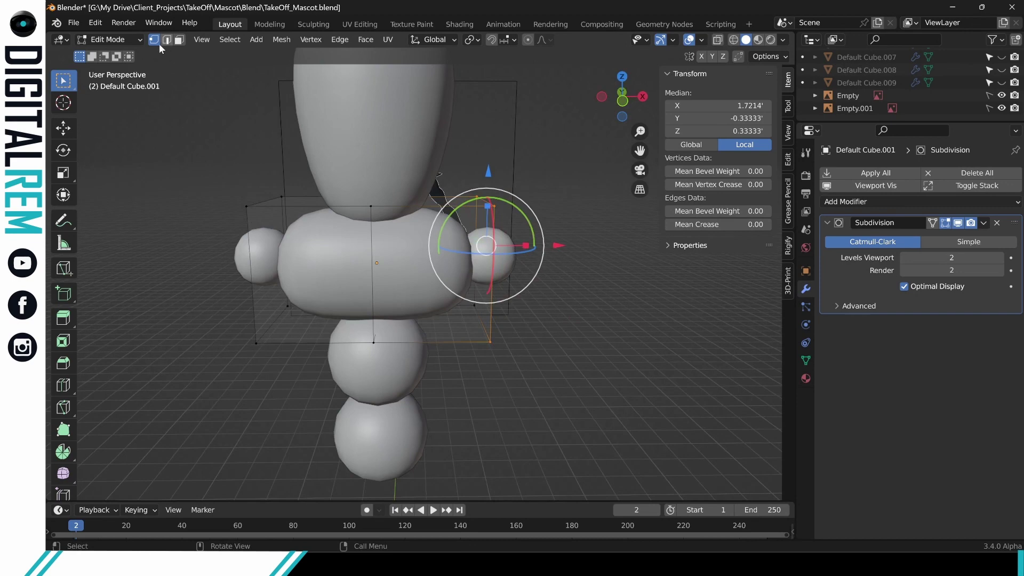
left_click(180, 40)
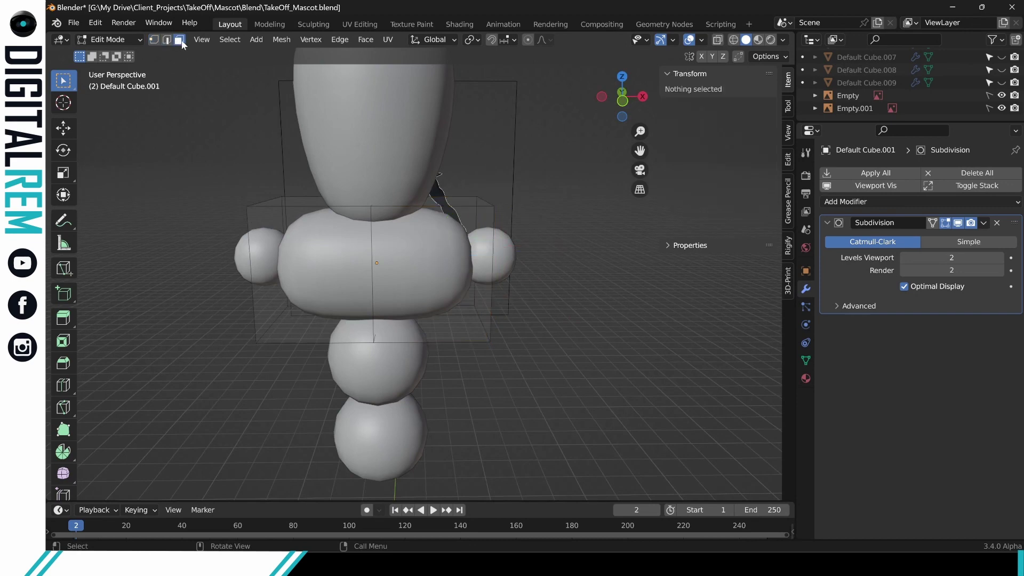
left_click_drag(256, 194, 332, 347)
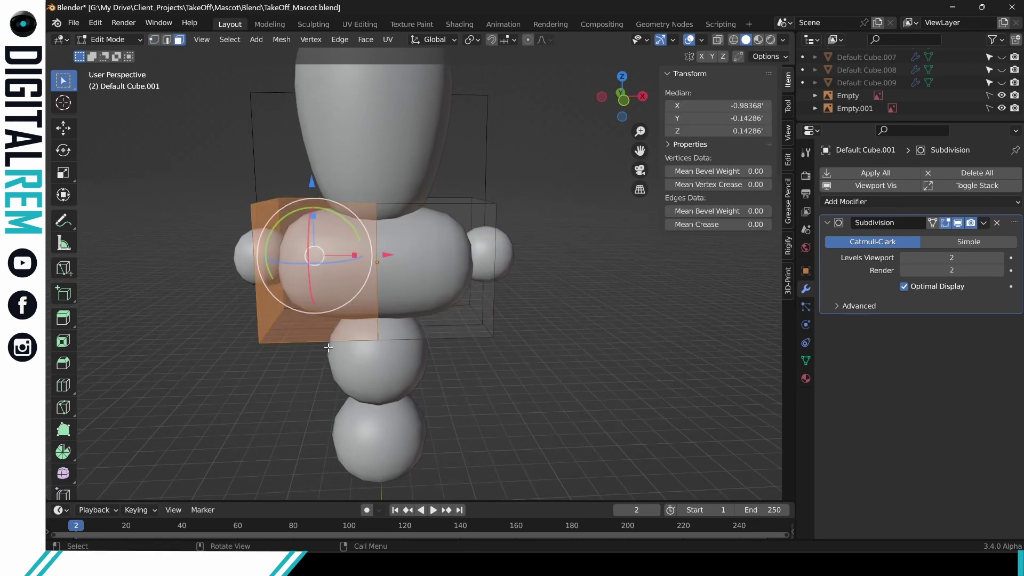
middle_click_drag(367, 267, 327, 353)
left_click(250, 316, "shift")
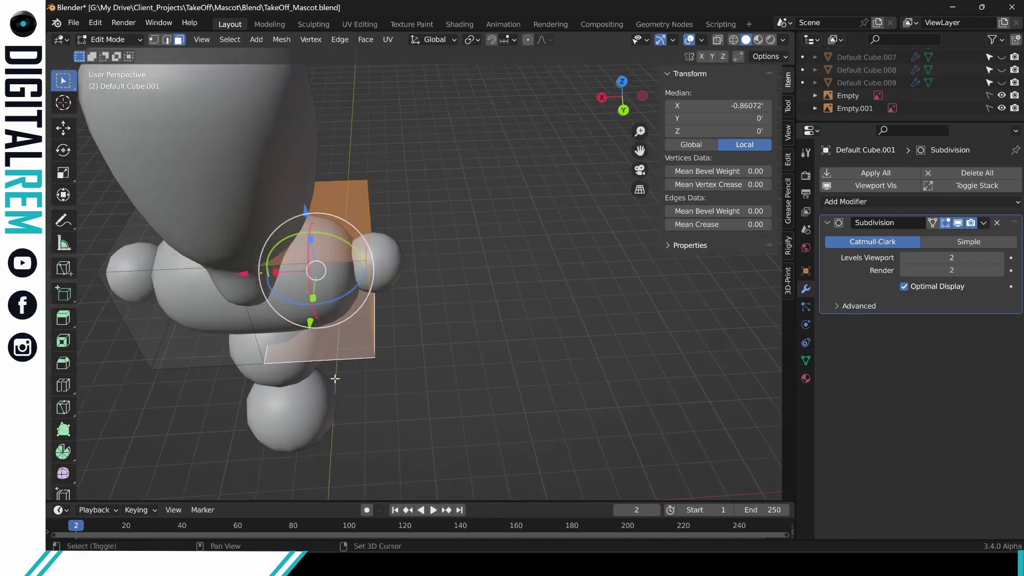
key("x")
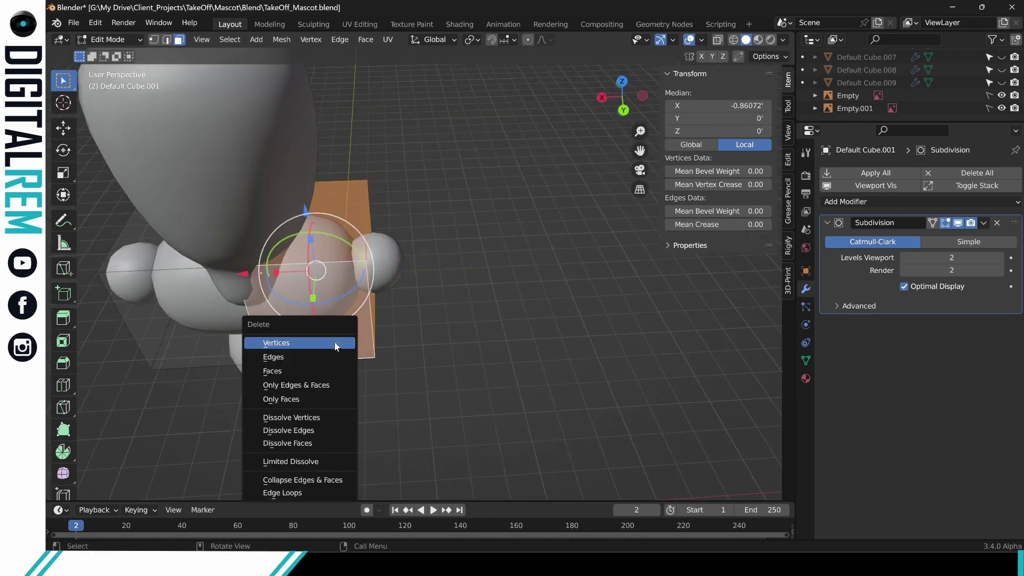
left_click(303, 372)
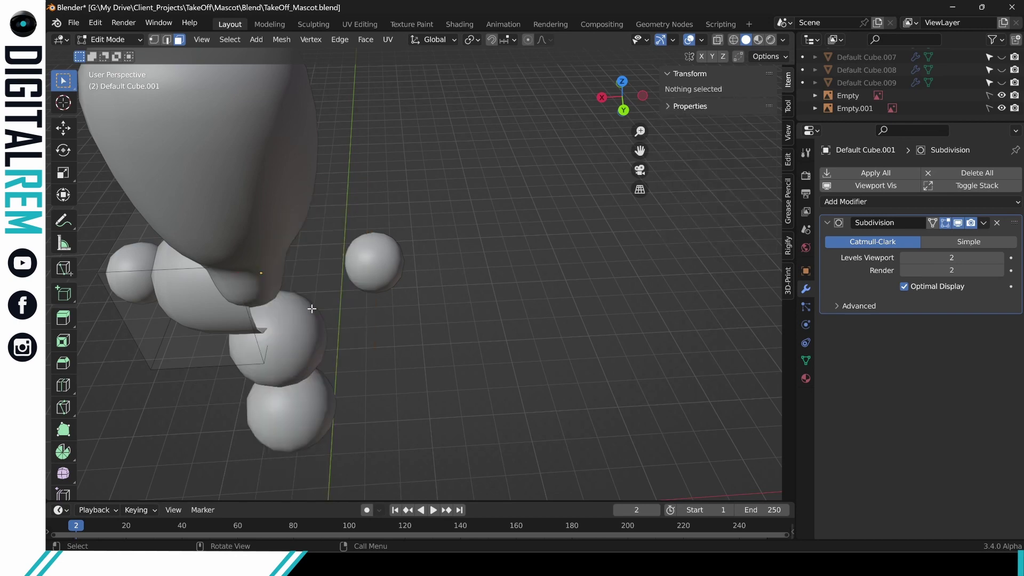
middle_click_drag(312, 308, 86, 266)
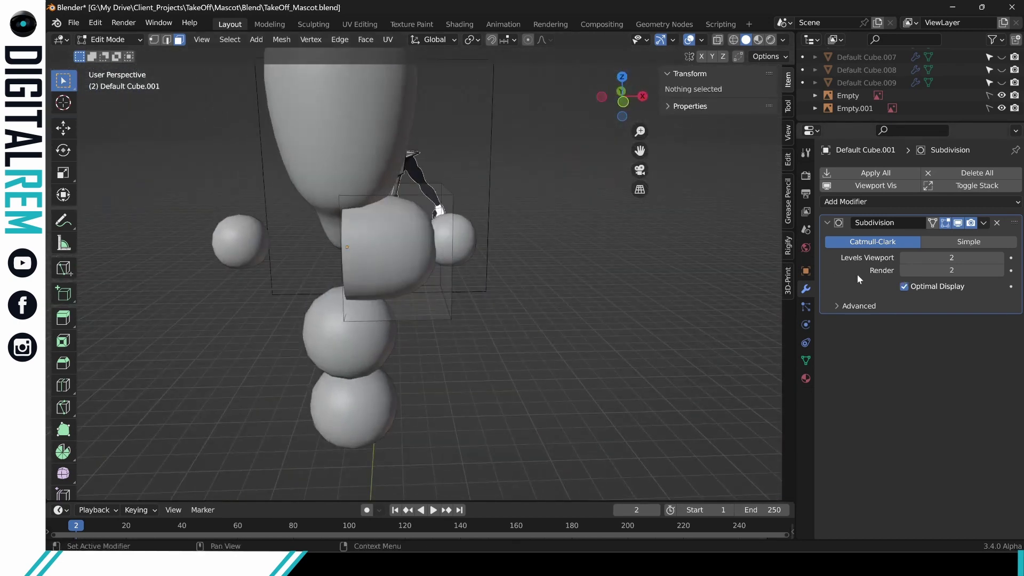
Add an X-axis Mirror modifier to Default Cube.001, restoring a 3.17 × 1.83 × 1.83 torso.
left_click(350, 242)
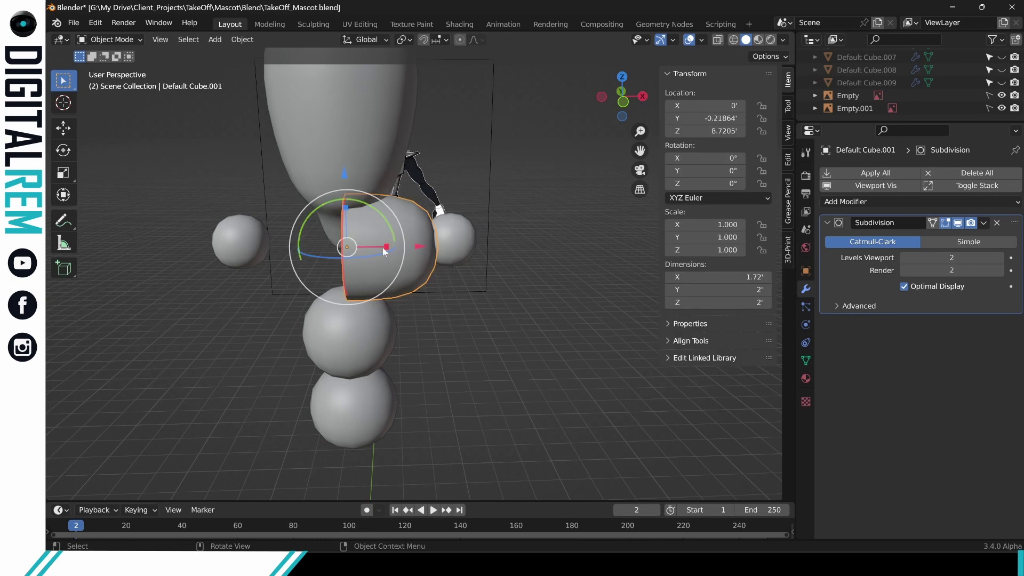
middle_click_drag(382, 248, 357, 254)
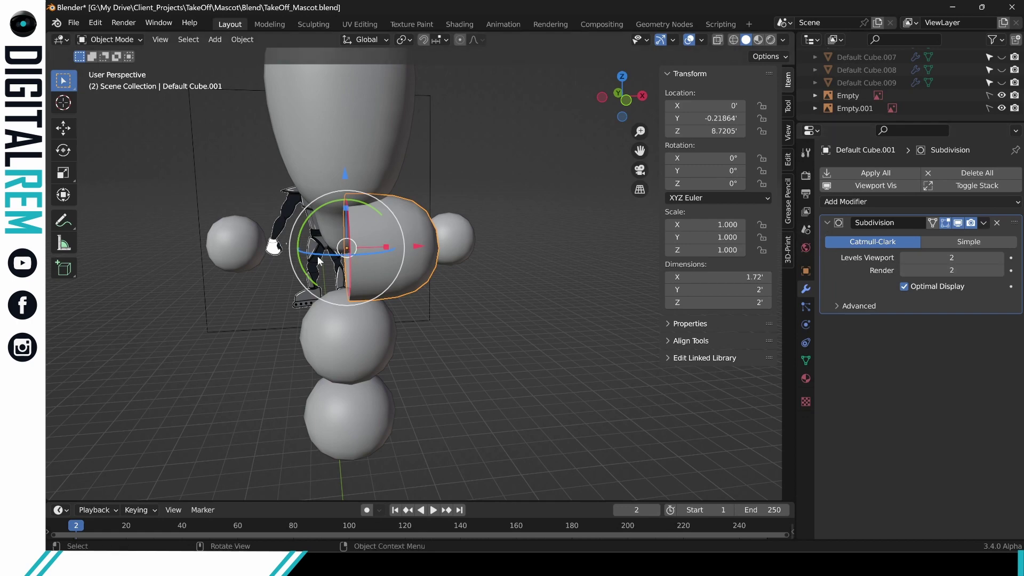
left_click(905, 200)
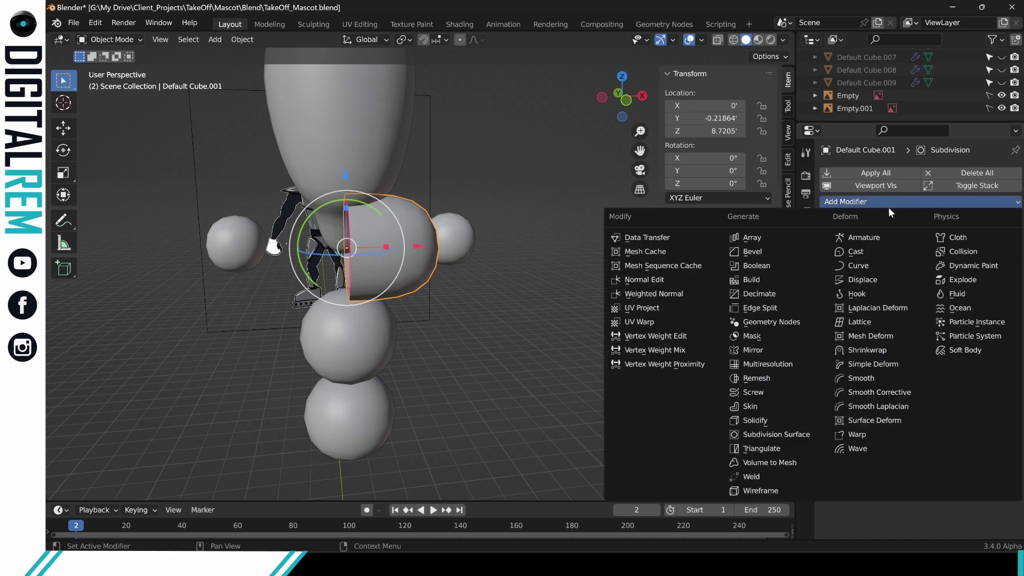
left_click(773, 348)
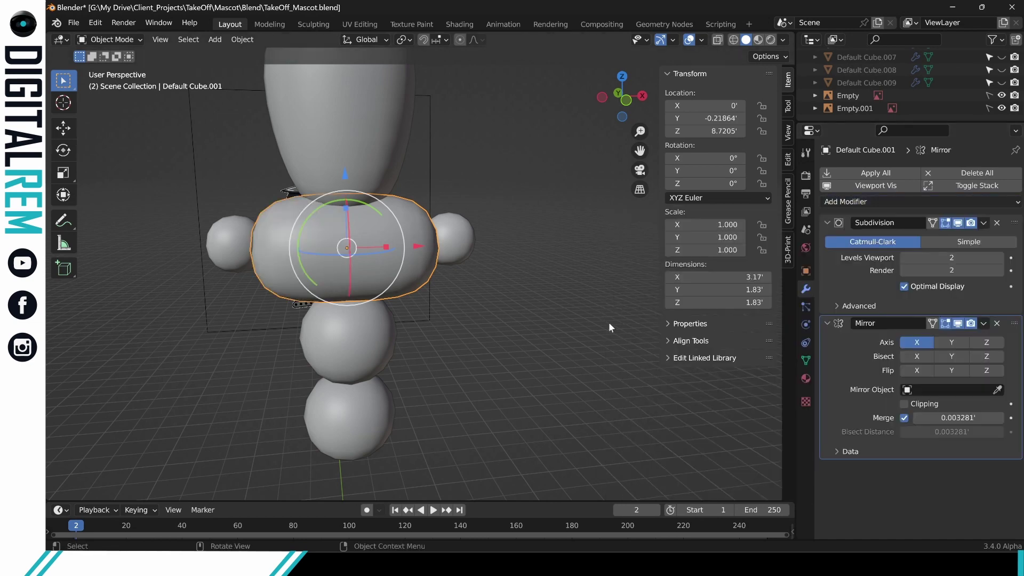
middle_click_drag(512, 276, 428, 318)
Select all of the head mesh in Edit Mode and Symmetrize it across X.
left_click(416, 267)
middle_click_drag(416, 266, 382, 172)
key("ctrl+Tab")
left_click(488, 236)
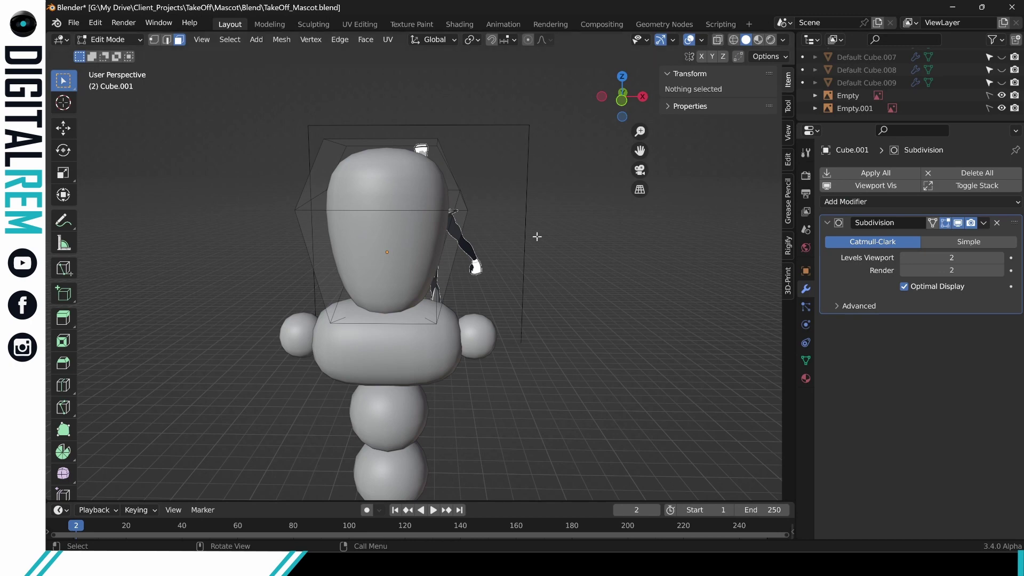
left_click_drag(396, 117, 489, 326)
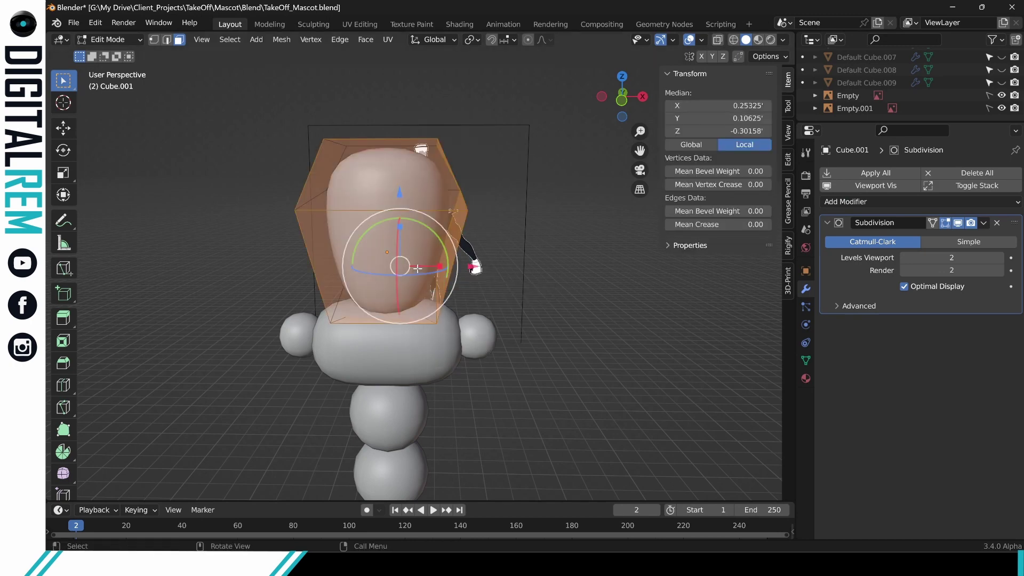
key("ctrl+l")
left_click(274, 39)
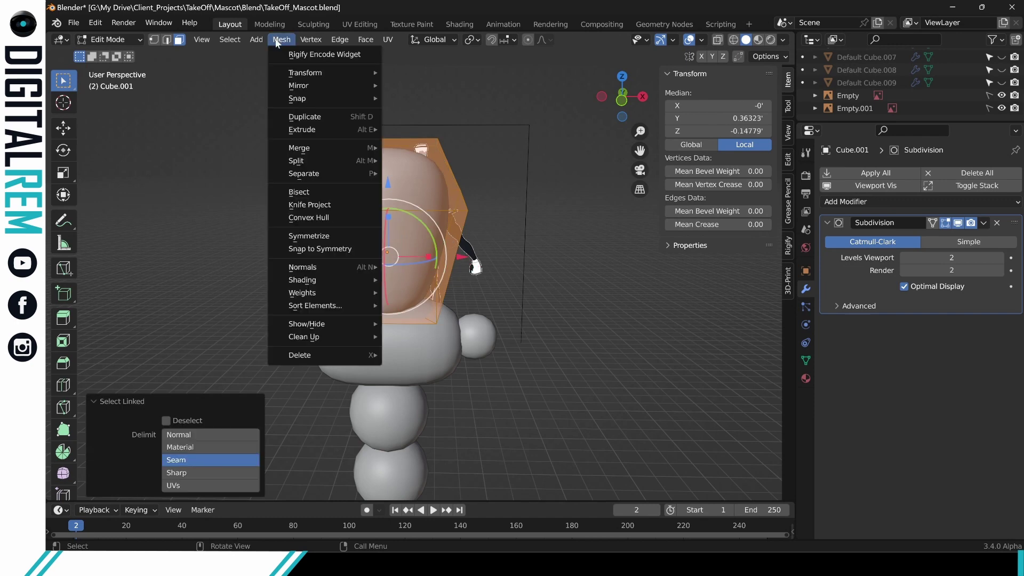
mouse_move(317, 158)
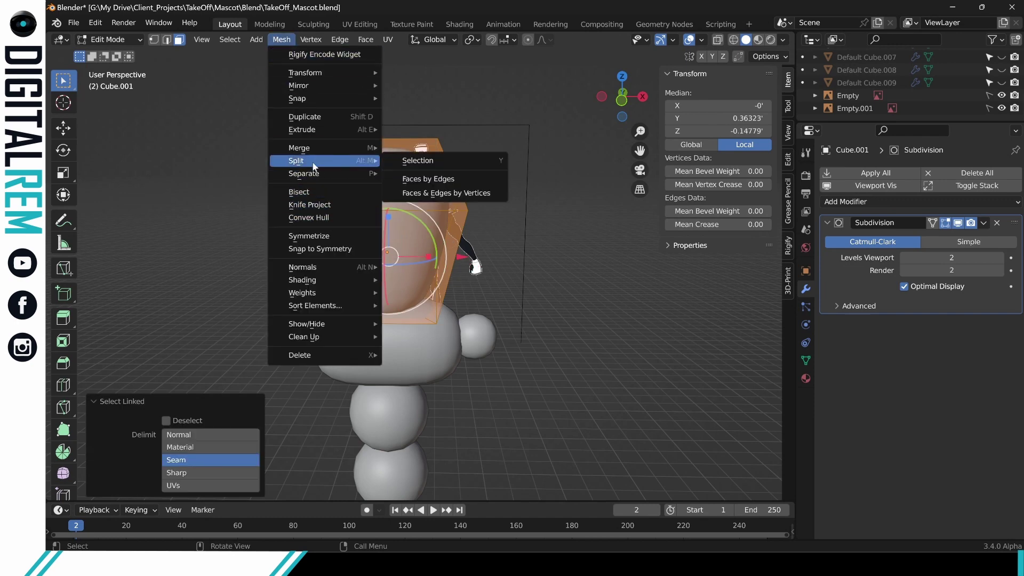
left_click(321, 235)
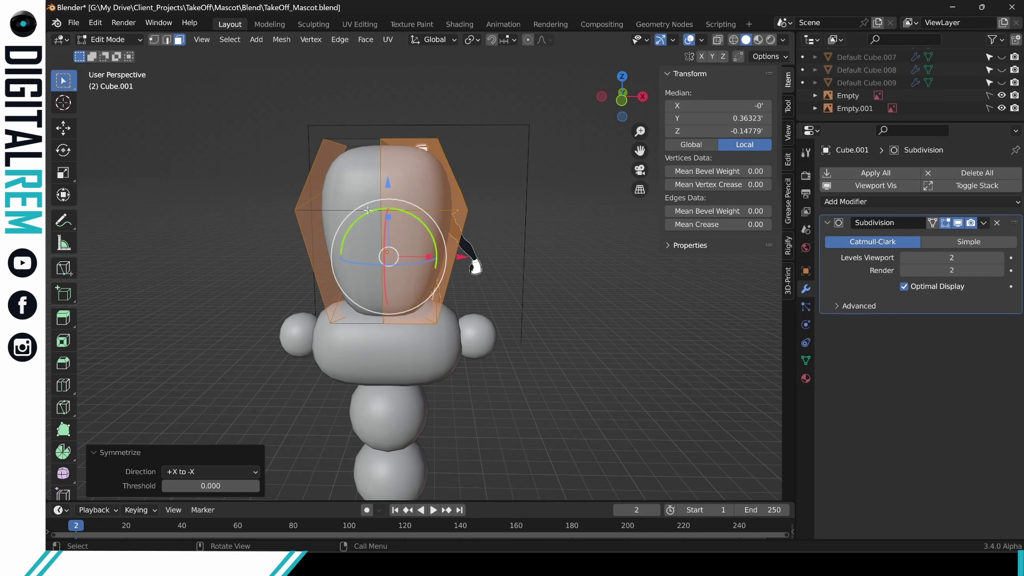
With X-ray on, box-select the head's left half and delete its faces.
middle_click_drag(330, 148, 344, 149)
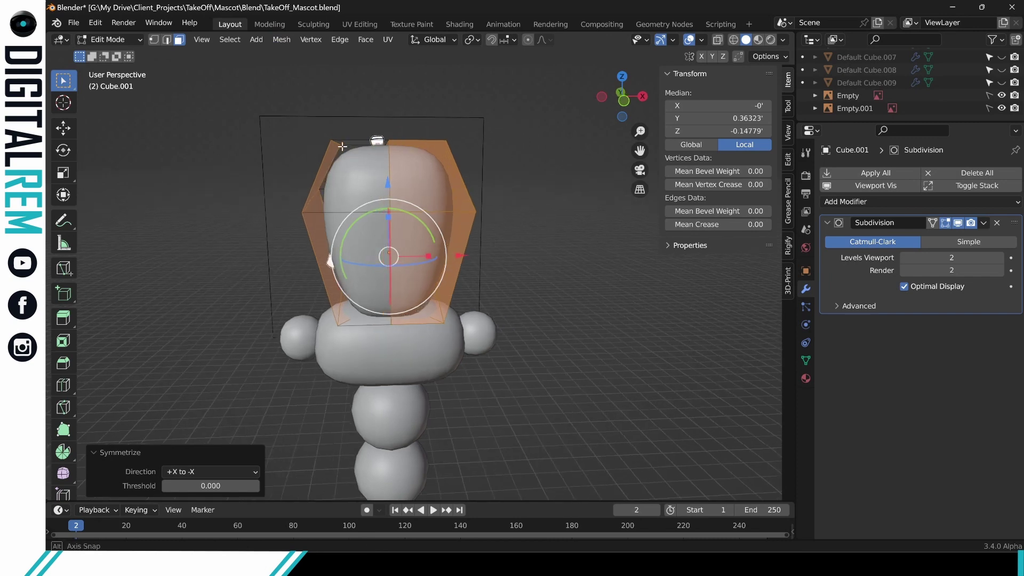
left_click(717, 41)
left_click_drag(270, 113, 388, 383)
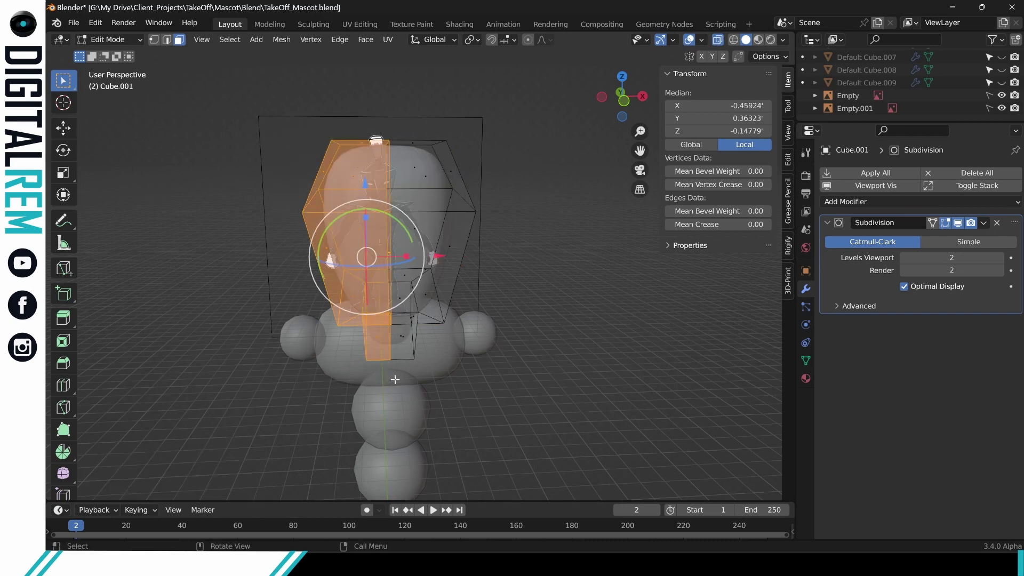
key("x")
left_click(394, 379)
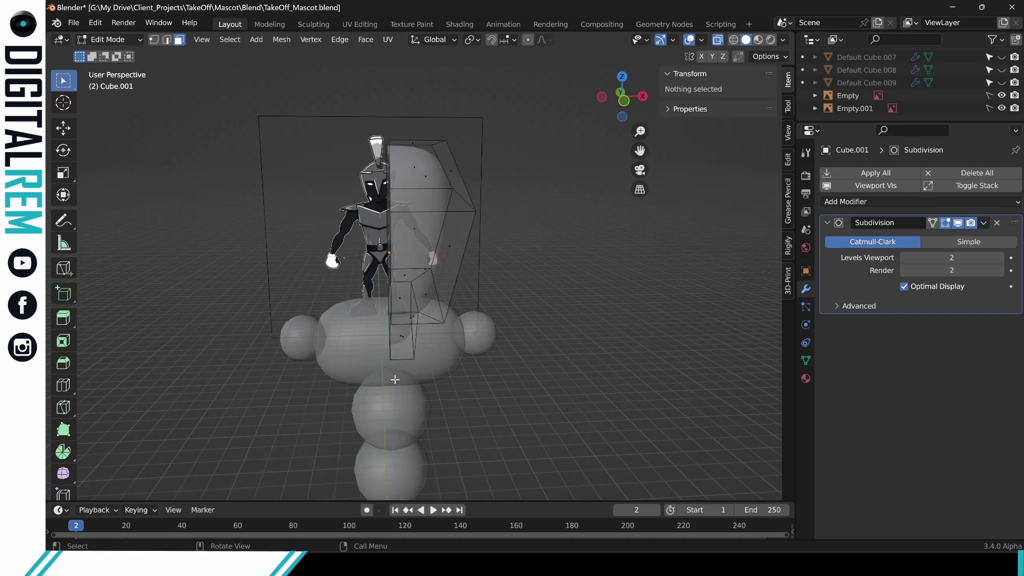
Back in Object Mode, add an X Mirror modifier to the head, giving 2.61 × 2.69 × 4.16.
key("ctrl+Tab")
left_click(343, 264)
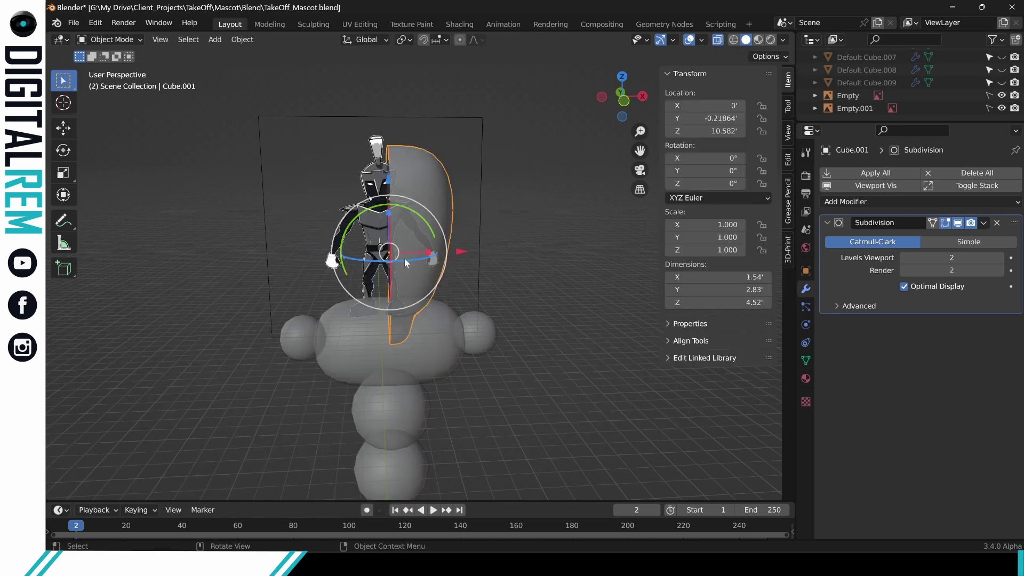
left_click(871, 201)
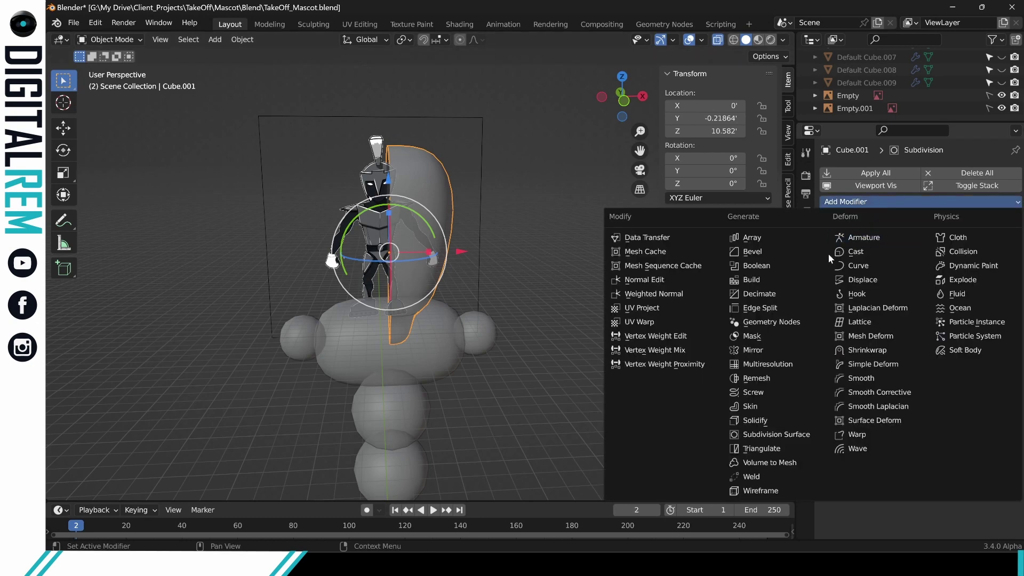
left_click(772, 356)
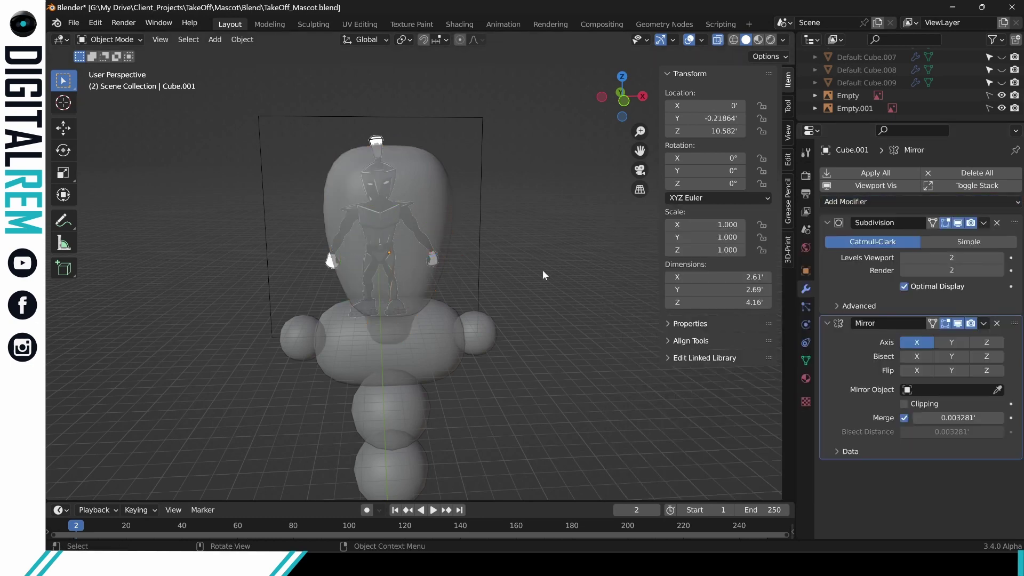
middle_click_drag(541, 268, 494, 259)
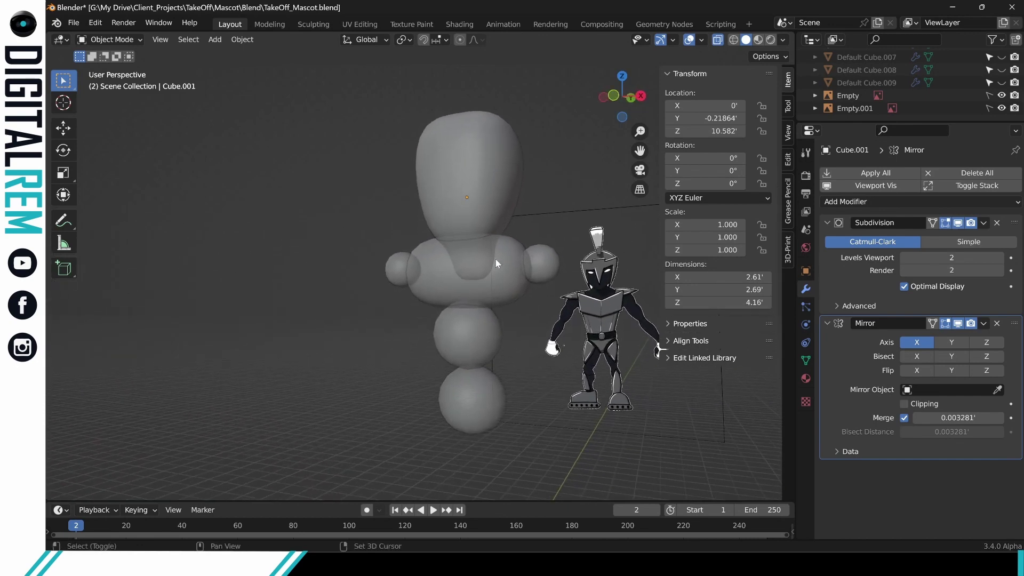
Select the lower body sphere and enter Edit Mode on its mesh.
left_click(548, 264)
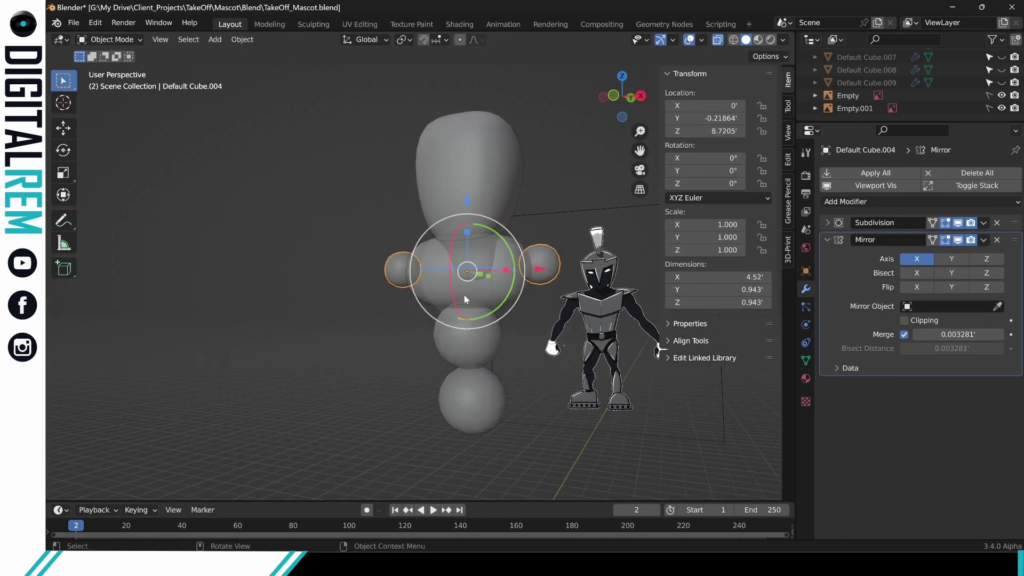
left_click(471, 356)
middle_click_drag(471, 356, 495, 354)
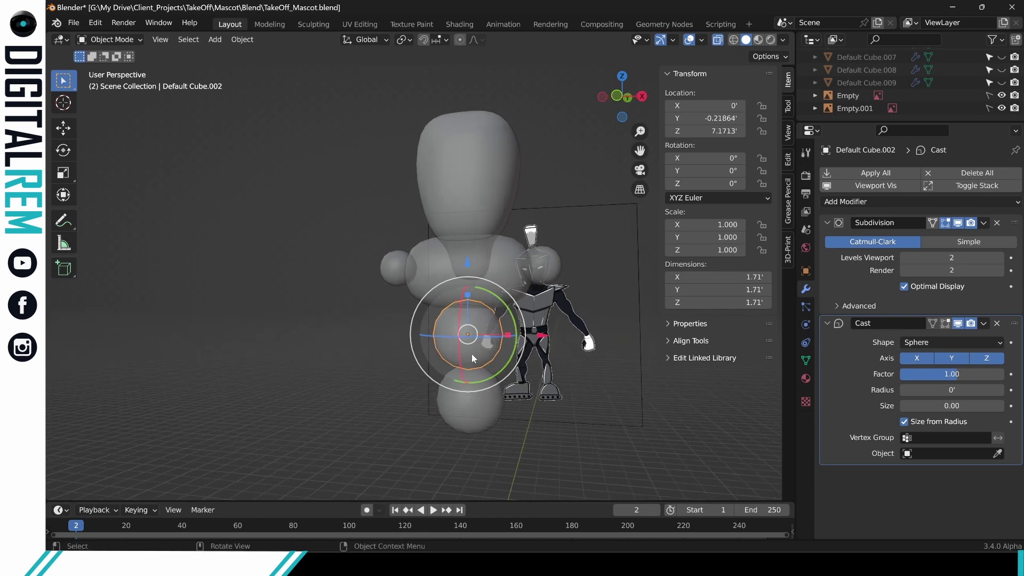
key("ctrl+Tab")
left_click(521, 343)
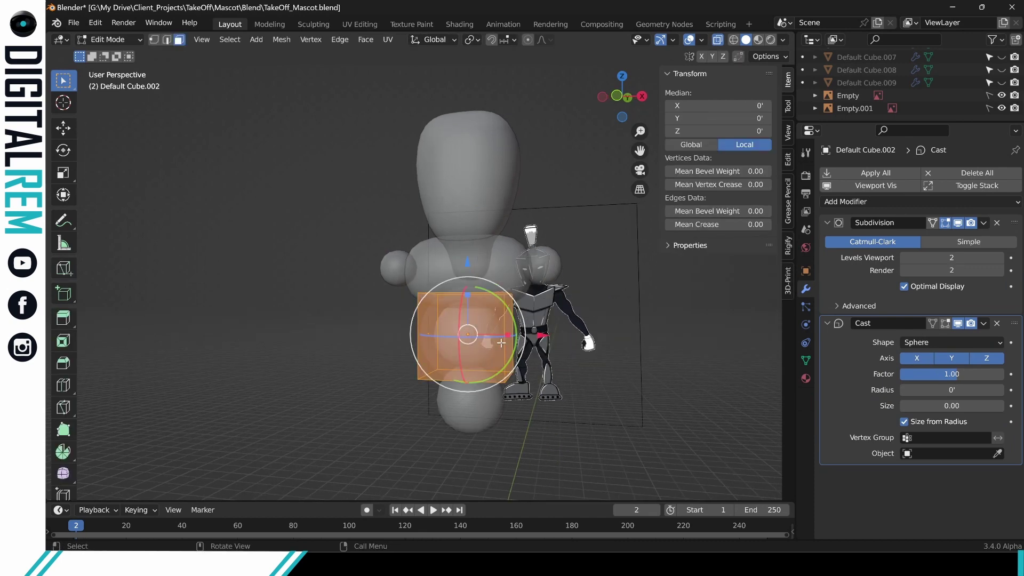
scroll(501, 342, "up", 2)
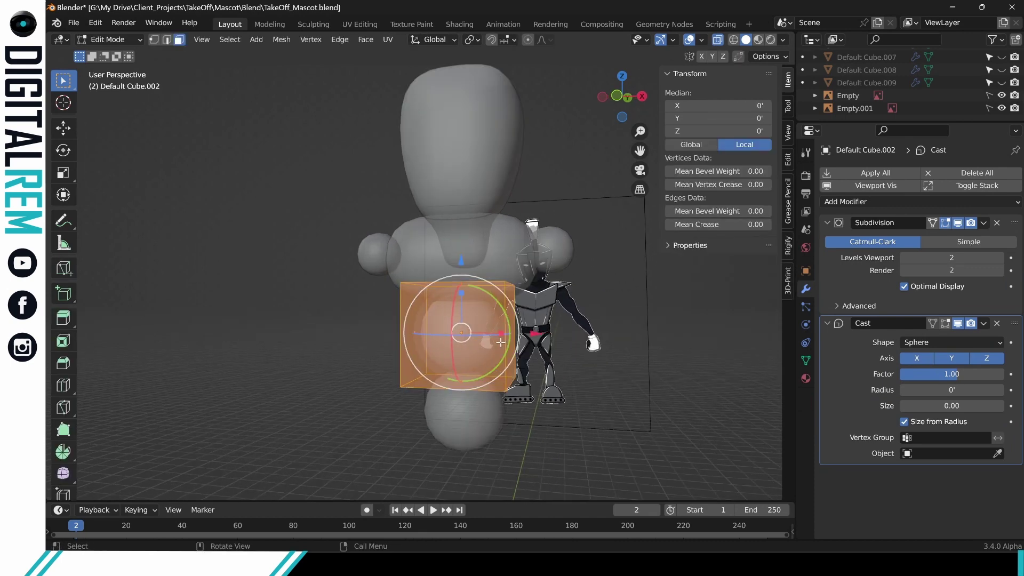
Box-select one half of the lower sphere's mesh and add an X Mirror modifier.
left_click(279, 40)
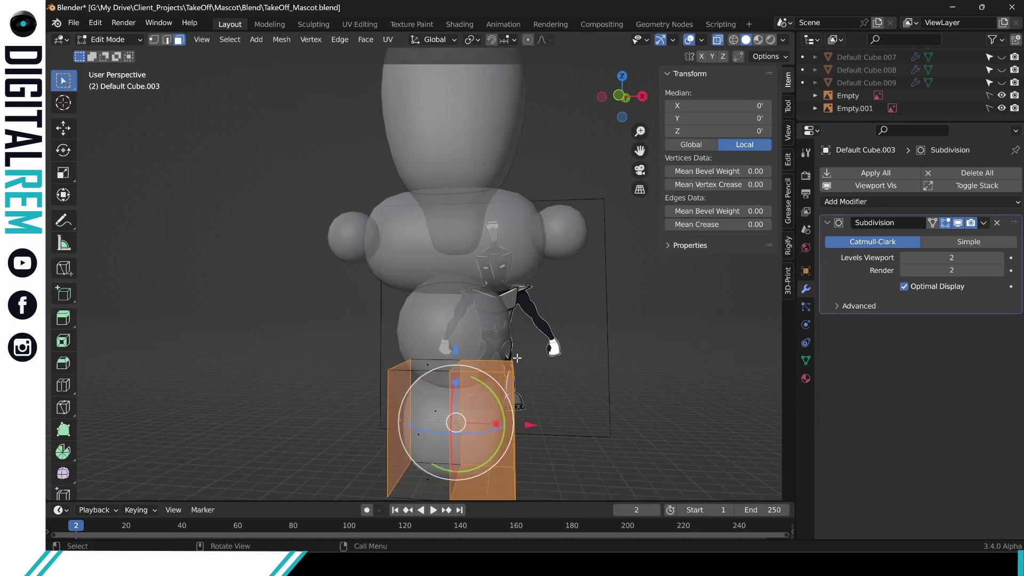
key("b")
left_click_drag(376, 282, 443, 474)
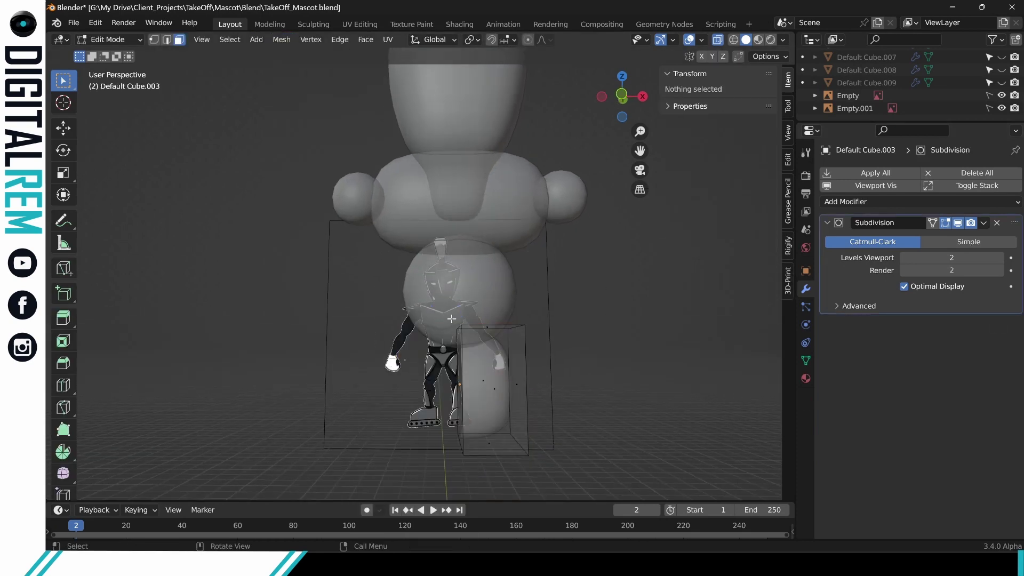
left_click(845, 202)
left_click(784, 377)
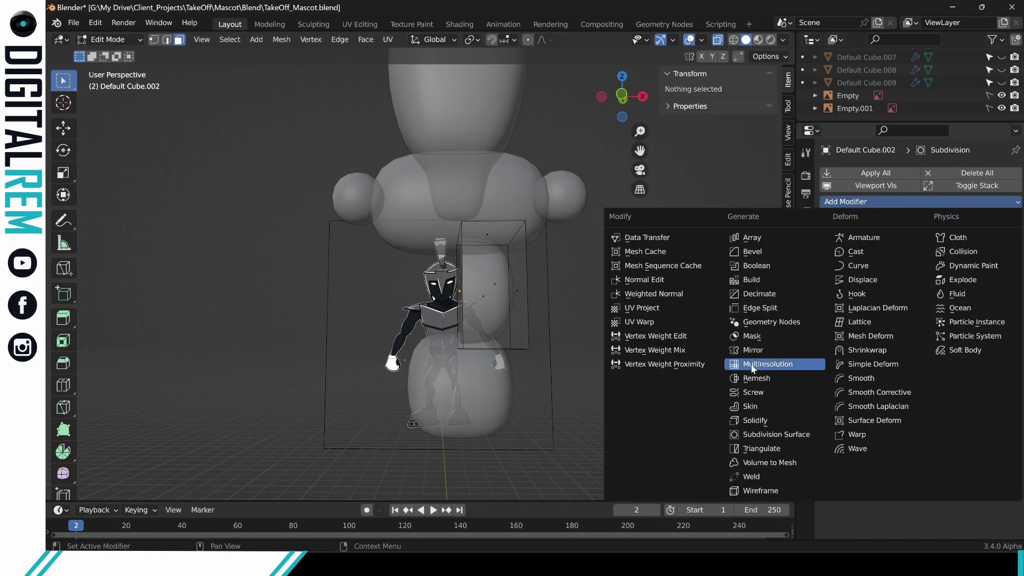
left_click(757, 366)
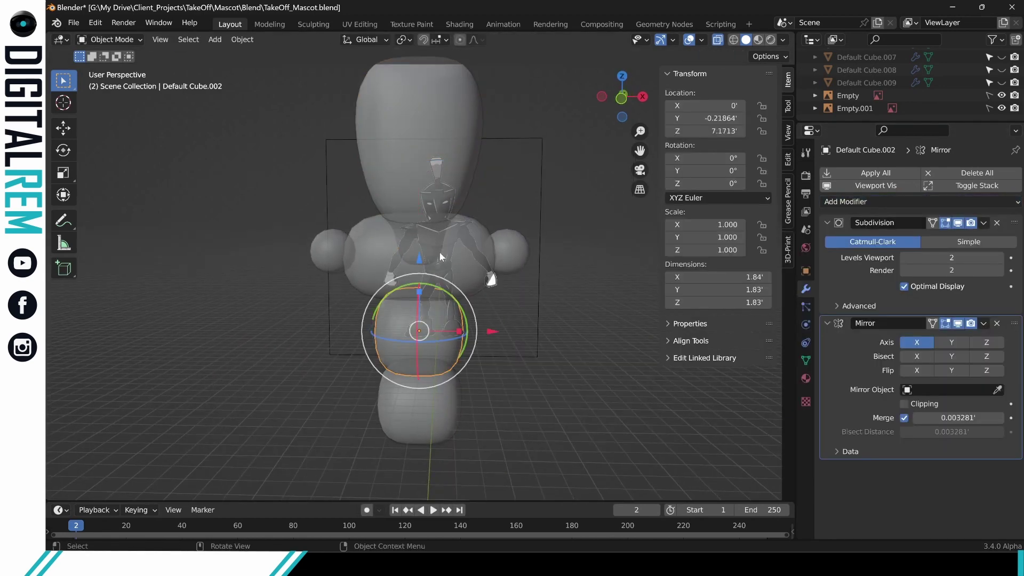
Select the shoulder-torso piece Default Cube.001 and enter Edit Mode.
left_click(439, 250)
middle_click_drag(452, 259, 420, 277)
key("ctrl+Tab")
left_click(498, 266)
Lower the torso cage's bottom vertices 1.0109 along Z and return to Object Mode.
left_click(455, 316)
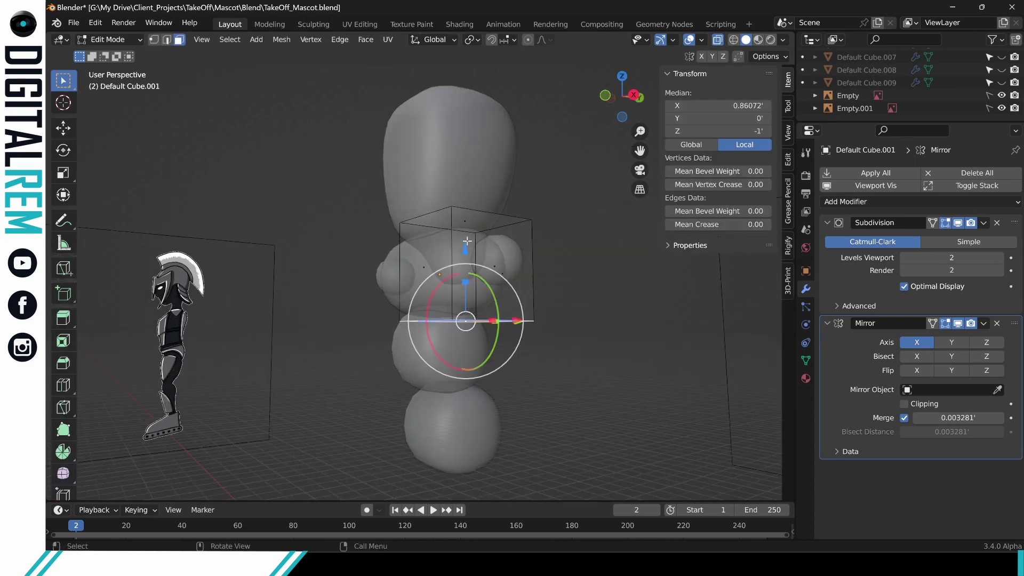
key("g")
key("z")
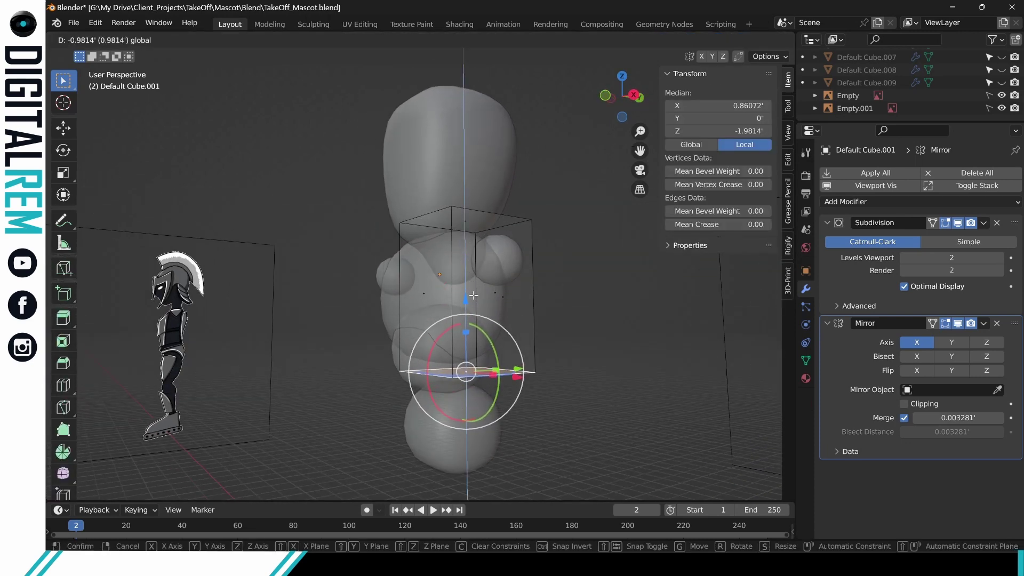
left_click(474, 300)
middle_click_drag(474, 299, 500, 300)
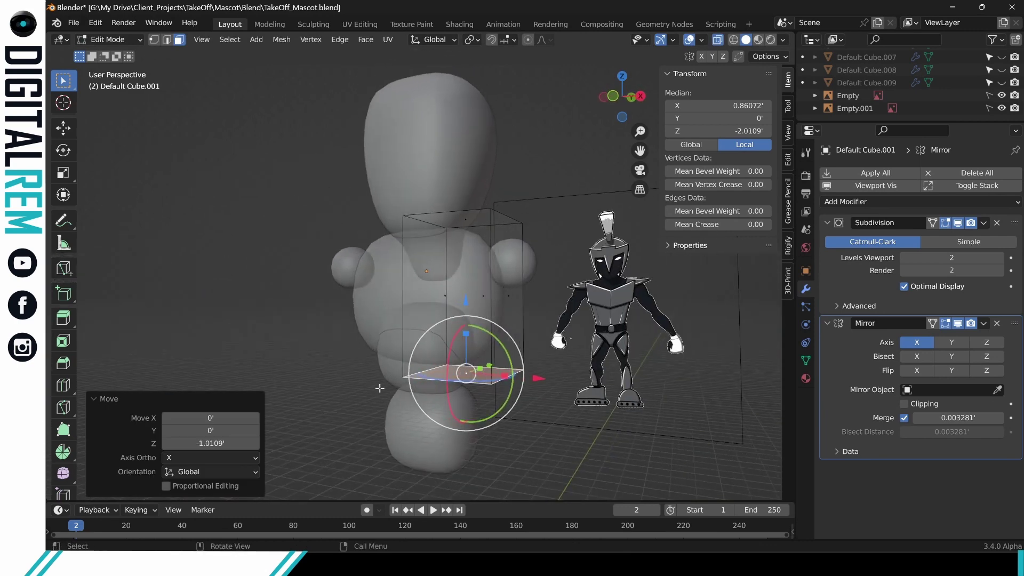
key("ctrl+Tab")
left_click(312, 375)
left_click(379, 373)
mouse_move(427, 367)
middle_mouse_down()
mouse_move(407, 367)
mouse_move(423, 362)
middle_mouse_up()
In the lower body sphere's Edit Mode, push a side face outward to widen the body.
key("ctrl+Tab")
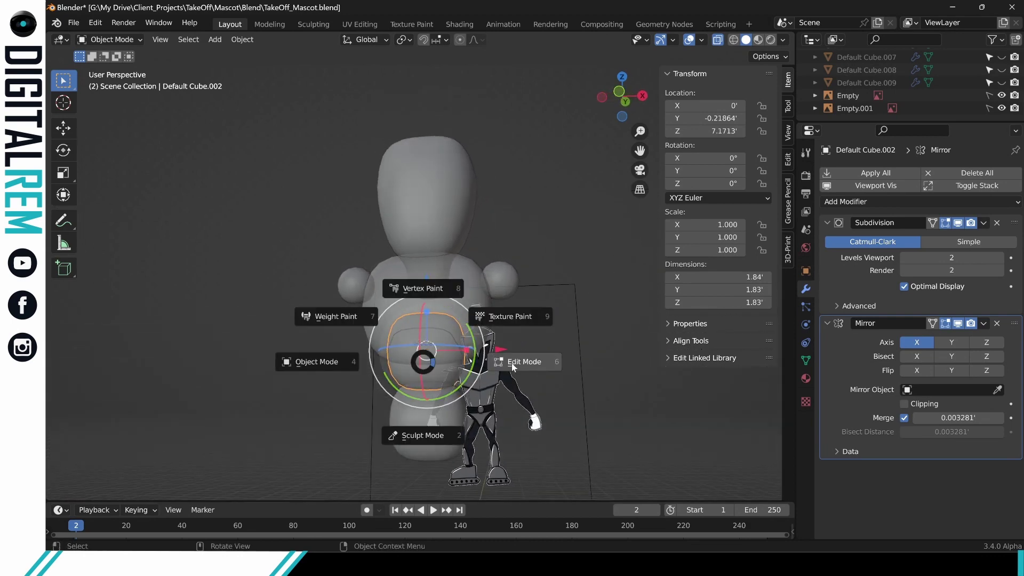
left_click(511, 367)
middle_click_drag(480, 341, 532, 351)
left_click(464, 346)
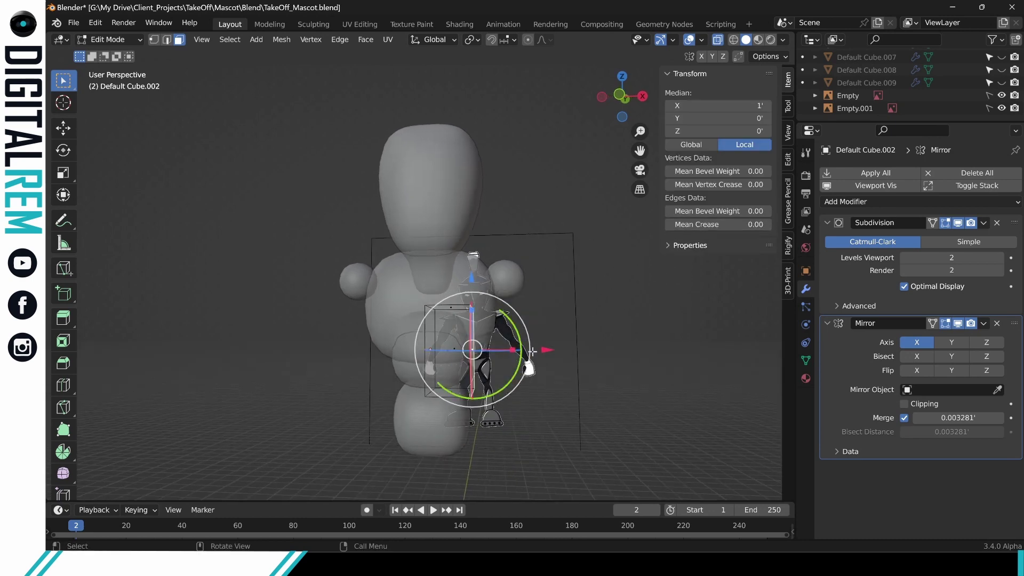
left_click_drag(547, 349, 561, 349)
middle_click_drag(512, 342, 448, 397)
Pull the sphere cage's bottom face down, nudge it along Y, and return to Object Mode.
left_click(445, 404)
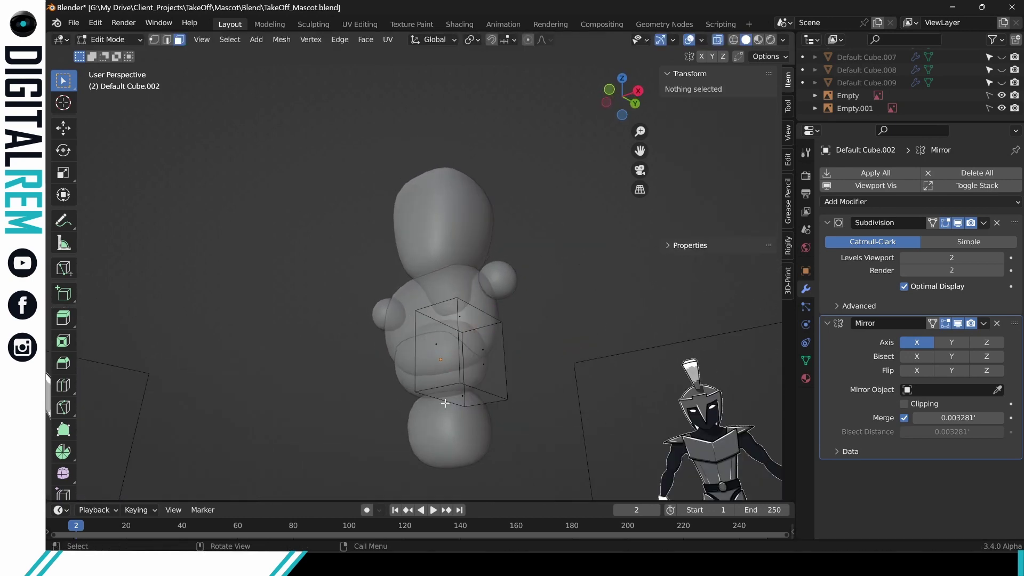
left_click(461, 393)
left_click_drag(459, 327, 464, 359)
middle_click_drag(464, 361, 563, 265)
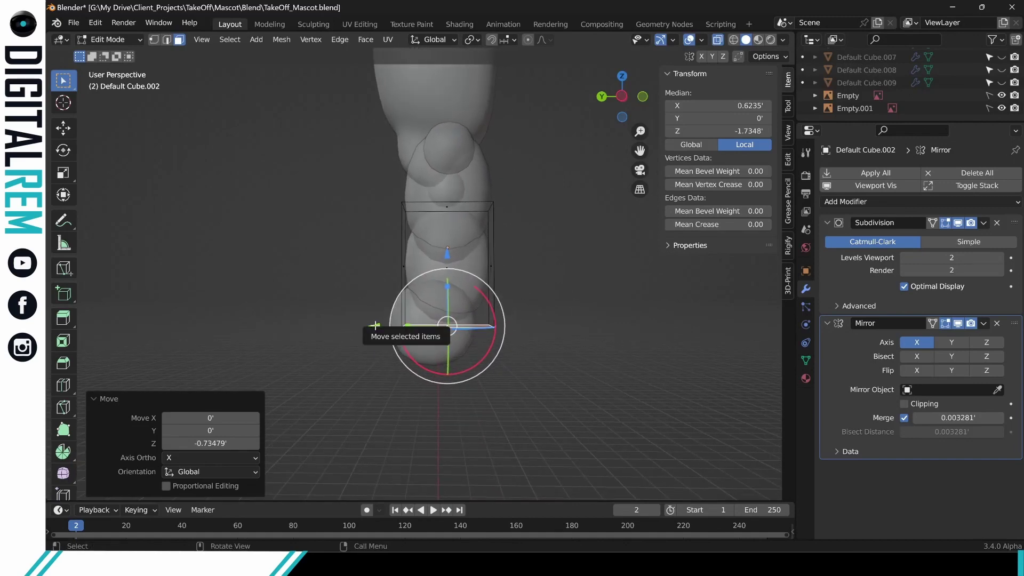
left_click_drag(369, 324, 360, 325)
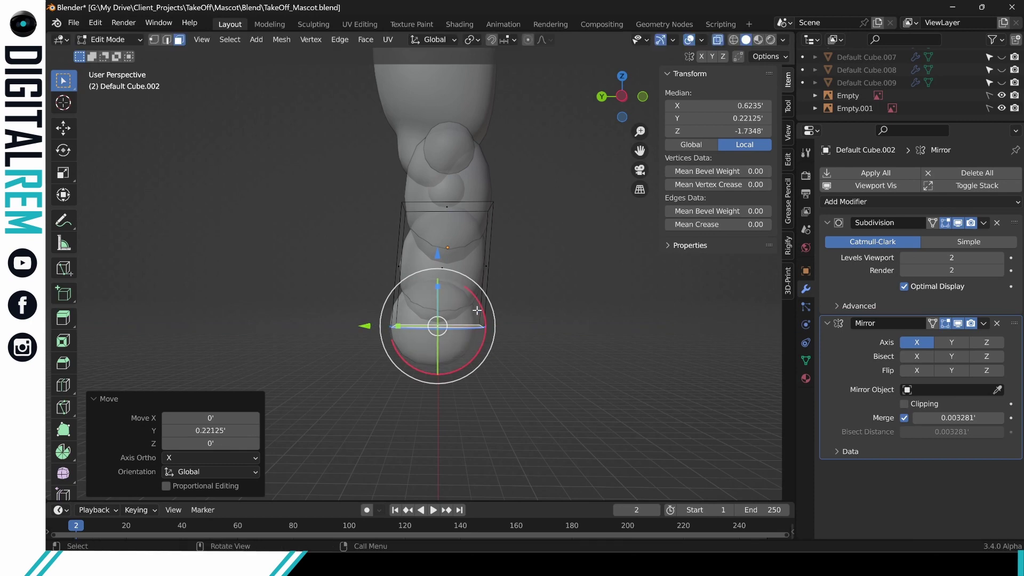
left_click(506, 327)
left_click(329, 344)
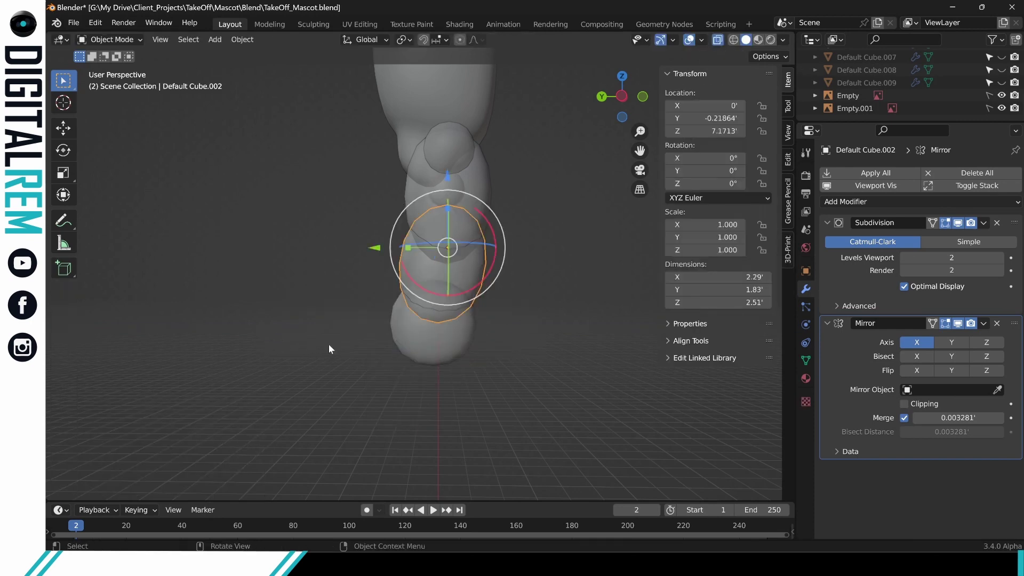
Edit the lowest body blob and lower its bottom vertices 0.433 along Z.
left_click(433, 349)
key("ctrl+Tab")
left_click(480, 344)
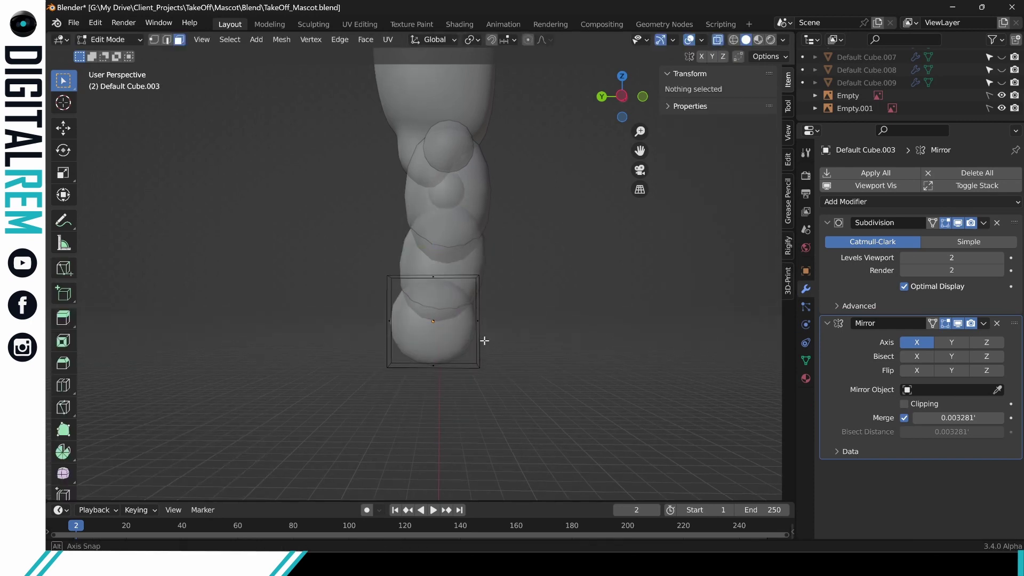
middle_click_drag(482, 343, 434, 367)
left_click(442, 365)
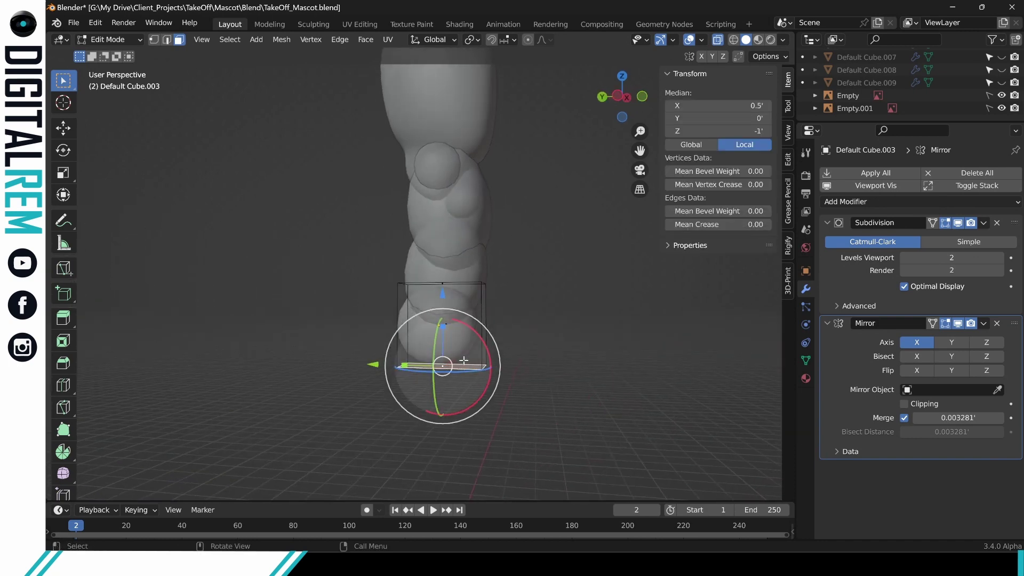
key("g")
key("z")
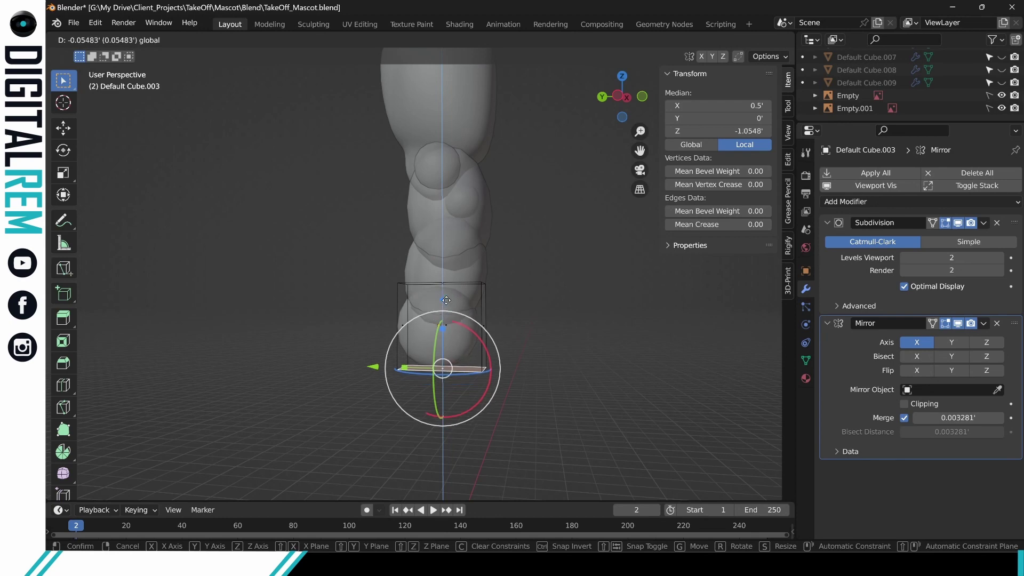
left_click(464, 317)
middle_click_drag(464, 317, 462, 382)
Push the lower-body box's side face 0.423 outward along X.
left_click(500, 330)
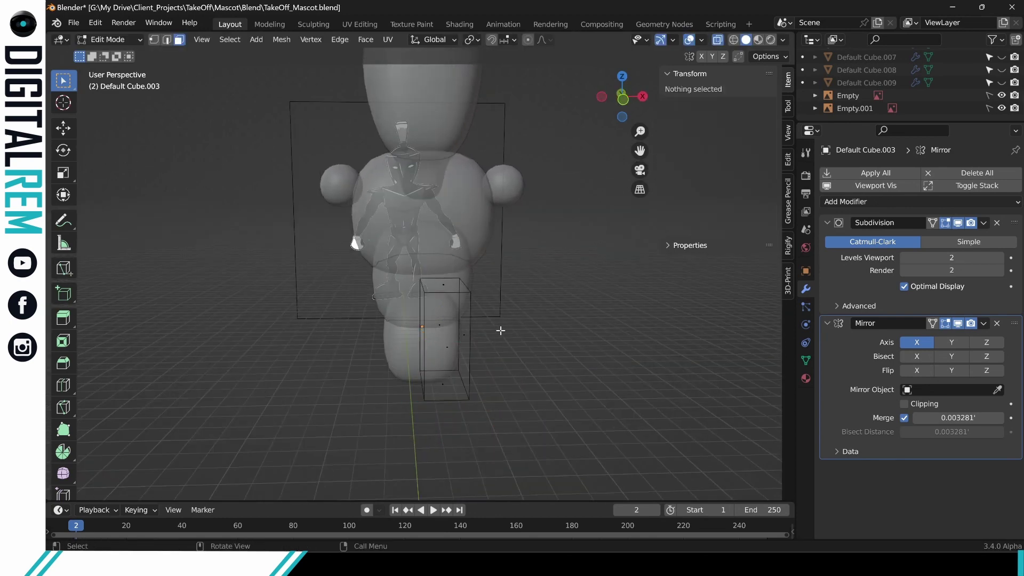
left_click(465, 332)
key("g")
key("x")
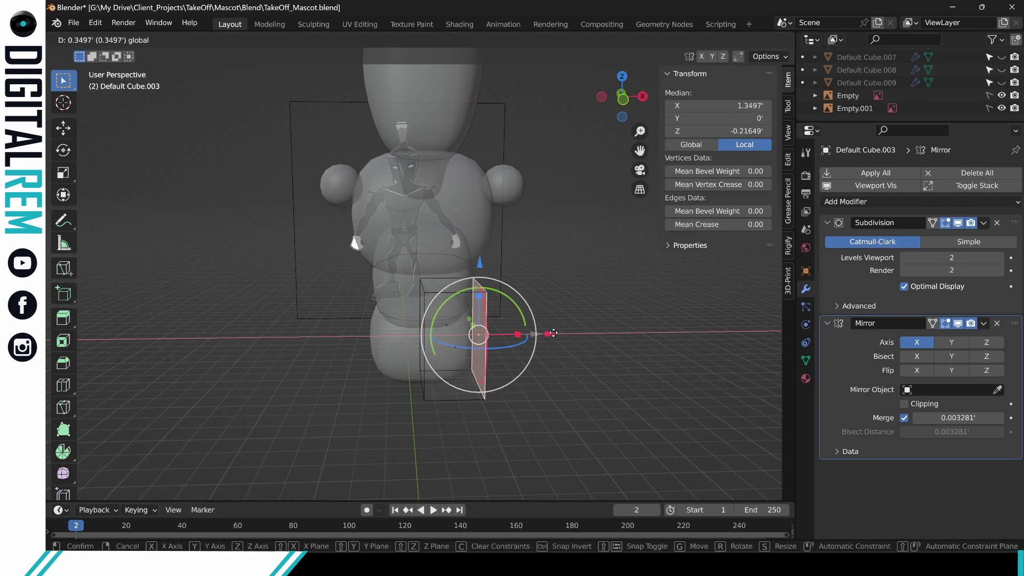
left_click(554, 333)
Switch to Front Orthographic and pull the lower body's side in to match the reference hips.
middle_click_drag(554, 333, 656, 121)
left_click(626, 101)
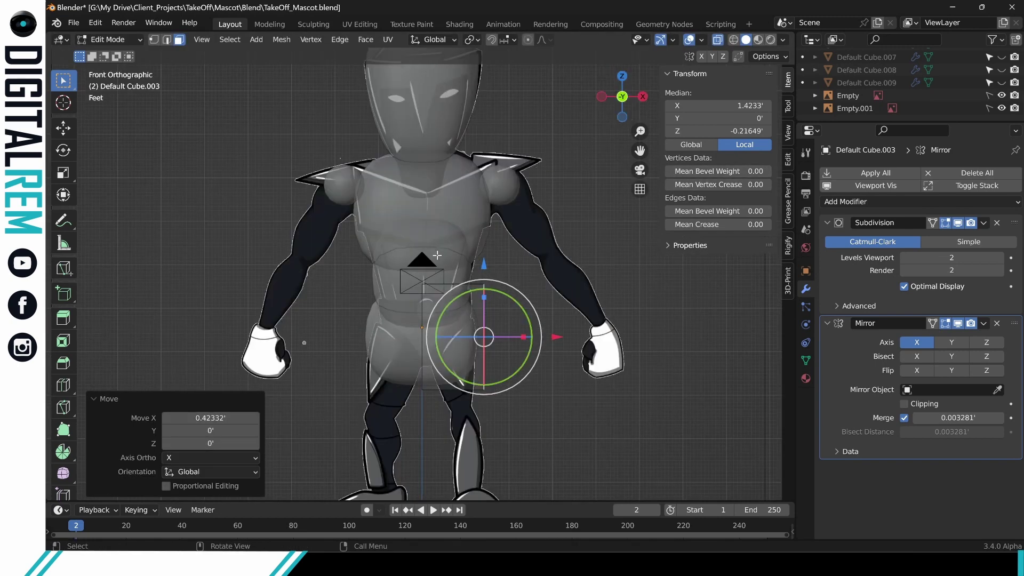
scroll(436, 255, "up", 3)
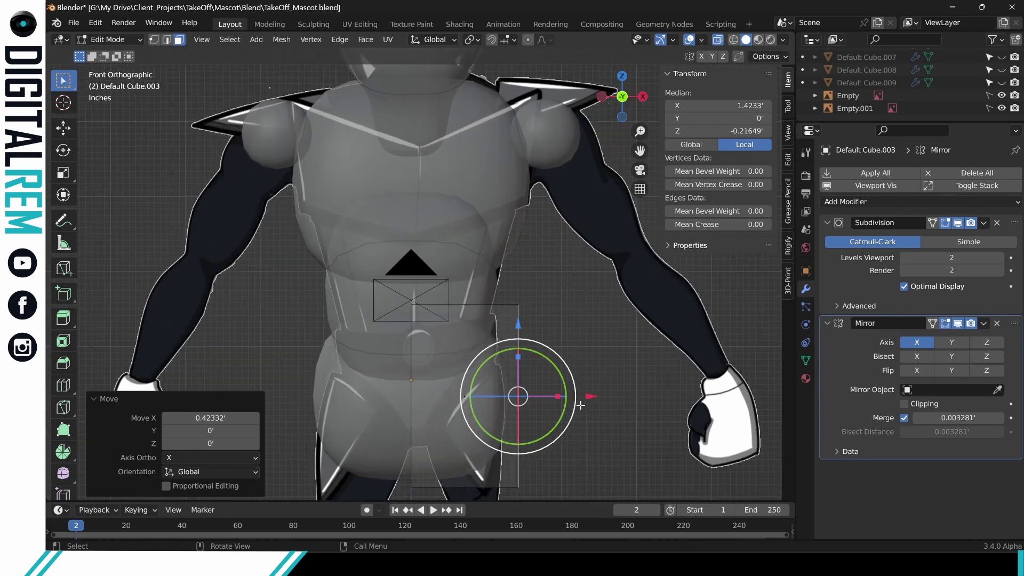
left_click_drag(591, 400, 571, 404)
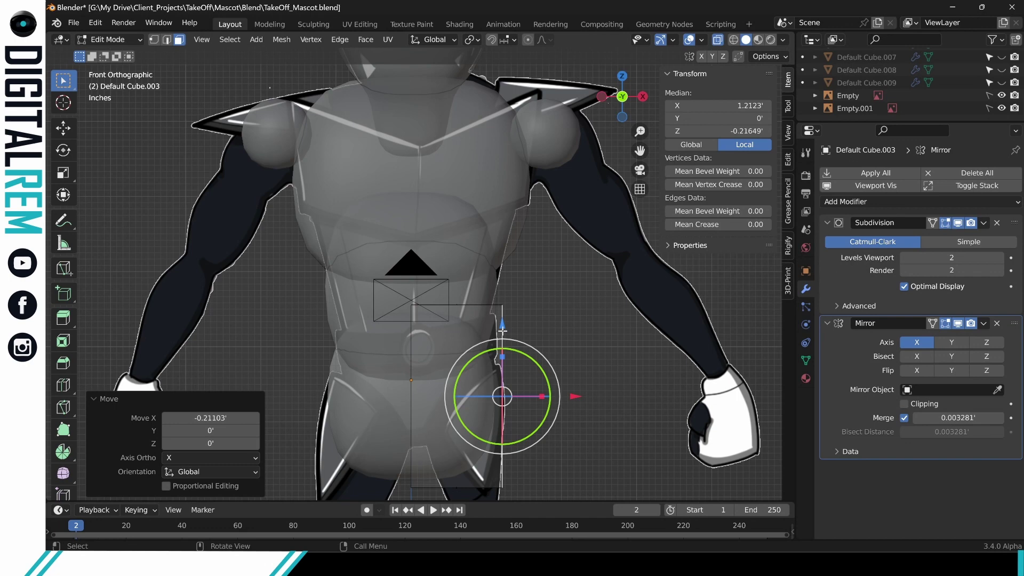
Raise a horizontal edge and the bottom of the lower-body piece to fit the reference.
left_click(459, 304)
left_click_drag(459, 233, 455, 156)
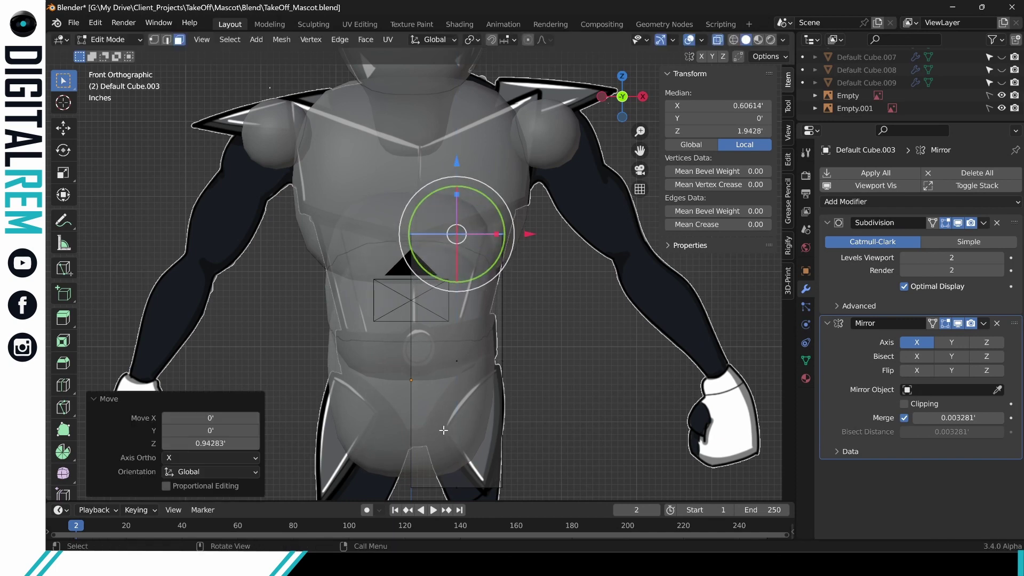
left_click(445, 480)
left_click(452, 480)
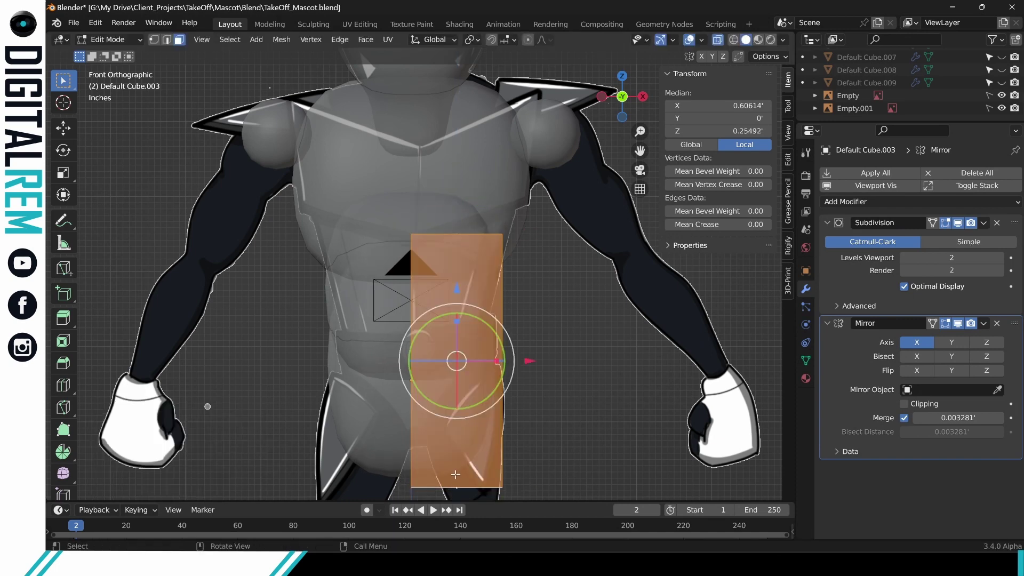
left_click(454, 483)
left_click_drag(457, 415, 458, 383)
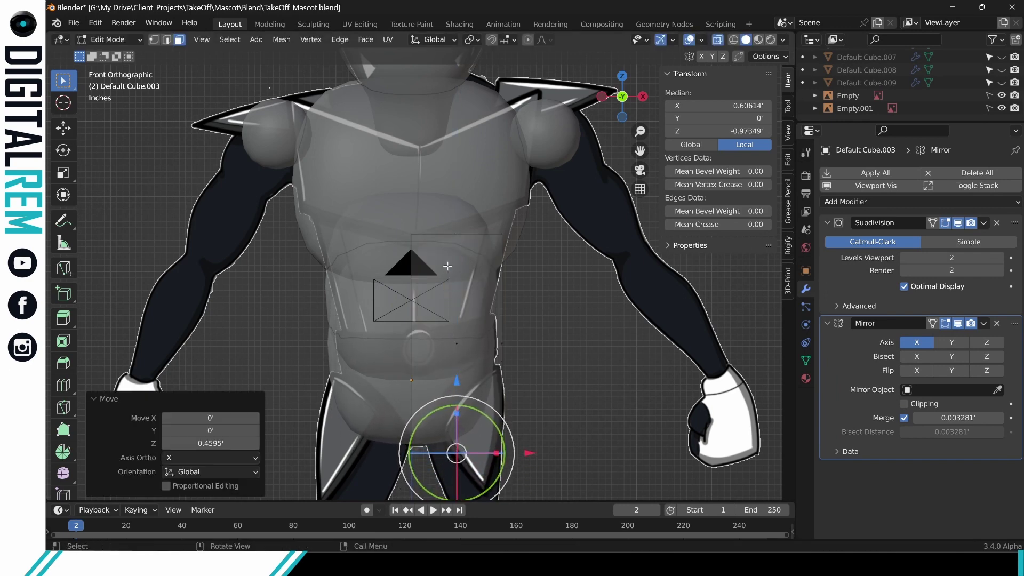
Lower the top edge to the waistline and nudge a side vertex 0.0749 outward along X.
left_click(457, 235)
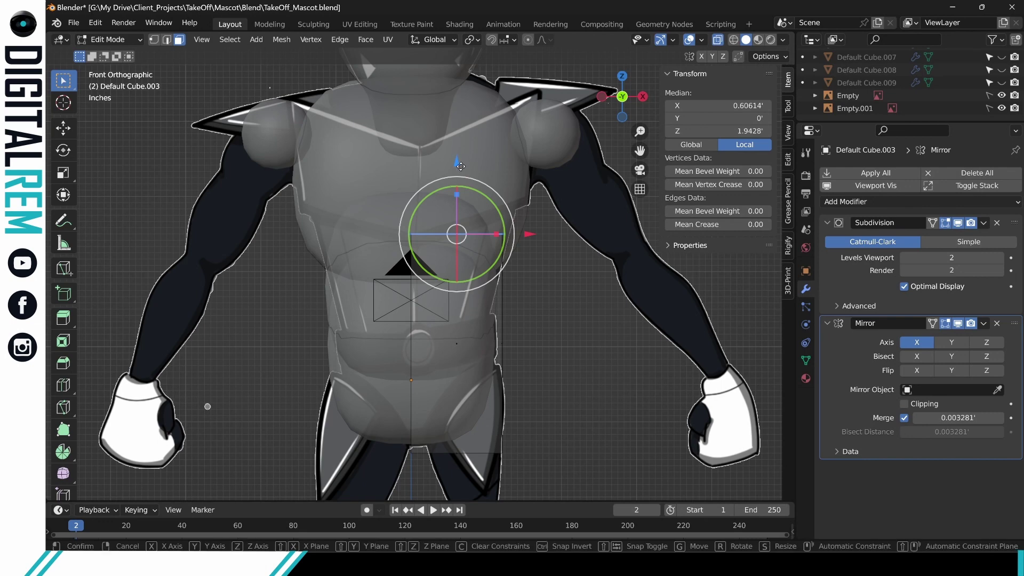
left_click_drag(459, 162, 446, 237)
left_click(501, 380)
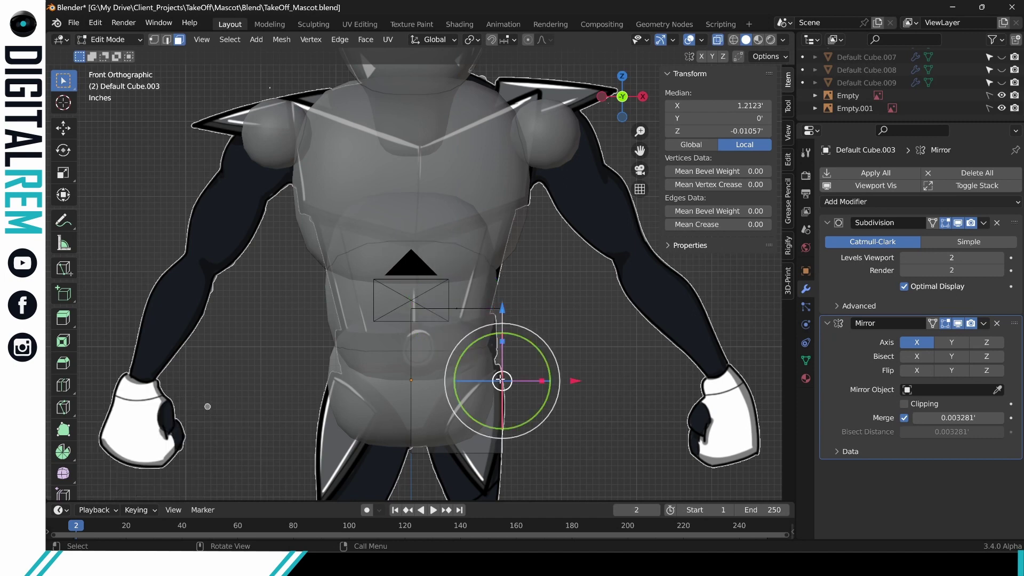
left_click_drag(575, 381, 582, 380)
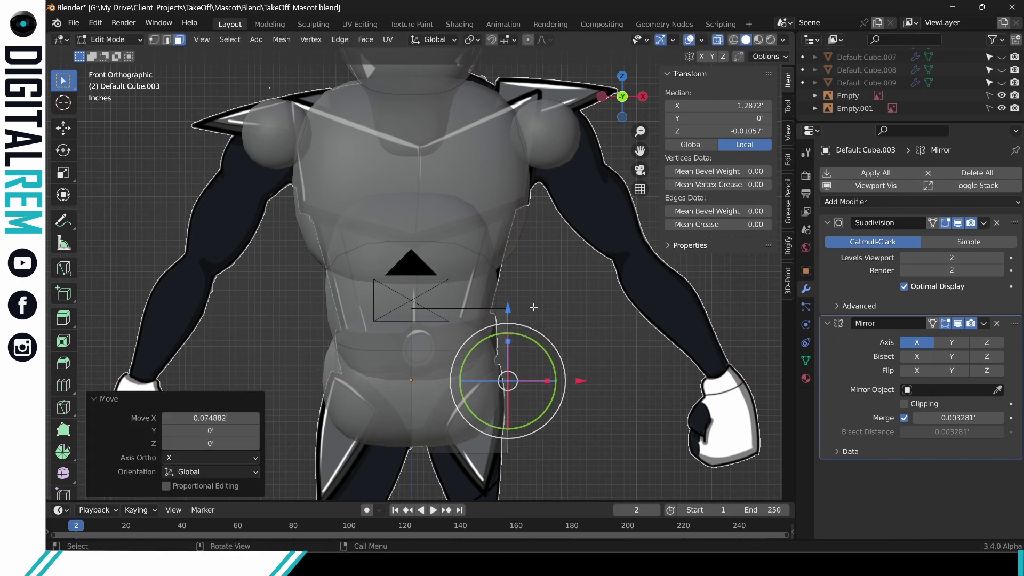
scroll(511, 309, "up", 1, "shift")
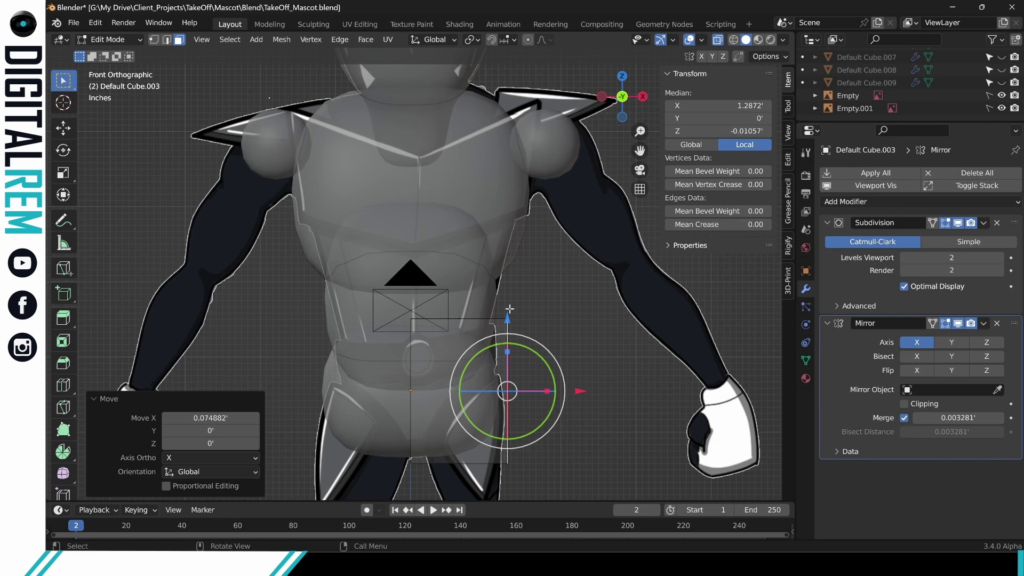
left_click(483, 310)
key("ctrl+Tab")
Enter Edit Mode on Default Cube.002 and move a side vertex slightly inward along X.
left_click(314, 300)
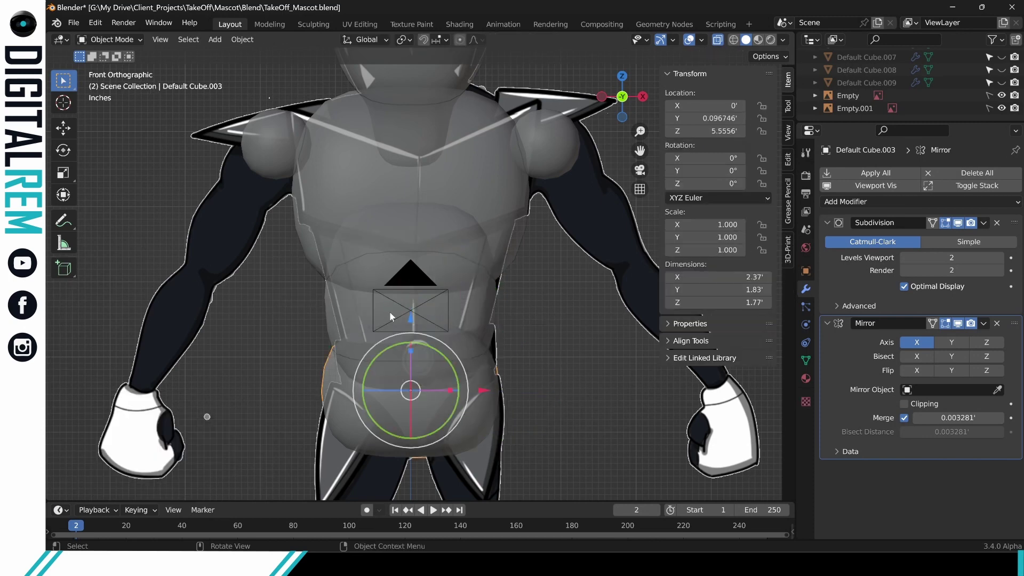
left_click(392, 312)
key("ctrl+Tab")
left_click(507, 309)
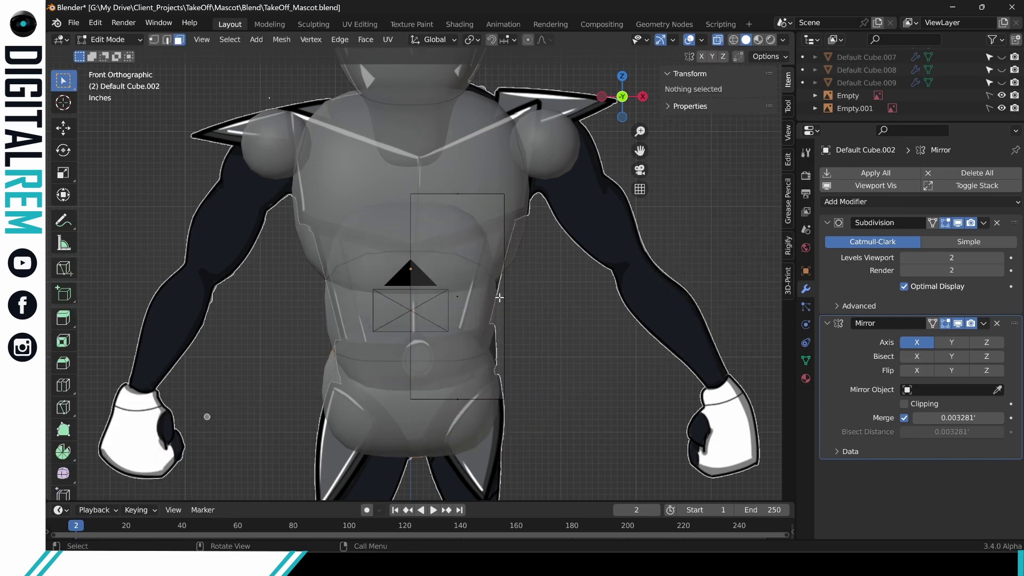
left_click(501, 296)
left_click_drag(583, 297, 575, 293)
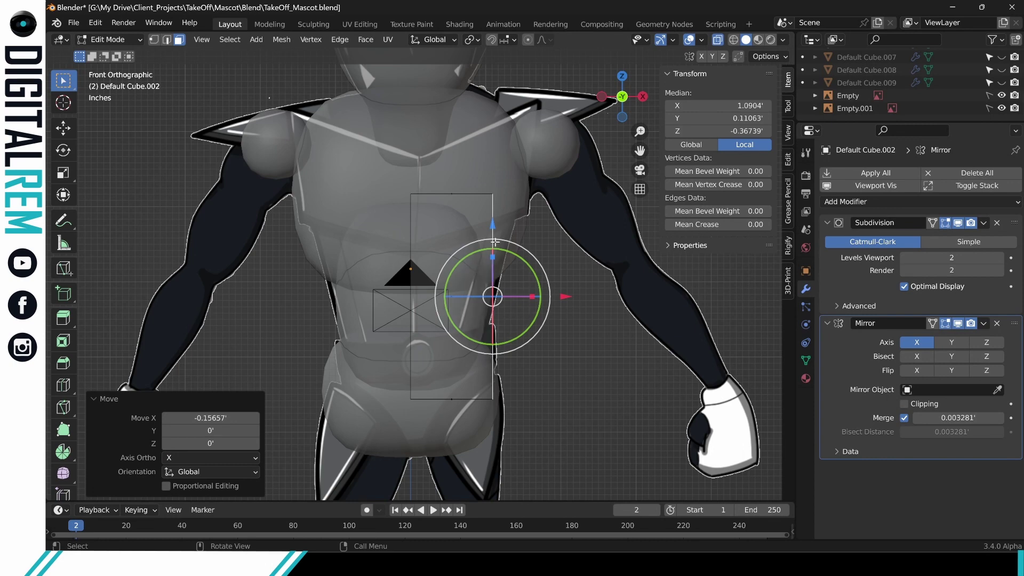
Push the piece's upper side vertex 0.589 outward to the chest outline.
left_click(494, 195)
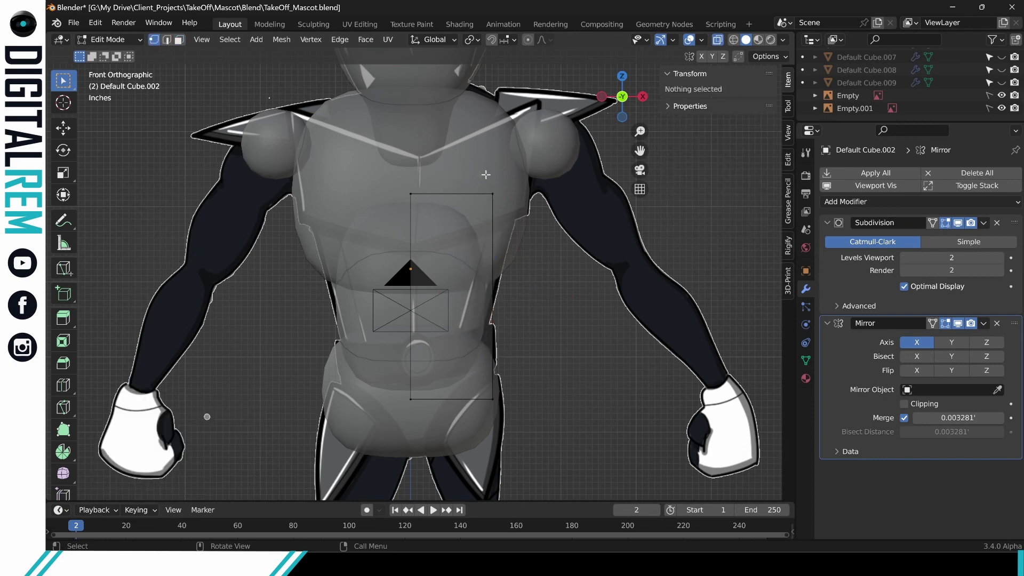
left_click_drag(504, 201, 504, 202)
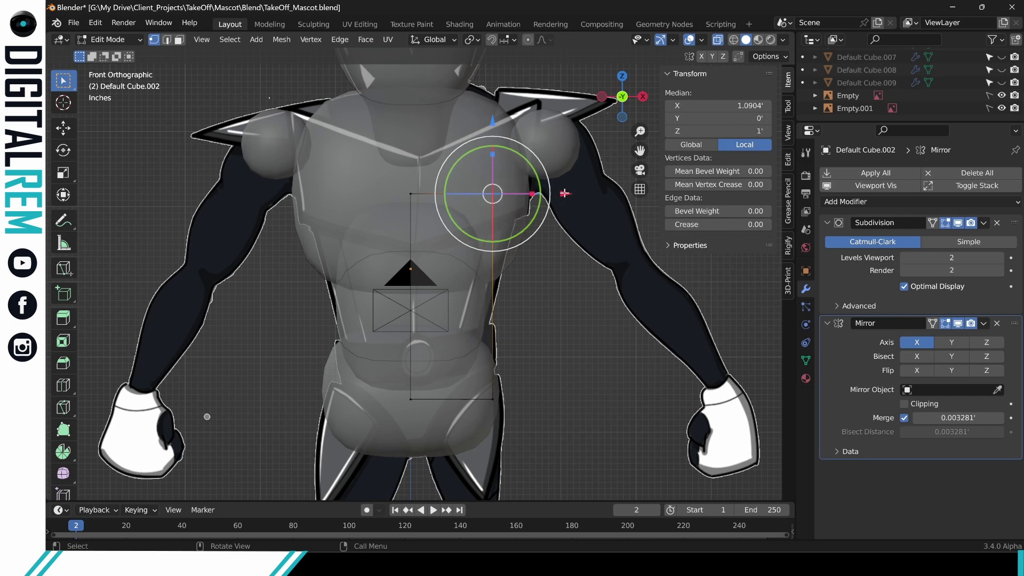
left_click_drag(564, 193, 582, 195)
left_click_drag(584, 195, 609, 202)
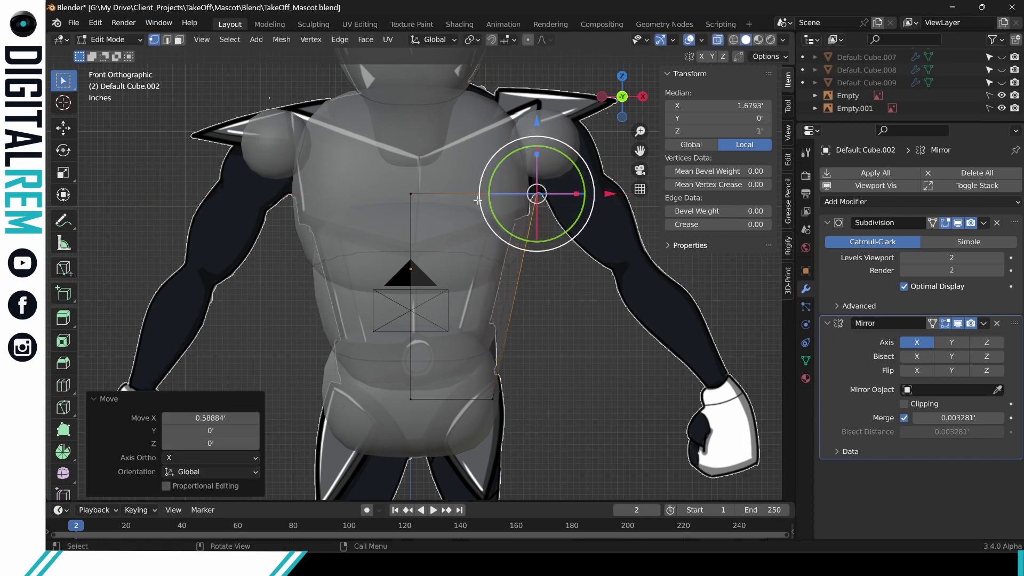
Raise the top-edge vertices 0.283 toward the shoulders and return to Object Mode.
key("alt+a")
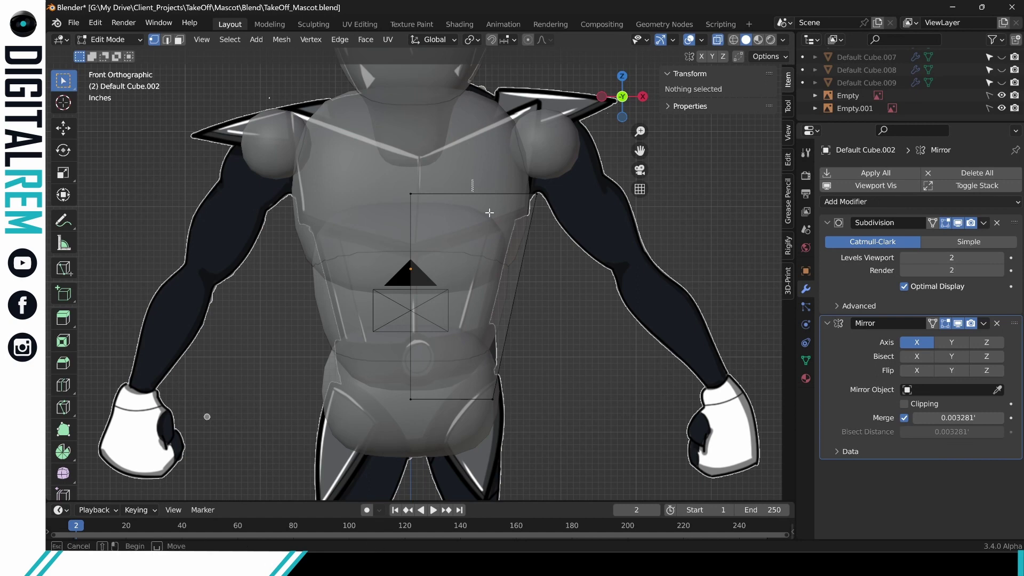
left_click_drag(384, 163, 570, 237)
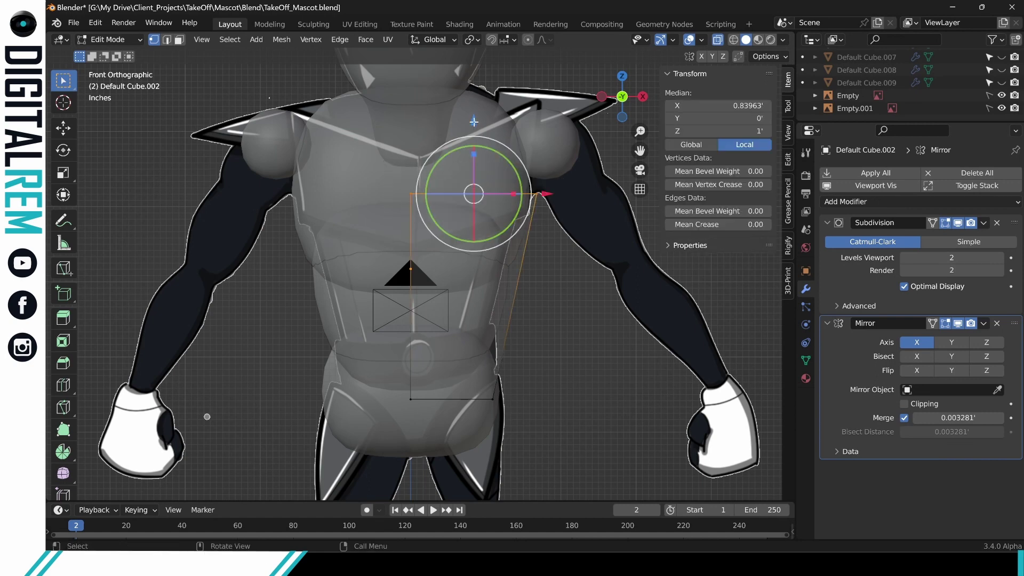
left_click_drag(474, 123, 474, 99)
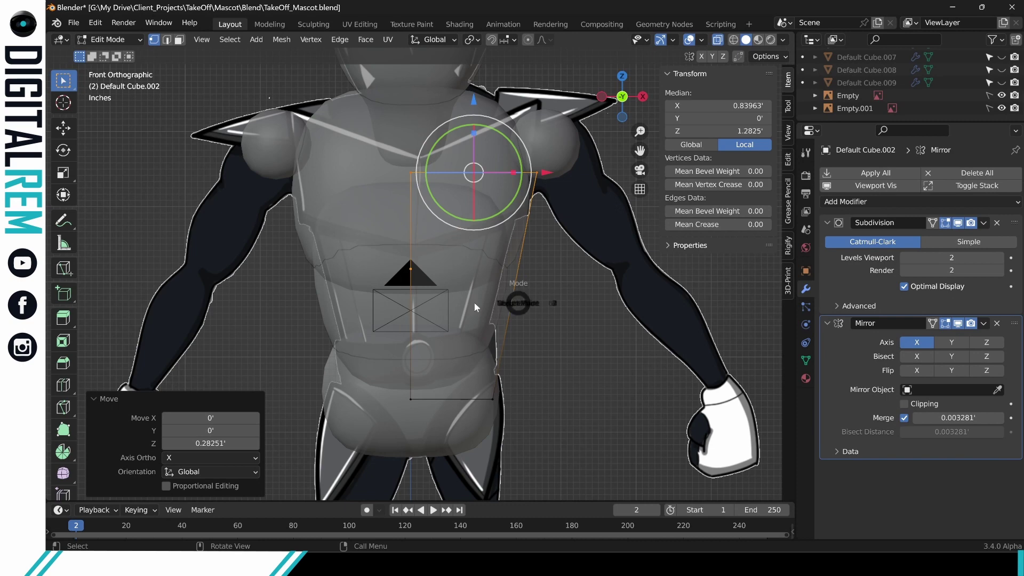
key("ctrl+Tab")
left_click(372, 302)
Enter Edit Mode on the torso Default Cube.001 and pull its upper corner vertex out toward the shoulder.
left_click(500, 226)
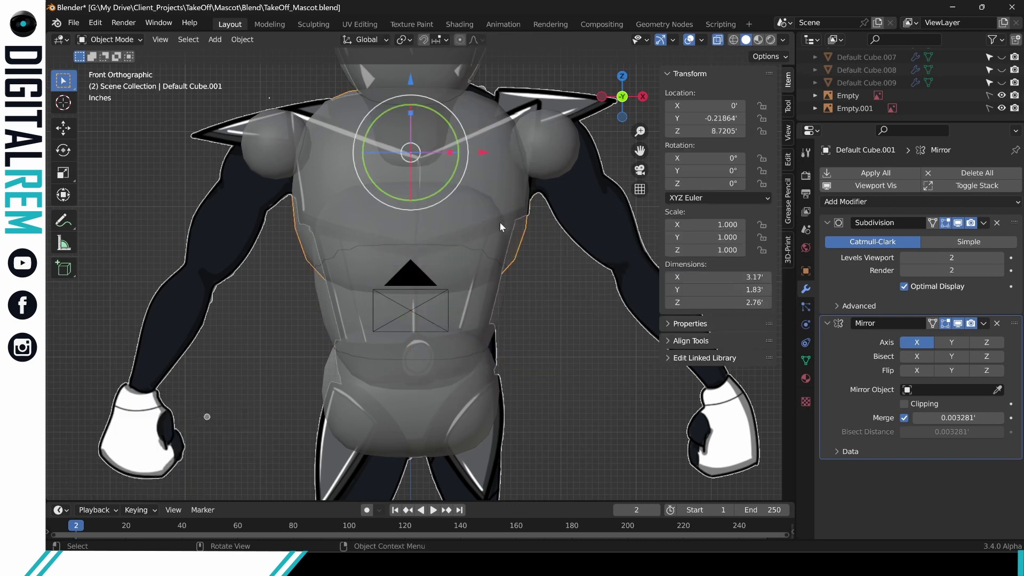
key("ctrl+Tab")
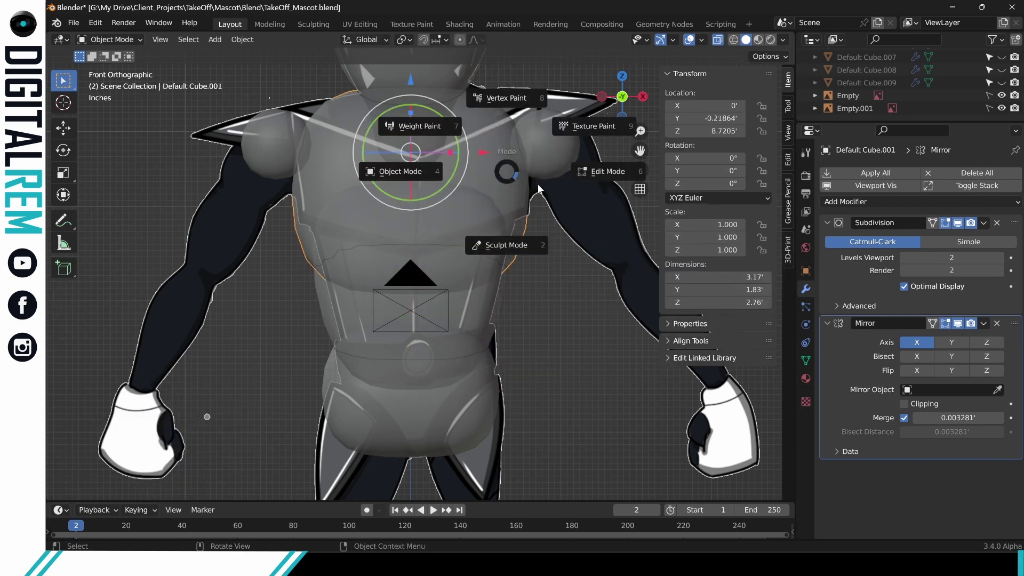
left_click(590, 177)
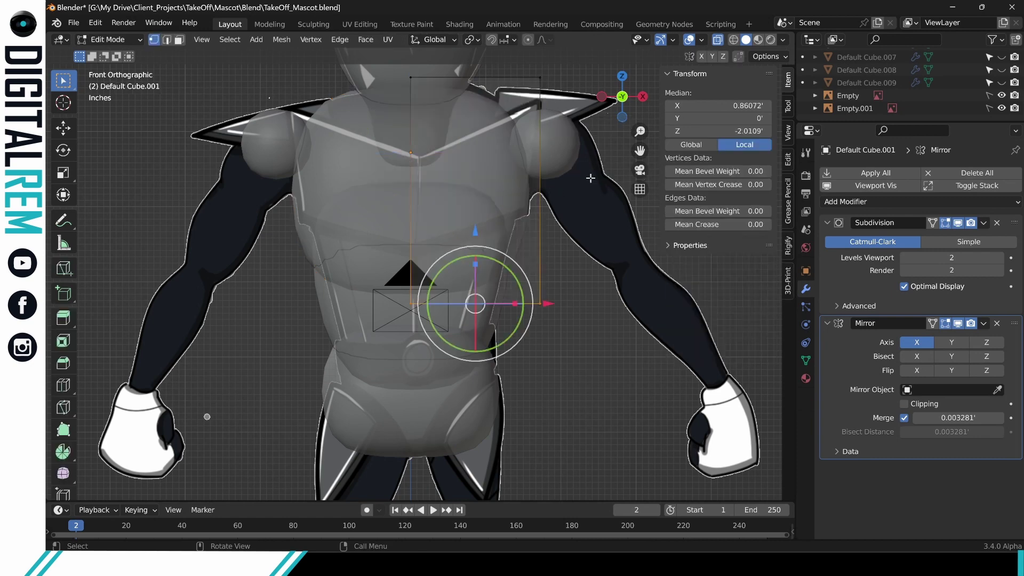
left_click(571, 285)
left_click_drag(525, 275, 566, 320)
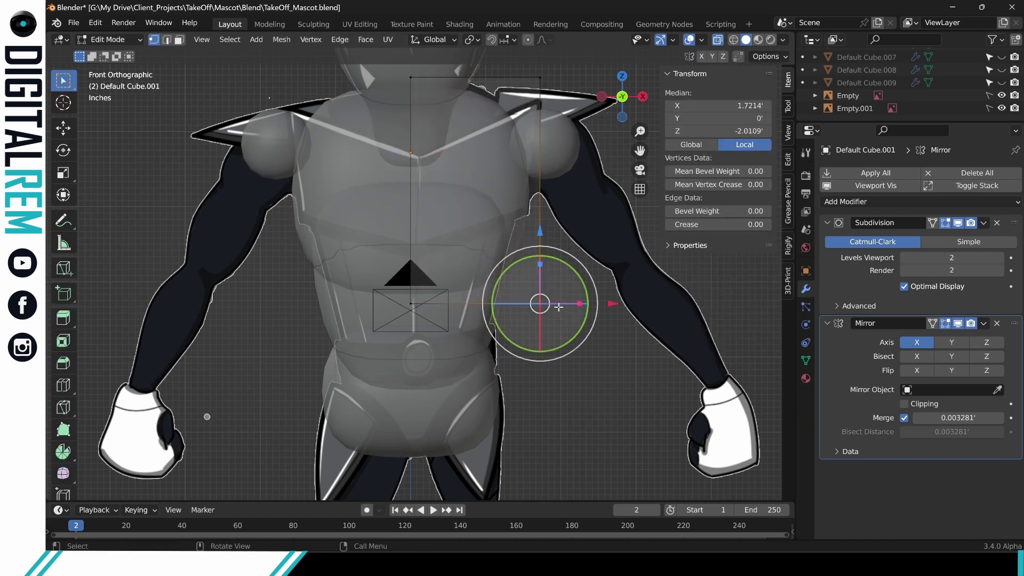
scroll(502, 216, "up", 4, "shift")
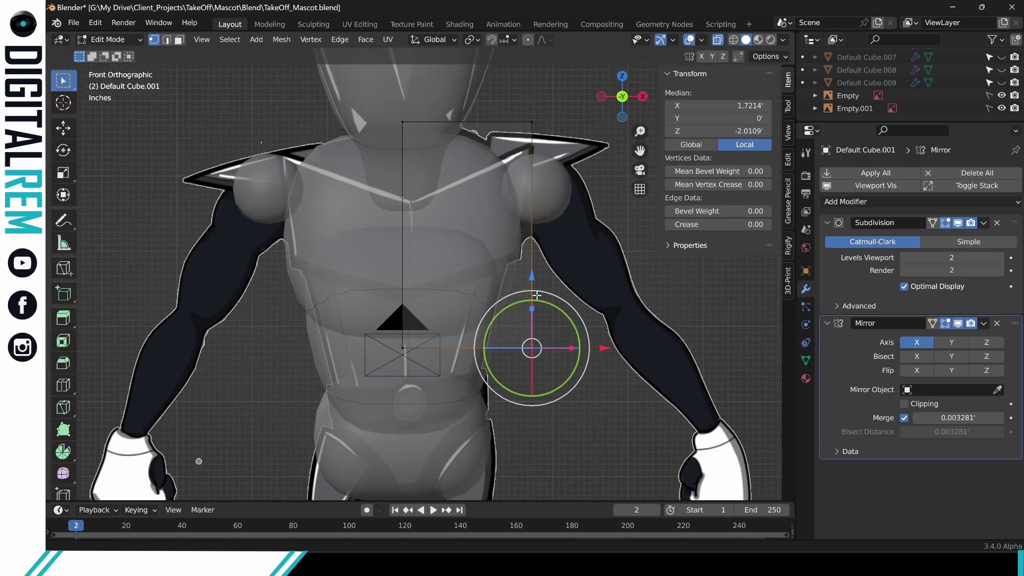
key("g")
key("z")
left_click(596, 198)
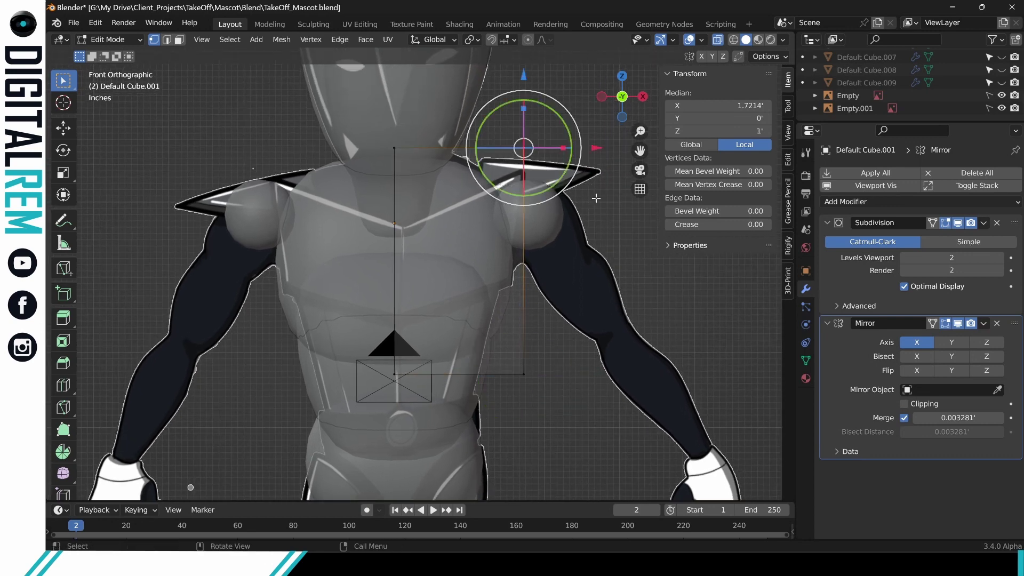
left_click_drag(592, 147, 670, 155)
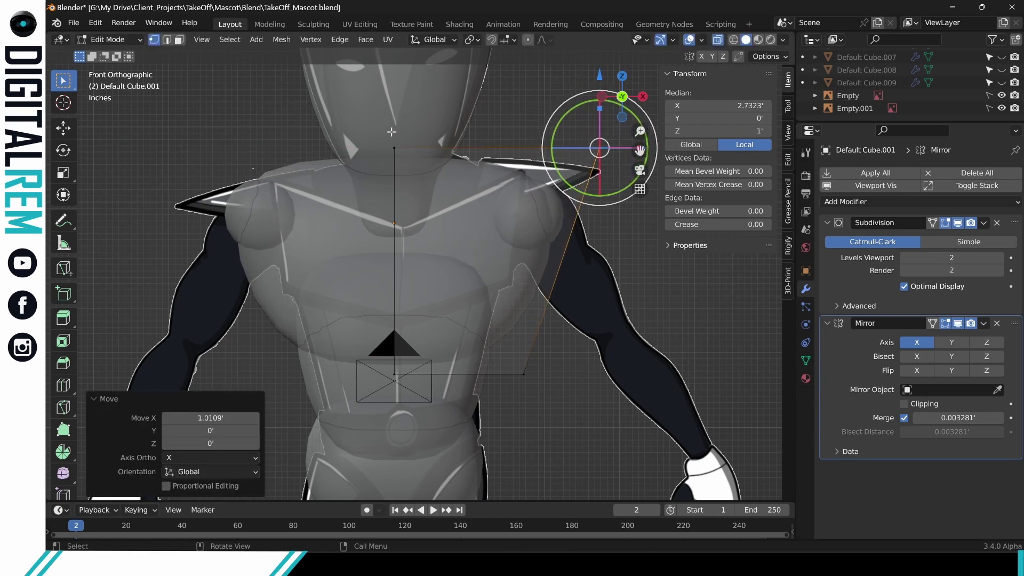
Lower the top vertex near the neck and the shoulder-tip vertex along Z.
left_click_drag(384, 130, 444, 181)
key("g")
key("z")
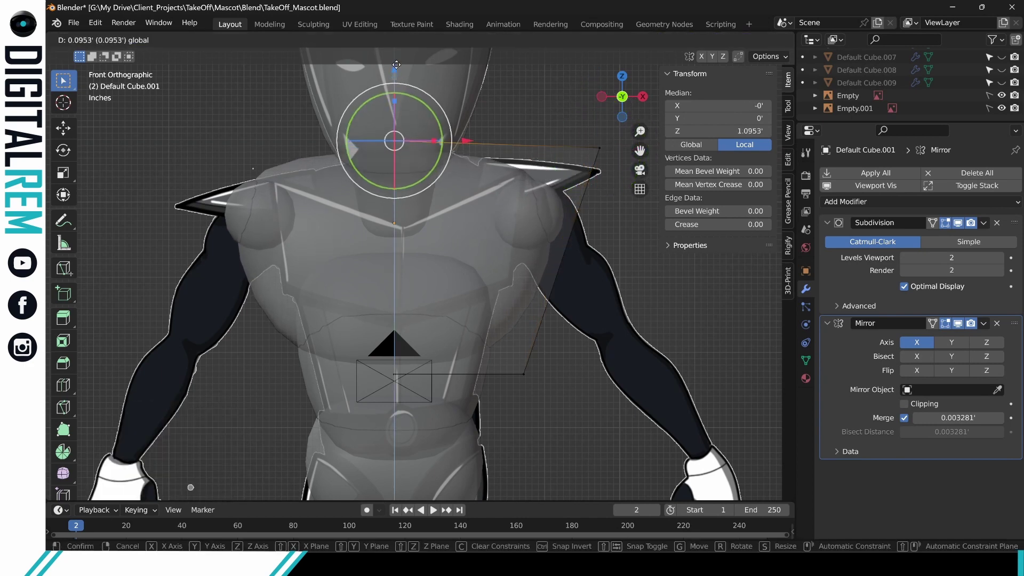
left_click(398, 59)
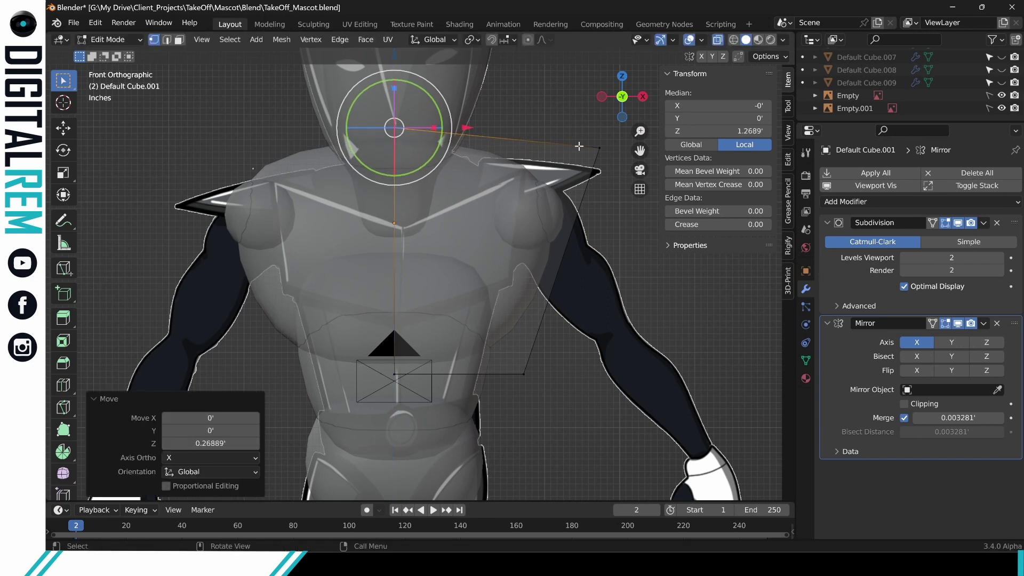
left_click(600, 148)
left_click_drag(599, 81, 597, 106)
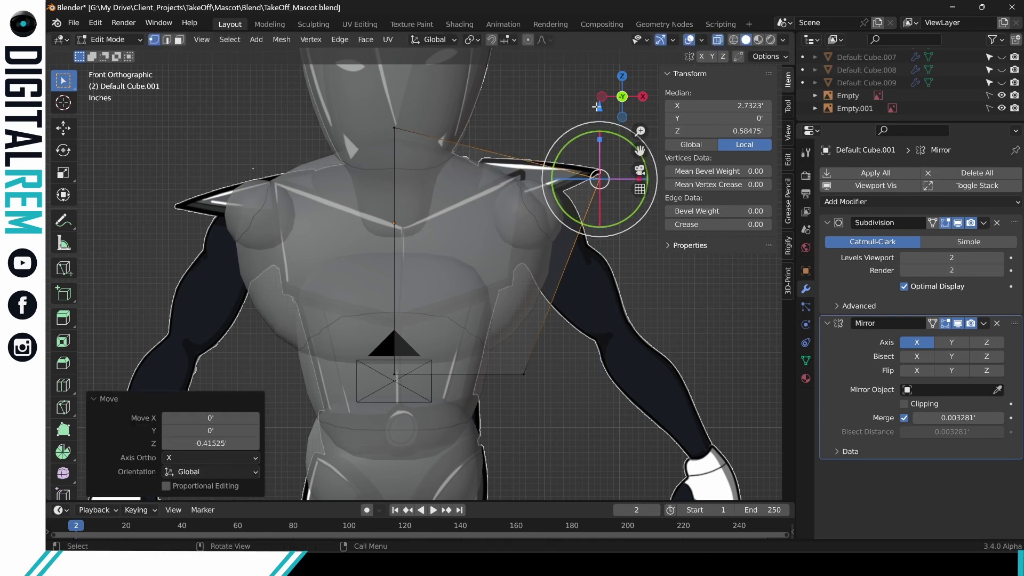
Tuck the lower waist vertices inward 0.109 along X and down to match the reference waist.
left_click(523, 374)
left_click_drag(595, 372, 570, 373)
left_click_drag(494, 302, 495, 314)
left_click_drag(570, 386, 560, 387)
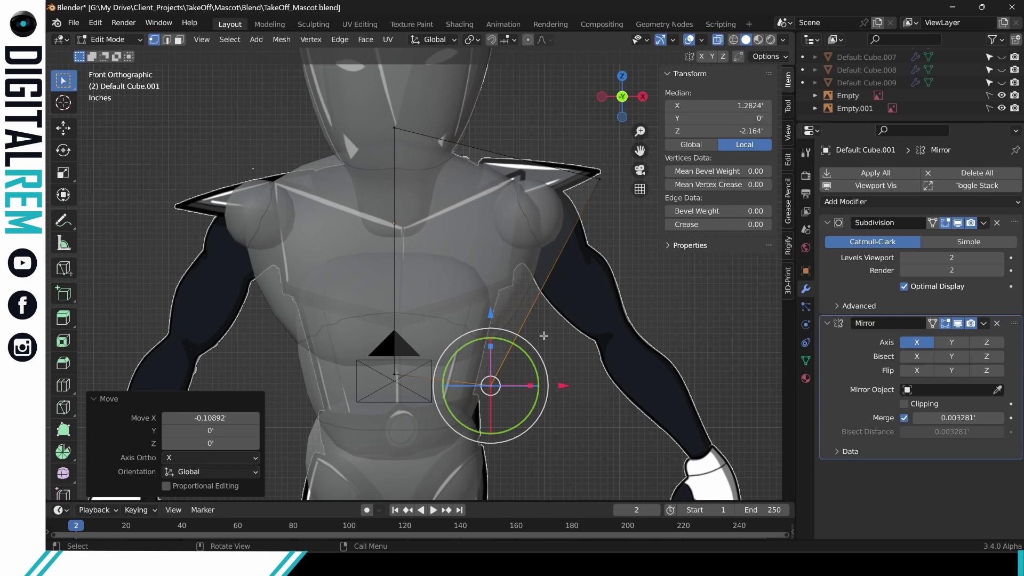
left_click(638, 268)
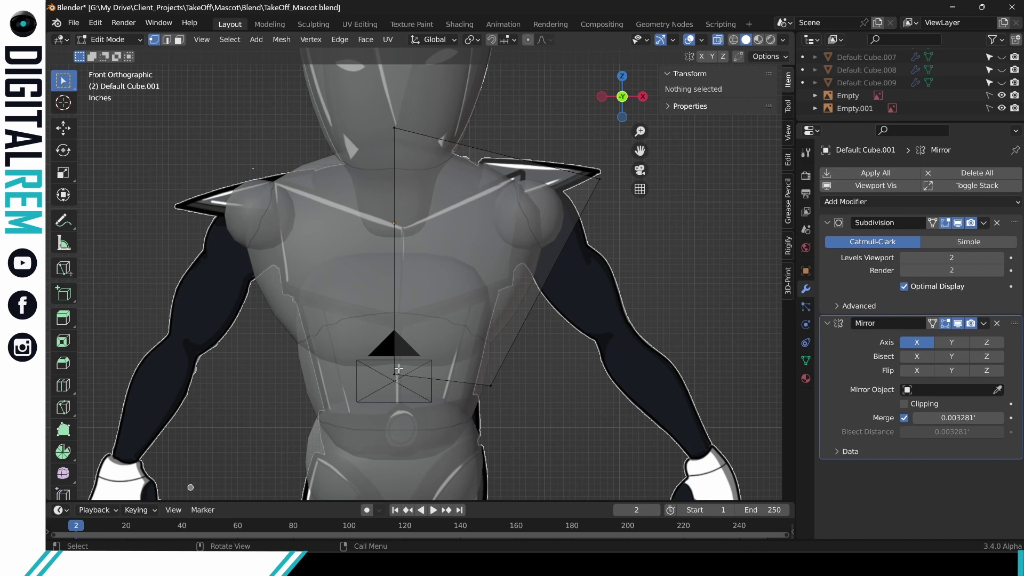
left_click_drag(383, 344, 406, 382)
left_click_drag(388, 301, 393, 320)
left_click(589, 383)
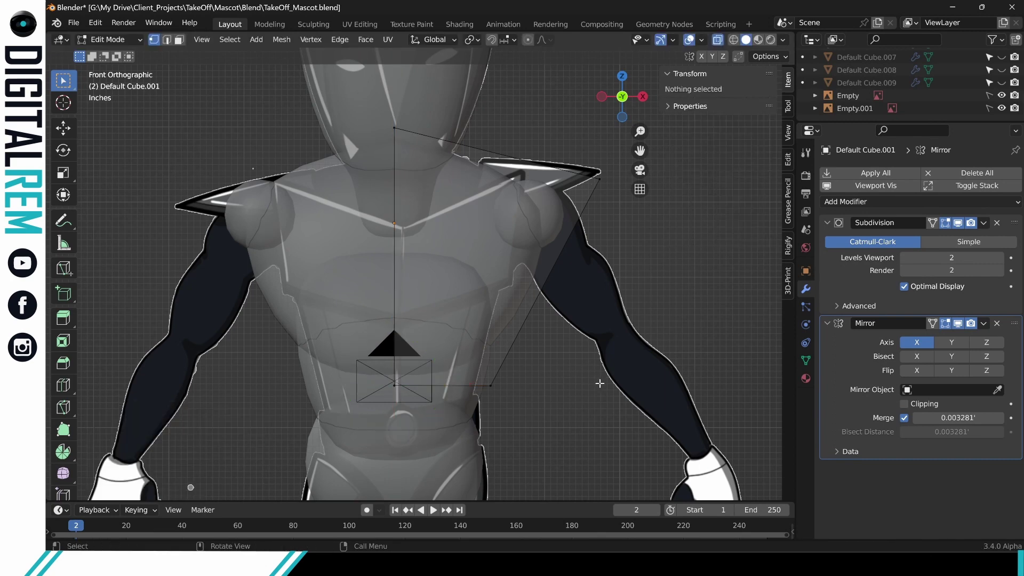
scroll(542, 381, "down", 5)
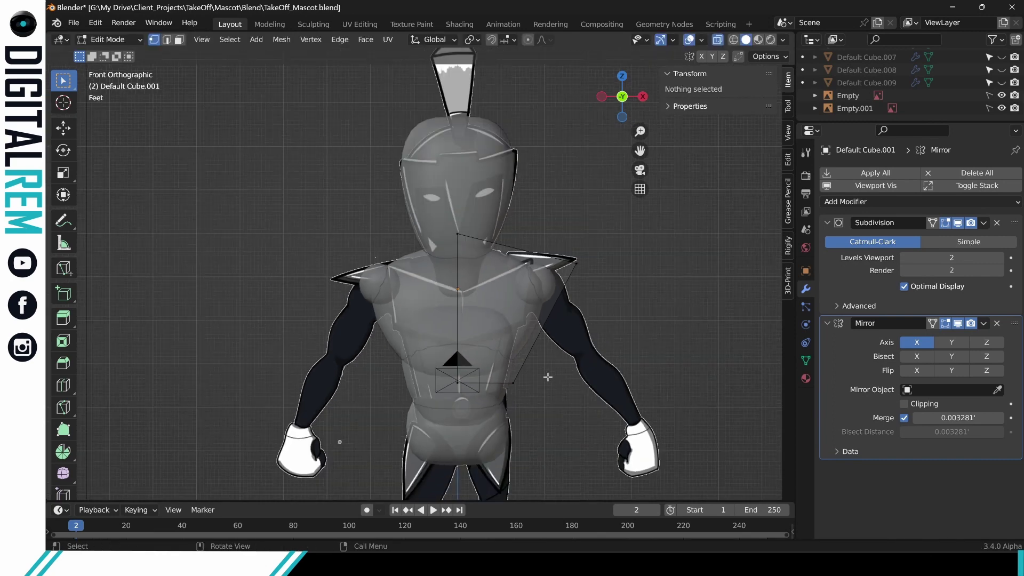
Raise the X-Ray opacity to about 0.96 and set viewport shading Color to Random.
scroll(547, 376, "up", 4)
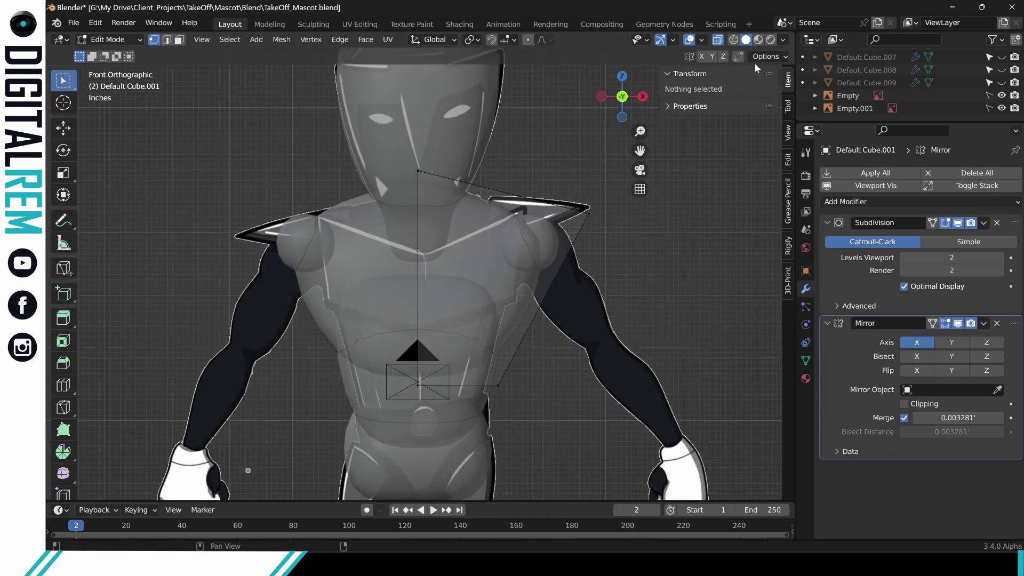
left_click(705, 39)
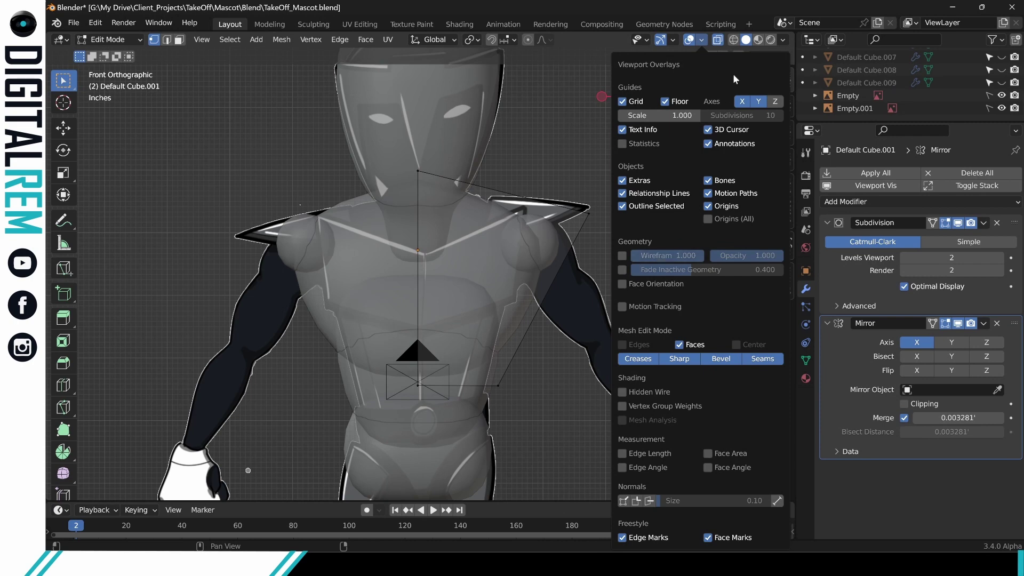
left_click(781, 39)
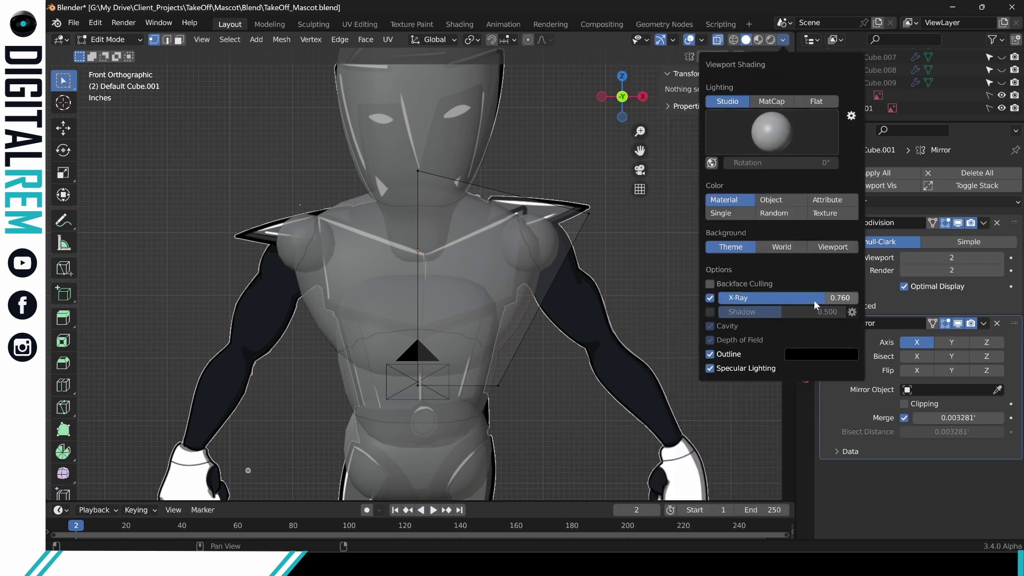
left_click_drag(832, 298, 853, 298)
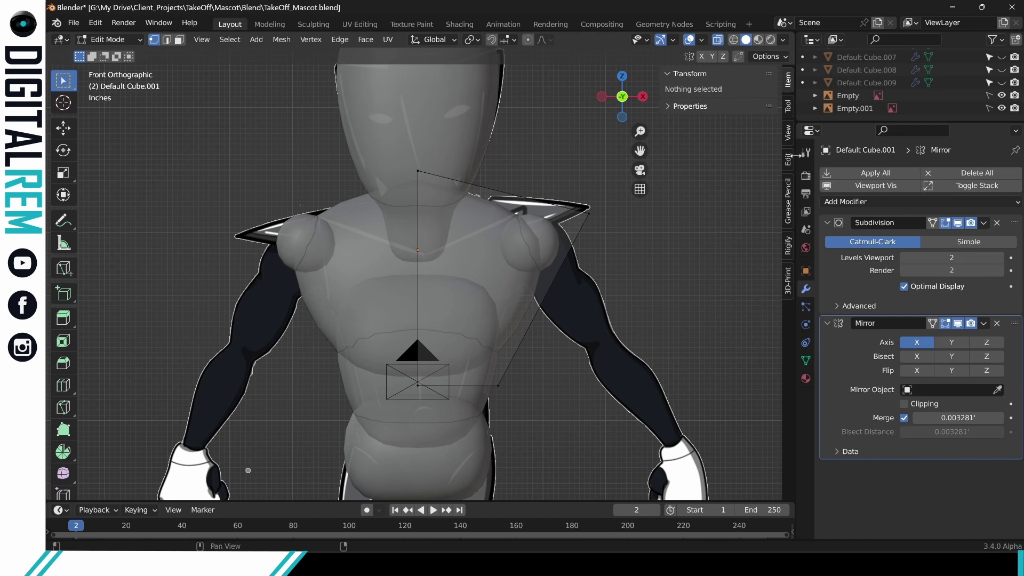
left_click(781, 40)
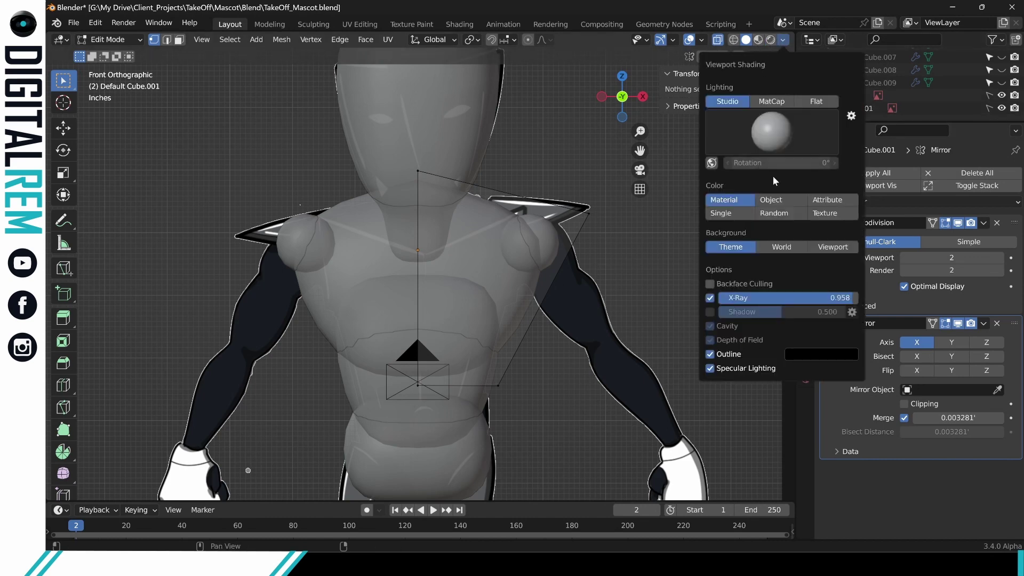
left_click(791, 214)
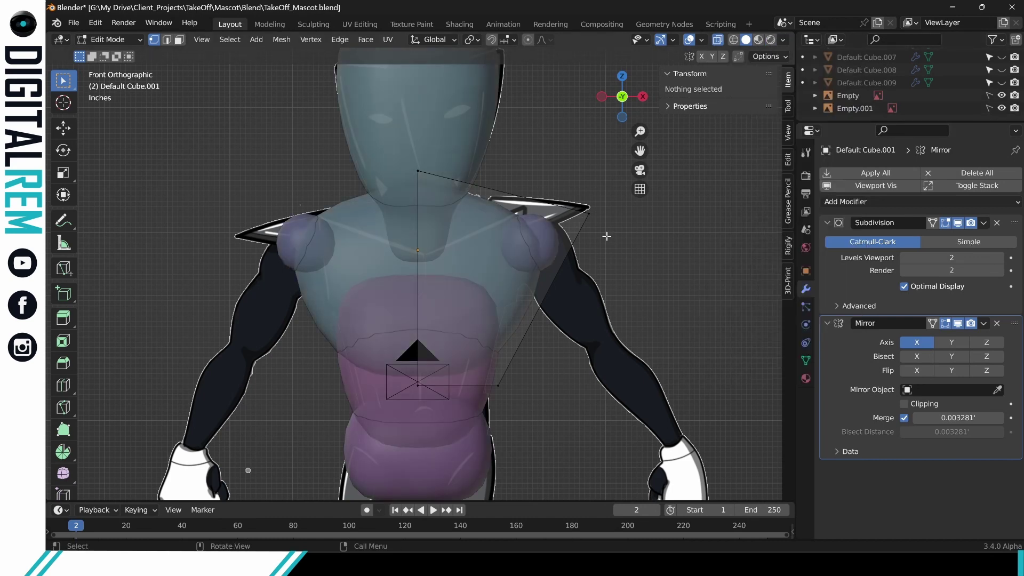
Return to Object Mode and select the pelvis cube.
key("ctrl+Tab")
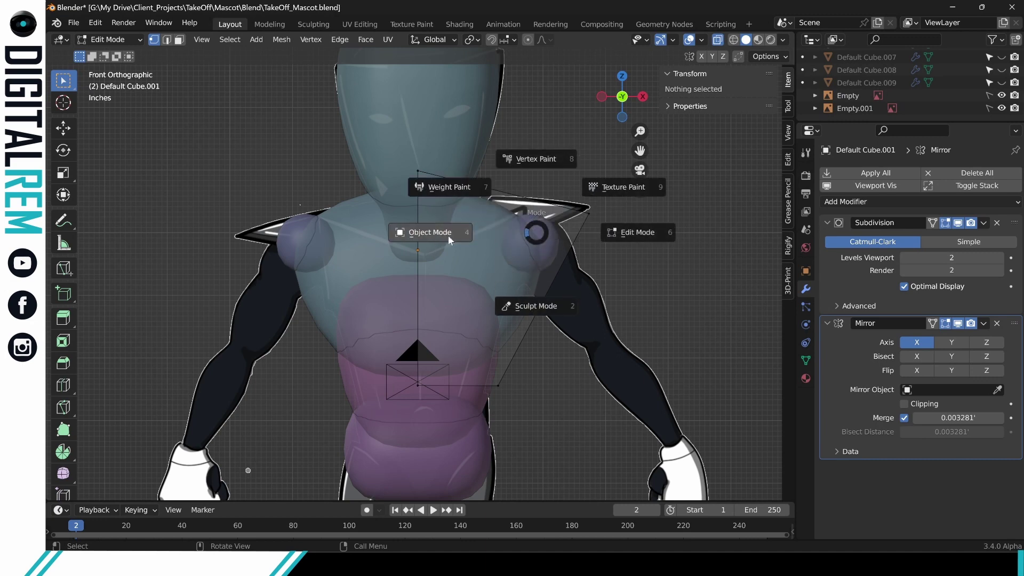
left_click(447, 235)
middle_click_drag(523, 380, 549, 245, "shift")
left_click(492, 345)
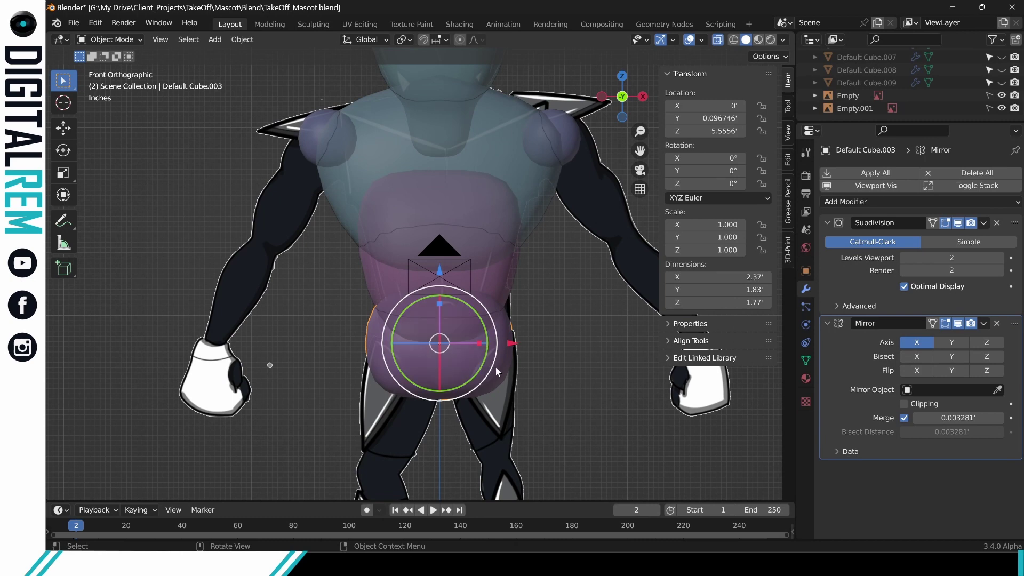
In Edit Mode on pelvis Default Cube.003, raise the top vertices and widen the right side outward.
key("ctrl+Tab")
left_click(556, 358)
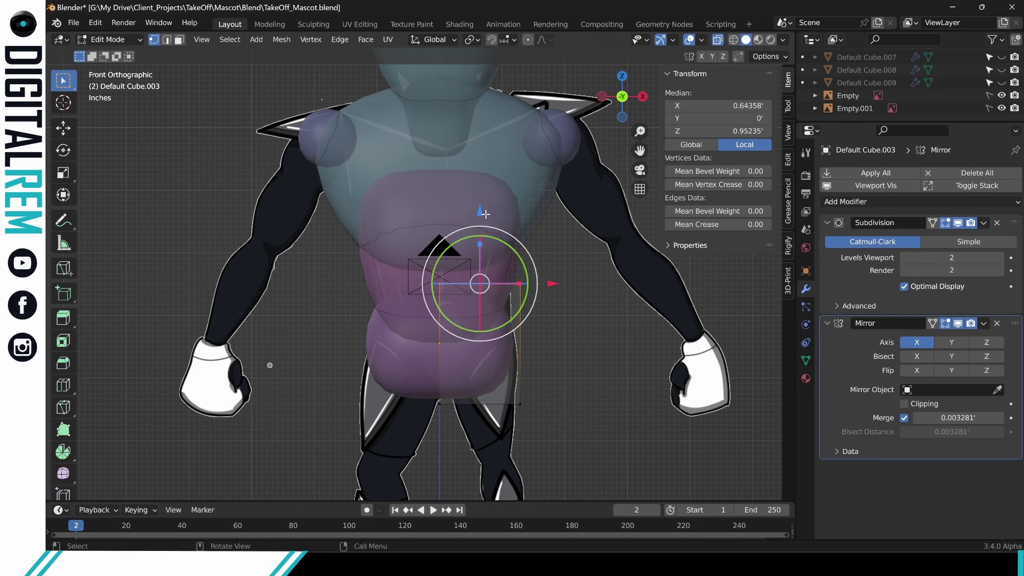
left_click_drag(476, 203, 476, 186)
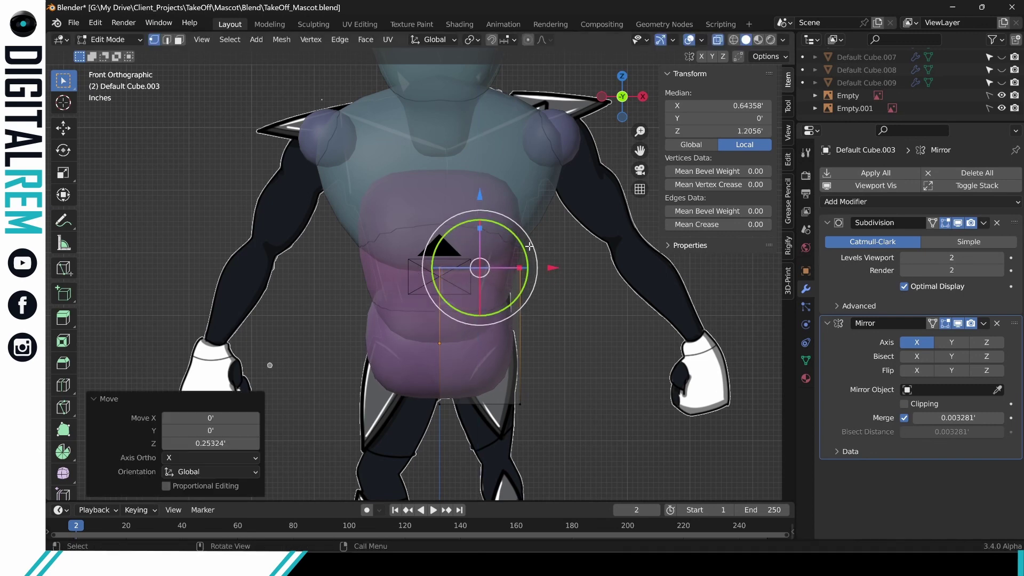
left_click(574, 311)
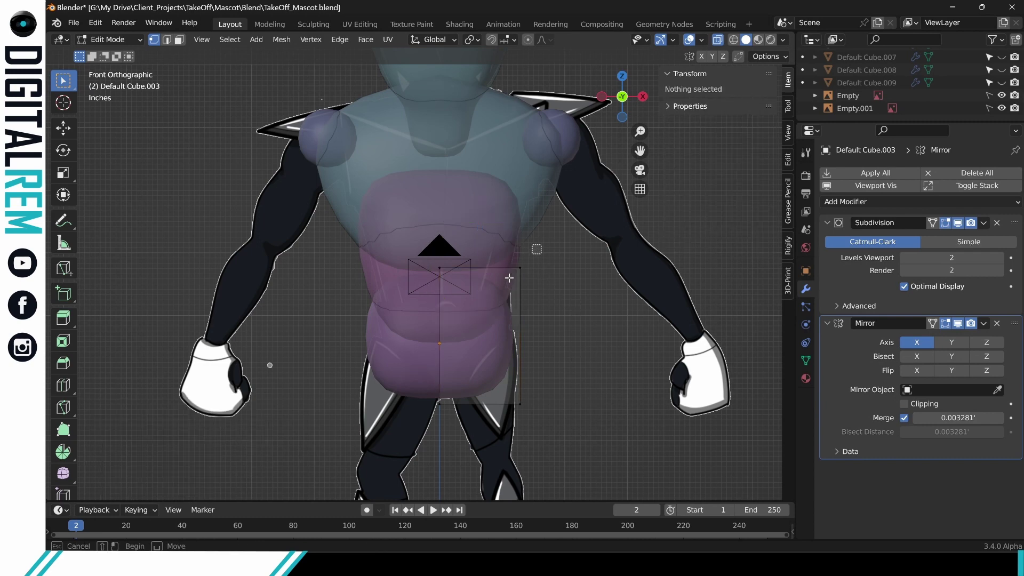
left_click_drag(539, 244, 477, 300)
left_click_drag(592, 267, 600, 267)
Pull the lower pelvis vertices inward, then lower a side vertex 0.192 on Z and push it out 0.139 on X.
left_click_drag(547, 374, 490, 425)
left_click_drag(587, 405, 568, 409)
left_click(525, 268)
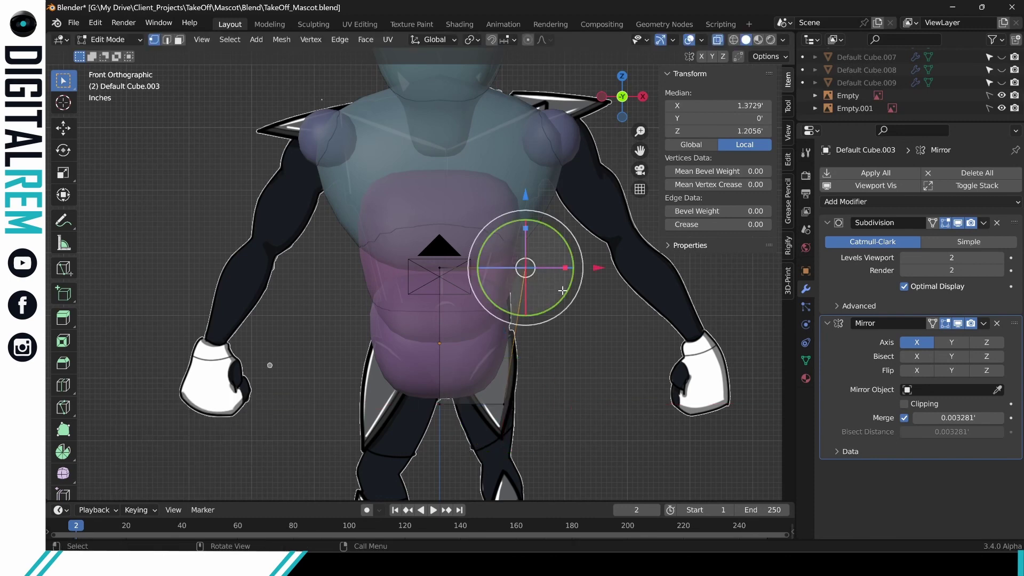
left_click_drag(525, 207, 526, 220)
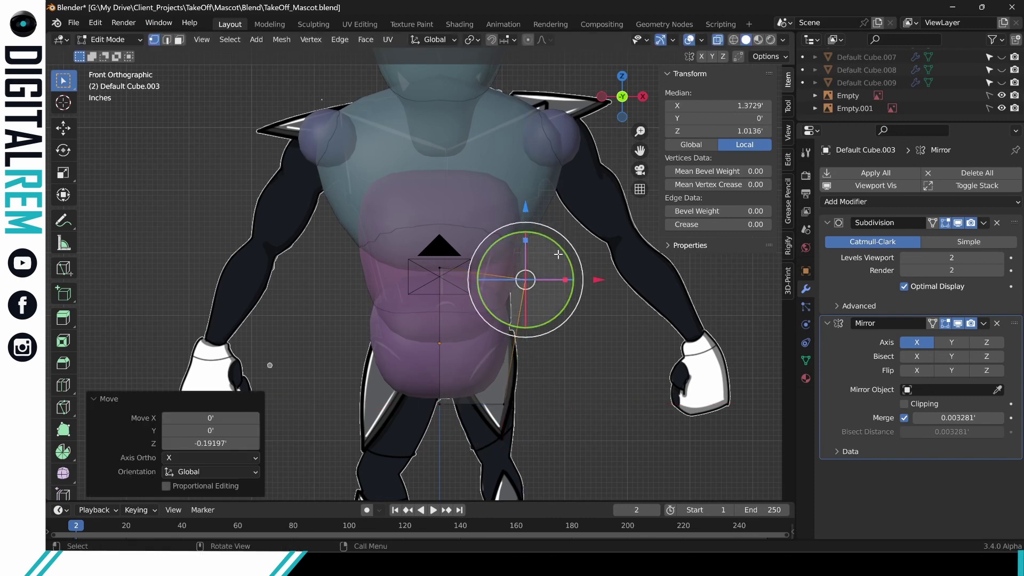
left_click_drag(602, 282, 603, 284)
left_click(611, 362)
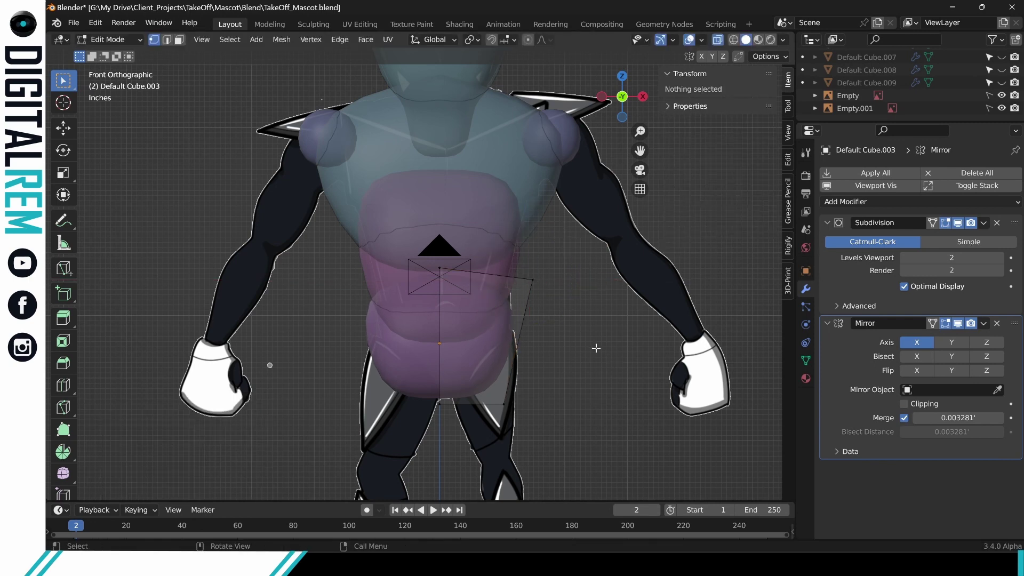
middle_click_drag(595, 346, 663, 223)
Switch to the right side view and re-centre the mascot.
left_click(617, 98)
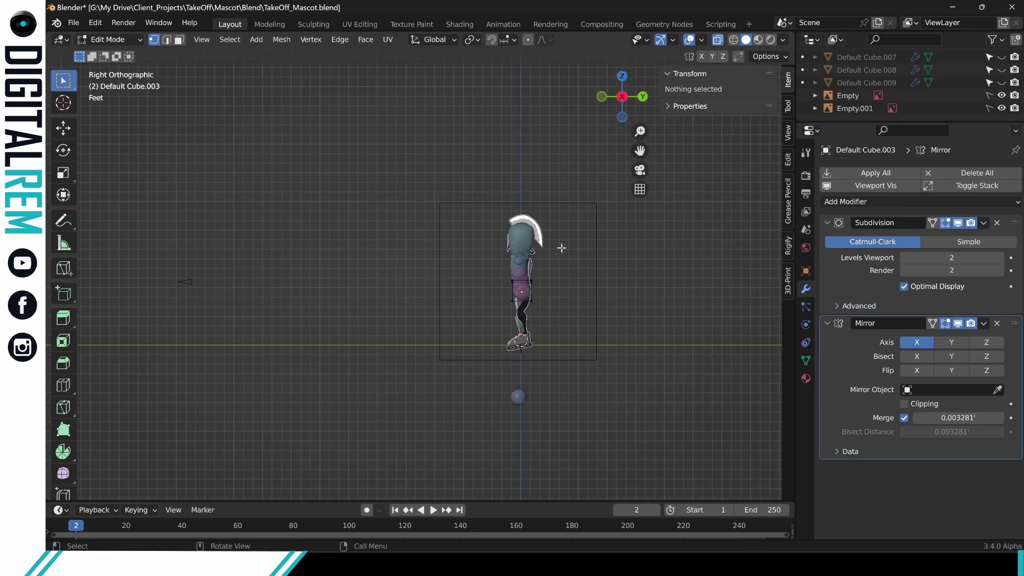
scroll(559, 261, "up", 5)
middle_click_drag(485, 276, 532, 300, "shift")
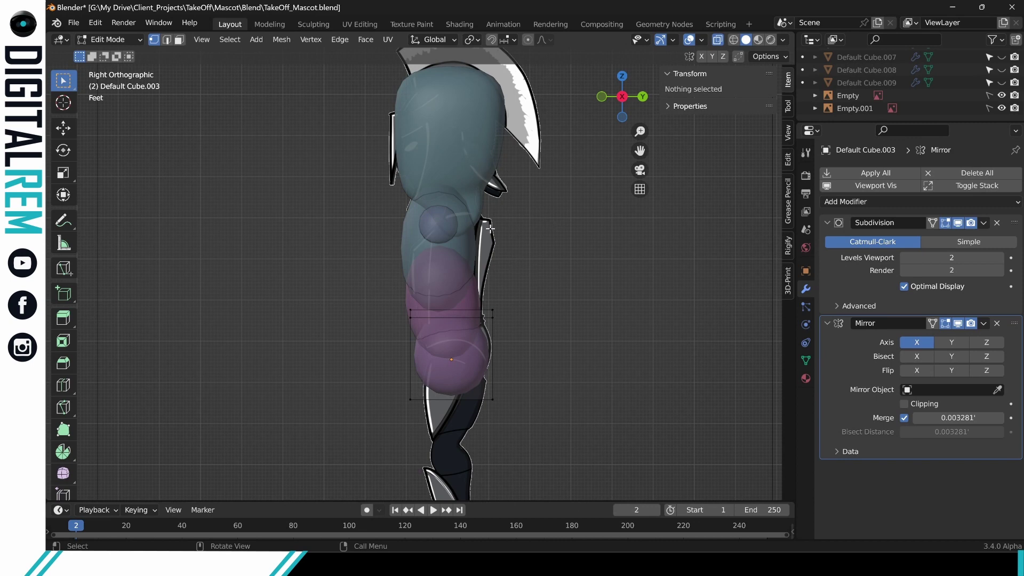
middle_click_drag(490, 228, 462, 301, "shift")
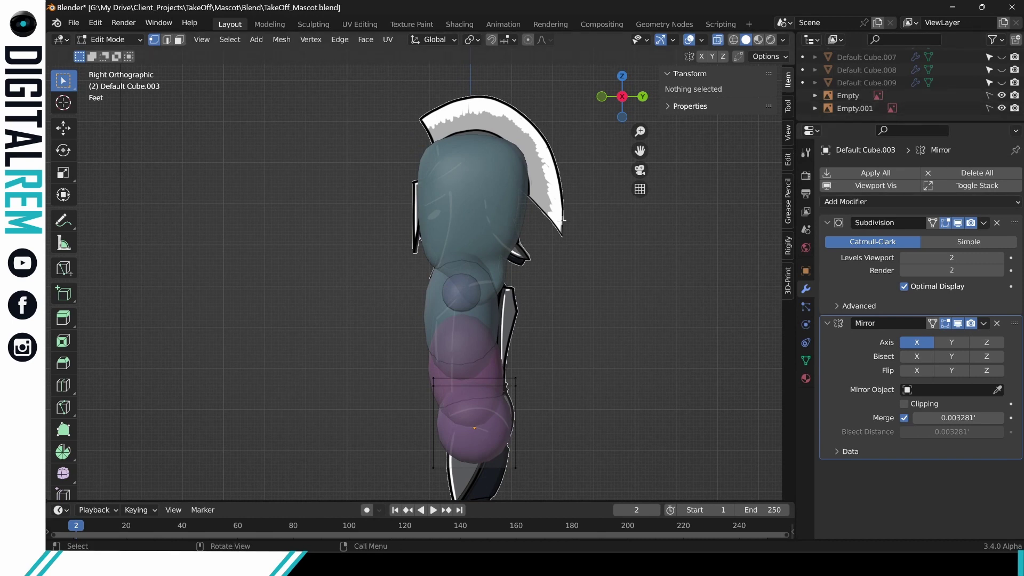
middle_click_drag(534, 292, 544, 223, "shift")
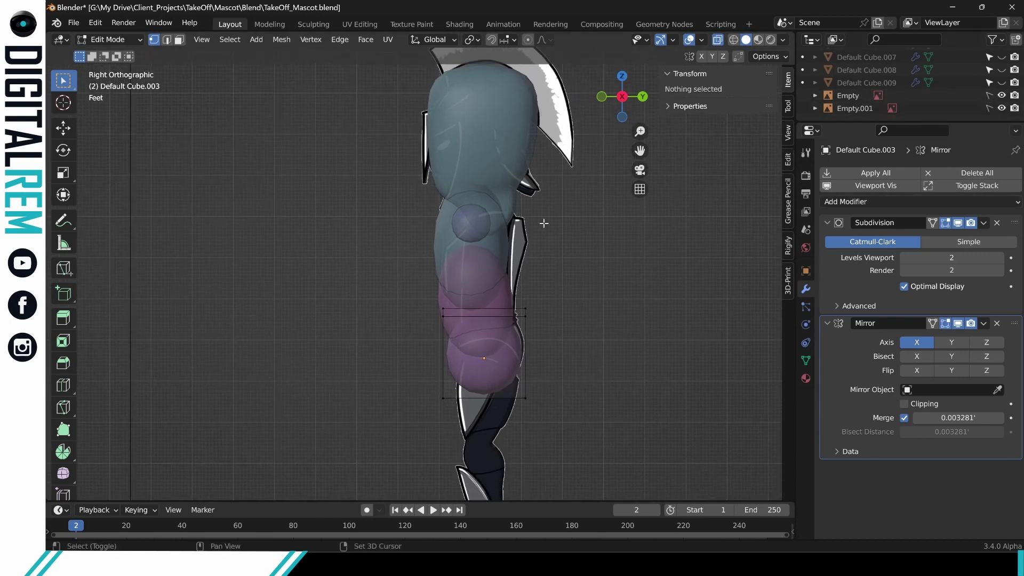
Compare the mascot from front, back and side views, then return to Object Mode.
left_click(601, 96)
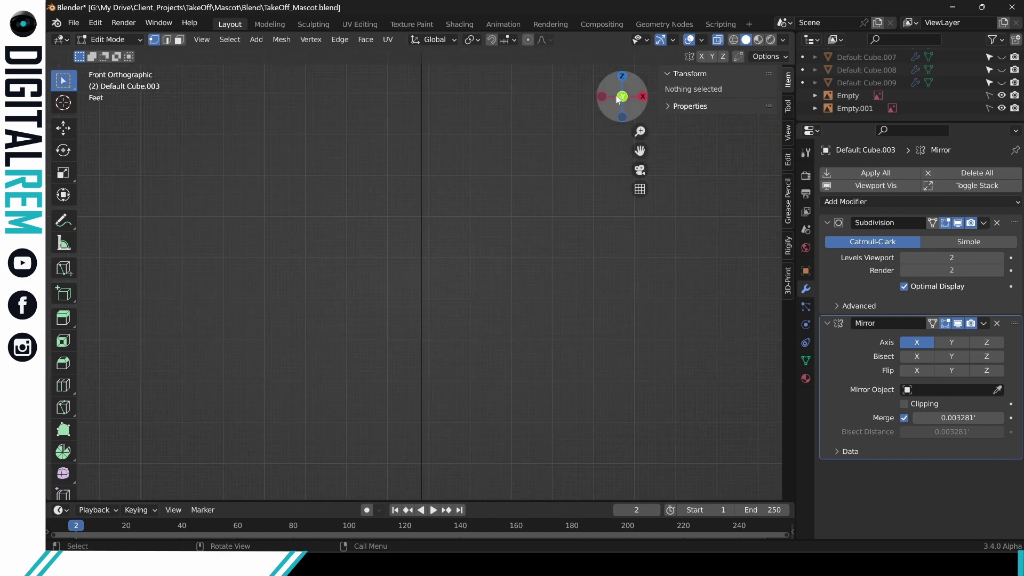
left_click(622, 97)
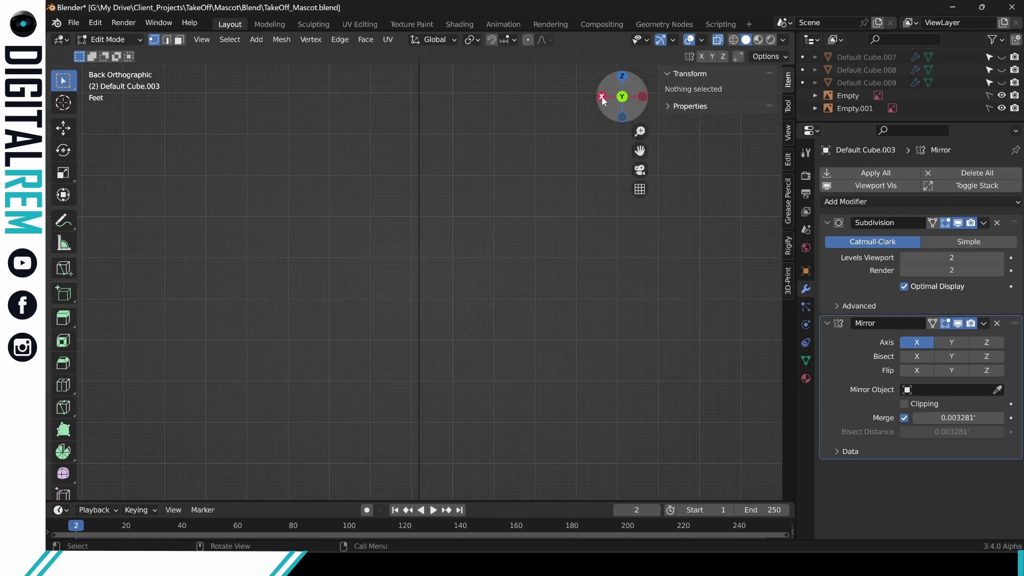
left_click(621, 97)
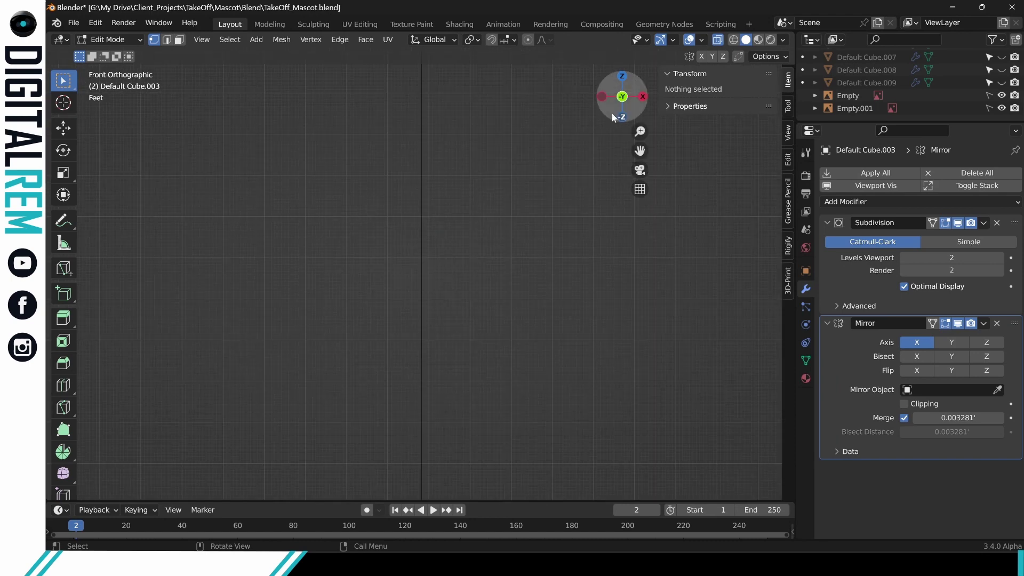
left_click(641, 97)
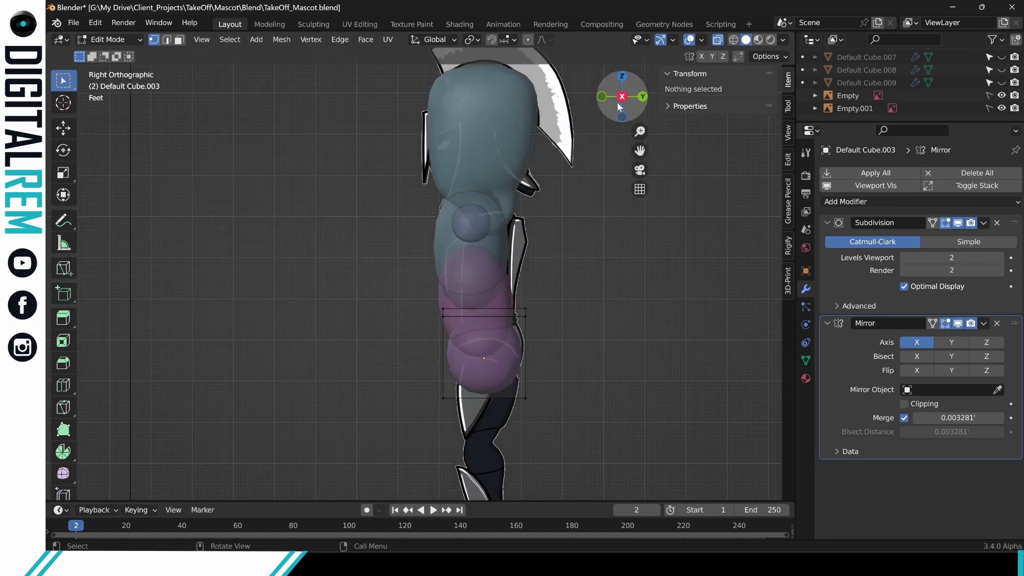
left_click_drag(619, 103, 621, 101)
left_click(622, 100)
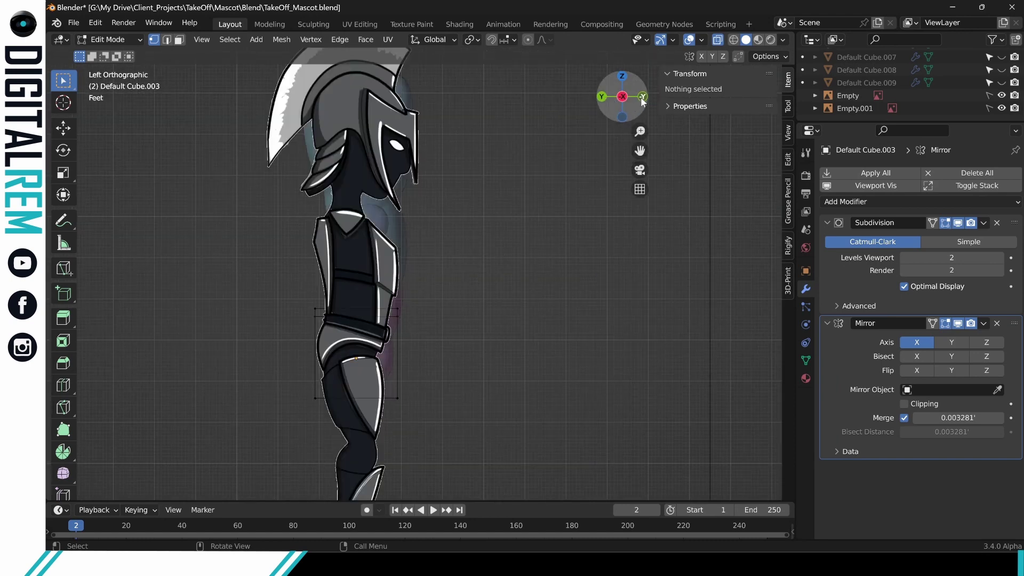
left_click(643, 101)
left_click(622, 99)
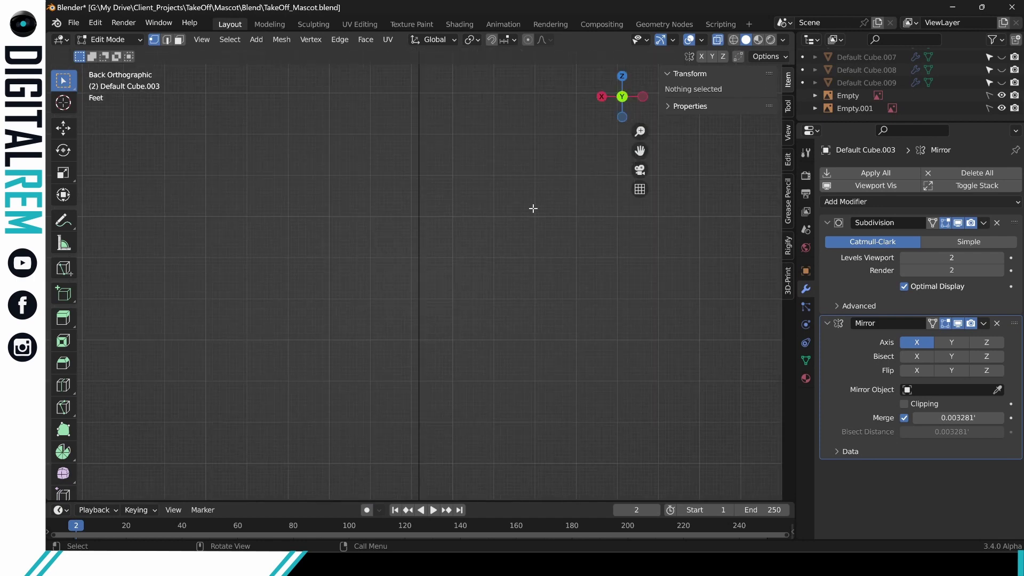
middle_click_drag(338, 208, 479, 250, "shift")
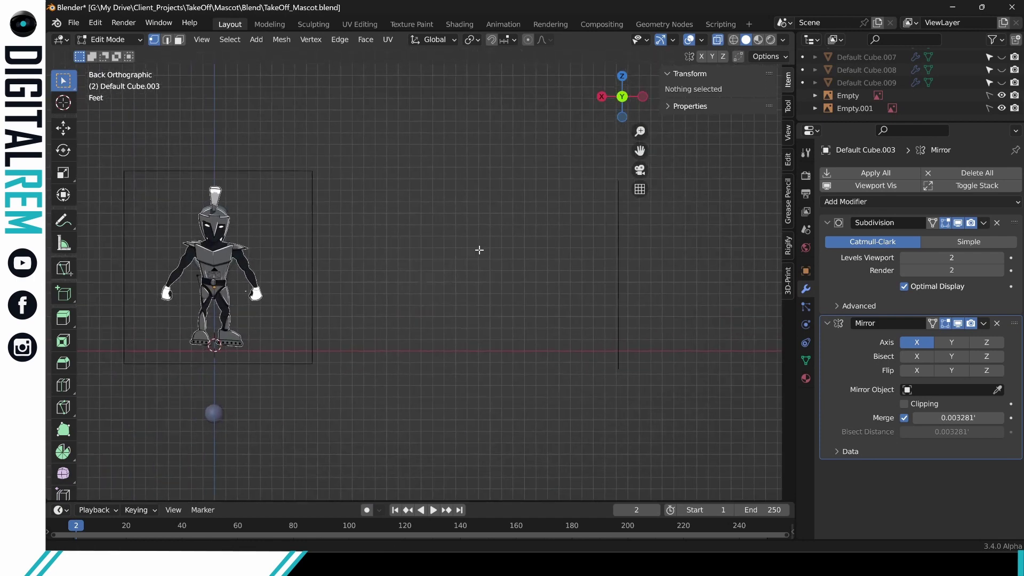
left_click(622, 96)
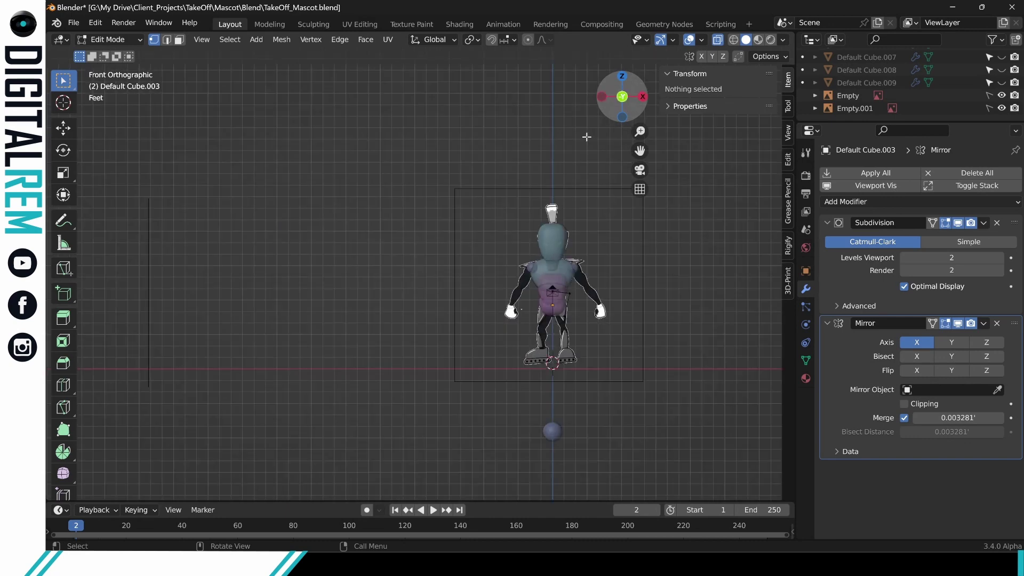
scroll(587, 137, "up", 5)
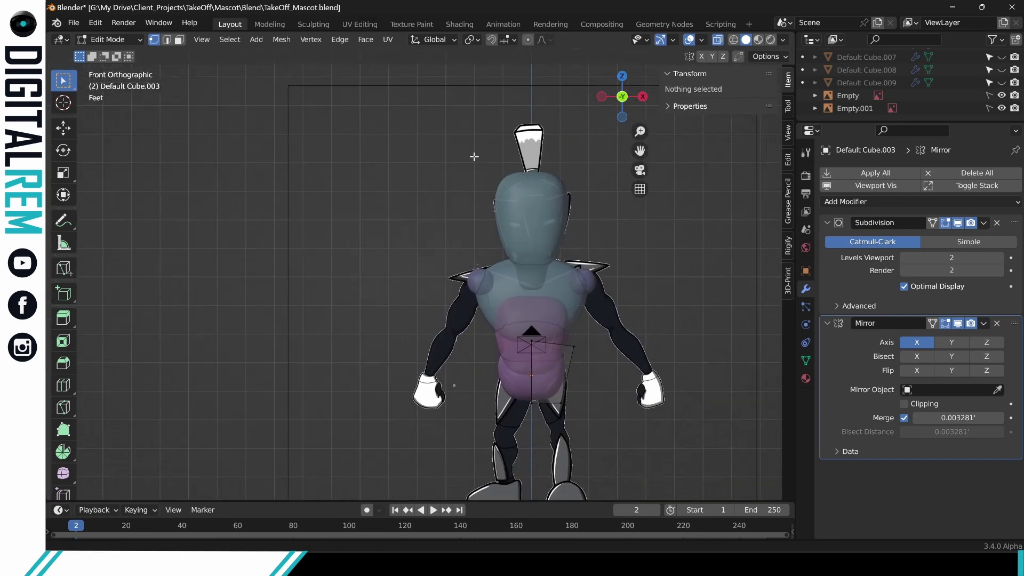
scroll(473, 156, "up", 4)
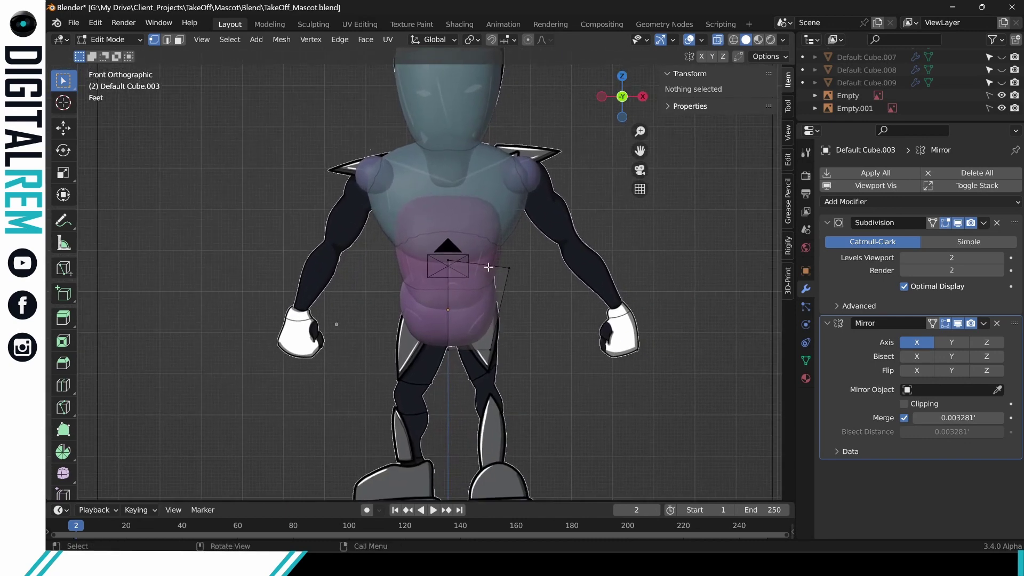
left_click(441, 319)
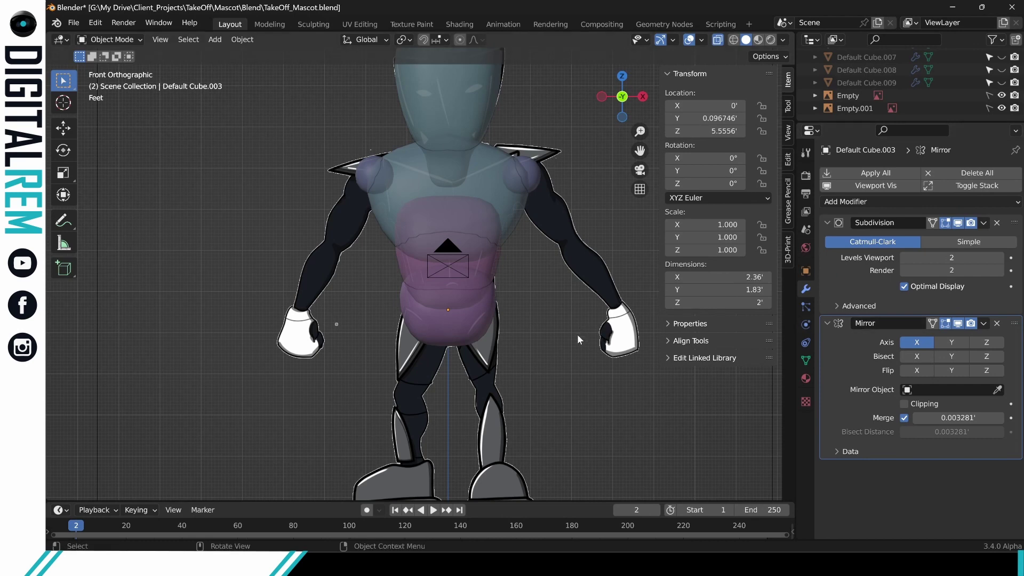
Unhide all objects, select the shoulder sphere Default Cube.004 and enter Edit Mode on it.
key("h")
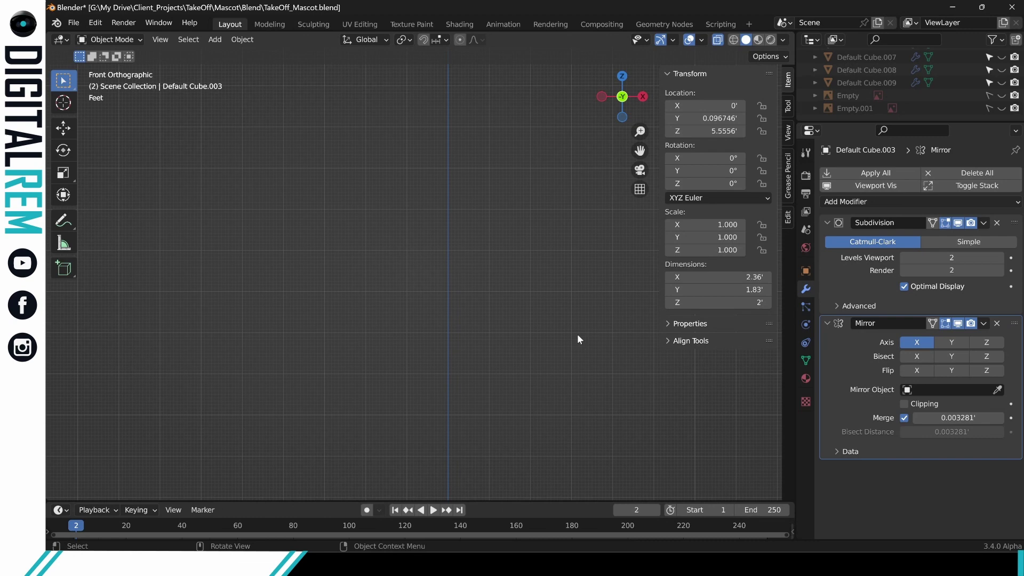
key("alt+h")
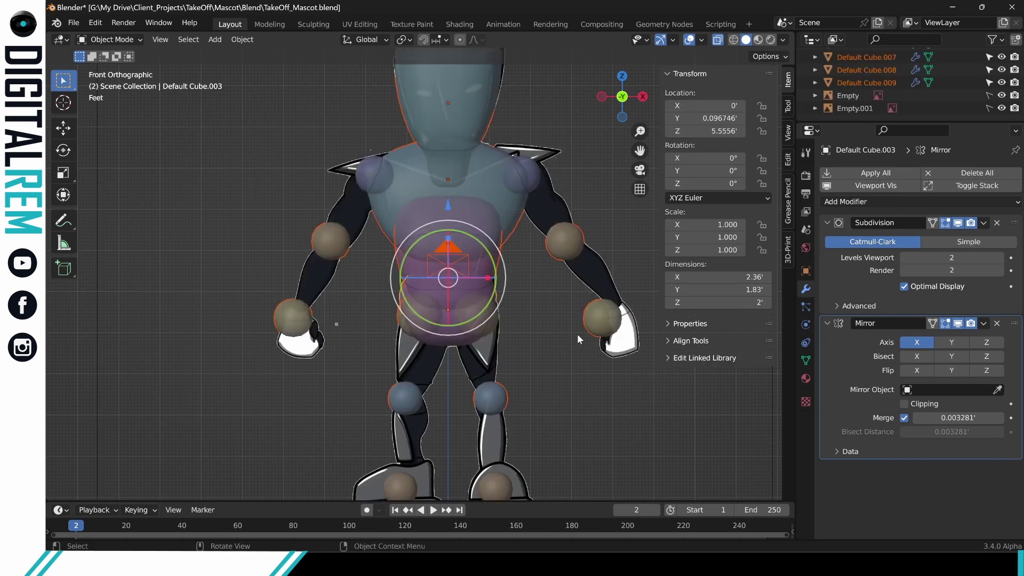
left_click(527, 175)
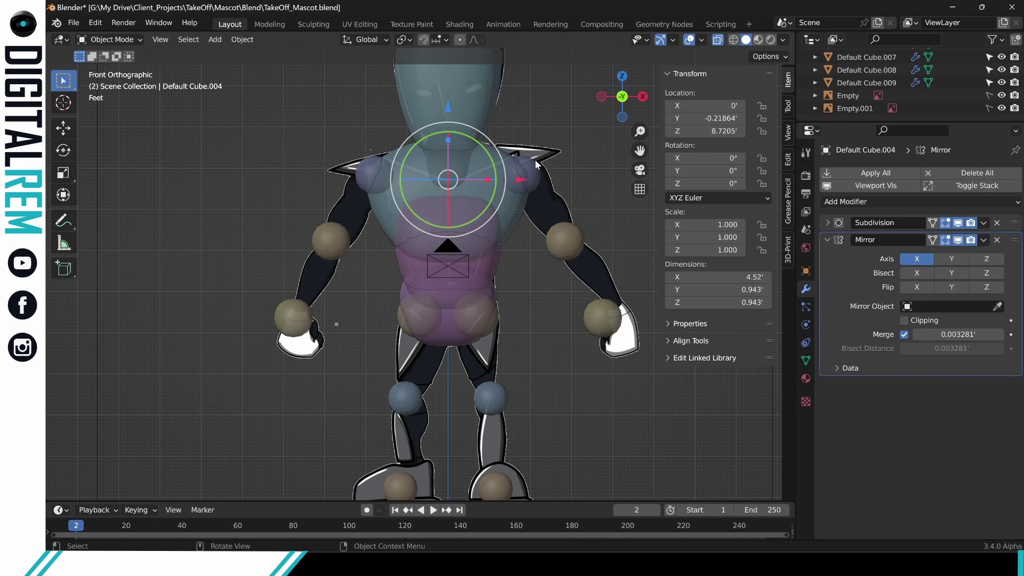
left_click(562, 169)
left_click(535, 166)
key("ctrl+Tab")
left_click(505, 168)
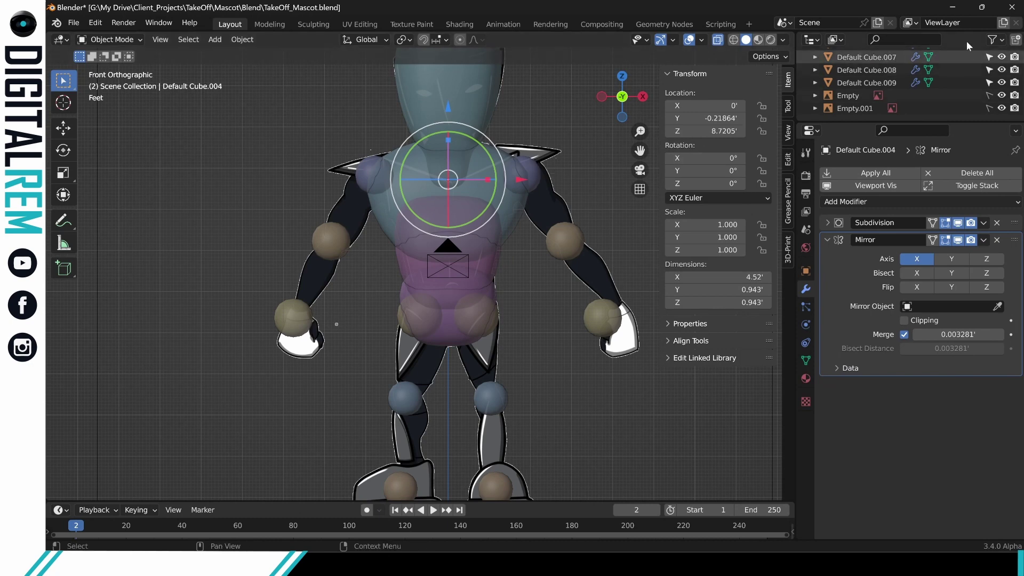
scroll(960, 59, "up", 2)
left_click(552, 244)
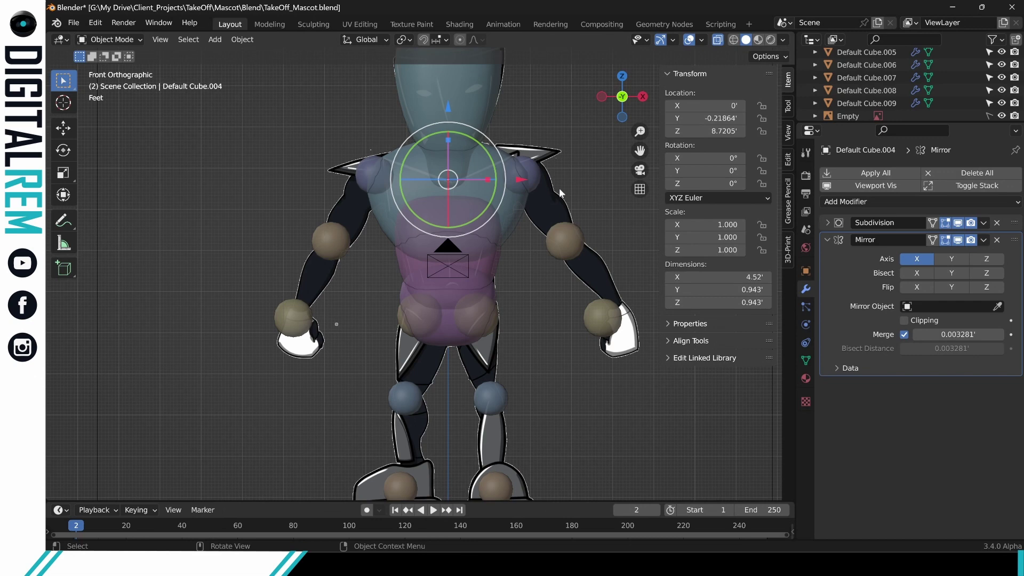
mouse_move(559, 188)
middle_mouse_down()
mouse_move(513, 208)
mouse_move(550, 187)
middle_mouse_up()
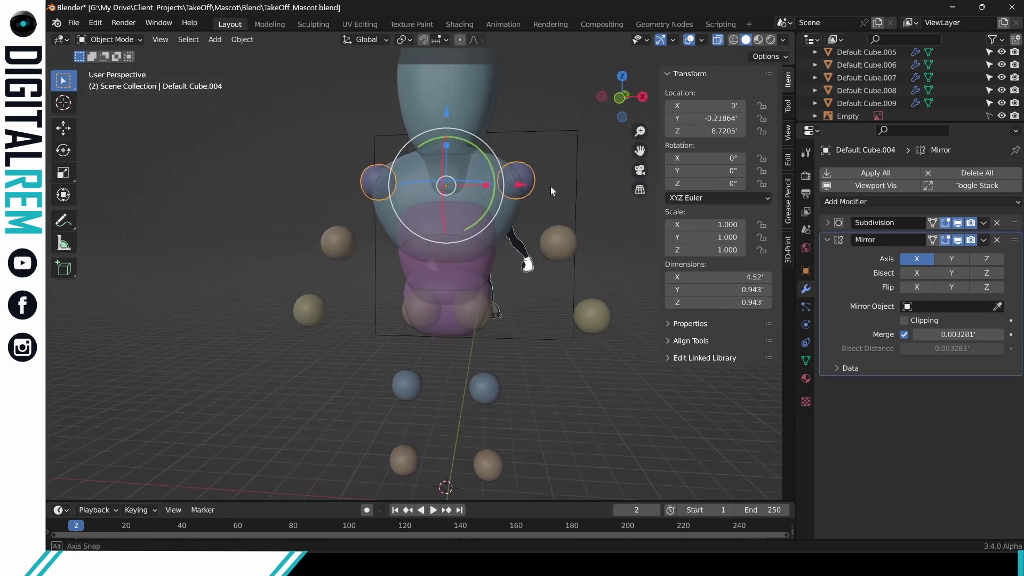
key("ctrl+Tab")
left_click(561, 201)
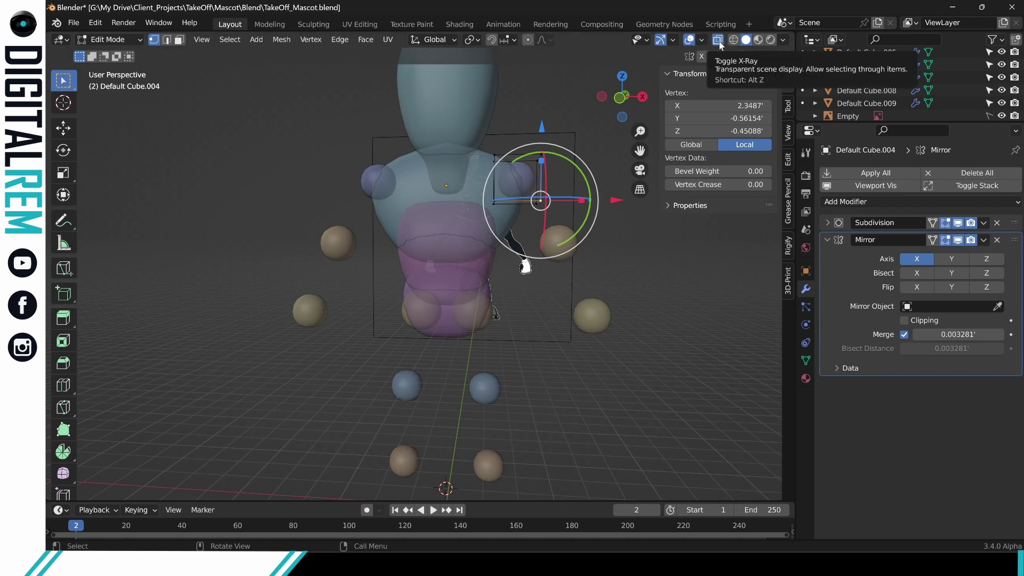
From the front view, select the linked shoulder ball and rotate it about 53° around Y.
left_click(620, 99)
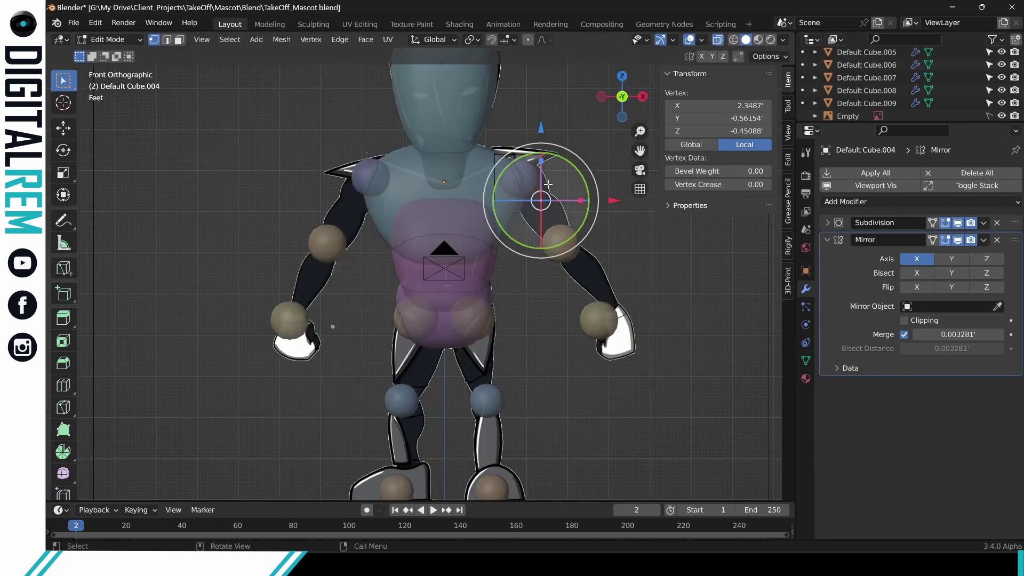
scroll(541, 192, "up", 3)
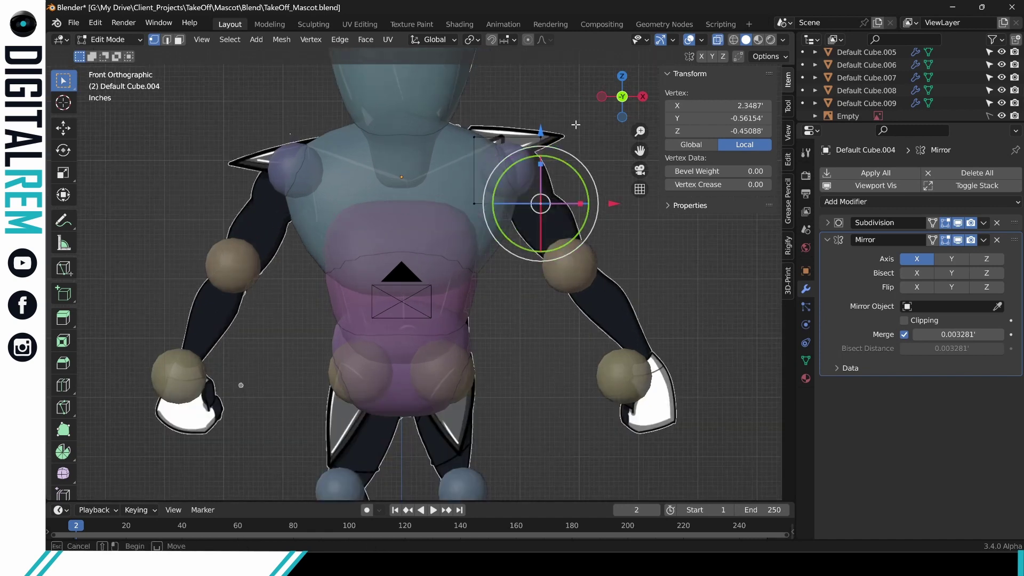
left_click_drag(581, 118, 507, 224)
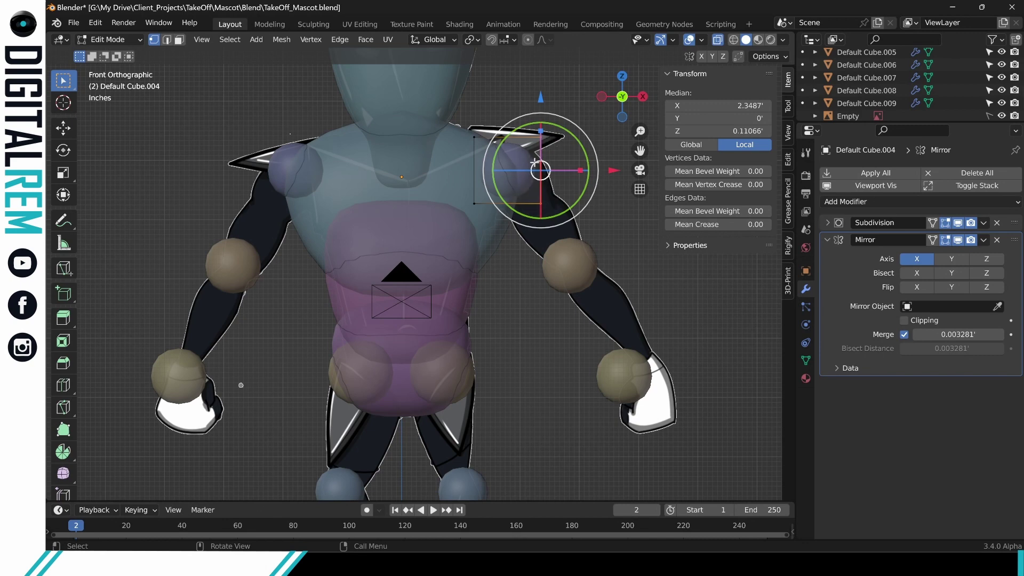
key("l")
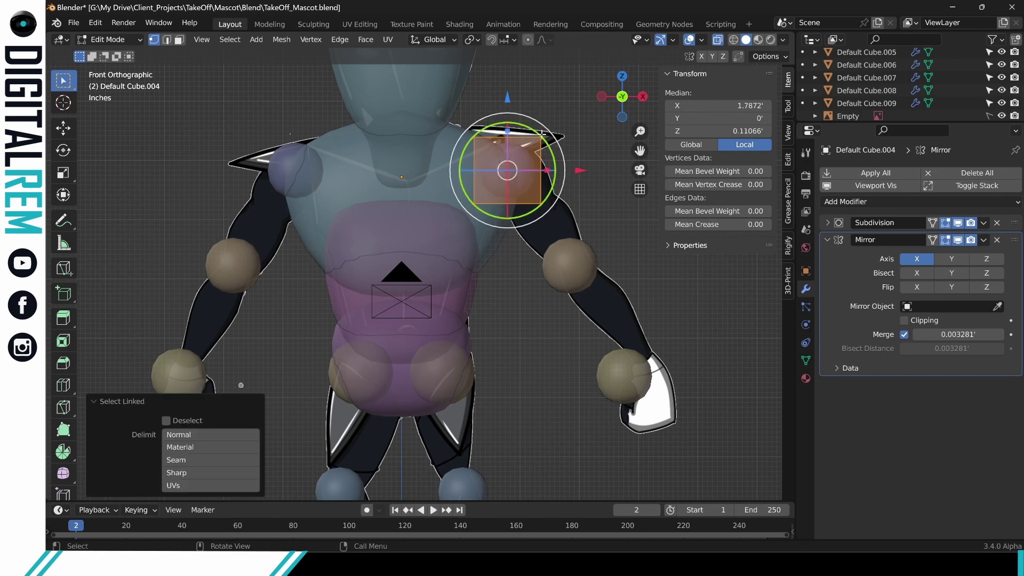
key("r")
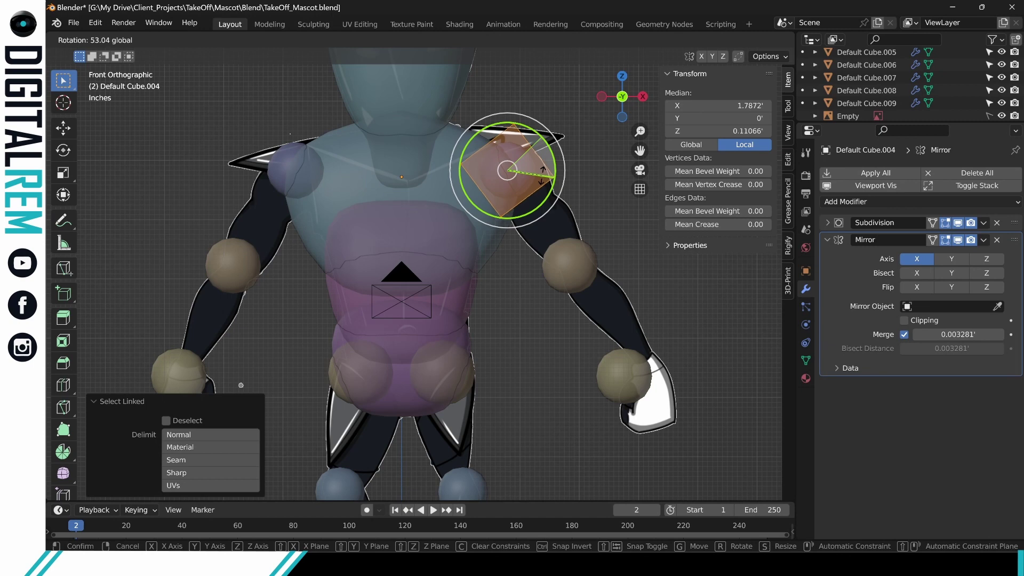
left_click(543, 175)
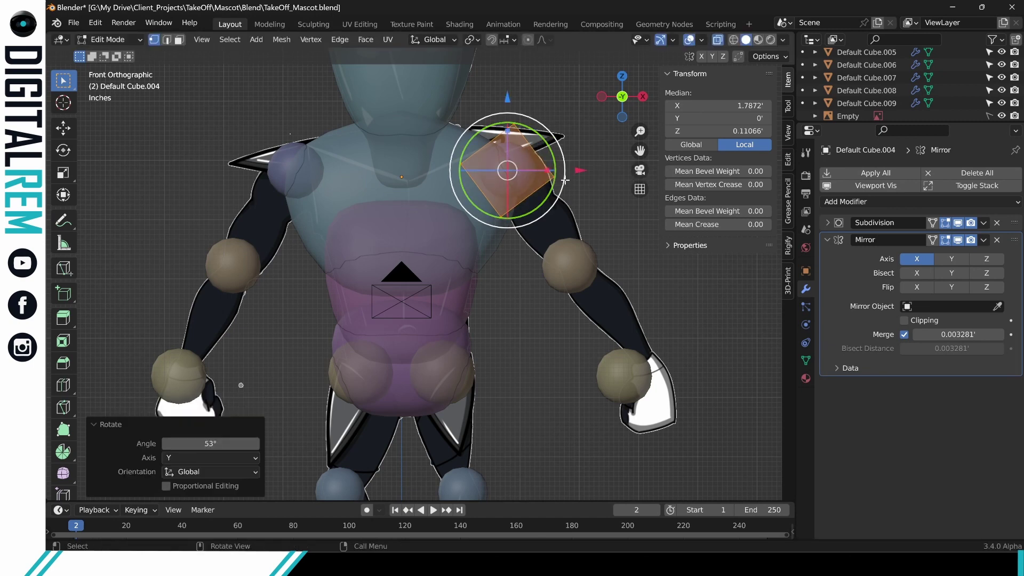
left_click(531, 187)
scroll(520, 192, "up", 1)
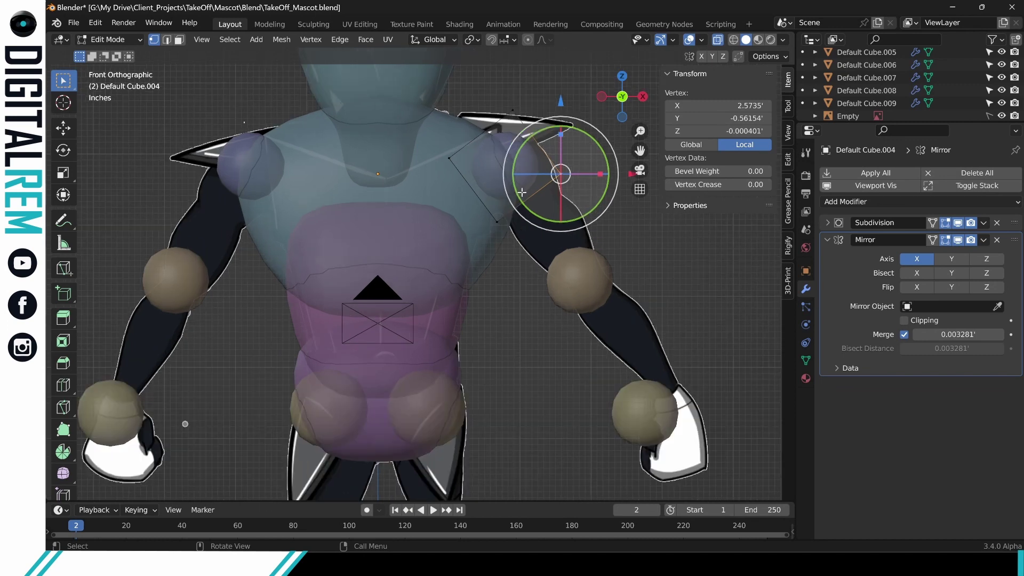
left_click(573, 274)
key("ctrl+Tab")
left_click(511, 261)
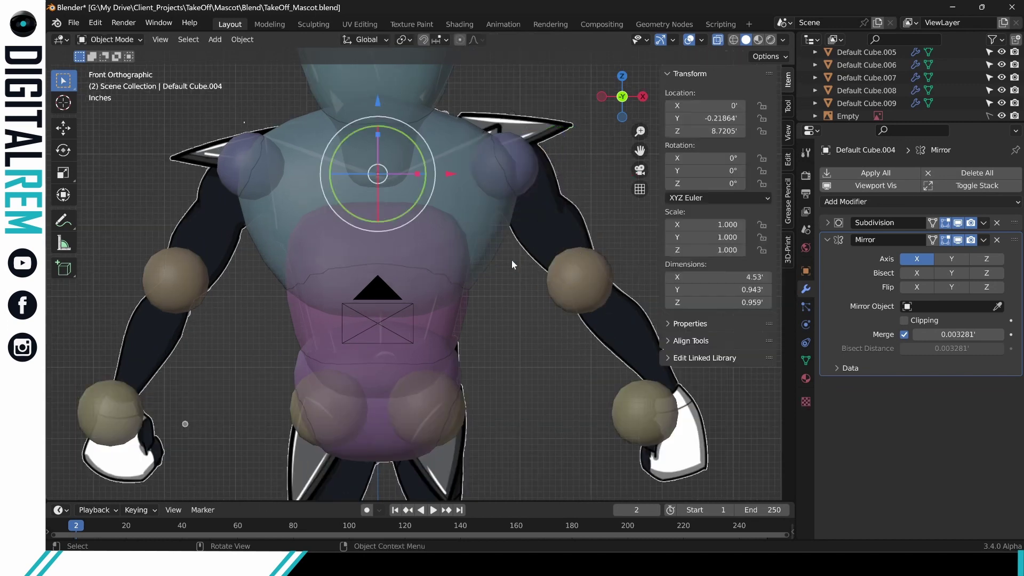
Rotate the upper-arm ball Default Cube.005 53.5° about Y, then select the hand ball.
left_click(567, 269)
key("ctrl+Tab")
left_click(586, 269)
left_click_drag(620, 320, 547, 252)
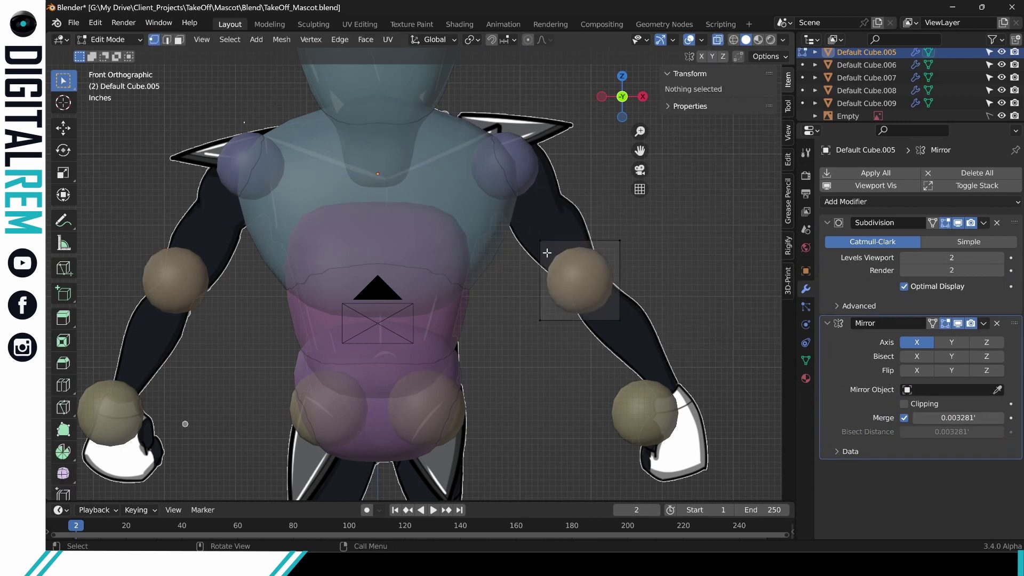
left_click_drag(522, 215, 521, 214)
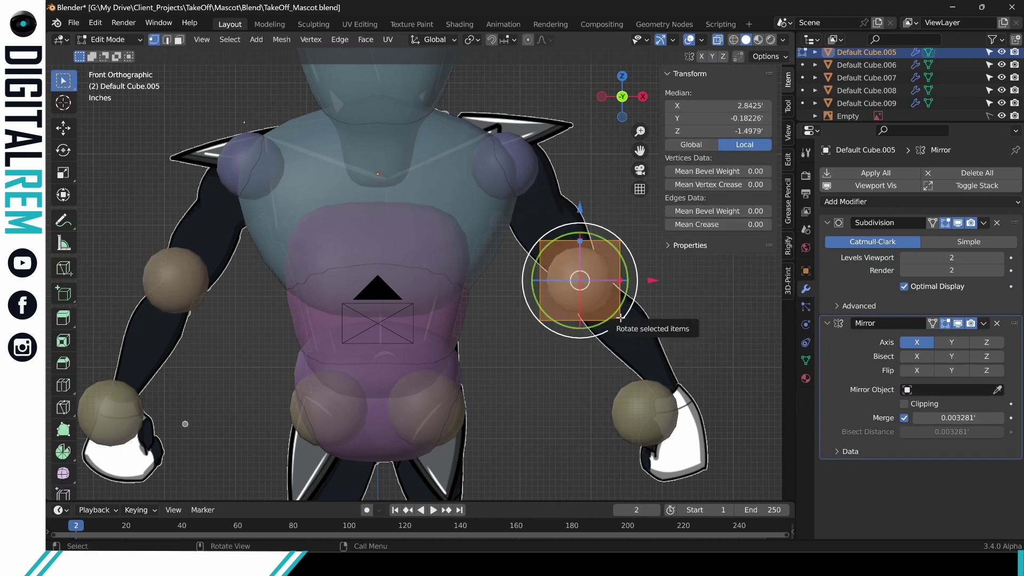
key("ctrl+l")
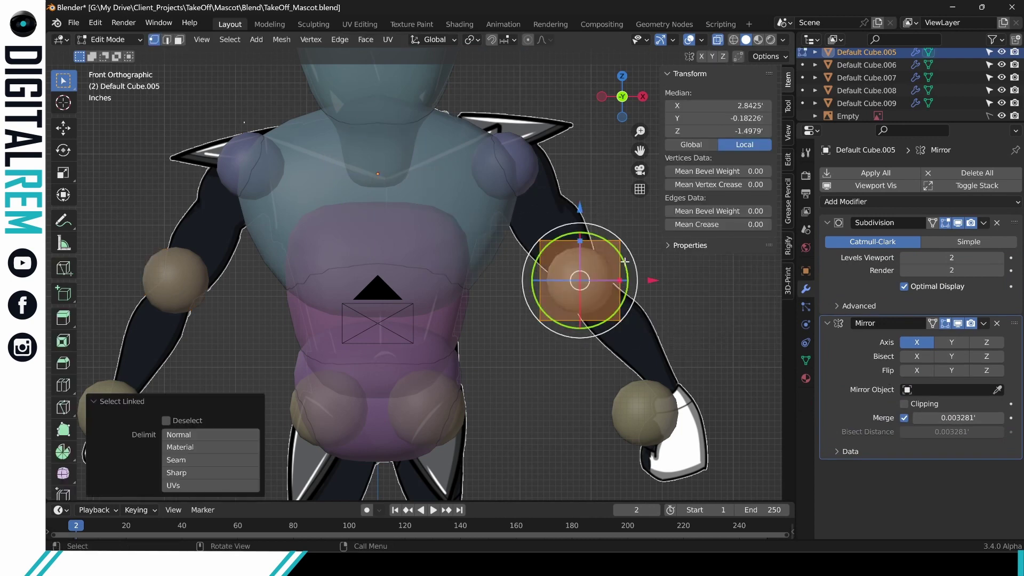
key("r")
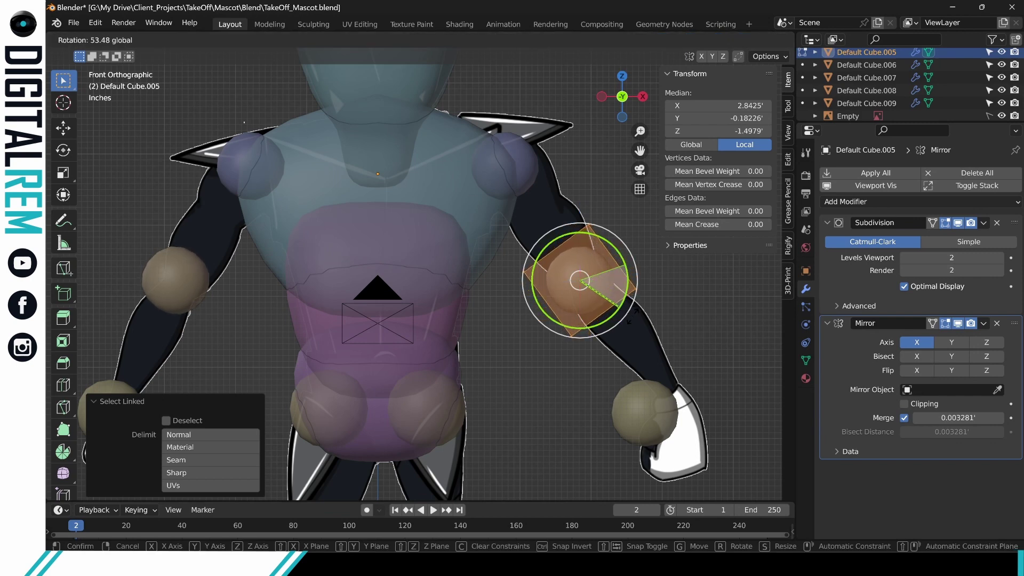
left_click(631, 316)
key("ctrl+Tab")
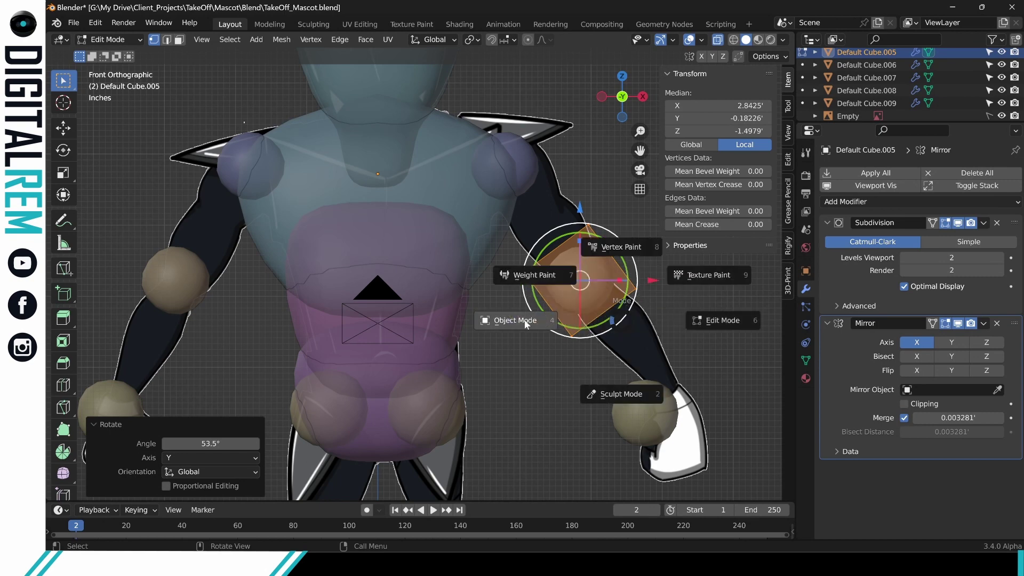
left_click(533, 322)
left_click(672, 425)
key("ctrl+Tab")
Tilt the hand ball Default Cube.006 about Y and shift it 0.399 along X over the glove.
left_click(730, 422)
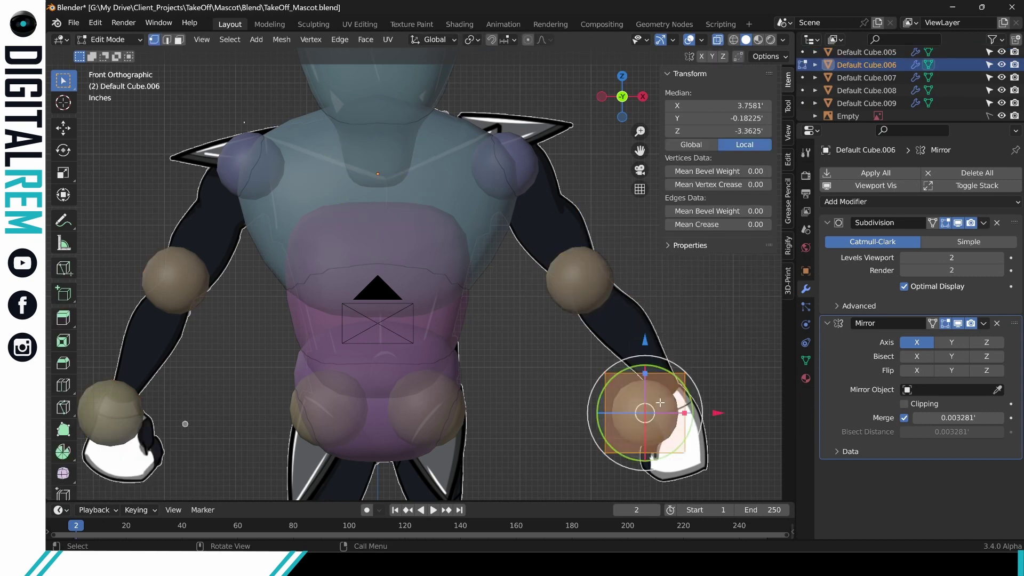
left_click_drag(689, 415, 752, 416)
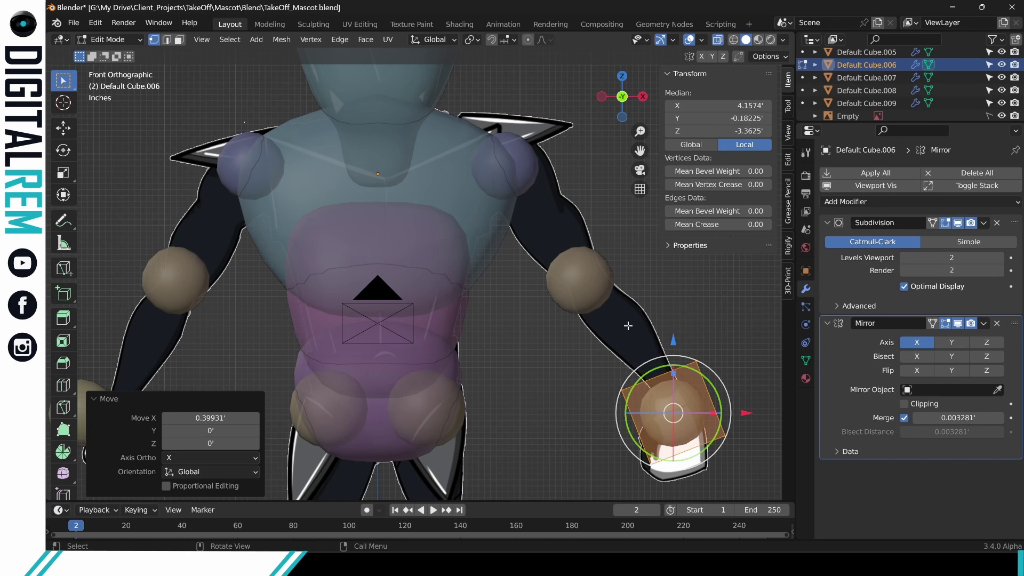
middle_click_drag(627, 325, 518, 303, "shift")
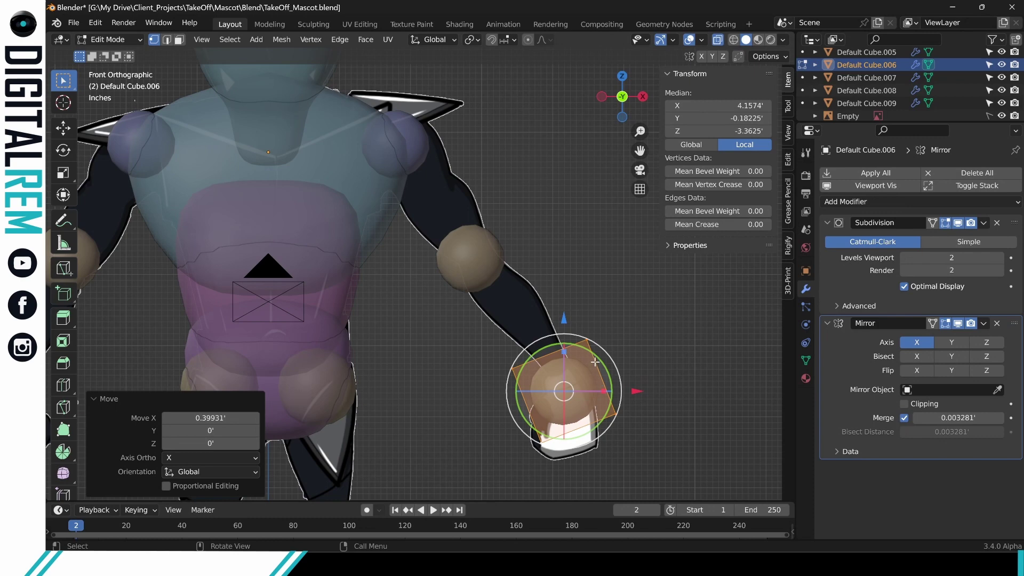
left_click_drag(595, 362, 600, 362)
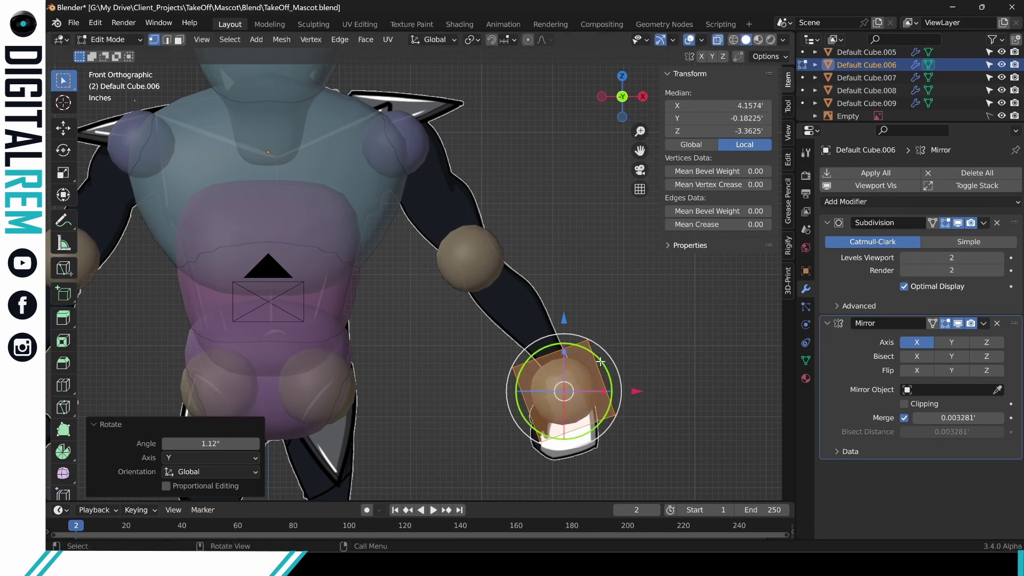
middle_click_drag(426, 148, 438, 124, "shift")
key("ctrl+Tab")
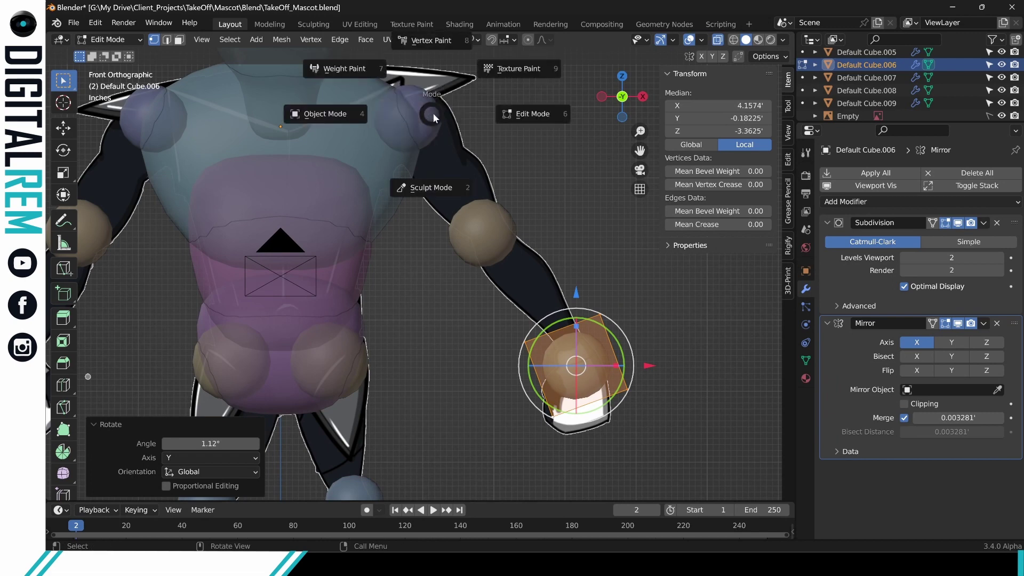
left_click(353, 116)
left_click(420, 113)
In Edit Mode on Default Cube.004, set Normal orientation and push the shoulder-spike vertices out along their normals.
key("ctrl+Tab")
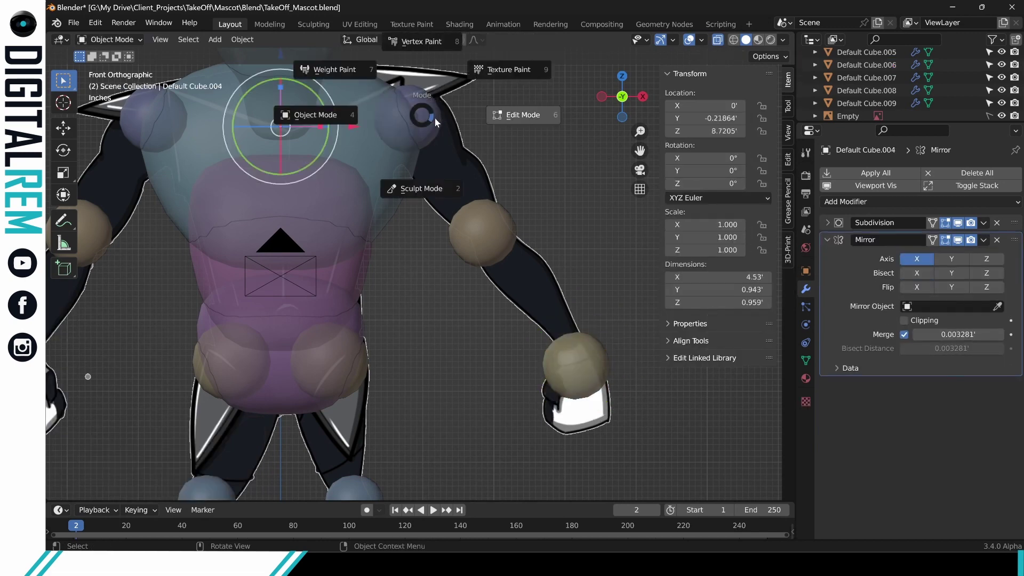
left_click(434, 116)
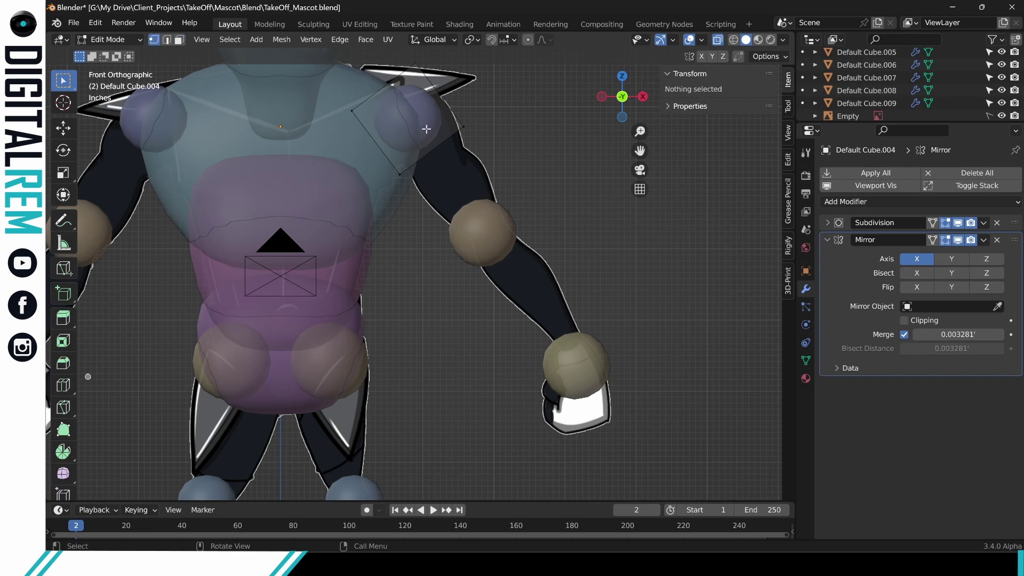
left_click_drag(491, 125, 375, 193)
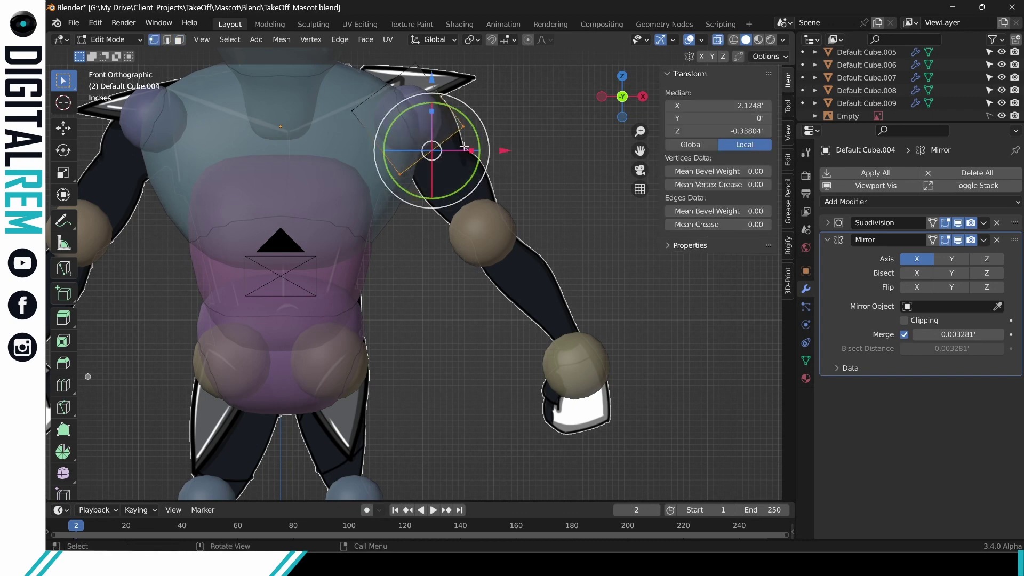
left_click(449, 39)
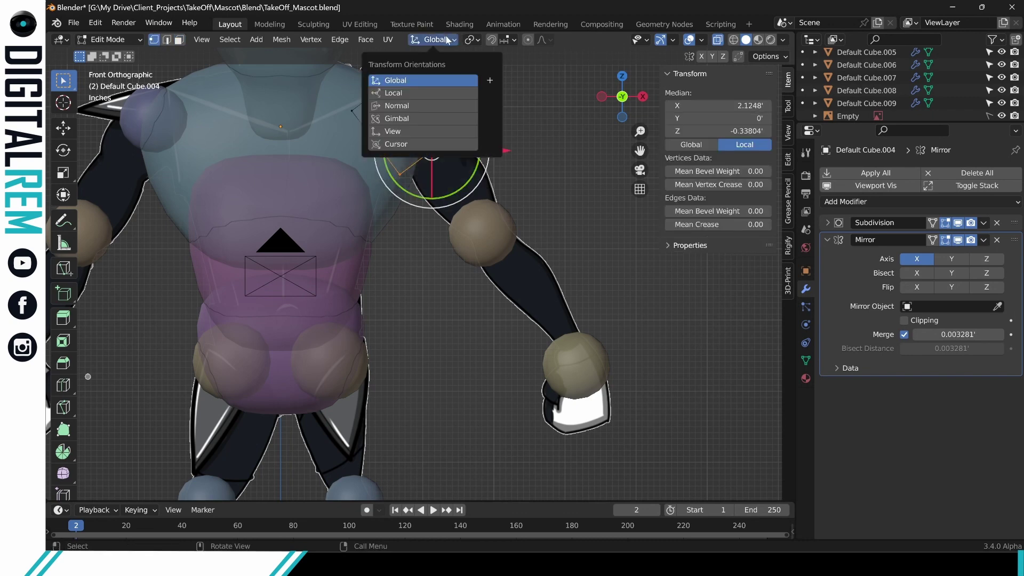
left_click(395, 106)
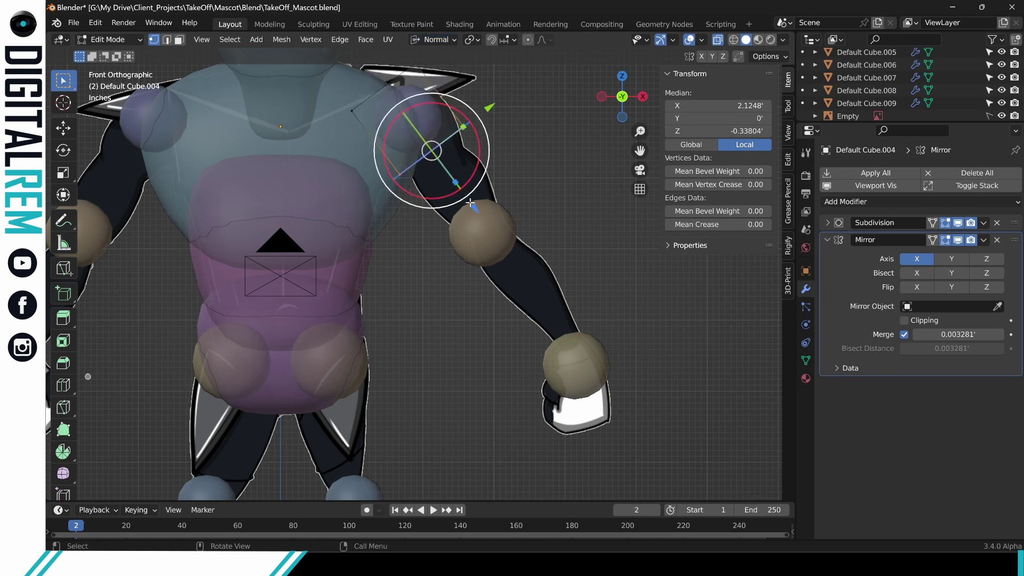
left_click_drag(480, 212, 543, 302)
middle_click_drag(493, 154, 493, 218, "shift")
left_click(432, 160)
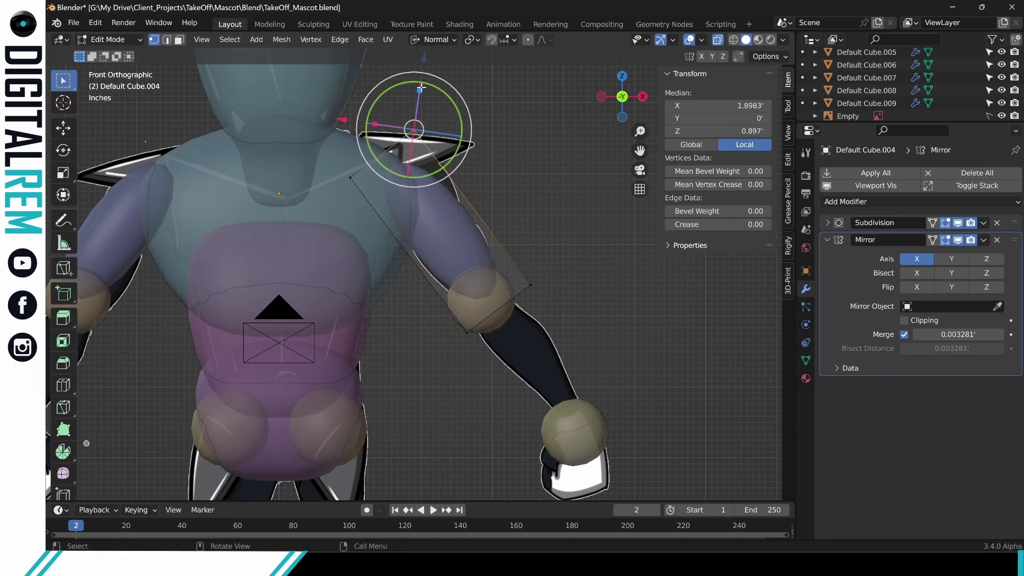
middle_click_drag(426, 60, 426, 95, "shift")
left_click_drag(425, 96, 424, 83)
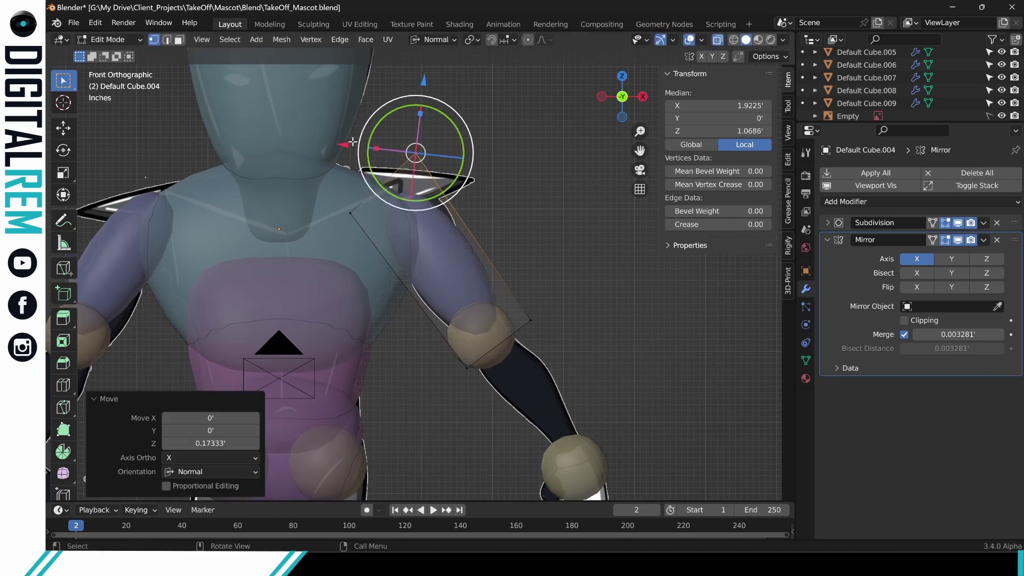
left_click_drag(343, 145, 368, 150)
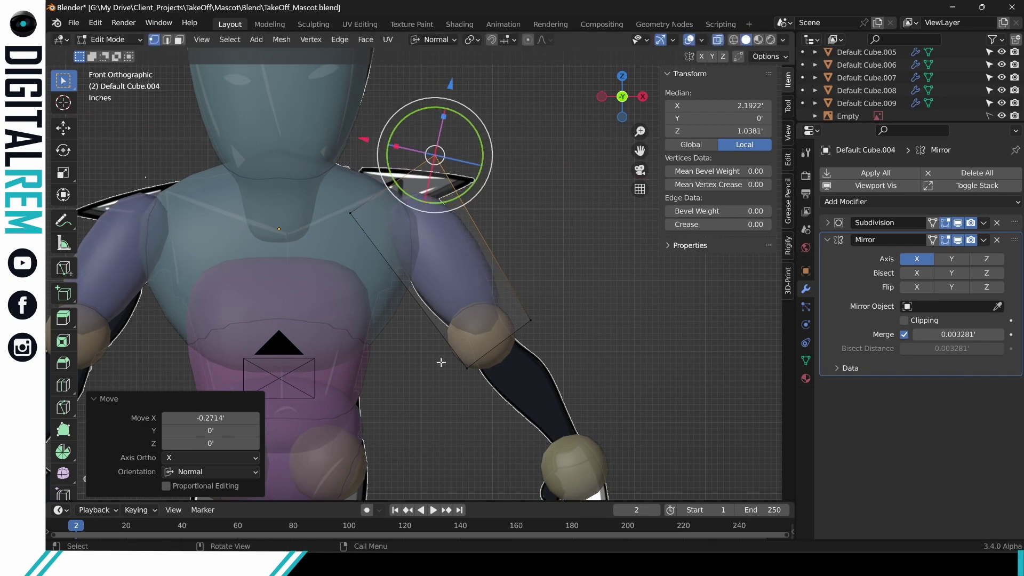
Shift the elbow vertices inward and adjust the lower-elbow and shoulder vertices along their normals.
left_click(481, 380)
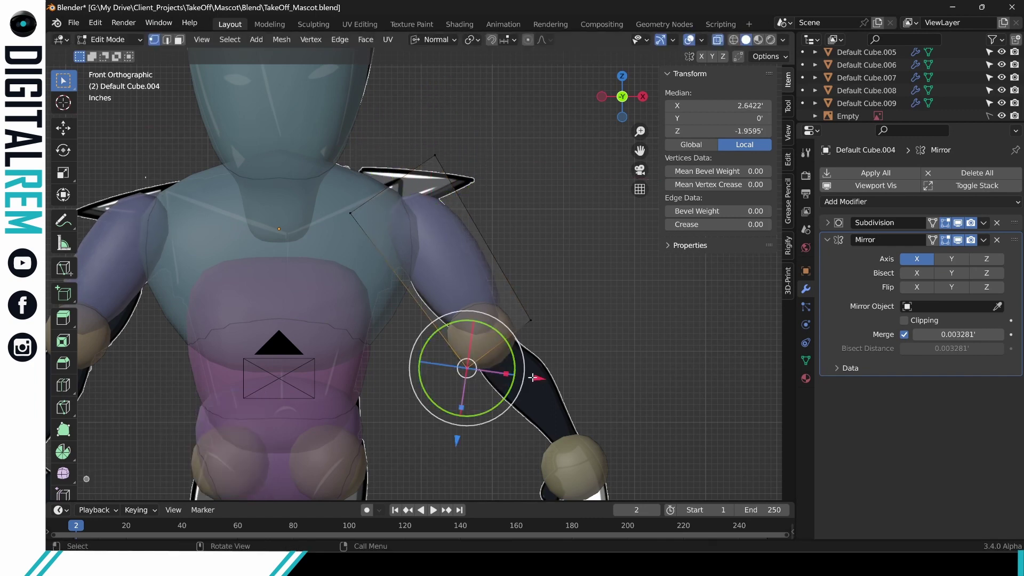
left_click_drag(535, 379, 517, 381)
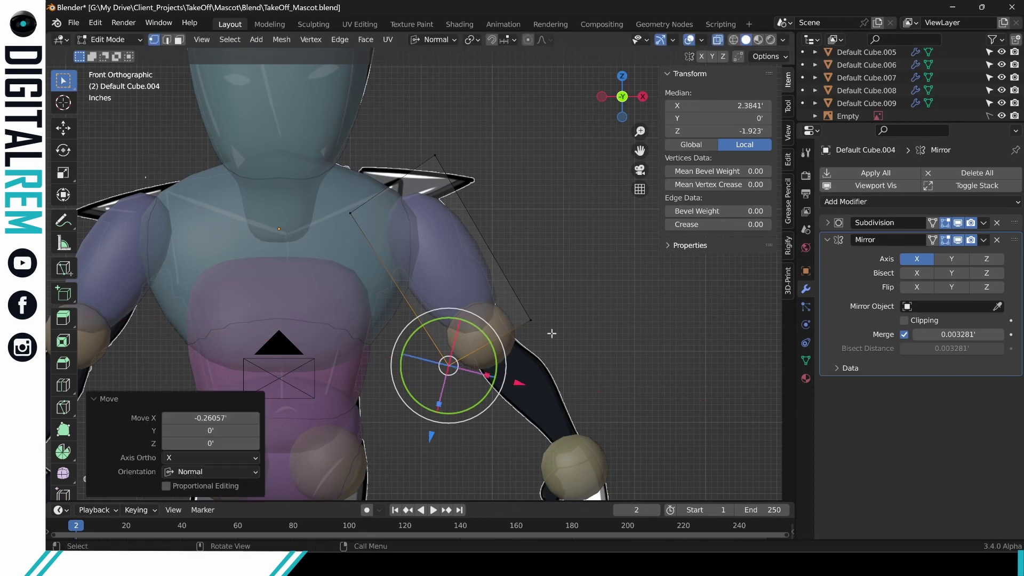
left_click(553, 313)
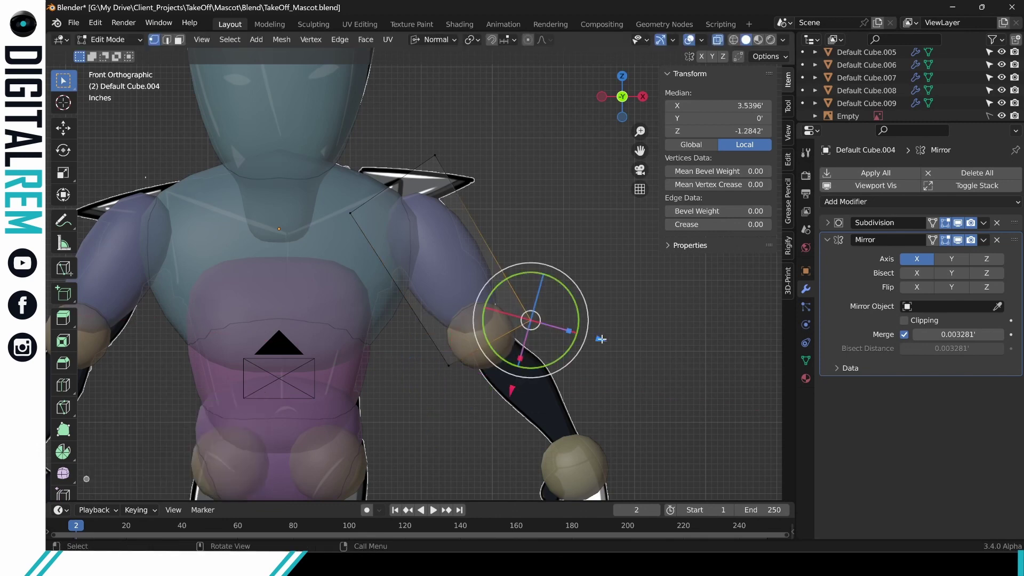
left_click_drag(600, 339, 596, 335)
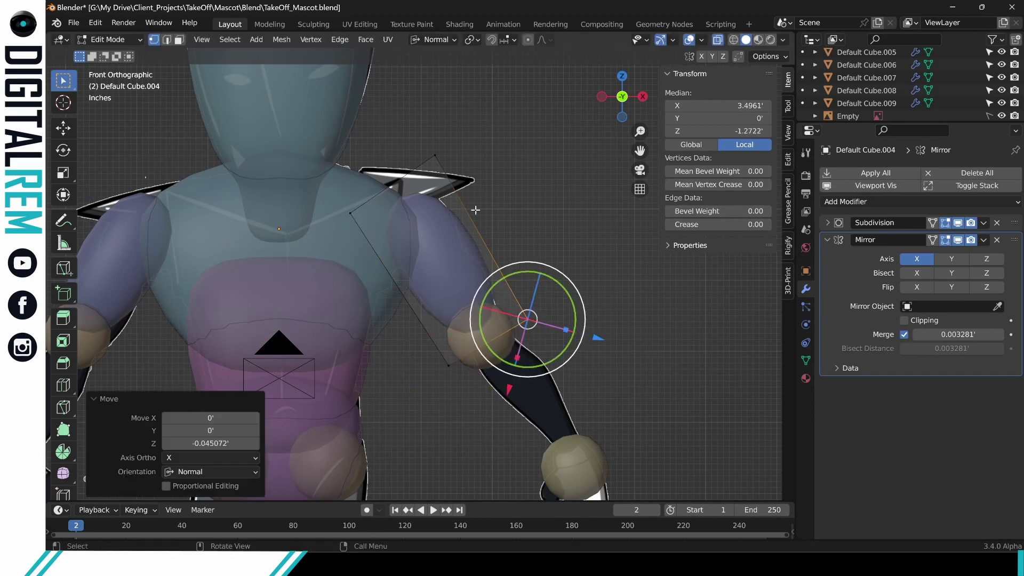
left_click(405, 140)
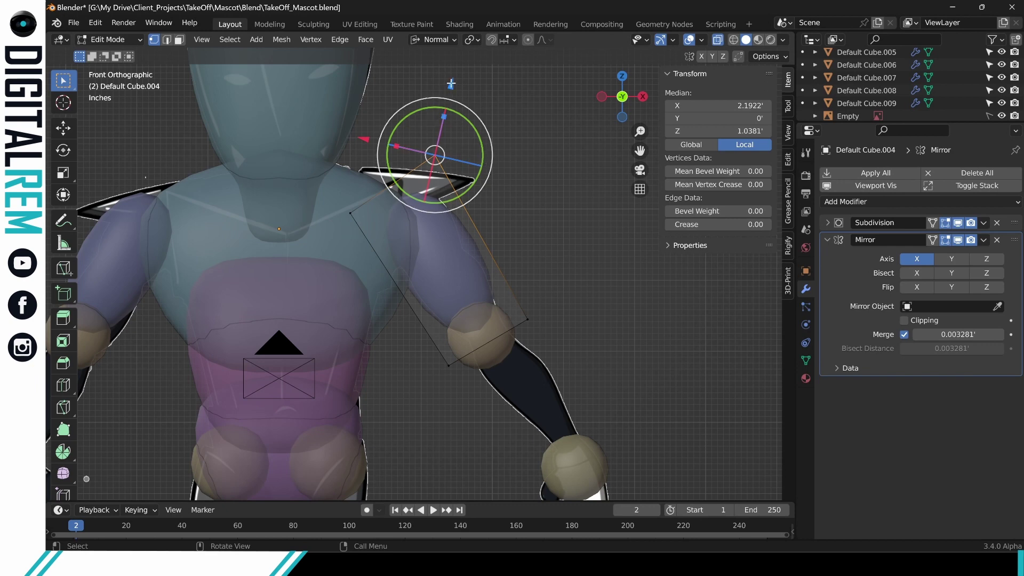
left_click_drag(451, 84, 448, 86)
left_click_drag(366, 140, 351, 143)
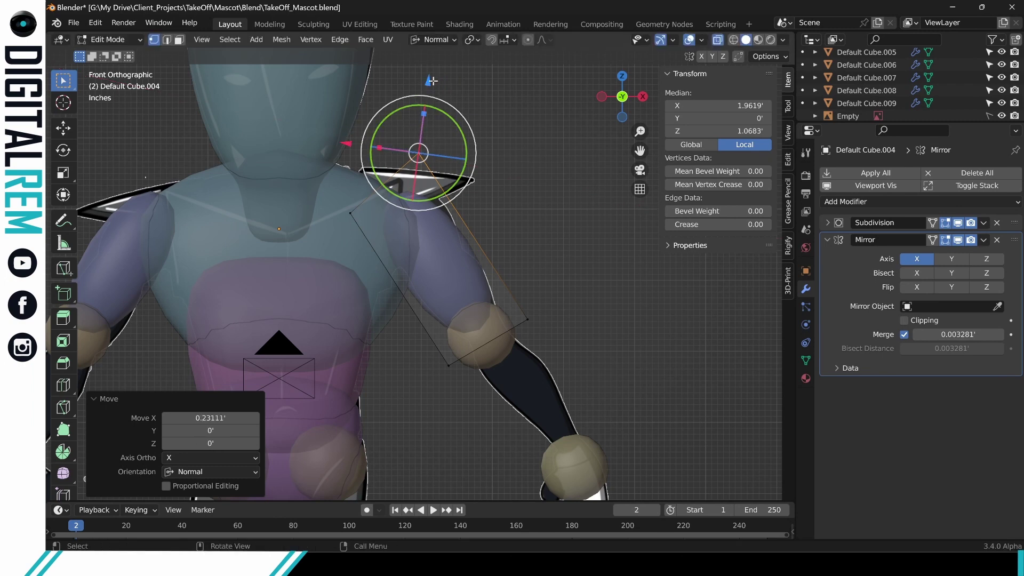
left_click_drag(432, 80, 436, 68)
middle_click_drag(524, 318, 501, 265, "shift")
key("ctrl+Tab")
Stretch the end vertices of forearm piece Default Cube.005 down to the wrist, -0.25137 along normal Z.
left_click(351, 305)
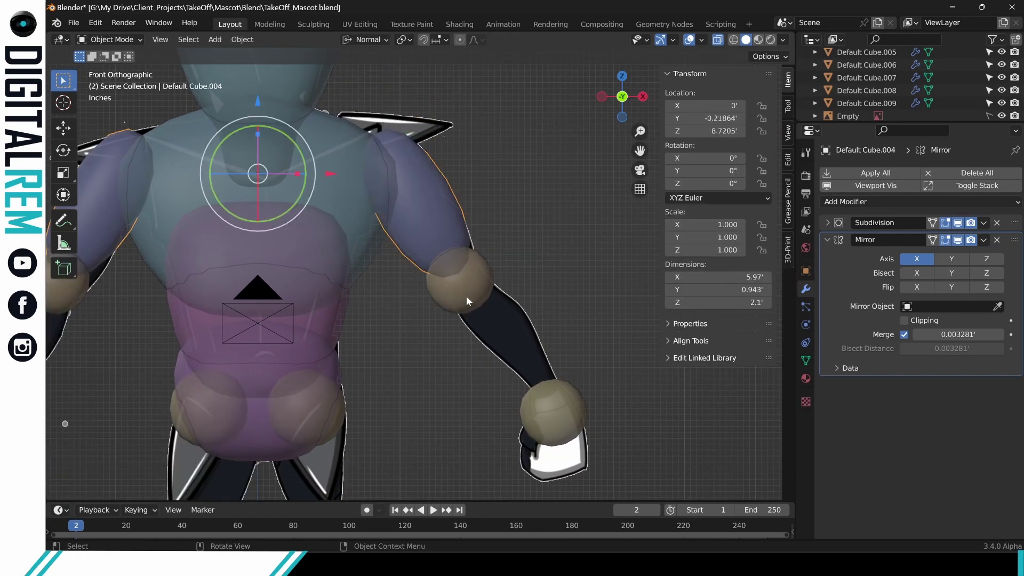
left_click(466, 296)
key("ctrl+Tab")
left_click(549, 297)
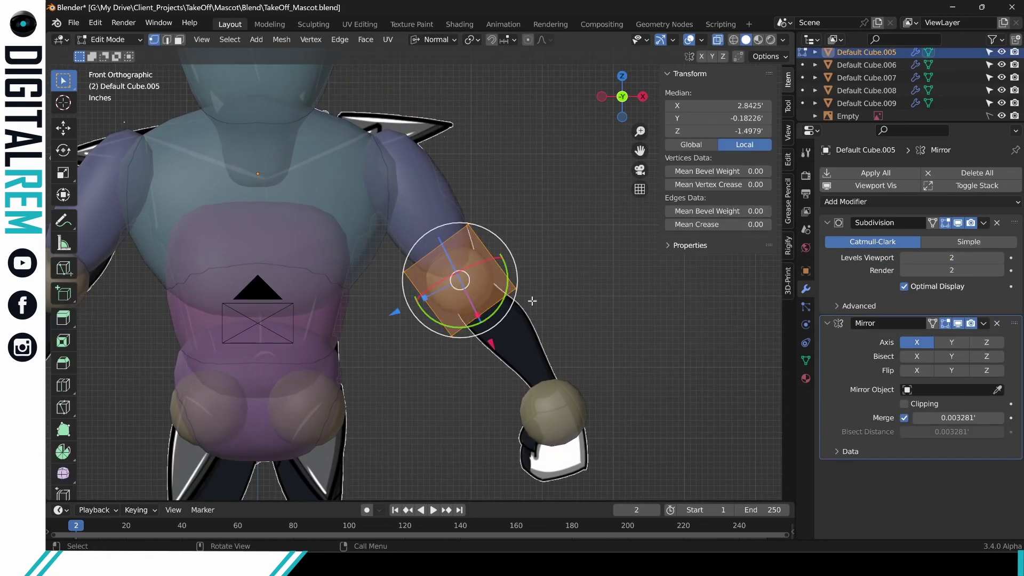
key("g")
left_click(540, 365)
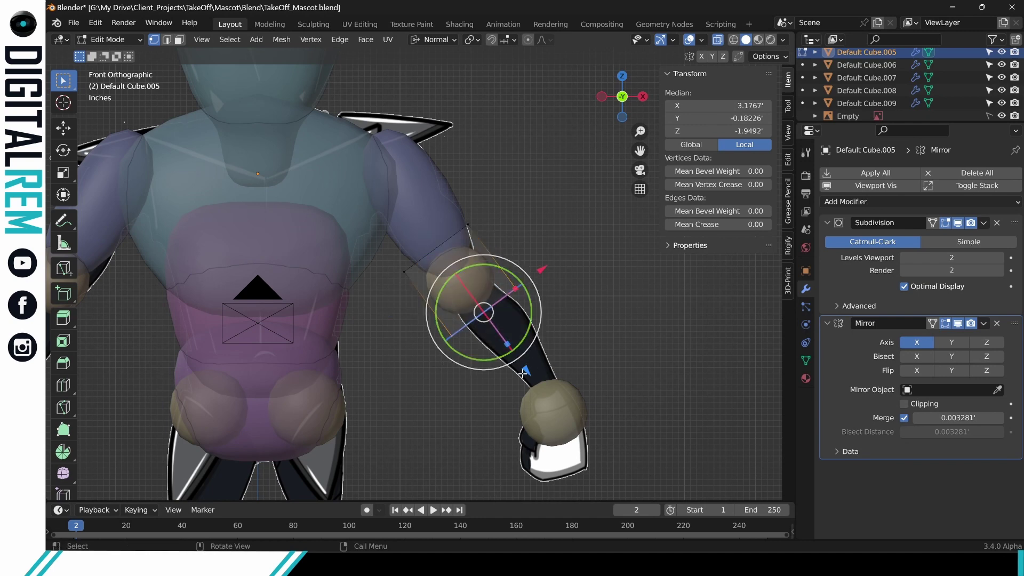
left_click_drag(521, 373, 611, 473)
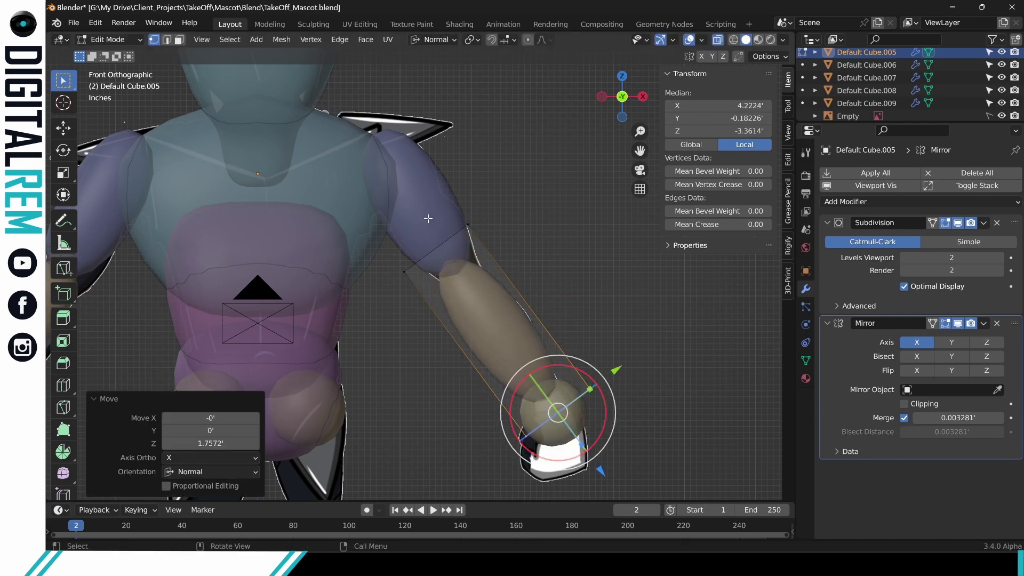
Try shifting the forearm's elbow edge loop along its normals, undo it, then select Default Cube.004.
key("ctrl+Tab")
left_click(339, 216)
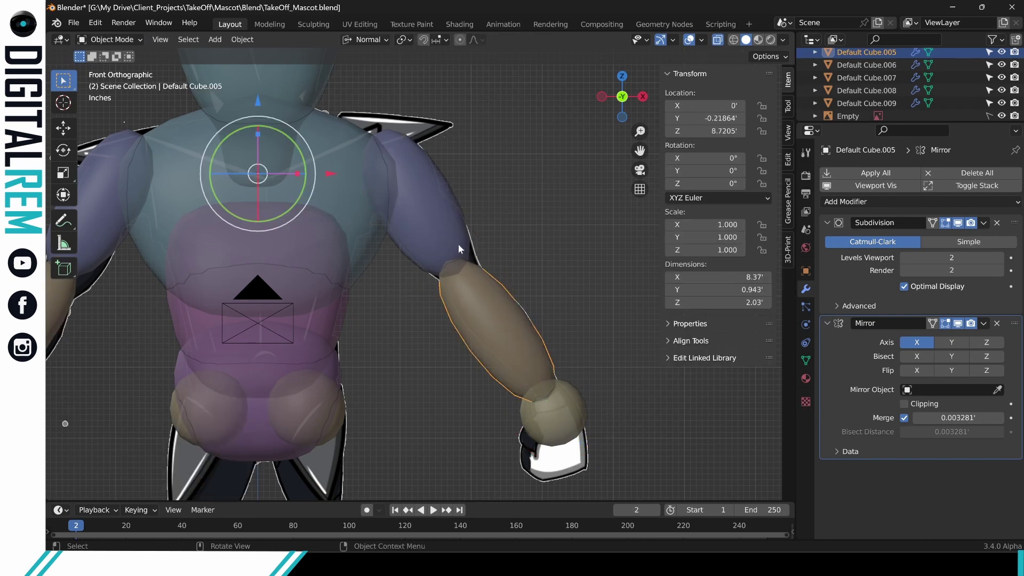
key("ctrl+Tab")
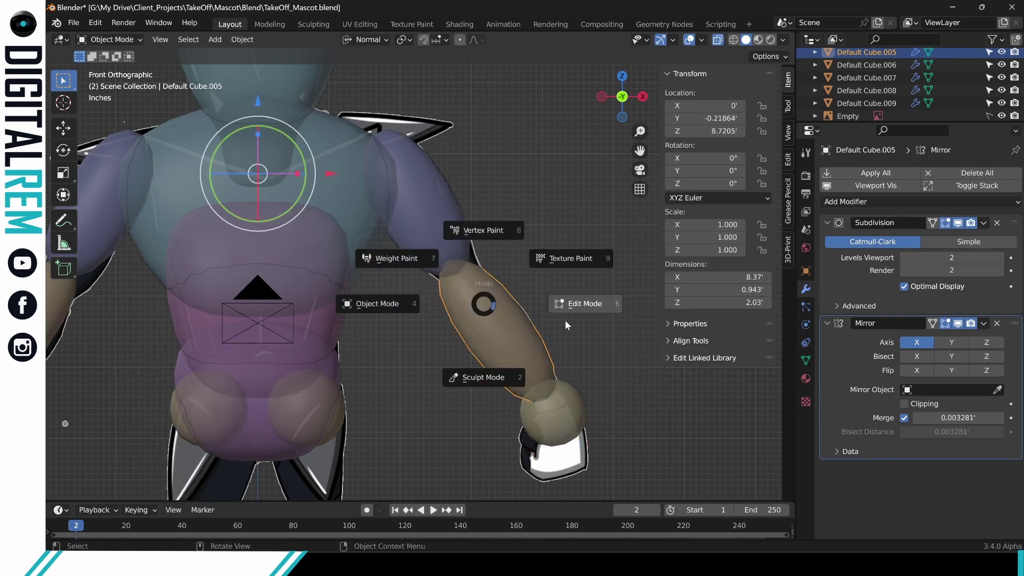
key("Tab")
left_click(401, 215, "alt")
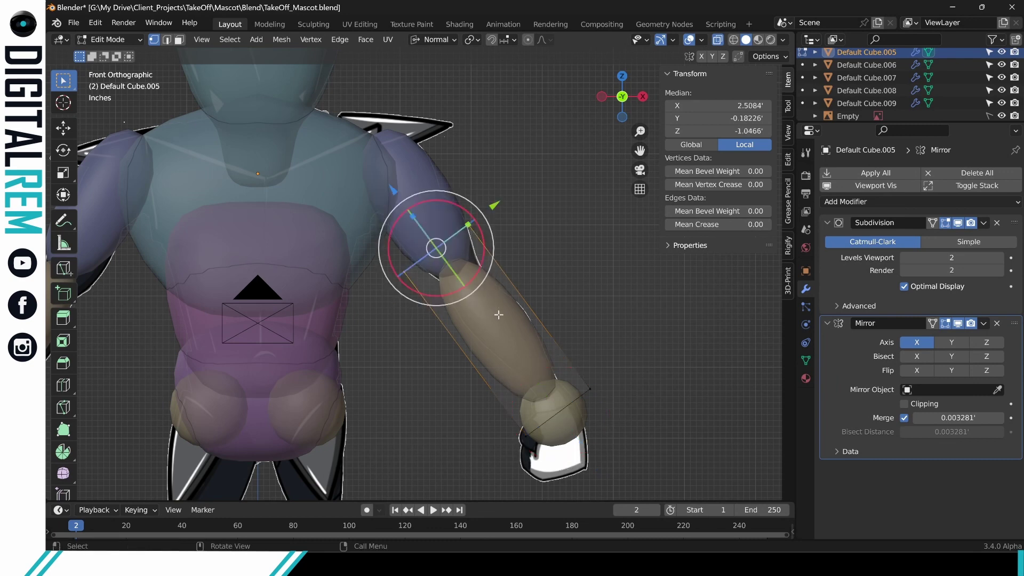
mouse_move(394, 189)
left_mouse_down()
mouse_move(413, 209)
mouse_move(409, 202)
left_mouse_up()
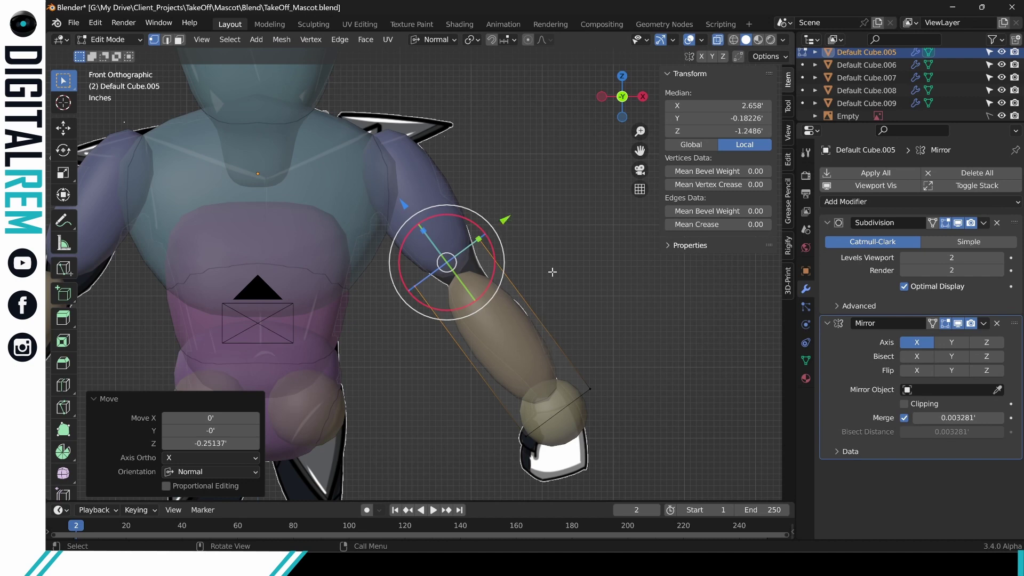
left_click_drag(507, 219, 514, 214)
key("ctrl+z")
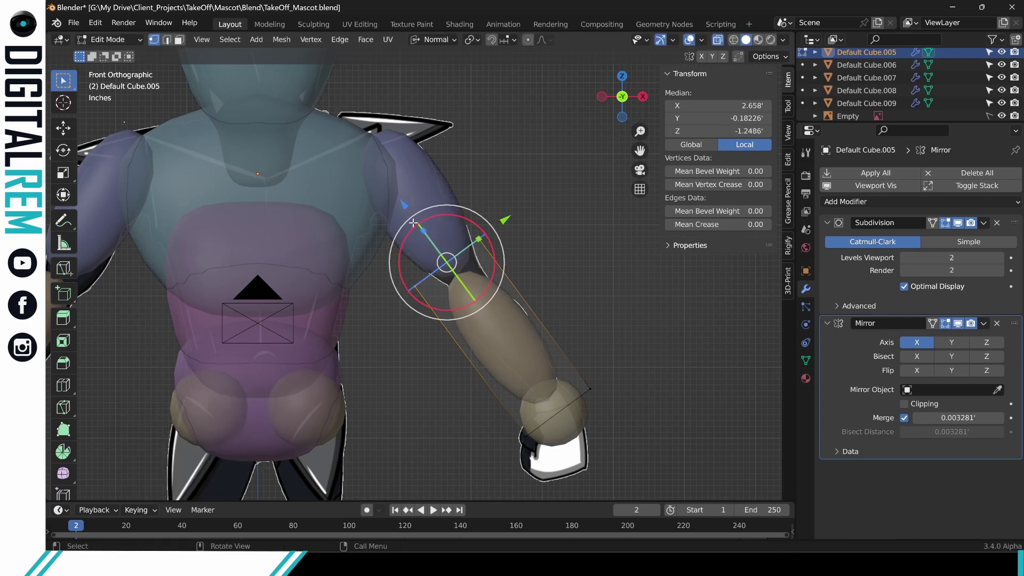
key("ctrl+Tab")
left_click(302, 213)
left_click(404, 209)
Box-select Default Cube.004's elbow-end vertices and move them along normal Z to meet the forearm.
key("ctrl+Tab")
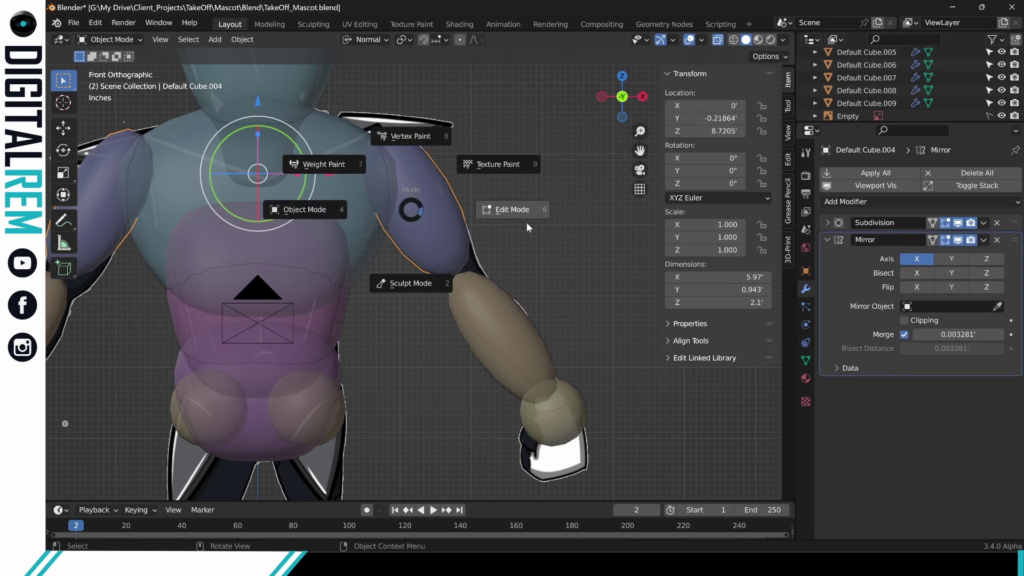
left_click(526, 227)
left_click(506, 263)
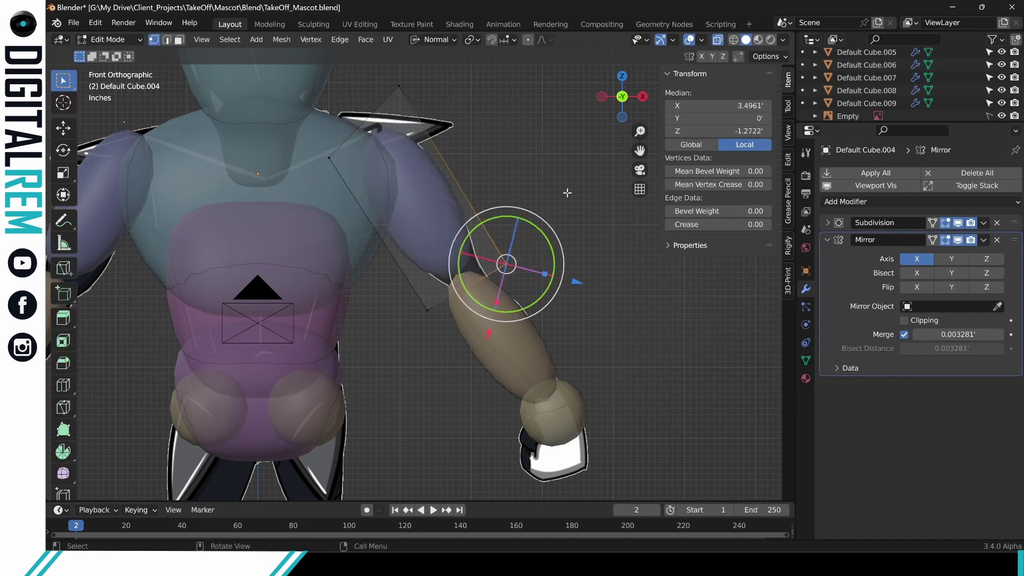
left_click_drag(565, 177, 418, 357)
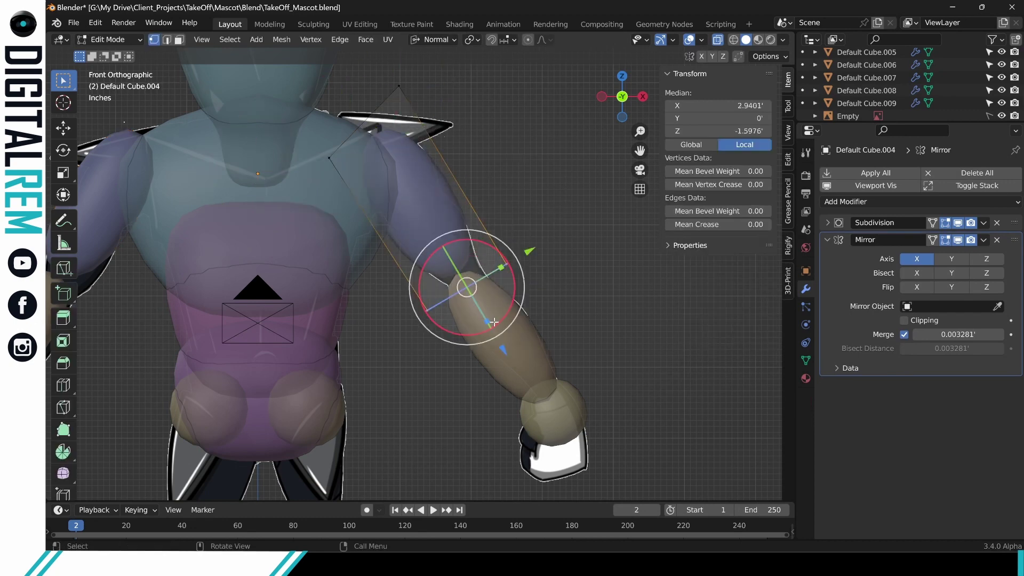
key("g")
key("z")
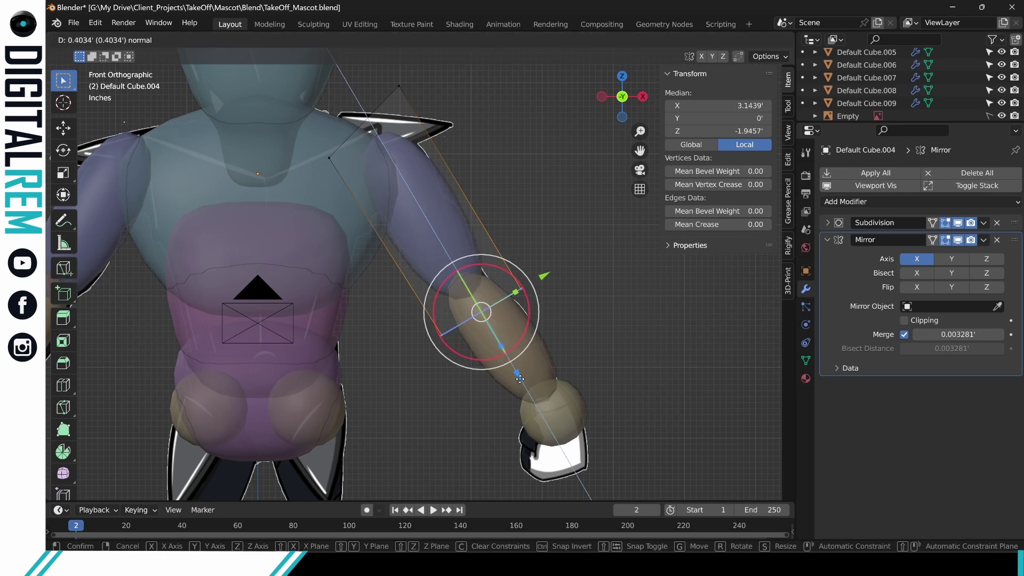
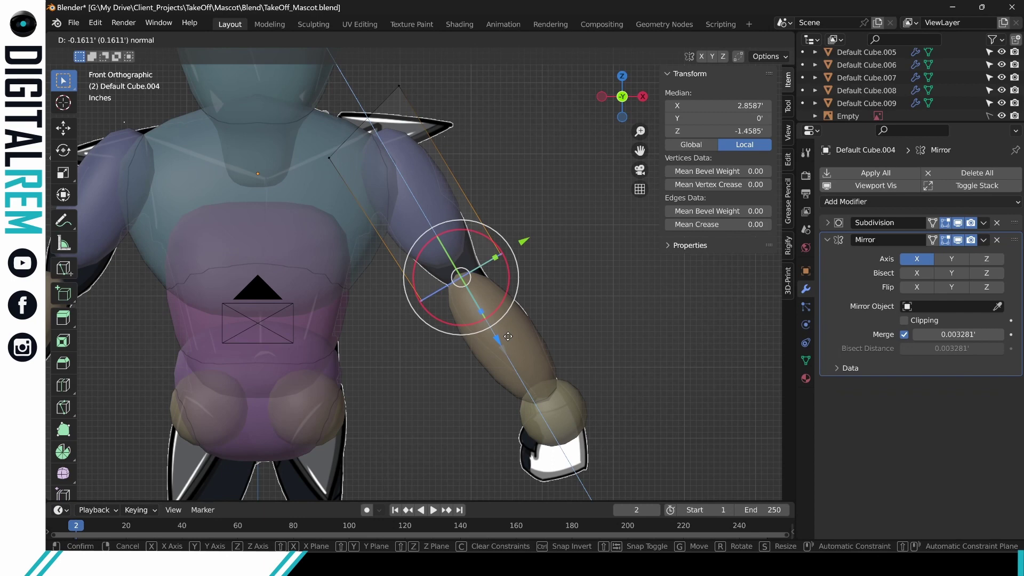
Try extruding the upper arm's end face, then undo the extrusion.
left_click(507, 336)
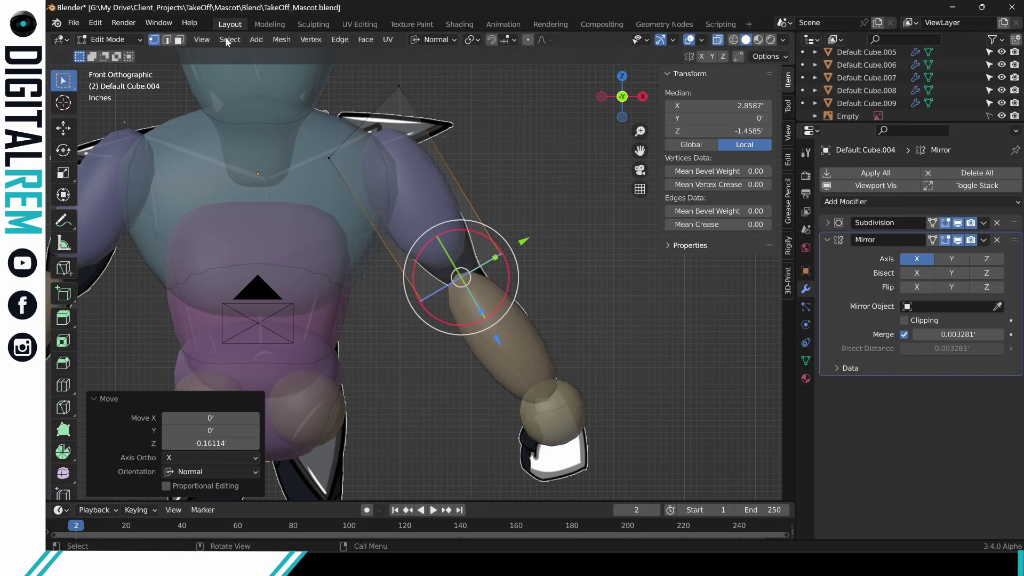
left_click(179, 40)
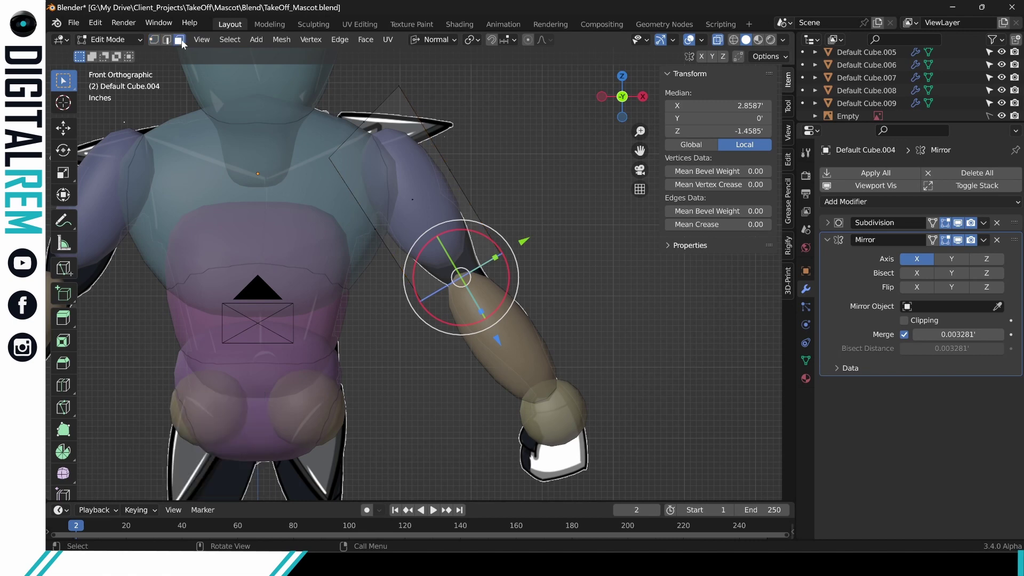
left_click(680, 365)
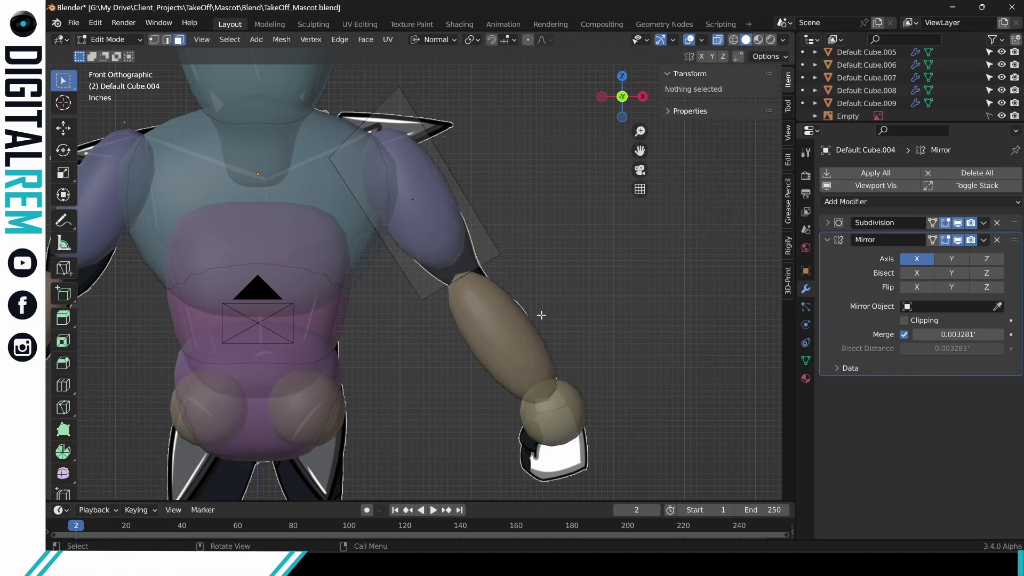
left_click(462, 283)
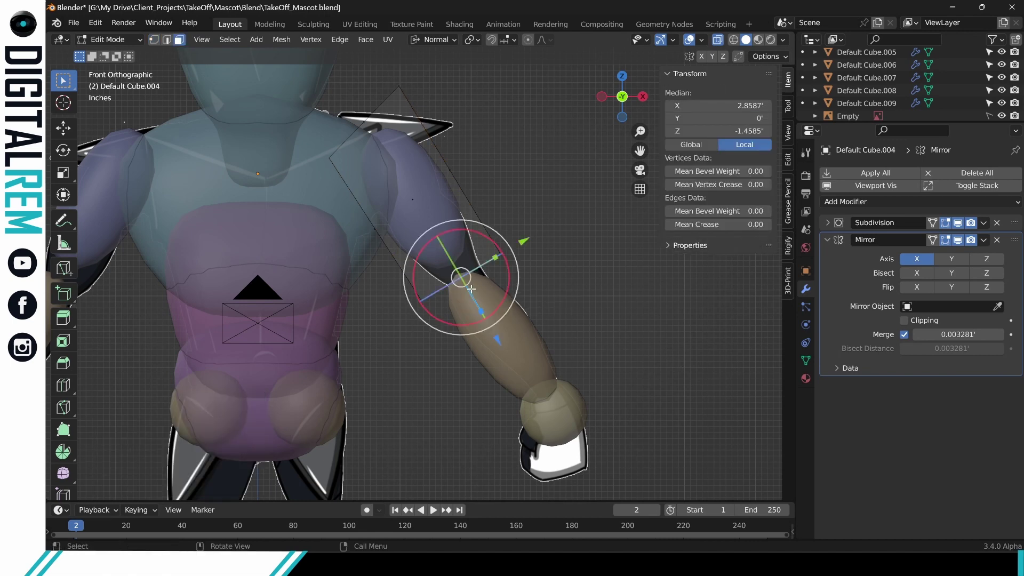
key("e")
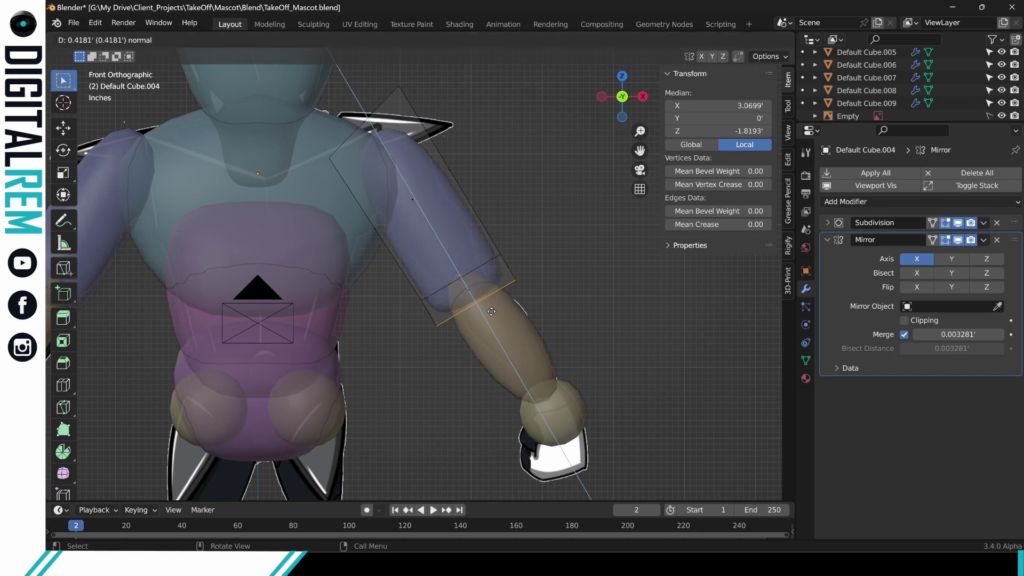
left_click(491, 312)
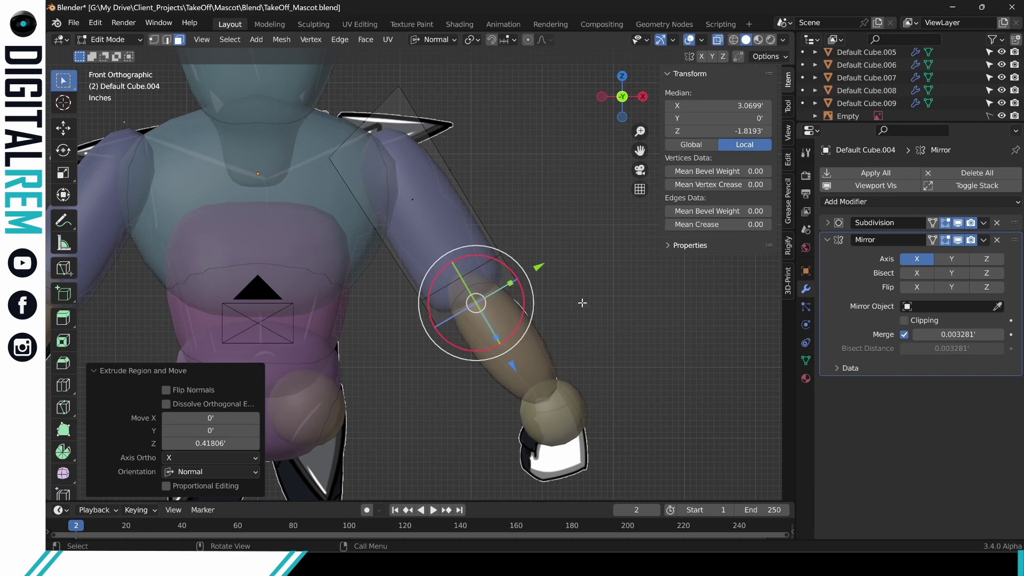
middle_click_drag(518, 313, 550, 308)
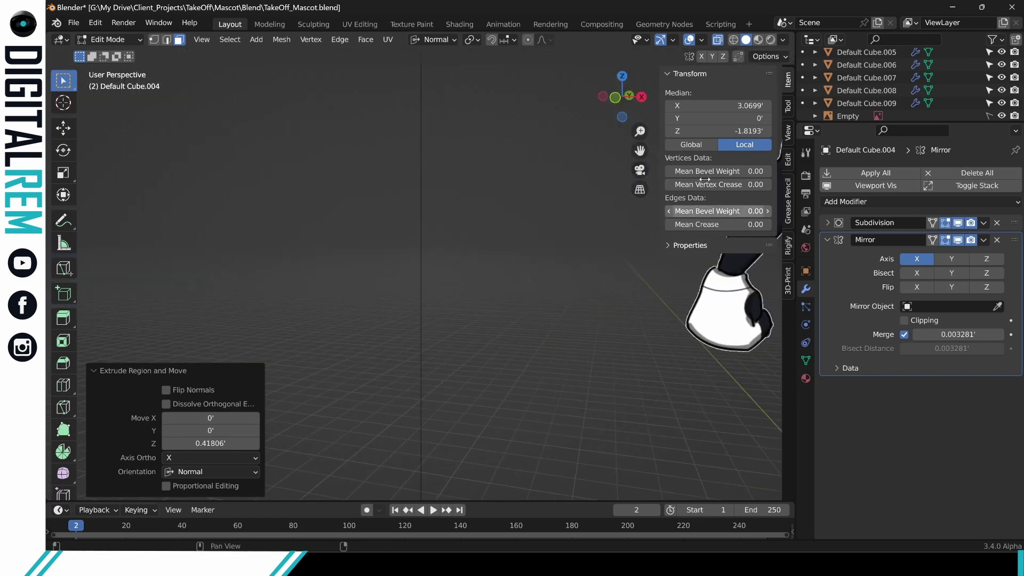
left_click(612, 98)
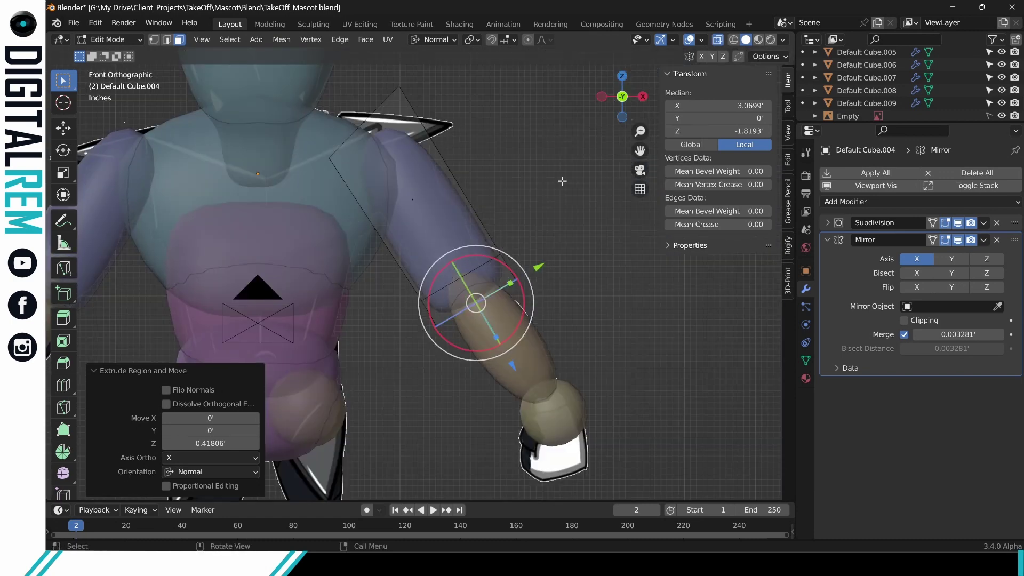
key("ctrl+z")
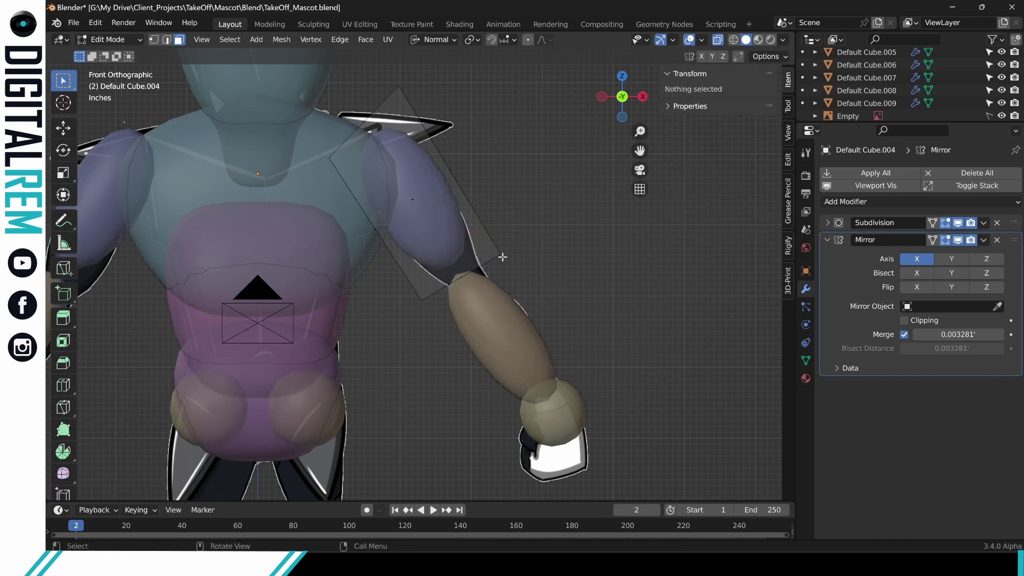
Push the elbow-end loop 0.78781 down along its normal toward the glove.
left_click(461, 277)
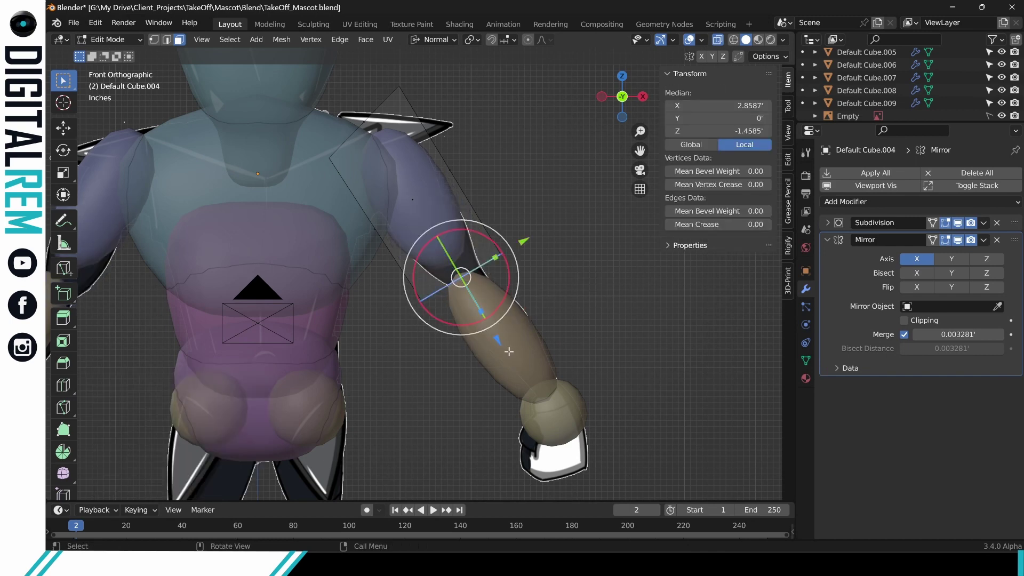
left_click_drag(497, 343, 532, 392)
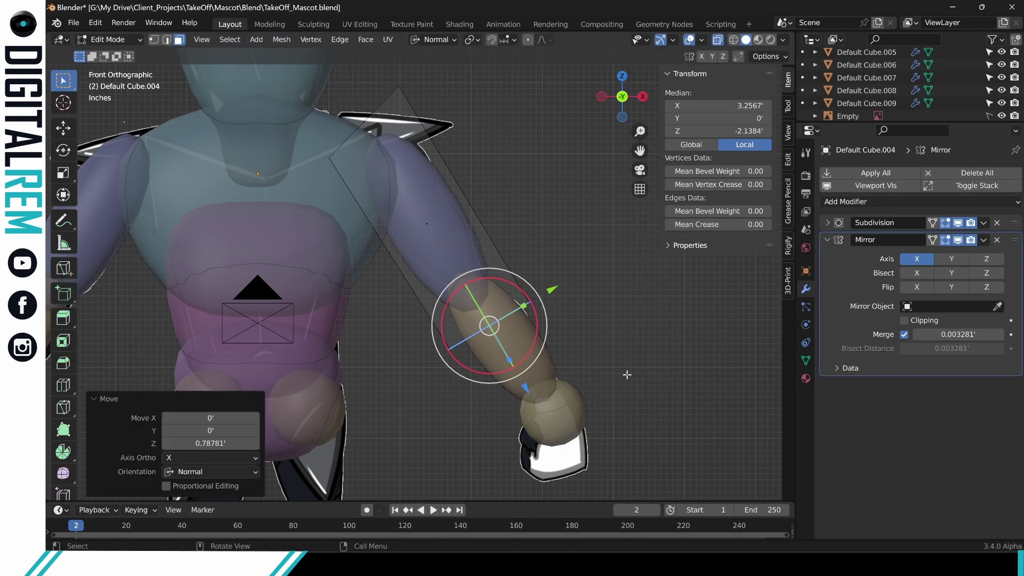
left_click(673, 374)
middle_click_drag(526, 400, 496, 358, "shift")
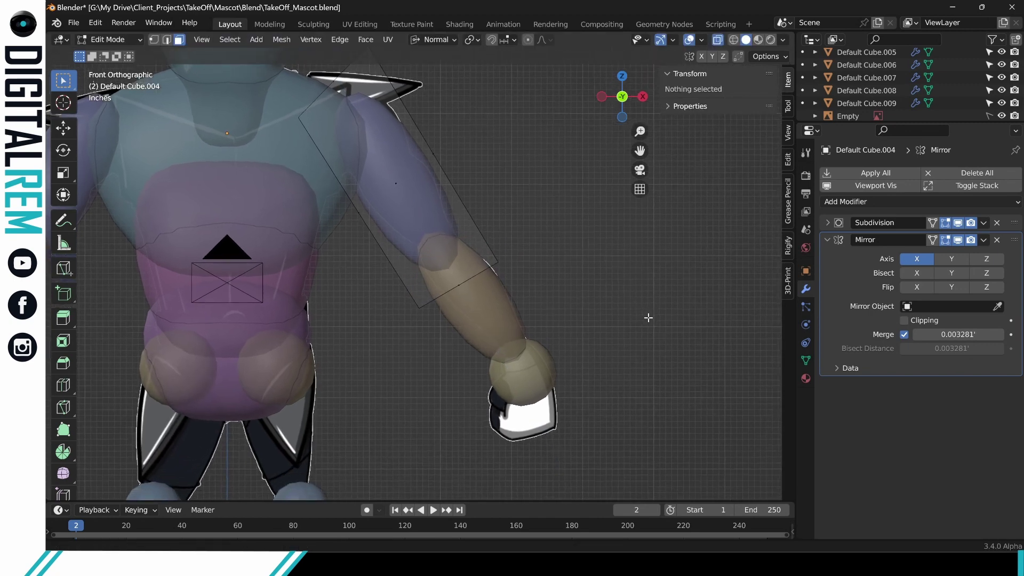
key("ctrl+Tab")
In the forearm mesh, push the wrist end 0.17506 along its normal into the glove.
left_click(400, 354)
left_click(526, 333)
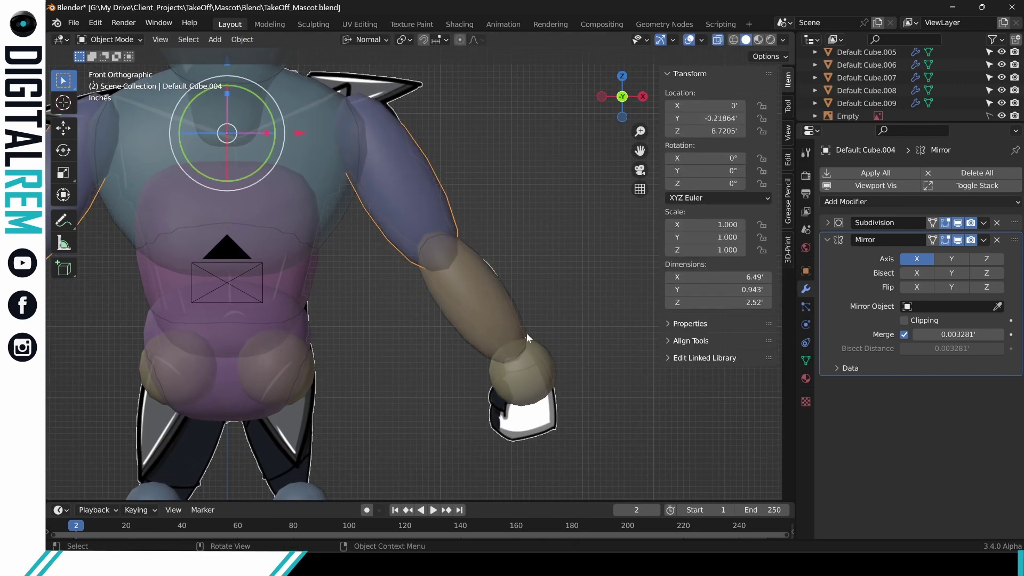
key("ctrl+Tab")
left_click(596, 332)
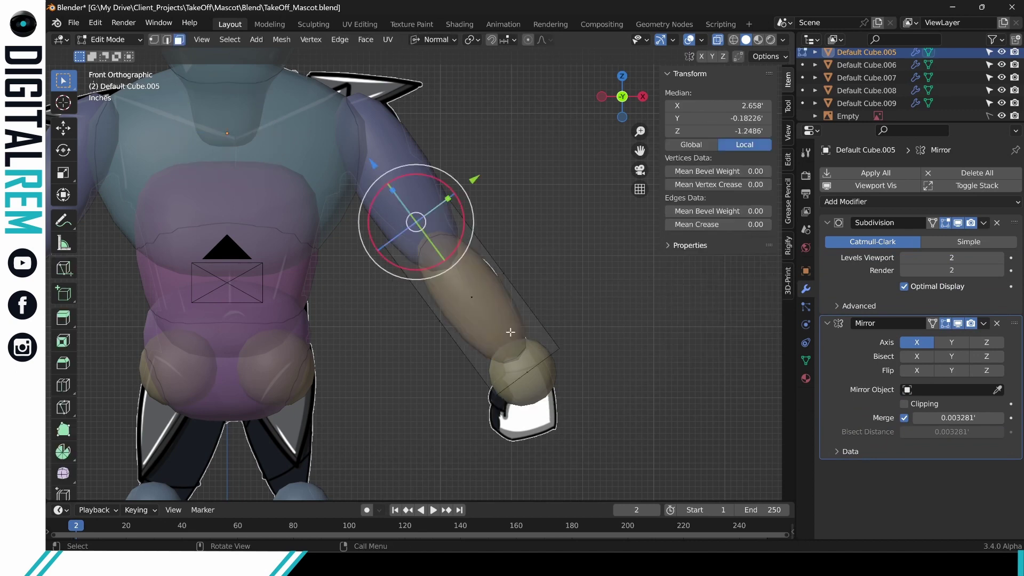
left_click(529, 376)
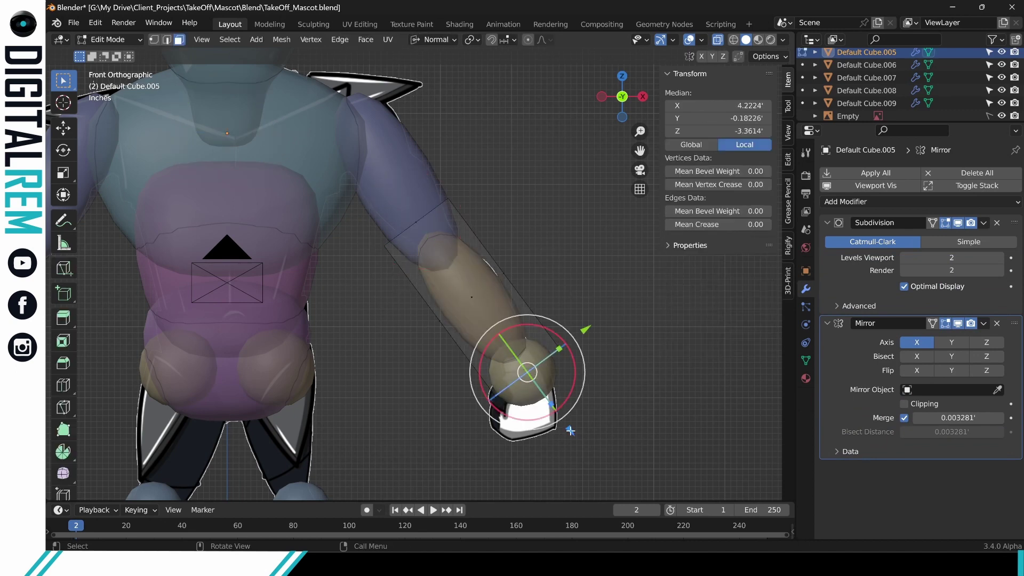
left_click_drag(570, 430, 573, 442)
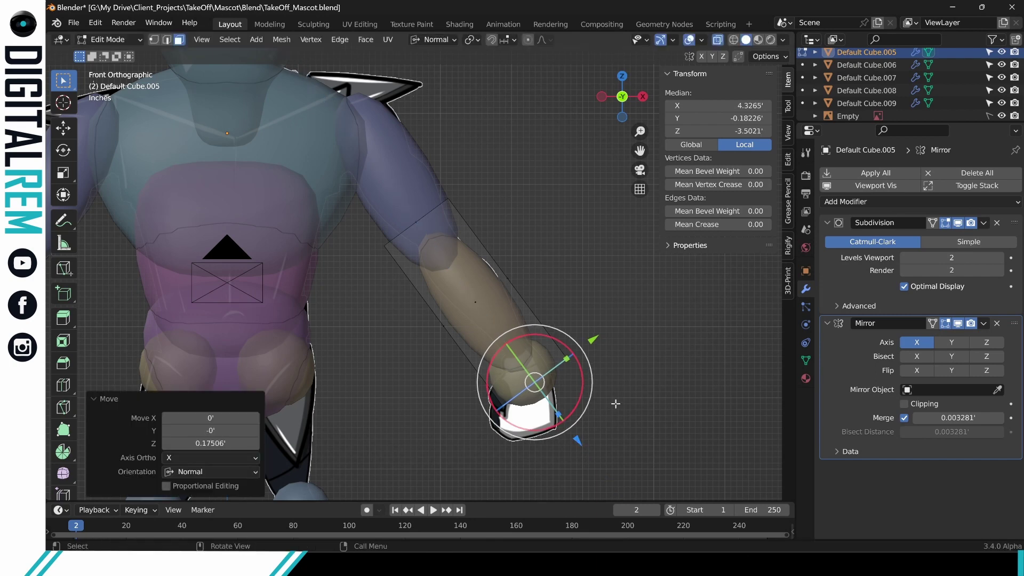
Return to Object Mode and select the hand block.
key("ctrl+Tab")
left_click(449, 391)
left_click(536, 383)
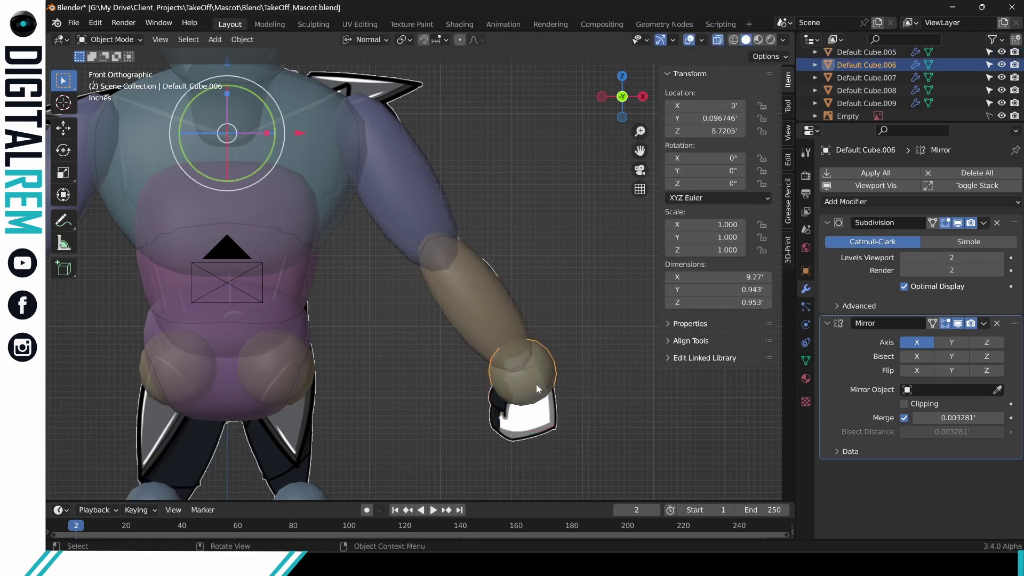
middle_click_drag(536, 383, 542, 319, "shift")
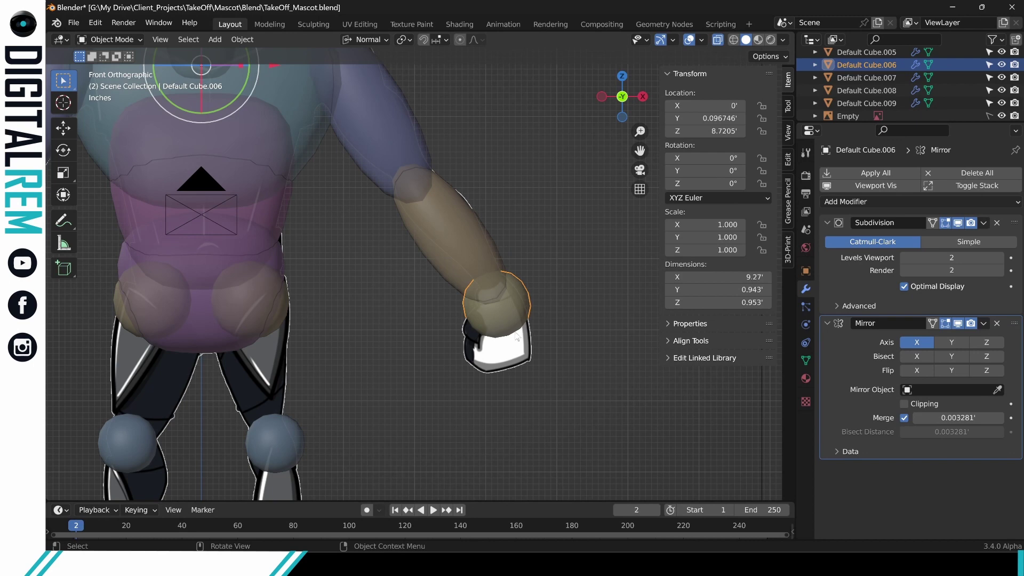
Rotate the hand mesh -17.7° about its normal X axis to match the reference glove.
key("ctrl+Tab")
left_click(586, 329)
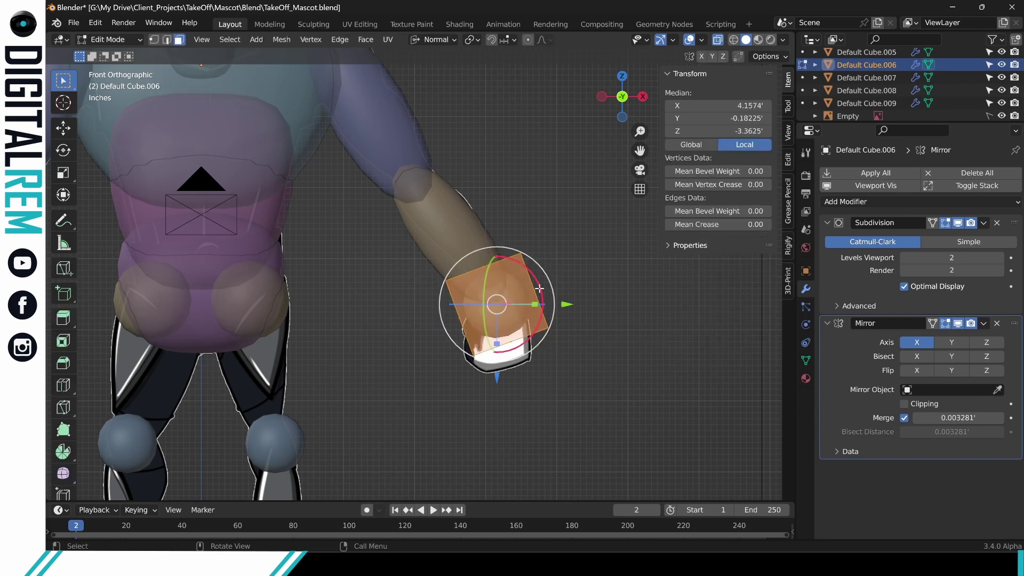
left_click_drag(540, 292, 559, 274)
left_click(573, 336)
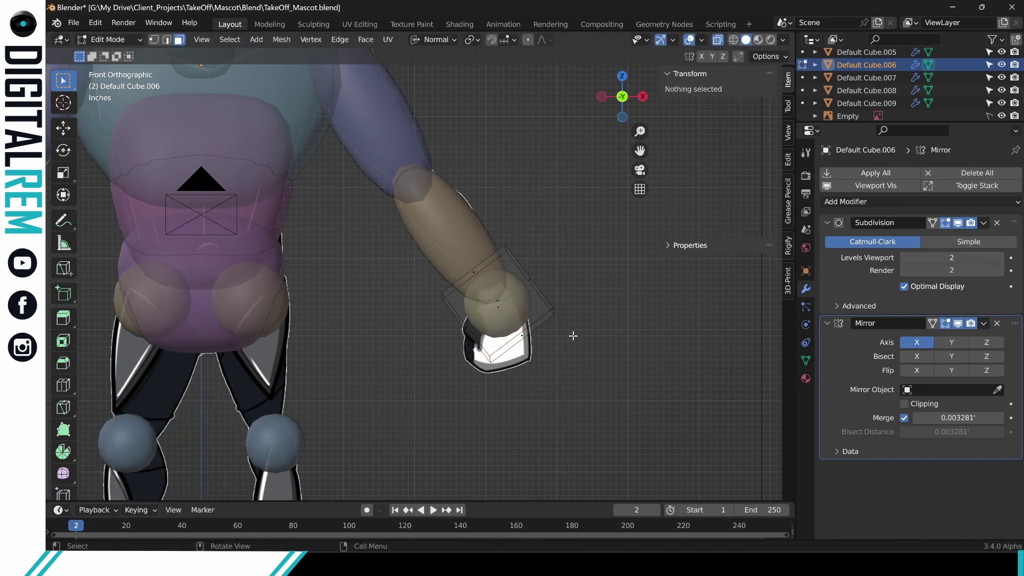
Compare the hand with the reference by toggling X-ray, then go back to Object Mode.
key("alt+z")
middle_click_drag(571, 336, 570, 336)
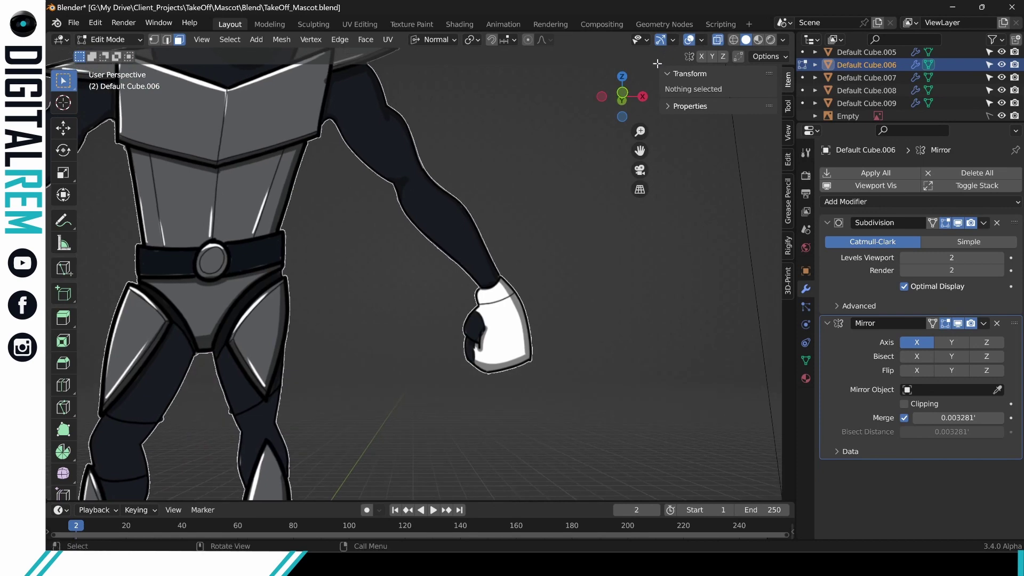
left_click(629, 92)
key("alt+z")
scroll(499, 261, "down", 4)
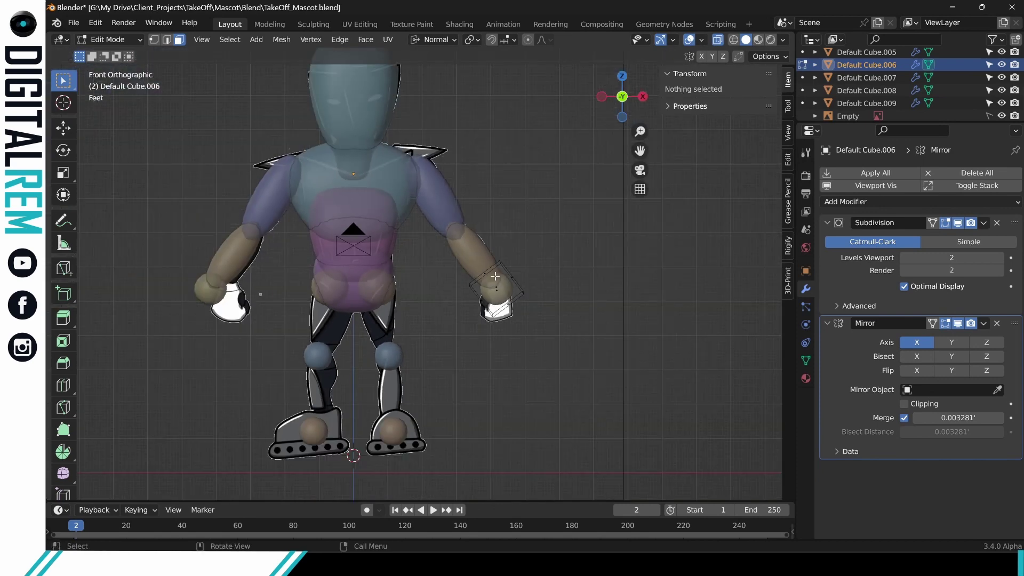
key("ctrl+Tab")
left_click(283, 272)
left_click(350, 277)
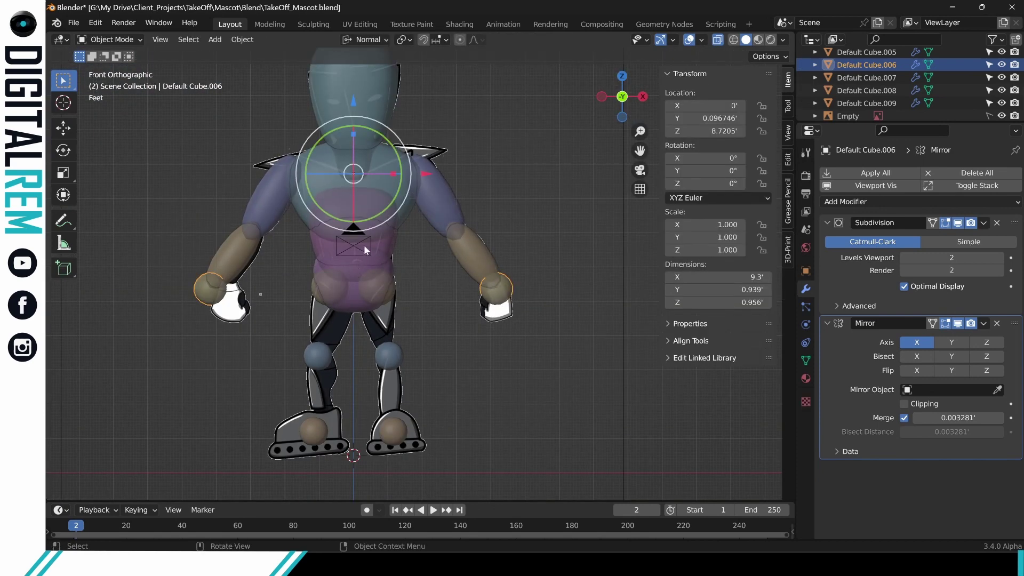
From a side view, select the hand block and enter Edit Mode on it.
middle_click_drag(431, 255, 570, 236)
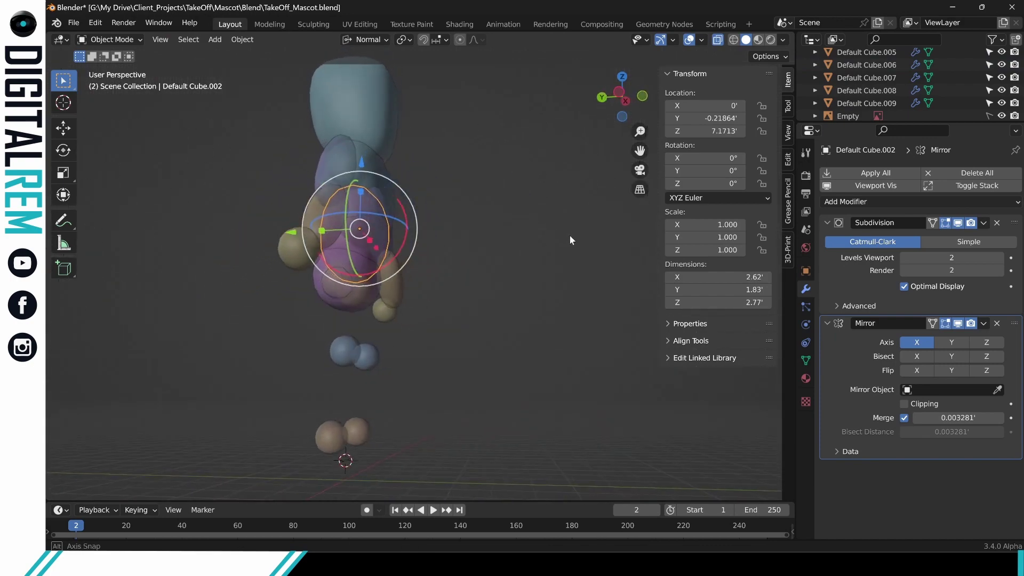
left_click(386, 310)
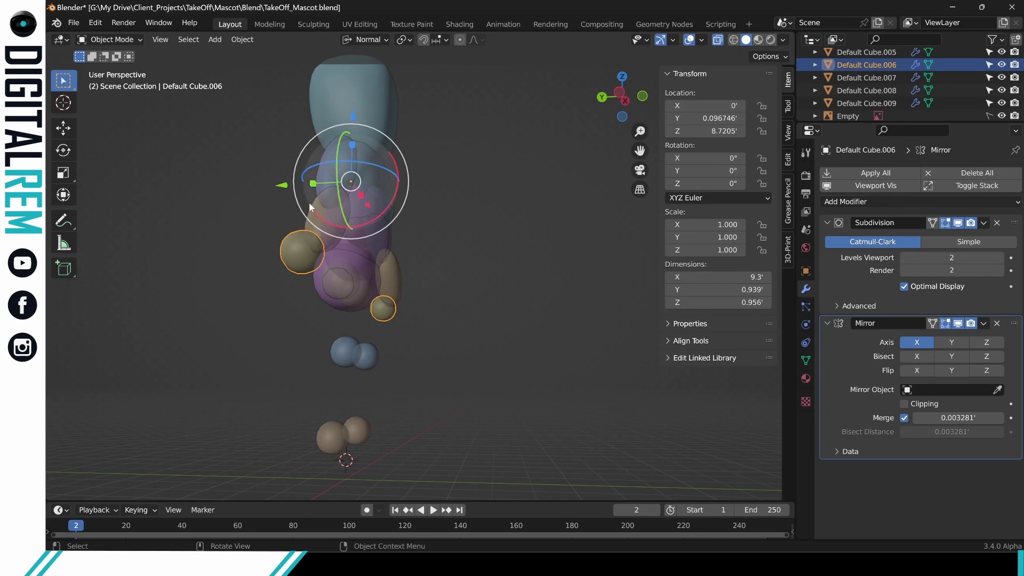
left_click(278, 186)
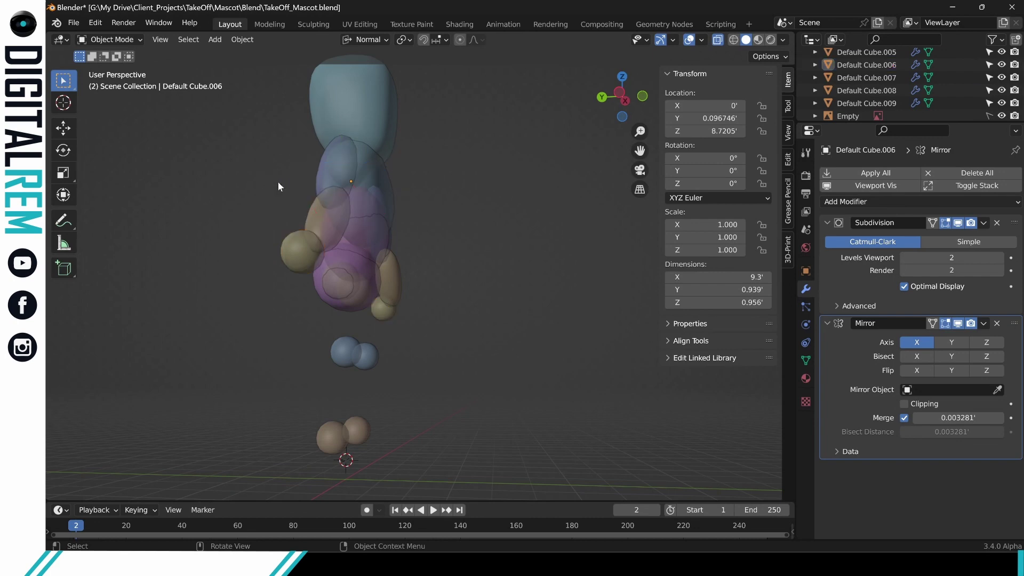
key("ctrl+z")
key("ctrl+Tab")
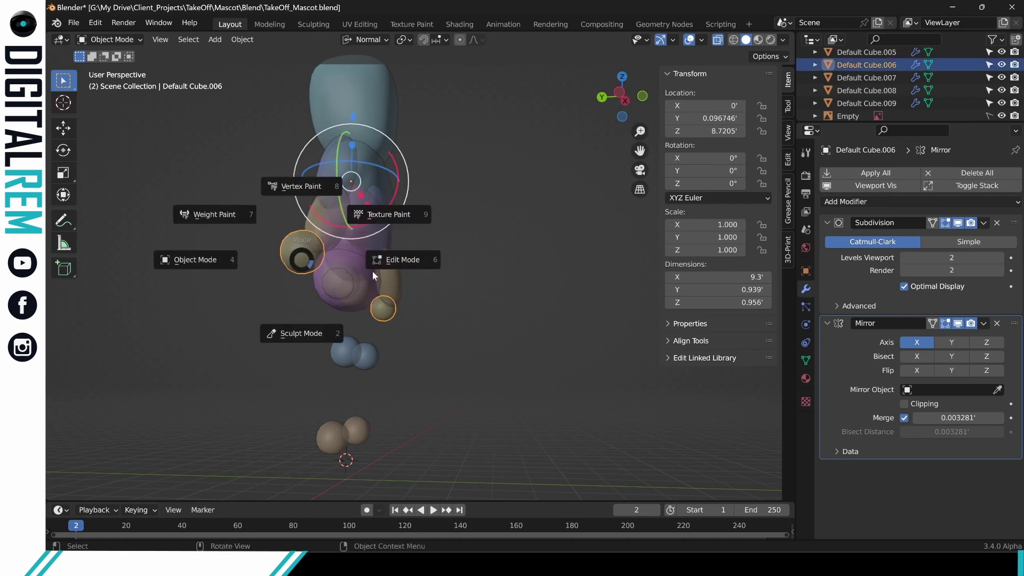
left_click(405, 269)
Select the whole hand mesh and move it -0.224 along the global Y axis.
key("a")
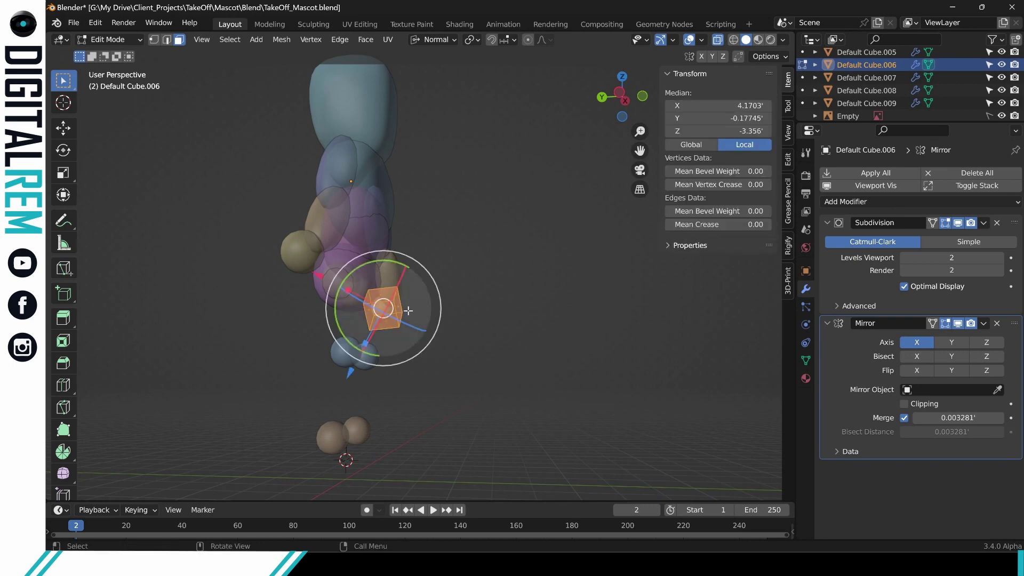
left_click(435, 38)
left_click(419, 78)
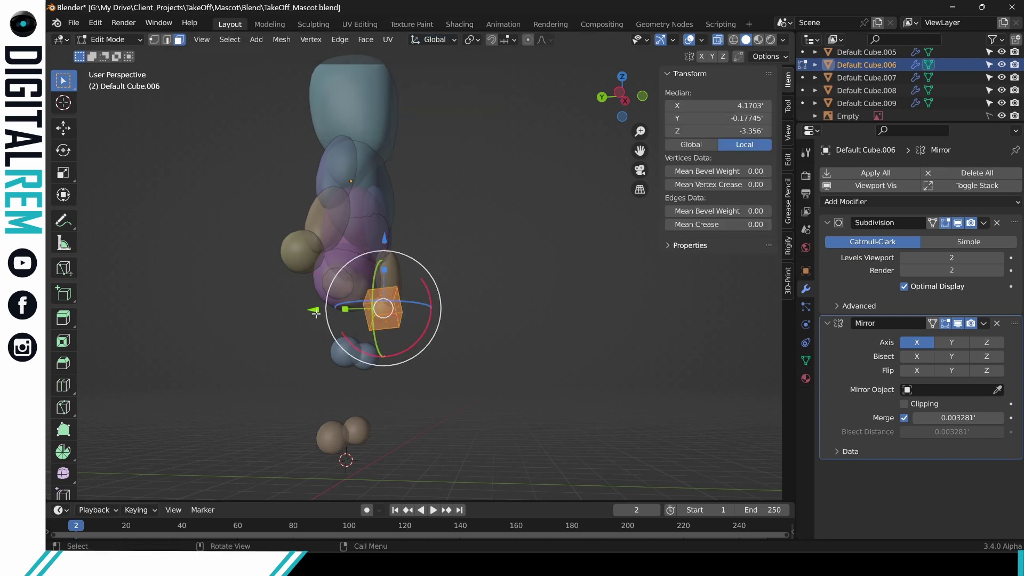
left_click_drag(315, 312, 323, 310)
left_click(528, 216)
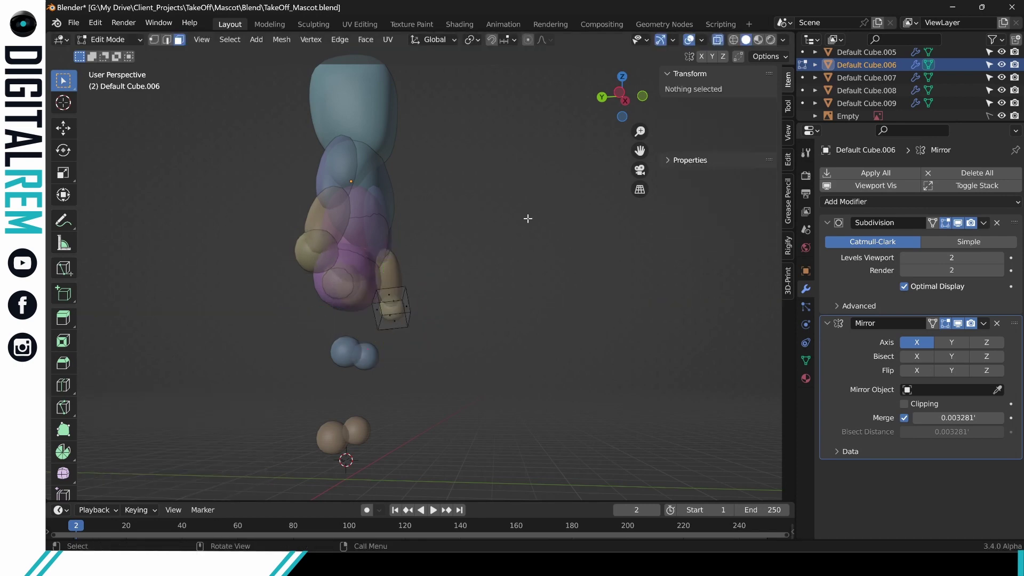
middle_click_drag(528, 216, 536, 170)
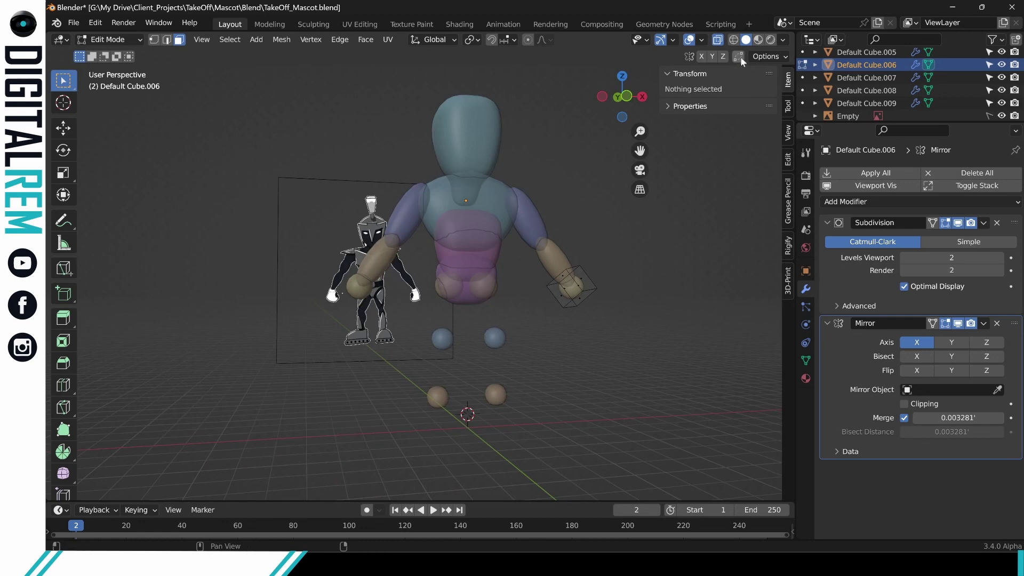
Turn on X-ray at 0.976 opacity and zoom in on the hand beside the reference glove.
middle_click_drag(521, 209, 586, 203)
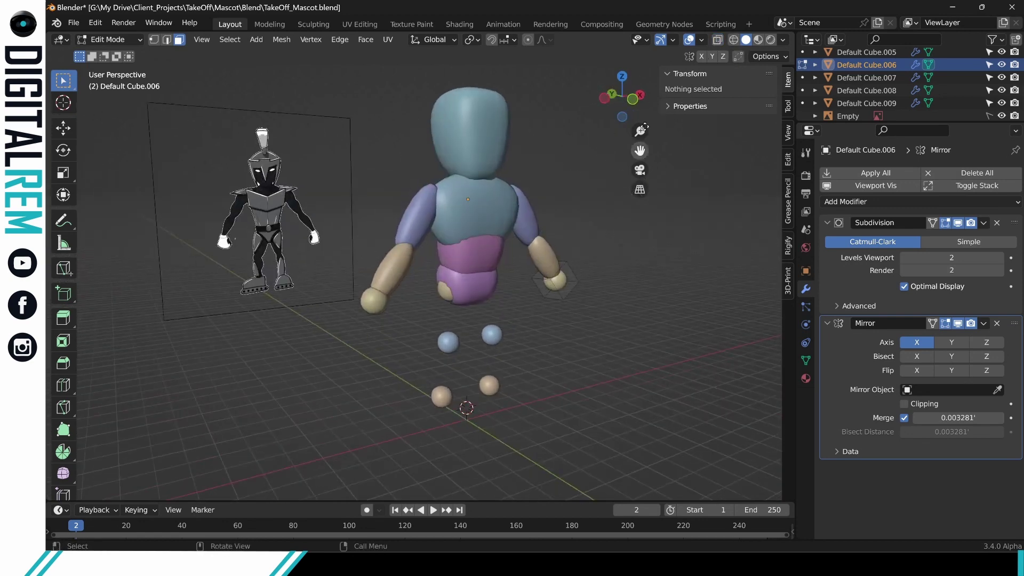
left_click(719, 43)
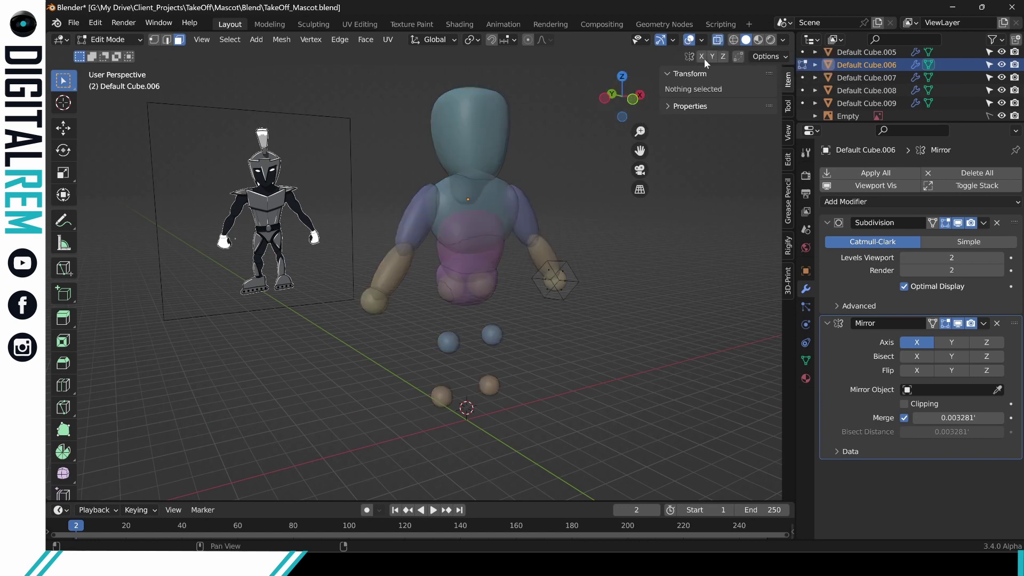
left_click(782, 40)
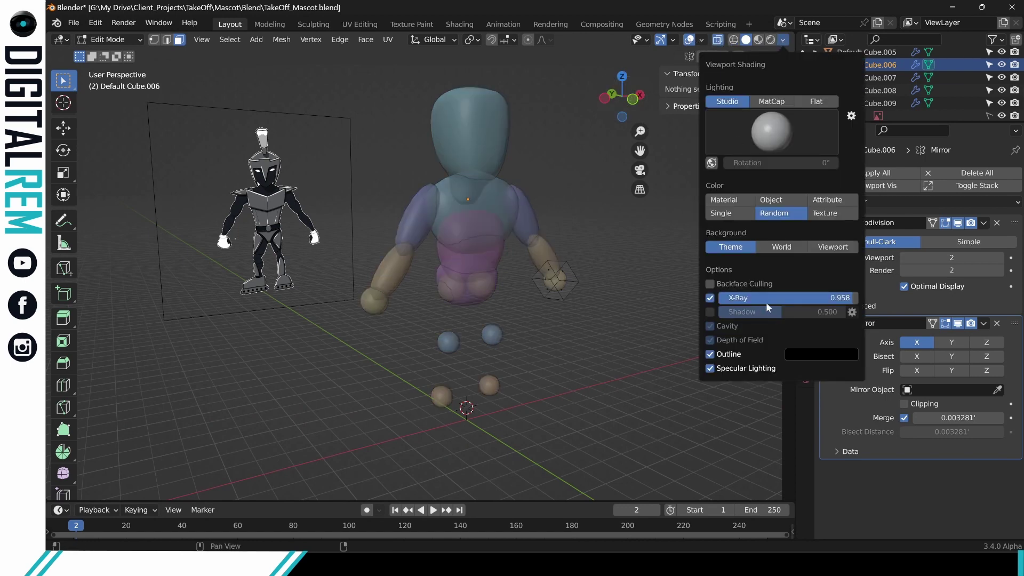
left_click_drag(848, 298, 867, 298)
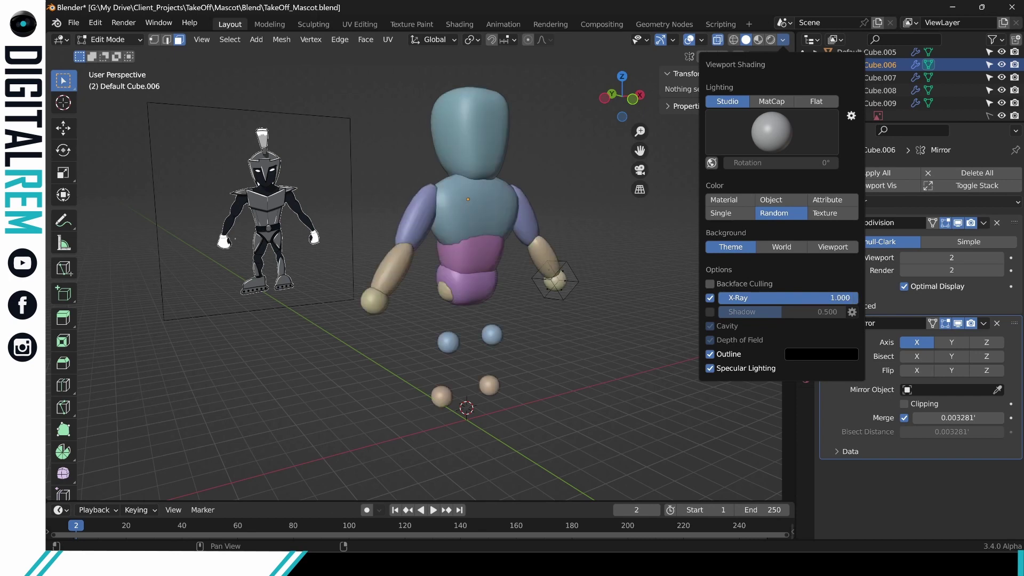
left_click_drag(857, 297, 856, 297)
scroll(501, 264, "up", 4)
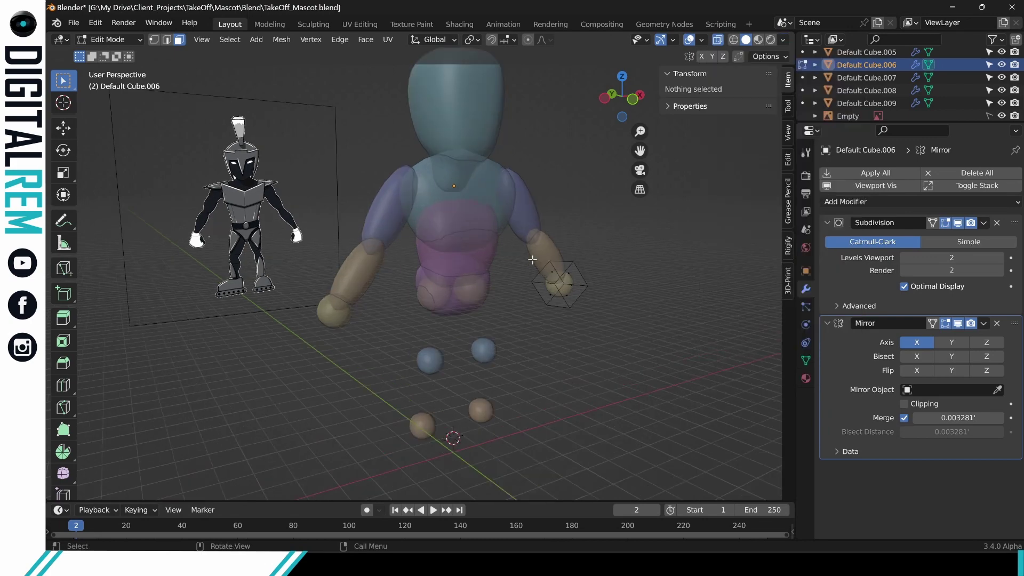
mouse_move(501, 263)
middle_mouse_down()
mouse_move(470, 261)
mouse_move(542, 300)
mouse_move(486, 323)
middle_mouse_up()
scroll(548, 315, "up", 2)
key("ctrl+Tab")
Duplicate the hand piece in Edit Mode and shrink the copy by -0.448.
left_click(437, 312)
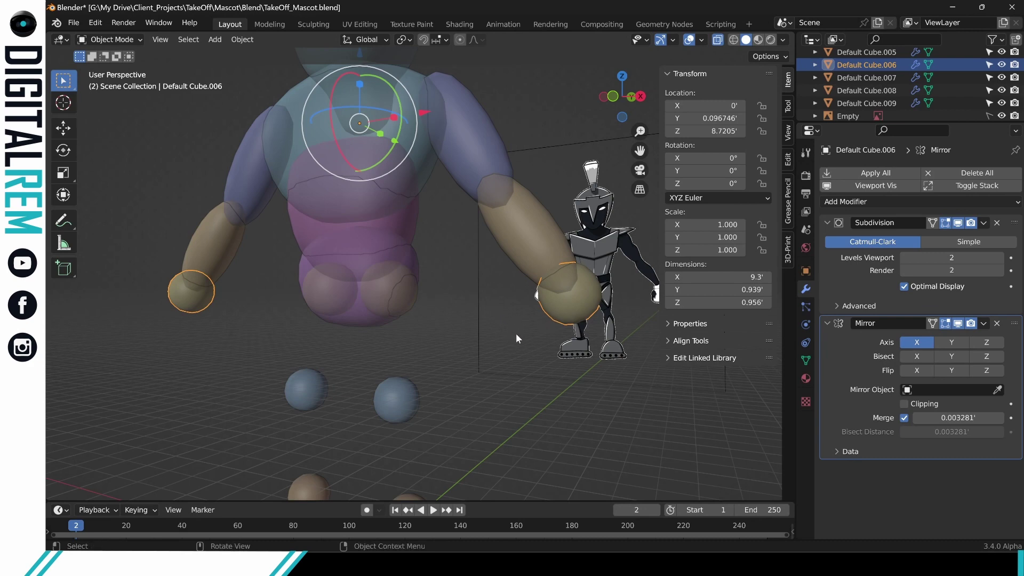
key("ctrl+Tab")
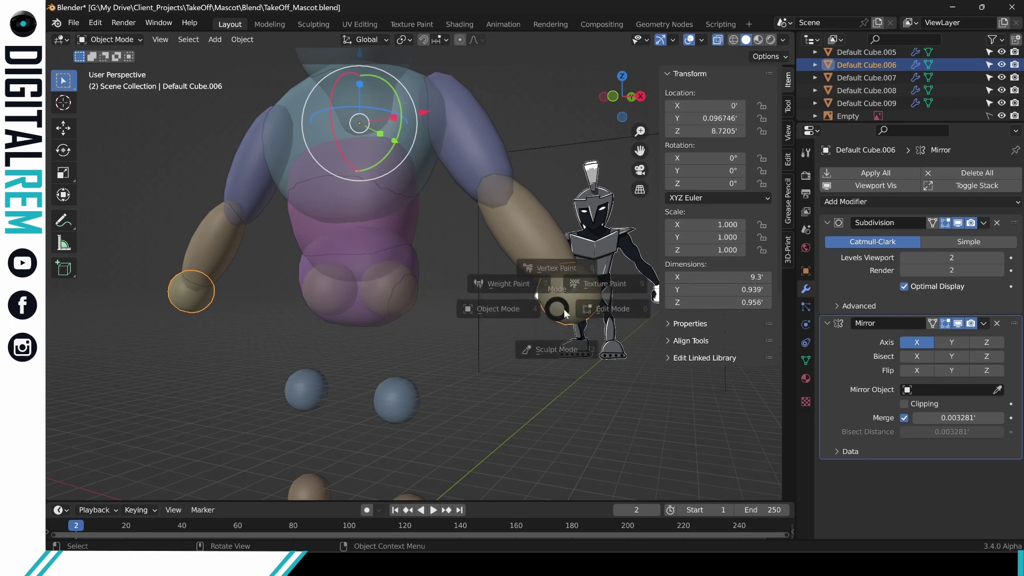
left_click(645, 315)
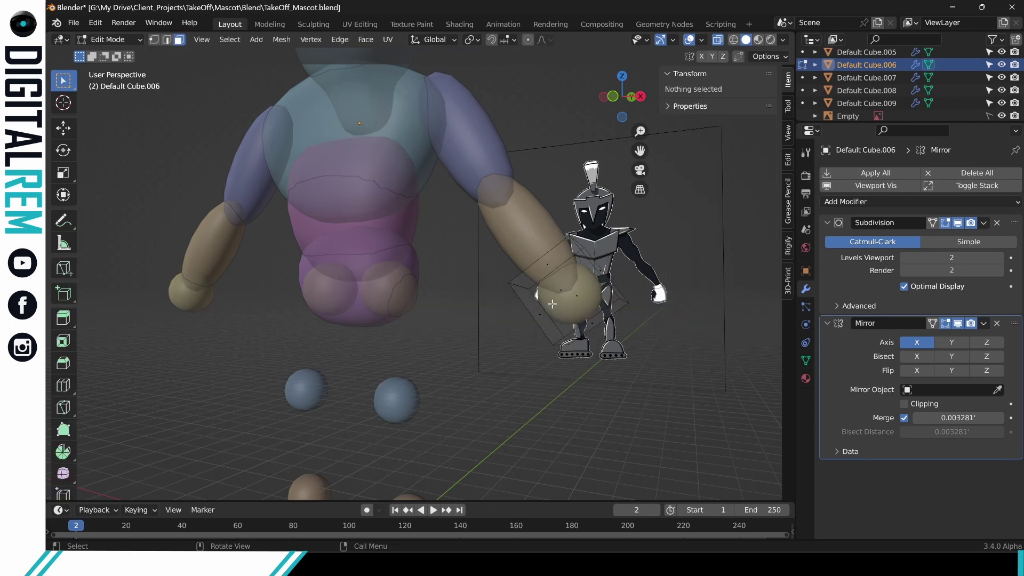
key("l")
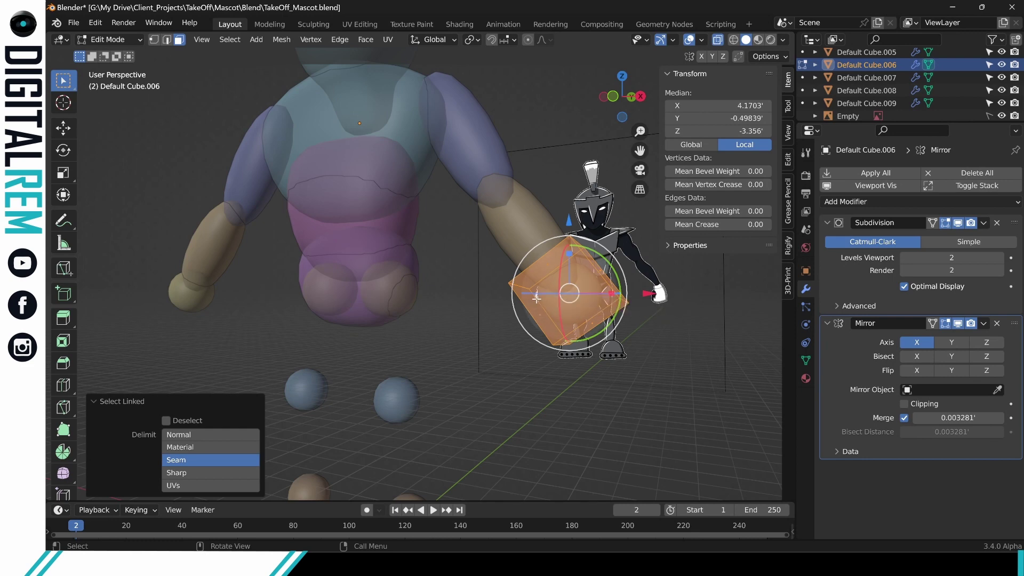
key("shift+d")
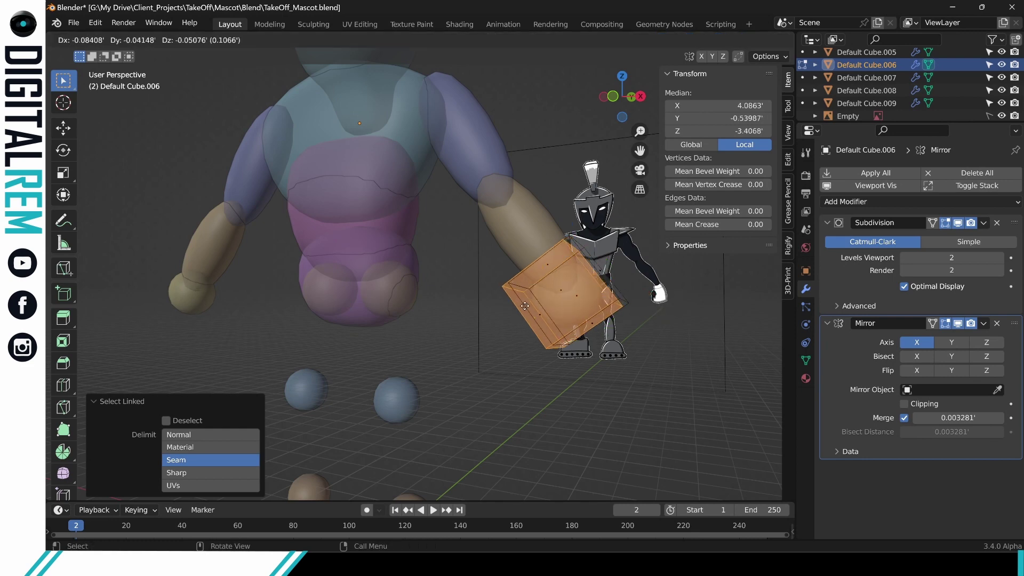
left_click(518, 321)
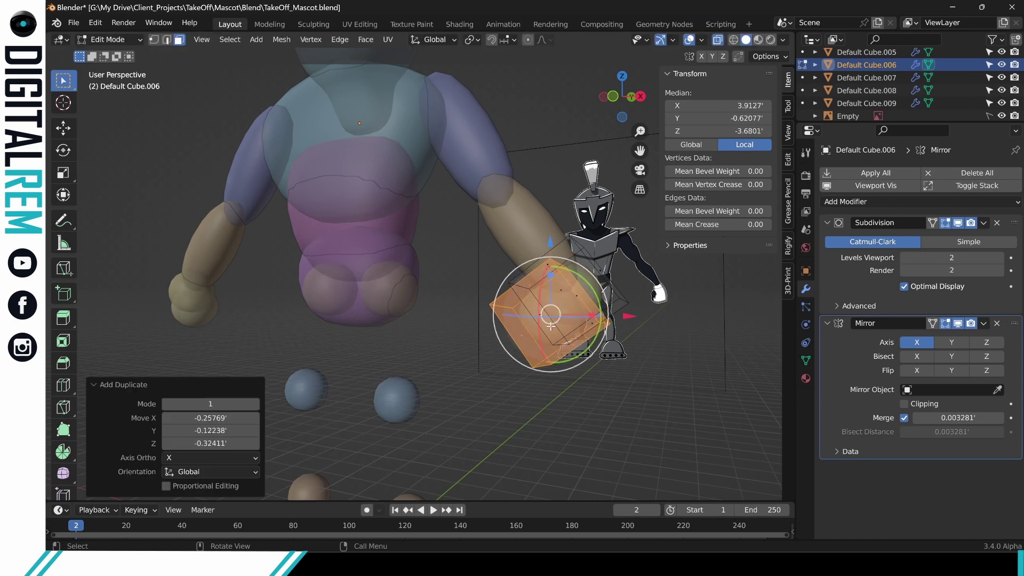
key("s")
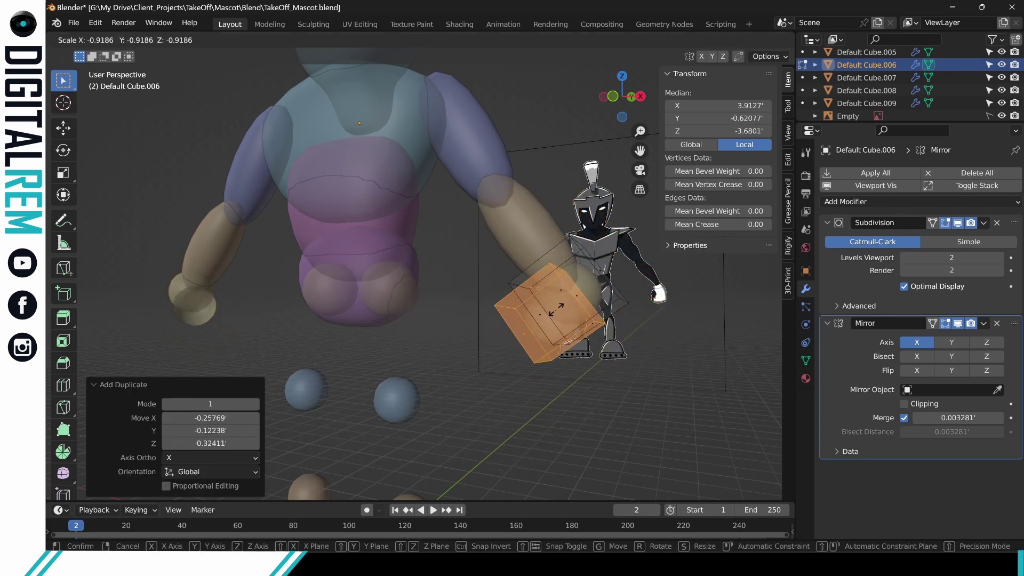
left_click(553, 312)
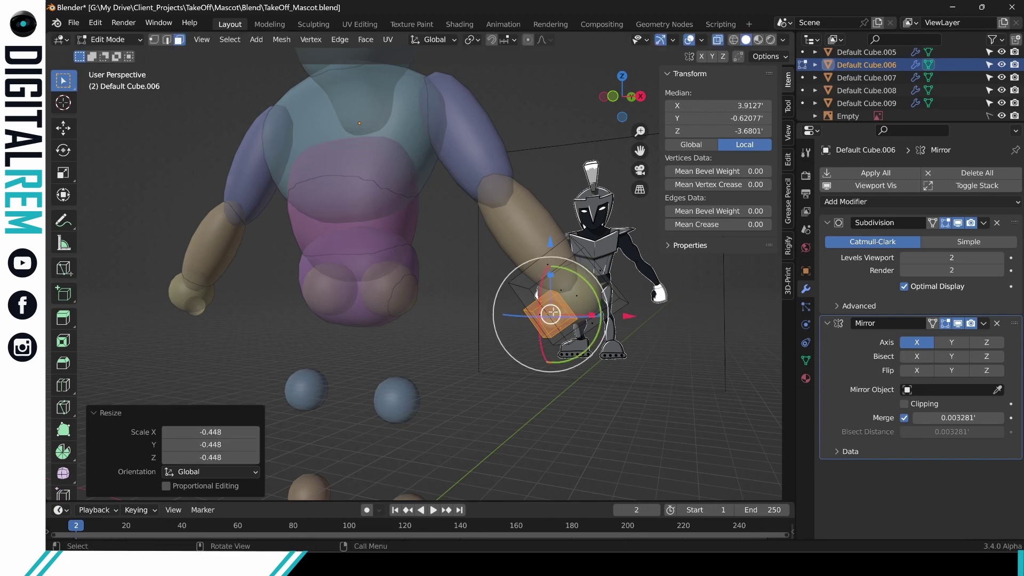
Slide the duplicated piece left and right along X into position.
middle_click_drag(552, 311, 582, 335)
left_click_drag(582, 335, 535, 336)
middle_click_drag(536, 335, 509, 374)
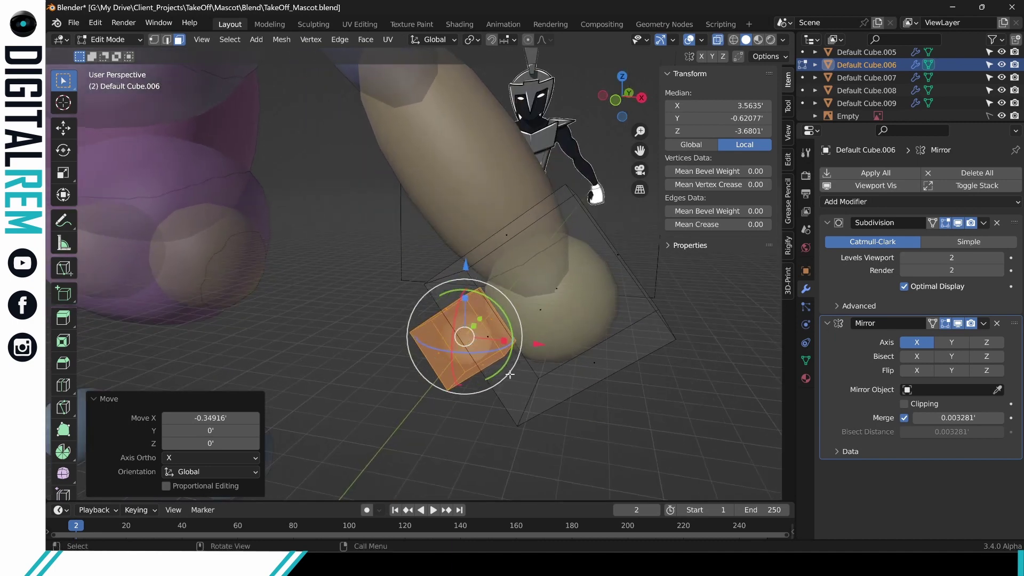
left_click_drag(537, 348, 562, 344)
middle_click_drag(562, 344, 551, 317)
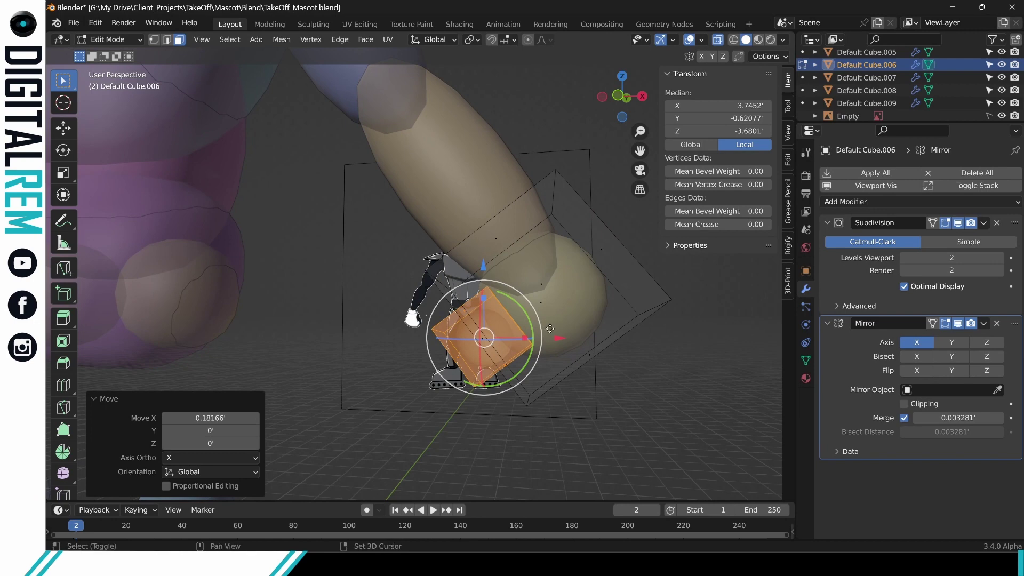
Move another copy below the hand, scale it to 0.646 and reposition it.
key("g")
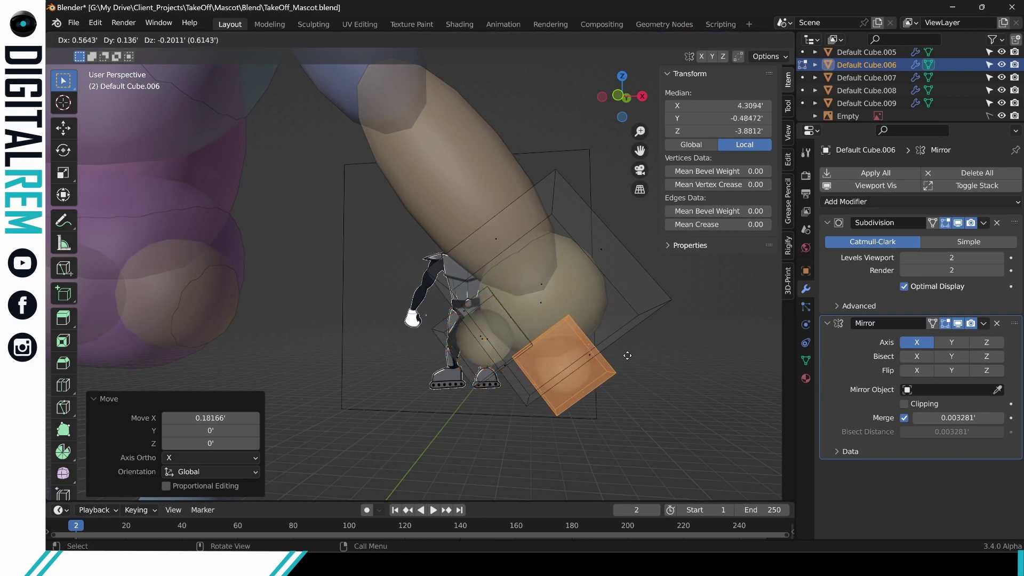
left_click(628, 355)
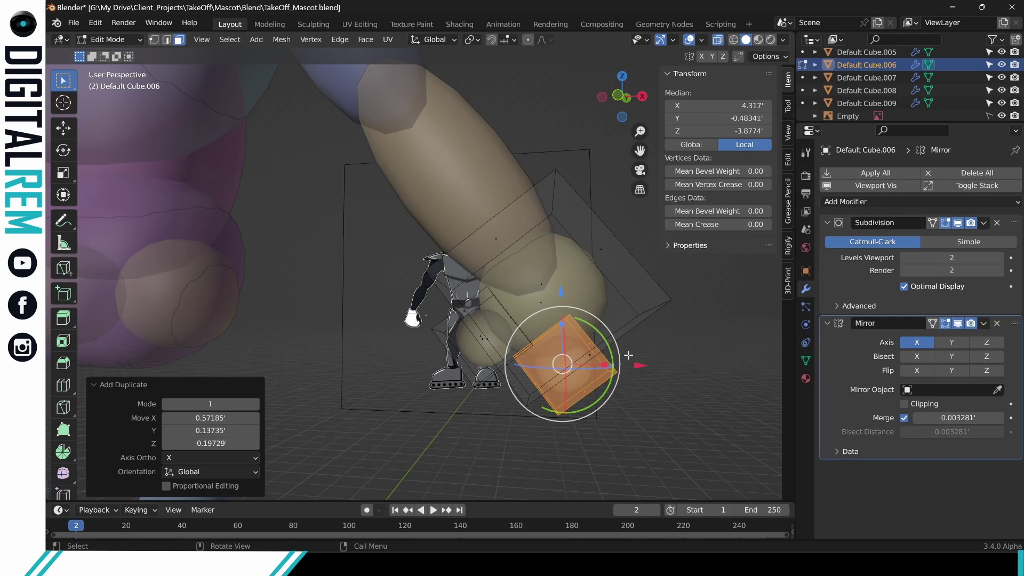
key("s")
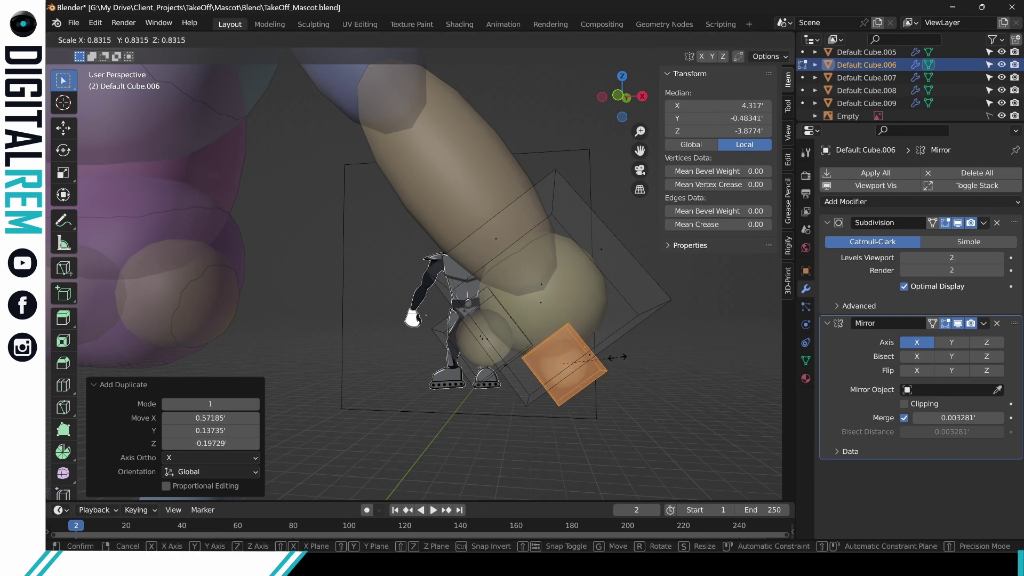
left_click(586, 361)
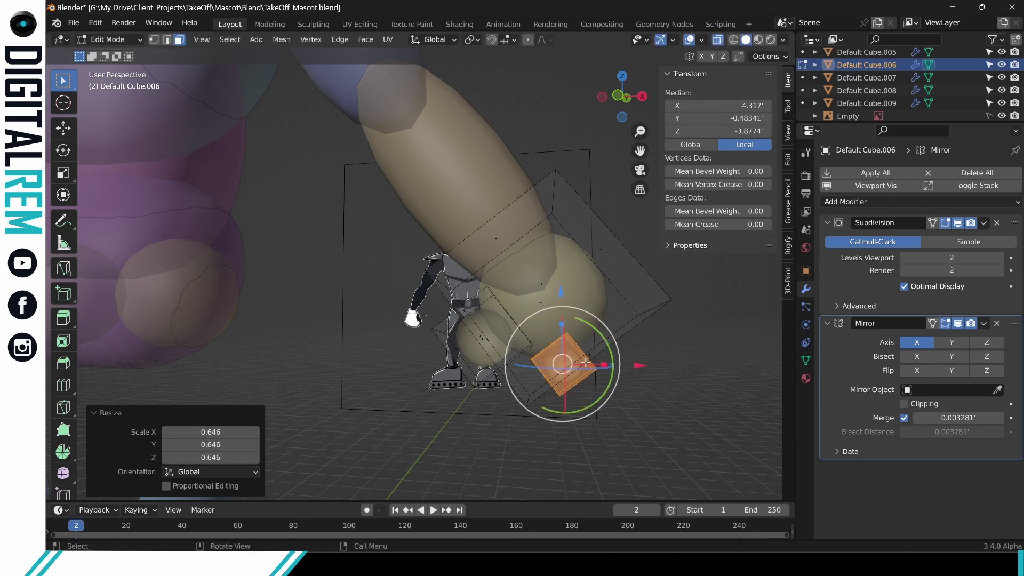
key("g")
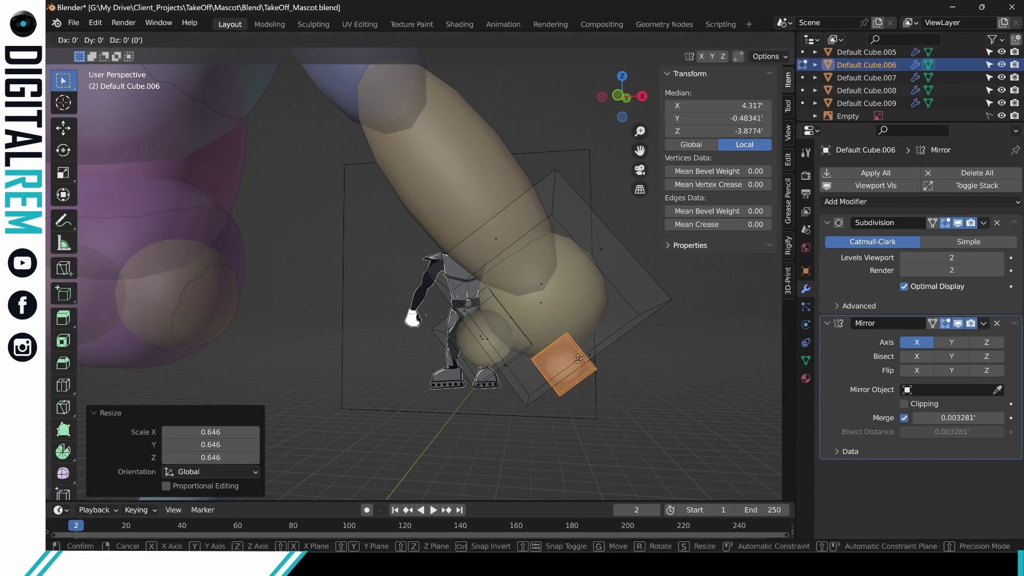
left_click(572, 355)
middle_click_drag(572, 355, 352, 330)
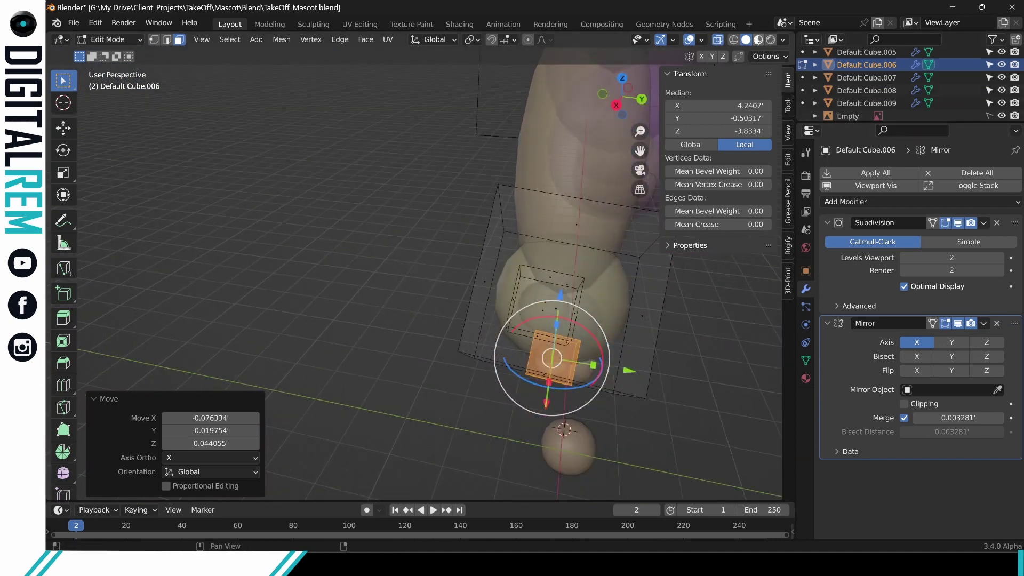
Switch back to solid shading and nudge the piece slightly along Y.
left_click(719, 41)
middle_click_drag(532, 267, 548, 197)
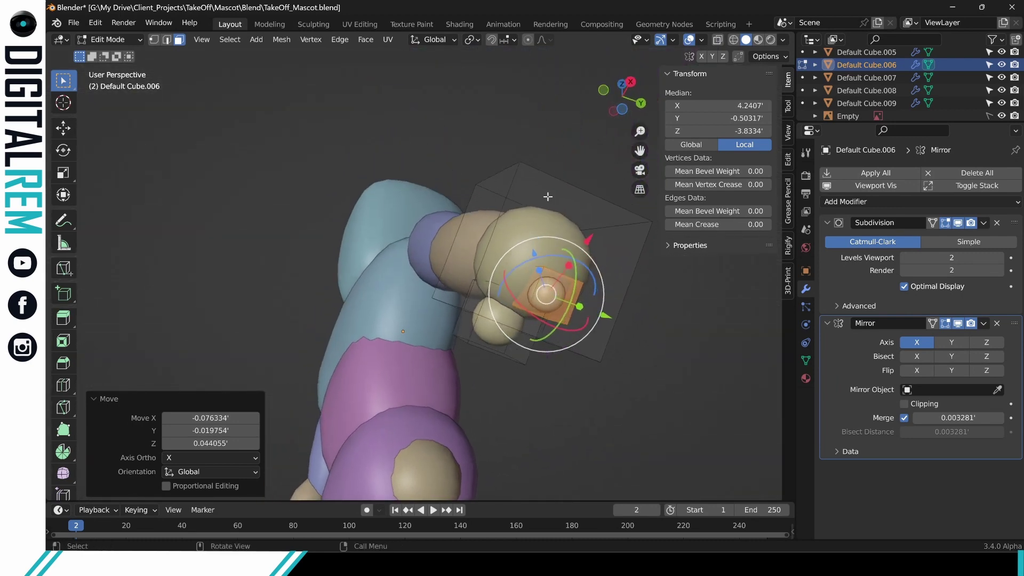
middle_click_drag(605, 323, 613, 295)
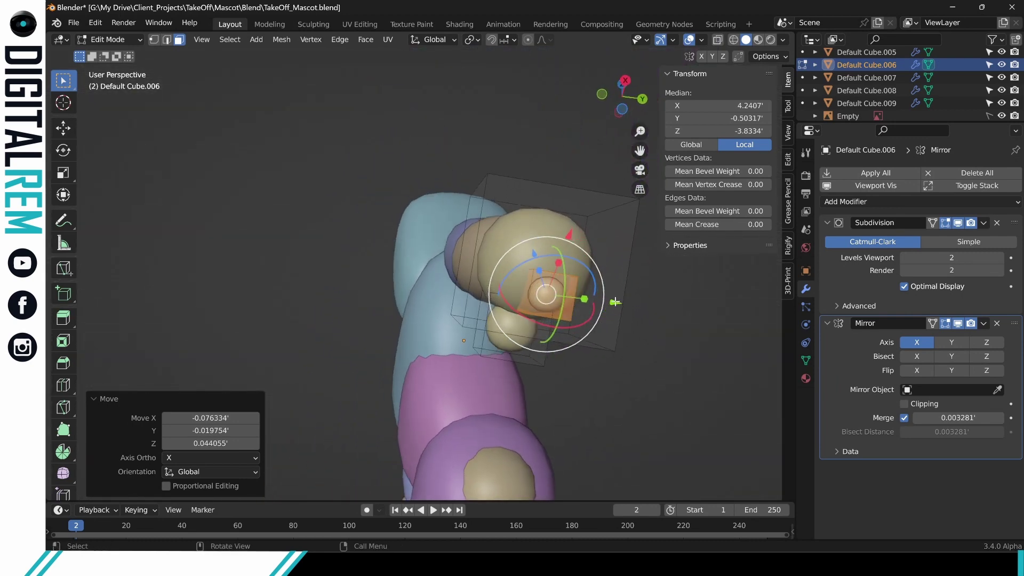
left_click_drag(615, 302, 609, 305)
middle_click_drag(610, 305, 599, 374)
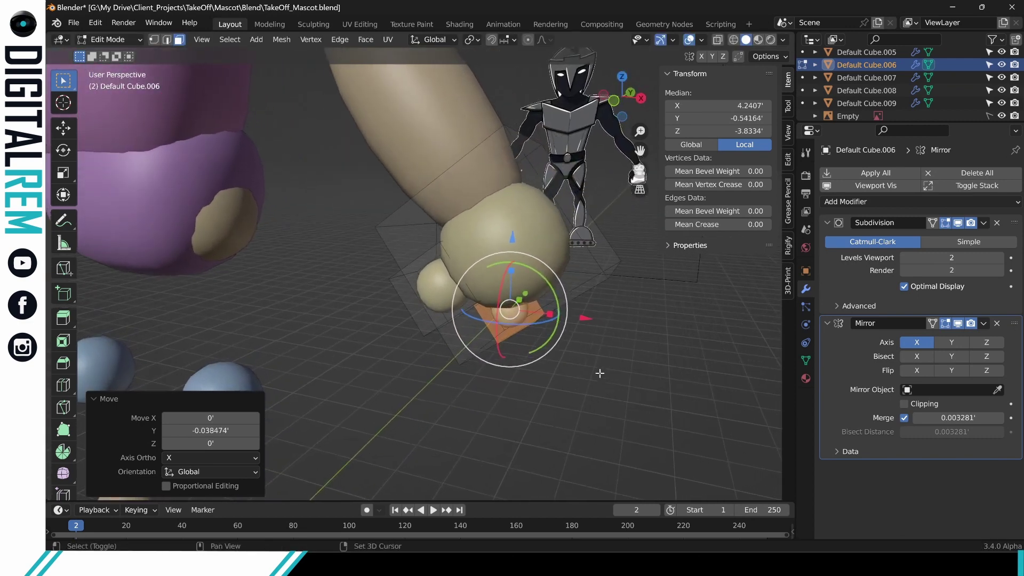
Duplicate the knuckle piece, shift it 0.1232 along X and raise it 0.020663 along Z.
key("shift+d")
left_click(536, 285)
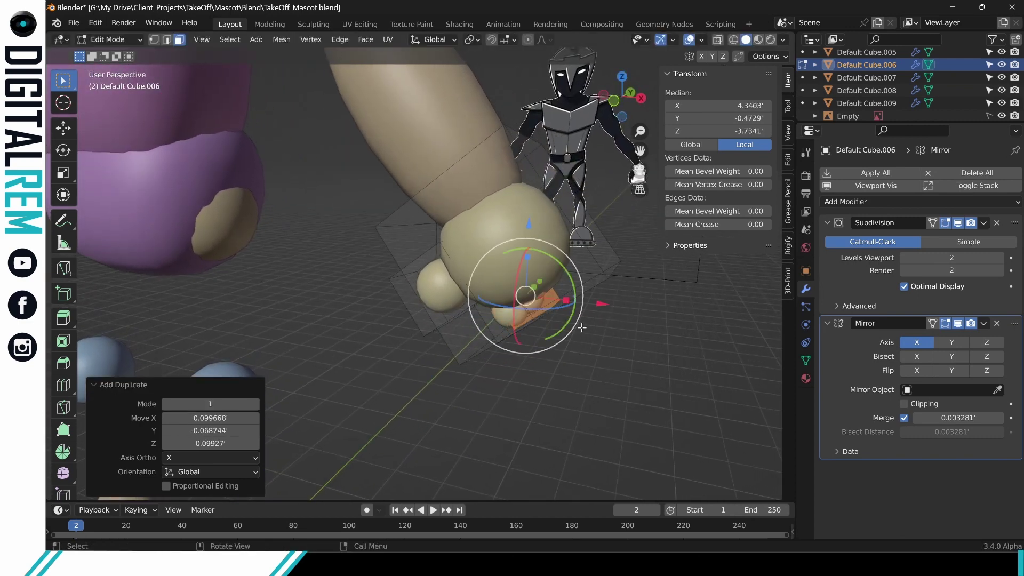
middle_click_drag(535, 285, 592, 291)
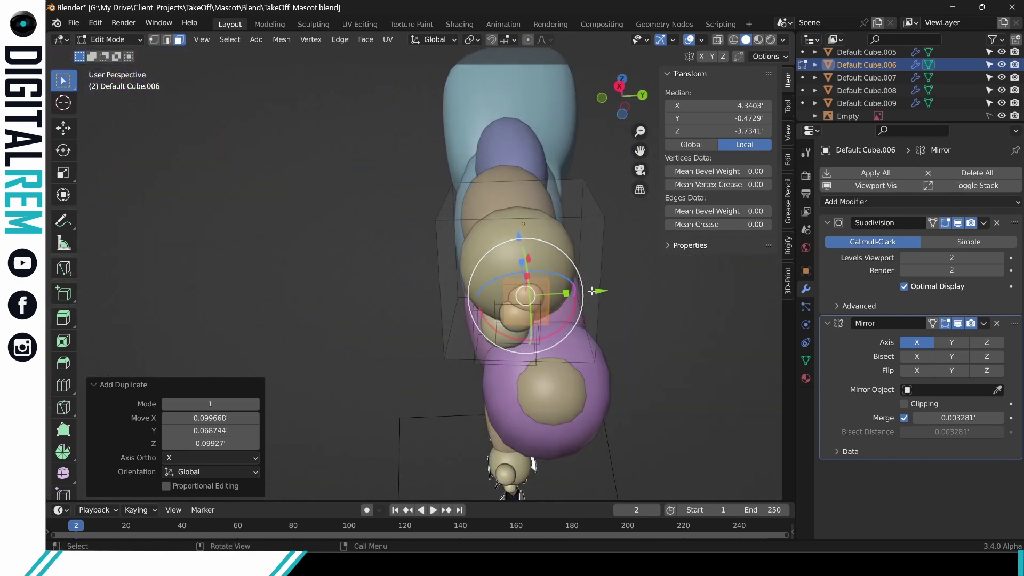
left_click_drag(600, 293, 587, 296)
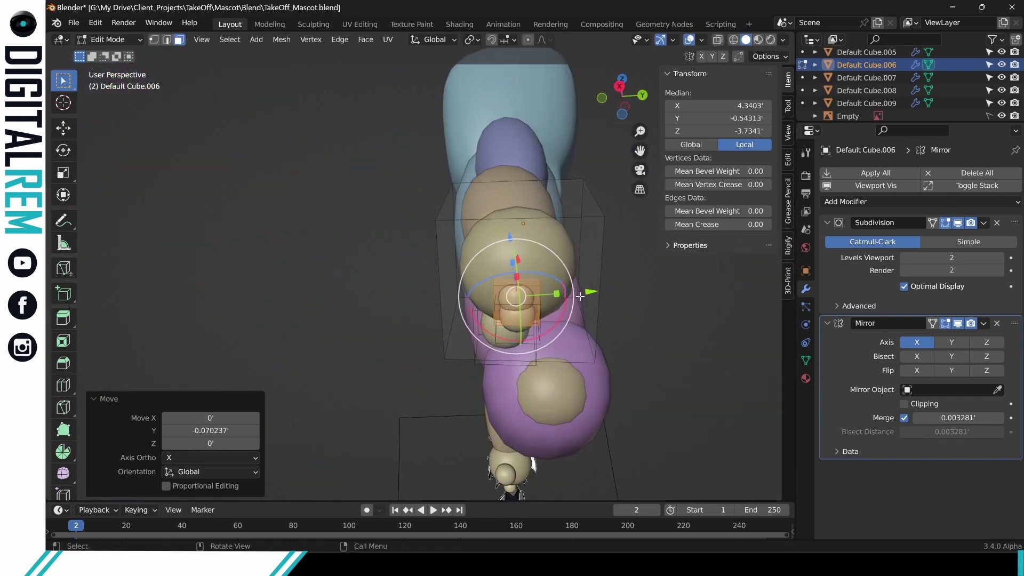
middle_click_drag(586, 296, 671, 313)
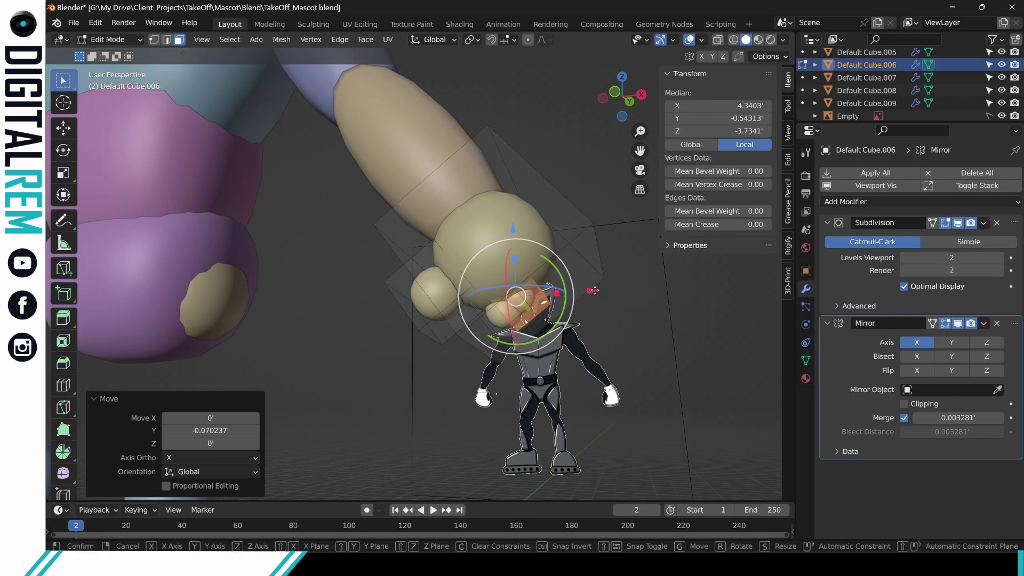
left_click_drag(590, 288, 607, 290)
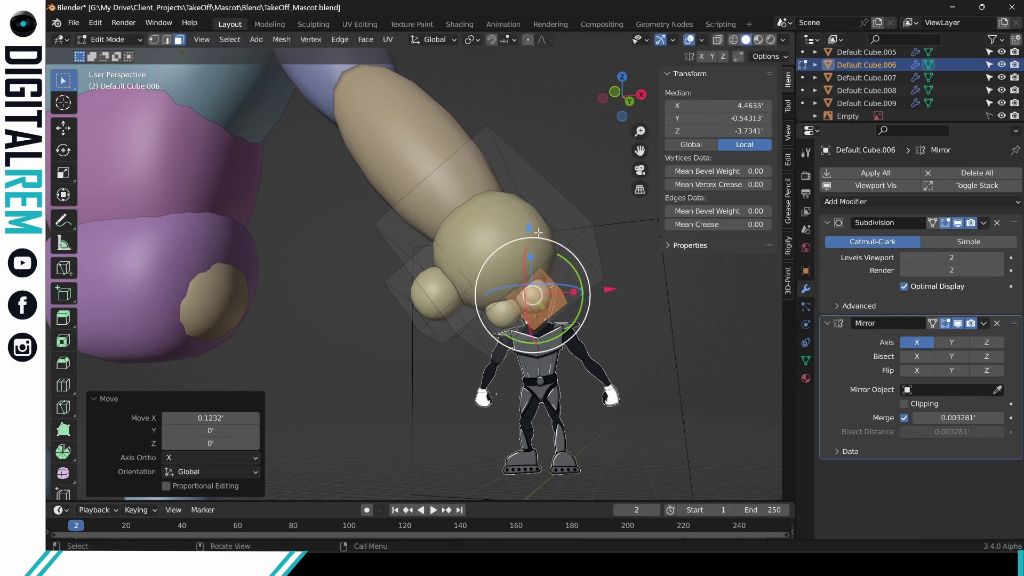
left_click_drag(529, 227, 530, 220)
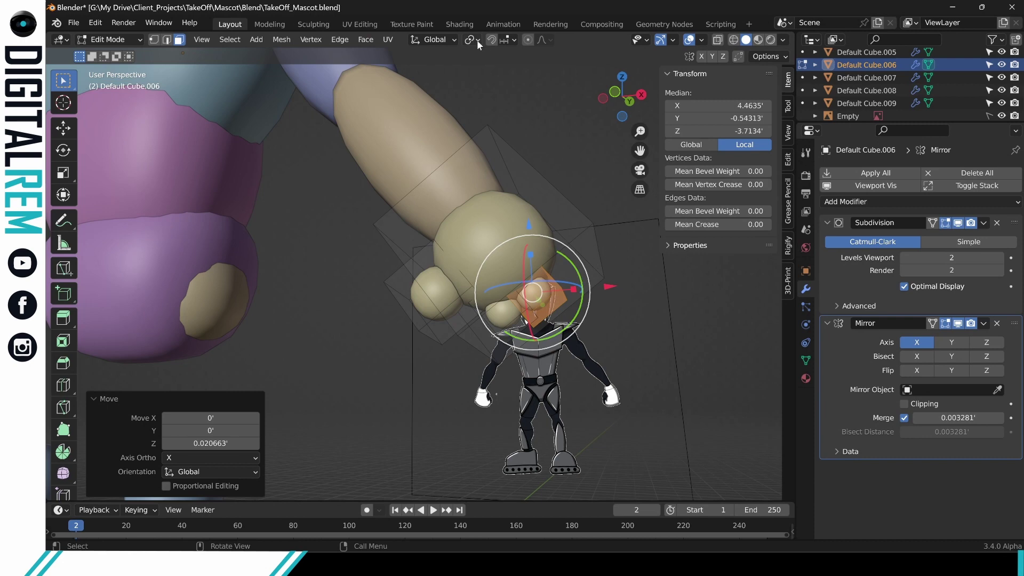
Set snapping to Face Nearest and try placing a knuckle copy, then undo it.
left_click(498, 41)
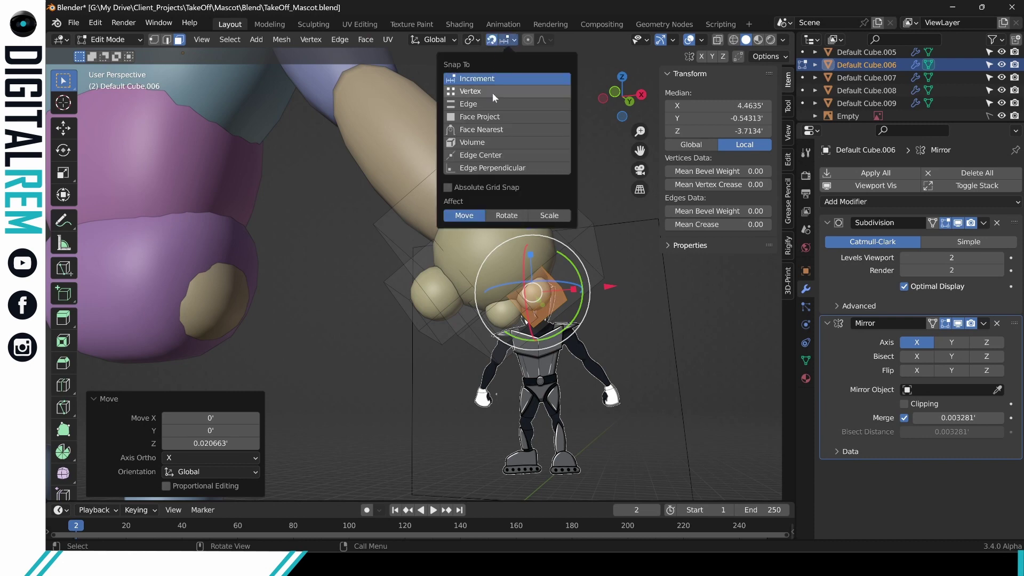
left_click(496, 131)
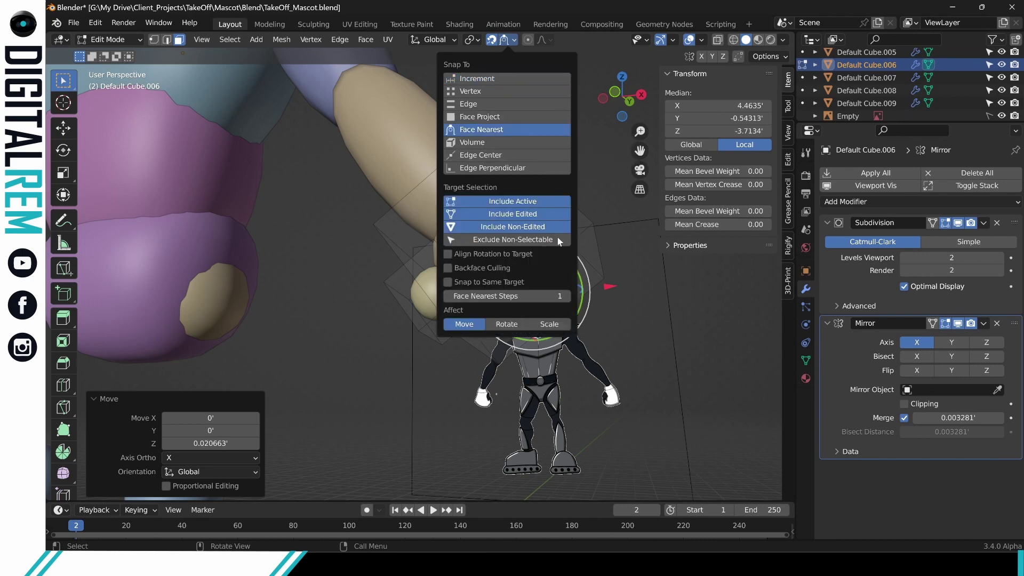
key("g")
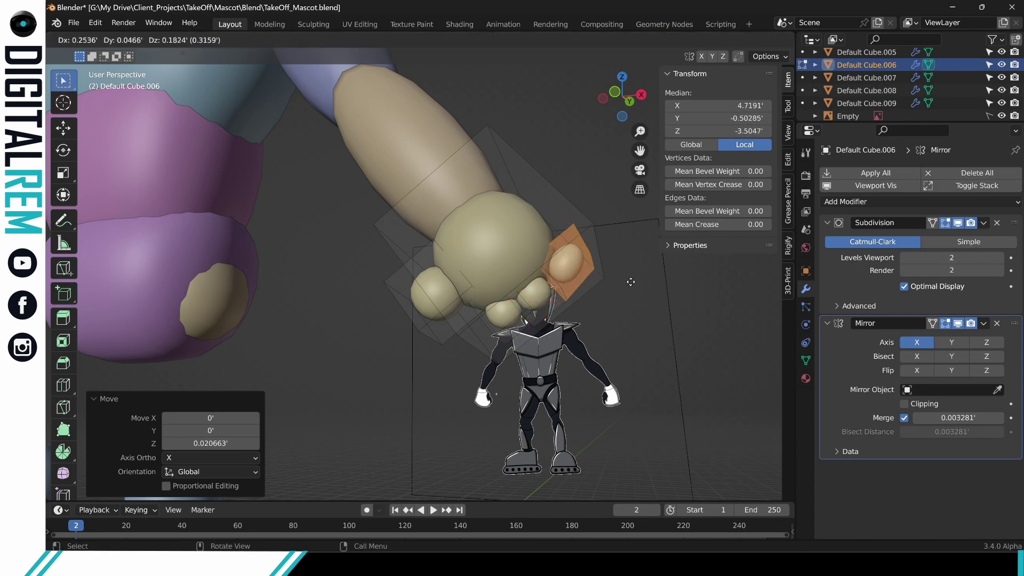
left_click(615, 287)
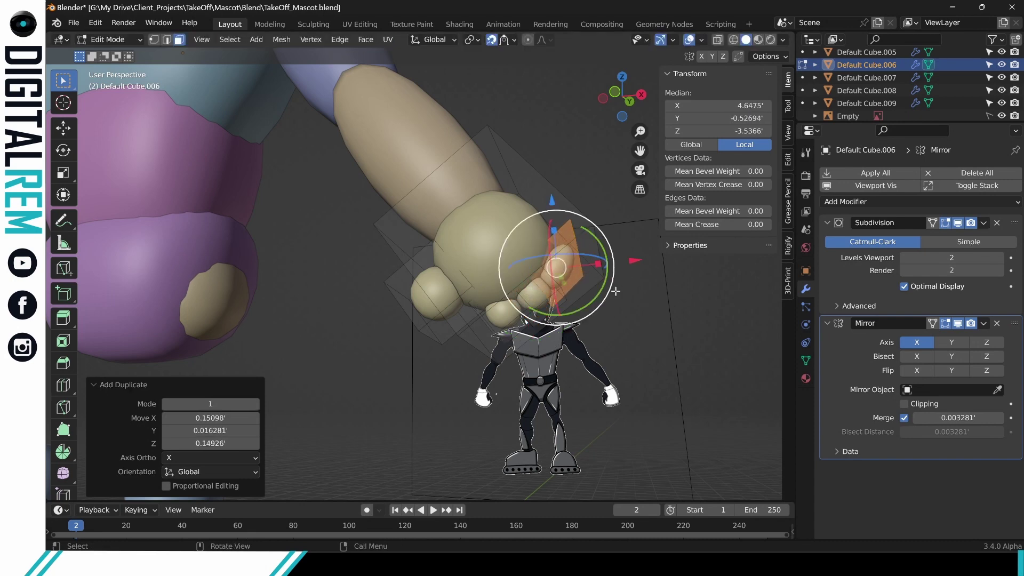
key("ctrl+z")
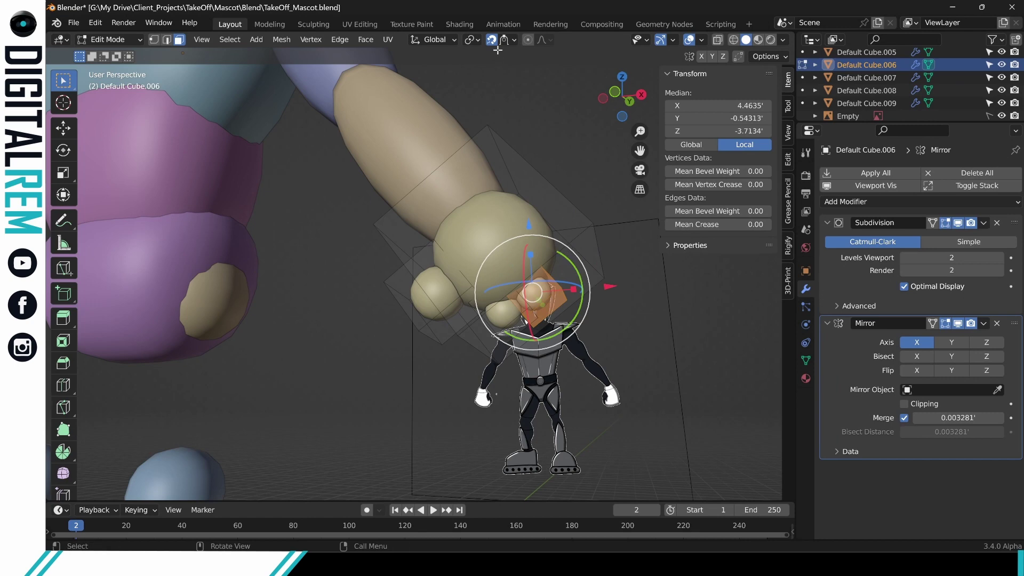
Switch snapping to Face Project and reposition the knuckle piece on the hand.
left_click(504, 38)
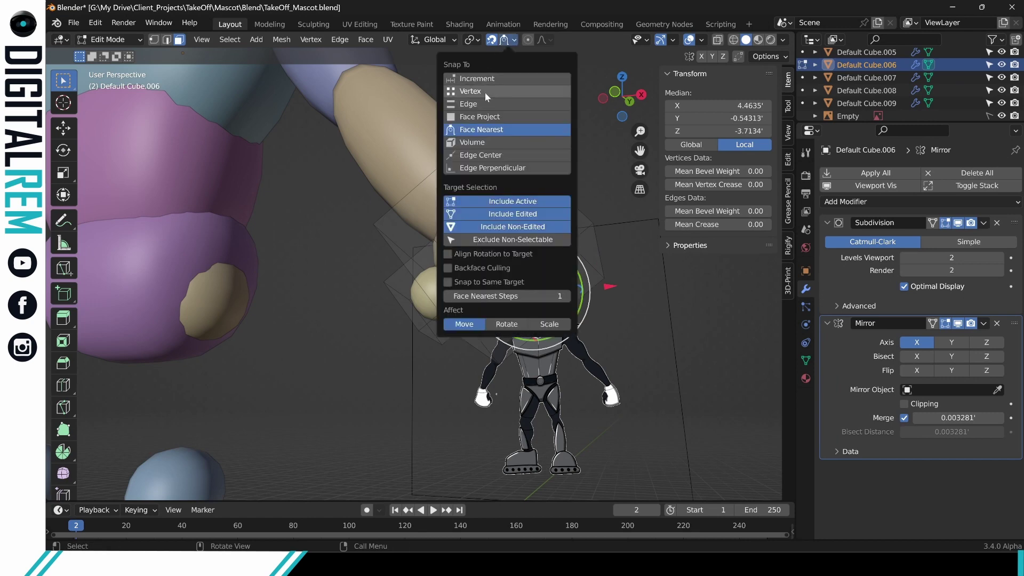
left_click(489, 121)
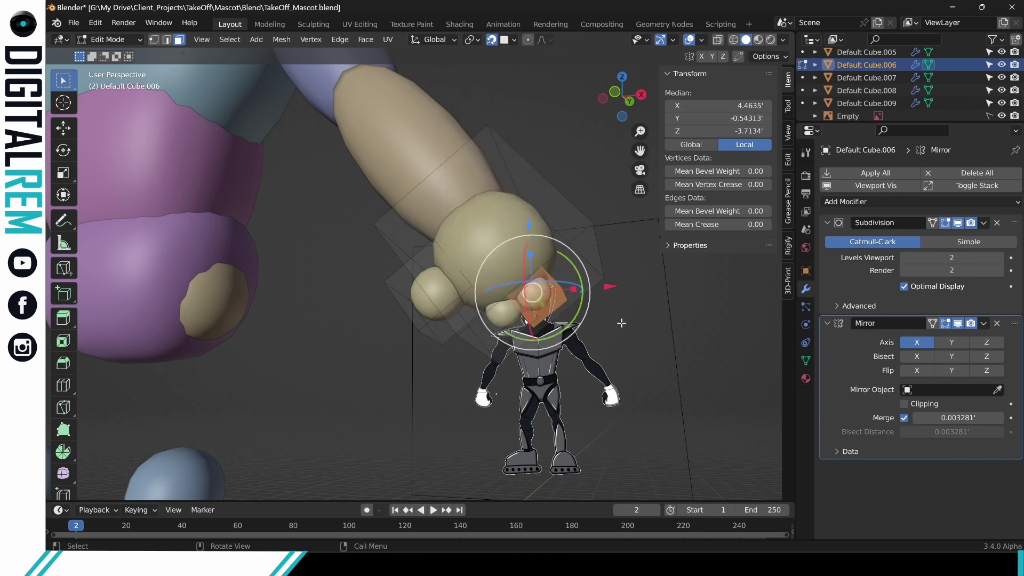
key("g")
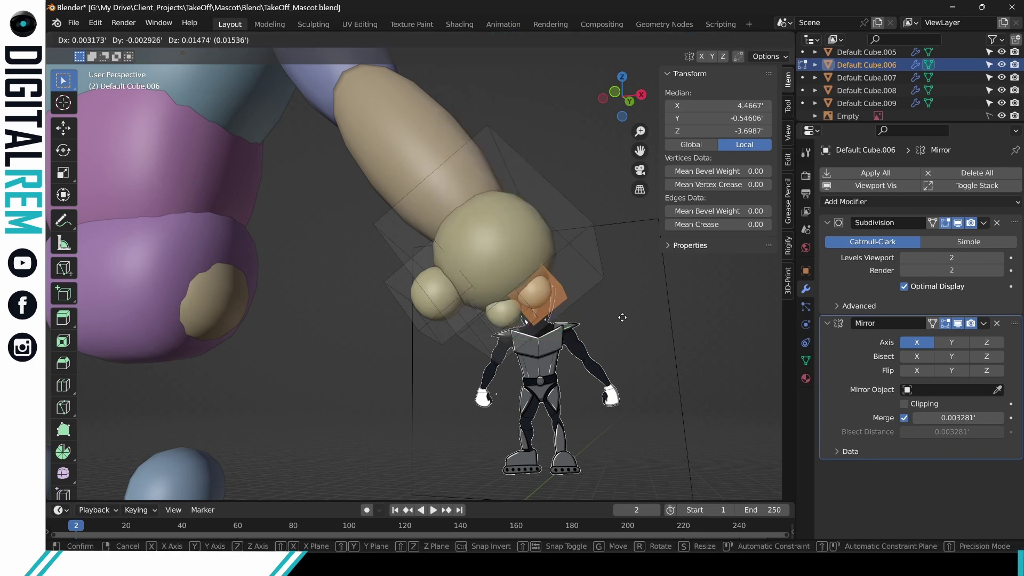
left_click(624, 318)
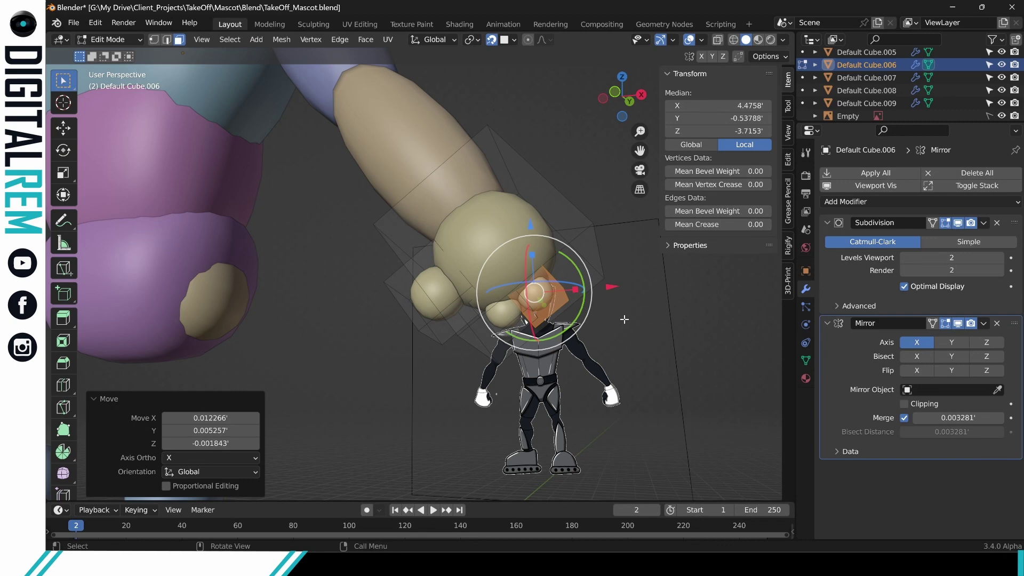
Place another knuckle copy offset 0.17719 X and 0.20085 Z on the hand.
key("g")
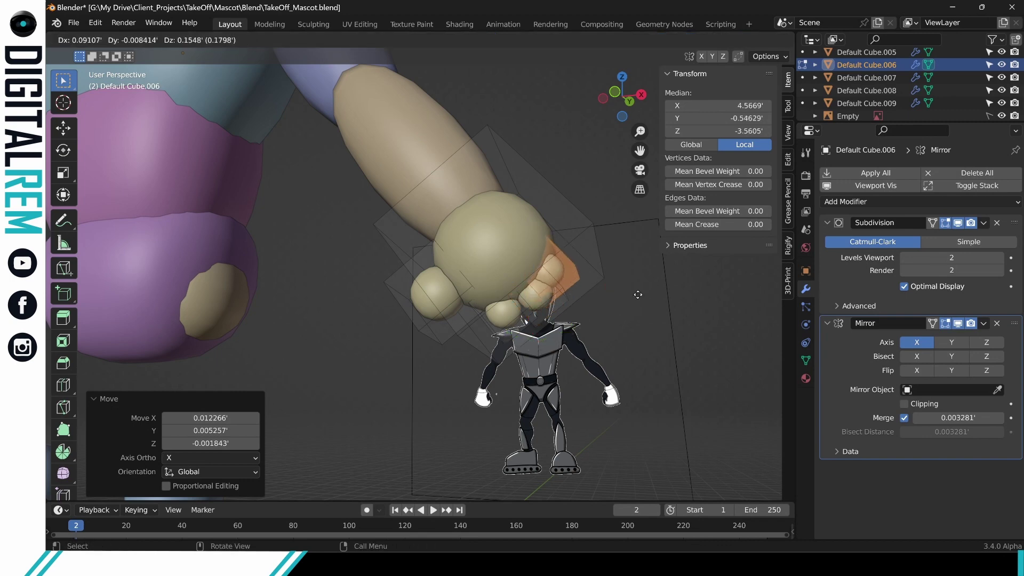
left_click(639, 293)
scroll(608, 300, "up", 3)
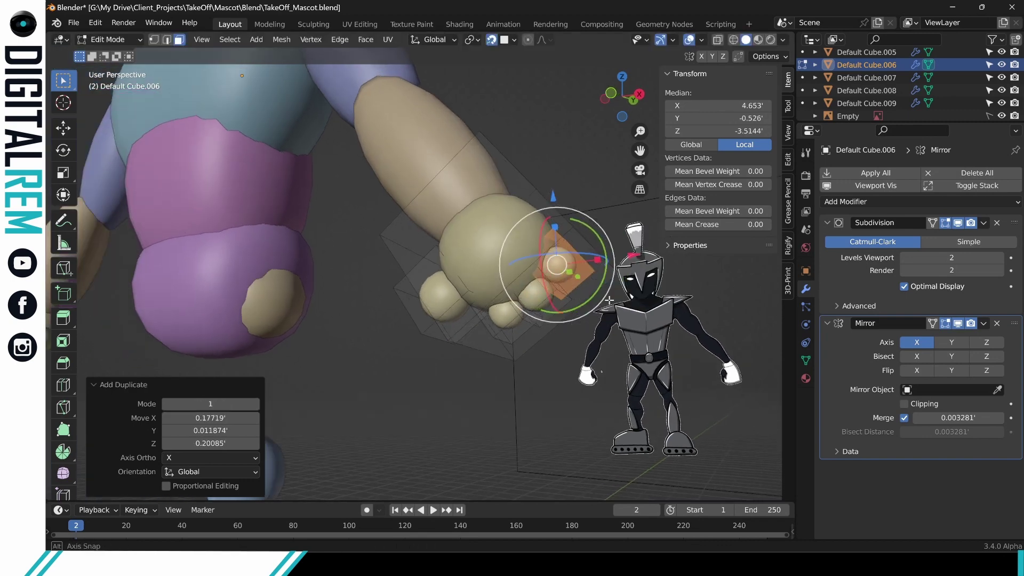
middle_click_drag(609, 300, 640, 280)
key("ctrl+z")
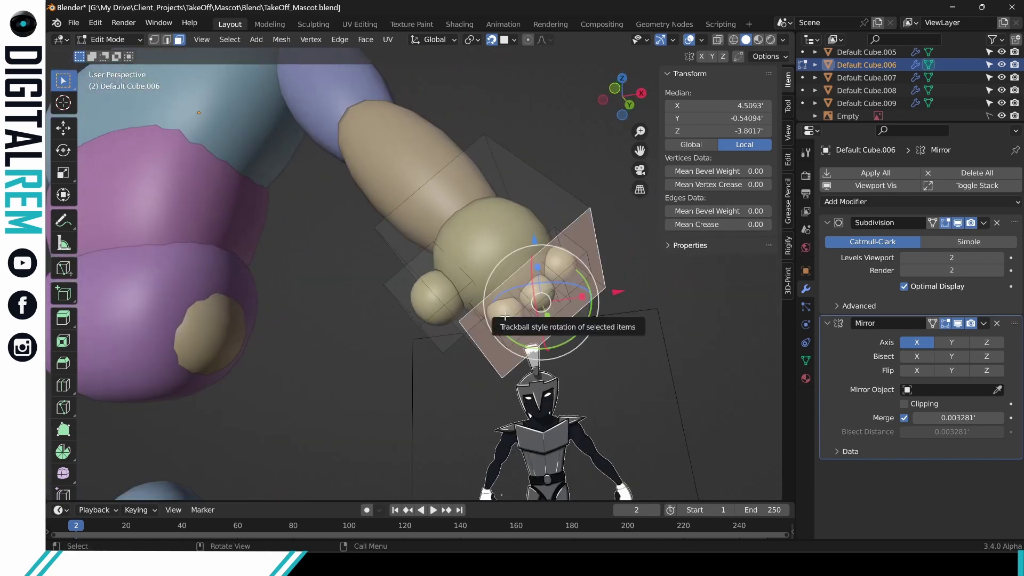
left_click(414, 372)
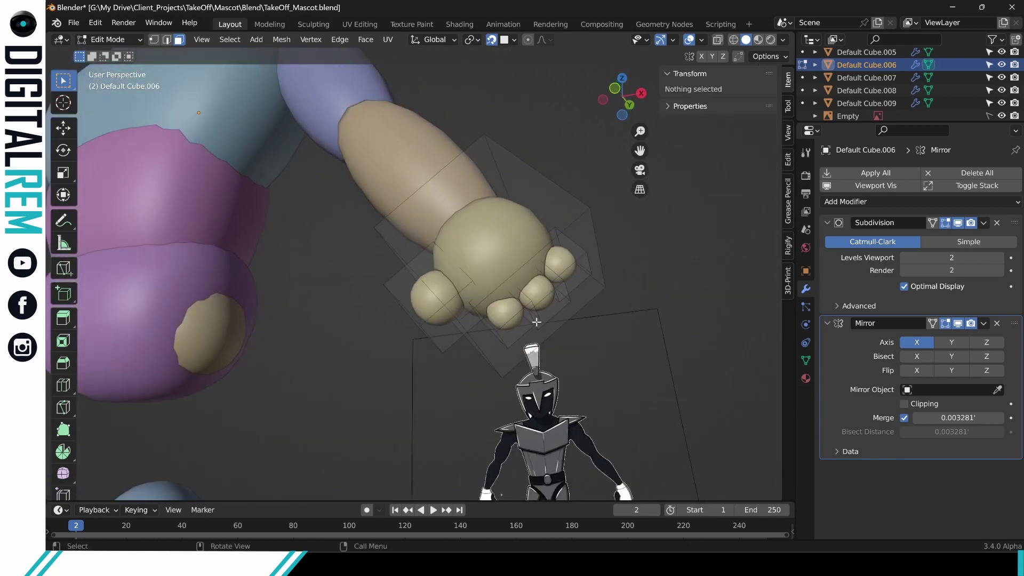
Try selecting hand-cage pieces and the palm face, ending in vertex select mode.
key("l")
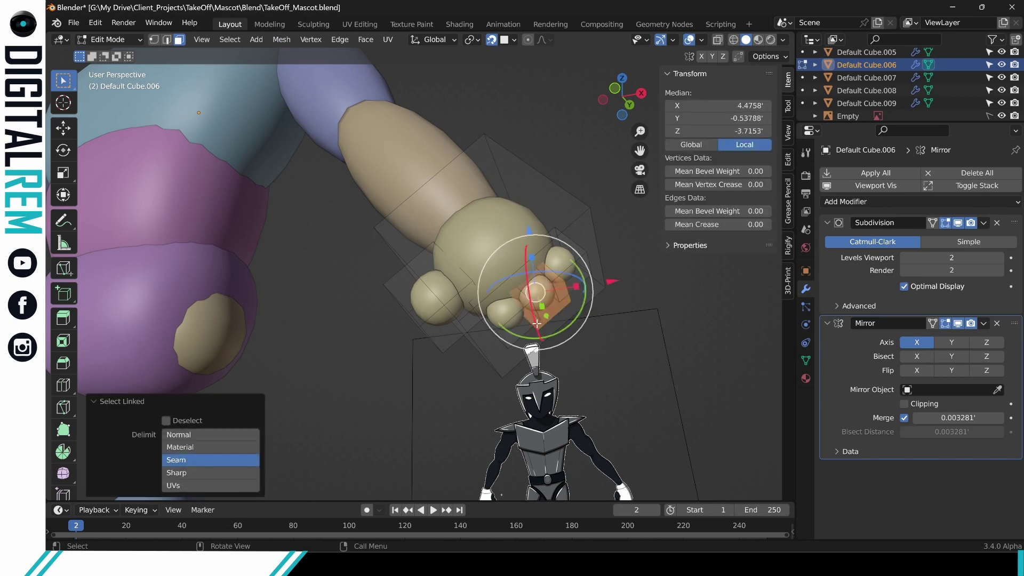
left_click(486, 323)
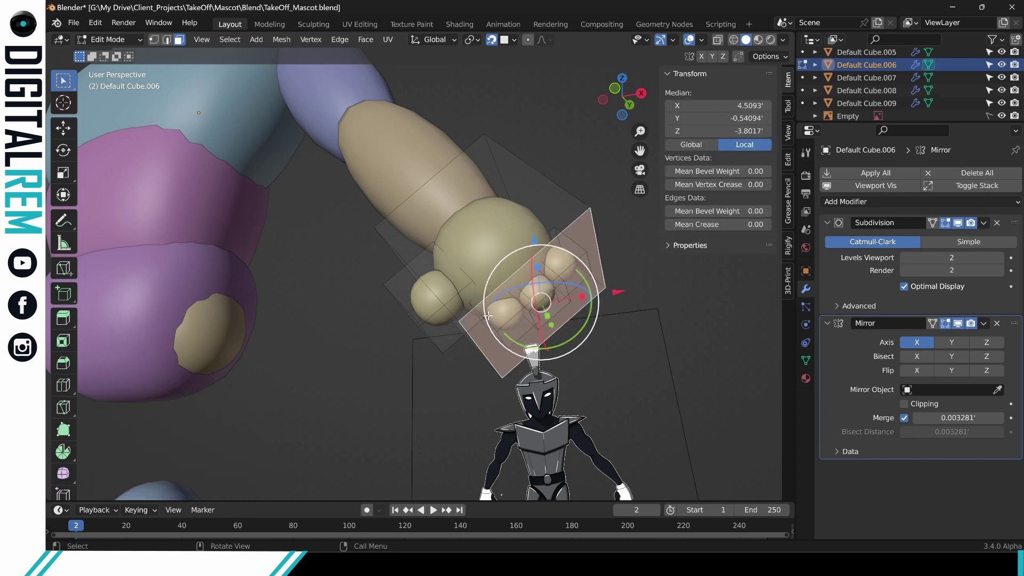
middle_click_drag(477, 307, 464, 314)
key("alt+a")
key("l")
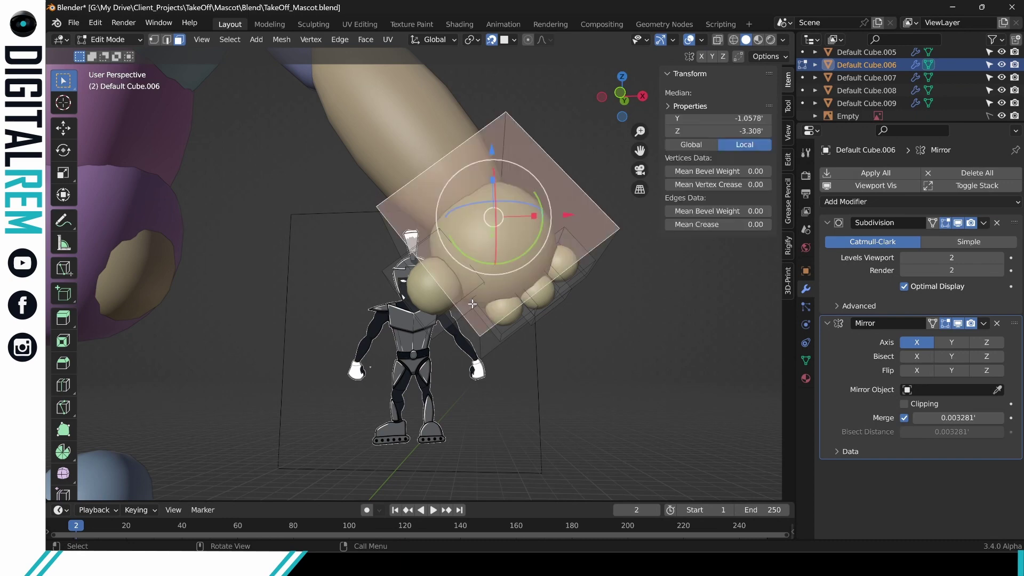
left_click(492, 327)
scroll(497, 331, "up", 2)
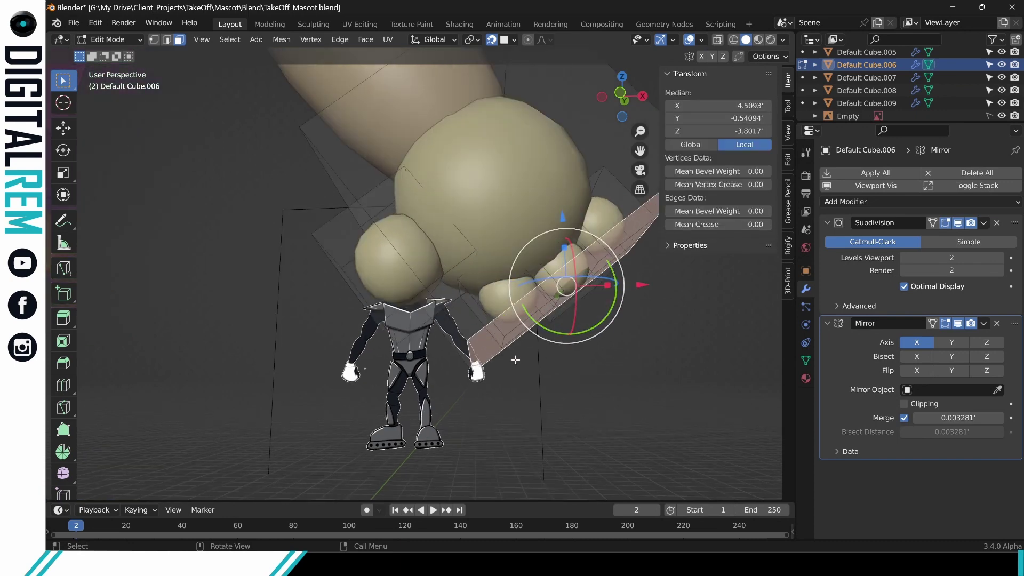
left_click(508, 350)
left_click(507, 344)
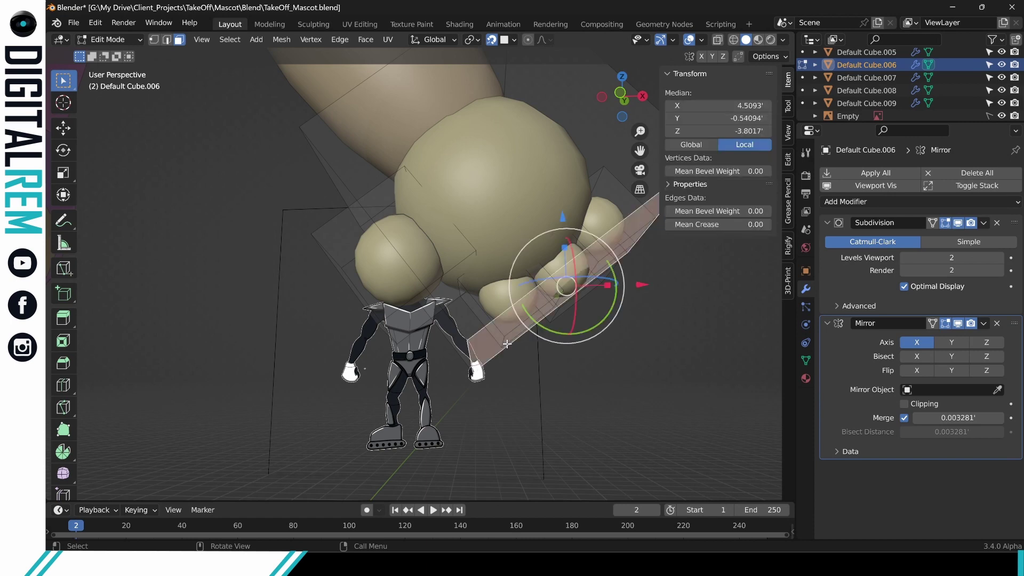
left_click(154, 40)
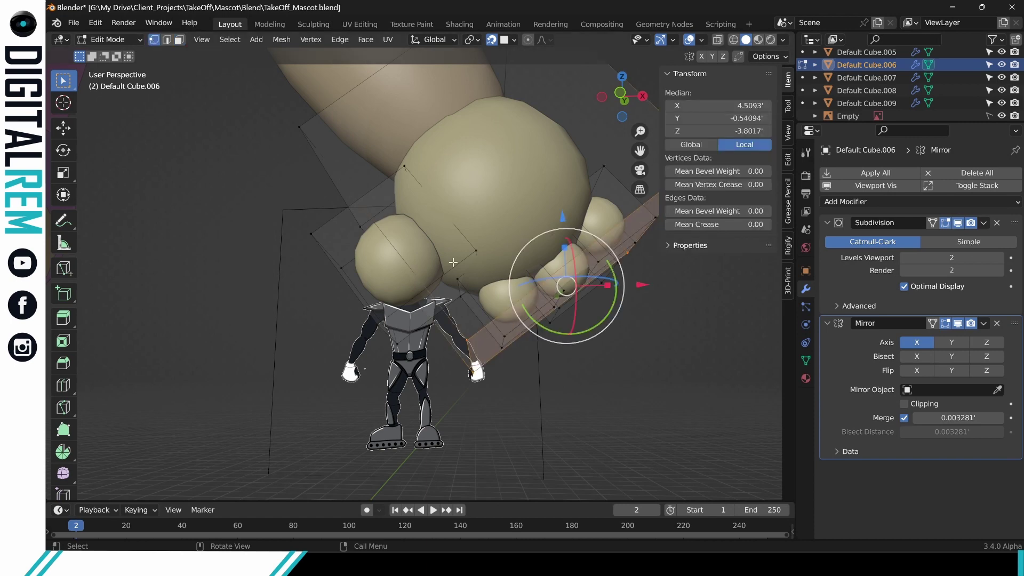
Select two knuckle pieces with L and move each into line.
left_click(498, 334)
key("l")
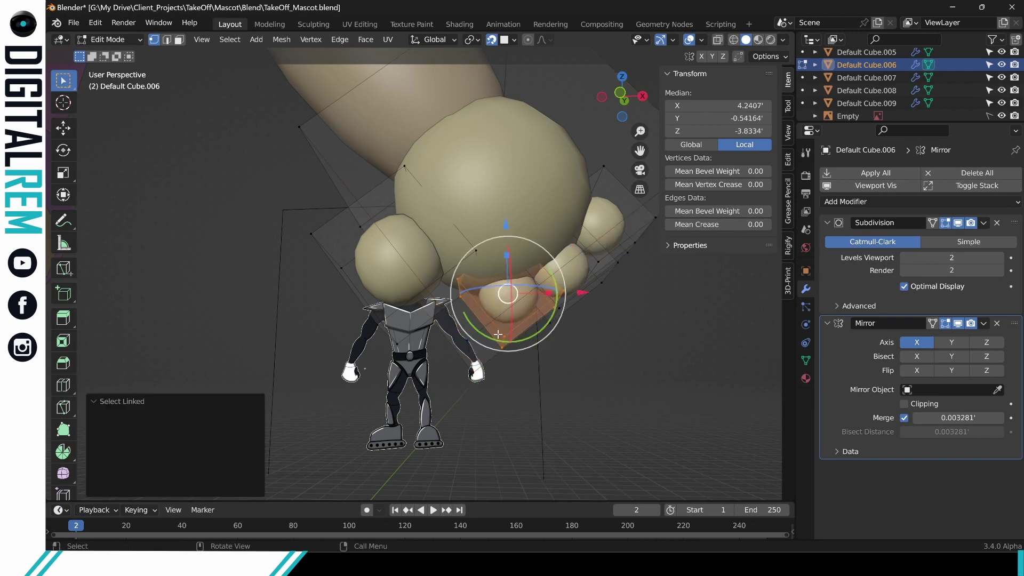
key("g")
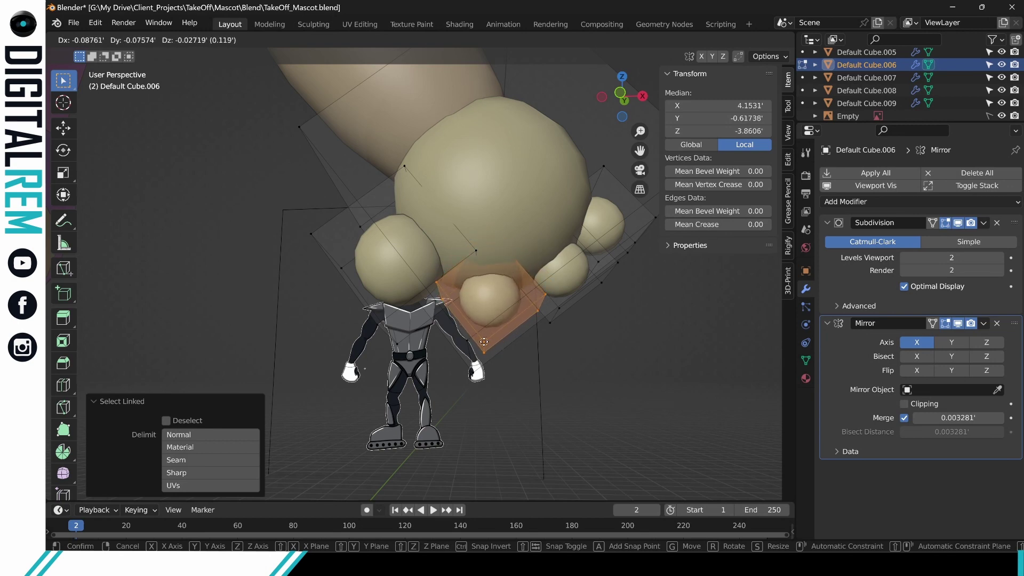
left_click(484, 341)
middle_click_drag(483, 341, 531, 277)
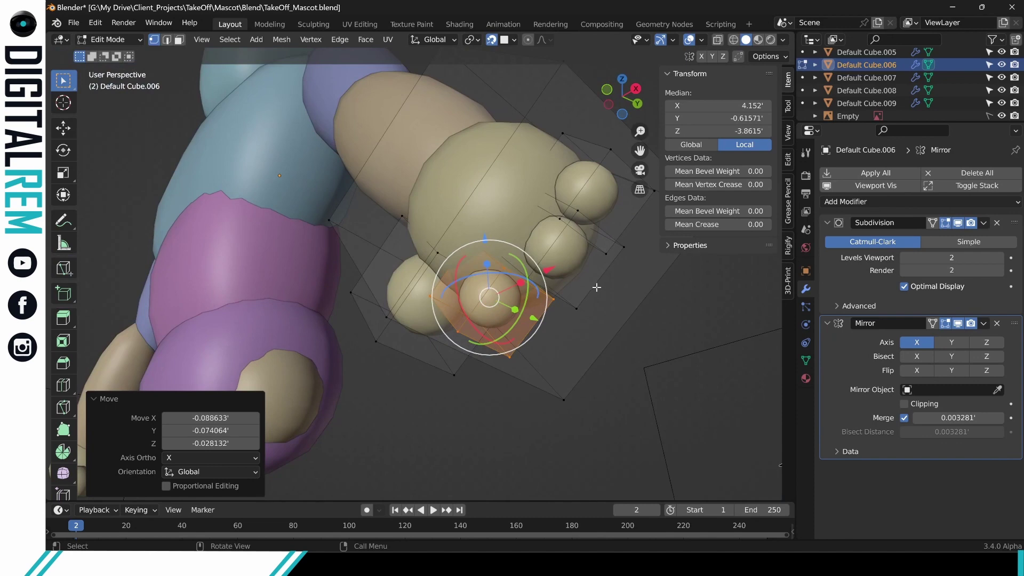
left_click(623, 249)
key("l")
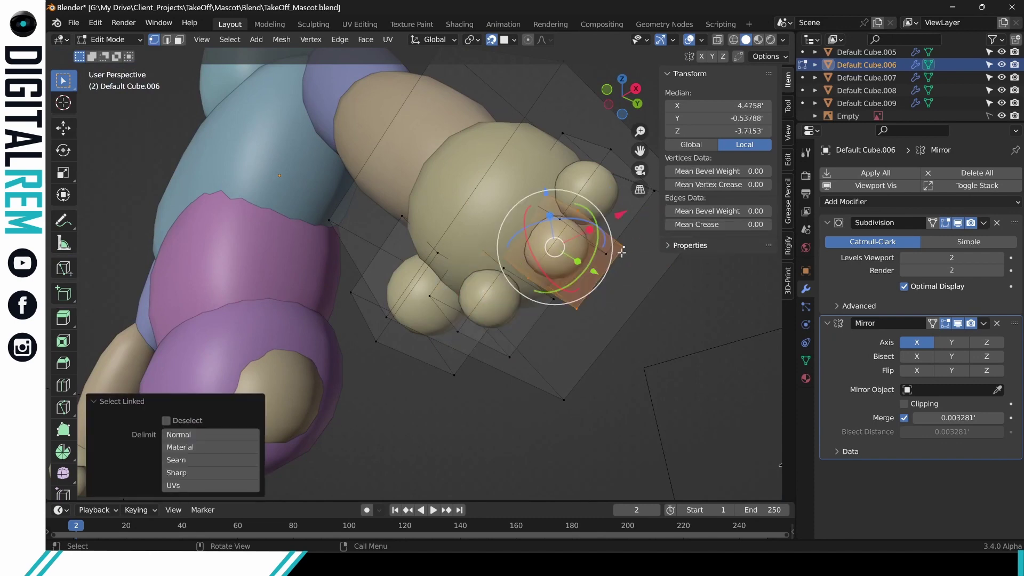
key("g")
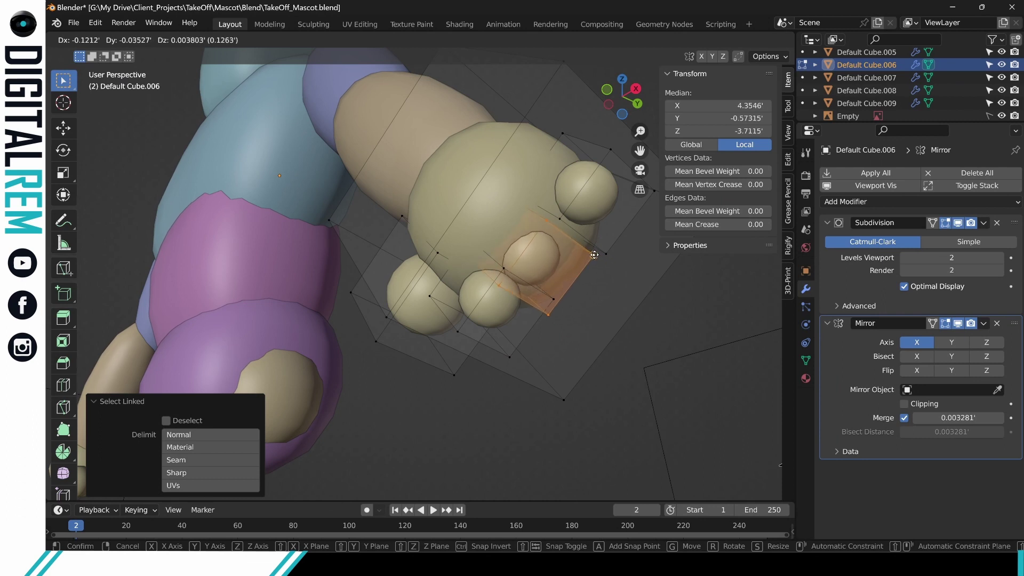
left_click(593, 256)
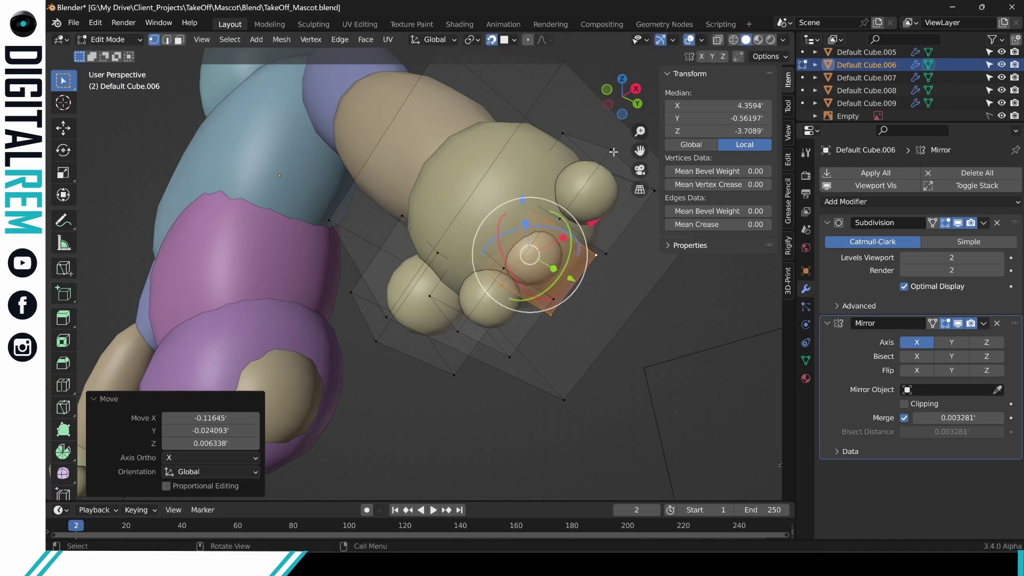
Move the top-right knuckle down and left, then fine-tune its placement.
left_click(613, 151)
key("l")
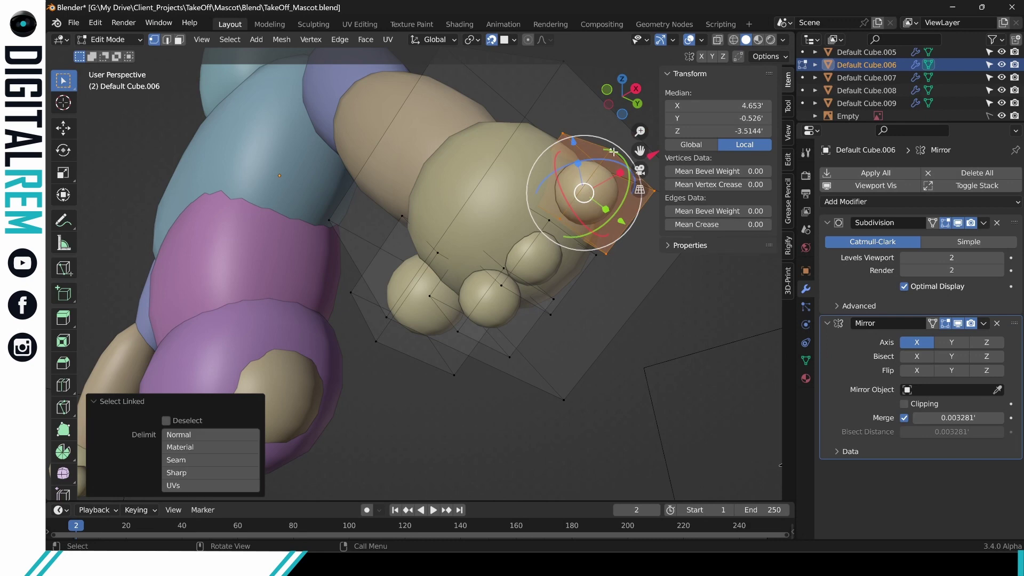
key("g")
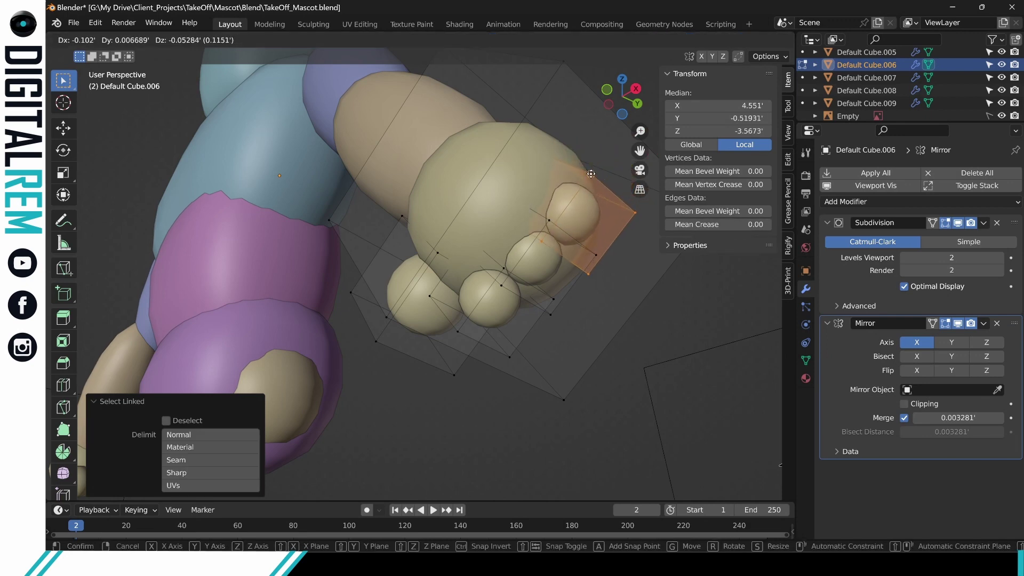
left_click(591, 174)
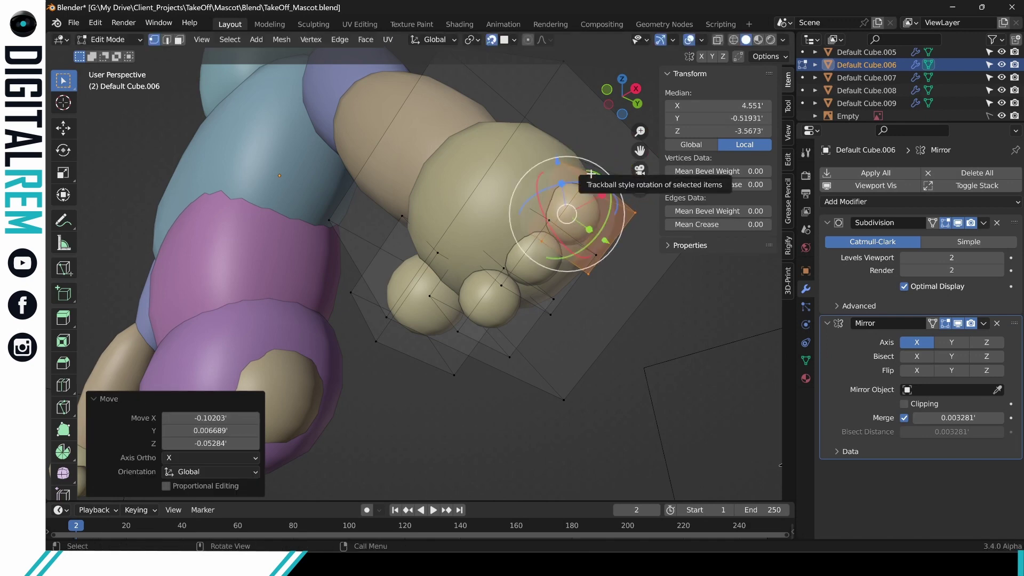
key("g")
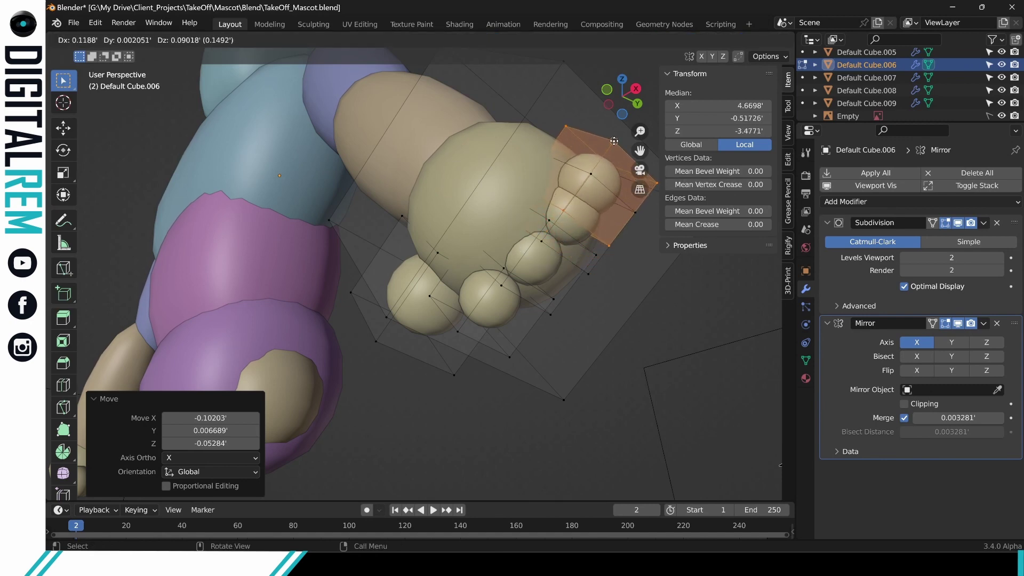
left_click(613, 140)
middle_click_drag(561, 231, 393, 306)
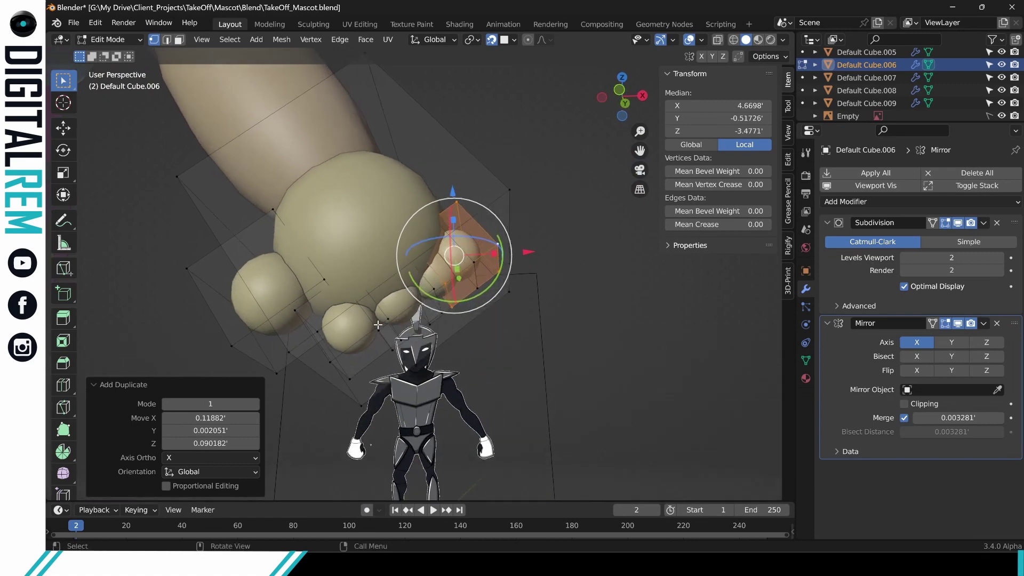
Move two finger pieces into the row, the last by -0.05138 X, 0.071495 Y, -0.032256 Z.
left_click(378, 324)
key("ctrl+l")
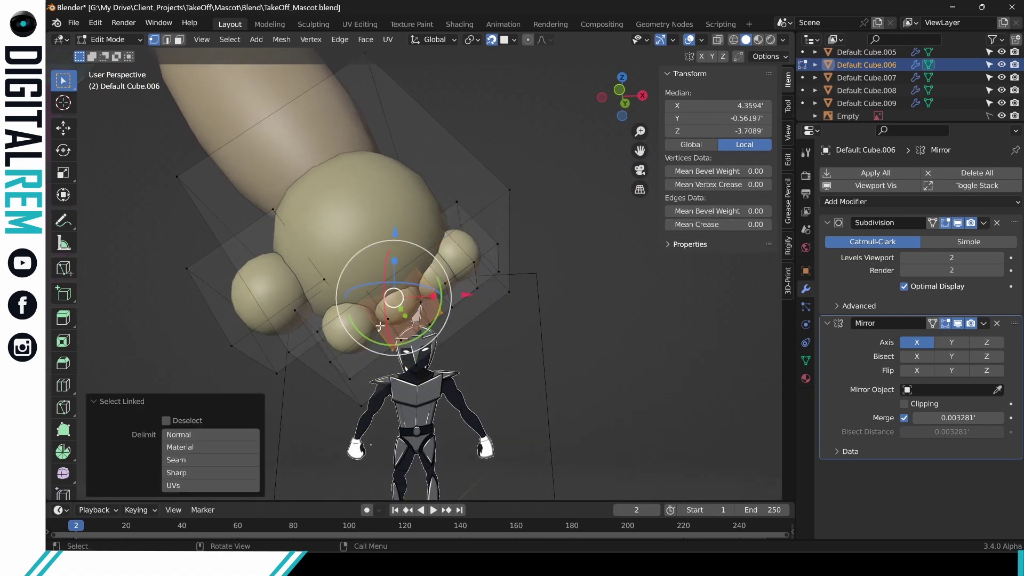
key("g")
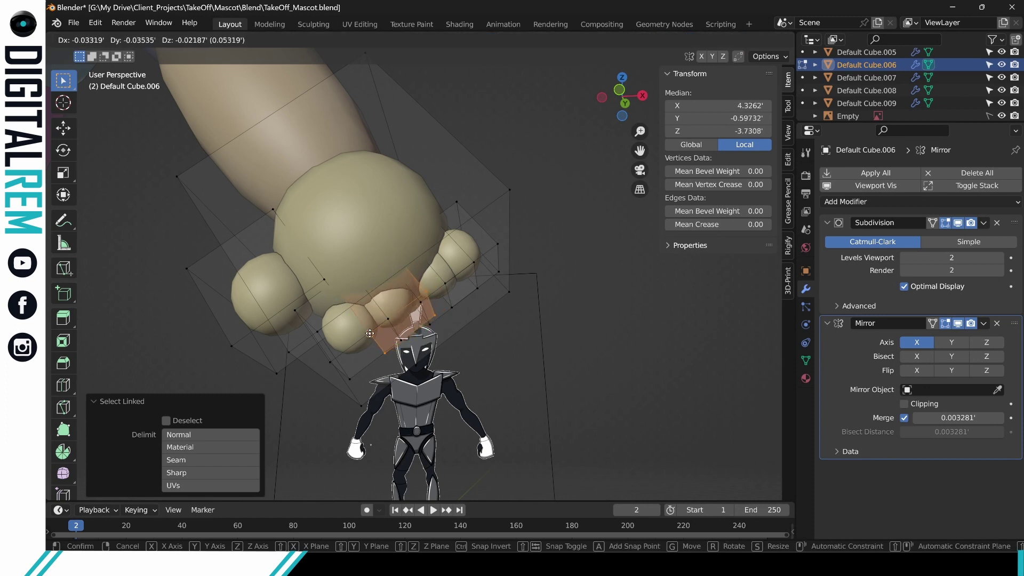
left_click(369, 333)
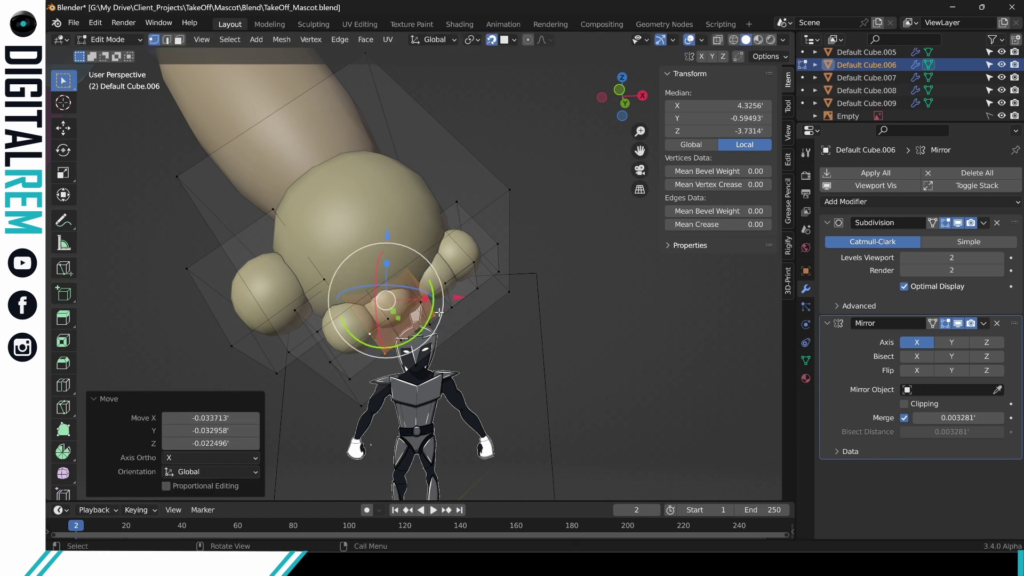
left_click(456, 274)
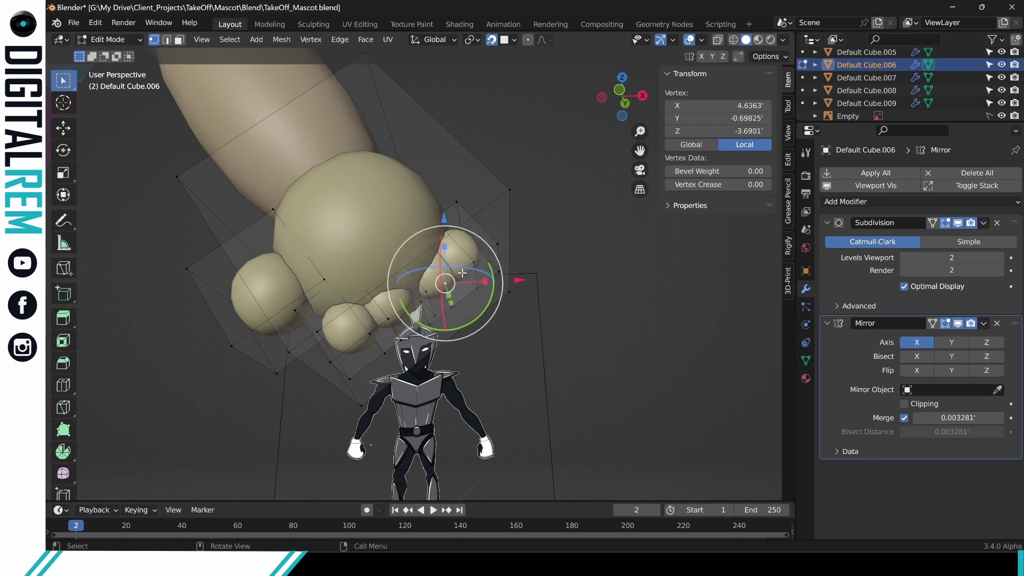
key("l")
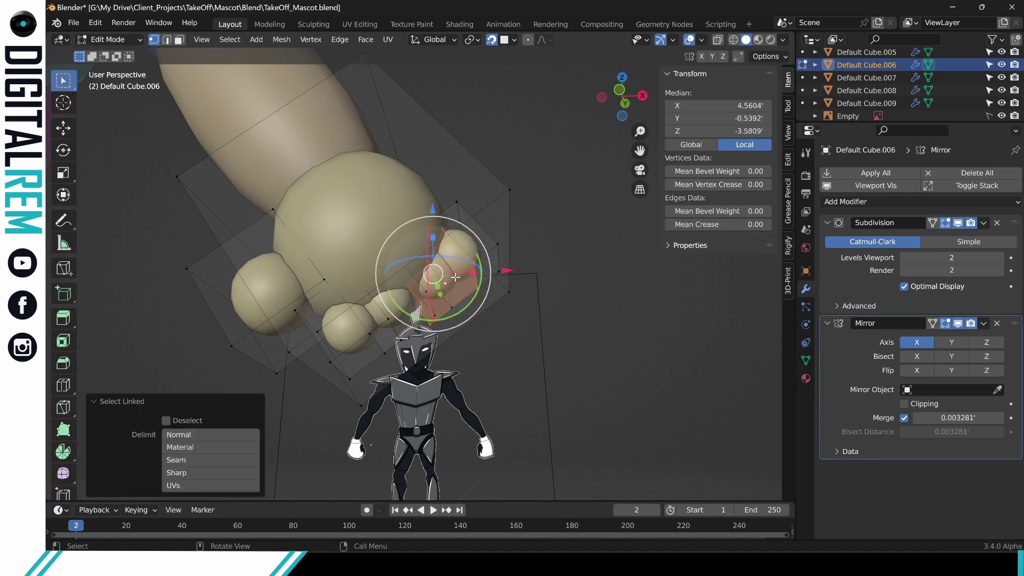
key("g")
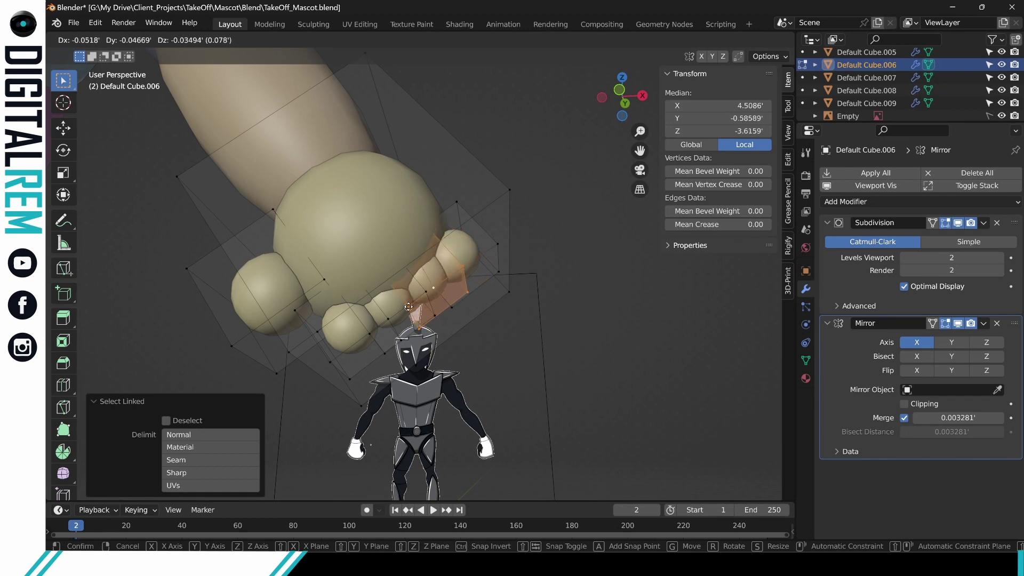
left_click(409, 307)
middle_click_drag(458, 298, 277, 306)
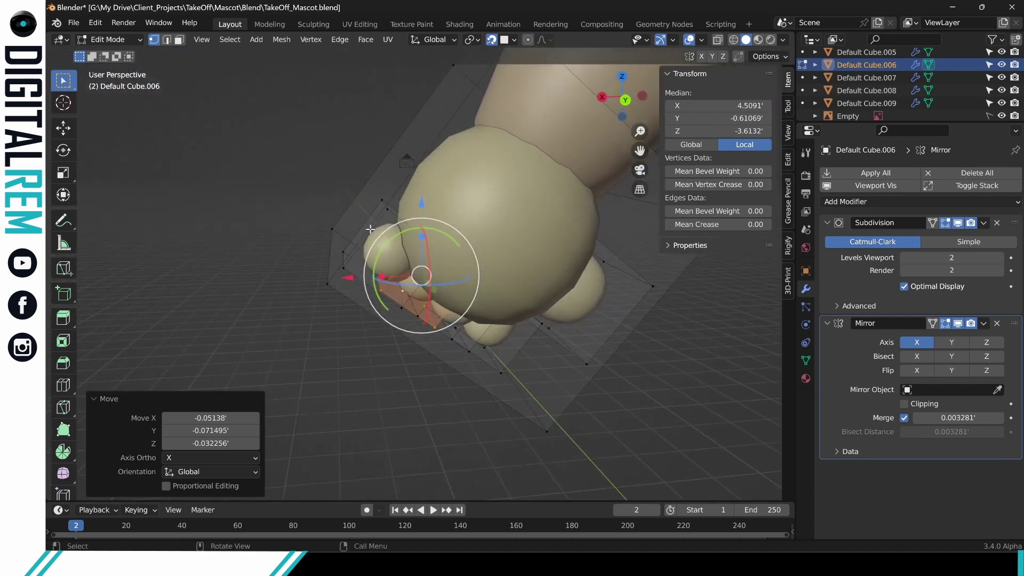
Select the whole linked finger piece on the mascot's hand.
left_click(390, 209)
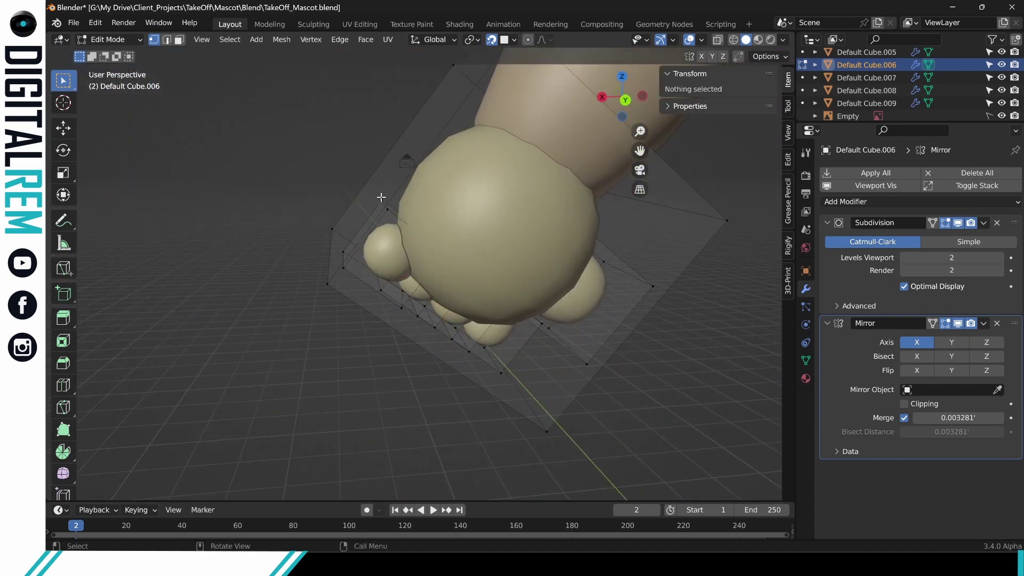
scroll(367, 204, "down", 8)
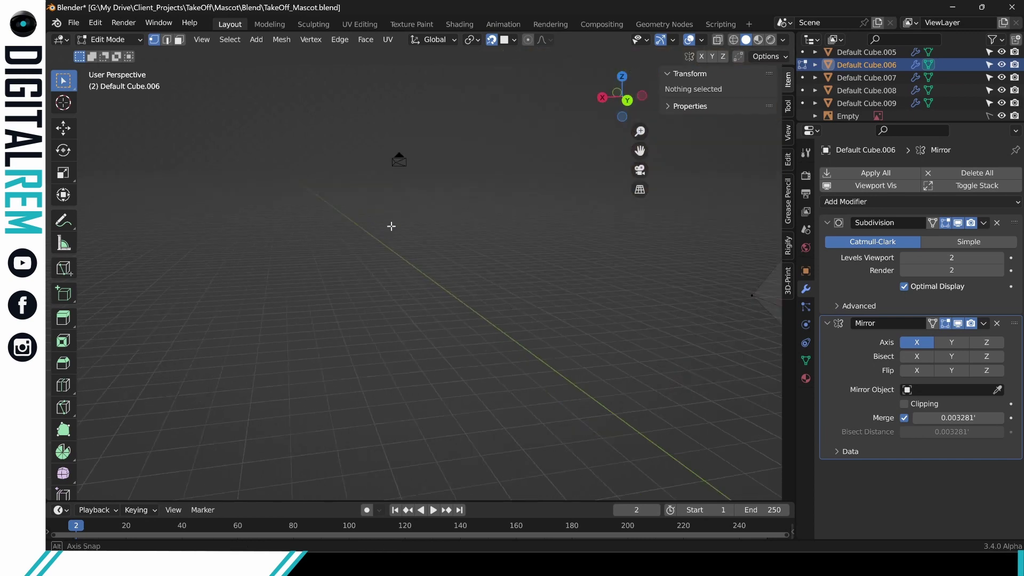
middle_click_drag(424, 235, 508, 290, "shift")
scroll(509, 291, "up", 3)
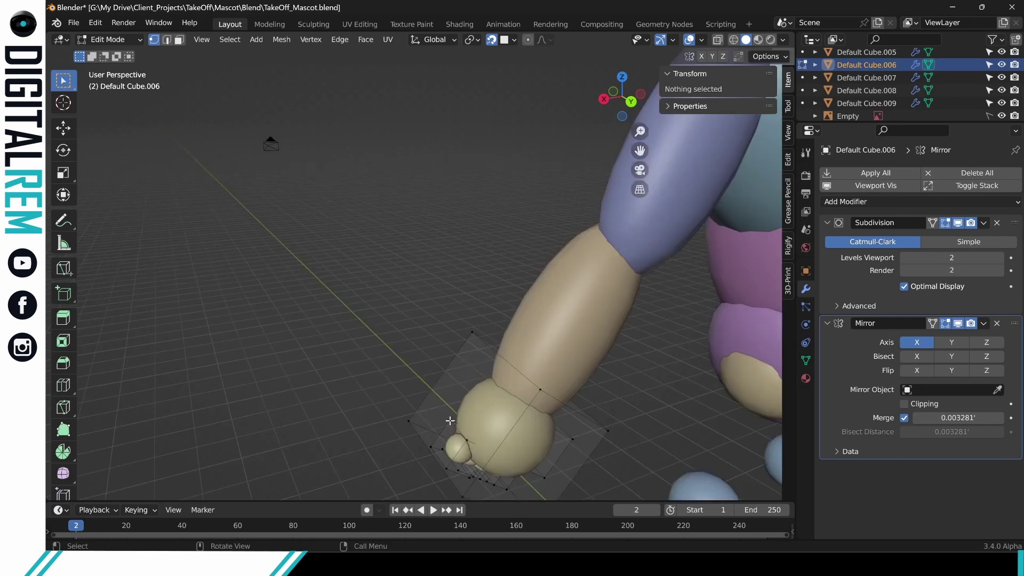
middle_click_drag(448, 412, 472, 351)
left_click(491, 393)
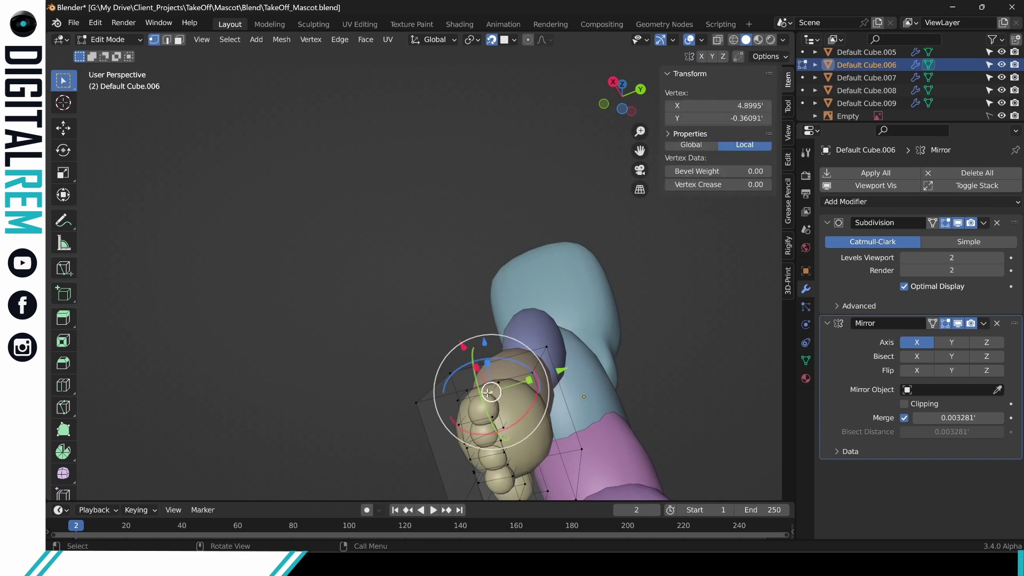
key("ctrl+l")
Scale the finger piece to 0.8, move it into place, then deselect.
middle_click_drag(489, 392, 528, 387)
scroll(526, 384, "up", 4)
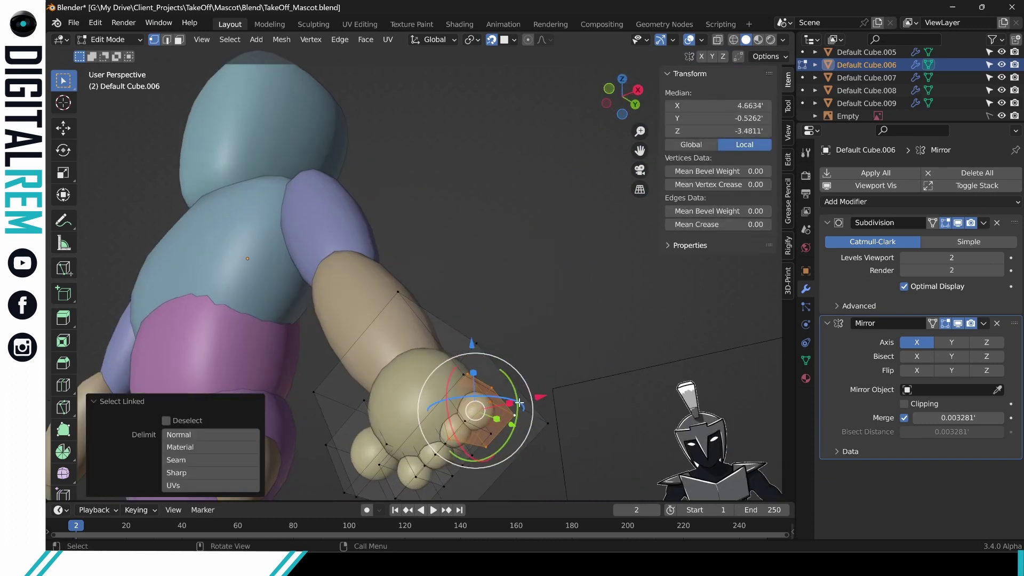
left_click_drag(525, 384, 525, 391)
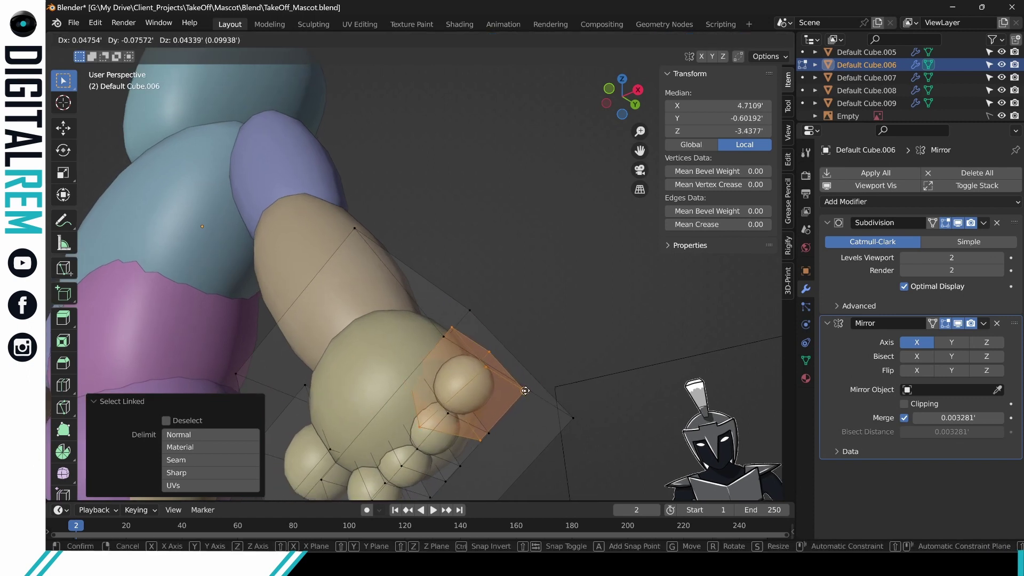
key("s")
left_click(512, 391)
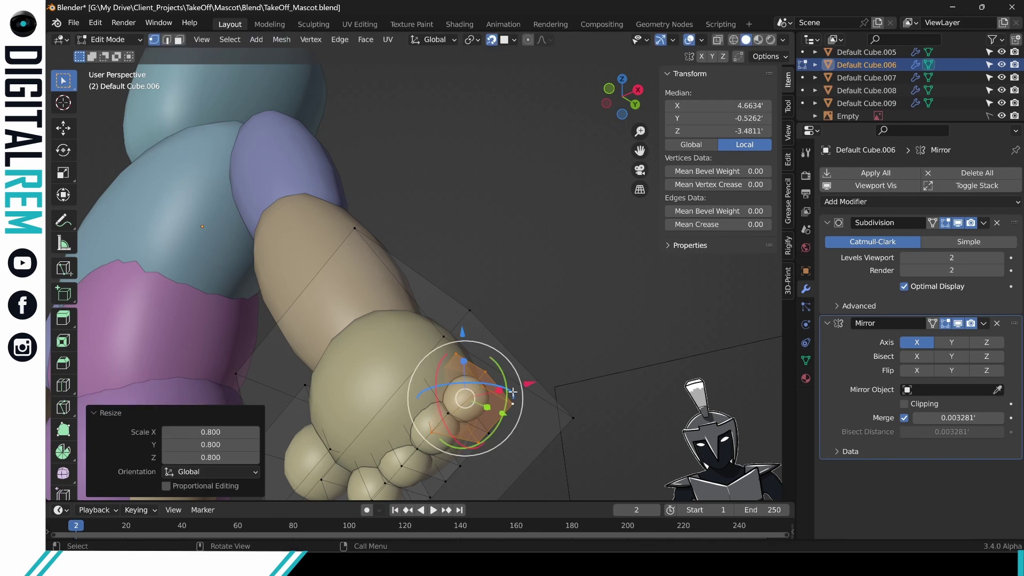
key("g")
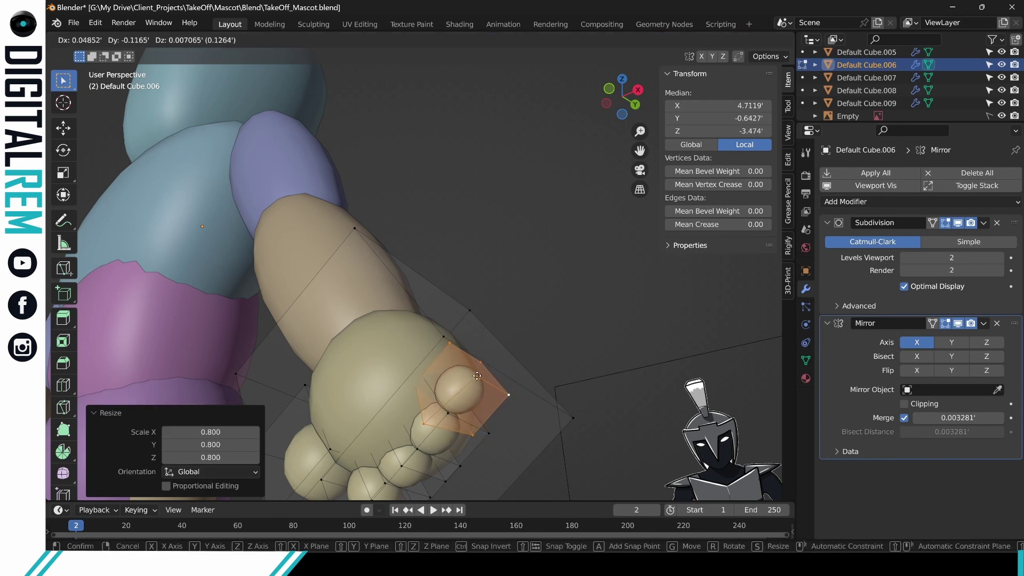
left_click(477, 375)
left_click(546, 324)
scroll(539, 327, "down", 6)
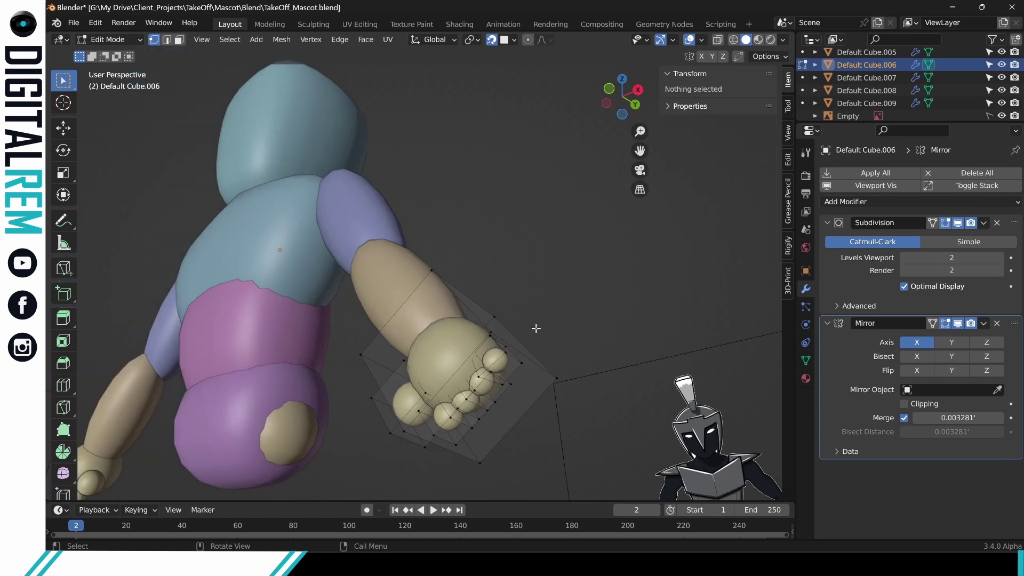
middle_click_drag(537, 327, 612, 373)
scroll(560, 358, "down", 2)
scroll(522, 374, "up", 6)
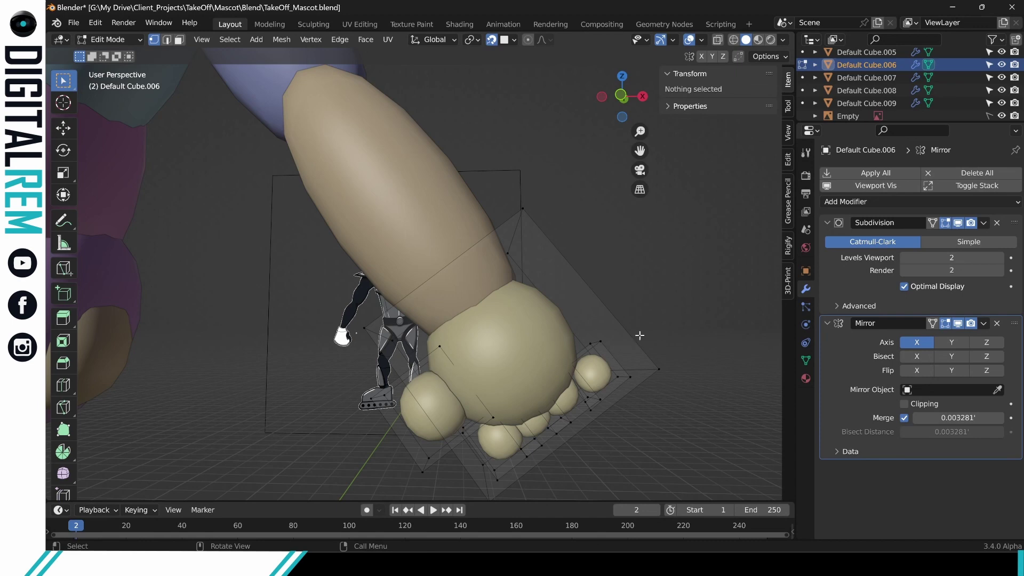
middle_click_drag(640, 335, 630, 335)
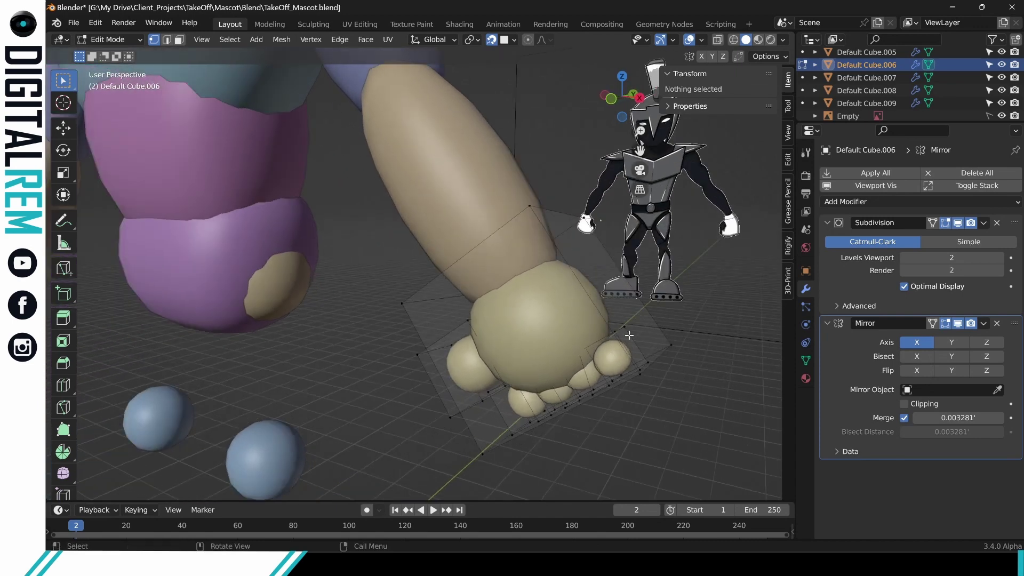
left_click(632, 362)
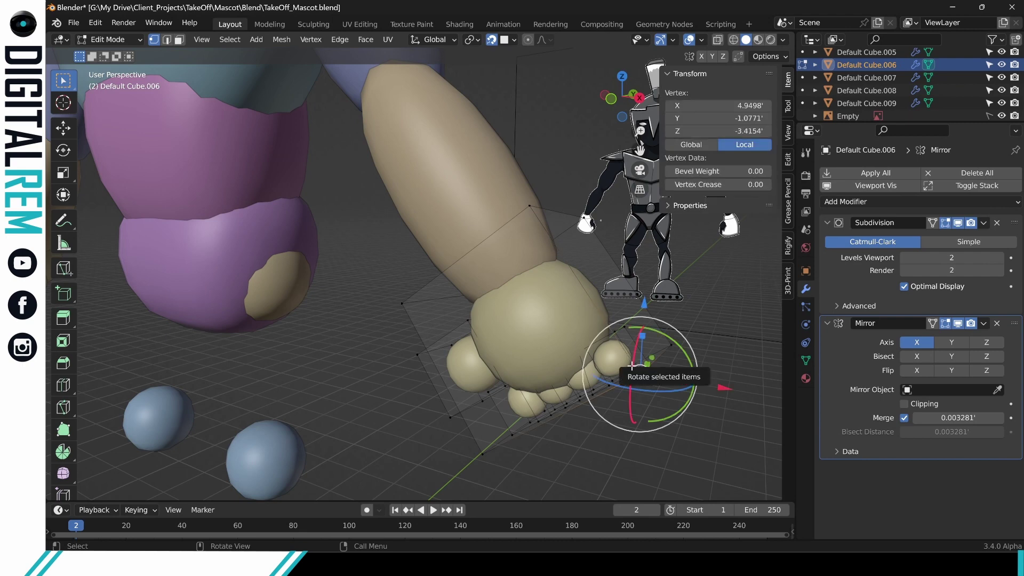
middle_click_drag(632, 366, 598, 363)
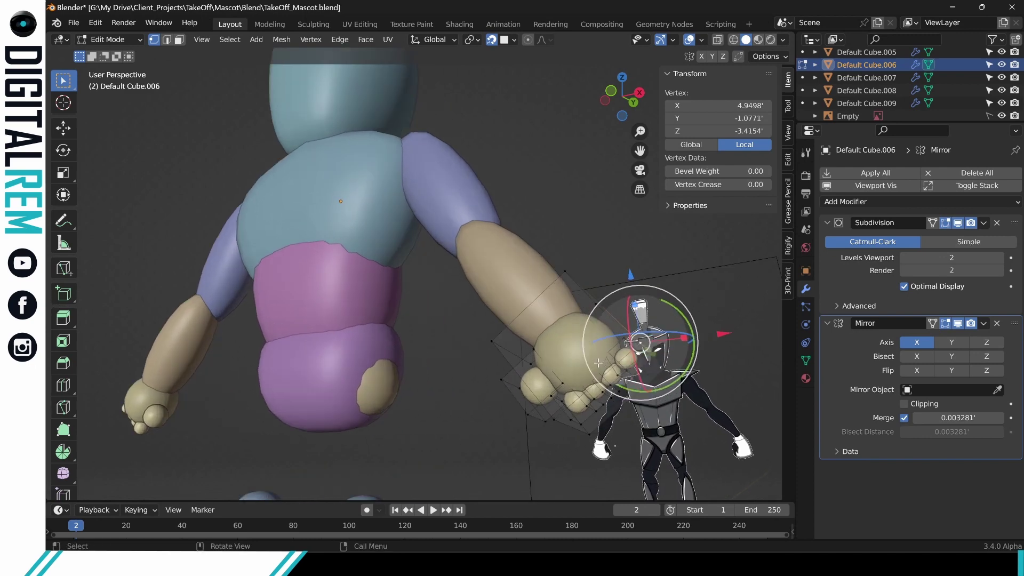
scroll(599, 363, "up", 3)
scroll(583, 369, "up", 3)
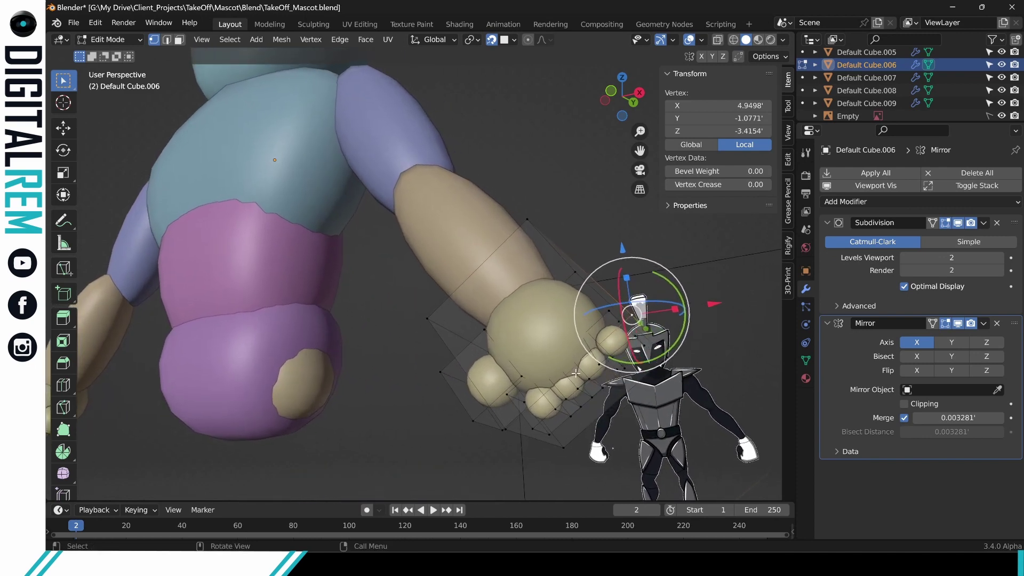
left_click(553, 407)
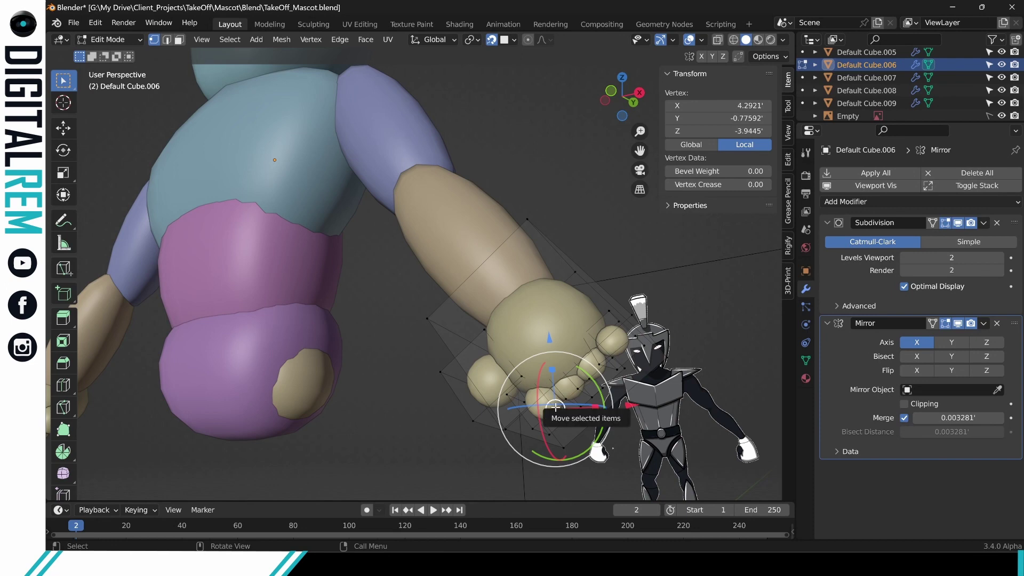
key("l")
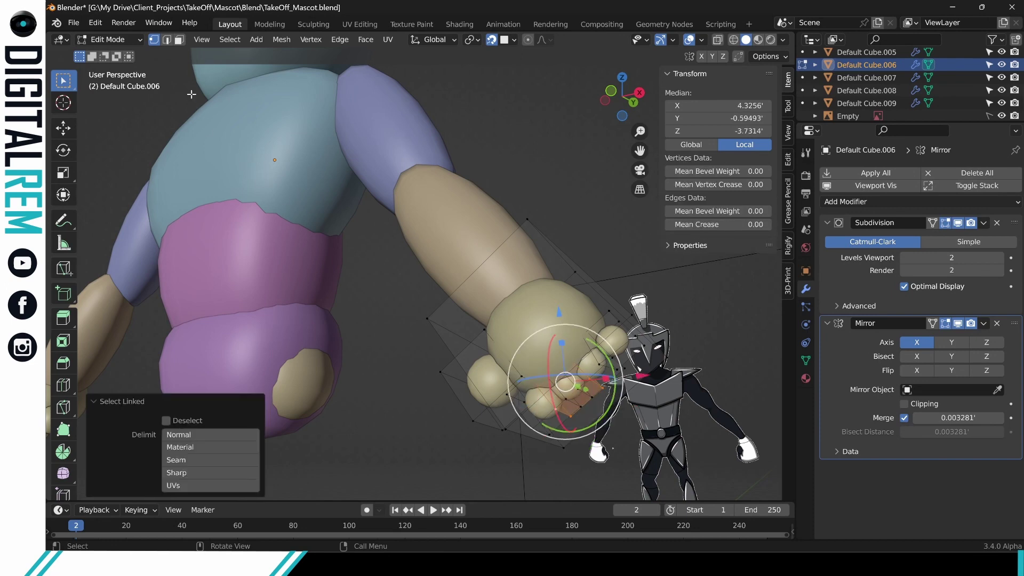
left_click(278, 40)
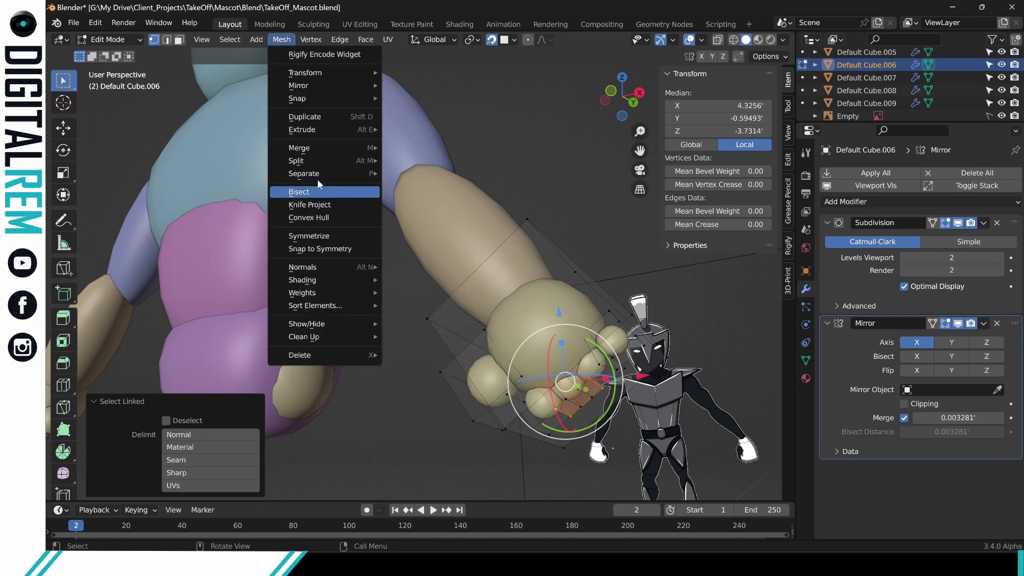
Separate the first two finger pieces into their own objects.
mouse_move(323, 174)
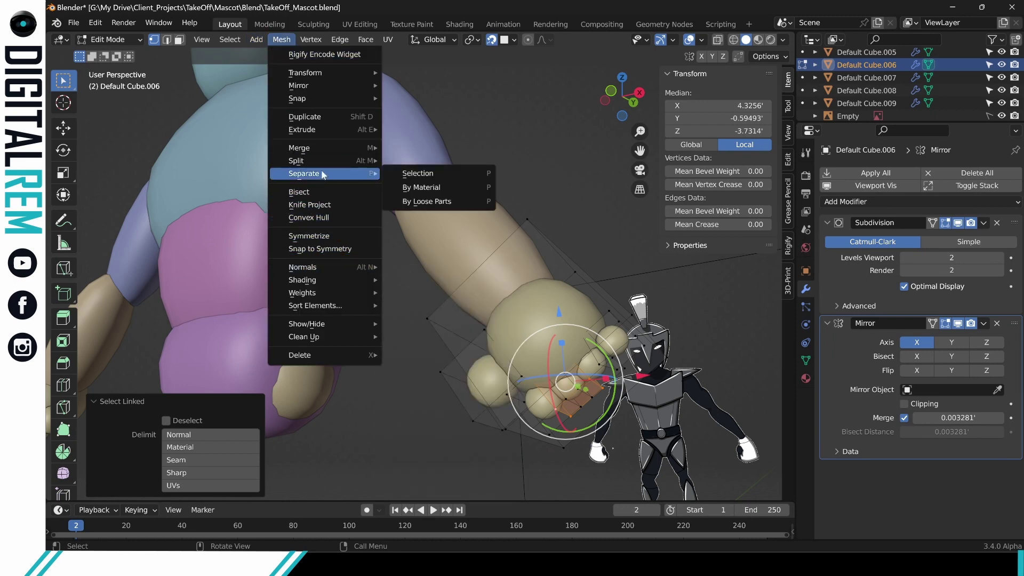
left_click(400, 175)
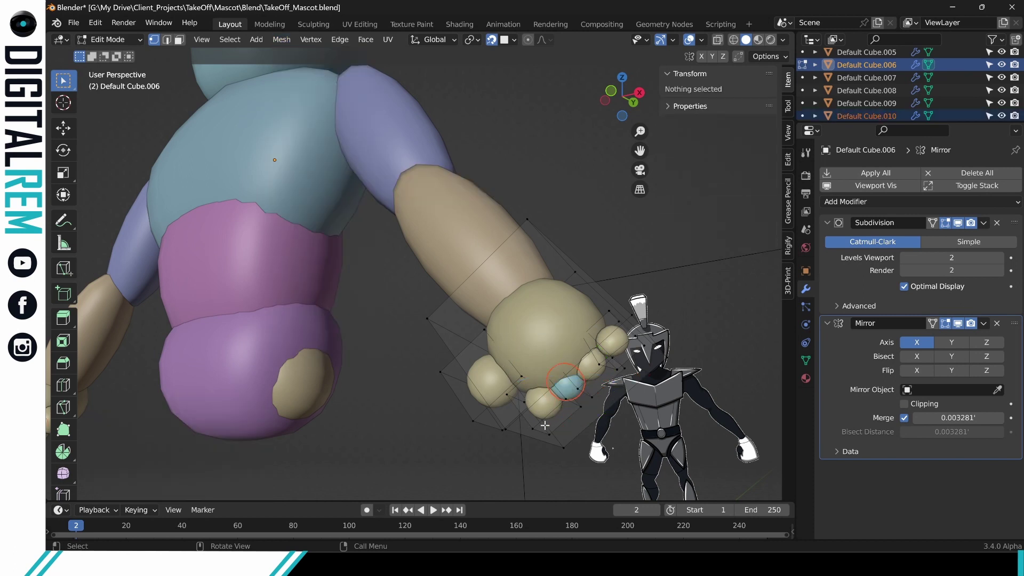
left_click(546, 429)
key("l")
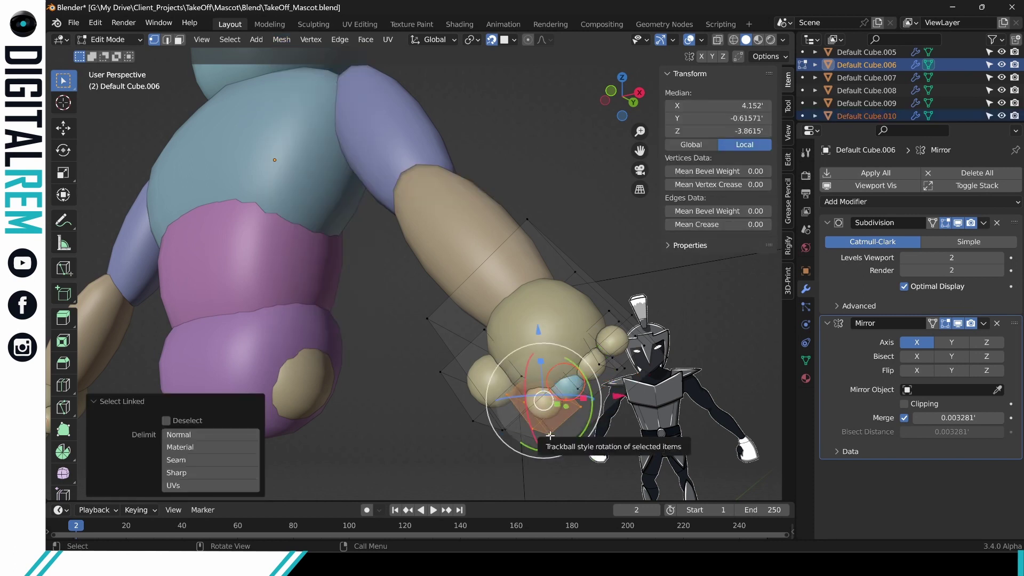
key("p")
left_click(549, 434)
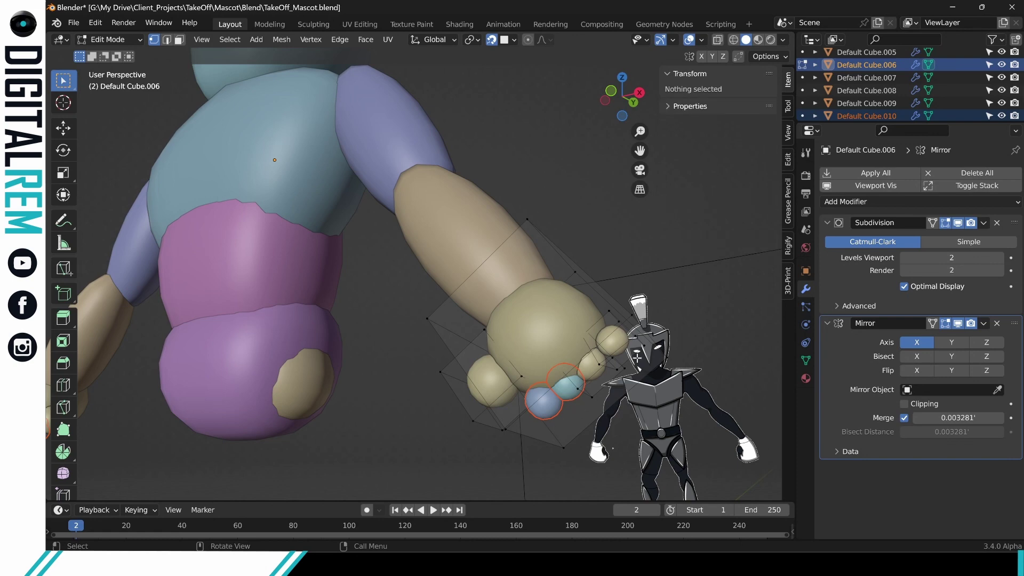
Separate two linked fingertip spheres into their own objects.
left_click(597, 364)
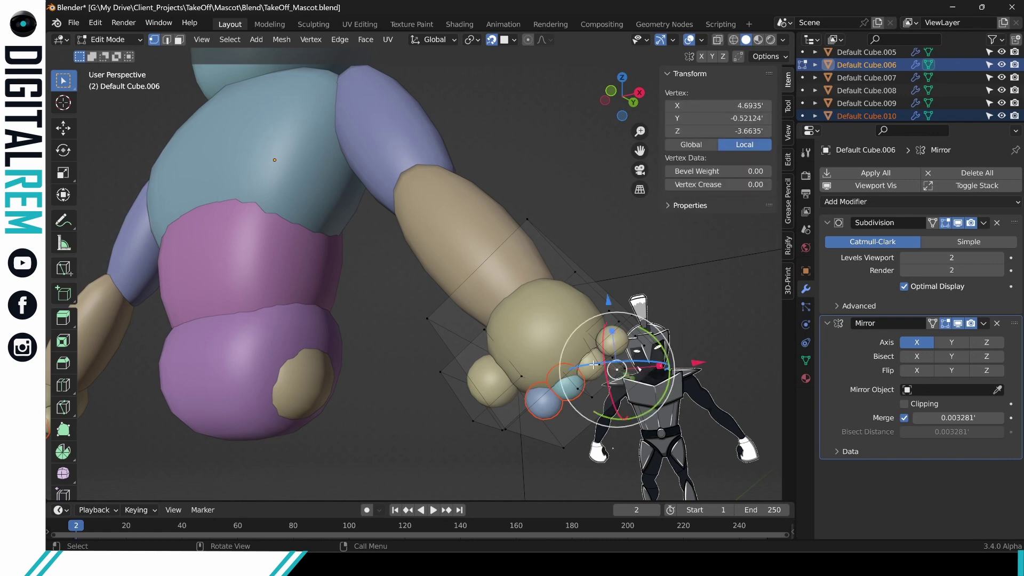
key("ctrl+l")
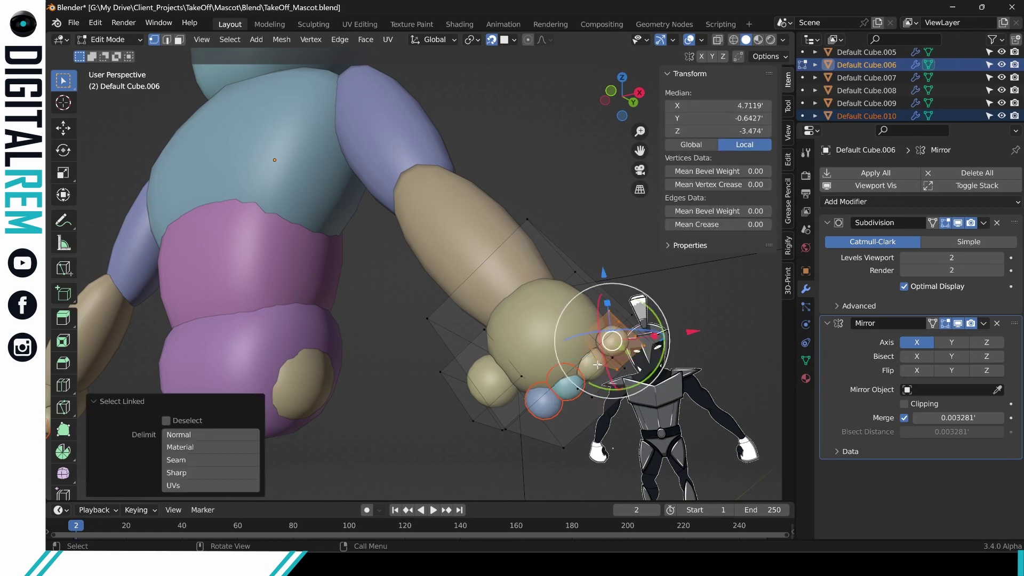
key("p")
left_click(540, 364)
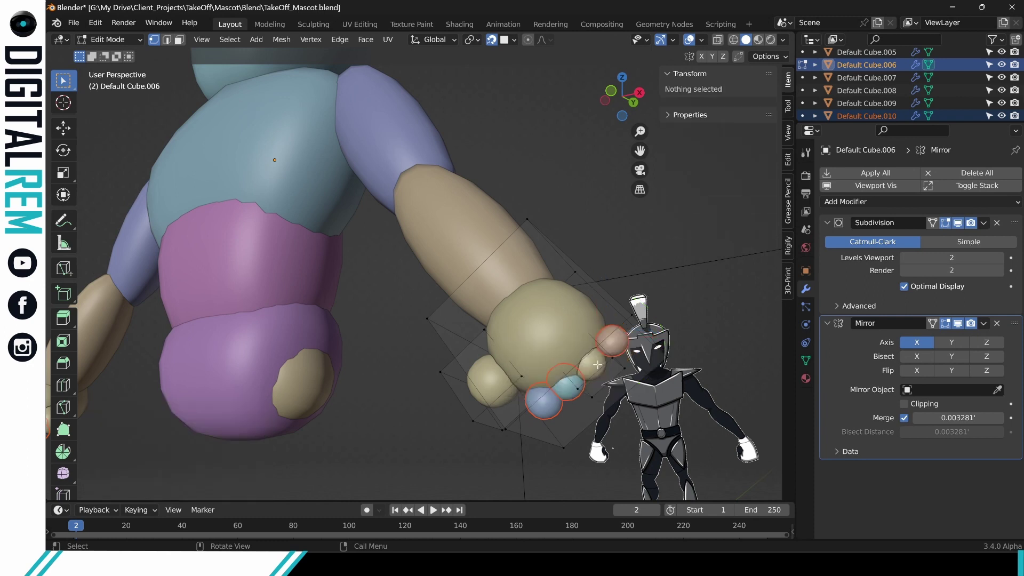
key("l")
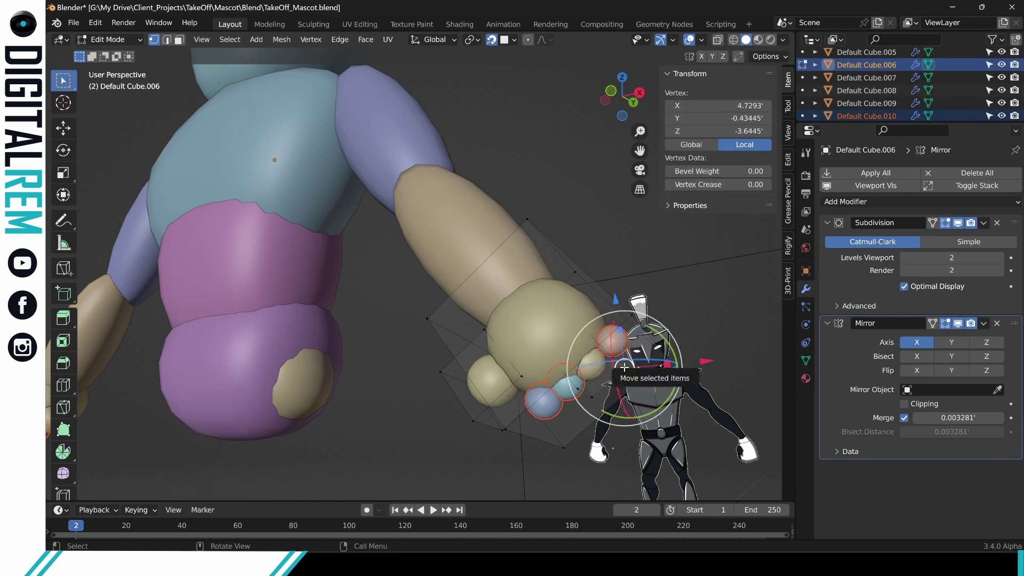
key("p")
left_click(623, 367)
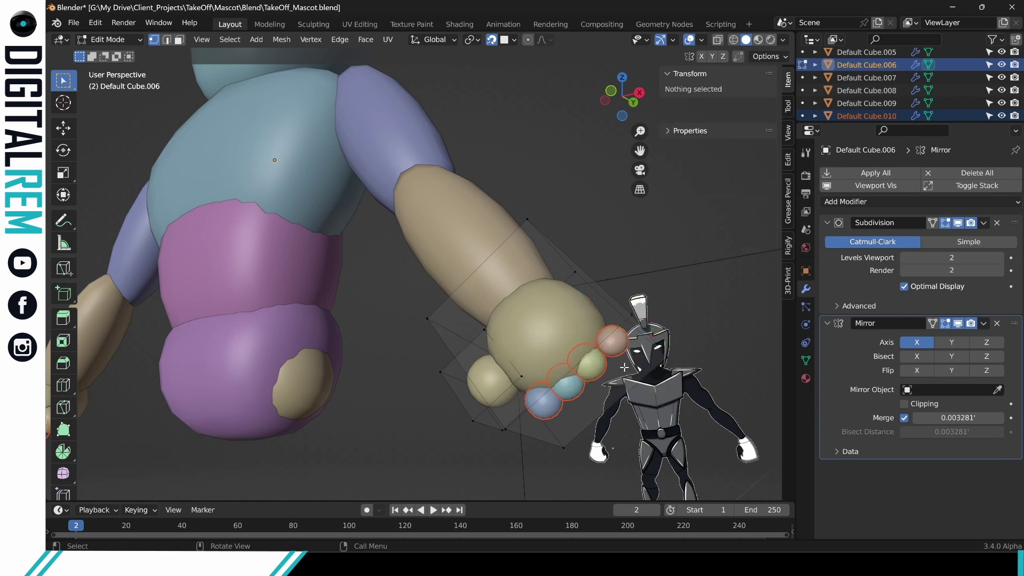
Separate another small hand part by selection and return to Object Mode.
left_click(475, 372)
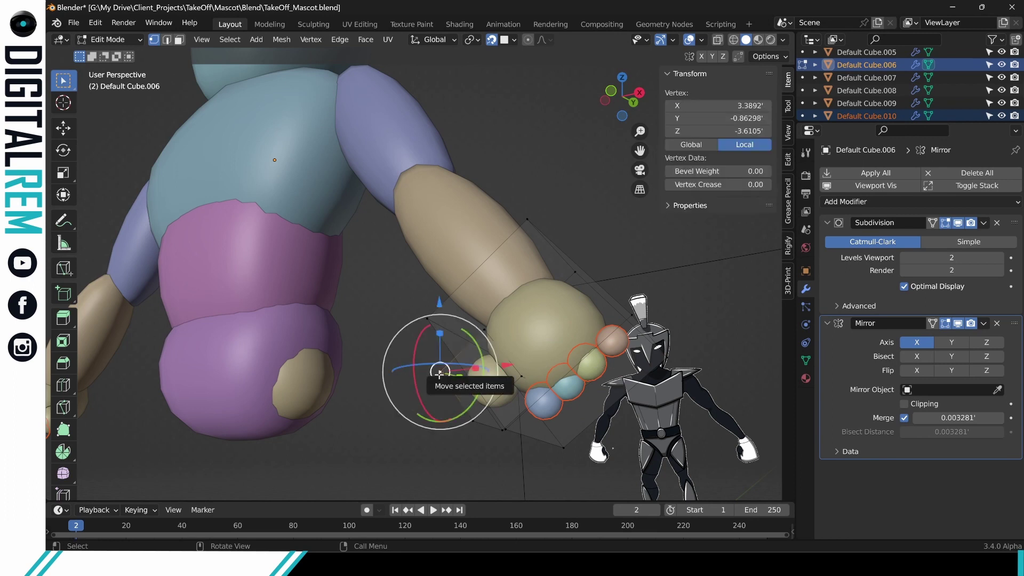
key("l")
key("p")
left_click(447, 370)
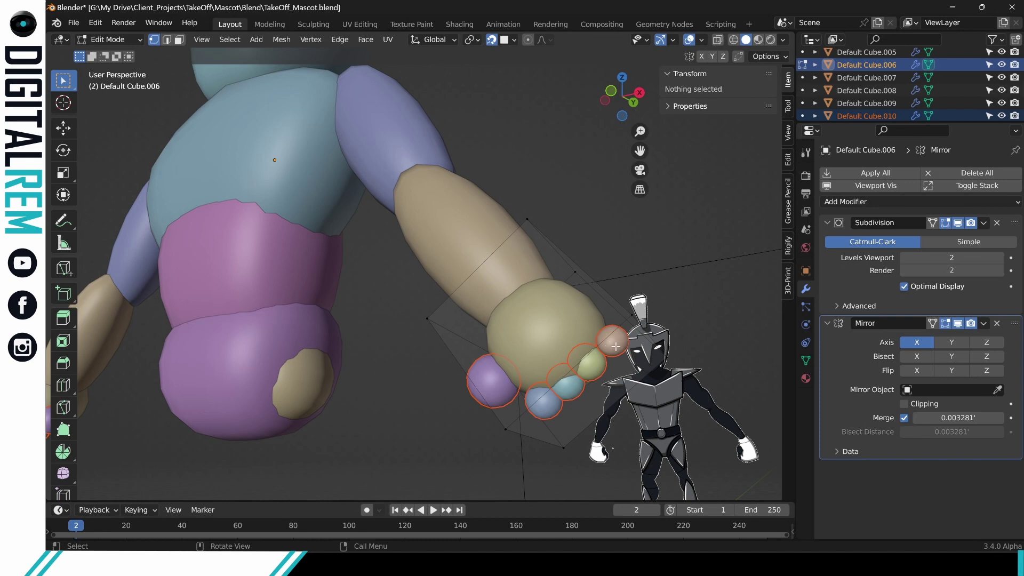
key("ctrl+Tab")
left_click(507, 357)
Select the brown fingertip sphere object and enter Edit Mode.
left_click(612, 344)
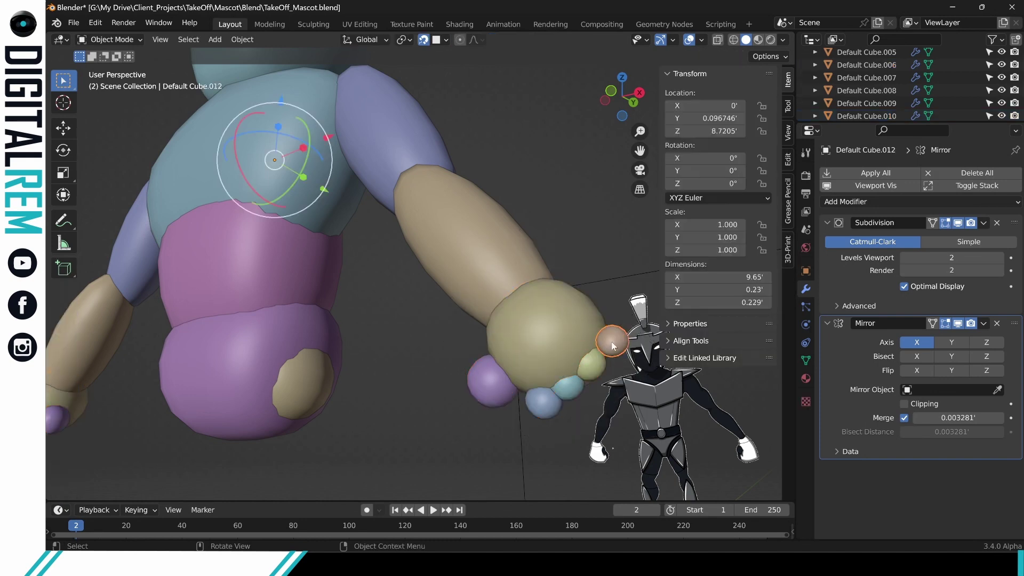
key("ctrl+Tab")
left_click(661, 337)
middle_click_drag(638, 338, 585, 319)
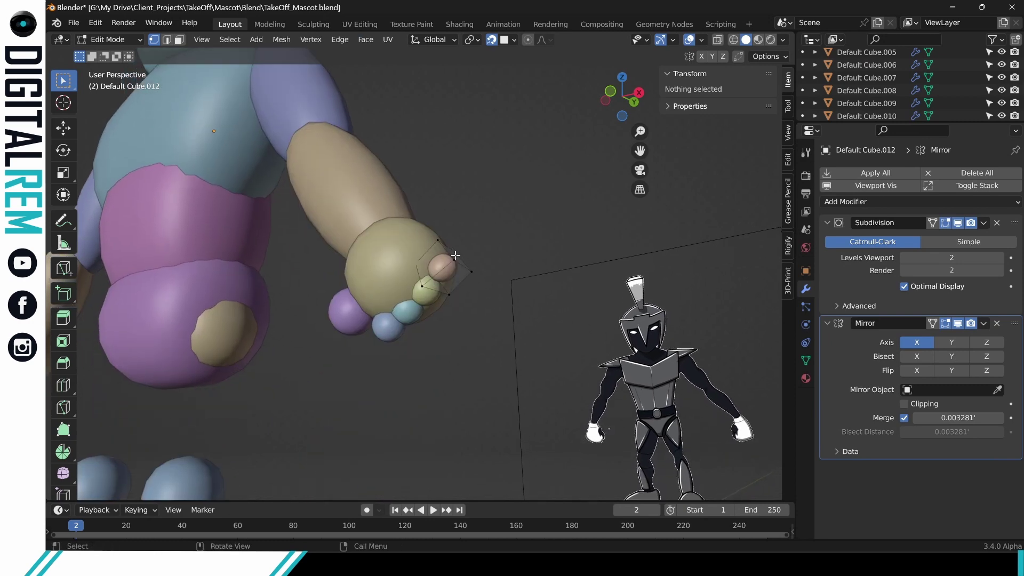
middle_click_drag(448, 245, 478, 246)
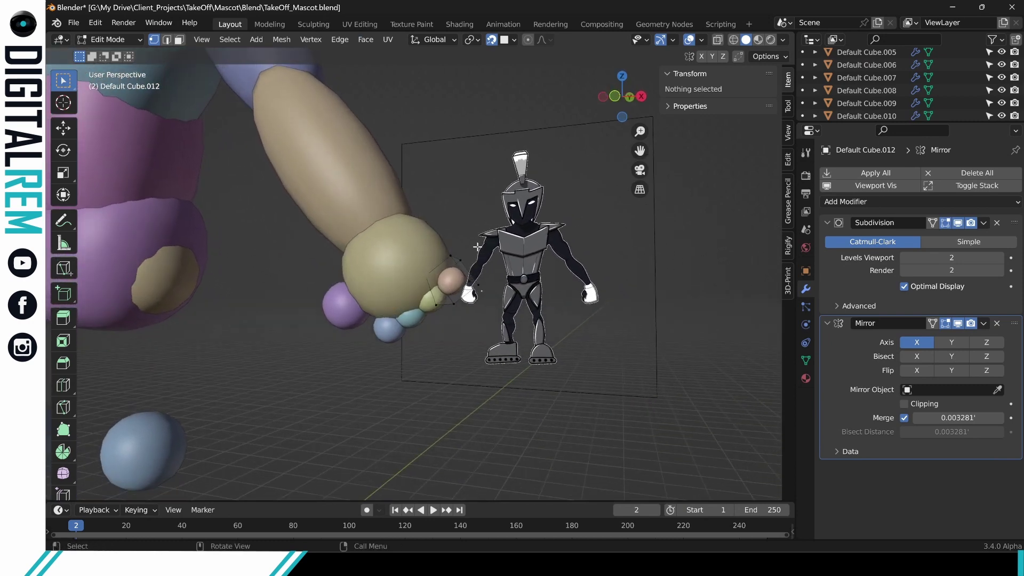
Move the whole linked finger piece toward the side of the hand.
key("l")
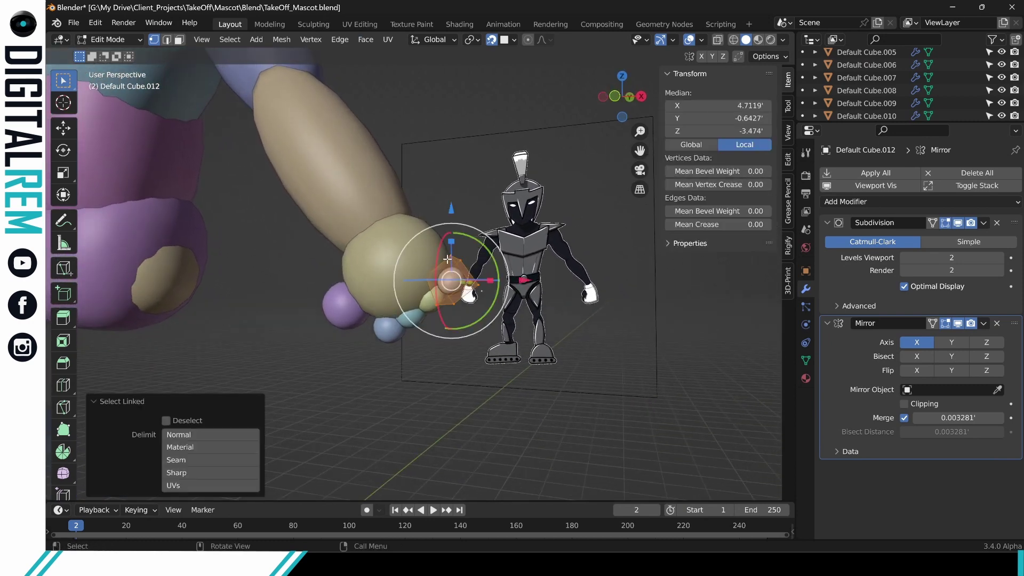
scroll(445, 260, "up", 2)
key("g")
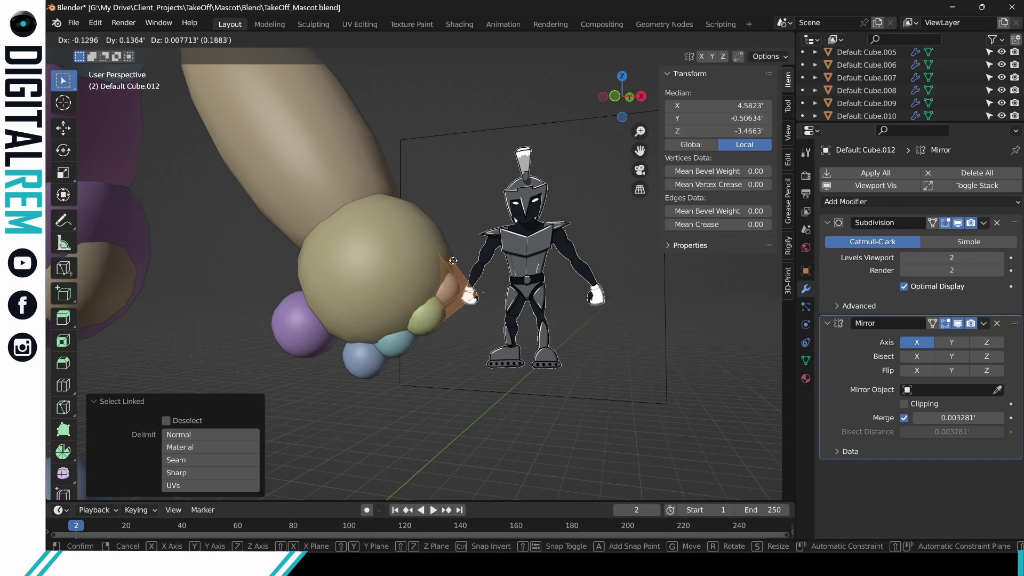
left_click(452, 261)
middle_click_drag(452, 260, 427, 293)
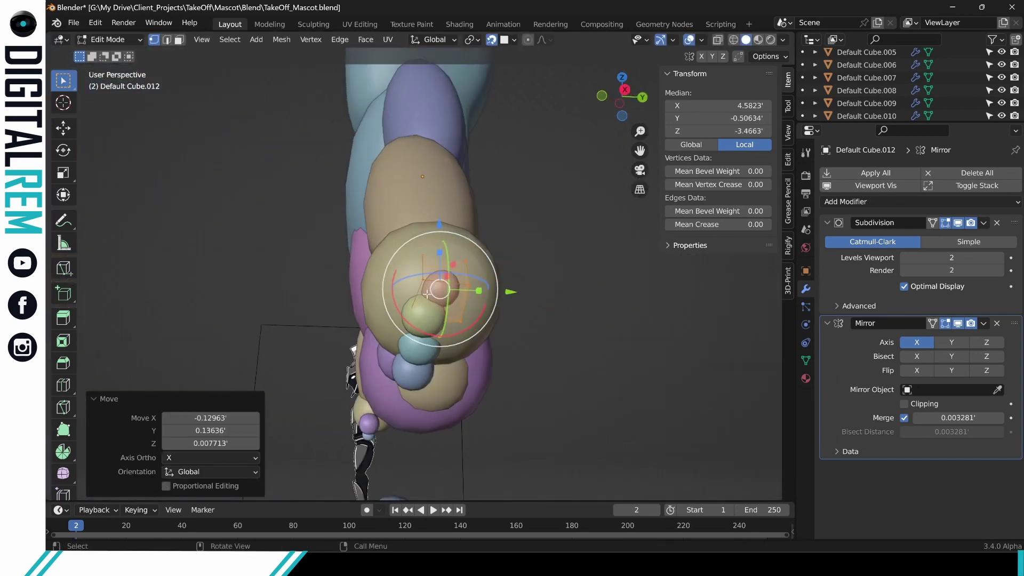
key("g")
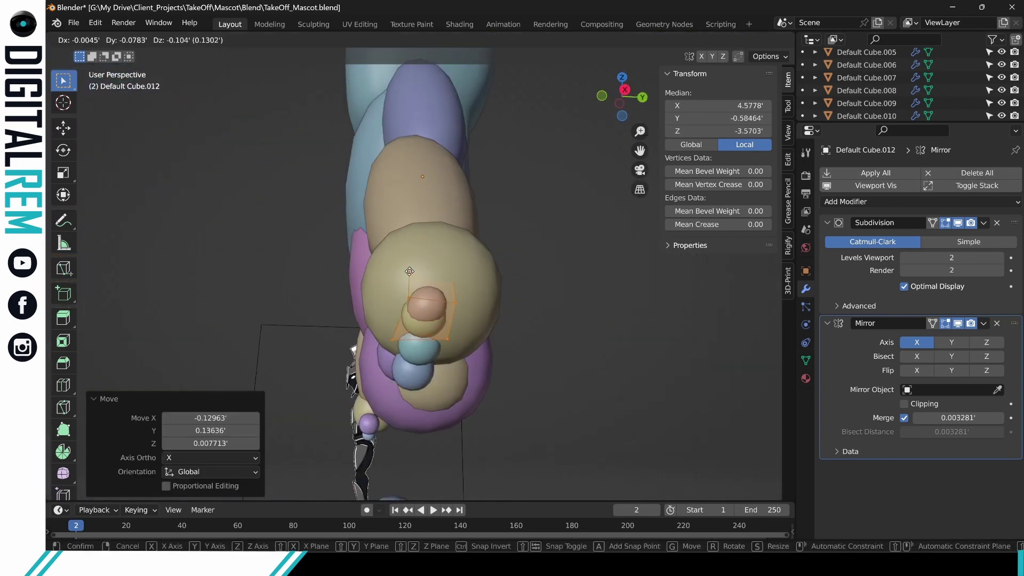
left_click(415, 246)
middle_click_drag(415, 247, 490, 306)
middle_click_drag(553, 326, 402, 166)
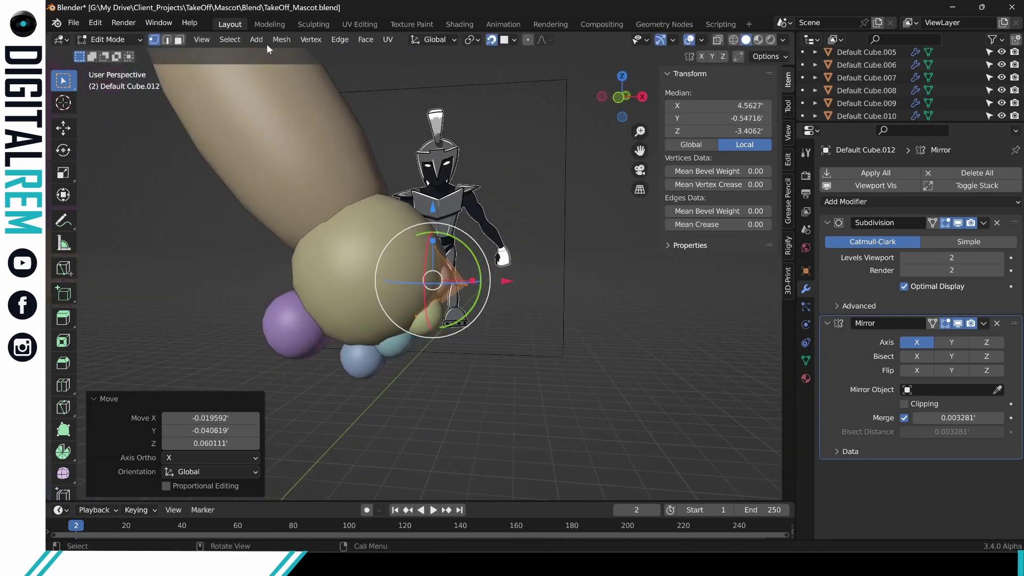
With Local orientation, nudge the piece along local X and Z and tilt it slightly.
left_click(442, 41)
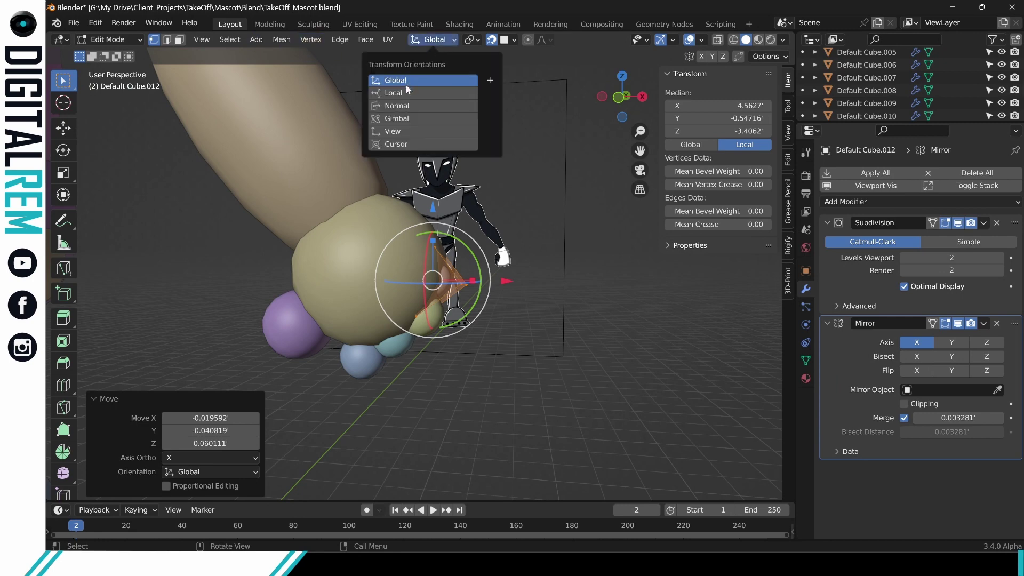
left_click(407, 106)
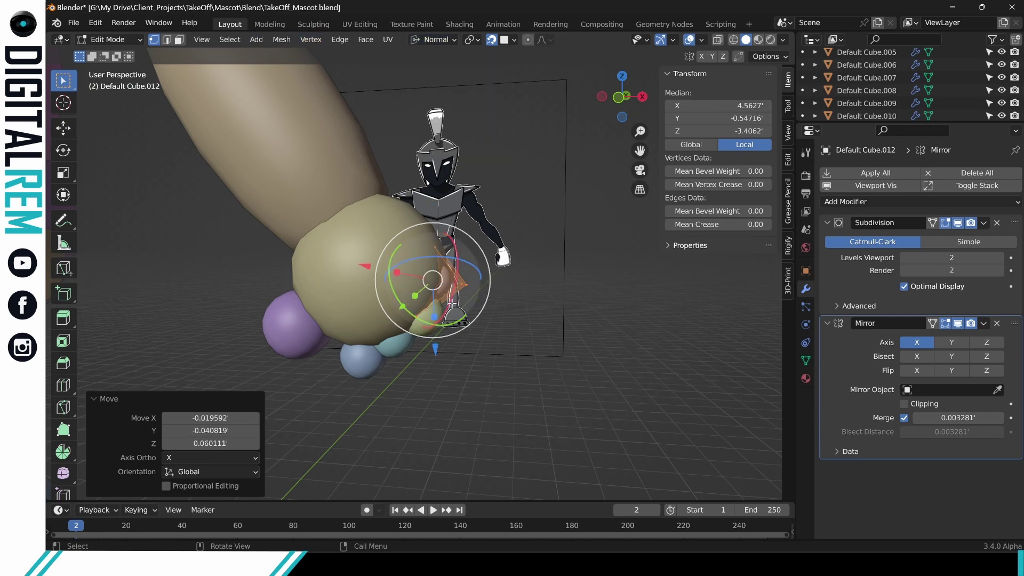
left_click(434, 41)
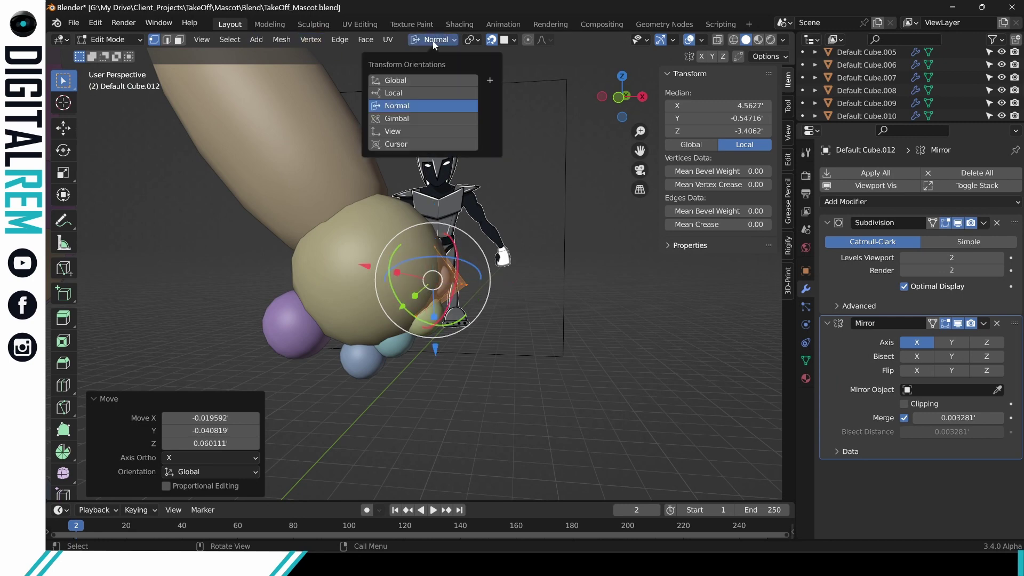
left_click(406, 93)
left_click_drag(507, 286, 519, 282)
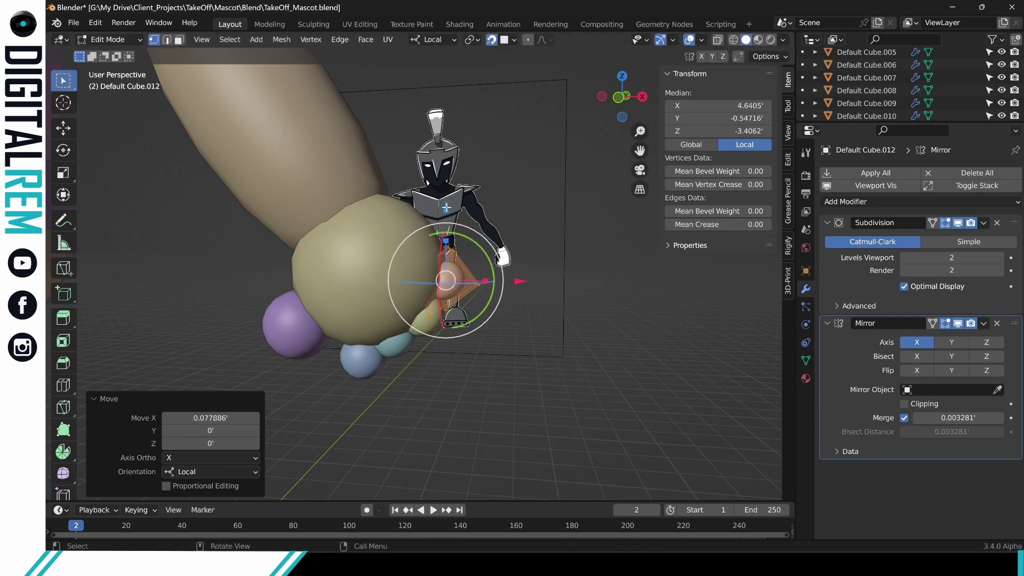
left_click_drag(446, 207, 447, 214)
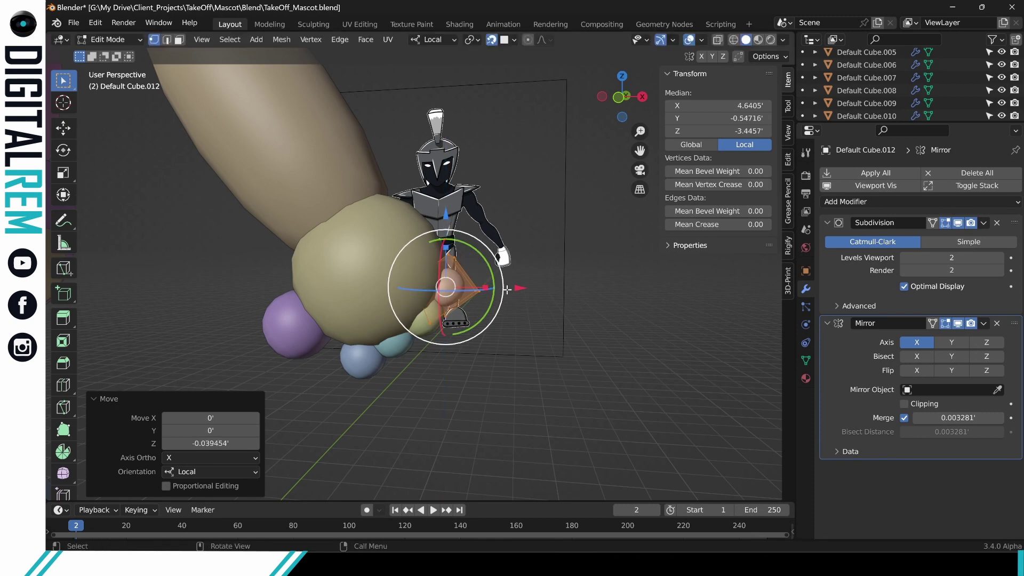
left_click_drag(507, 289, 510, 290)
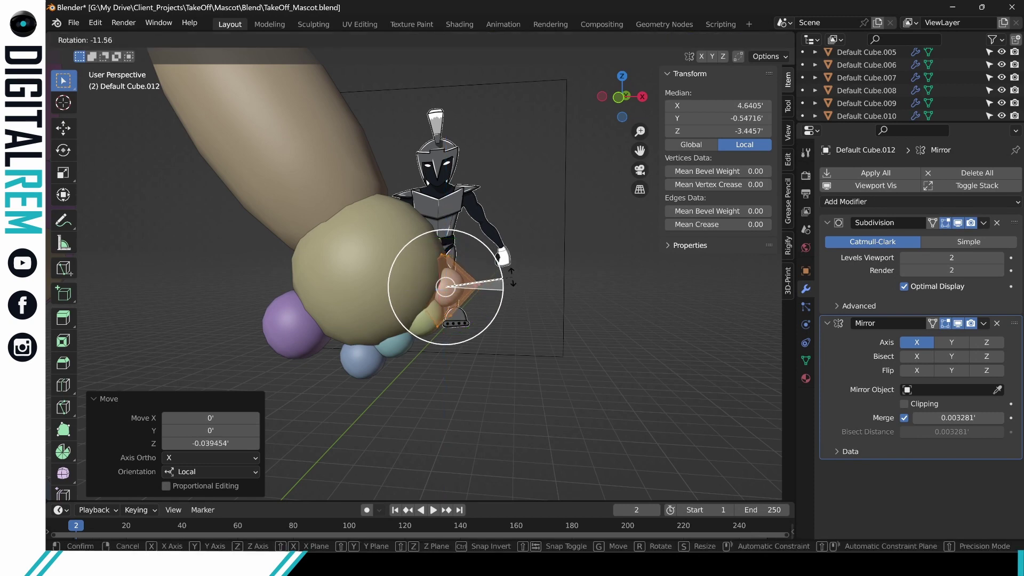
left_click(510, 273)
key("alt+a")
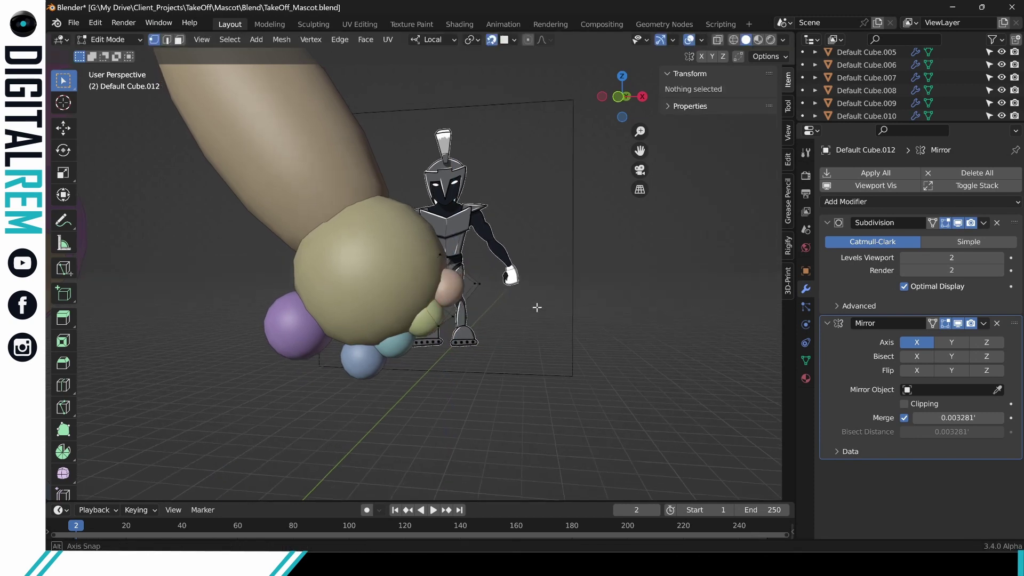
mouse_move(532, 306)
middle_mouse_down()
mouse_move(427, 258)
mouse_move(420, 269)
mouse_move(523, 302)
mouse_move(555, 295)
mouse_move(522, 302)
mouse_move(534, 299)
middle_mouse_up()
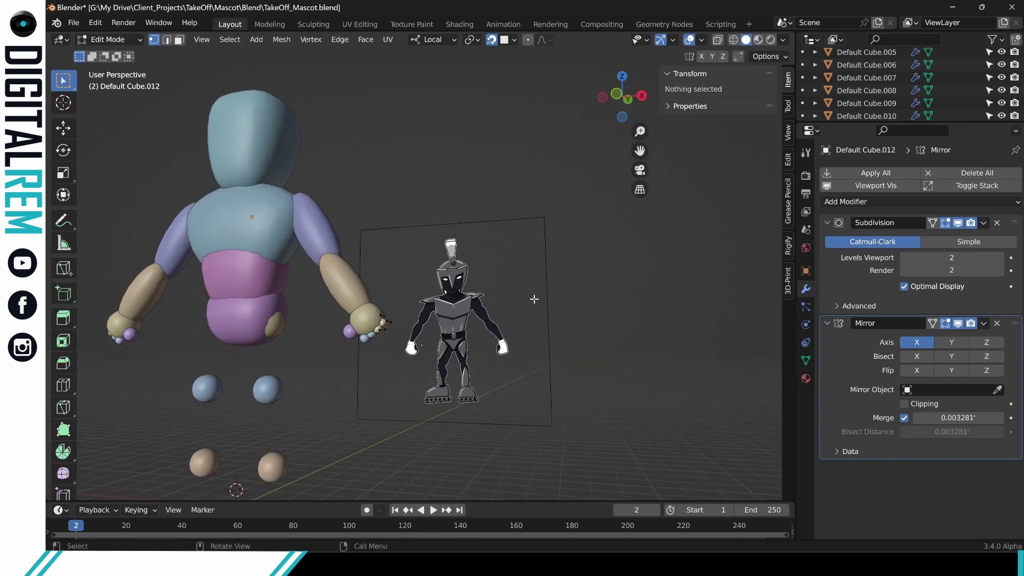
Try moving the purple hand spheres in Object Mode, then undo the move.
scroll(528, 298, "up", 2)
middle_click_drag(375, 308, 401, 330)
scroll(401, 330, "up", 4)
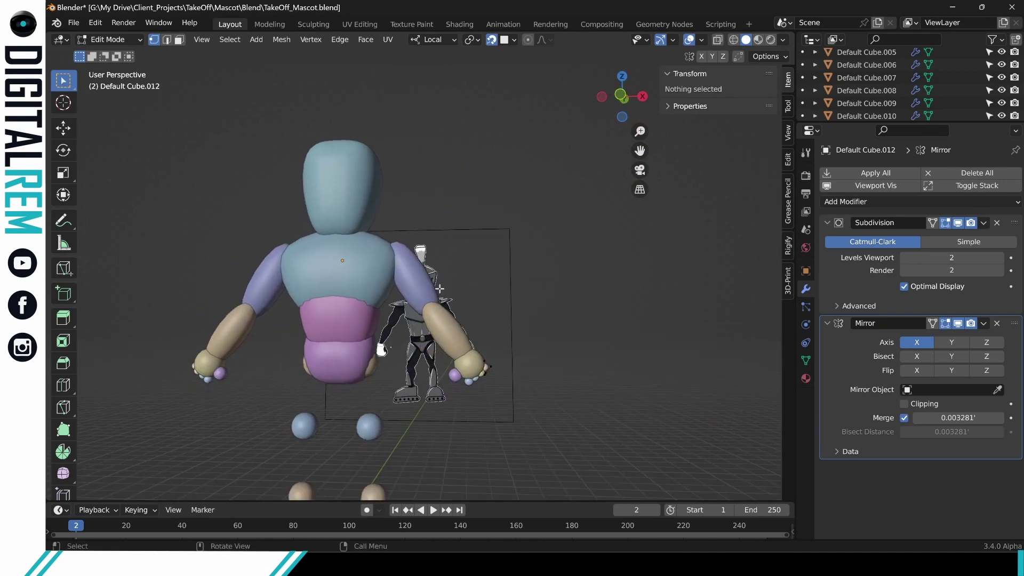
scroll(443, 289, "down", 3)
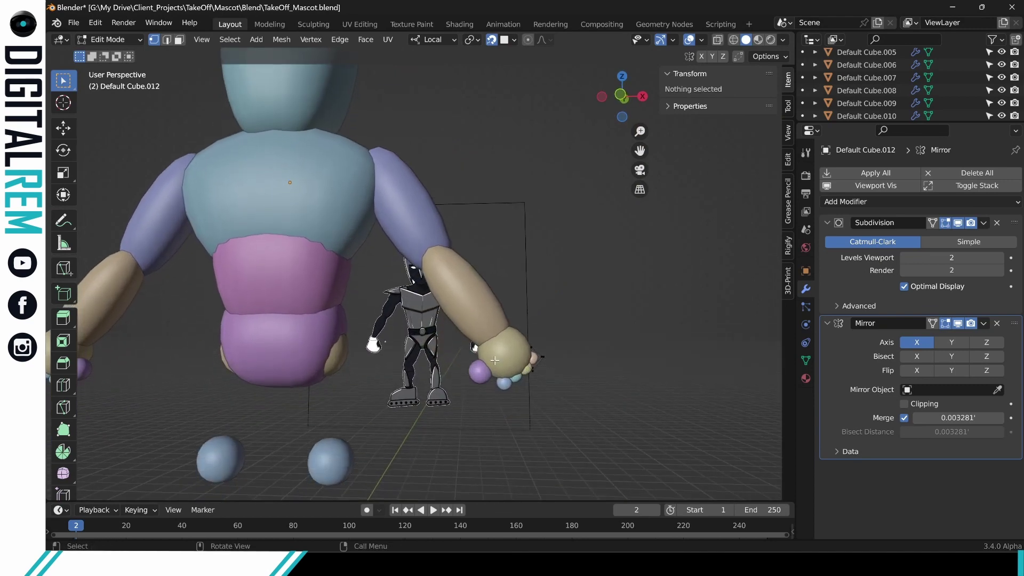
key("Tab")
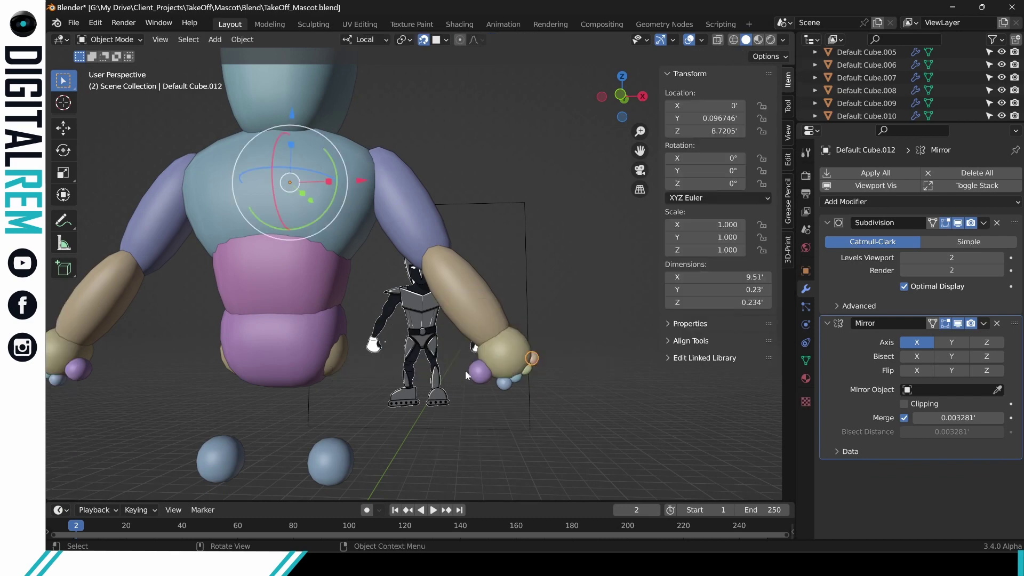
key("g")
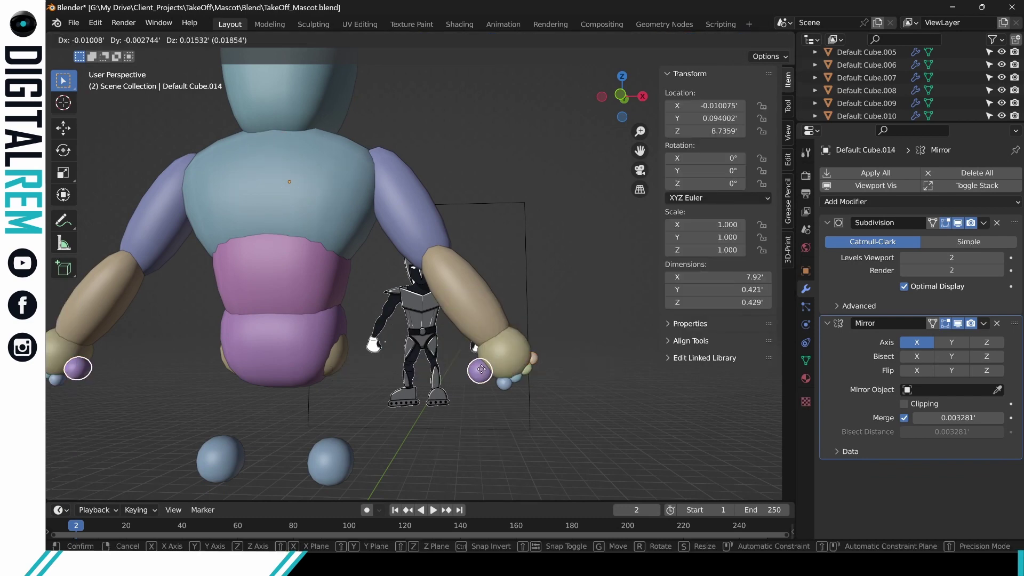
left_click(492, 361)
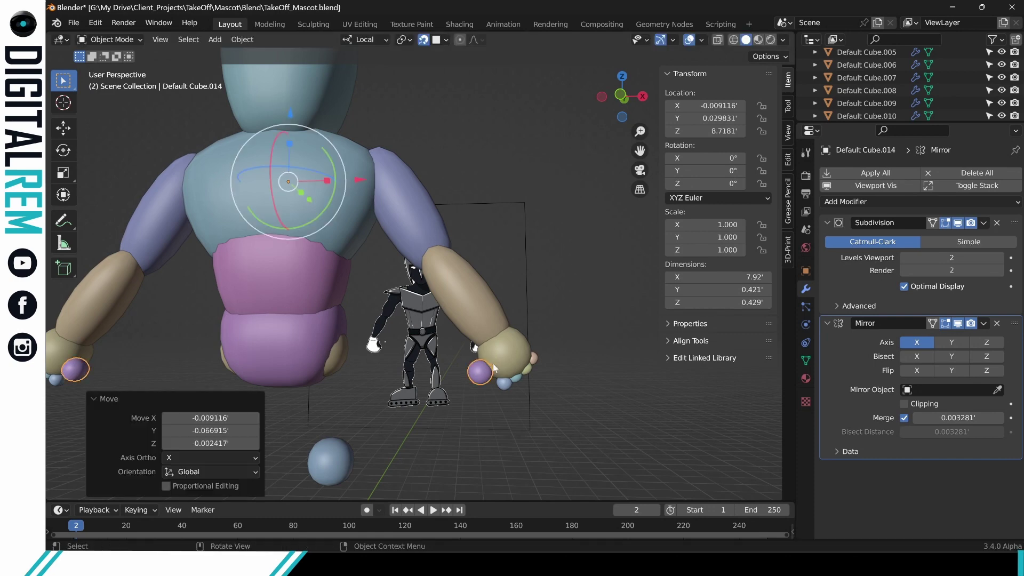
mouse_move(492, 360)
middle_mouse_down()
mouse_move(547, 304)
mouse_move(492, 361)
middle_mouse_up()
key("ctrl+z")
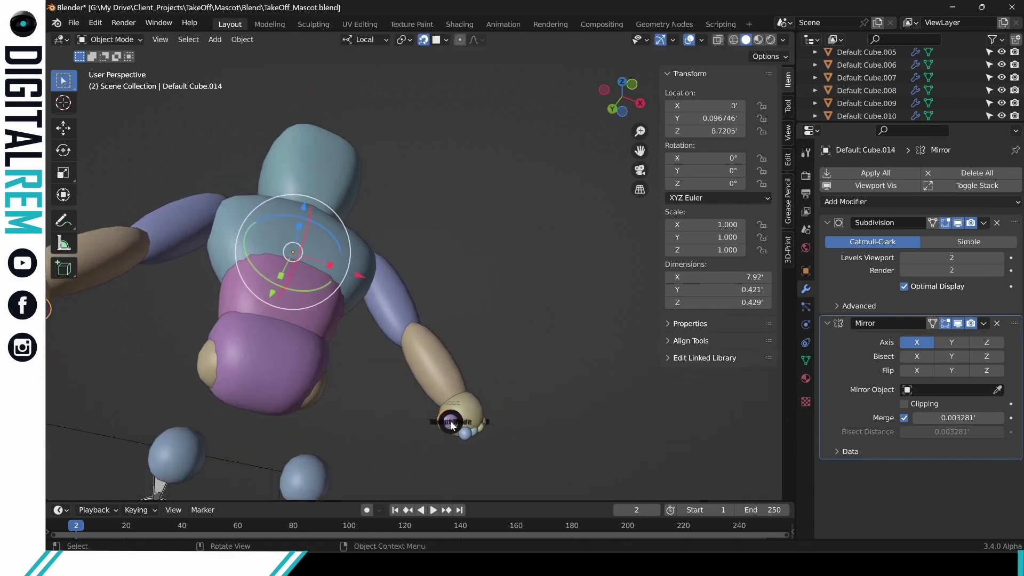
Move the purple thumb piece 0.085 X, 0.012 Y, 0.118 Z against the palm.
left_click(469, 423)
scroll(453, 417, "up", 5)
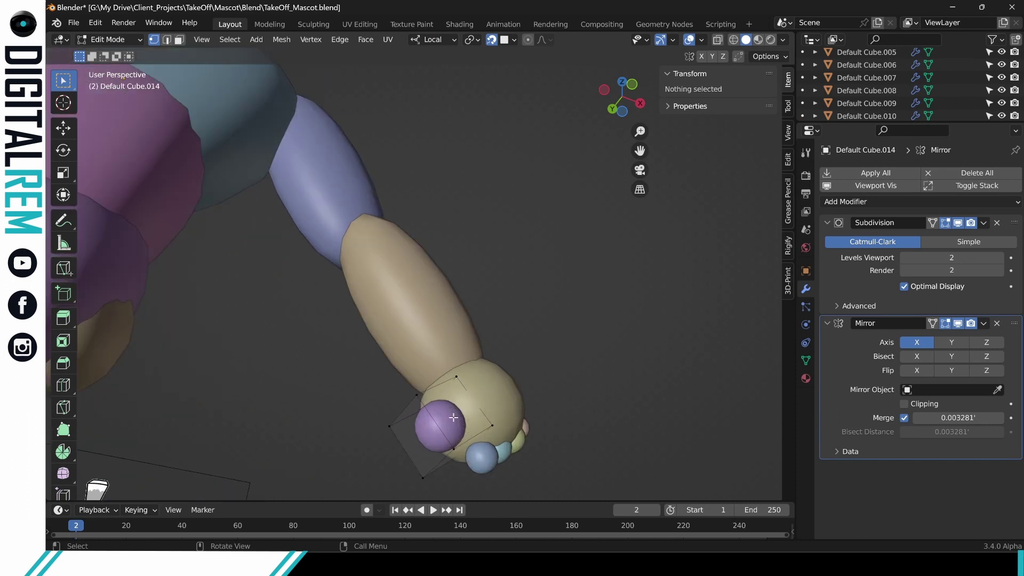
middle_click_drag(453, 417, 476, 388)
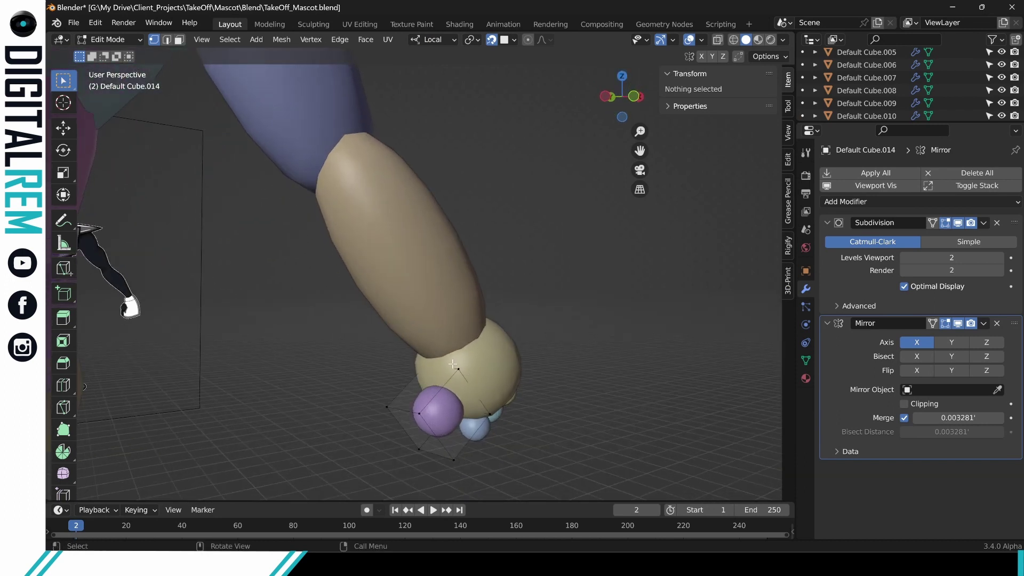
key("l")
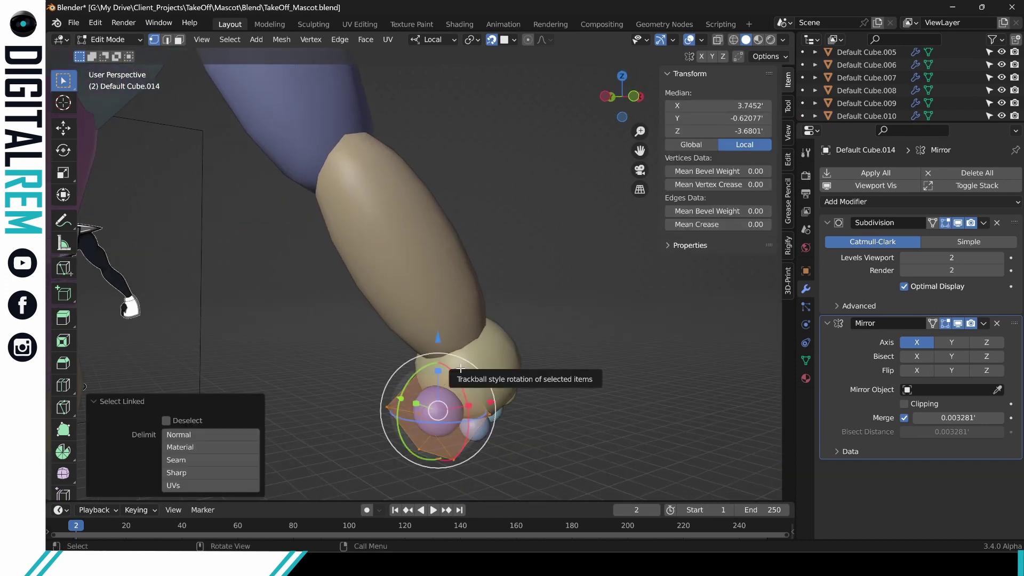
key("g")
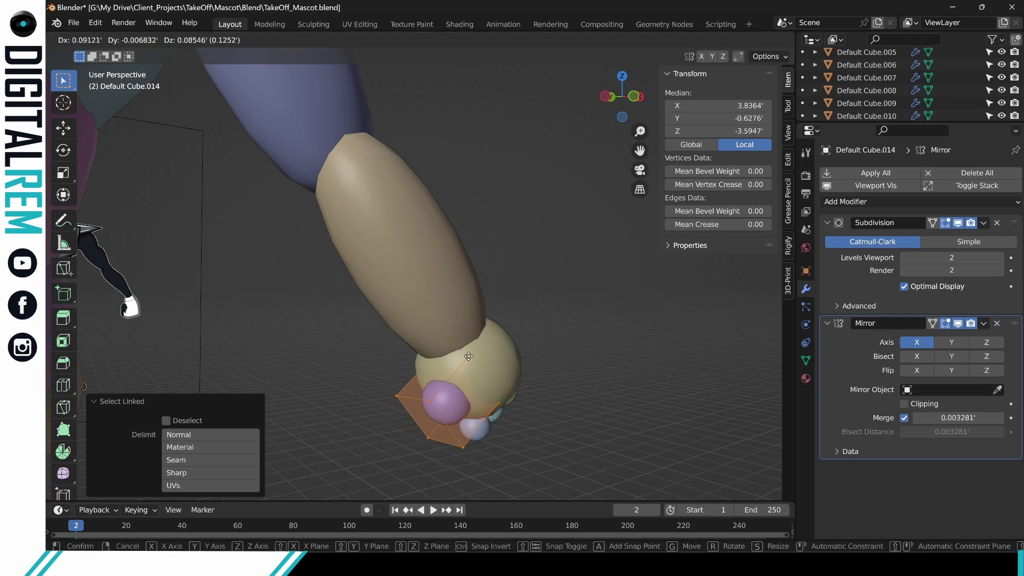
left_click(465, 354)
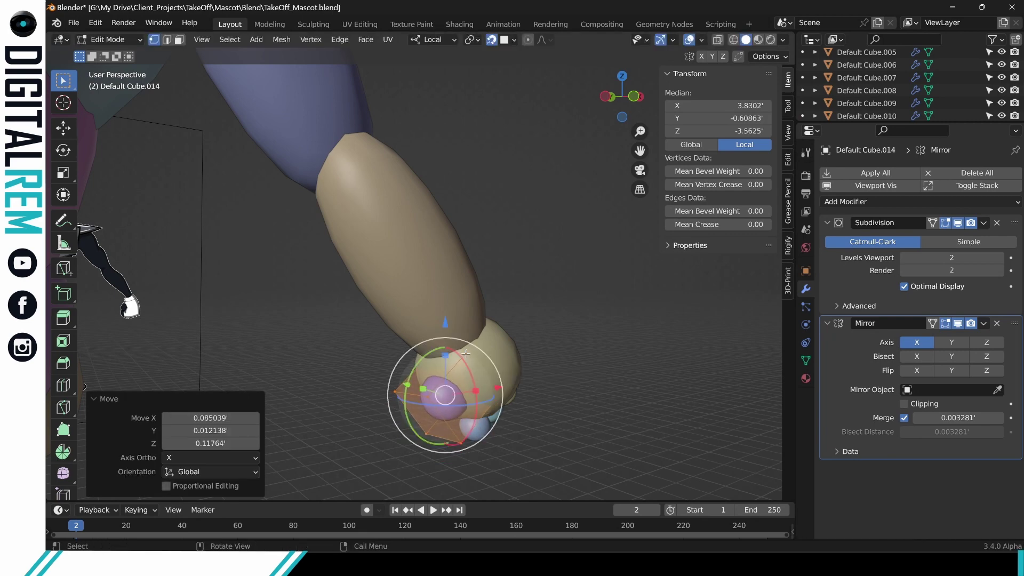
key("alt+a")
middle_click_drag(465, 354, 520, 368)
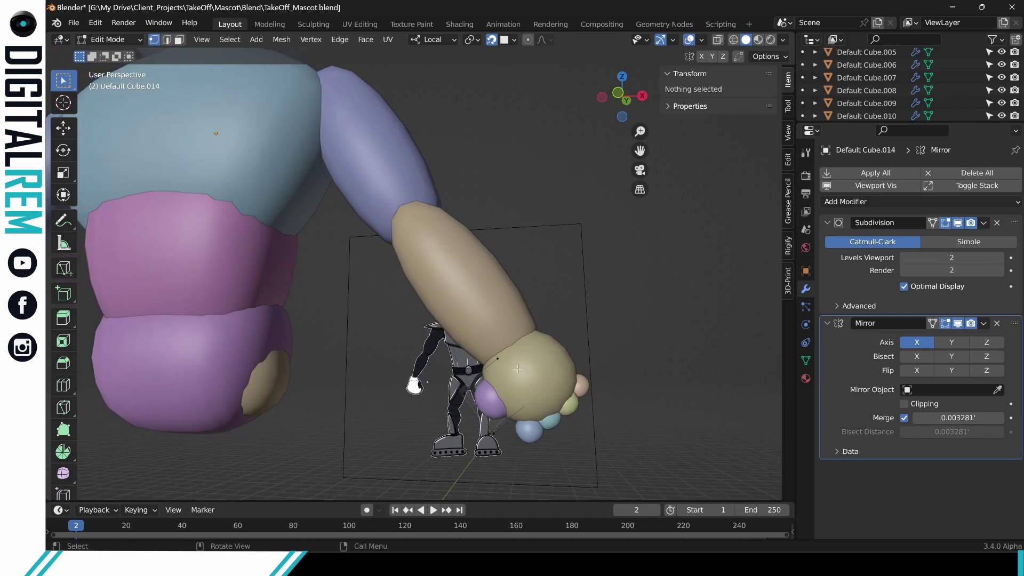
scroll(520, 368, "down", 6)
middle_click_drag(447, 378, 476, 356, "shift")
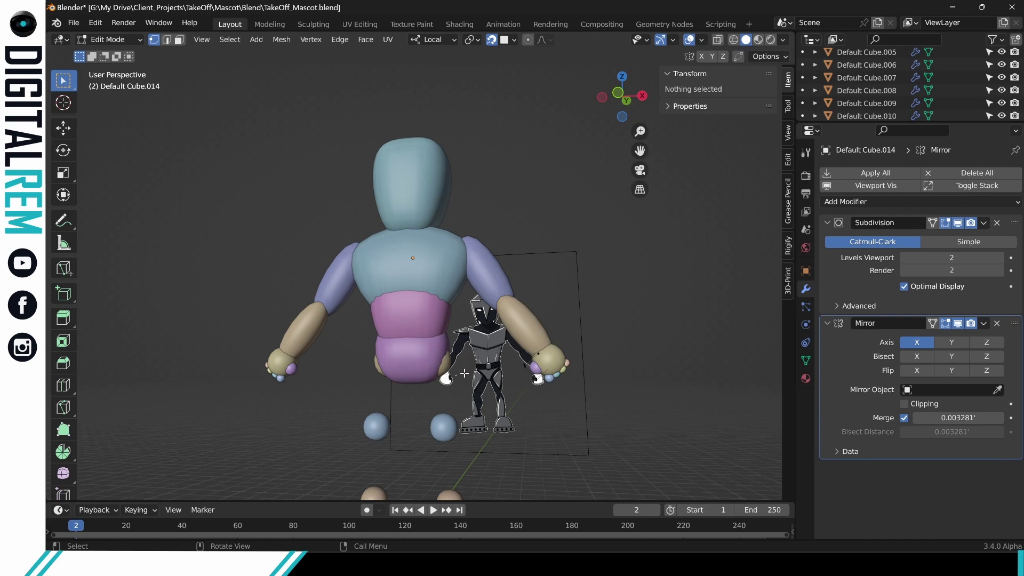
Select the pink torso Default Cube.007 and enter its Edit Mode.
key("ctrl+Tab")
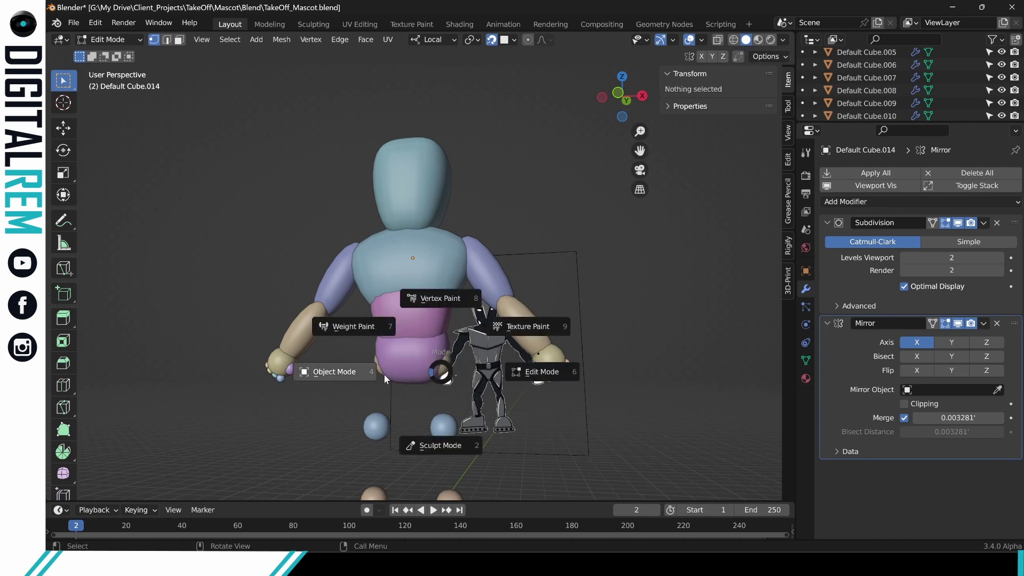
left_click(384, 374)
left_click(447, 363)
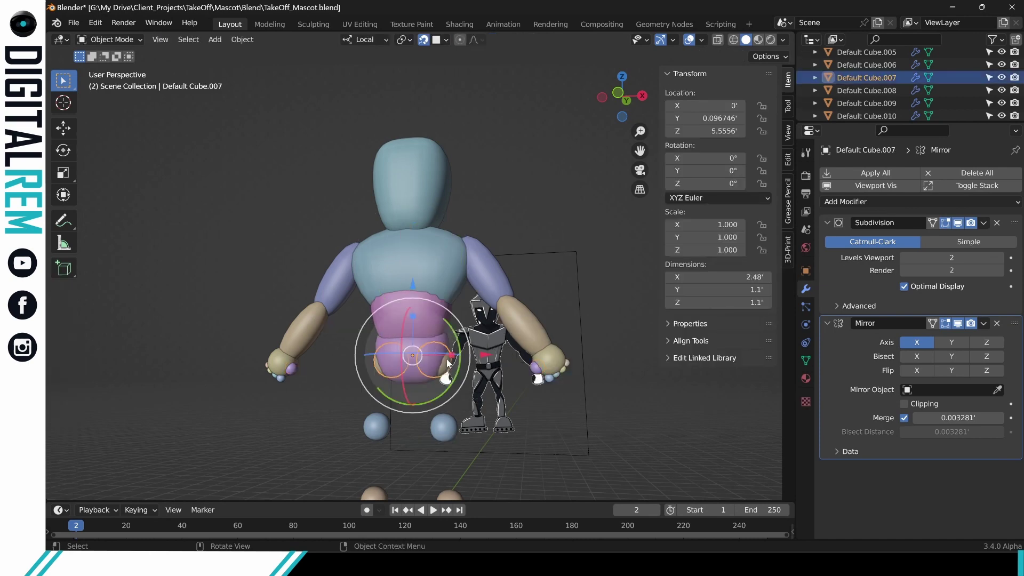
key("ctrl+Tab")
left_click(513, 352)
With X-ray on, lower the torso's bottom vertices along Z by -1.4203 and -0.35229.
scroll(453, 373, "up", 3)
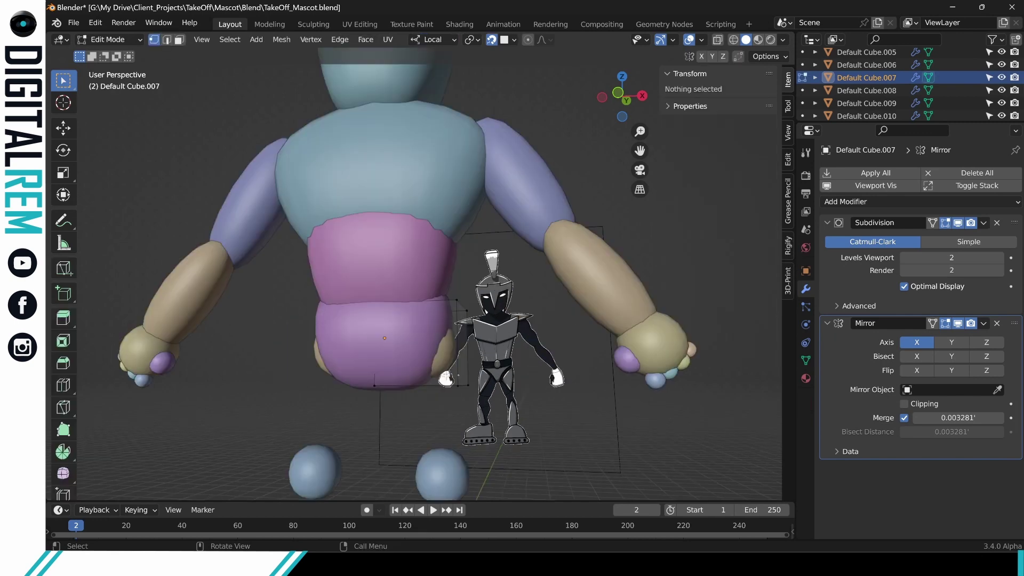
scroll(419, 375, "down", 1)
left_click_drag(368, 366, 525, 421)
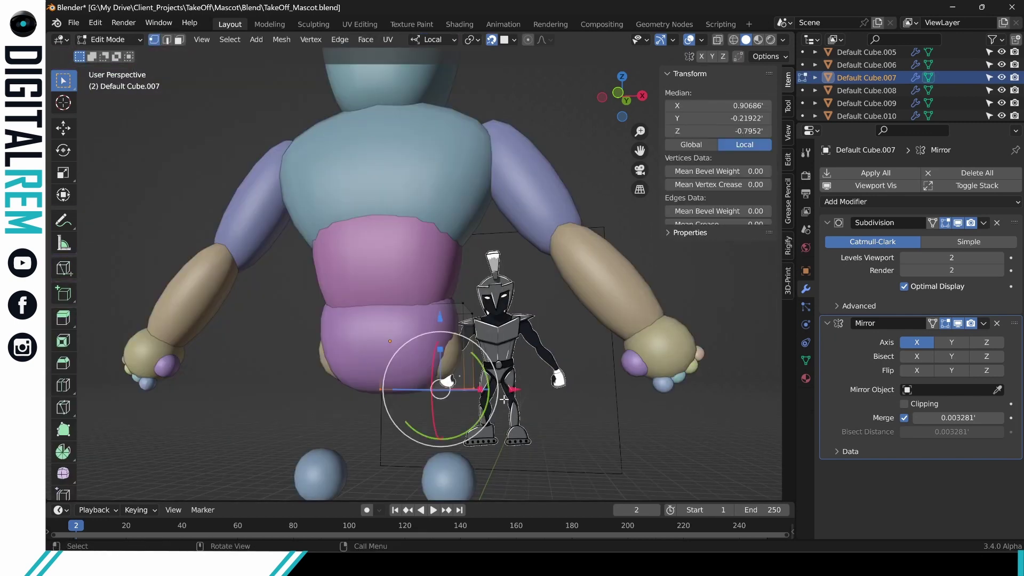
left_click(717, 39)
left_click_drag(360, 374, 468, 386)
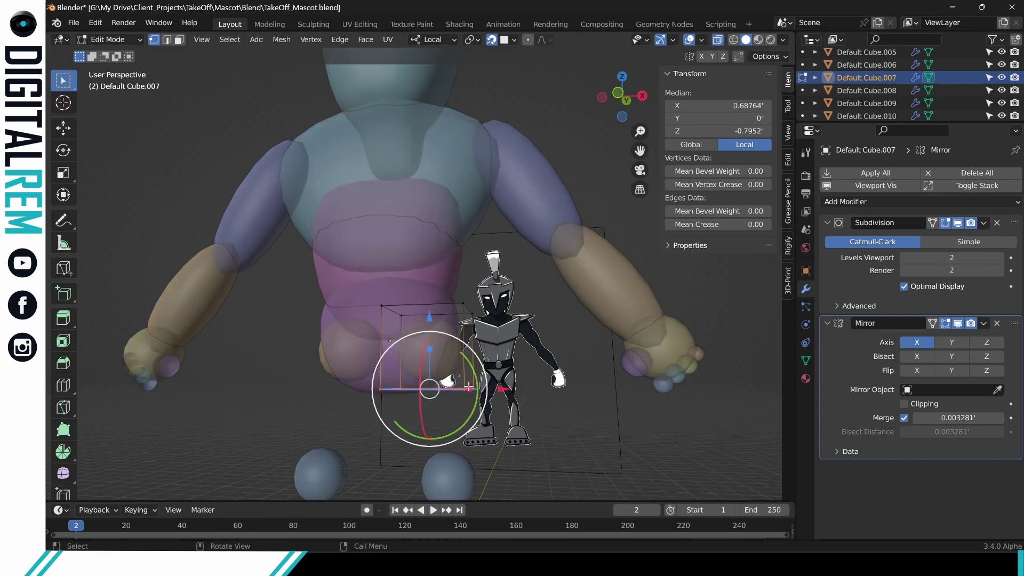
left_click_drag(431, 315, 435, 493)
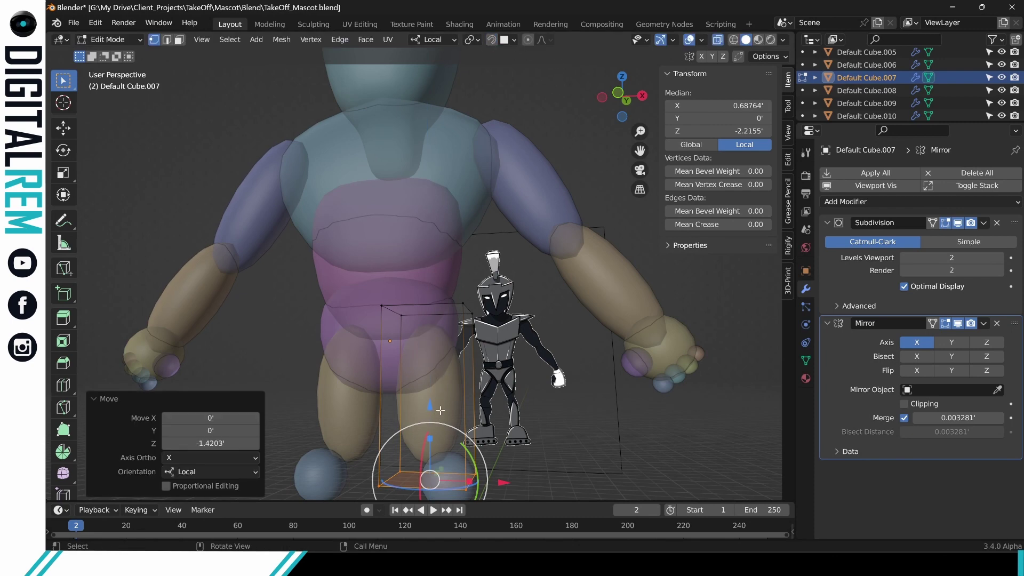
left_click_drag(427, 405, 428, 428)
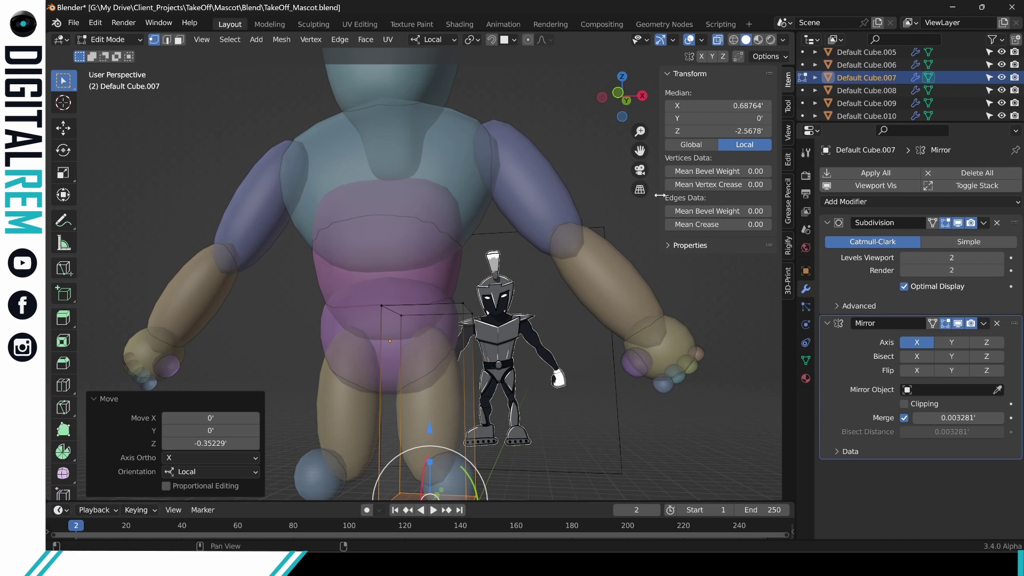
In Front view, widen the leg outward and raise a torso side vertex.
left_click(615, 95)
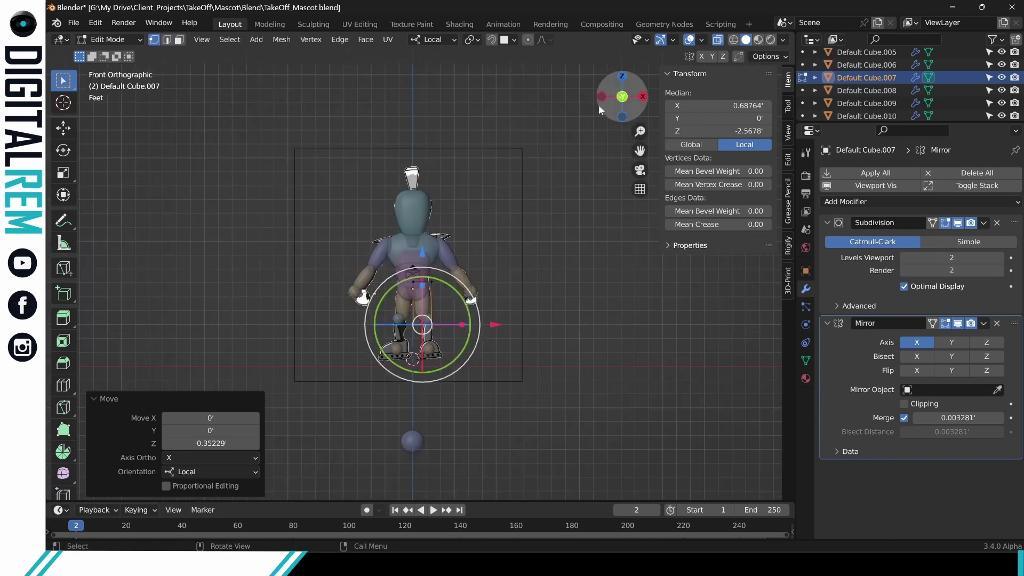
scroll(487, 290, "up", 4)
scroll(457, 288, "left", 6)
scroll(458, 291, "down", 3)
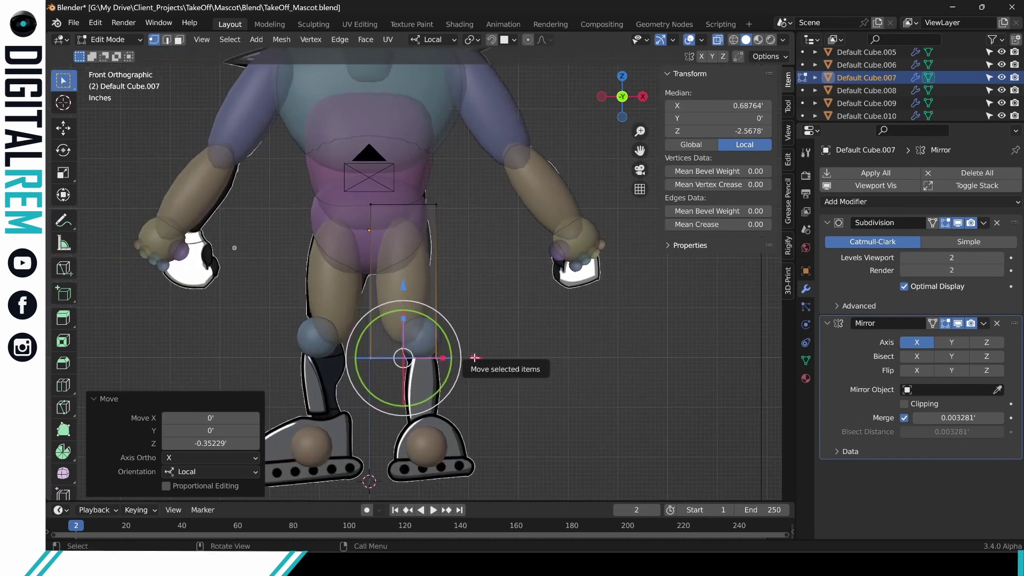
left_click_drag(477, 358, 491, 359)
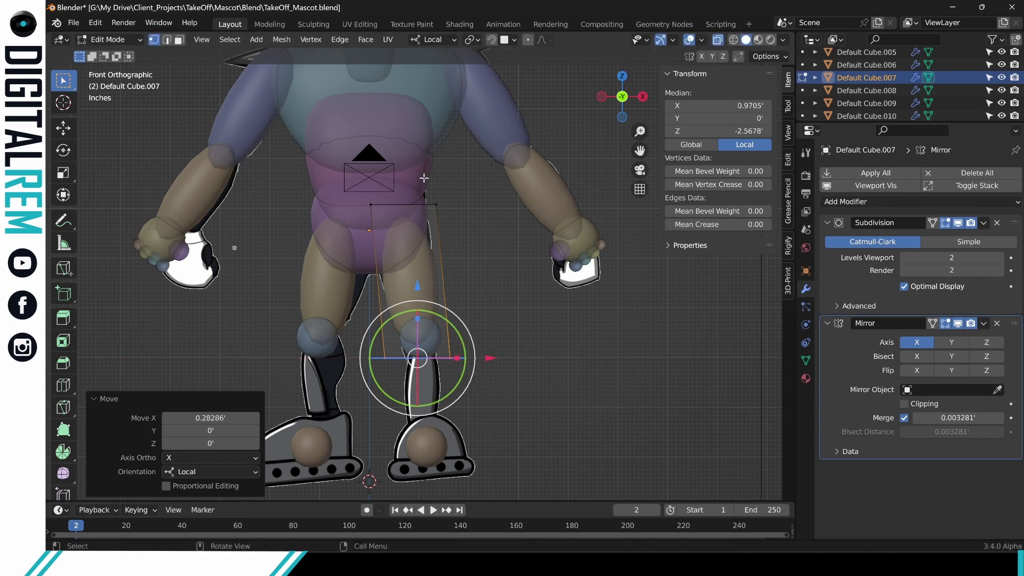
left_click(442, 180)
left_click_drag(438, 131, 448, 74)
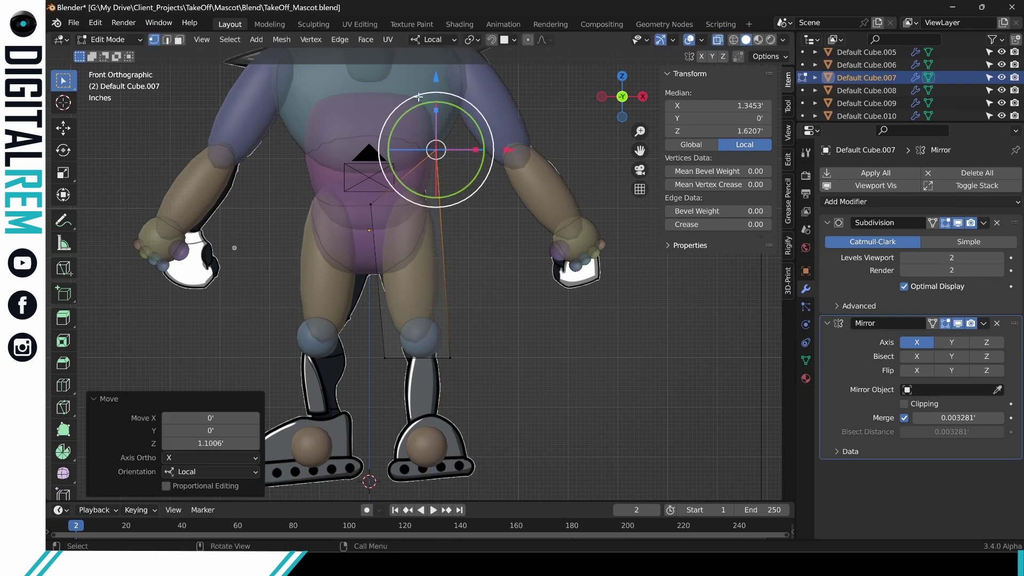
Shift the waist vertex sideways and raise and push out the hip vertex, then exit to Object Mode.
left_click(370, 205)
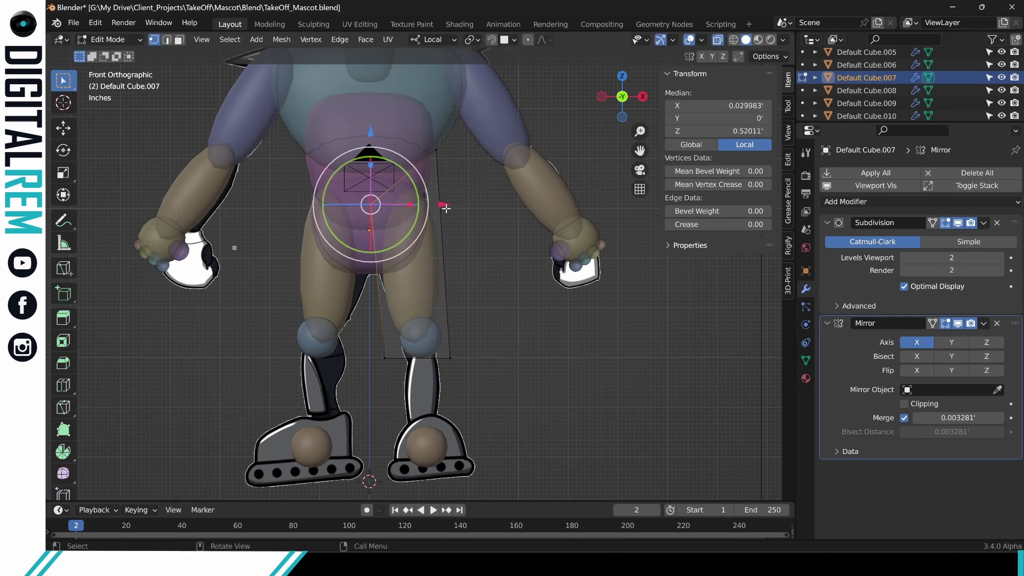
left_click_drag(442, 206, 414, 209)
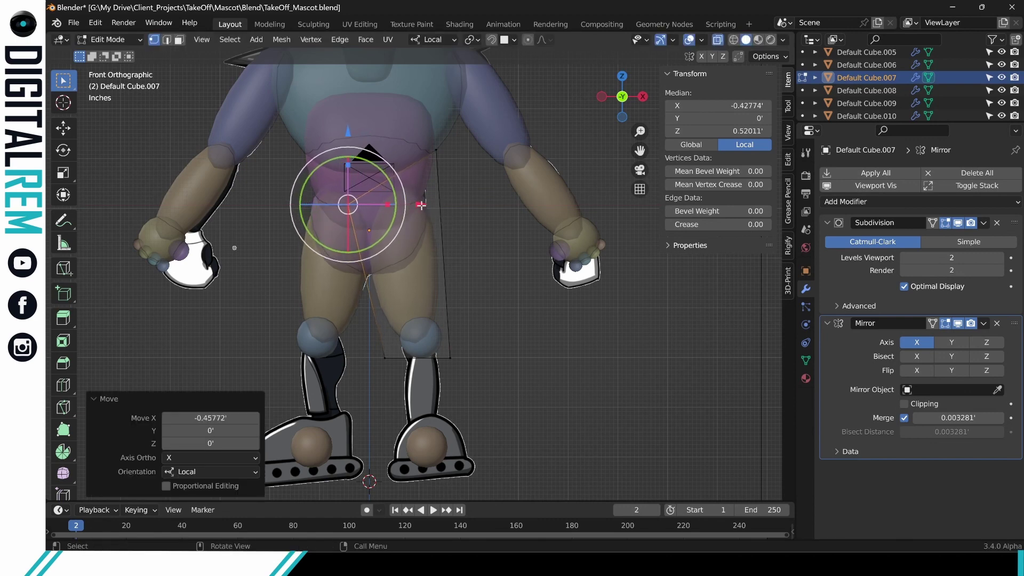
left_click(437, 145)
key("g")
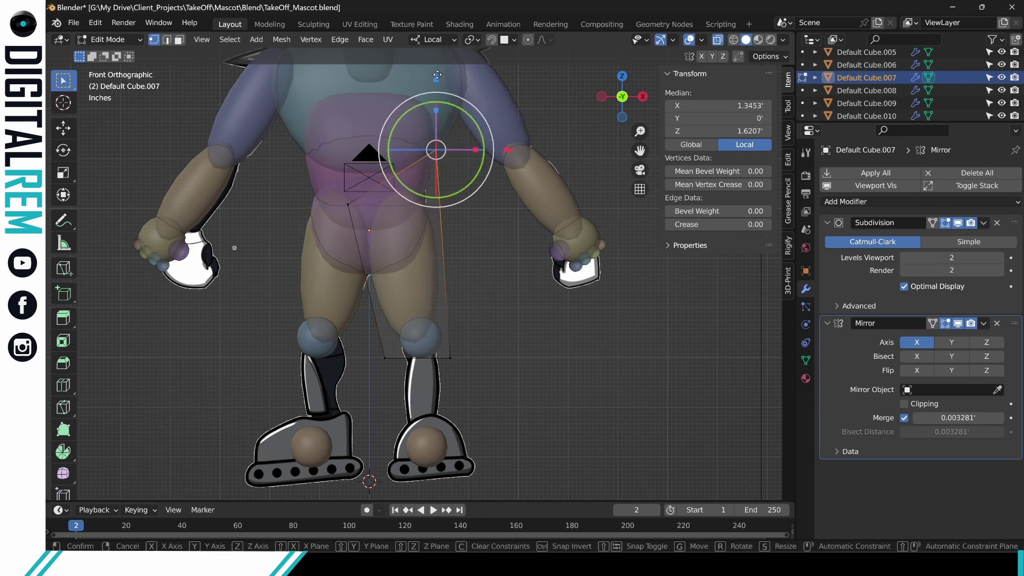
left_click(437, 75)
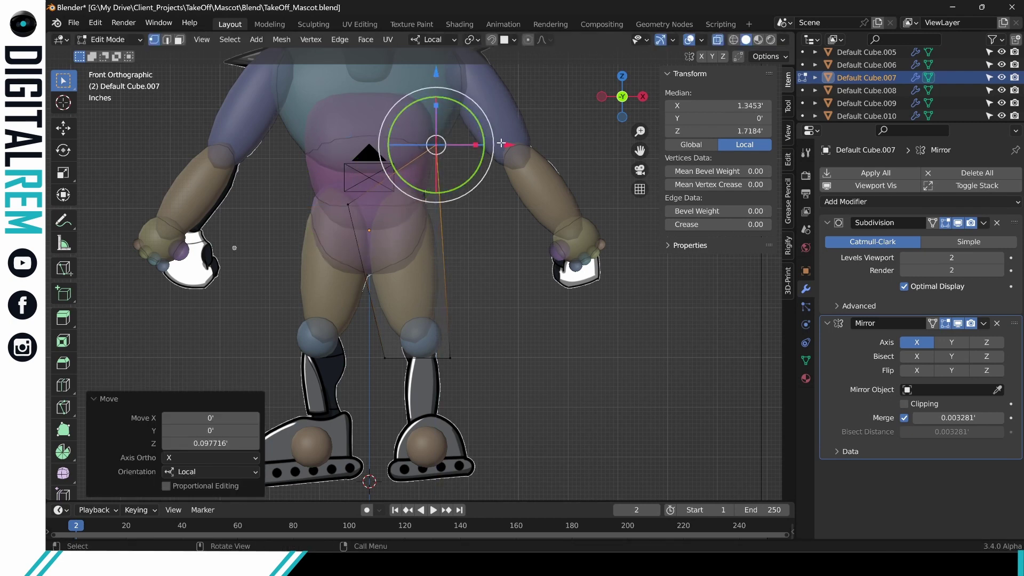
left_click_drag(501, 143, 510, 143)
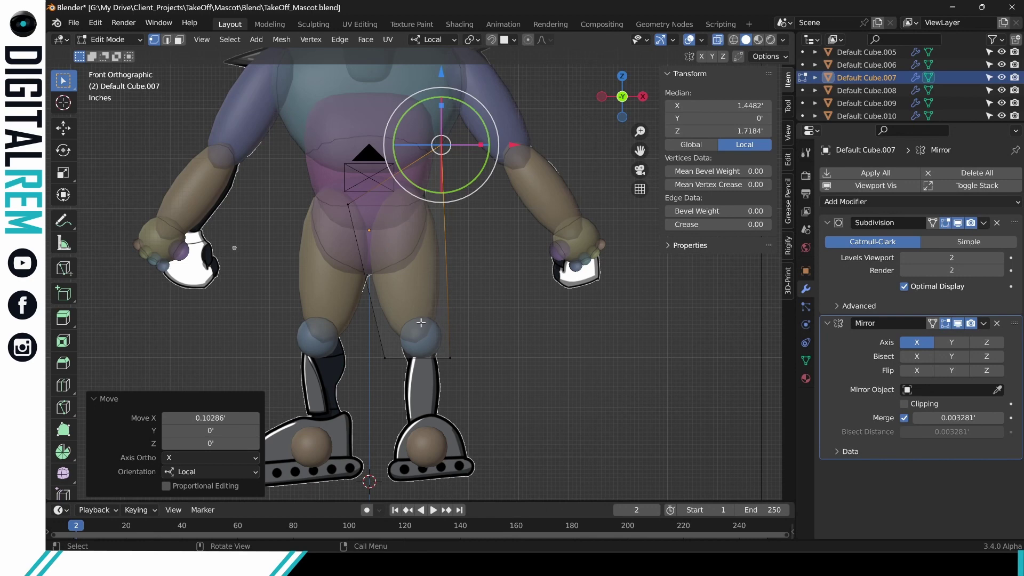
key("Tab")
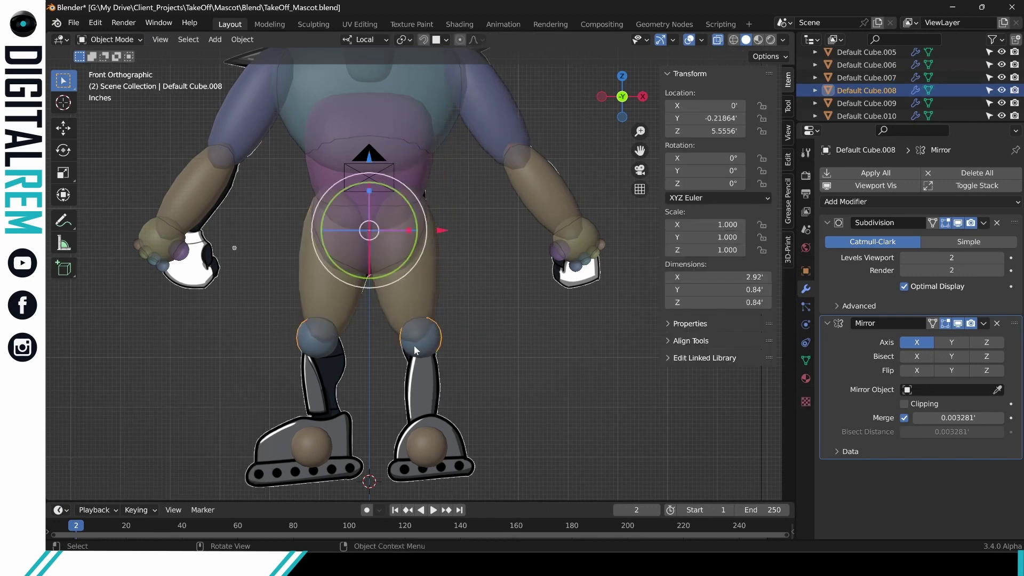
Lower the torso's leg-bottom vertices along Z and shift them outward.
key("ctrl+Tab")
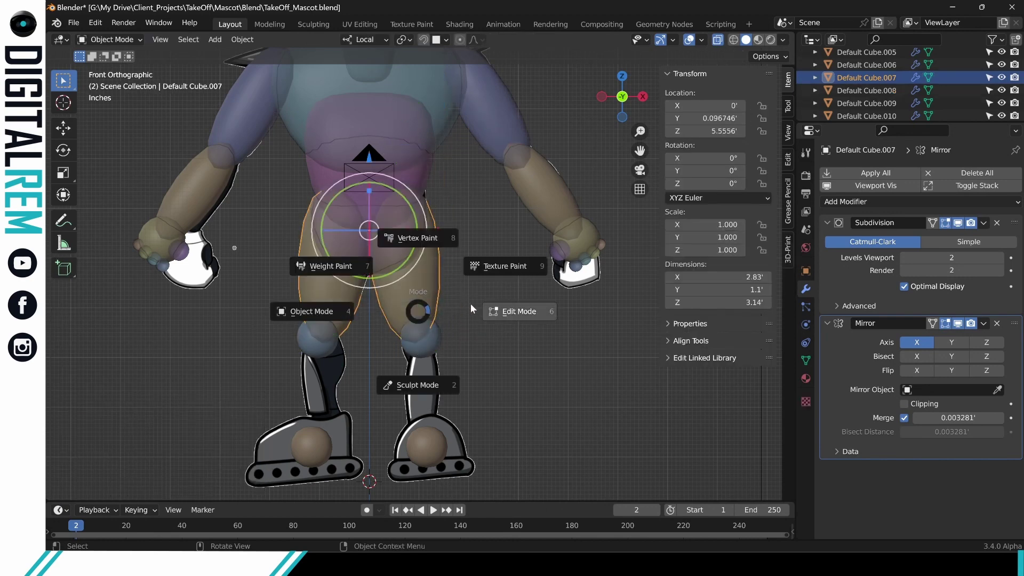
left_click(470, 303)
left_click_drag(376, 325, 469, 398)
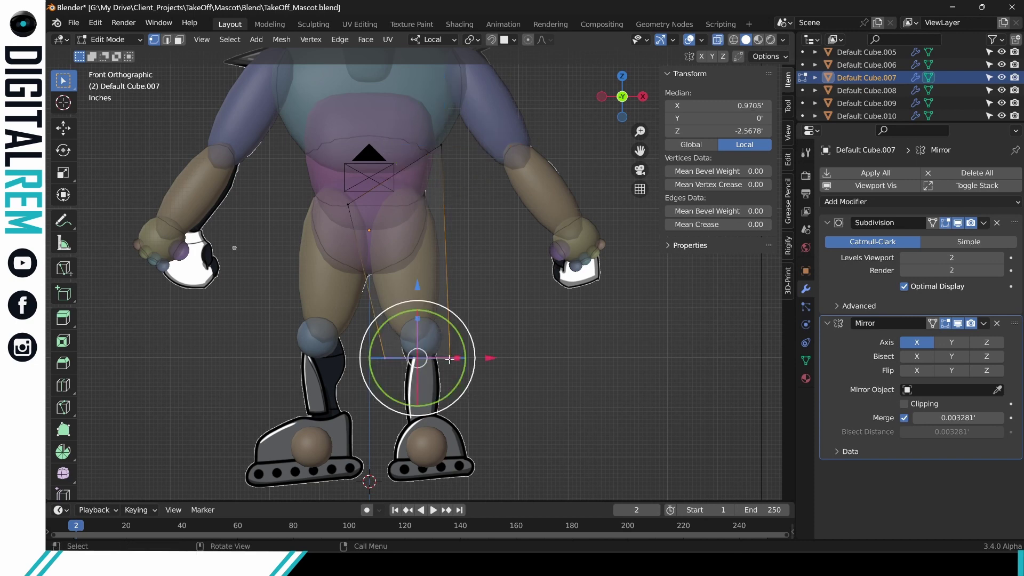
key("g")
key("z")
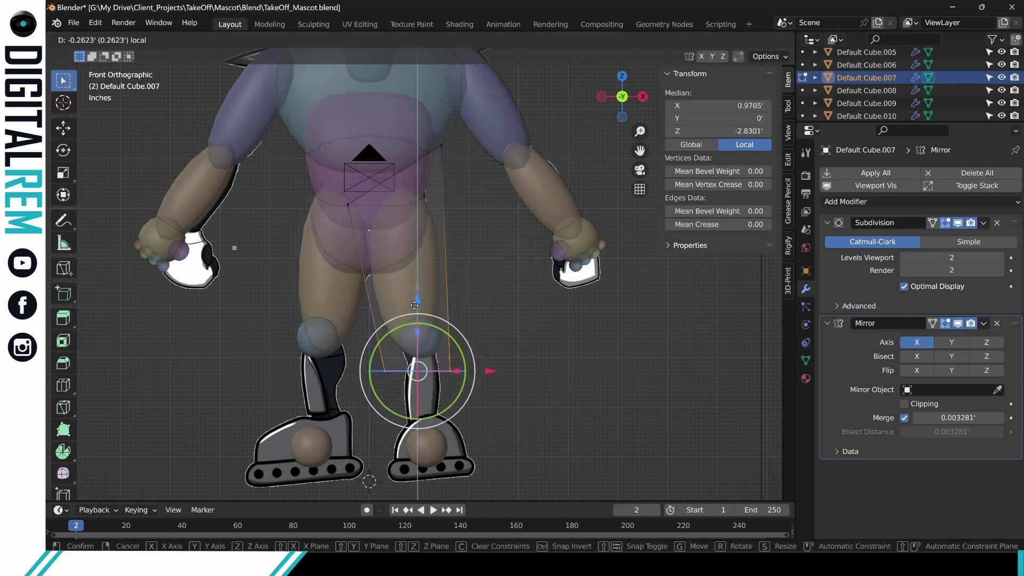
left_click(488, 370)
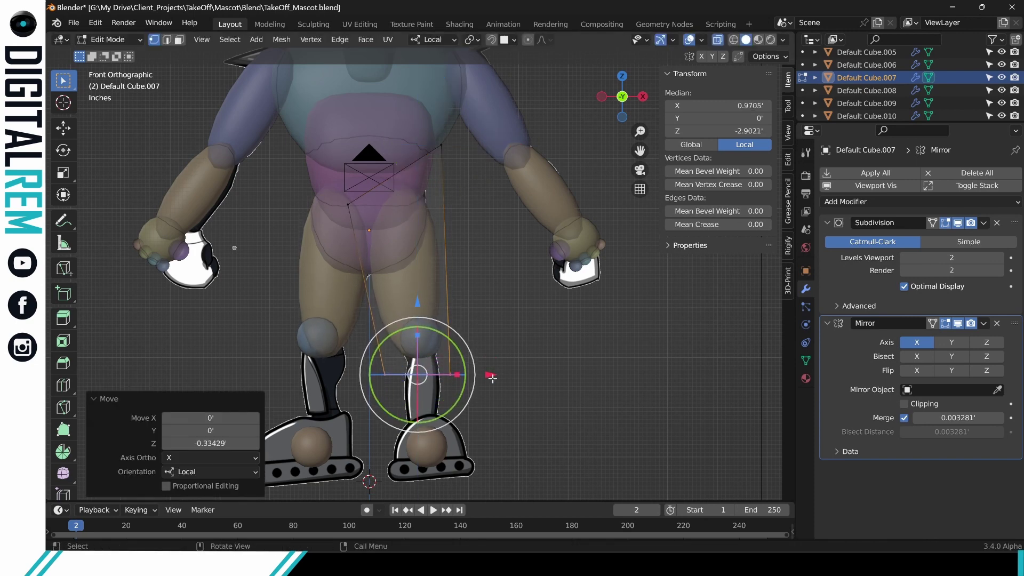
left_click_drag(492, 378, 505, 376)
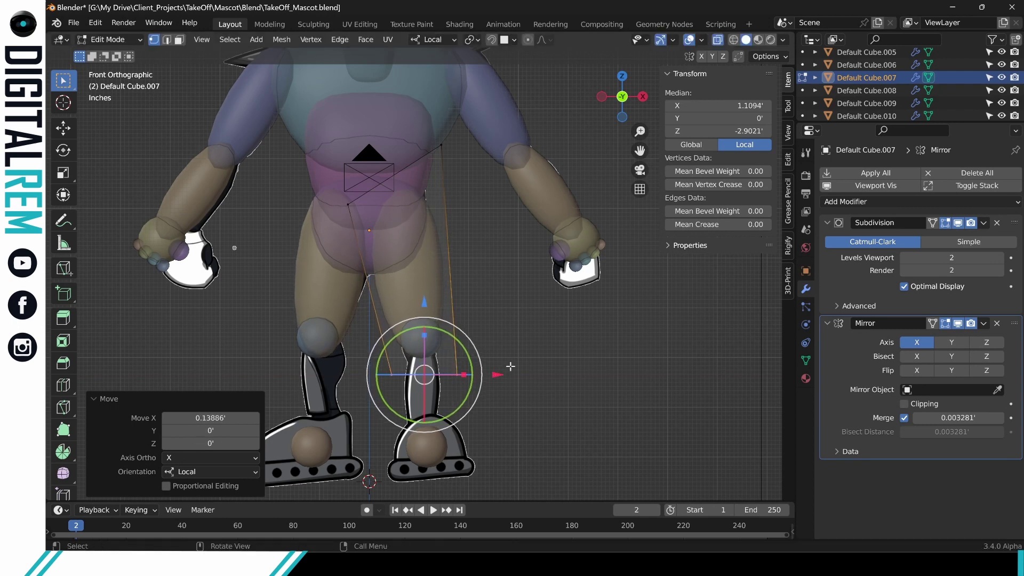
key("ctrl+Tab")
left_click(292, 368)
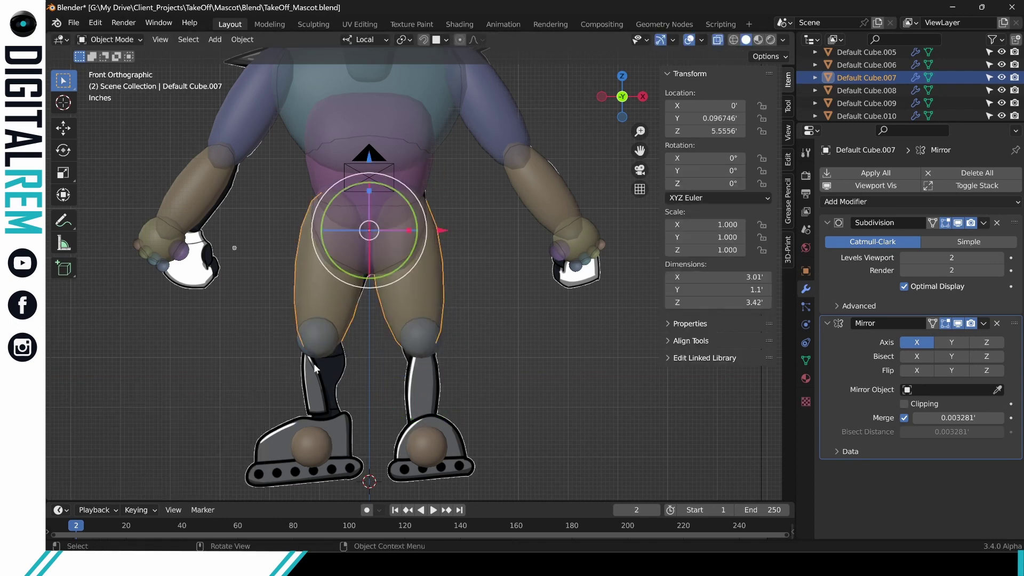
Lower part of the lower-leg piece's mesh, then return to Object Mode.
left_click(410, 352)
key("ctrl+Tab")
left_click(506, 347)
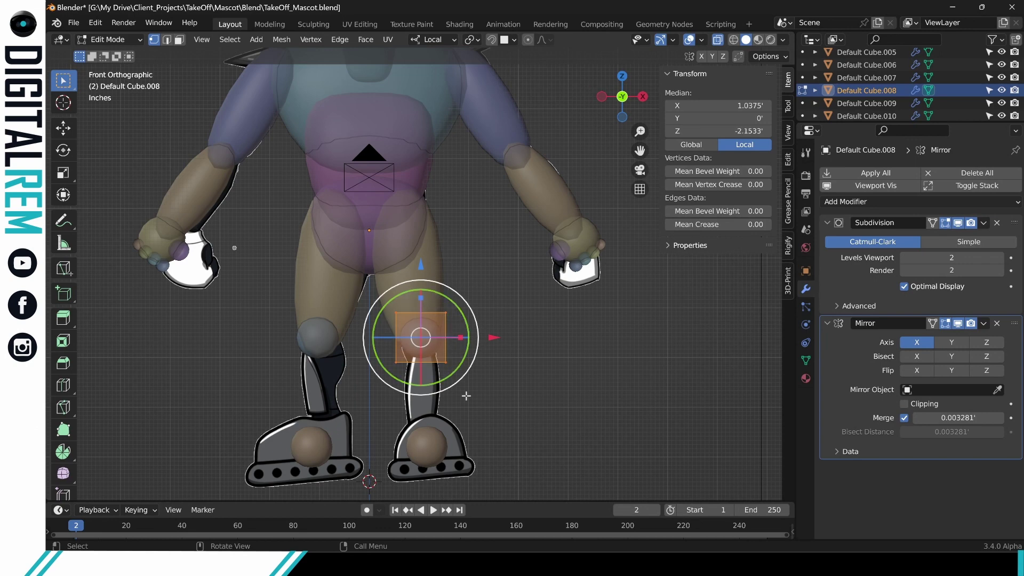
left_click_drag(405, 267, 427, 228)
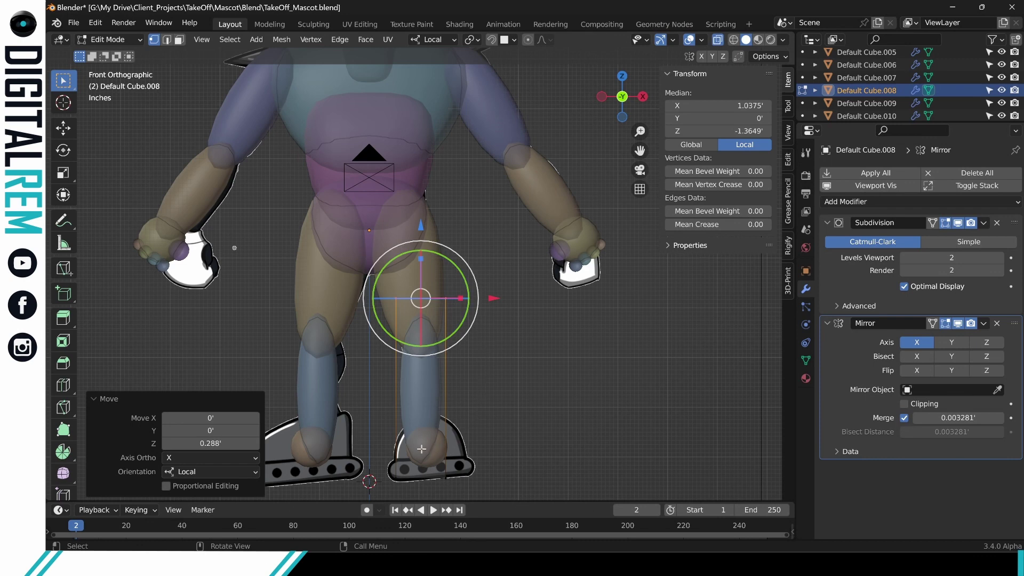
key("ctrl+Tab")
left_click(325, 443)
Select the leg object Default Cube.008 and enter Edit Mode.
left_click(437, 452)
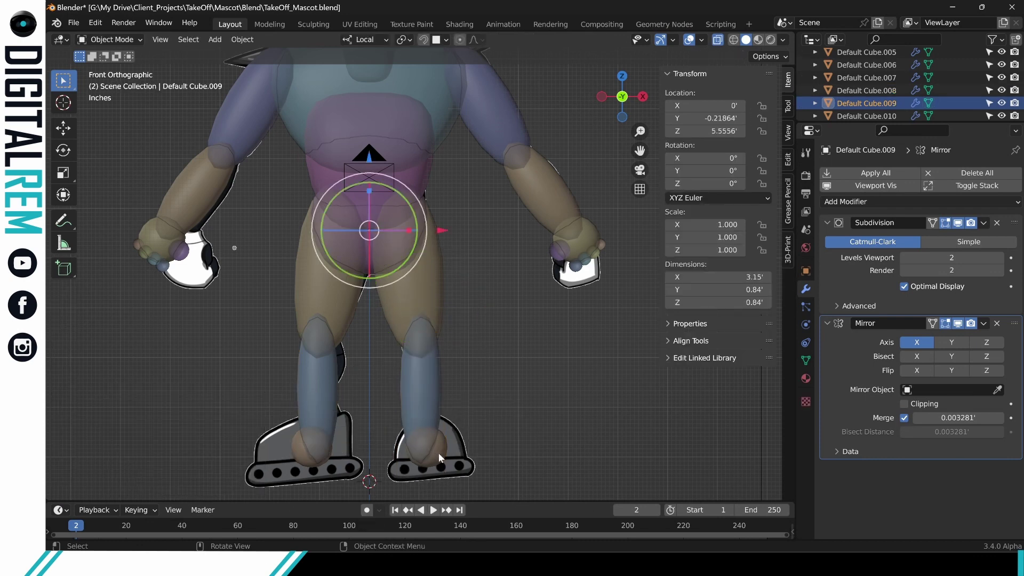
key("ctrl+Tab")
key("ctrl+Tab")
key("ctrl+Tab")
left_click(418, 406)
key("ctrl+Tab")
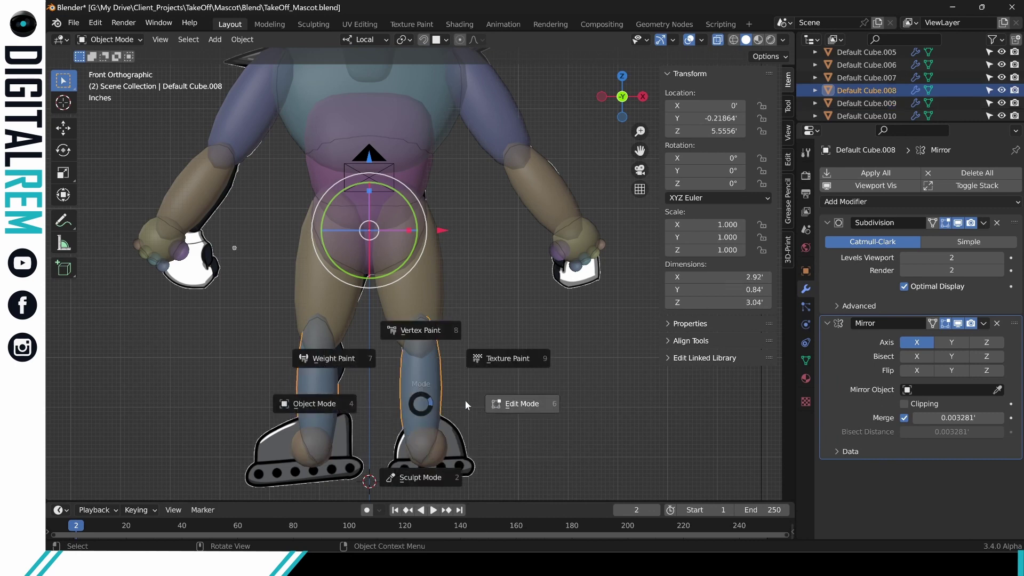
left_click(466, 399)
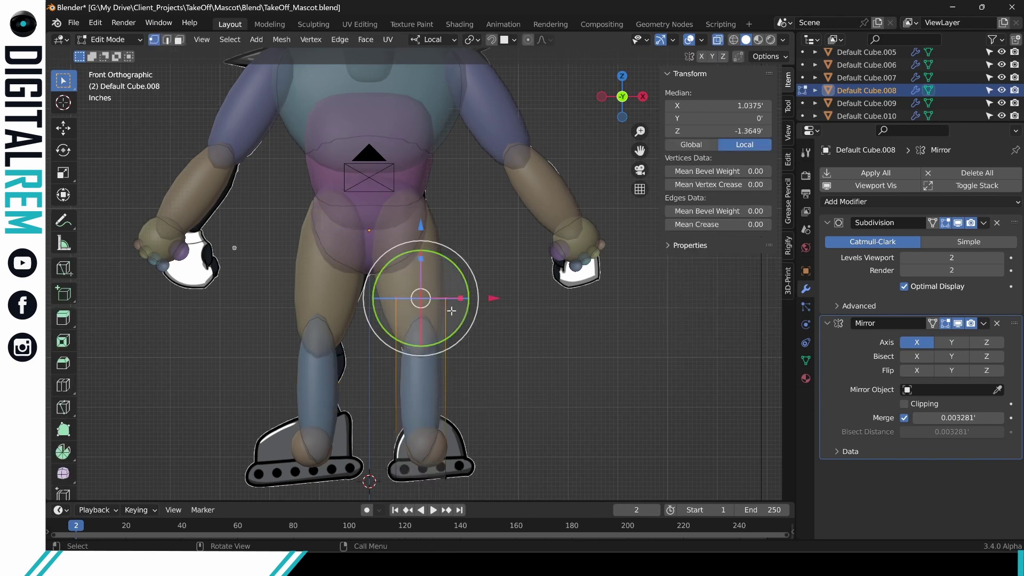
Scale the legs to 0.838 on local X and lower their bottoms -0.092572 along Z.
left_click_drag(463, 296, 478, 300)
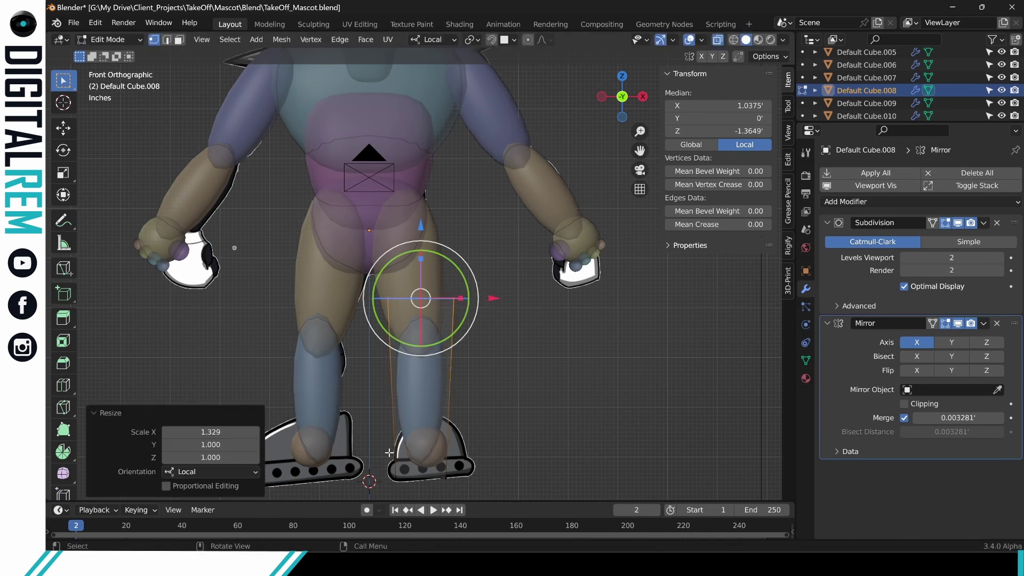
left_click_drag(388, 452, 454, 478)
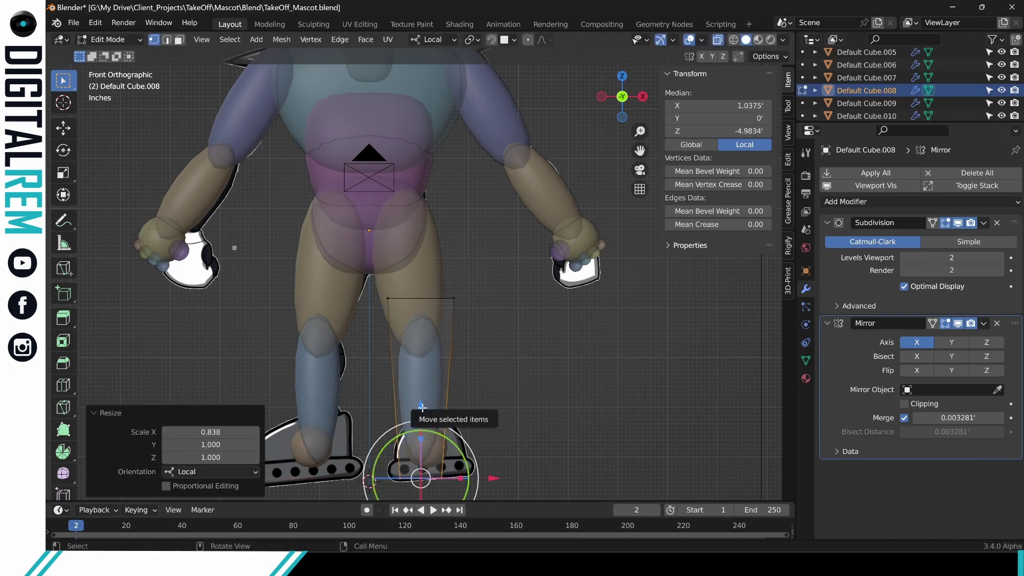
left_click_drag(421, 407, 418, 414)
key("ctrl+Tab")
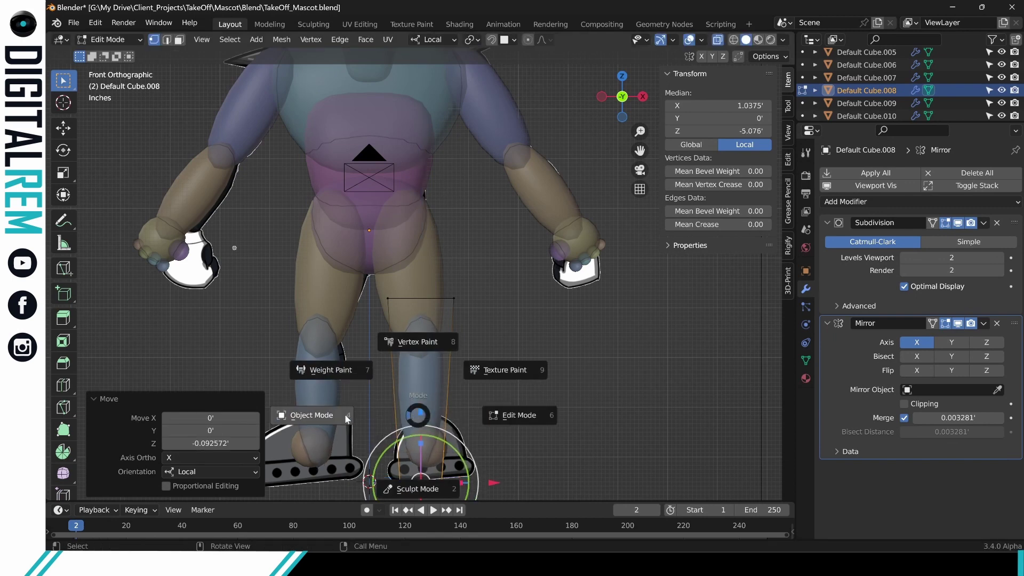
left_click(344, 414)
left_click(440, 443)
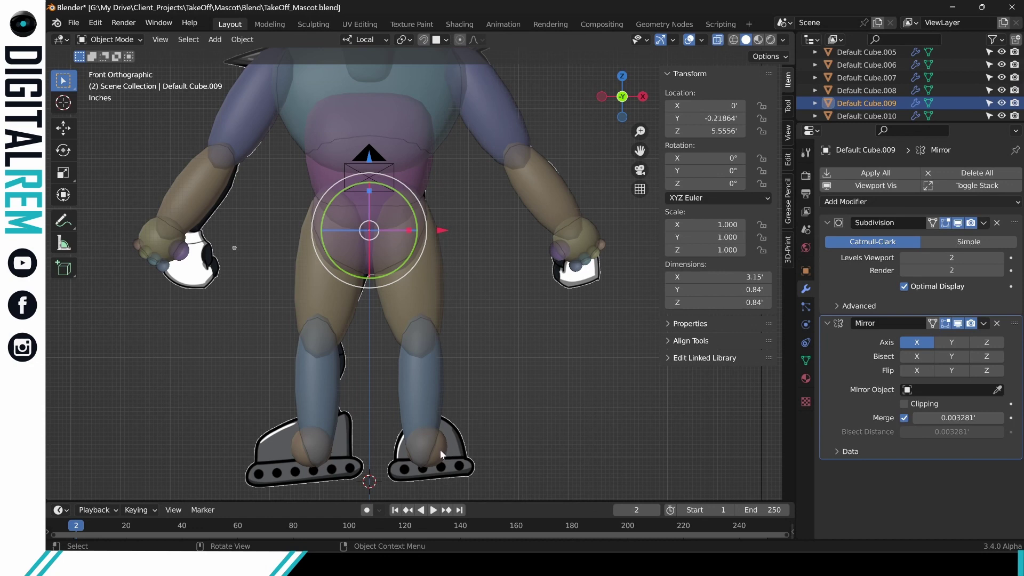
key("ctrl+Tab")
key("ctrl+Tab")
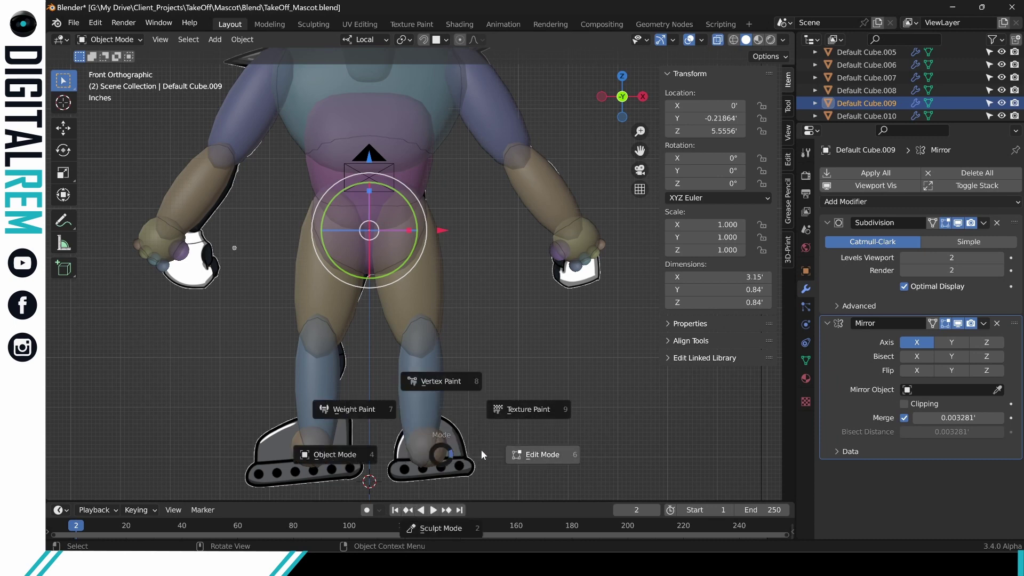
In Edit Mode, widen the right foot sideways to fill the boot outline.
left_click(481, 448)
left_click_drag(376, 401, 475, 487)
left_click_drag(467, 451, 501, 447)
left_click(501, 447)
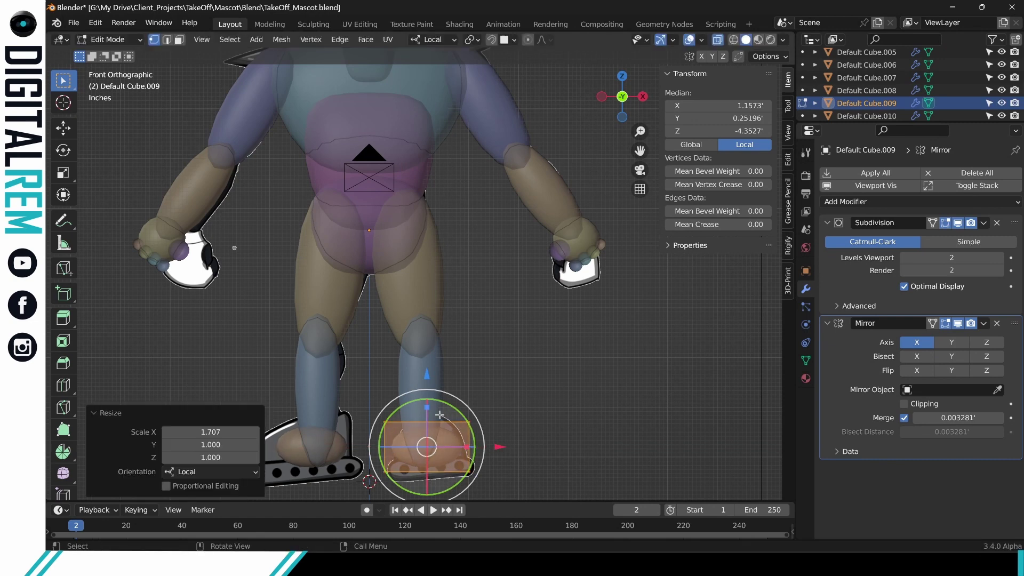
Raise the foot's top vertices and lower its base into the boots (-0.288, then -0.020572 on Z).
key("alt+a")
key("b")
left_click_drag(380, 410, 484, 433)
left_click_drag(428, 350, 431, 338)
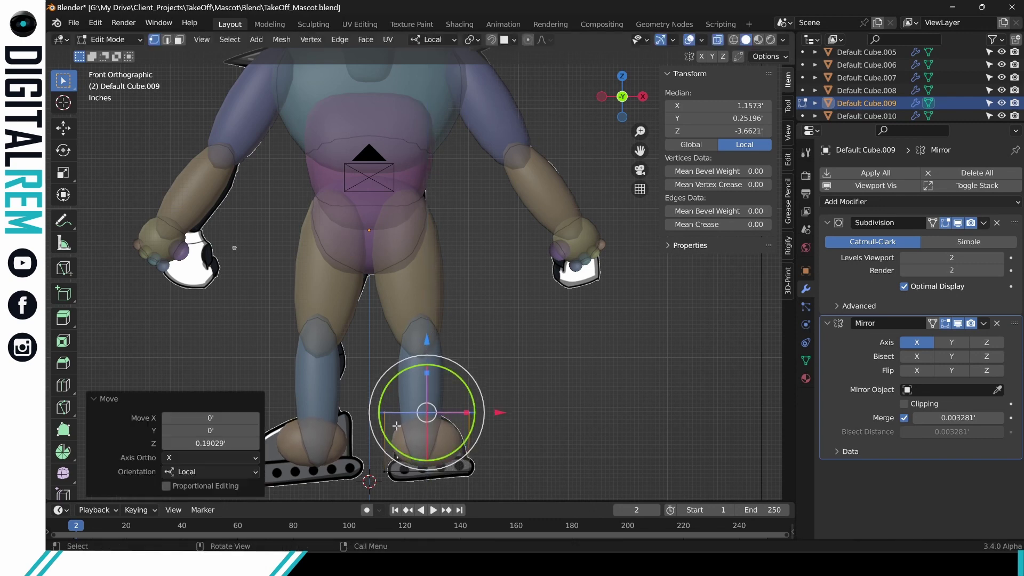
left_click_drag(377, 463, 495, 483)
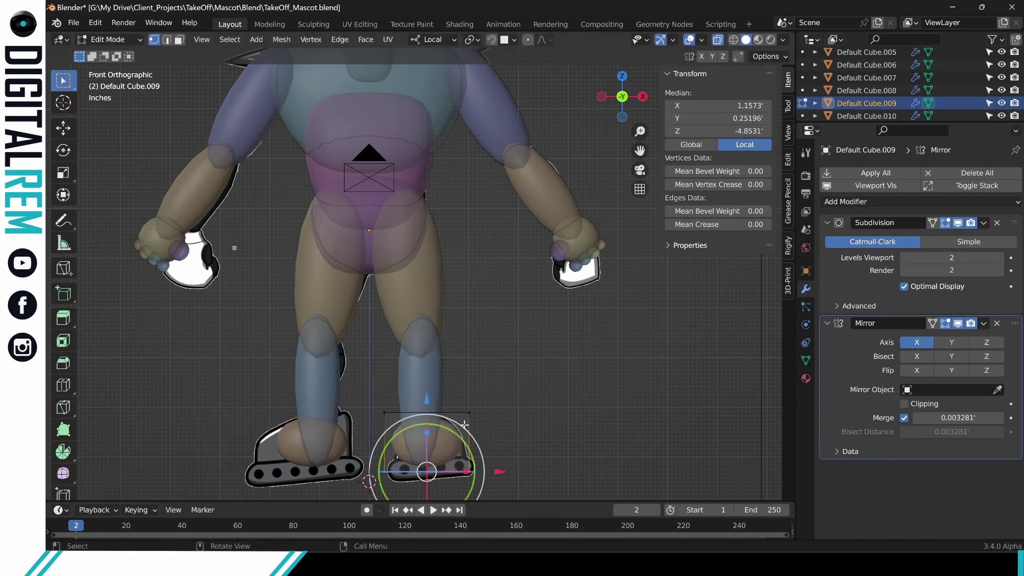
left_click_drag(428, 399, 424, 416)
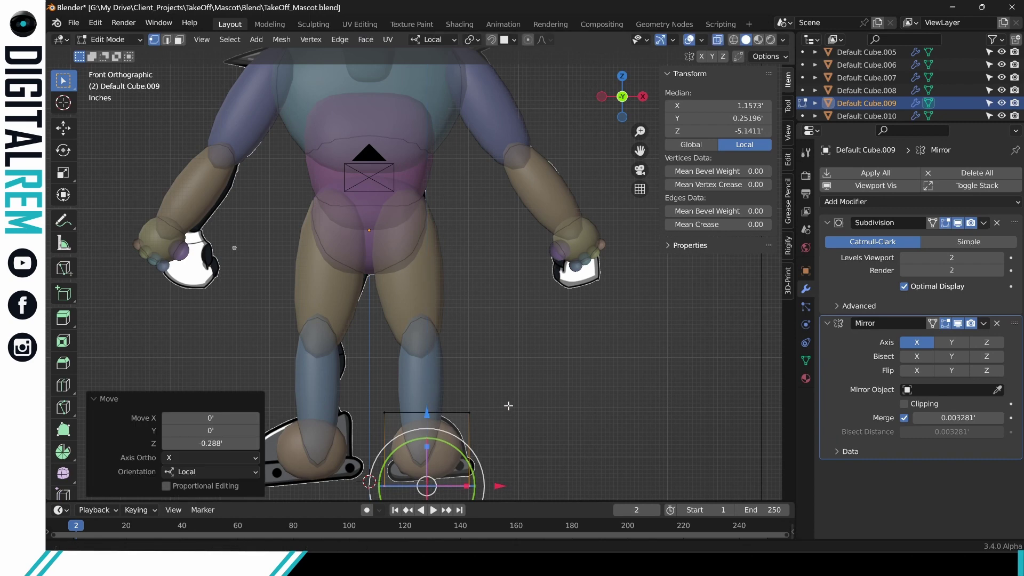
middle_click_drag(508, 405, 497, 395, "shift")
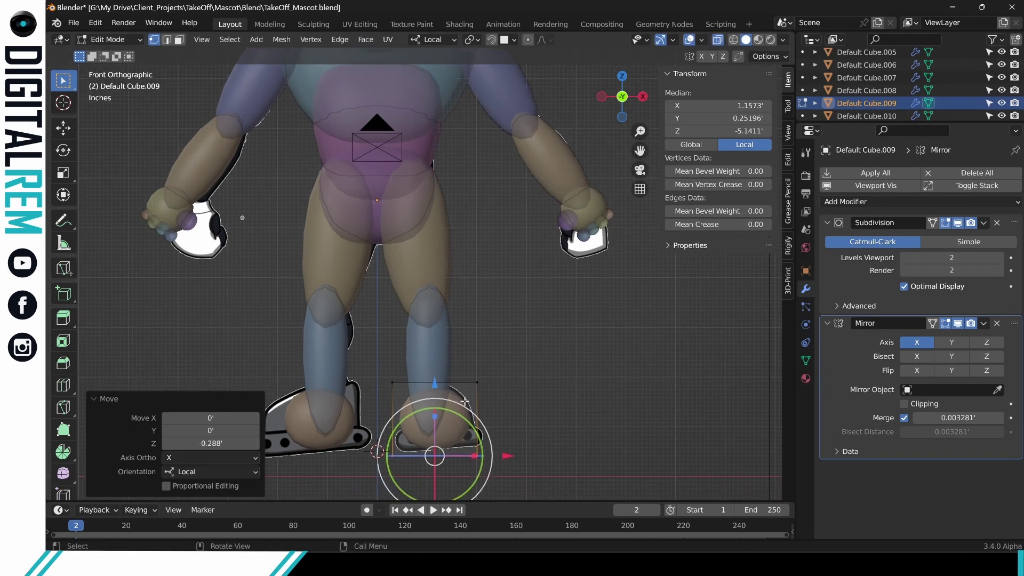
left_click_drag(436, 383, 436, 382)
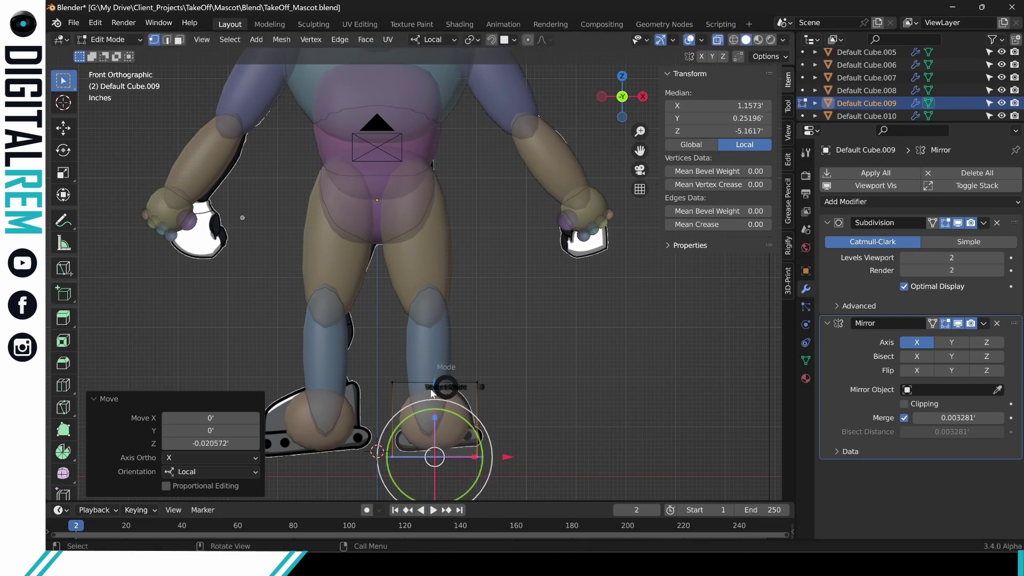
left_click(373, 389)
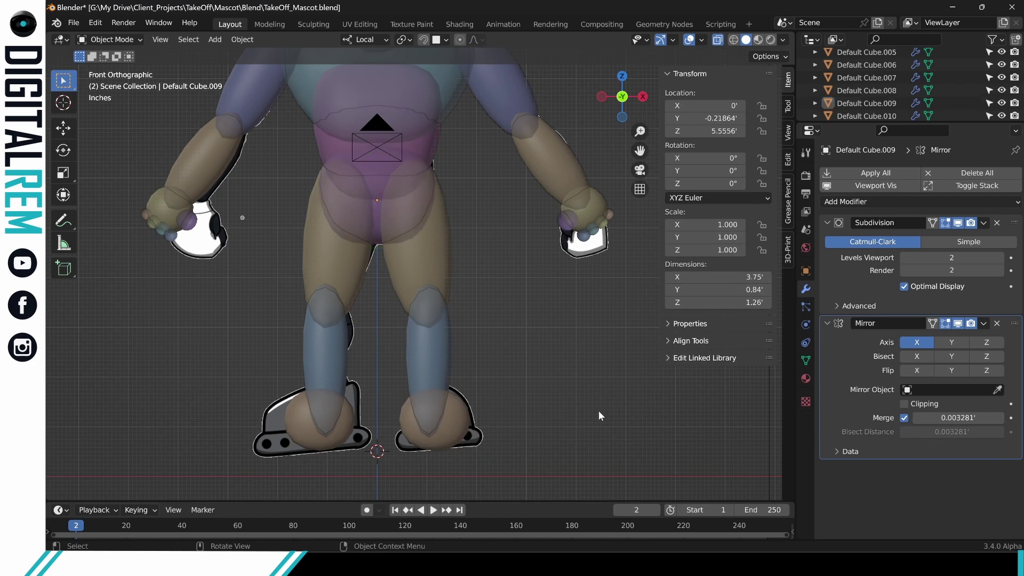
Switch to the right-side orthographic view, framed on the boot.
scroll(598, 411, "down", 3)
scroll(573, 432, "up", 1)
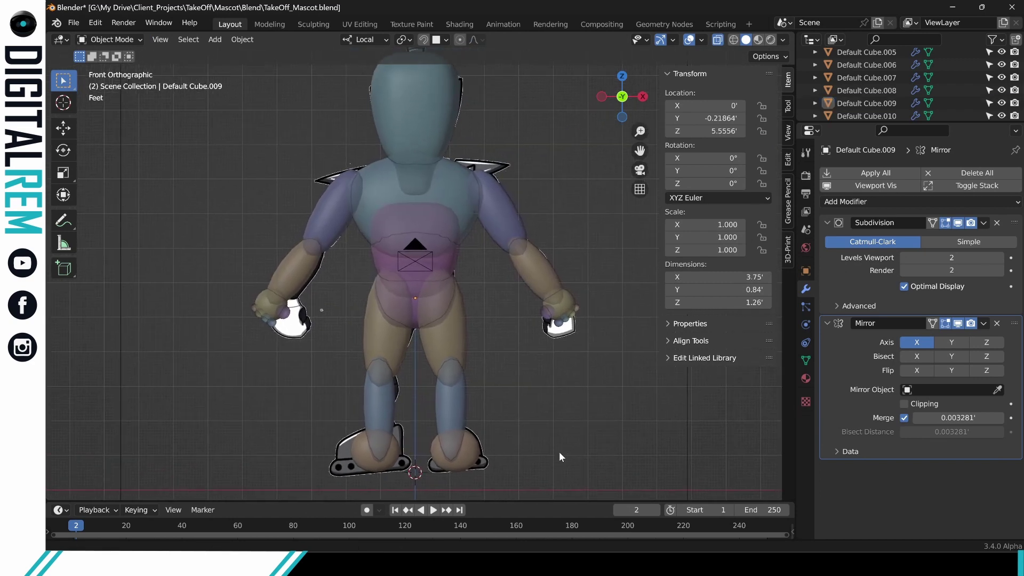
middle_click_drag(558, 452, 507, 426)
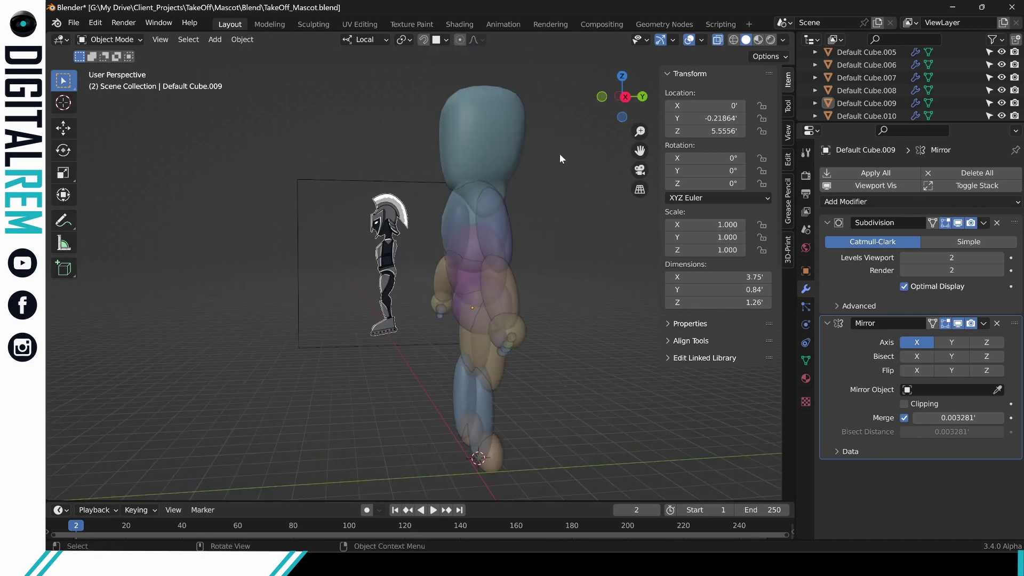
middle_click_drag(559, 156, 507, 322)
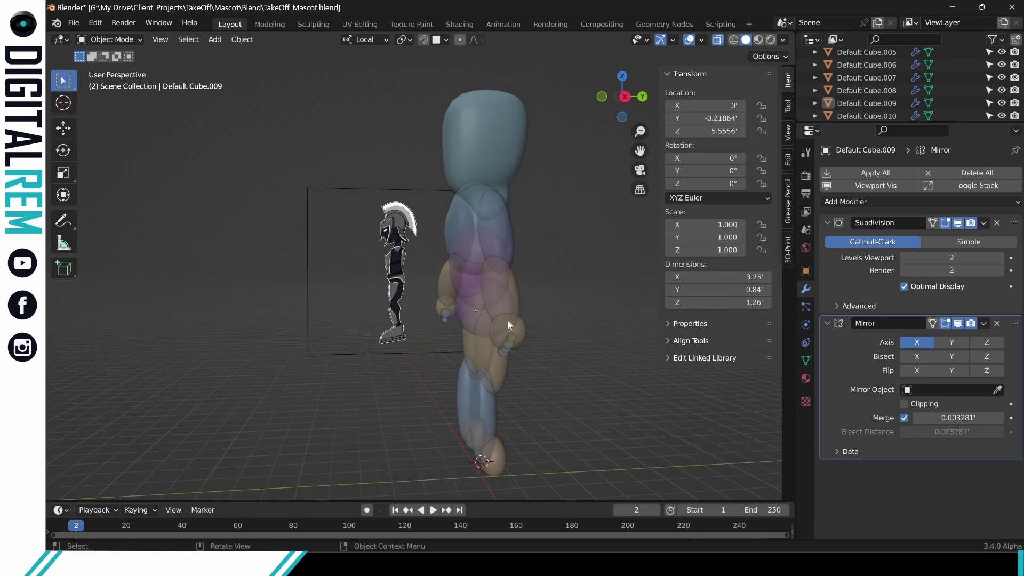
left_click(626, 98)
middle_click_drag(552, 260, 458, 231, "shift")
Push the shin's lower vertices 0.80035 and the knee 0.32883 forward along Y.
left_click(457, 327)
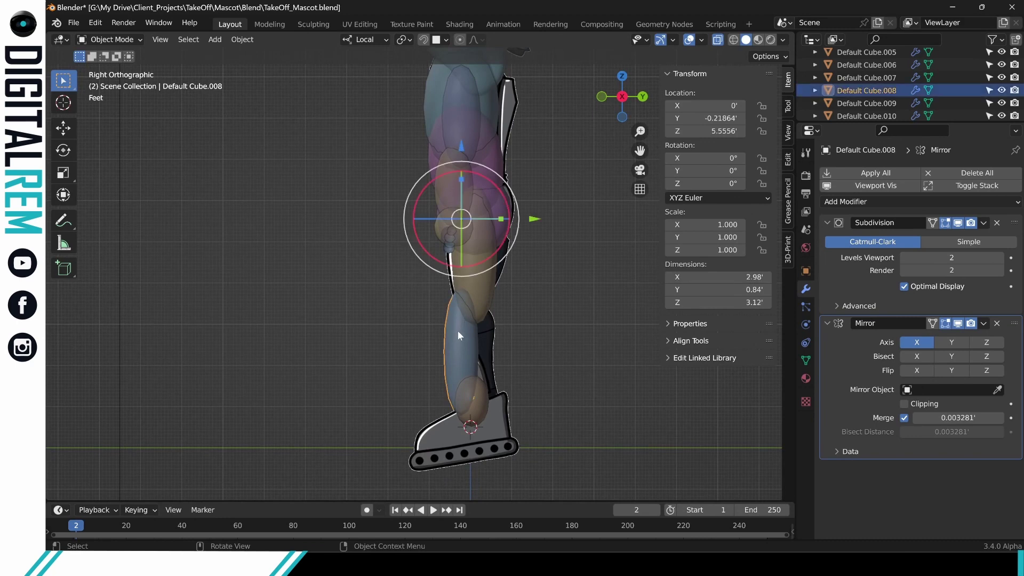
key("ctrl+Tab")
left_click(520, 339)
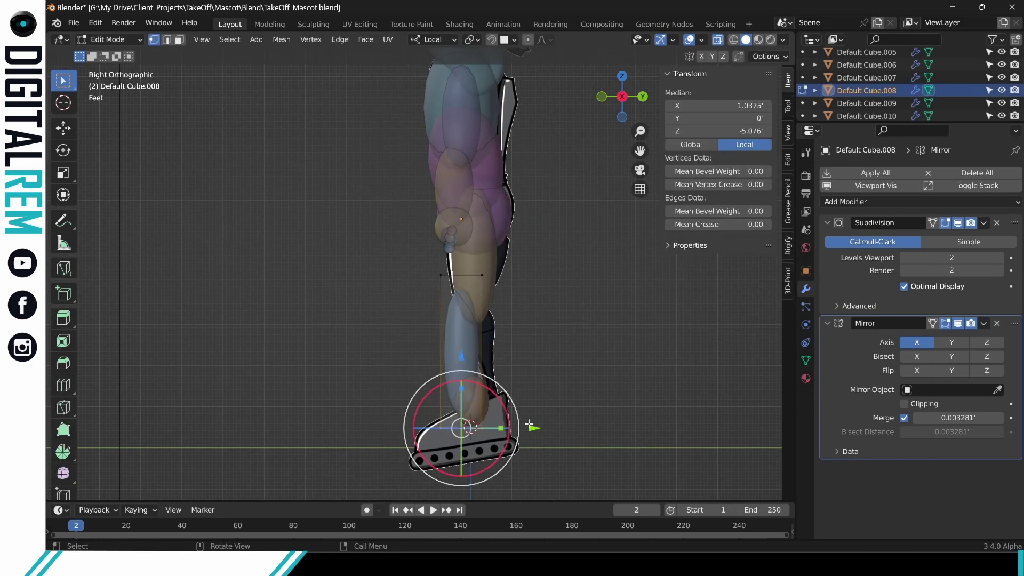
left_click_drag(533, 428, 567, 427)
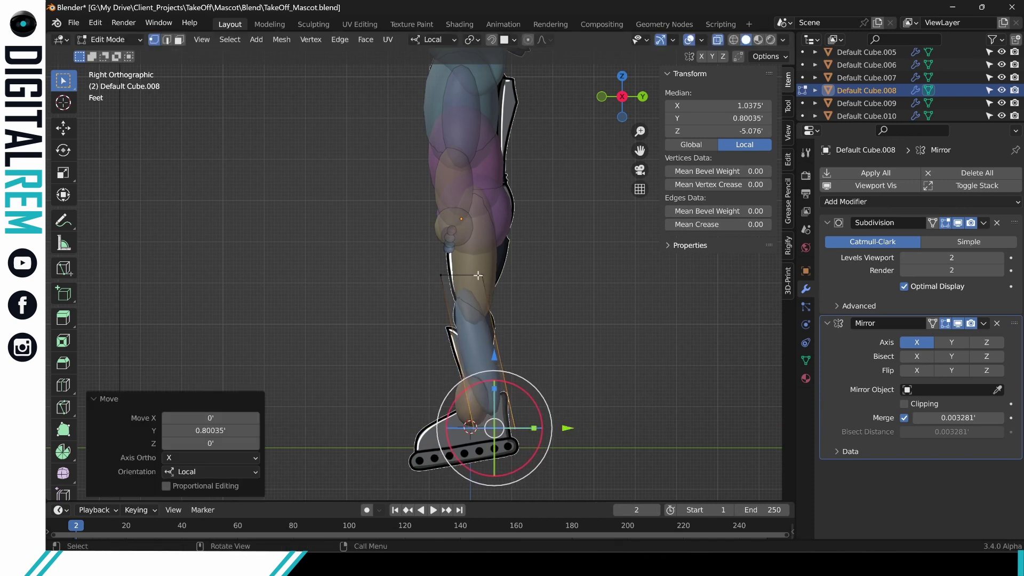
left_click(481, 274)
mouse_move(562, 276)
left_mouse_down()
mouse_move(574, 279)
mouse_move(566, 288)
left_mouse_up()
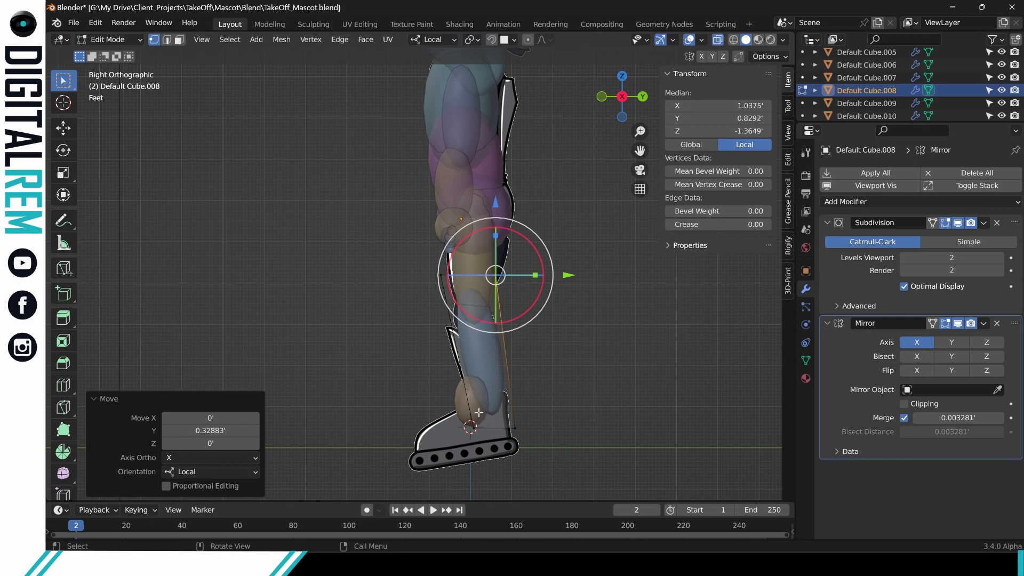
key("ctrl+Tab")
left_click(400, 406)
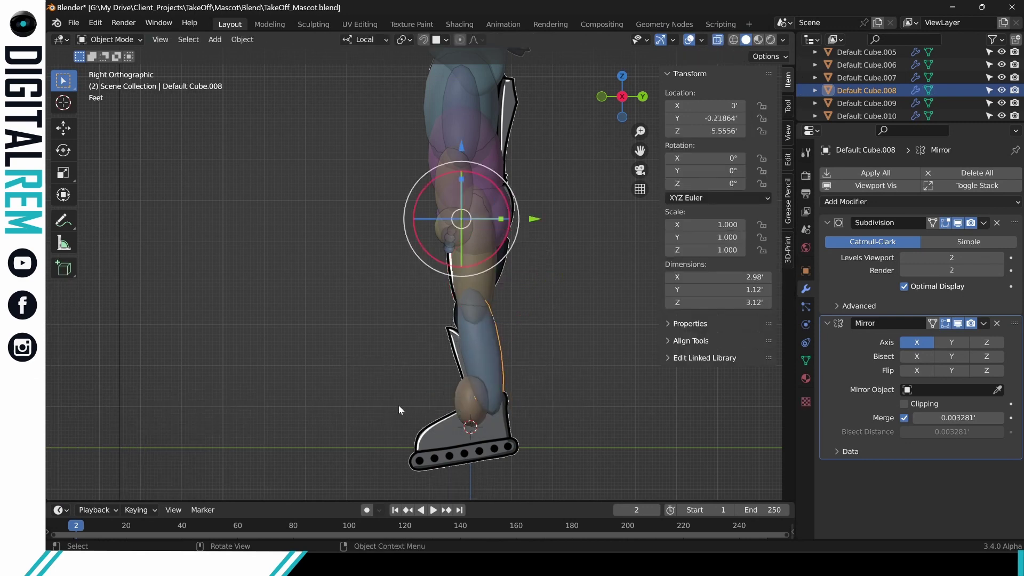
left_click(463, 411)
Stretch the foot lengthwise by moving its front and back vertex groups along Y.
key("ctrl+Tab")
left_click(543, 409)
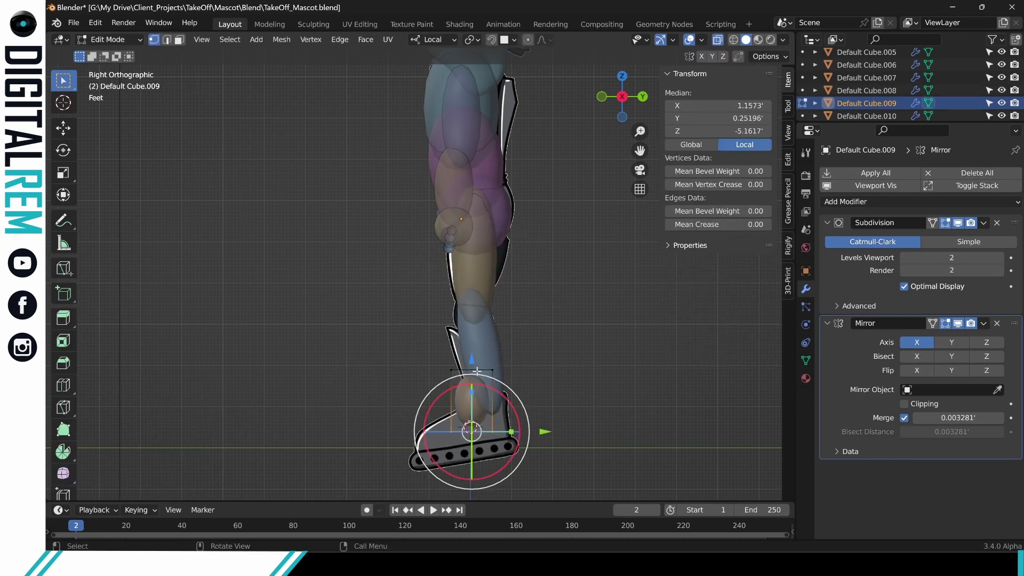
left_click_drag(429, 341, 527, 424)
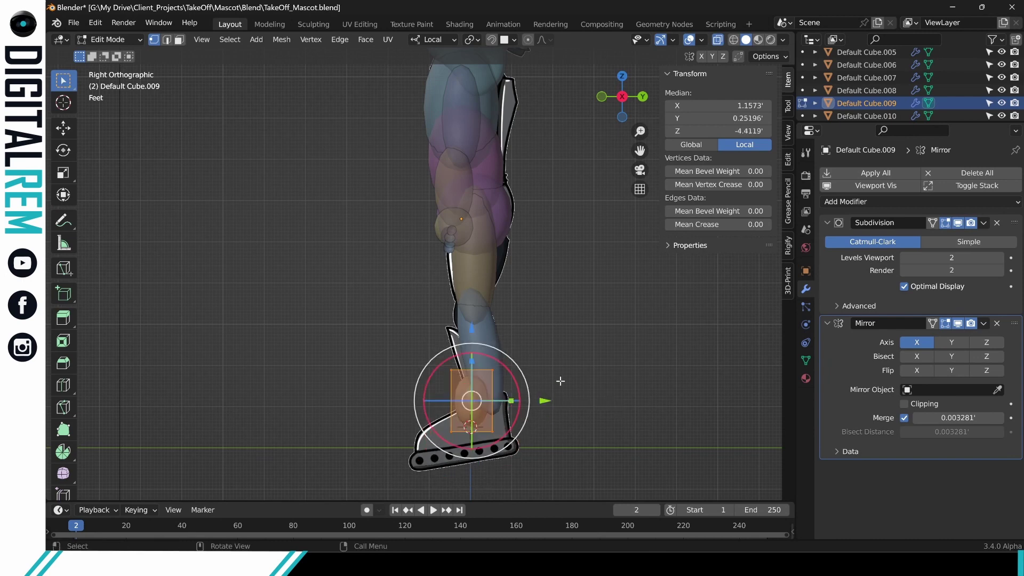
left_click_drag(573, 354, 478, 442)
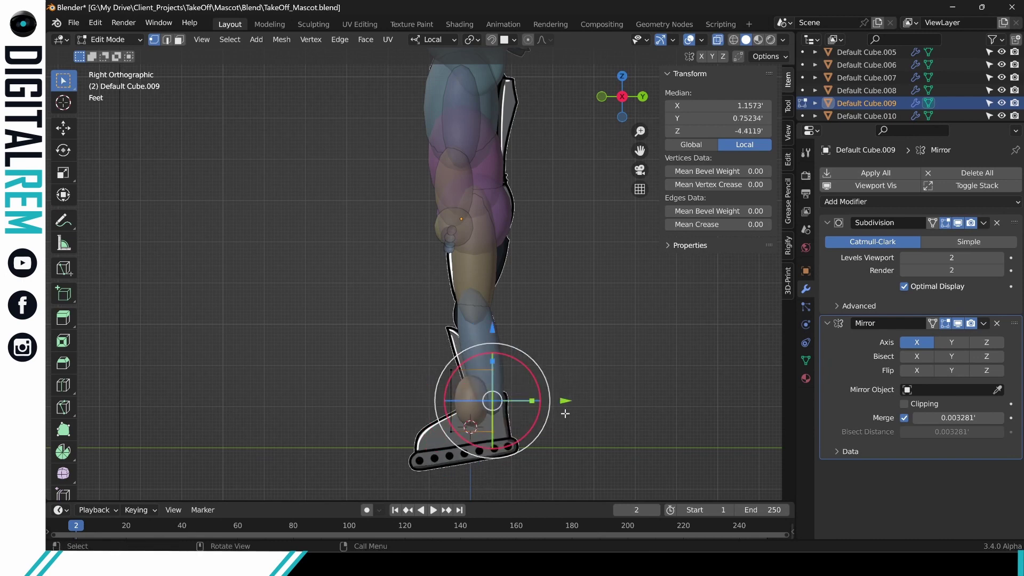
left_click_drag(566, 401, 525, 396)
left_click_drag(417, 343, 492, 429)
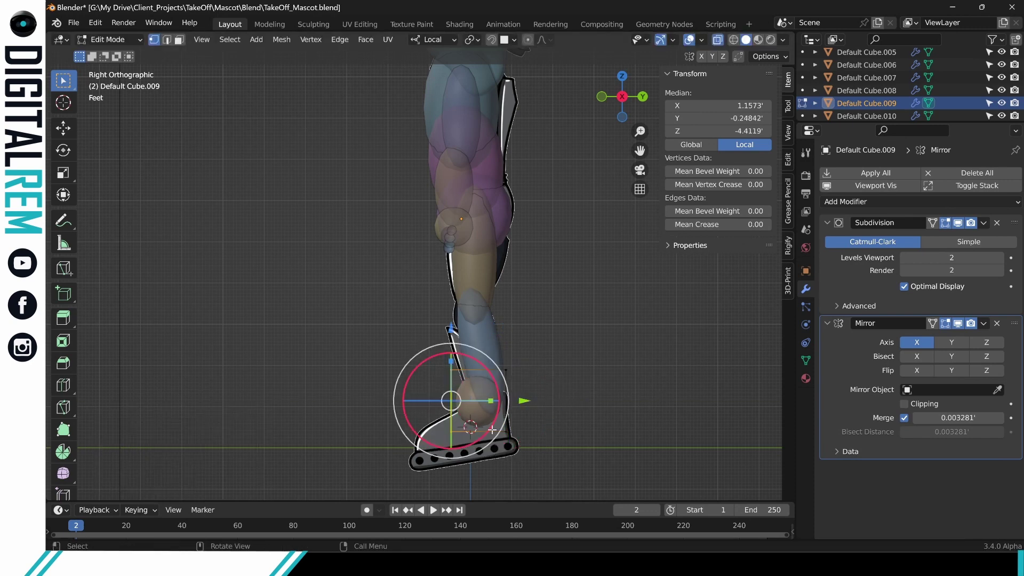
left_click_drag(530, 401, 483, 403)
Fine-tune the foot's front and back ends along Y to fit the boot, then return to Object Mode.
left_click_drag(538, 356, 487, 453)
left_click_drag(578, 401, 586, 400)
left_click_drag(381, 345, 420, 444)
left_click_drag(478, 401, 476, 399)
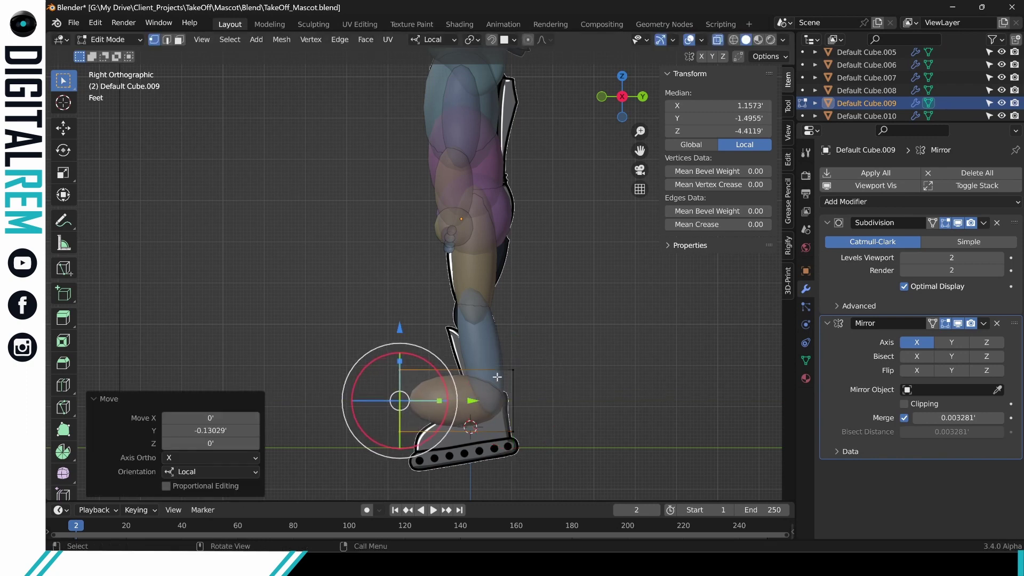
key("Tab")
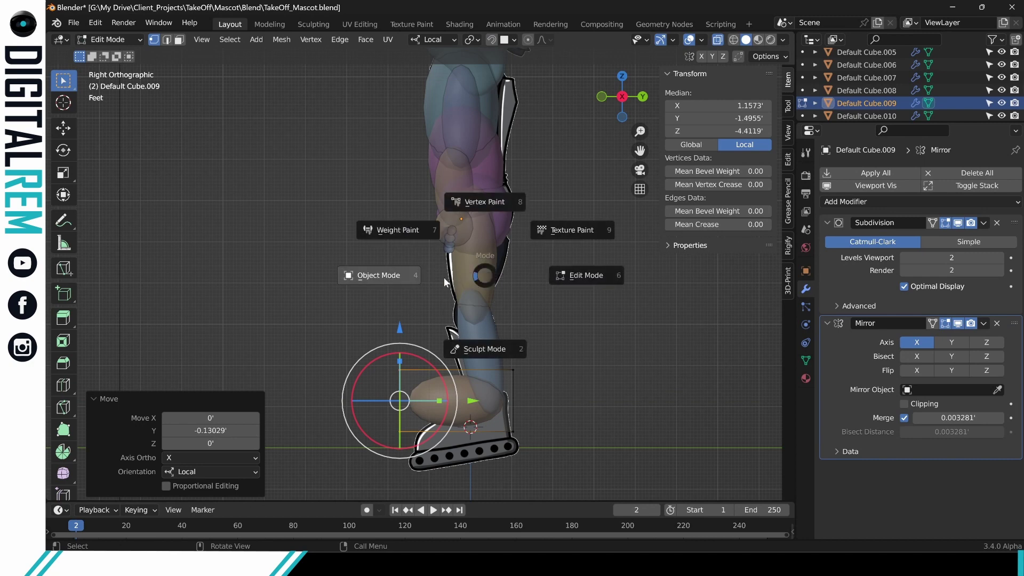
left_click(444, 277)
left_click(481, 279)
key("Tab")
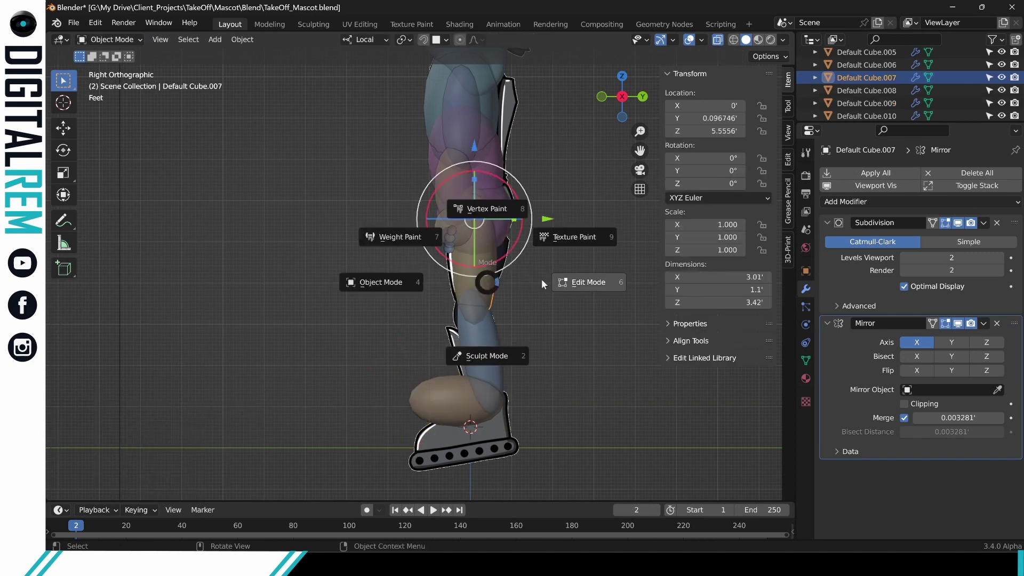
Reshape the thigh cage: slide its front edge forward and its back vertices backward along Y.
left_click(576, 282)
middle_click_drag(490, 190, 467, 218, "shift")
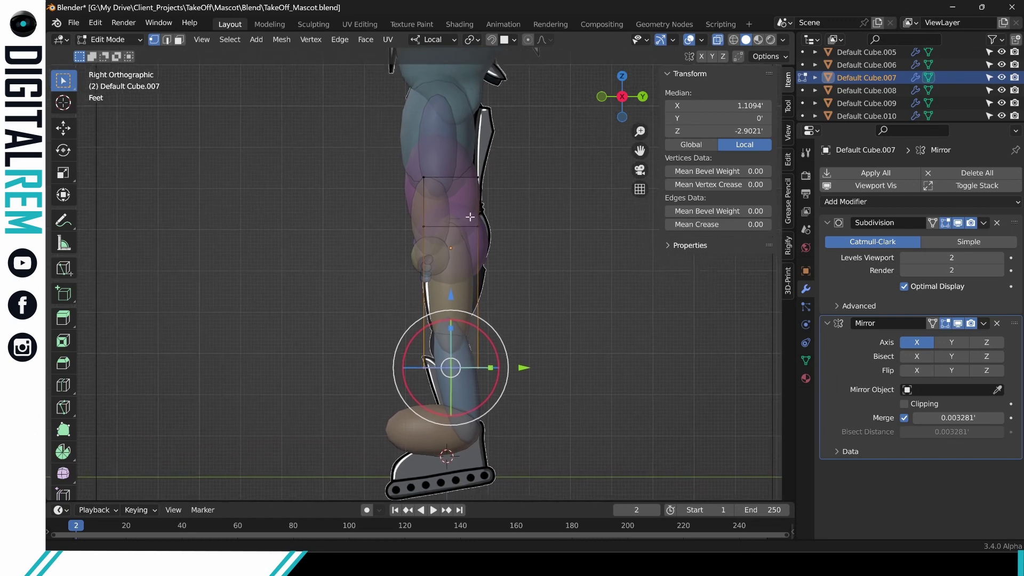
left_click(493, 237)
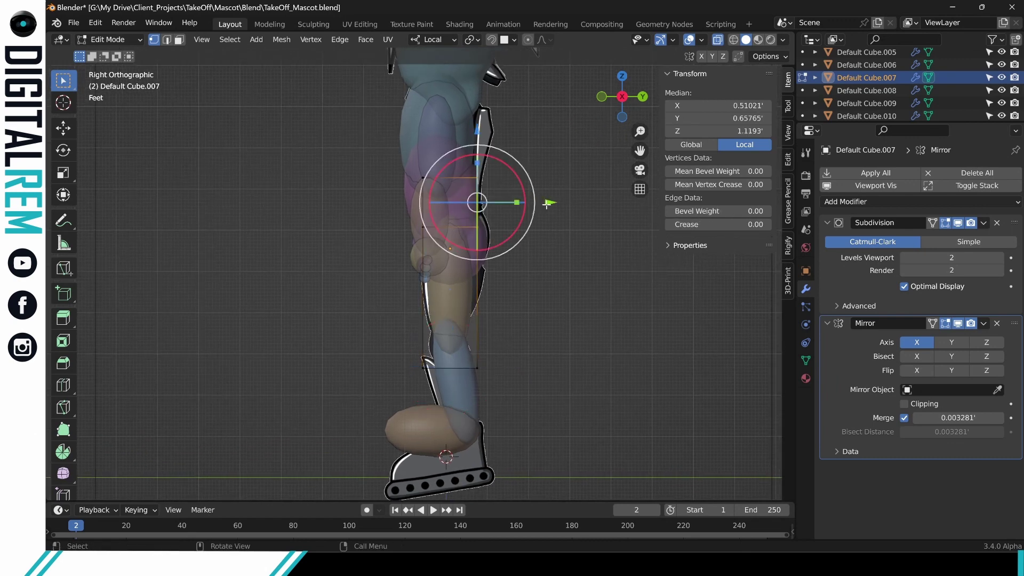
left_click_drag(551, 204, 586, 210)
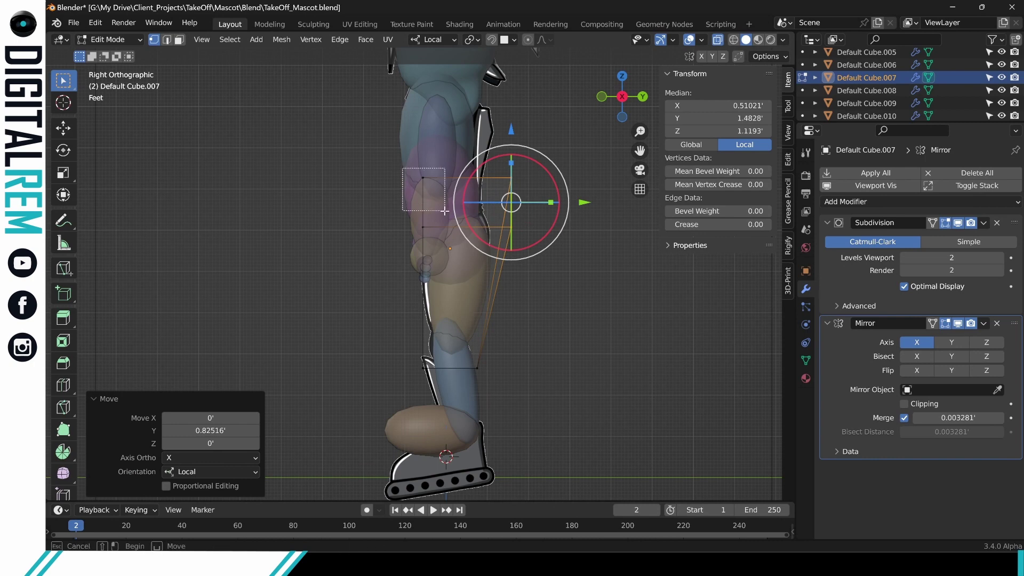
left_click_drag(445, 210, 445, 210)
left_click(359, 210)
left_click_drag(408, 162, 455, 243)
left_click_drag(496, 204, 478, 208)
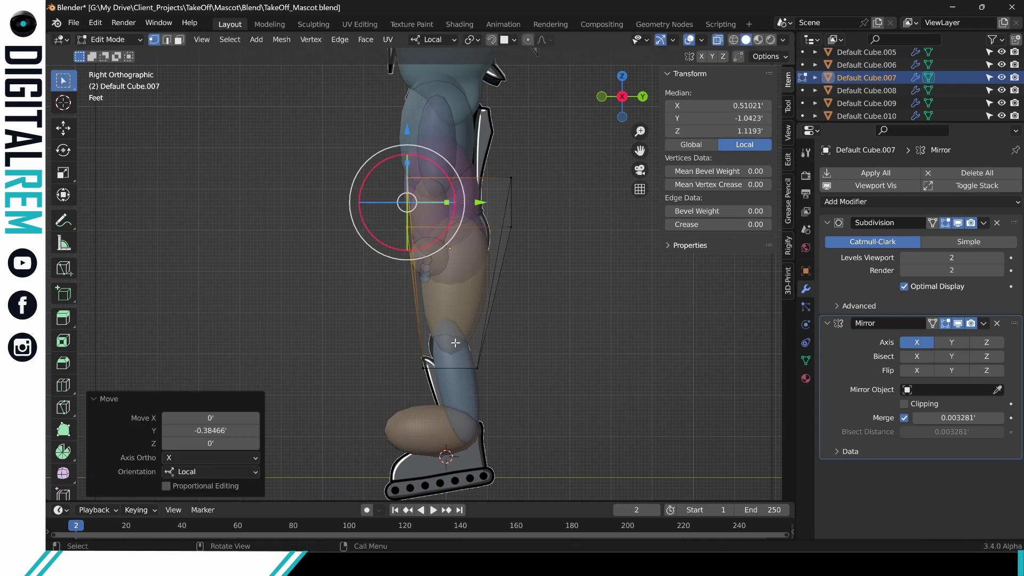
key("ctrl+Tab")
left_click(400, 381)
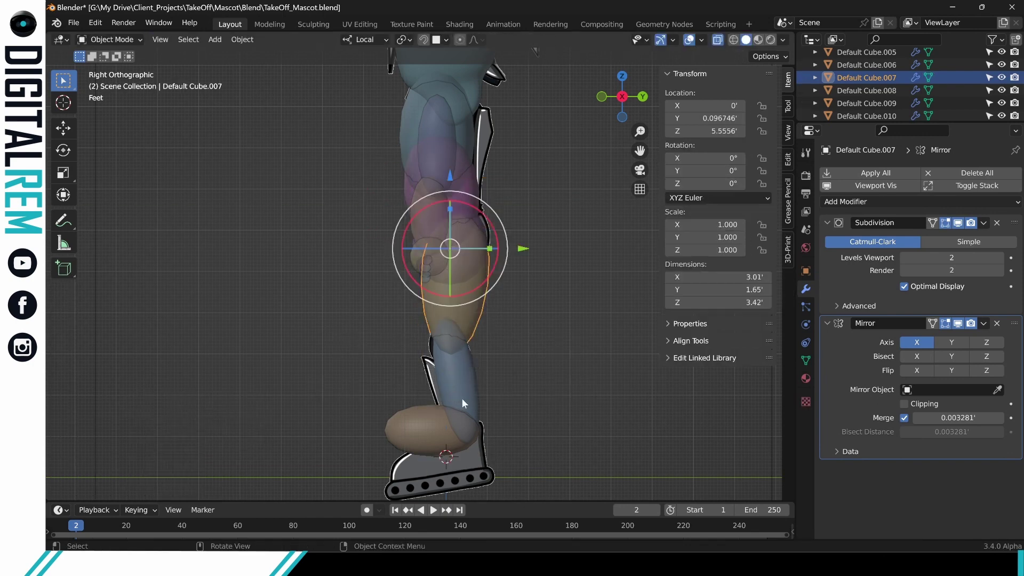
Move the lower leg's back vertex back along Y and lower its knee-front vertices along Z.
left_click(463, 397)
key("ctrl+Tab")
left_click(538, 395)
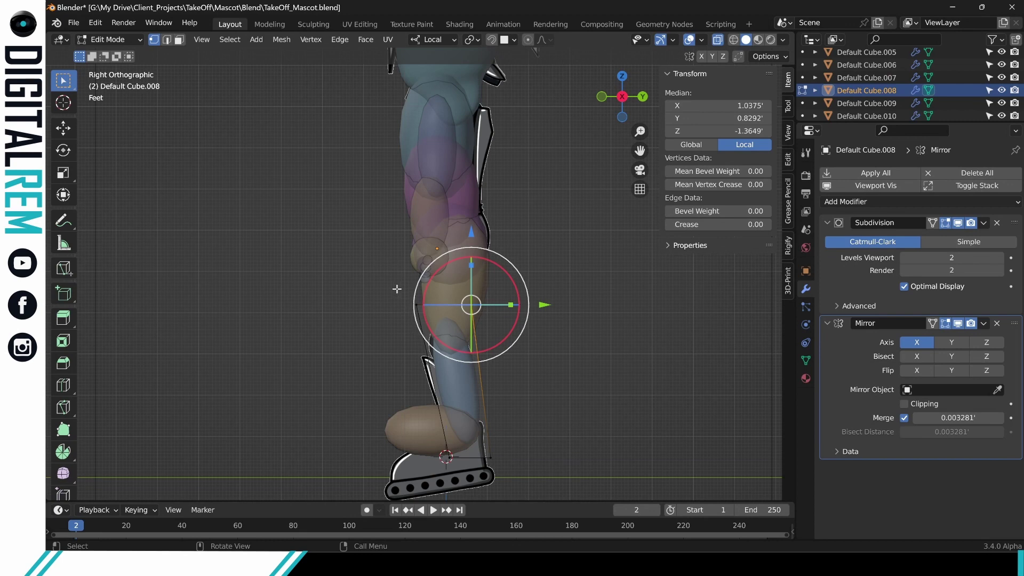
left_click_drag(397, 288, 424, 328)
left_click_drag(487, 306, 480, 306)
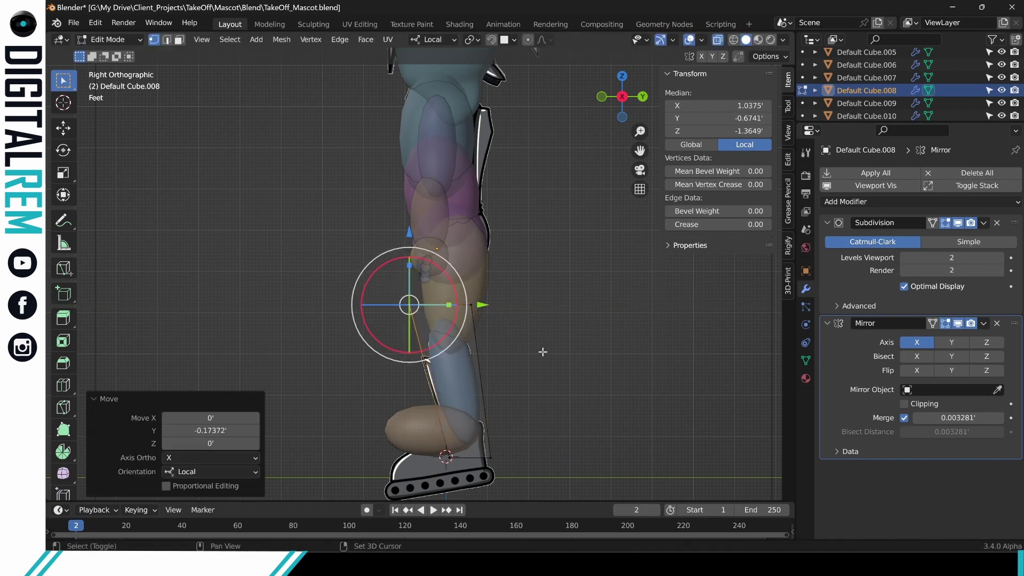
middle_click_drag(543, 352, 512, 405, "shift")
left_click(487, 356)
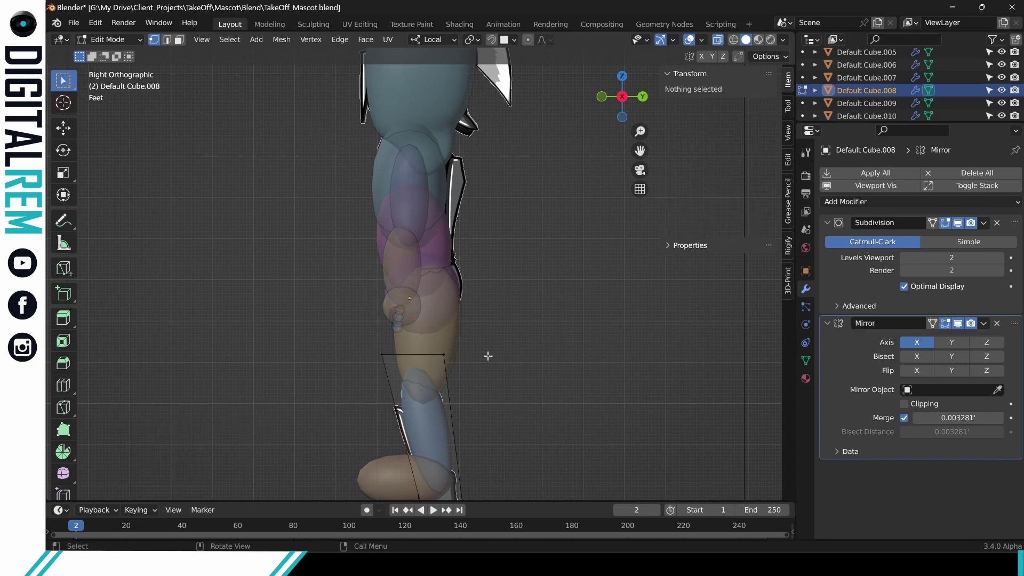
left_click(432, 331, "alt")
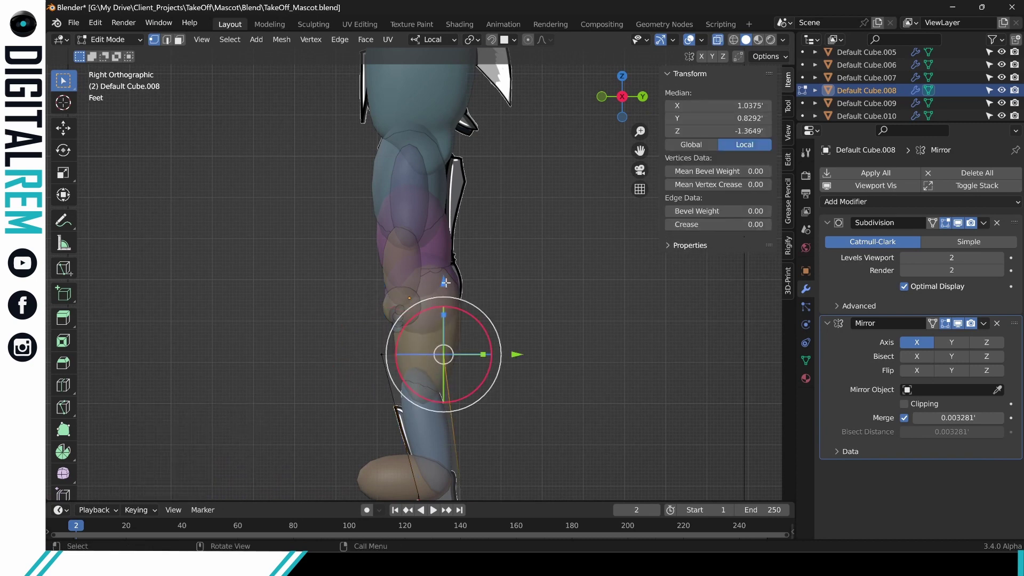
left_click_drag(445, 282, 445, 291)
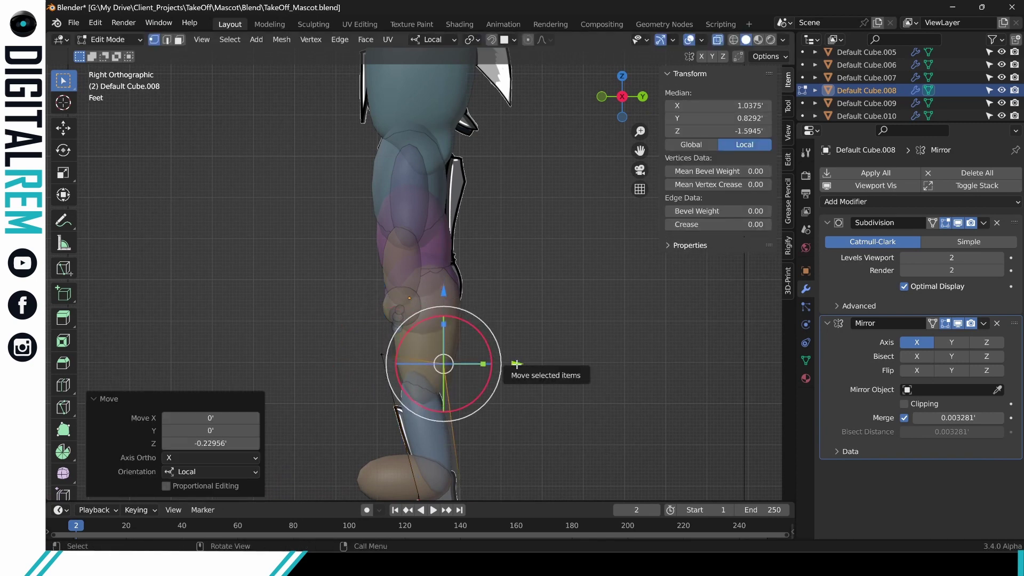
left_click(555, 356)
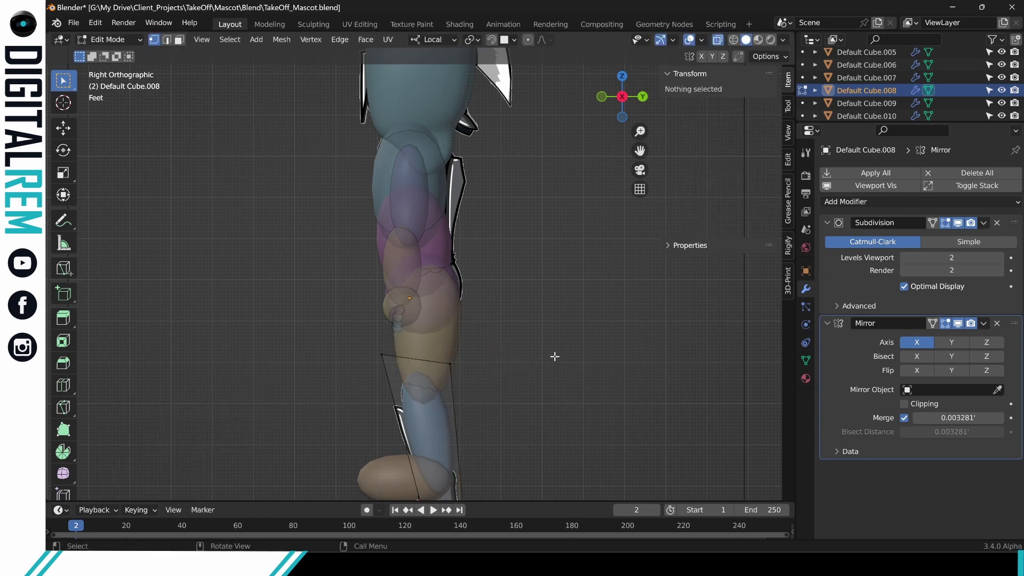
middle_click_drag(542, 369, 529, 407, "shift")
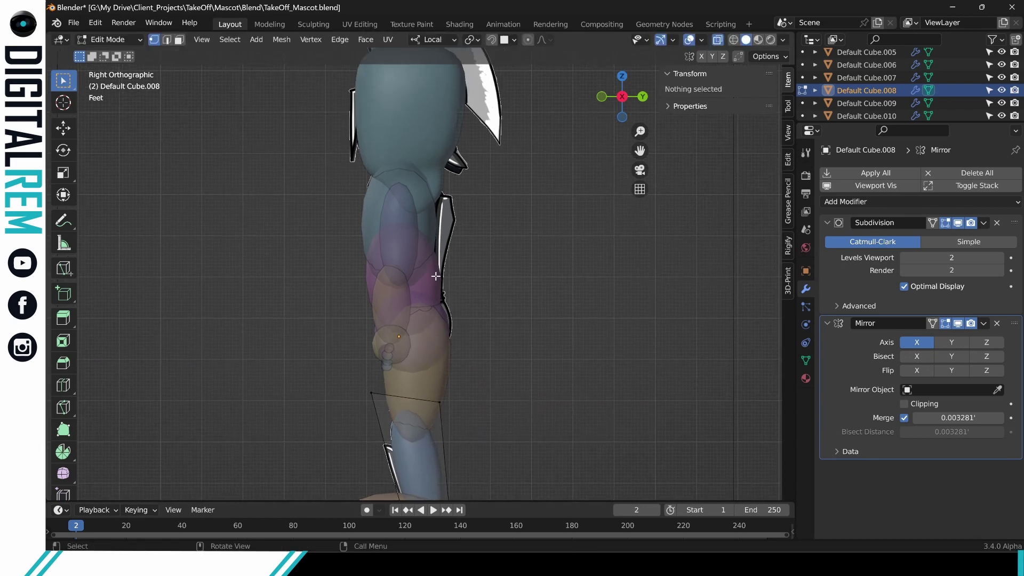
key("ctrl+Tab")
Enter Edit Mode on the chest piece Default Cube.001 and select its front vertices.
left_click(362, 219)
left_click(429, 215)
key("ctrl+Tab")
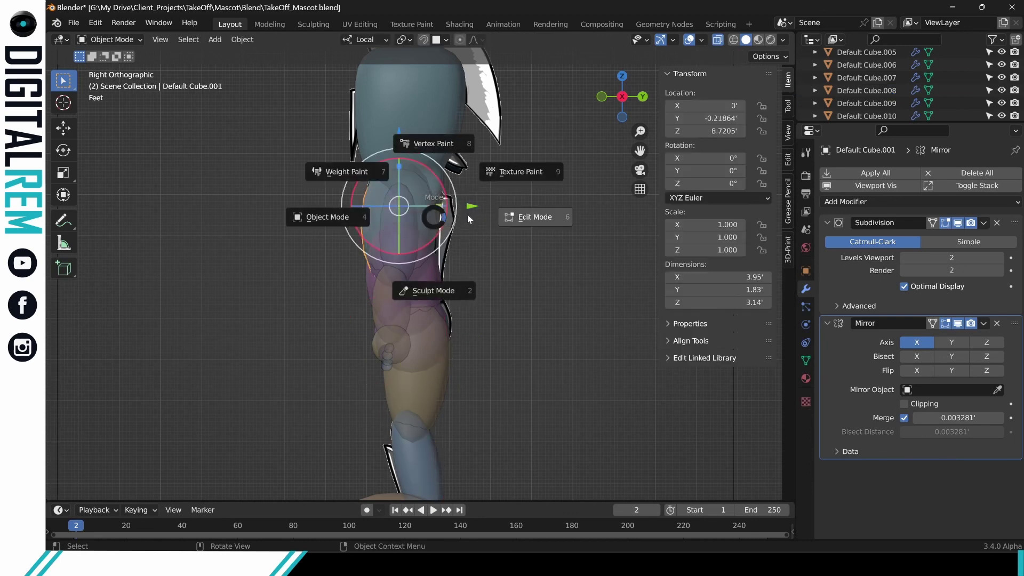
left_click(468, 214)
left_click_drag(423, 152, 546, 171)
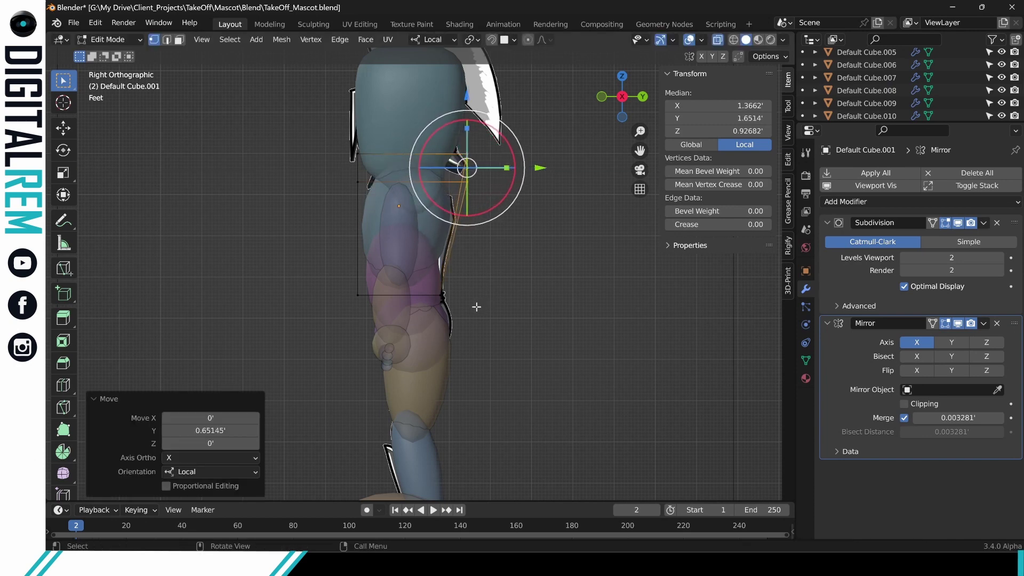
left_click(447, 315)
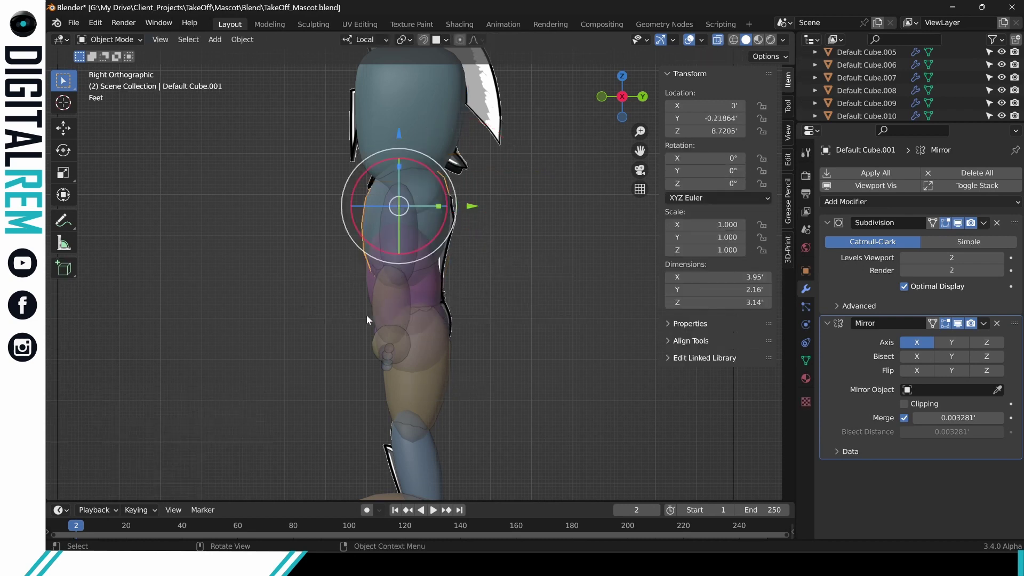
Push the hip cage Default Cube.003's front vertices forward along Y.
left_click(440, 308)
key("ctrl+Tab")
left_click(461, 310)
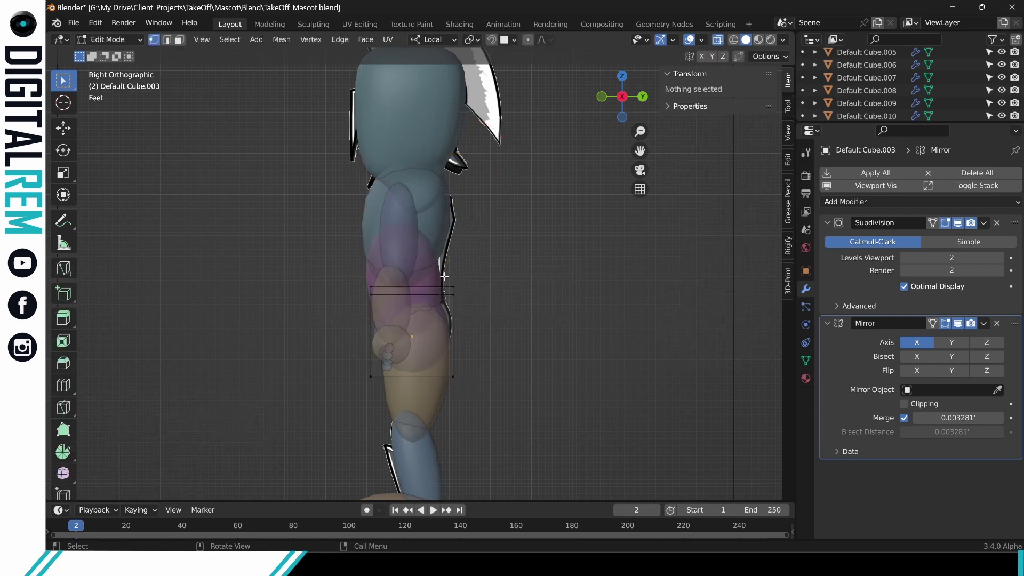
left_click(452, 290)
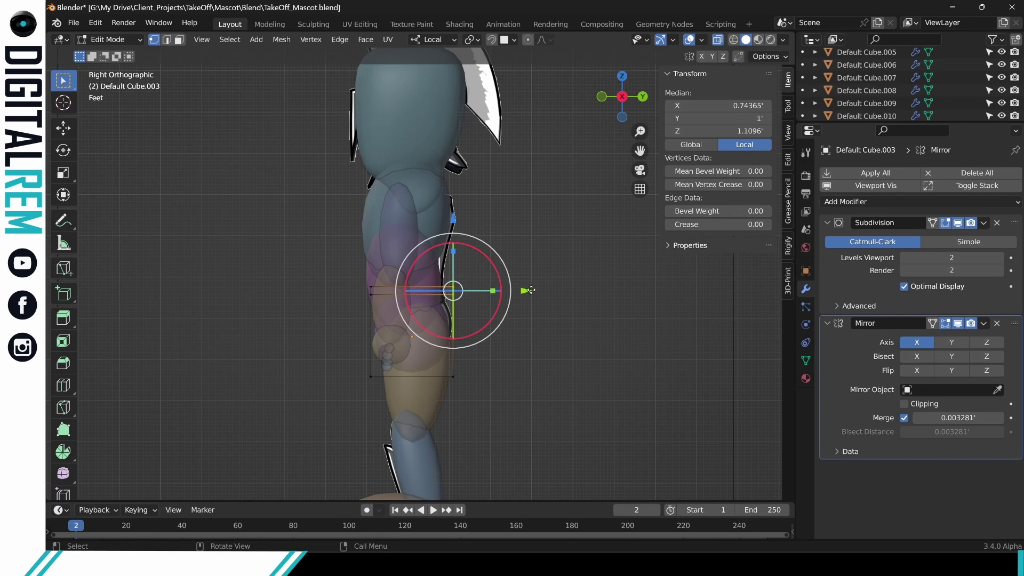
left_click_drag(531, 290, 541, 290)
left_click(577, 284)
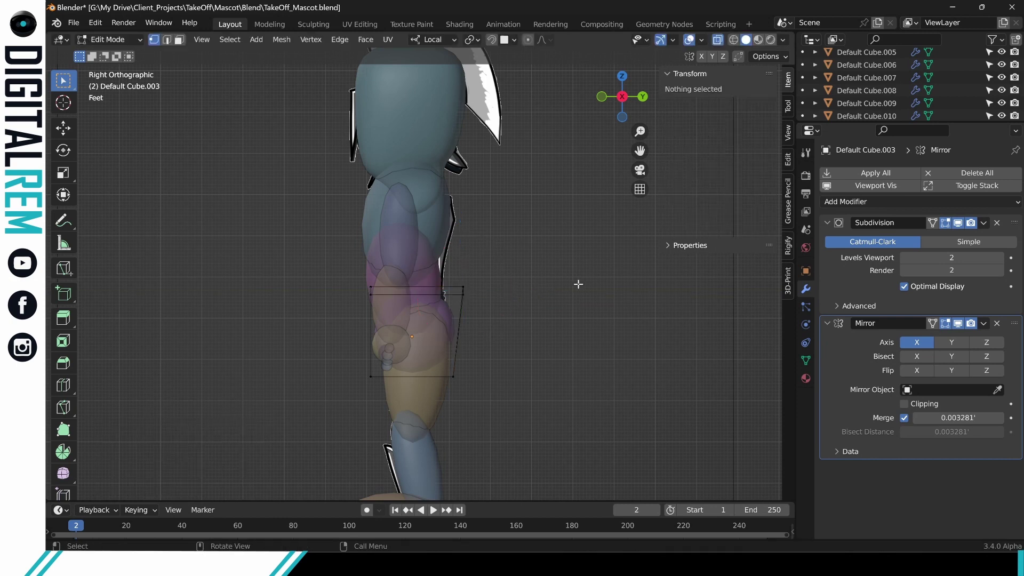
key("ctrl+Tab")
left_click(384, 277)
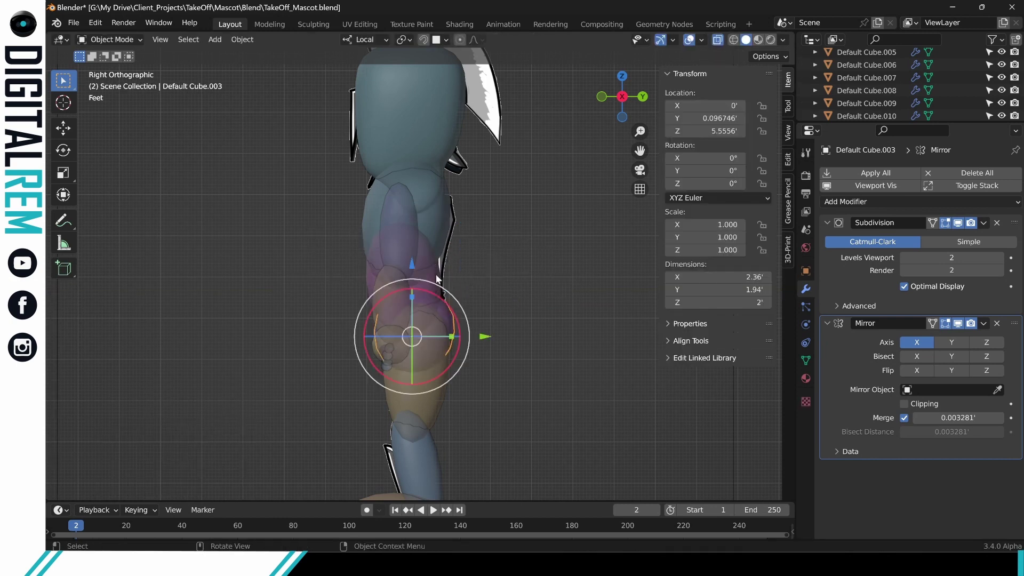
Move the belly cage Default Cube.002's front vertices forward and nudge its lower front down.
left_click(436, 278)
key("ctrl+Tab")
left_click(466, 255)
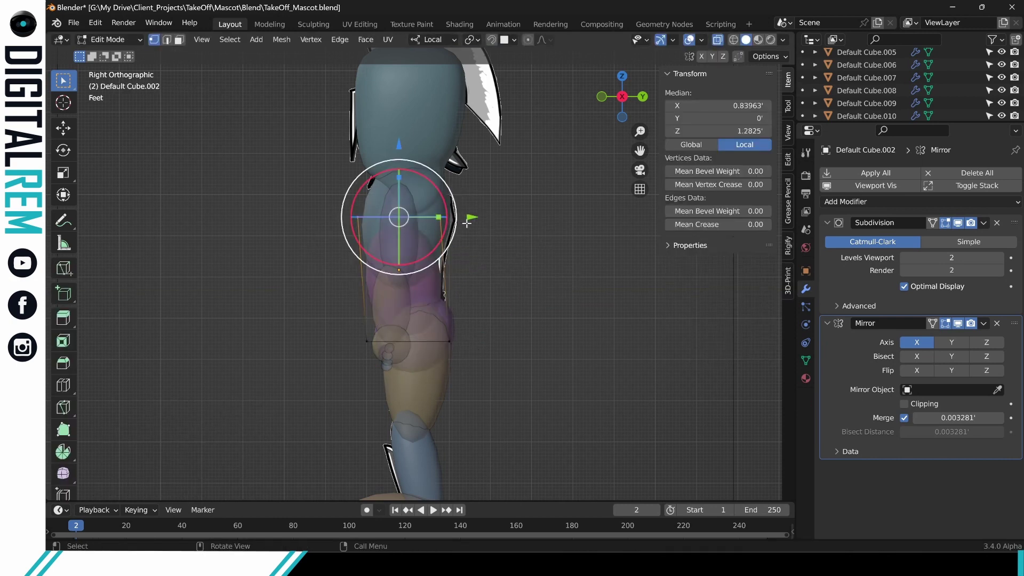
left_click_drag(471, 218, 522, 218)
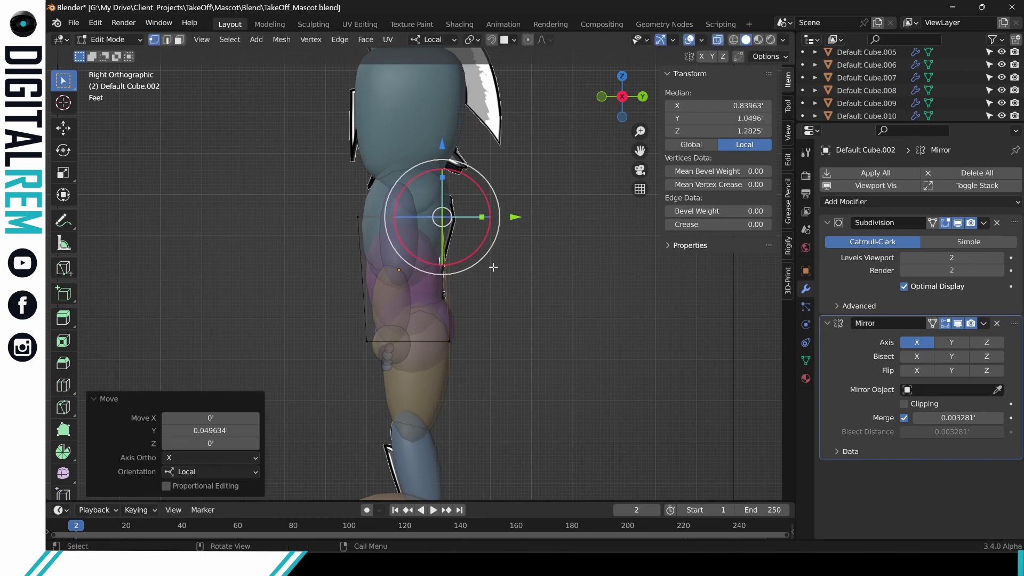
left_click(451, 337)
mouse_move(451, 270)
left_mouse_down()
mouse_move(451, 255)
mouse_move(449, 280)
mouse_move(449, 269)
left_mouse_up()
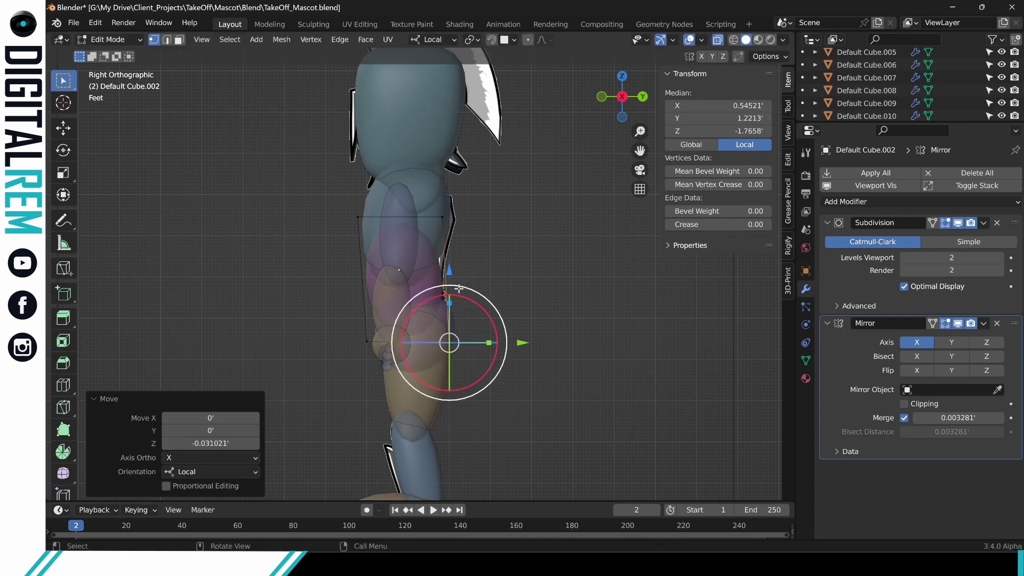
left_click_drag(524, 349, 510, 332)
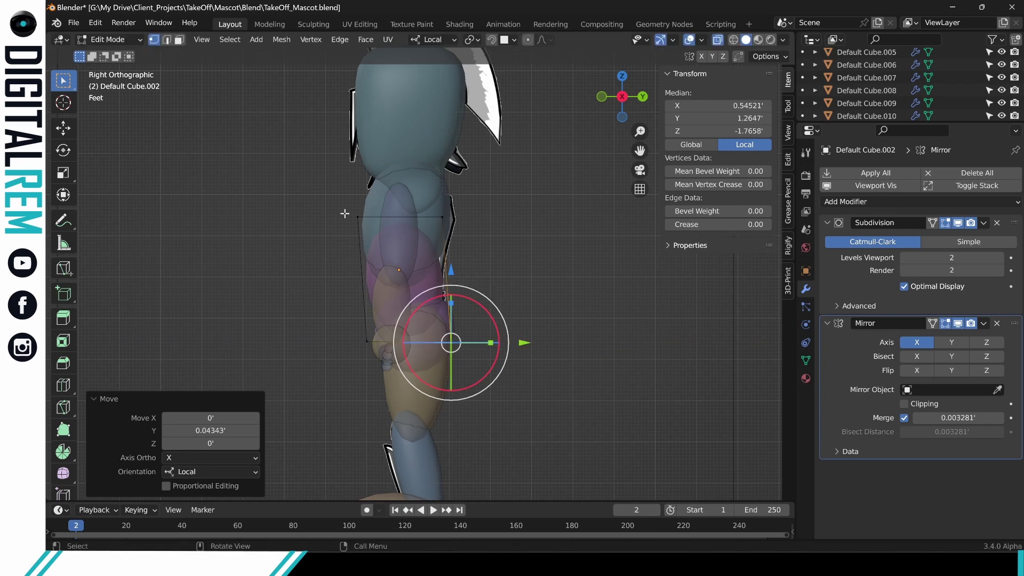
Adjust the belly cage's back vertices along Y to match the side profile.
left_click_drag(323, 196, 401, 384)
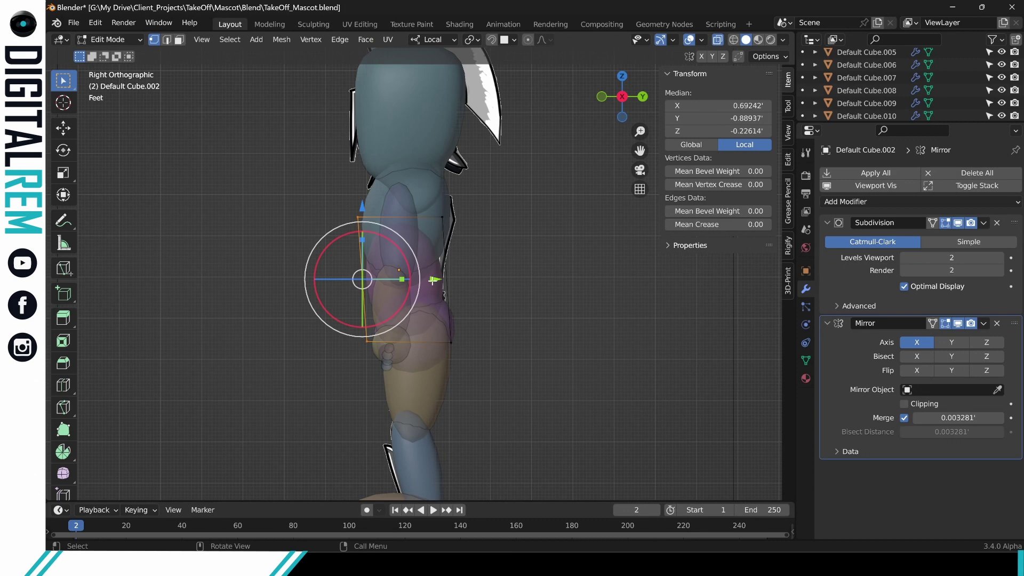
left_click_drag(433, 280, 441, 279)
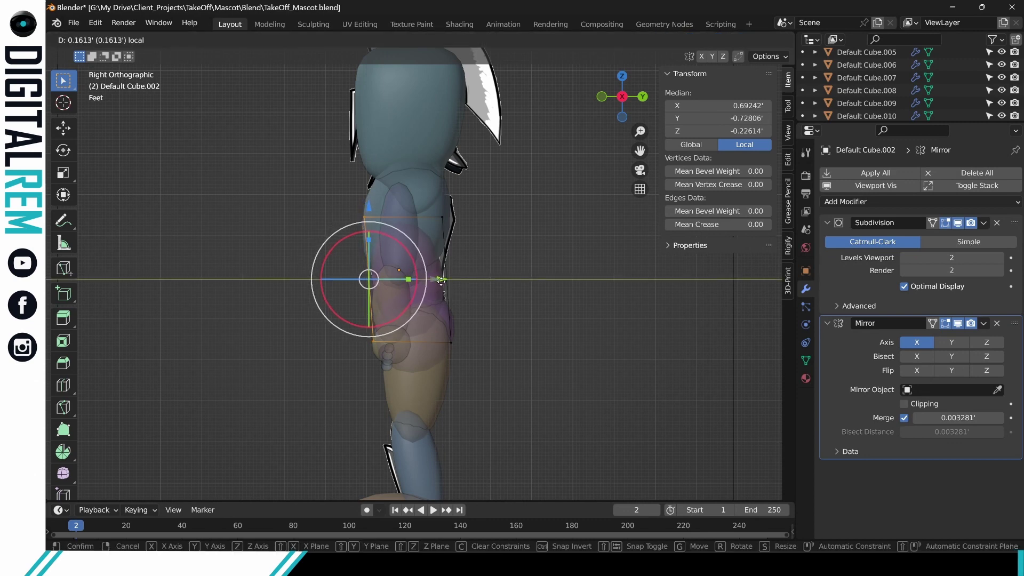
left_click_drag(441, 279, 436, 286)
left_click(309, 211)
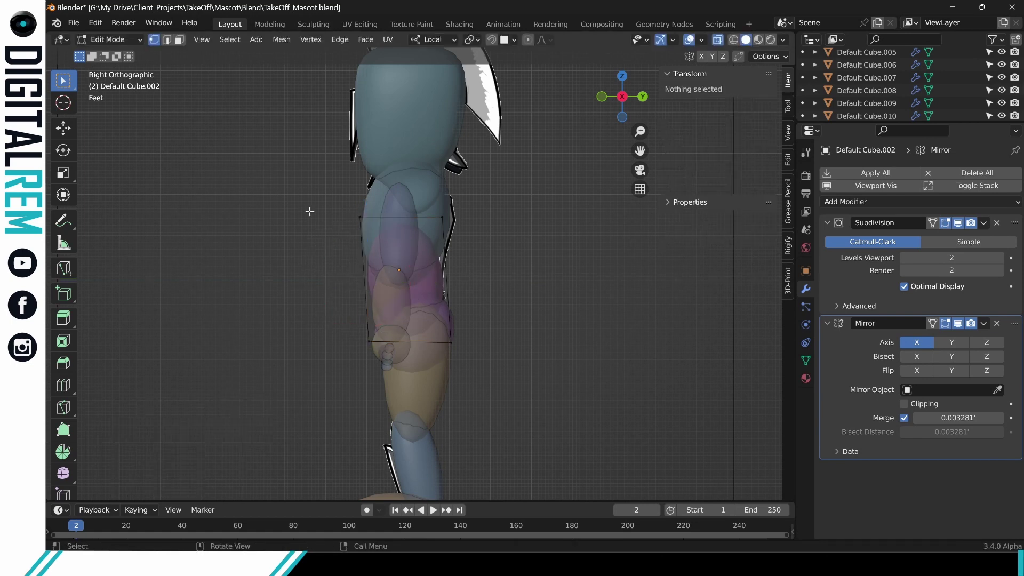
key("ctrl+Tab")
left_click(352, 210)
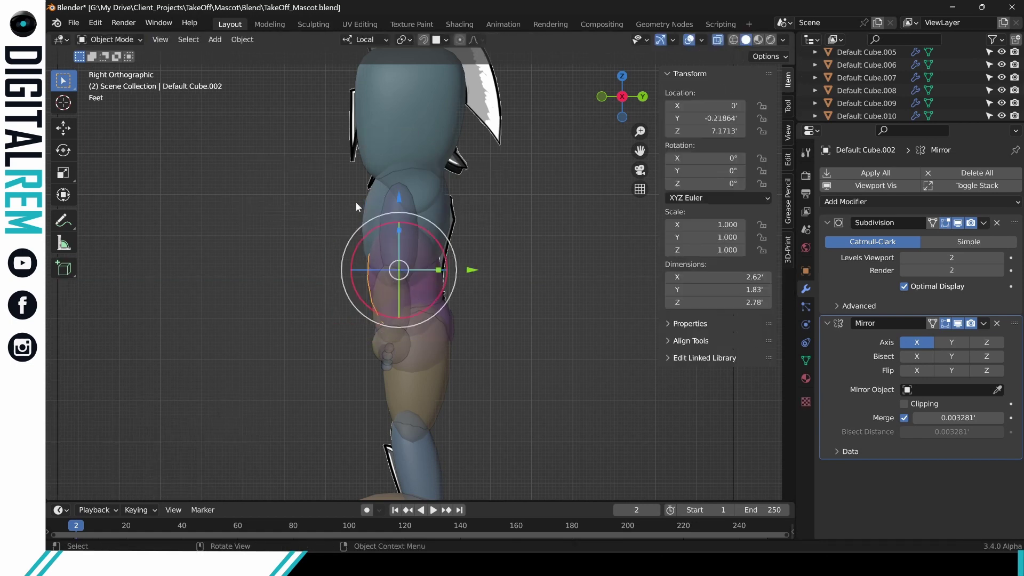
left_click(378, 199)
key("ctrl+Tab")
Shift the chest's back vertex column along Y, then view the torso edge-on with the knight reference.
left_click(427, 202)
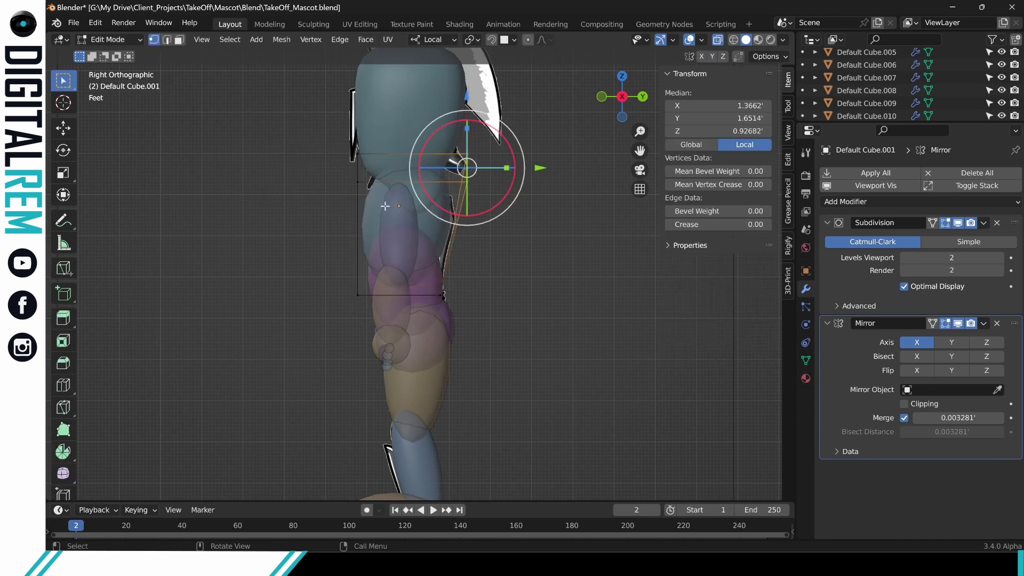
left_click_drag(333, 144, 417, 300)
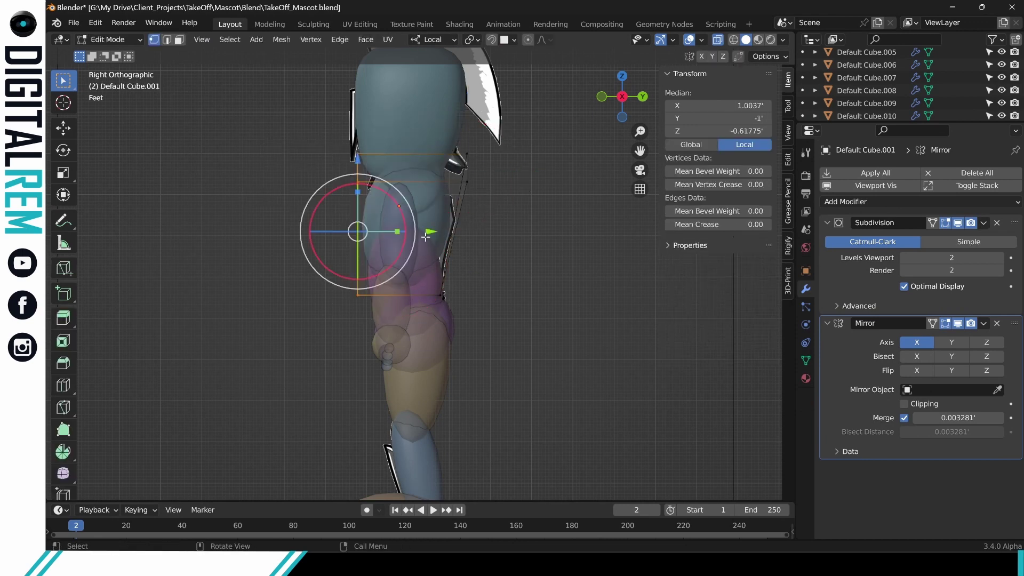
left_click_drag(430, 233, 428, 235)
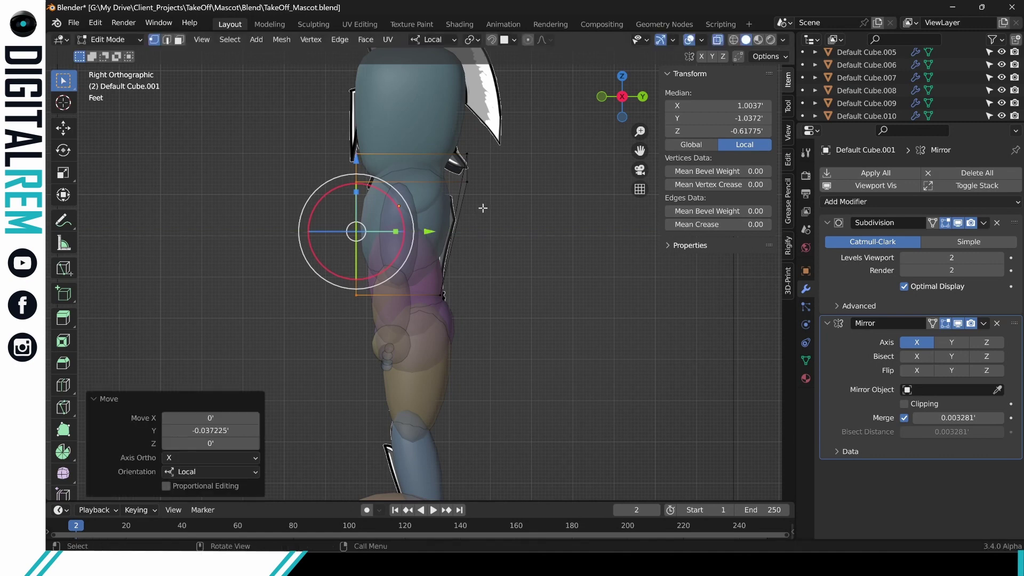
middle_click_drag(486, 217, 550, 321, "shift")
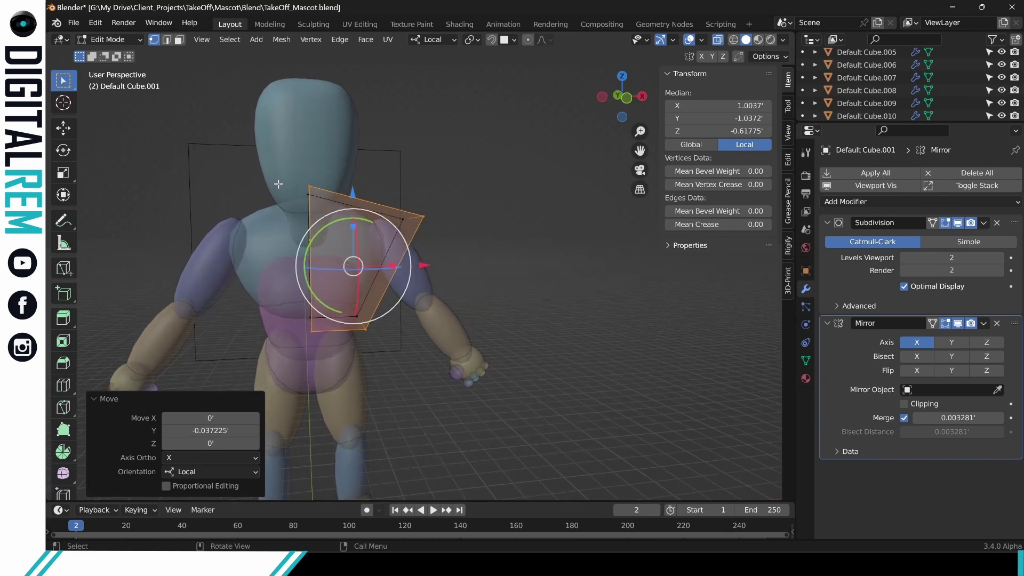
key("ctrl+Tab")
left_click(219, 187)
left_click(283, 164)
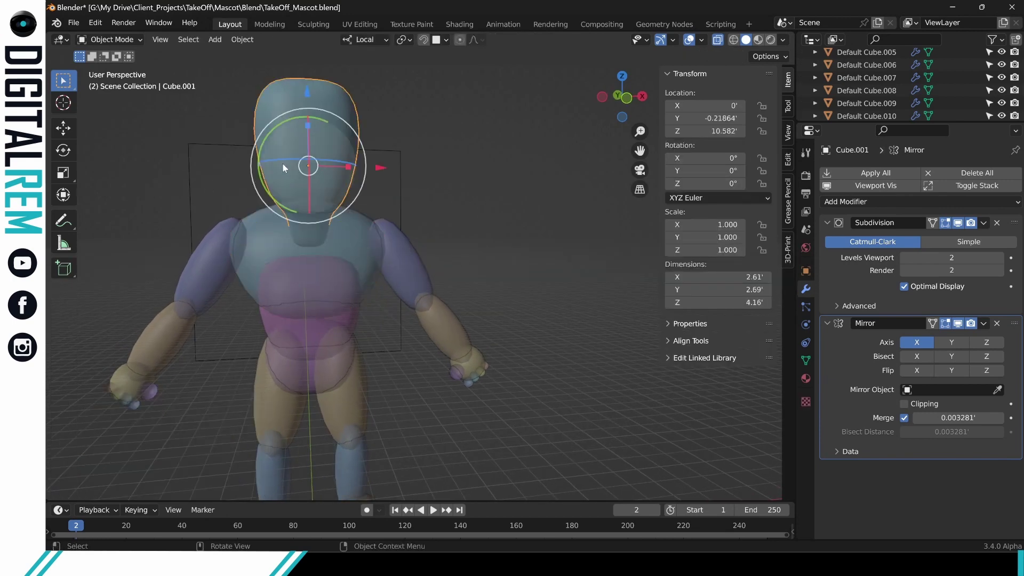
middle_click_drag(300, 177, 274, 249)
key("ctrl+Tab")
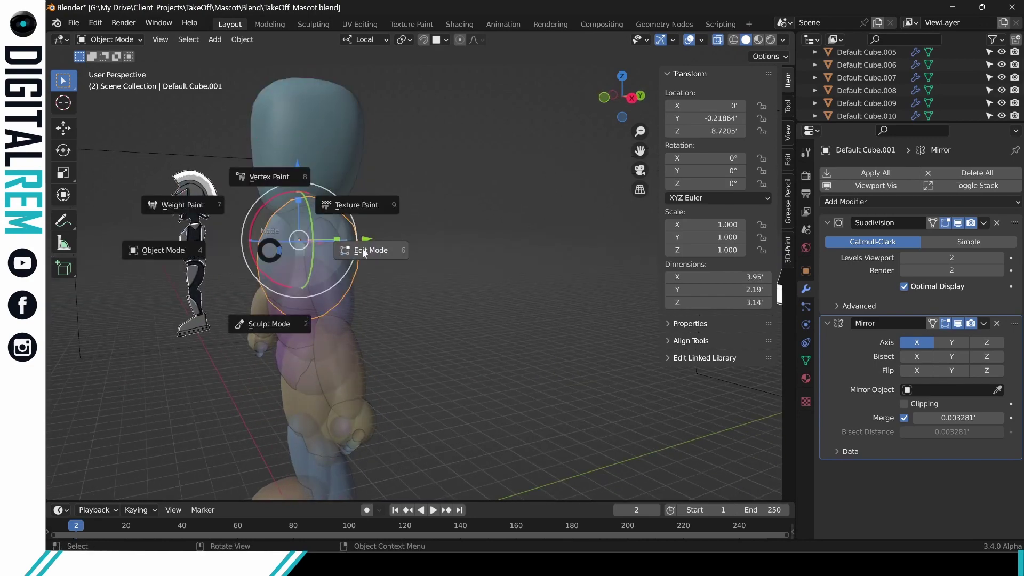
left_click(341, 250)
middle_click_drag(342, 250, 277, 208)
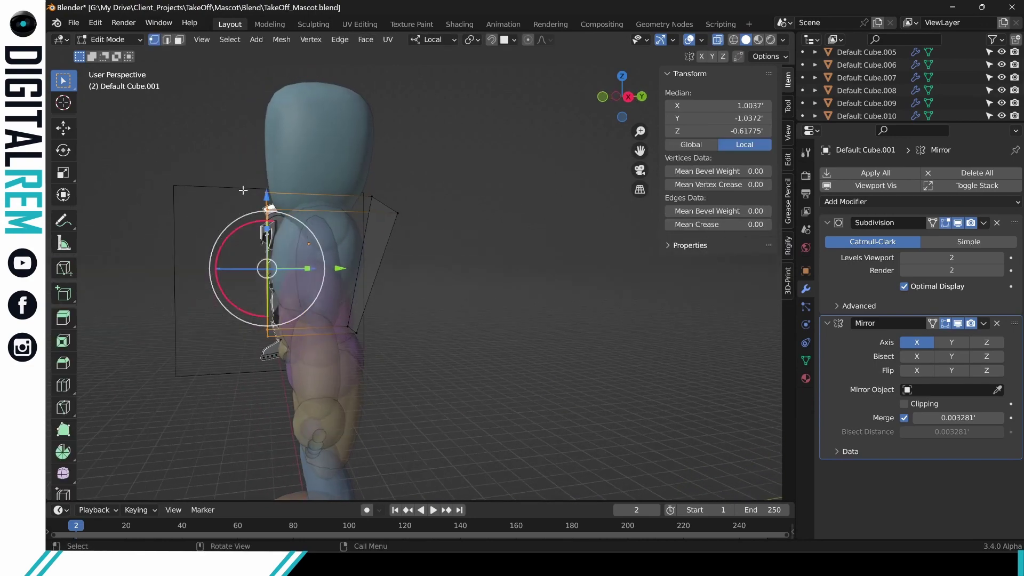
Adjust the torso's shoulder edge height along Z to follow the knight reference.
left_click(269, 200)
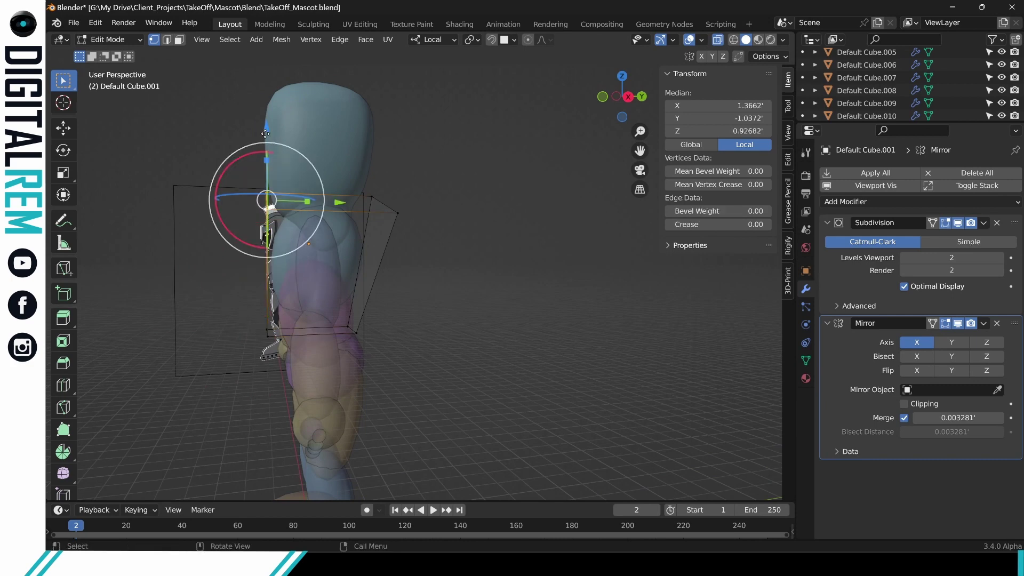
left_click_drag(265, 134, 262, 178)
middle_click_drag(262, 178, 319, 173)
left_click_drag(266, 170, 269, 148)
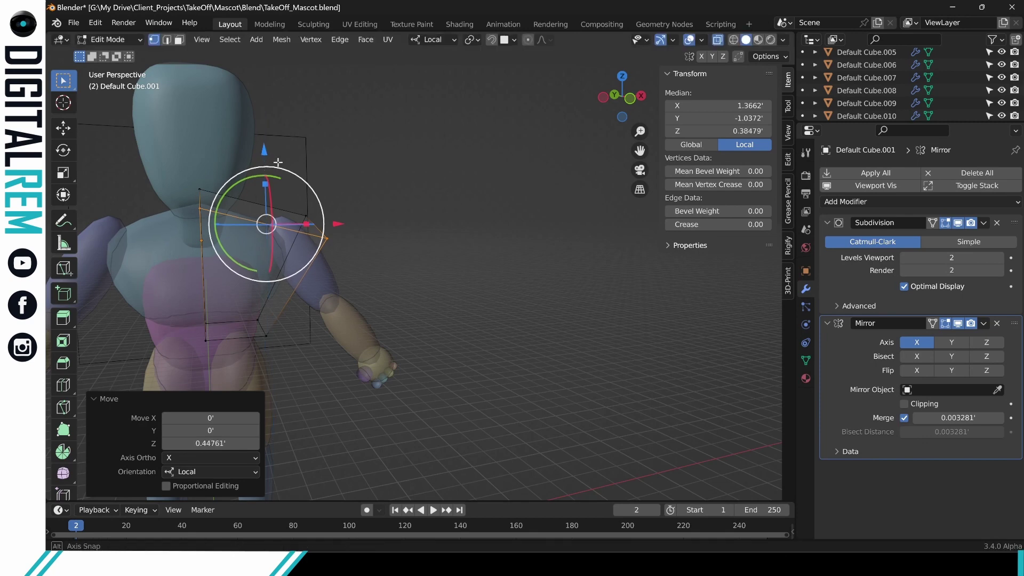
middle_click_drag(269, 148, 270, 182)
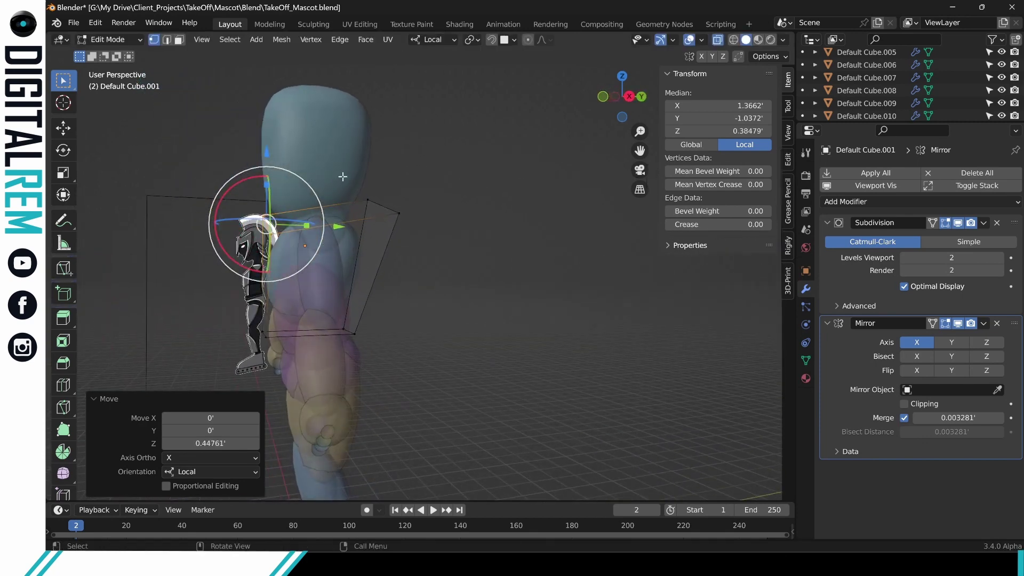
Raise the torso's upper back vertex slightly along Z, then return to Object Mode.
left_click(381, 205)
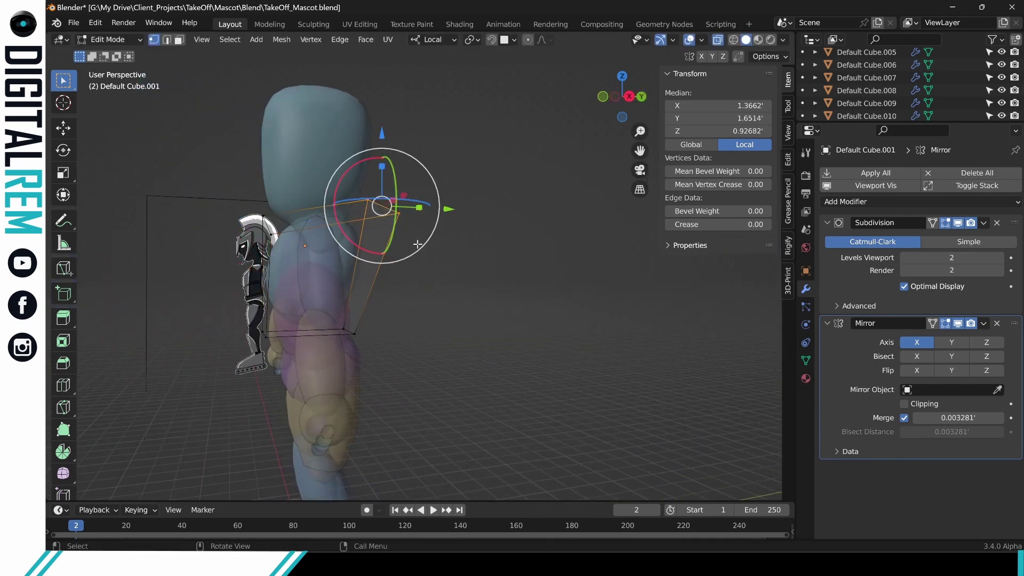
left_click(393, 122)
key("ctrl+z")
left_click_drag(384, 134, 384, 127)
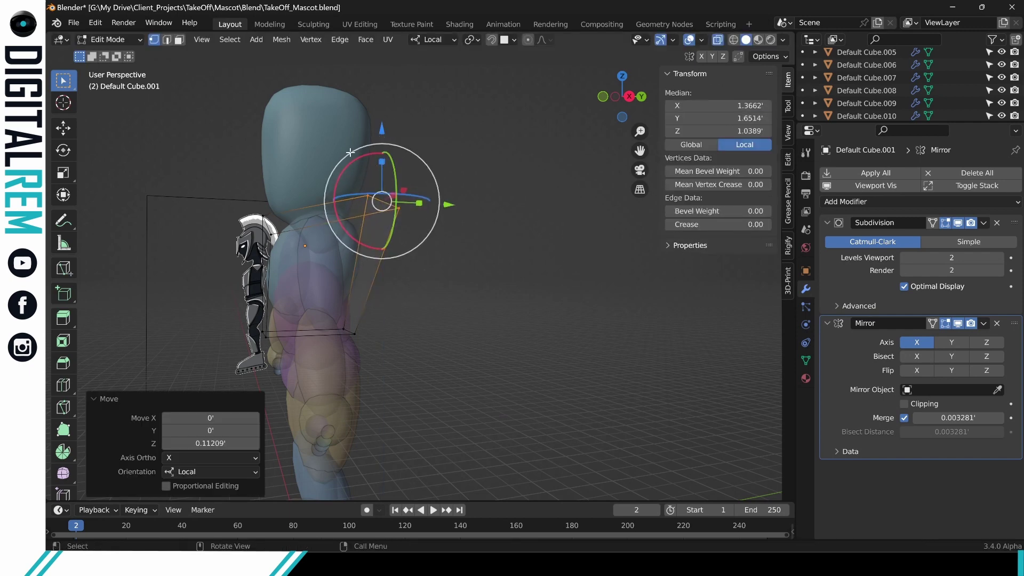
key("ctrl+Tab")
left_click(244, 184)
Select the head's lower vertices, raise them, and shift them slightly along Y.
left_click(307, 153)
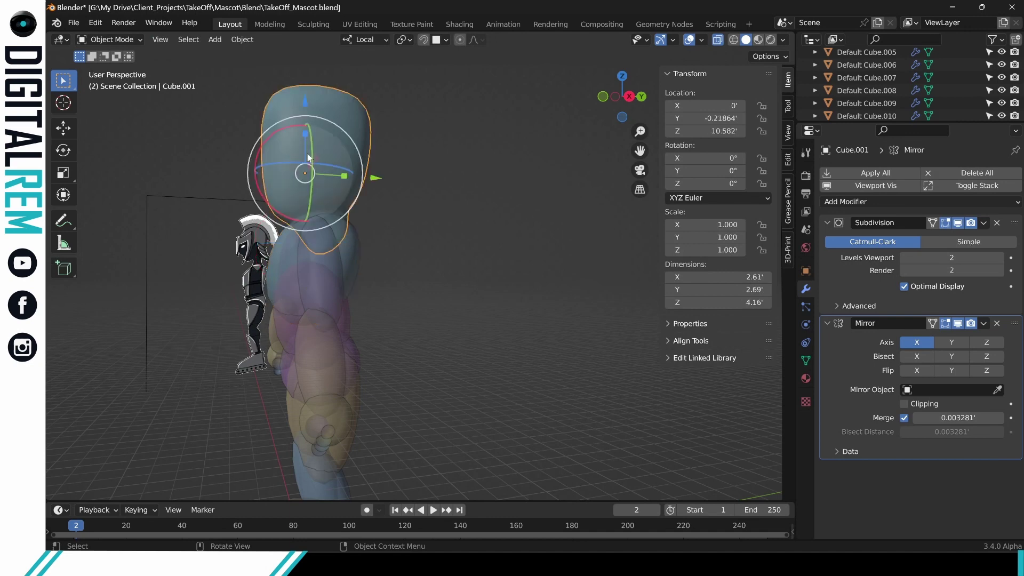
key("ctrl+Tab")
left_click(374, 160)
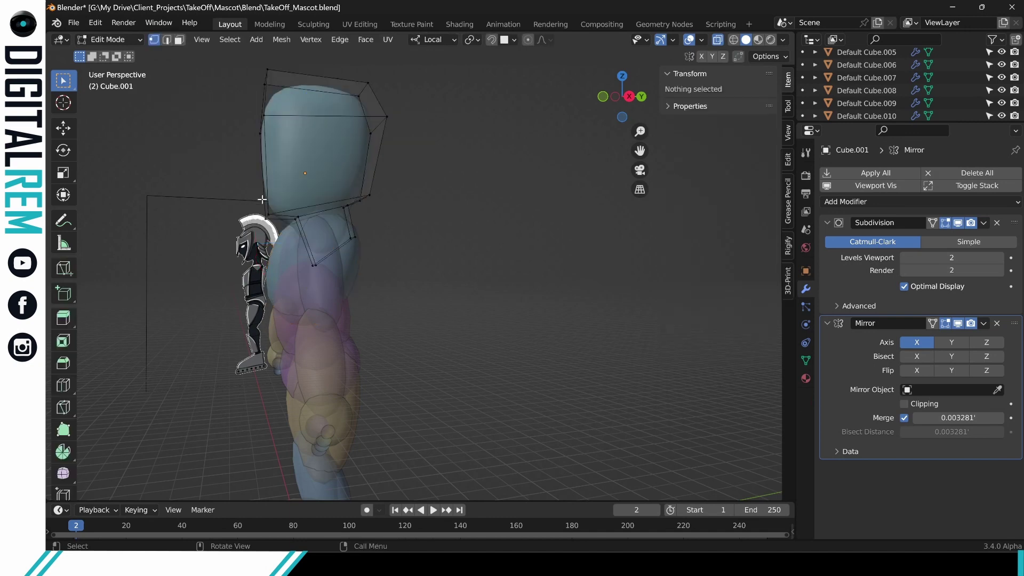
left_click_drag(261, 191, 416, 268)
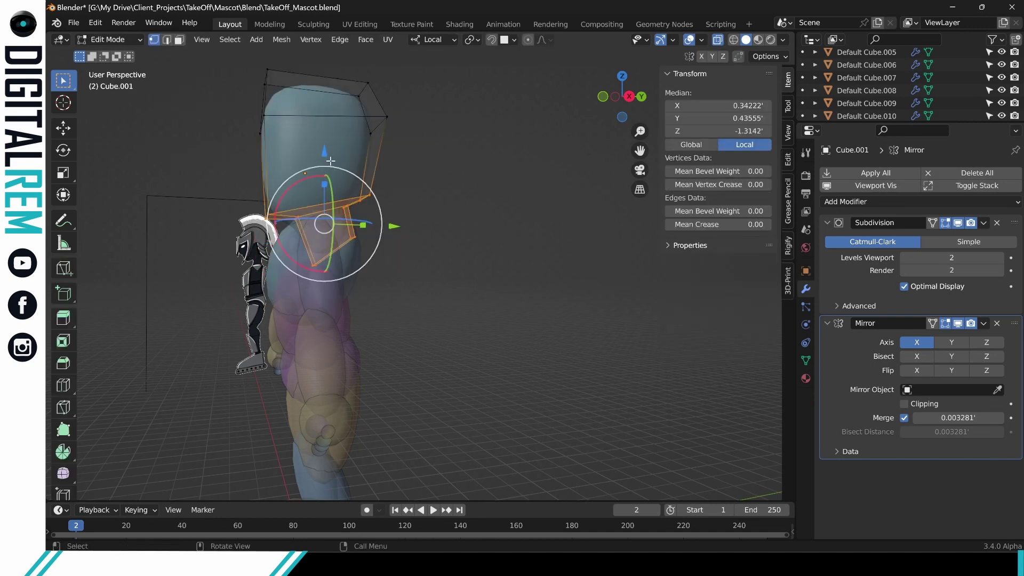
left_click_drag(330, 161, 330, 143)
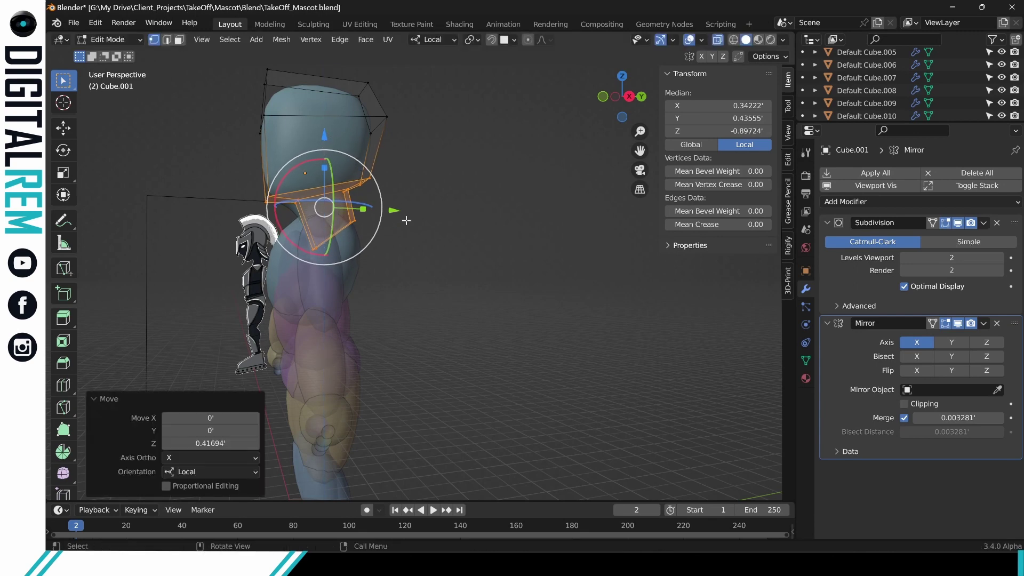
left_click_drag(390, 213, 378, 214)
scroll(393, 215, "up", 3)
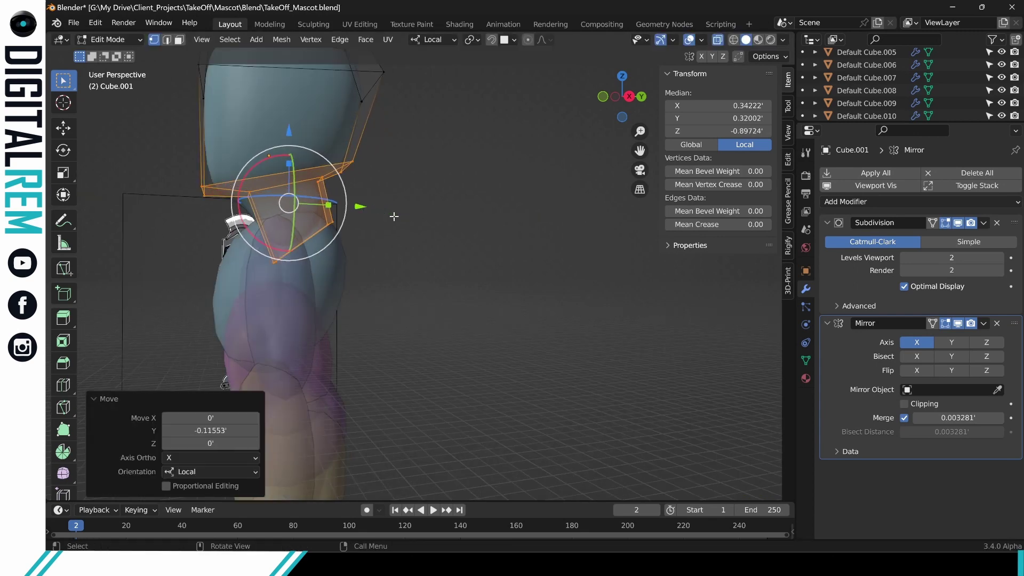
middle_click_drag(394, 216, 369, 235)
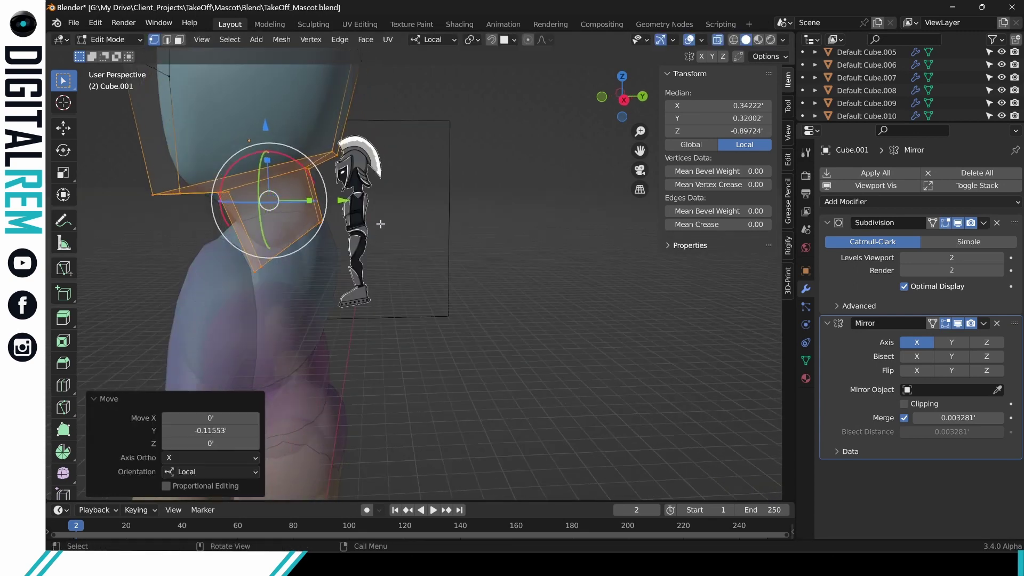
Lower the neck's base edge loop -0.6506 along Z into the torso.
left_click(380, 223)
left_click(322, 170, "alt")
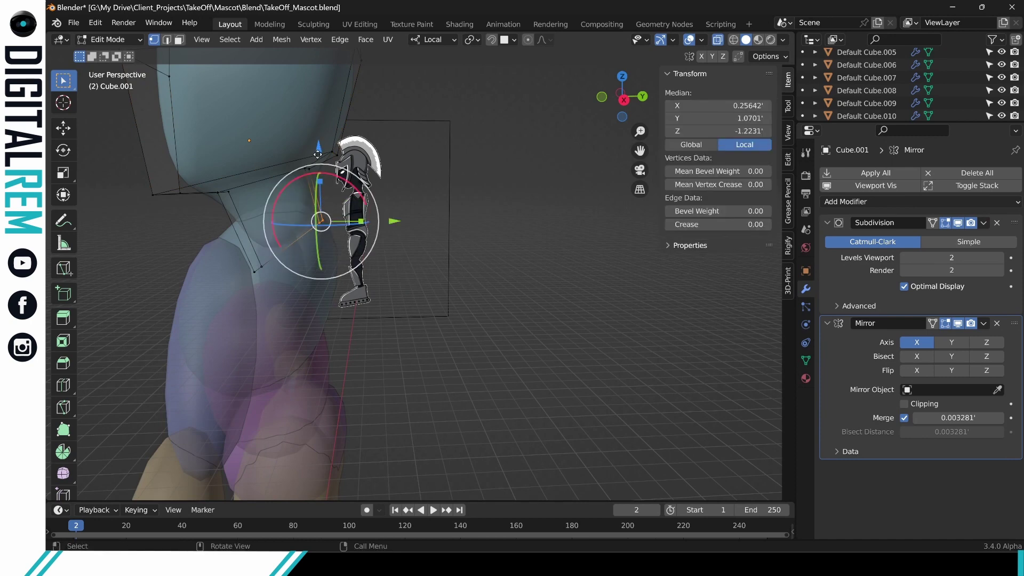
left_click_drag(317, 154, 314, 197)
middle_click_drag(320, 202, 238, 228)
left_click(399, 213)
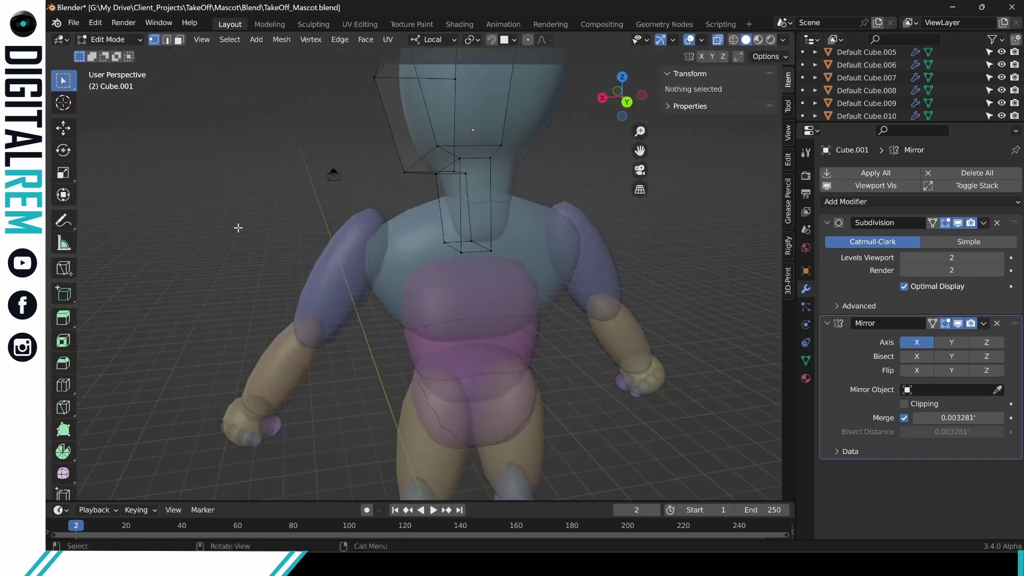
middle_click_drag(341, 244, 287, 243, "shift")
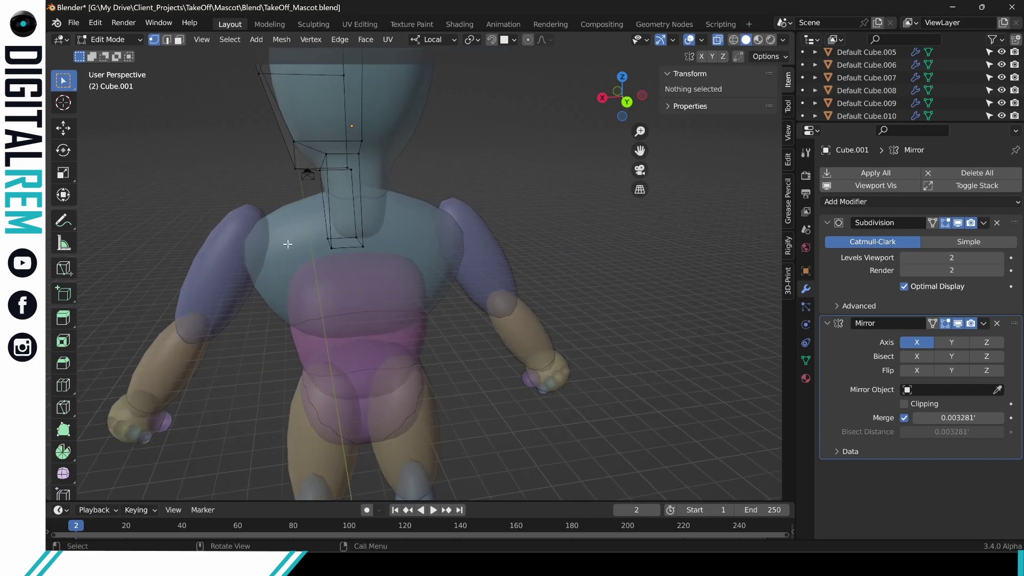
scroll(290, 260, "down", 5)
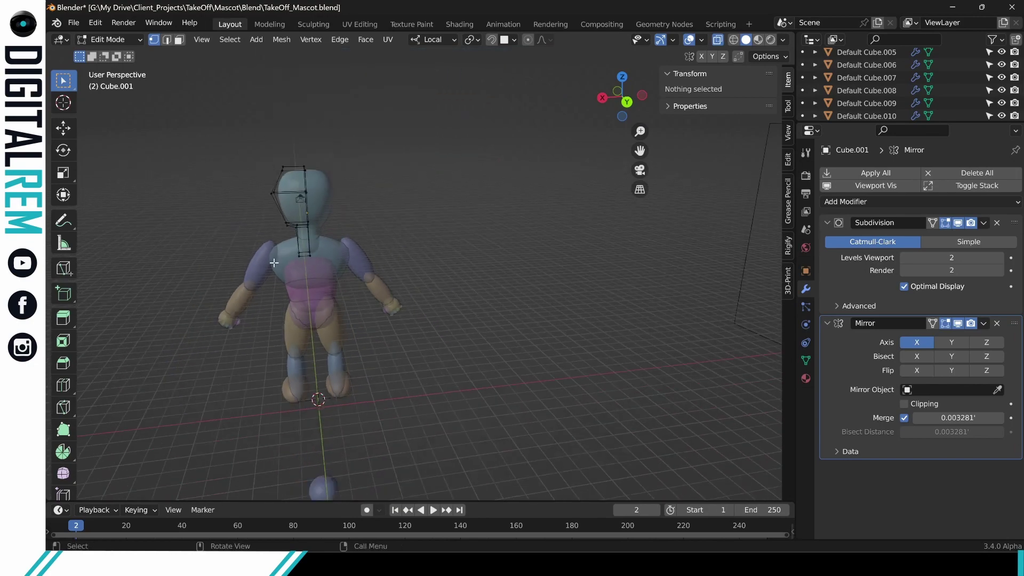
middle_click_drag(290, 260, 721, 157)
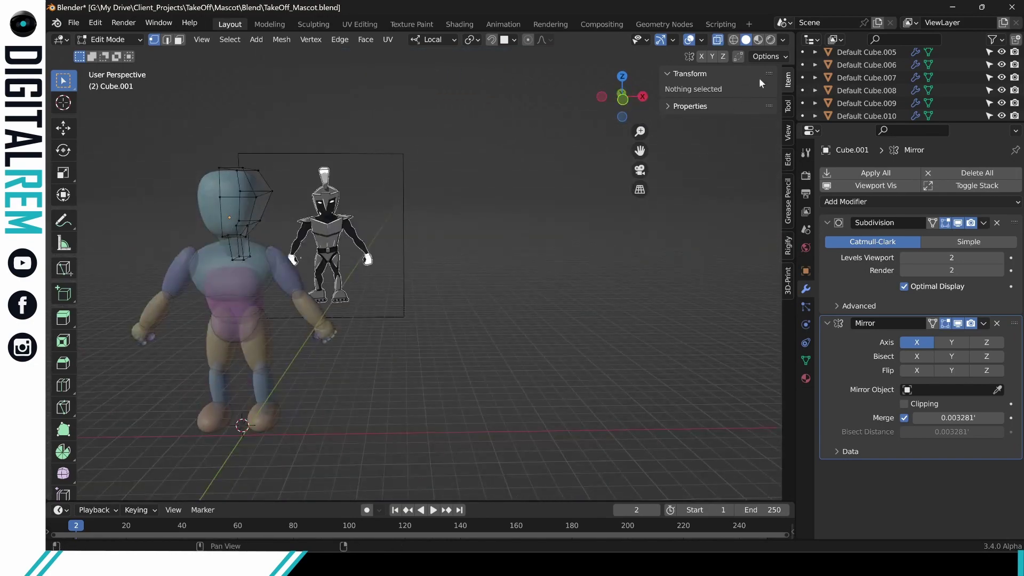
Turn off X-Ray in Viewport Shading so the mascot displays solid from the front.
left_click(782, 40)
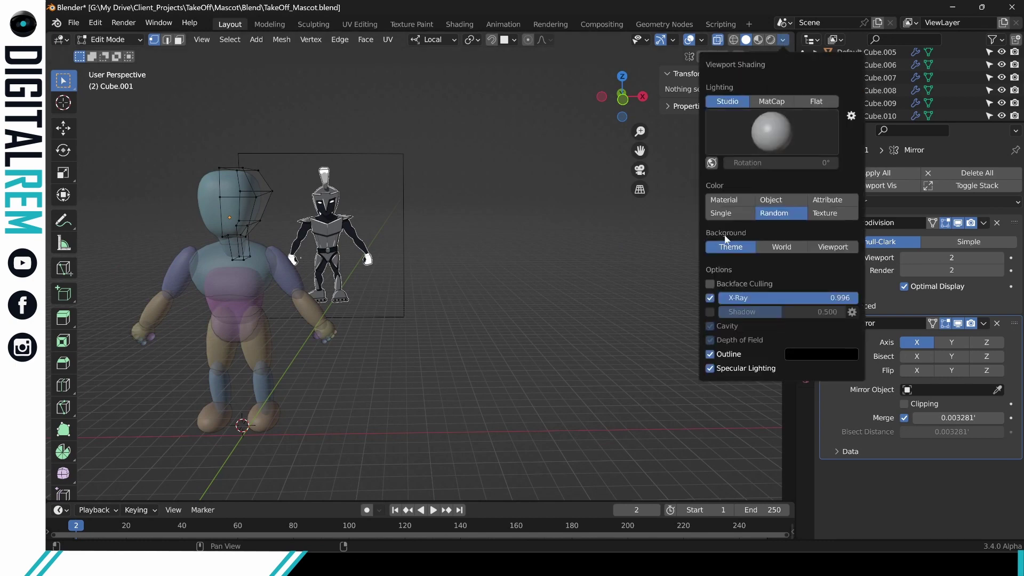
left_click(709, 298)
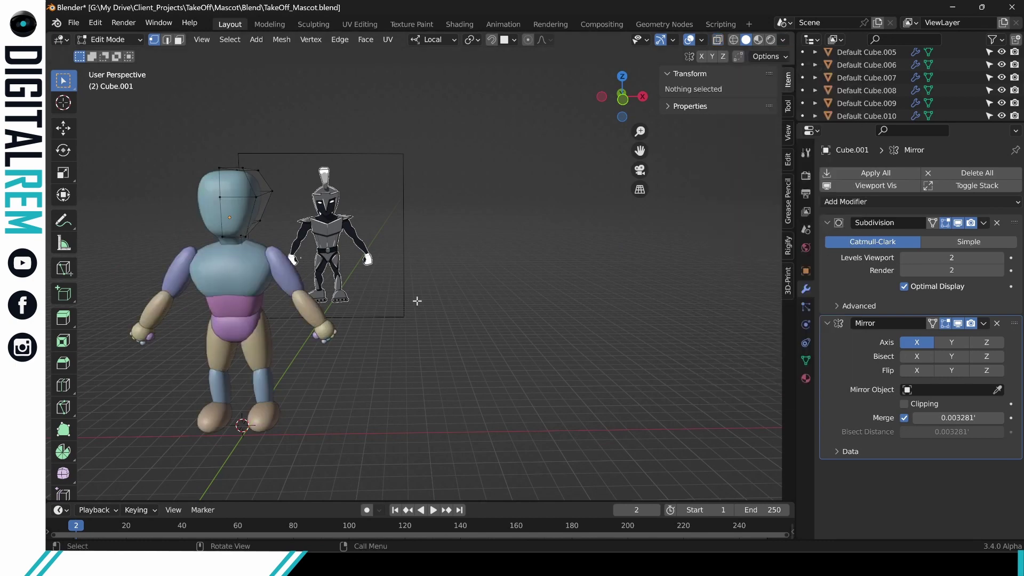
middle_click_drag(419, 298, 495, 286)
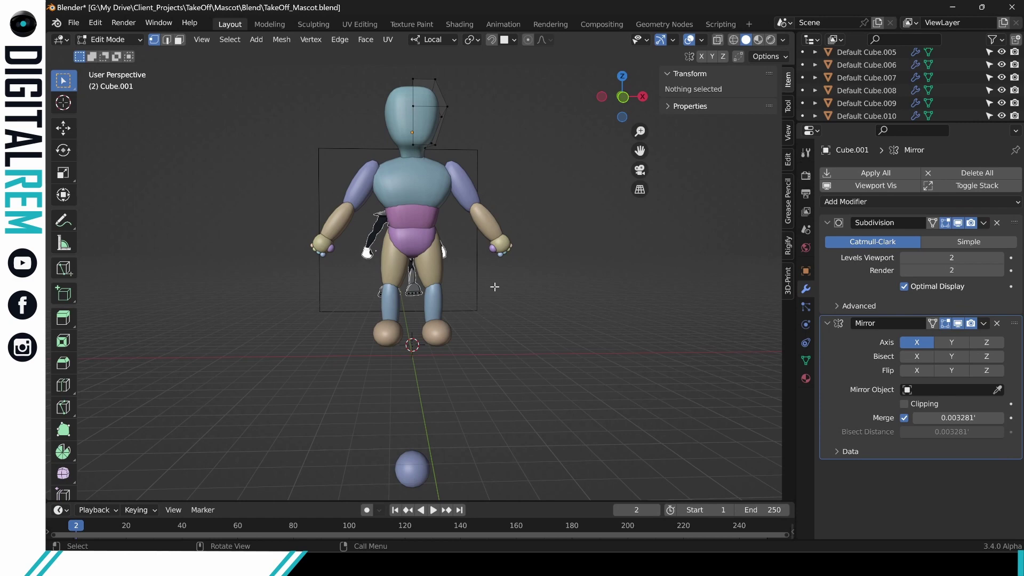
Face the mascot squarely in front orthographic view, back in Object Mode.
mouse_move(473, 284)
middle_mouse_down()
mouse_move(459, 262)
mouse_move(470, 294)
mouse_move(296, 288)
mouse_move(466, 292)
mouse_move(456, 290)
middle_mouse_up()
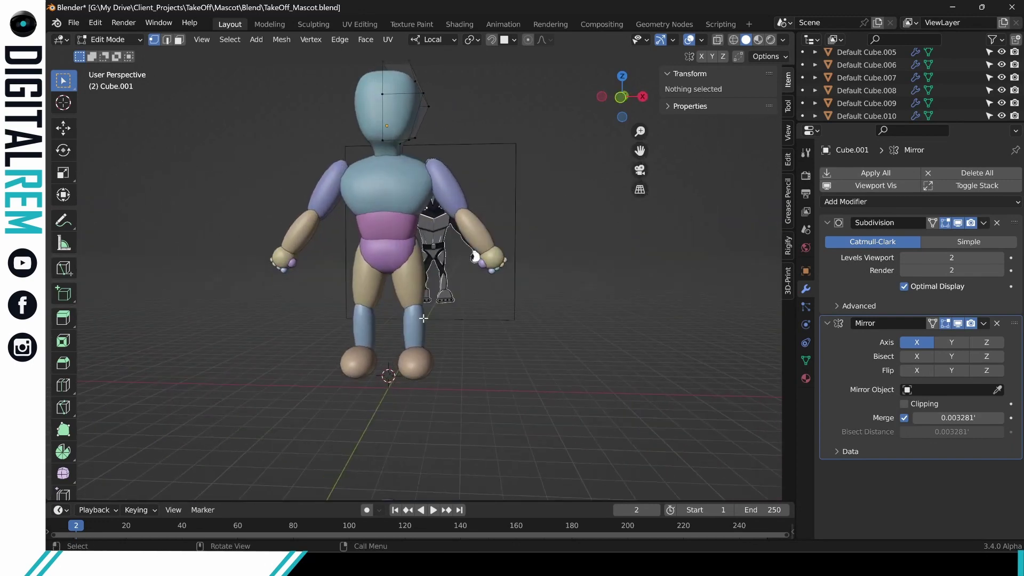
middle_click_drag(425, 365, 512, 256)
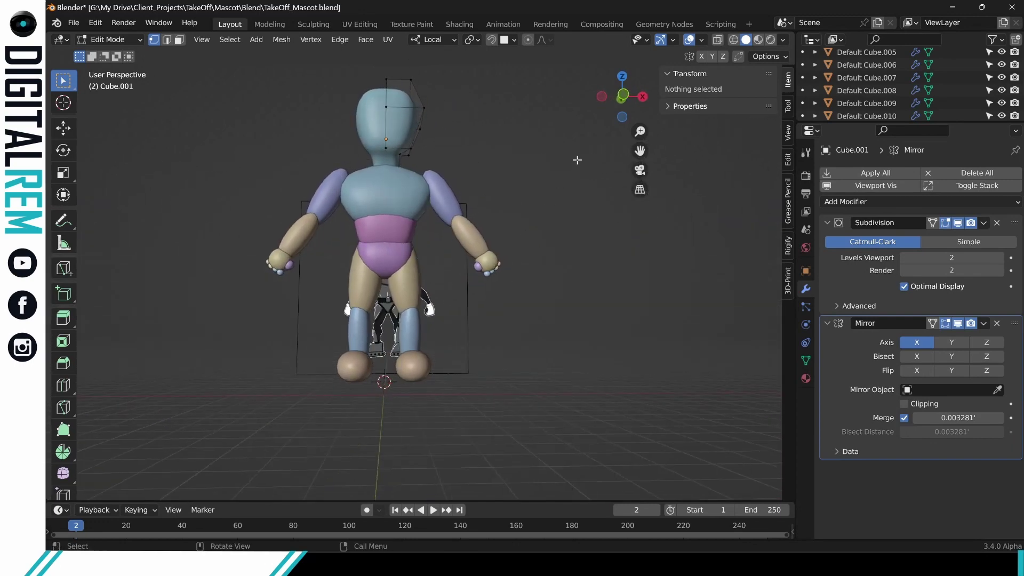
left_click(622, 96)
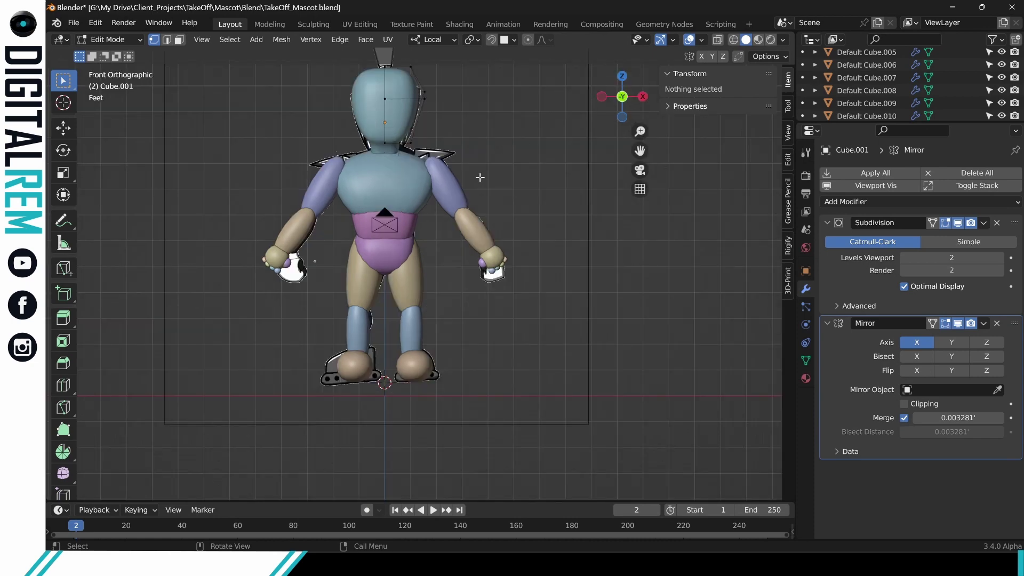
key("ctrl+Tab")
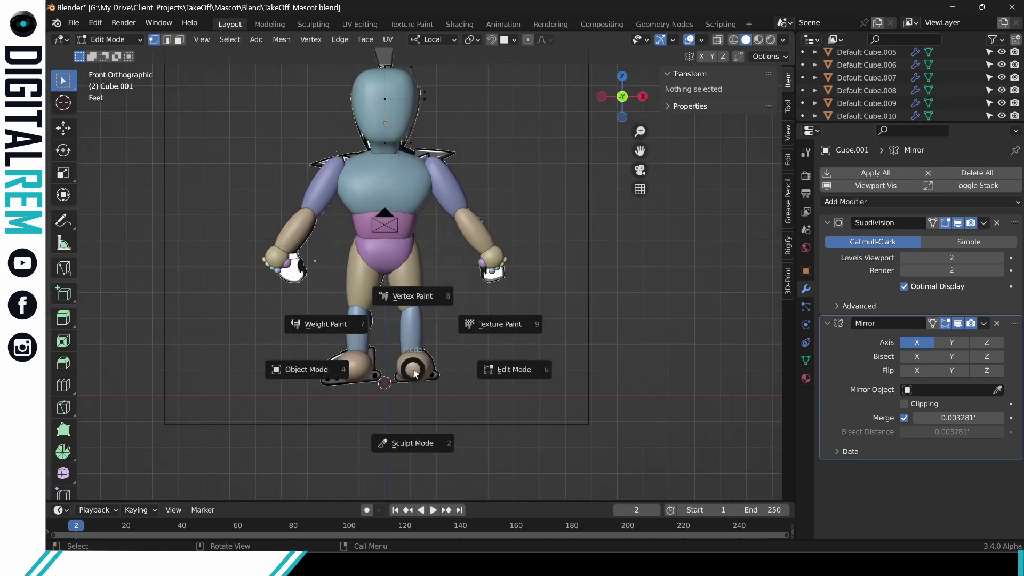
left_click(363, 363)
Select the right foot's whole linked mesh and lower it slightly along Z.
left_click(401, 363)
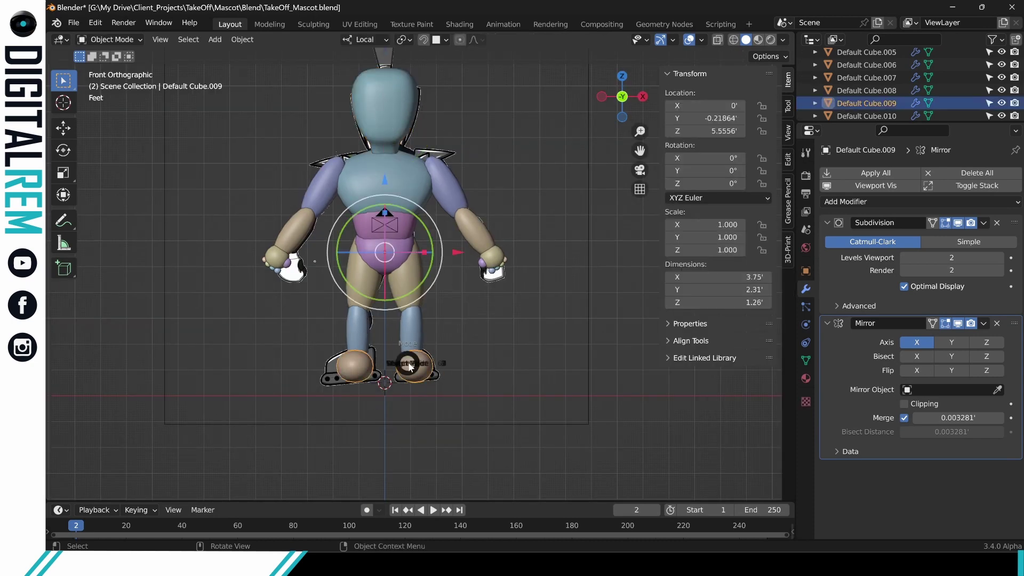
key("ctrl+Tab")
left_click(469, 369)
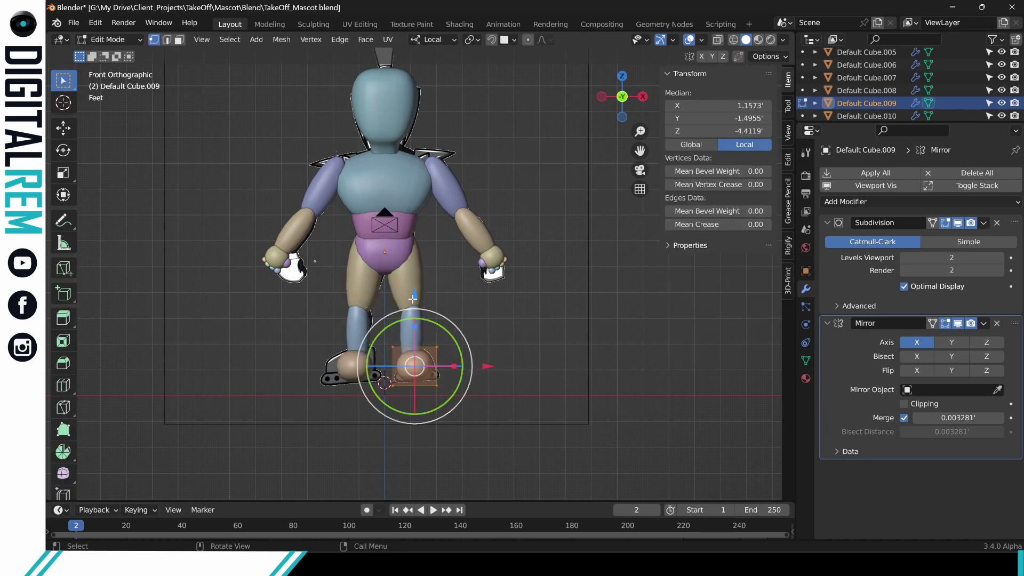
left_click_drag(412, 298, 409, 323)
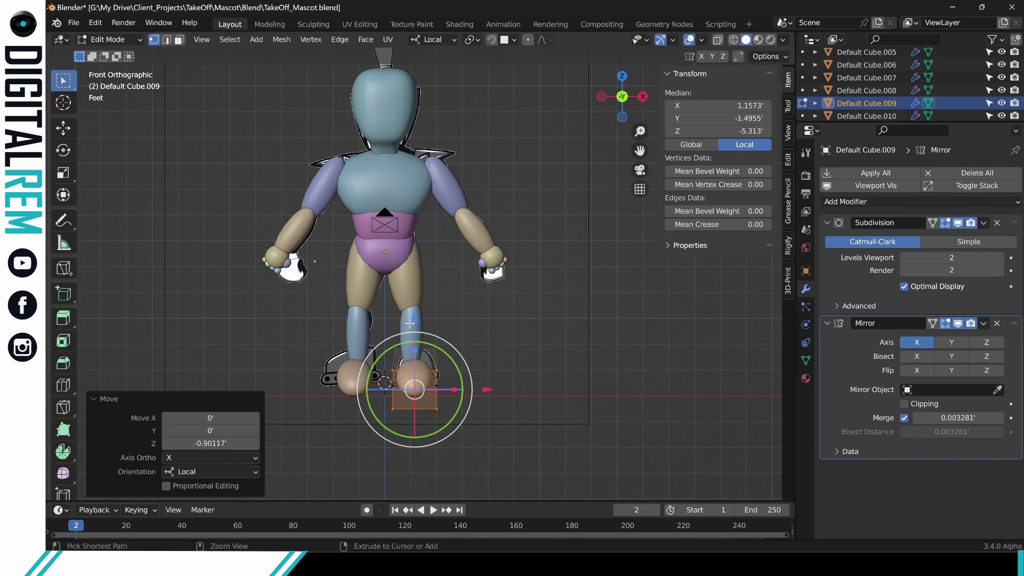
key("ctrl+z")
key("ctrl+l")
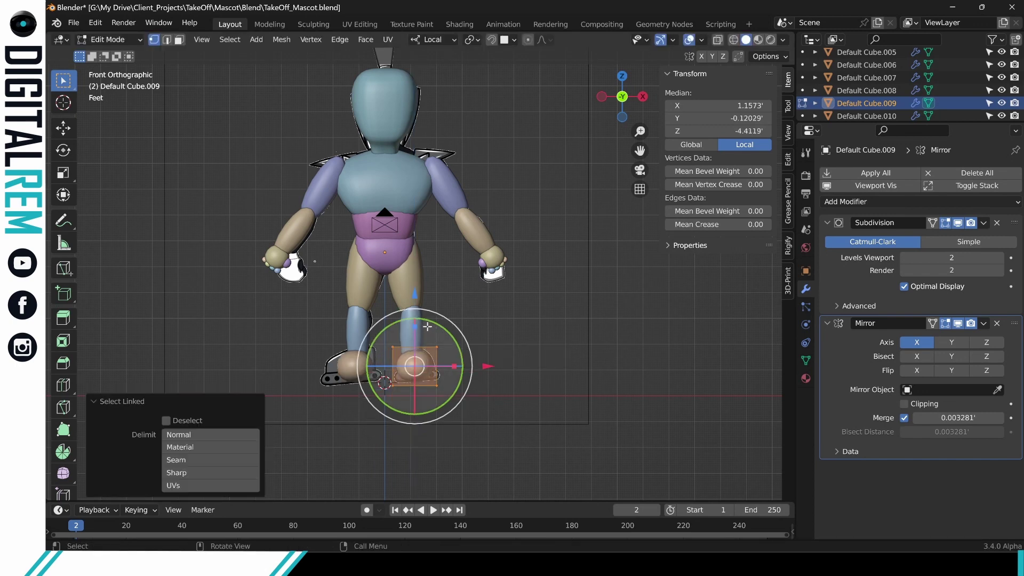
left_click_drag(415, 296, 417, 312)
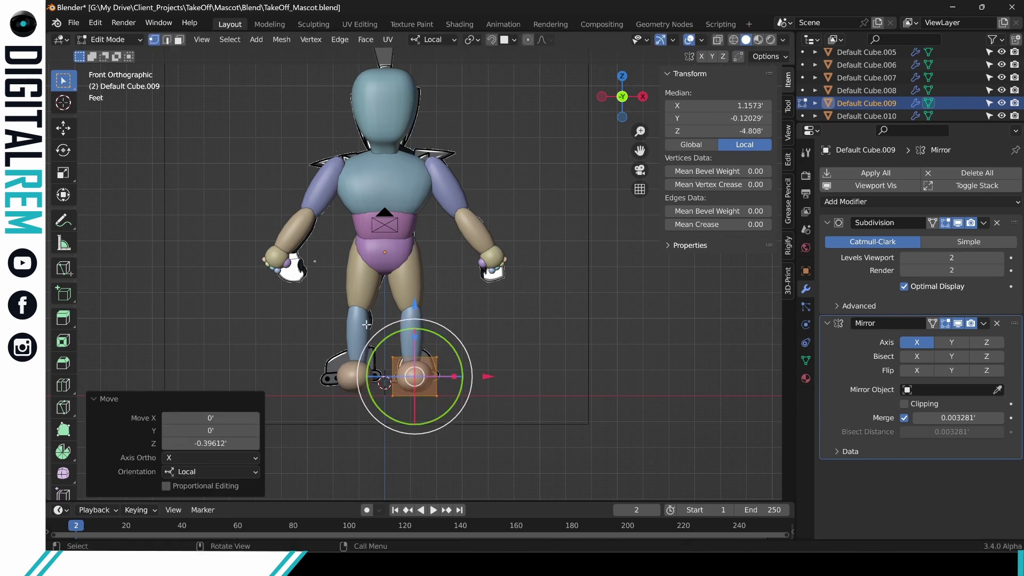
left_click(312, 329)
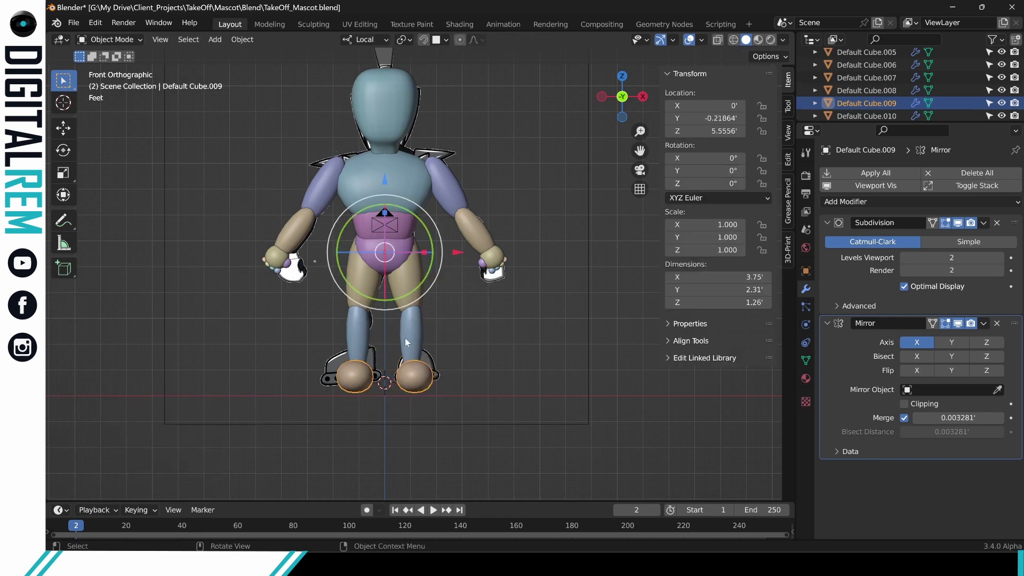
Lower the right leg's bottom vertices along Z to meet the foot.
left_click(404, 338)
key("ctrl+Tab")
left_click(462, 341)
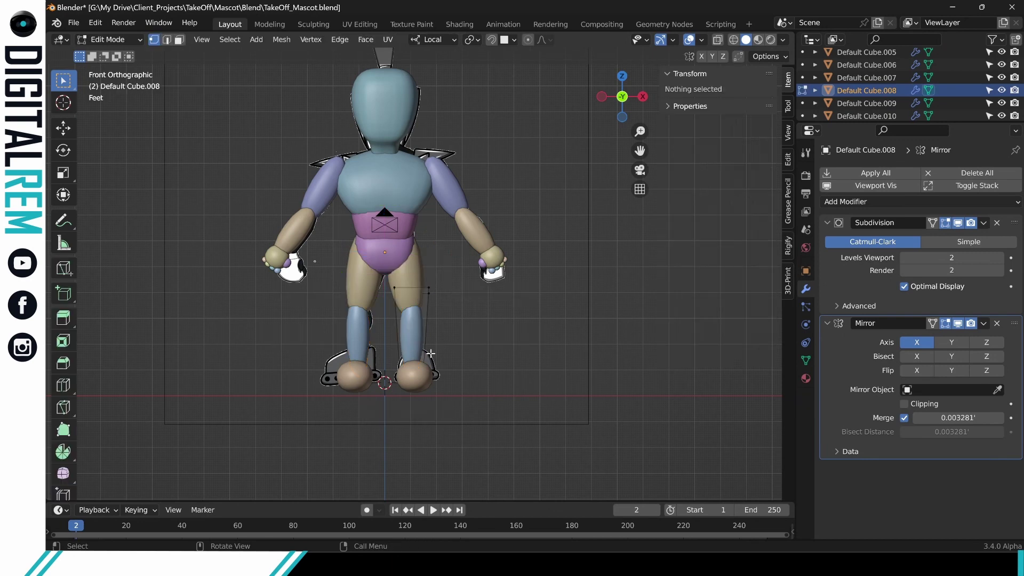
left_click_drag(391, 348, 448, 393)
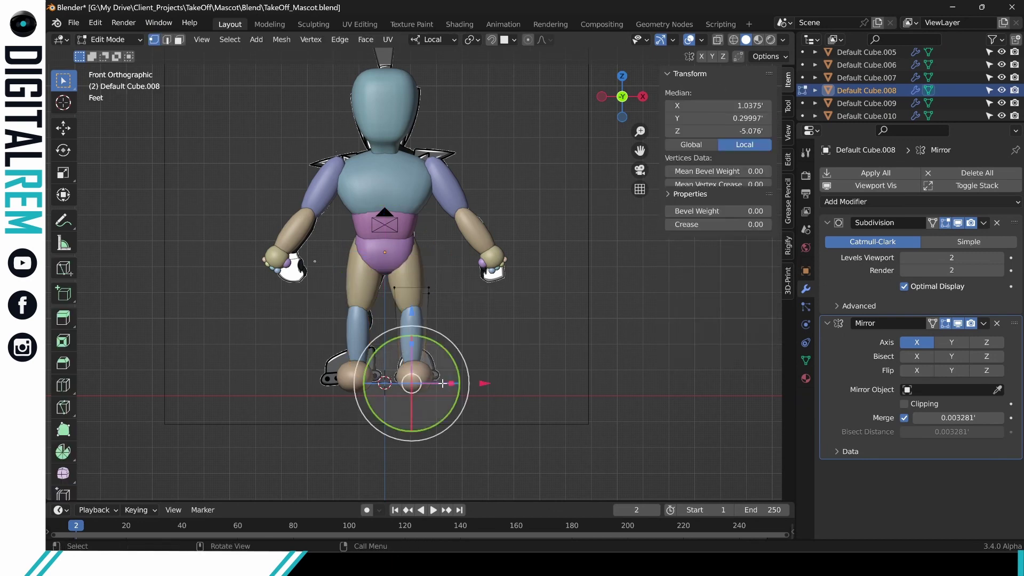
key("g")
key("z")
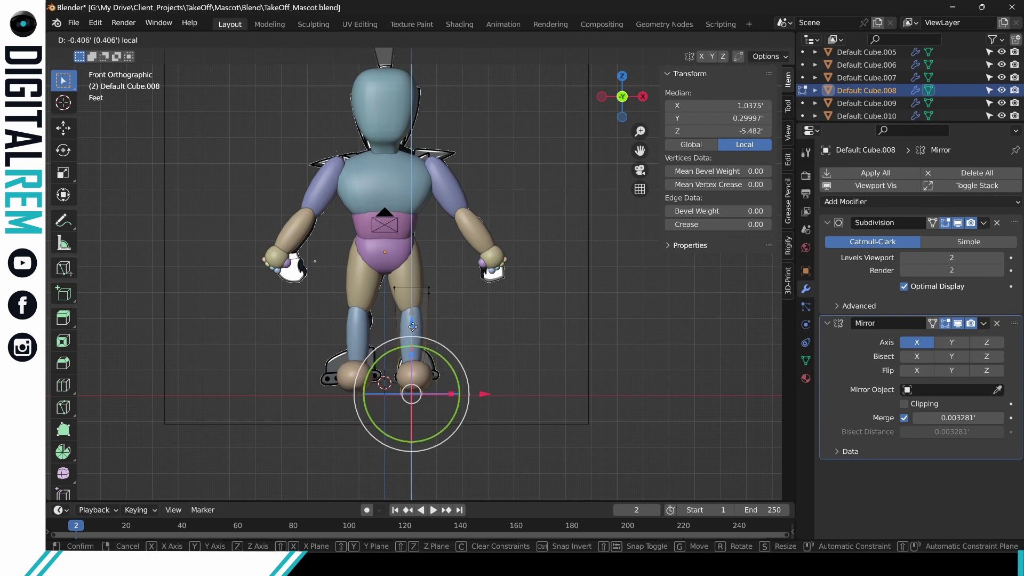
left_click(412, 325)
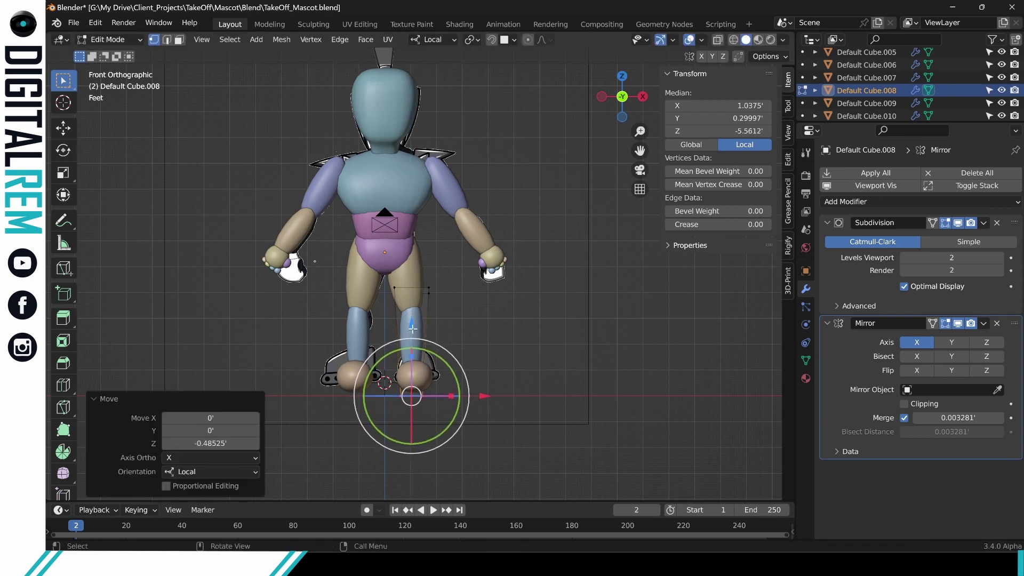
key("ctrl+Tab")
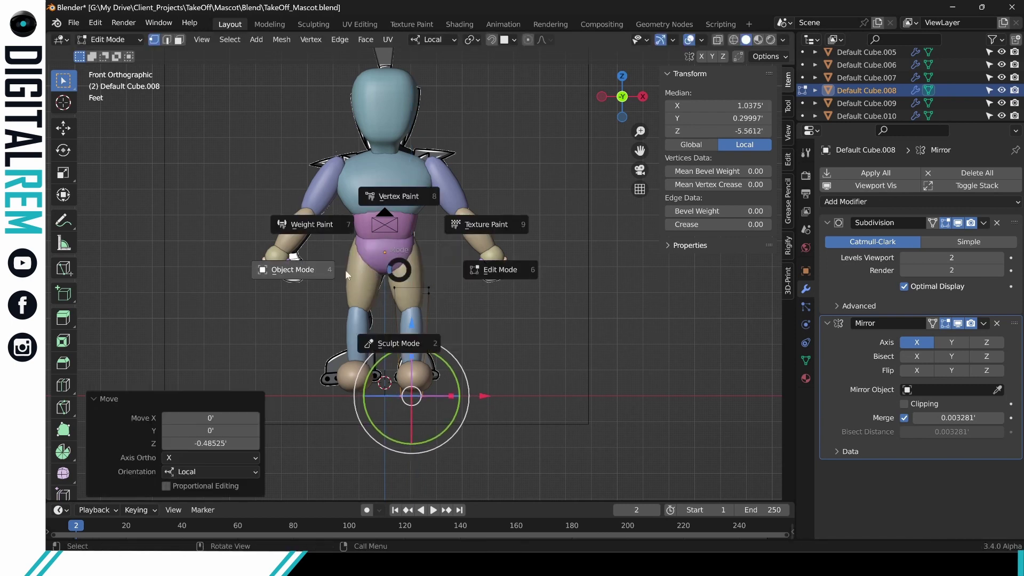
left_click(344, 269)
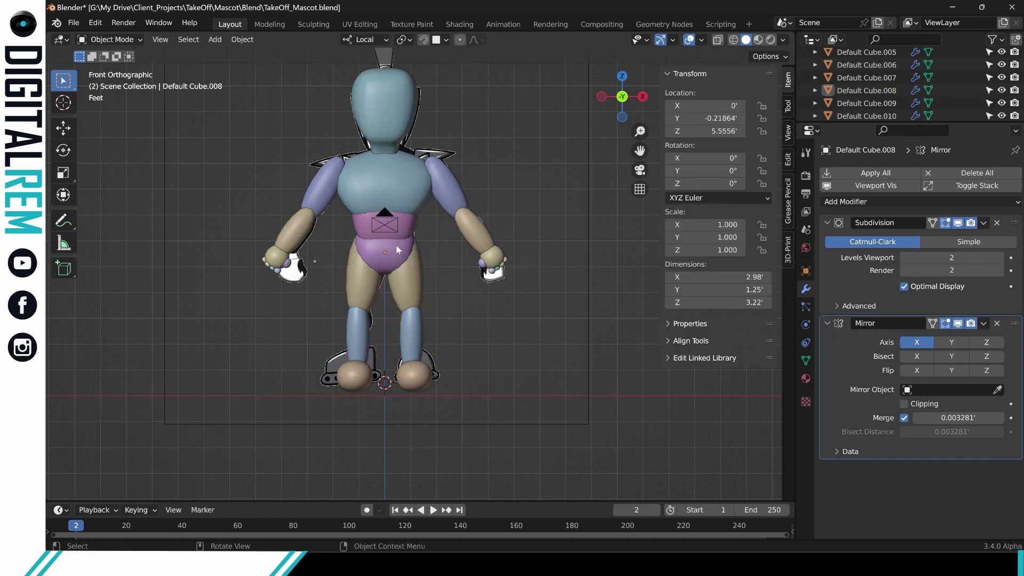
Box-select the lower vertices of the hips piece Default Cube.007 in Edit Mode.
left_click(397, 278)
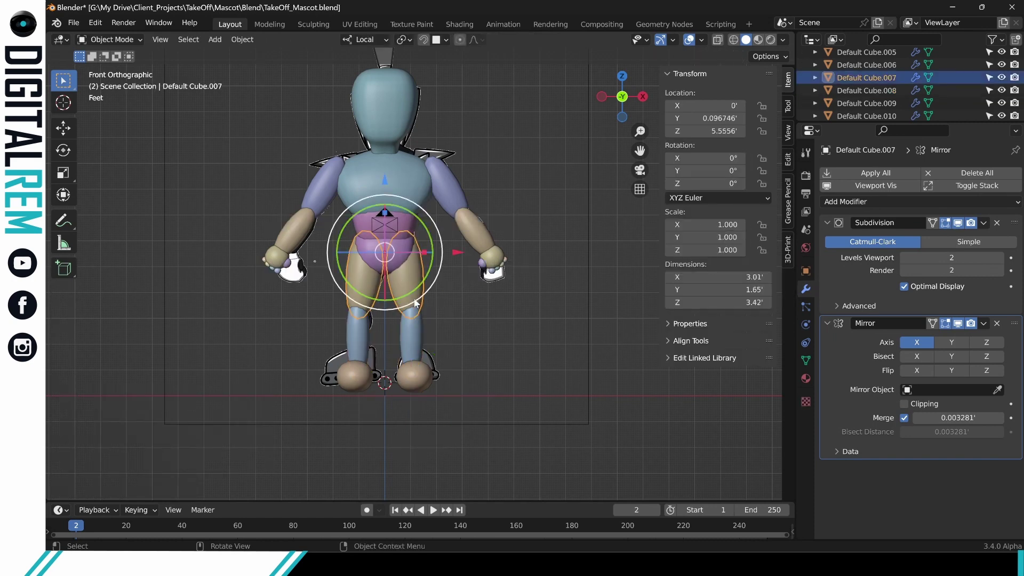
key("ctrl+Tab")
left_click(460, 294)
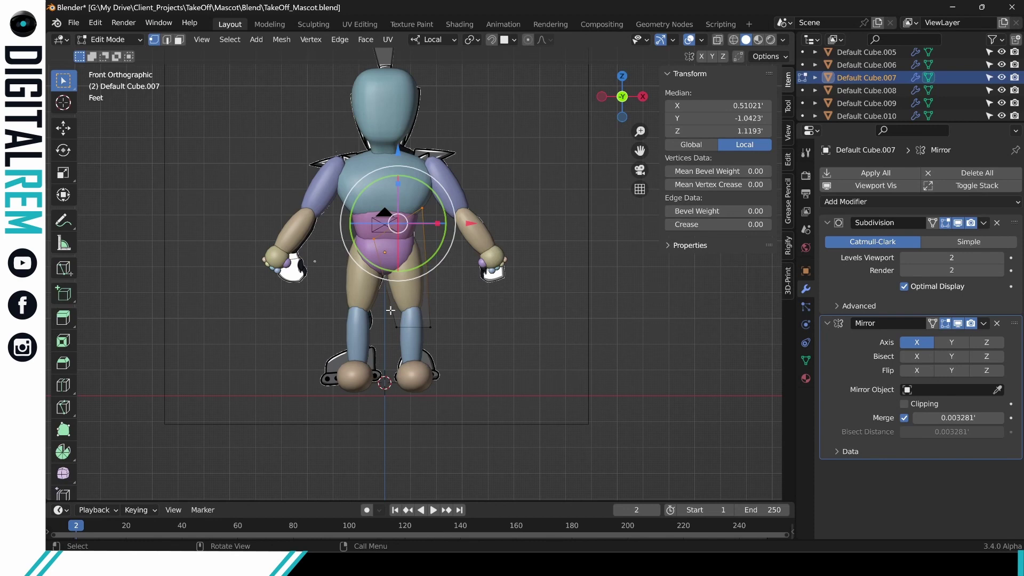
left_click_drag(390, 309, 459, 352)
key("ctrl+Tab")
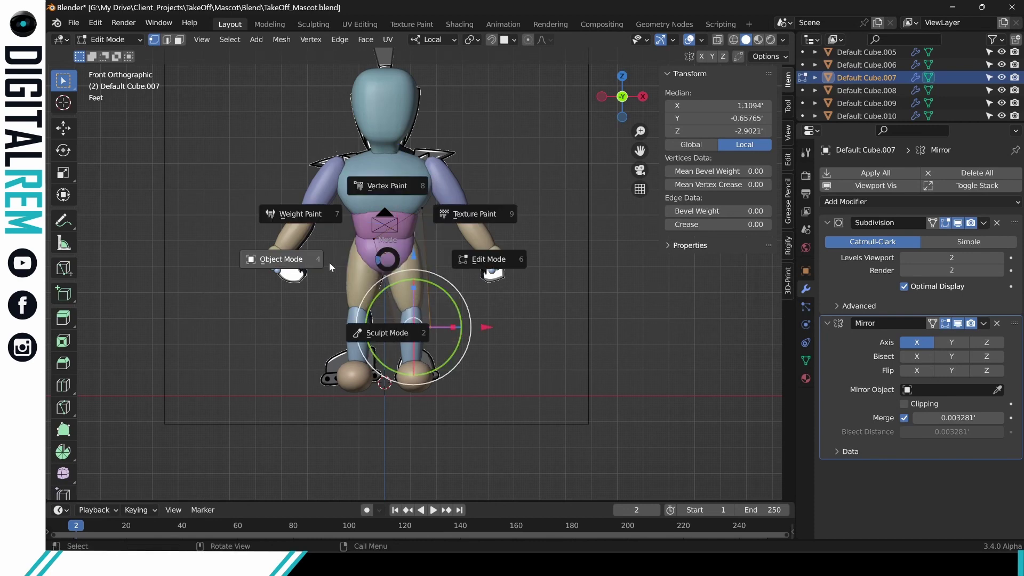
left_click(328, 262)
left_click(447, 302)
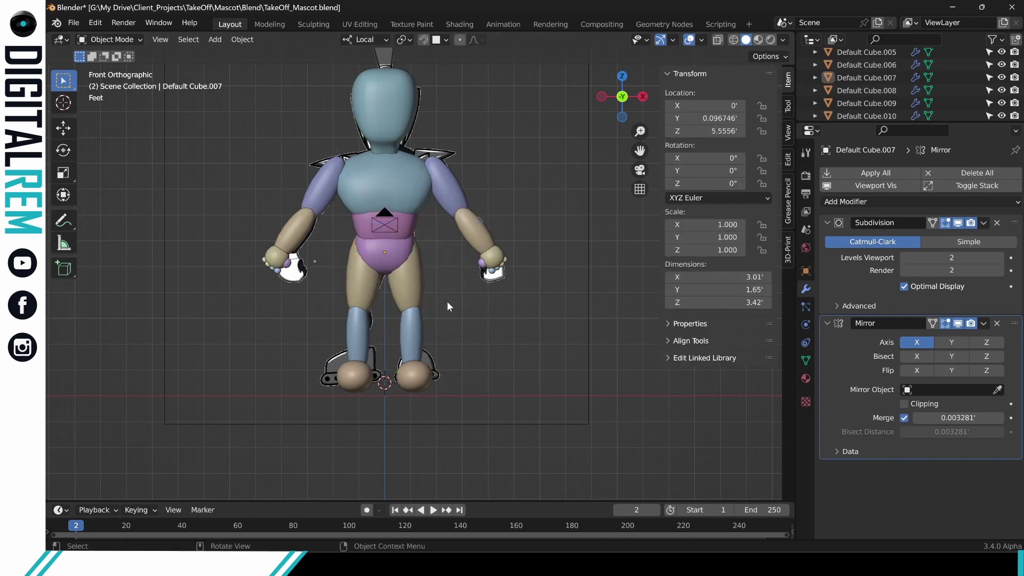
Raise the pelvis piece Default Cube.003 to Z 5.8527, then edit the torso Default Cube.001.
left_click(392, 247)
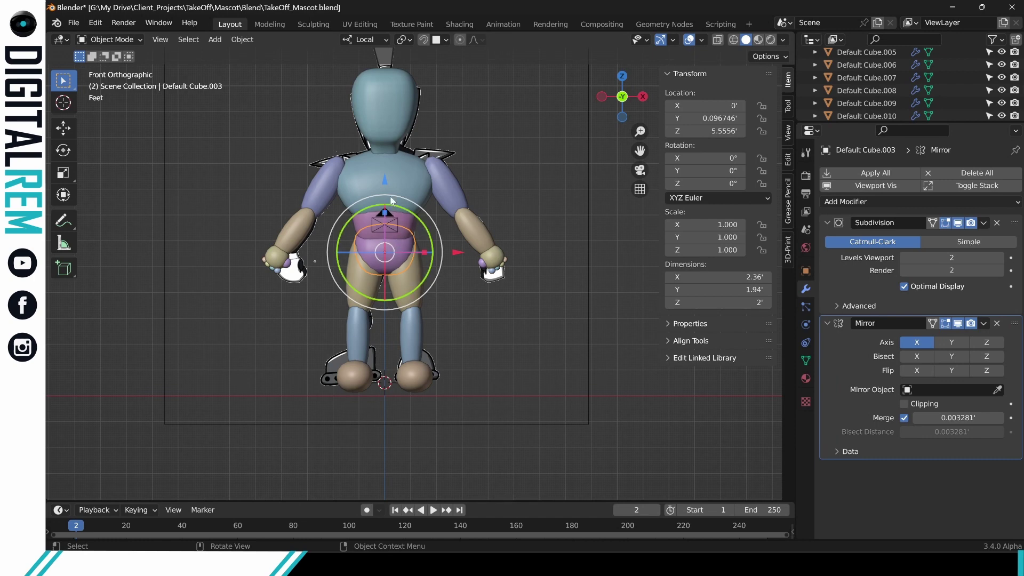
left_click_drag(387, 184, 386, 172)
left_click(476, 324)
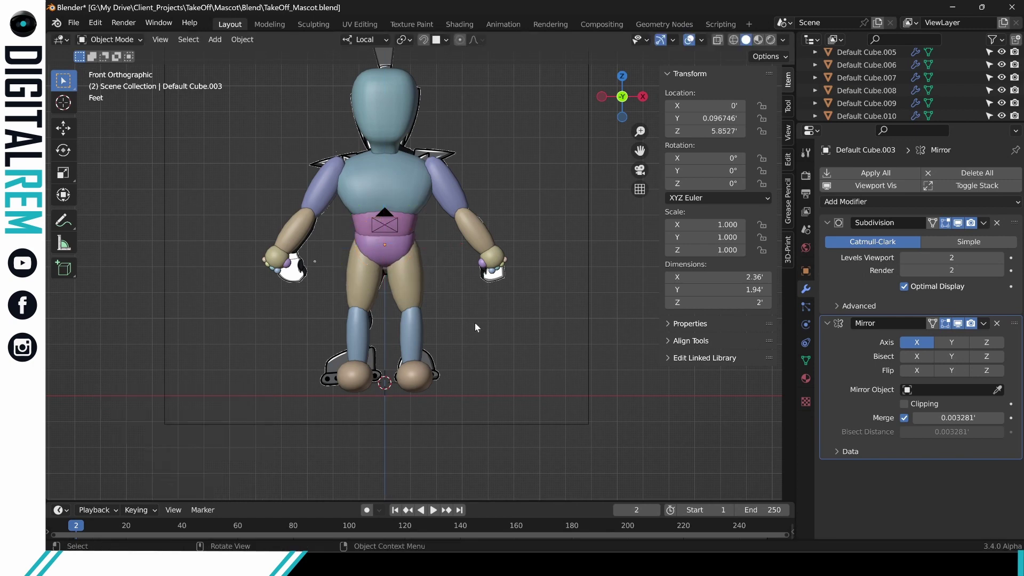
left_click(385, 198)
key("ctrl+Tab")
left_click(393, 208)
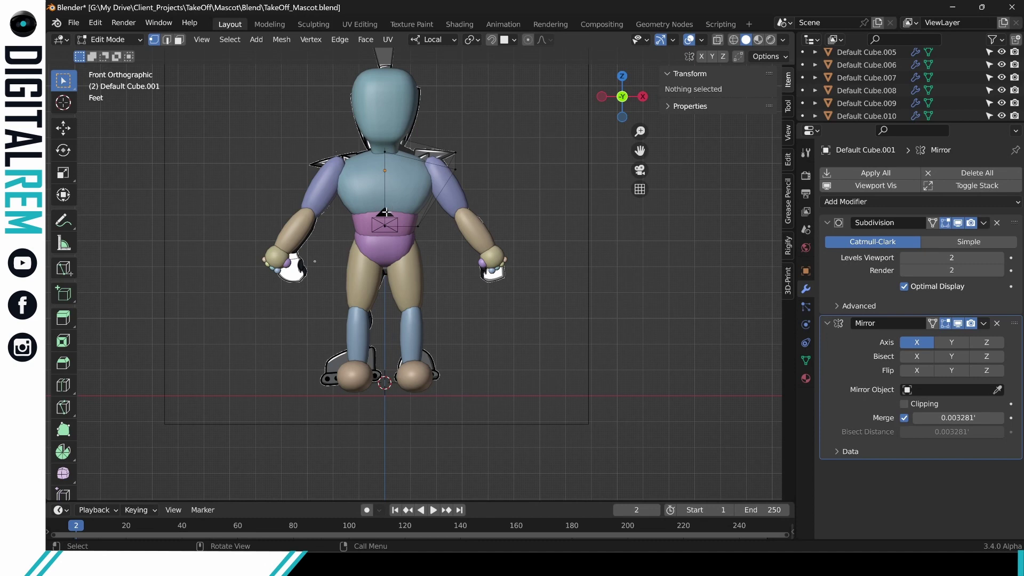
Raise the torso's lower vertices and return to Object Mode.
left_click_drag(376, 210, 435, 250)
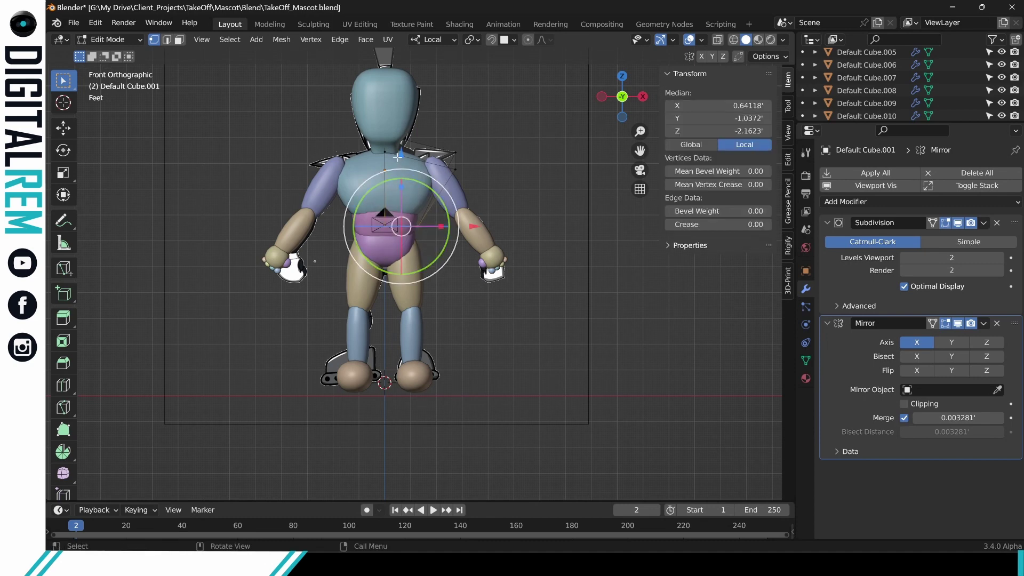
left_click_drag(398, 156, 410, 136)
left_click(564, 369)
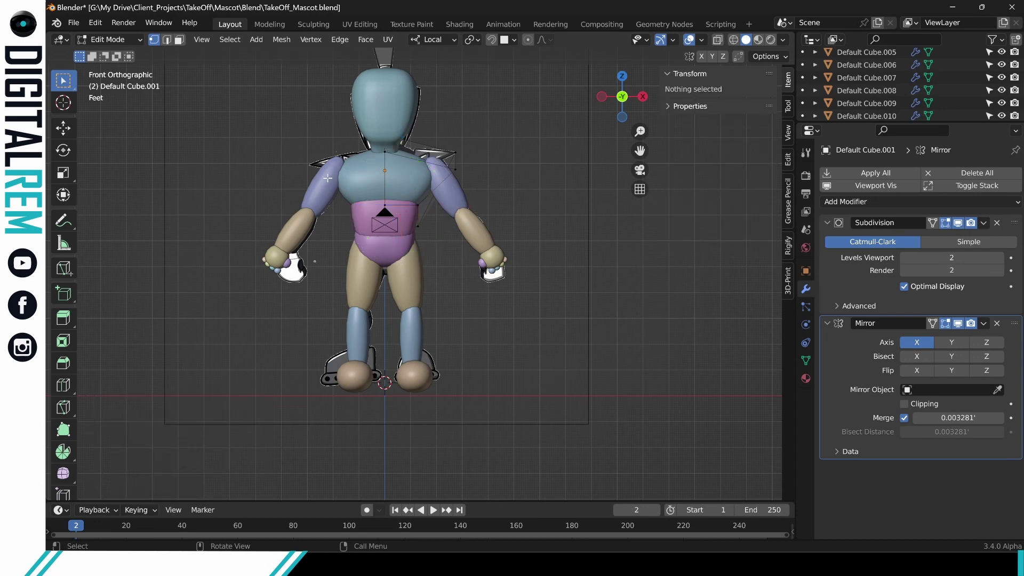
key("ctrl+Tab")
left_click(362, 193)
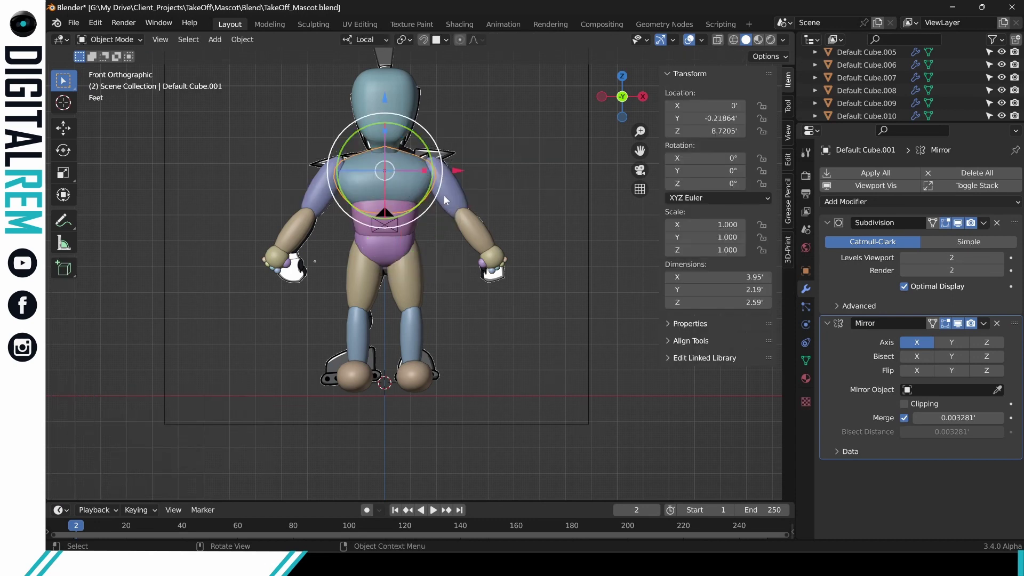
On Default Cube.004, pull one shoulder vertex inward and lower another.
key("ctrl+Tab")
left_click(544, 195)
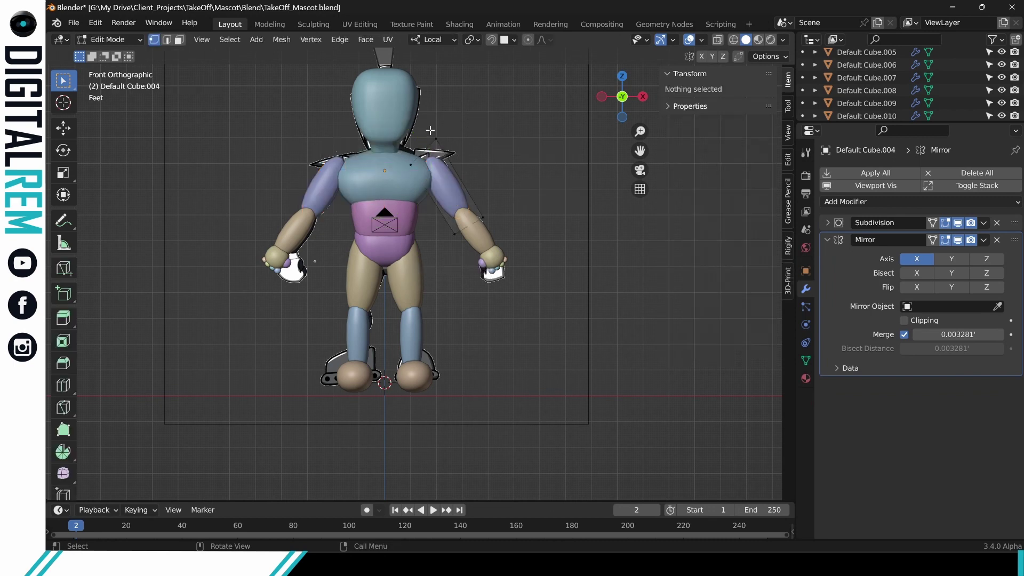
left_click(432, 139)
left_click_drag(500, 139, 469, 146)
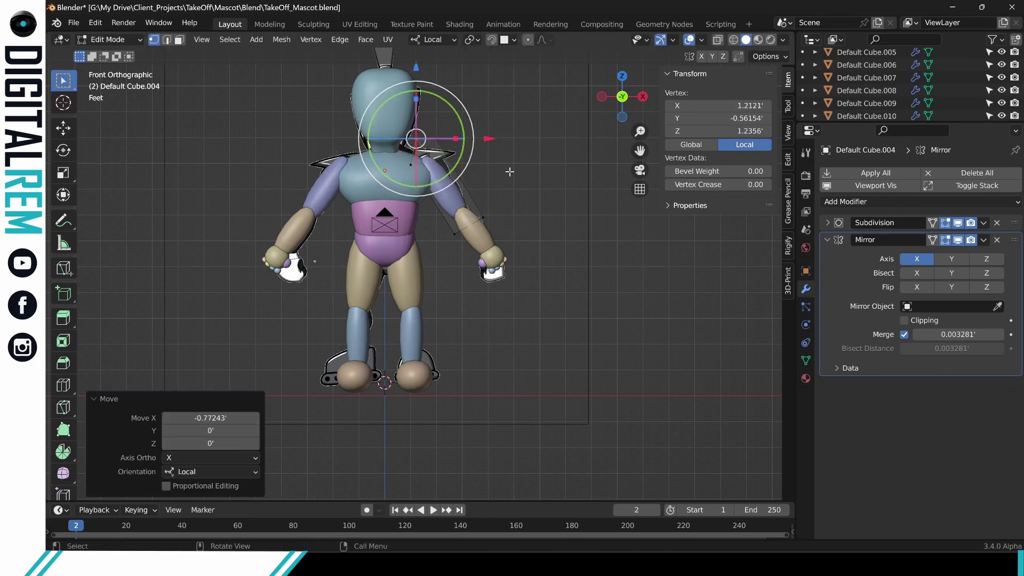
left_click(406, 160)
left_click(413, 175)
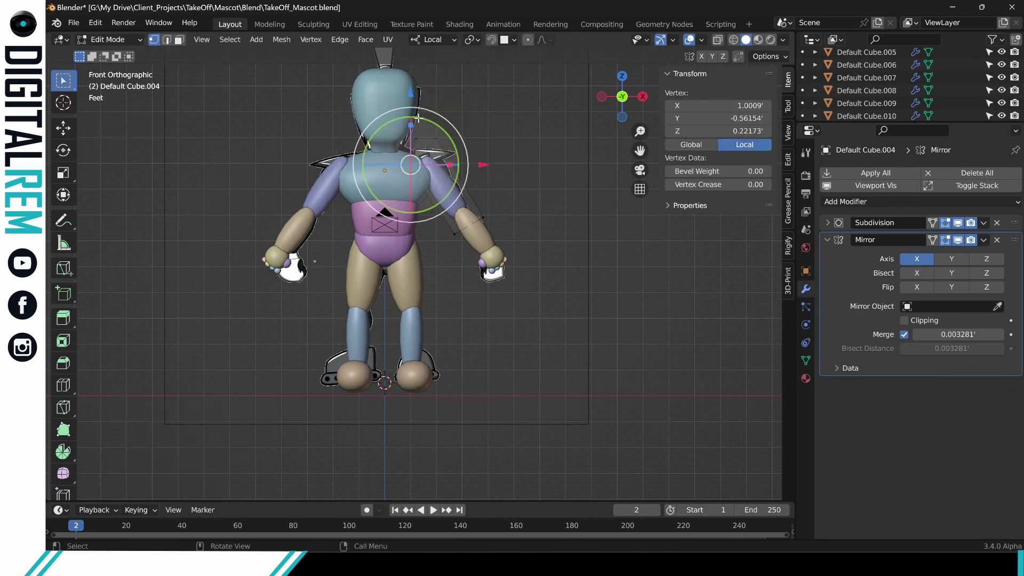
left_click_drag(411, 102, 414, 113)
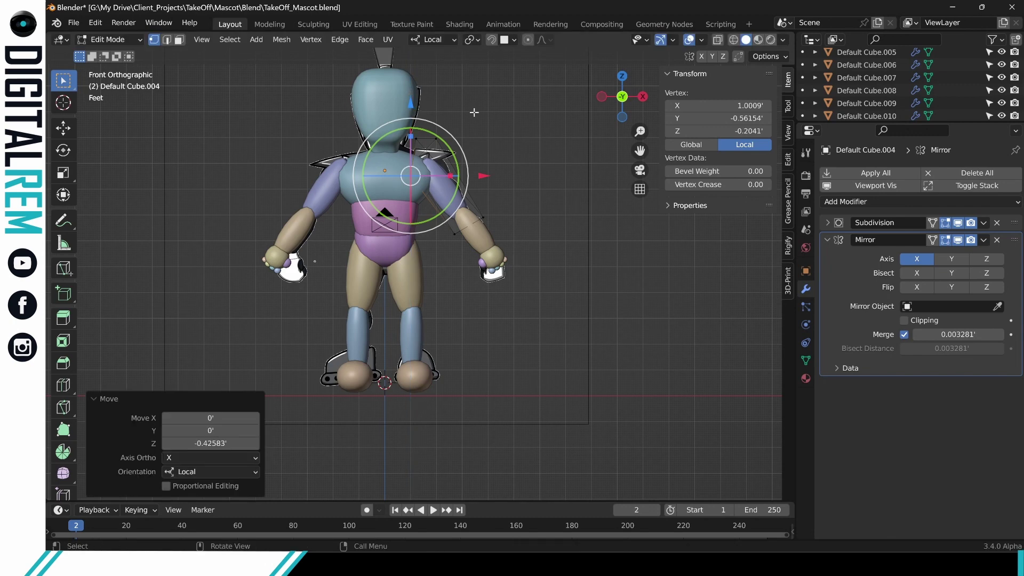
left_click(450, 133)
left_click(436, 138)
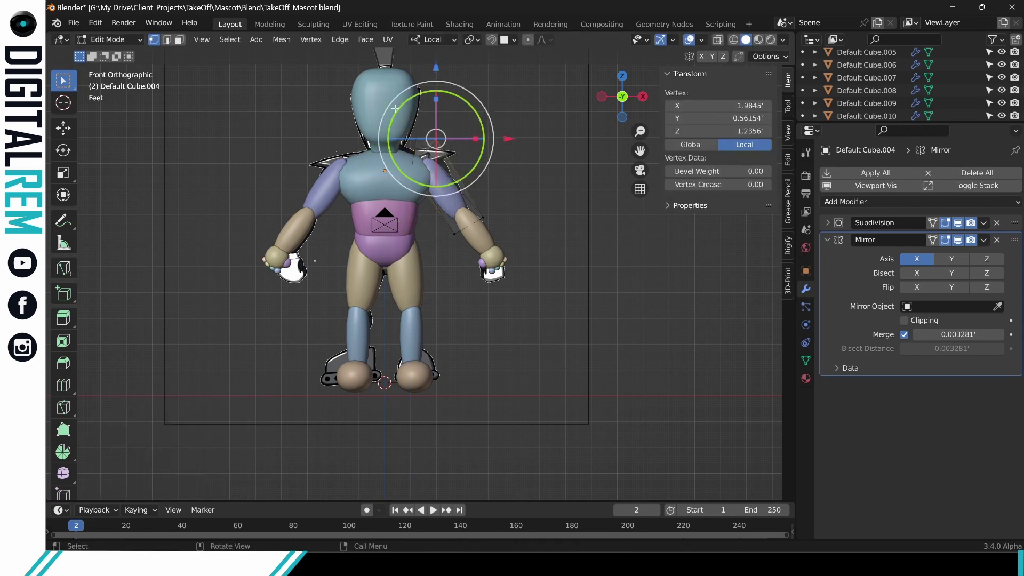
left_click(421, 121)
left_click_drag(412, 117, 482, 140)
left_click(505, 199)
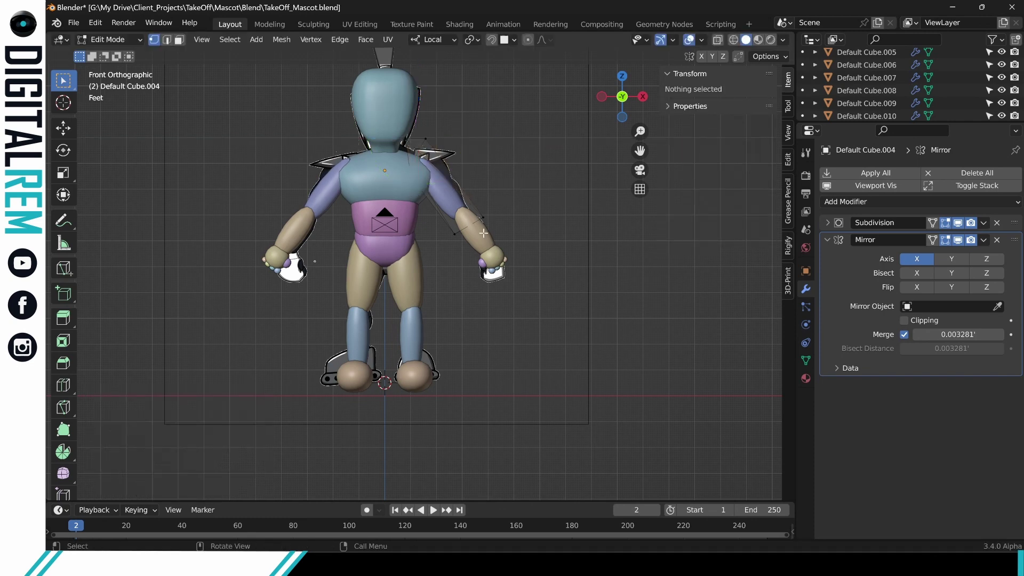
Edit the torso mesh Default Cube.001 and orbit to see the reference character.
left_click(432, 234)
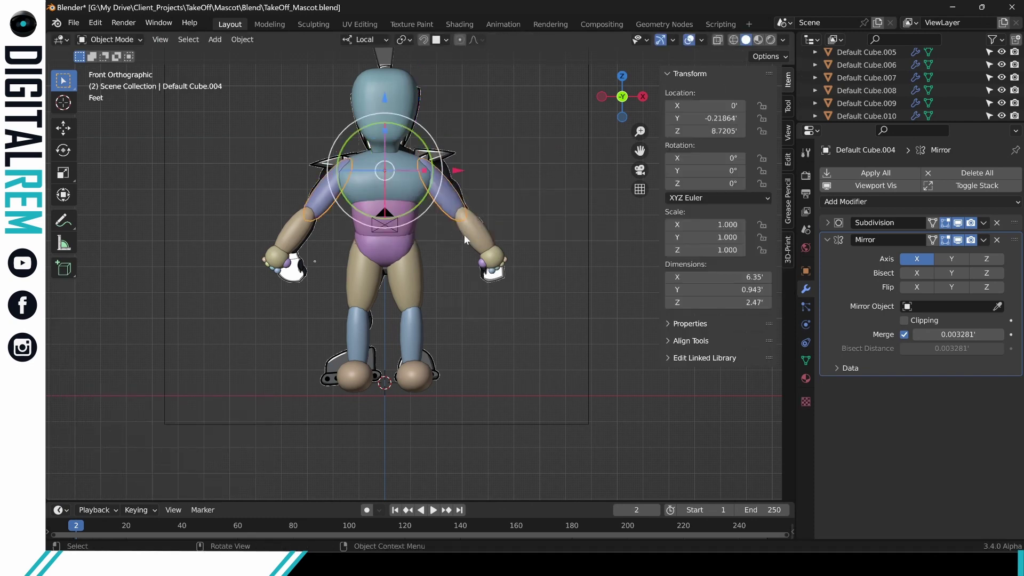
left_click(468, 233)
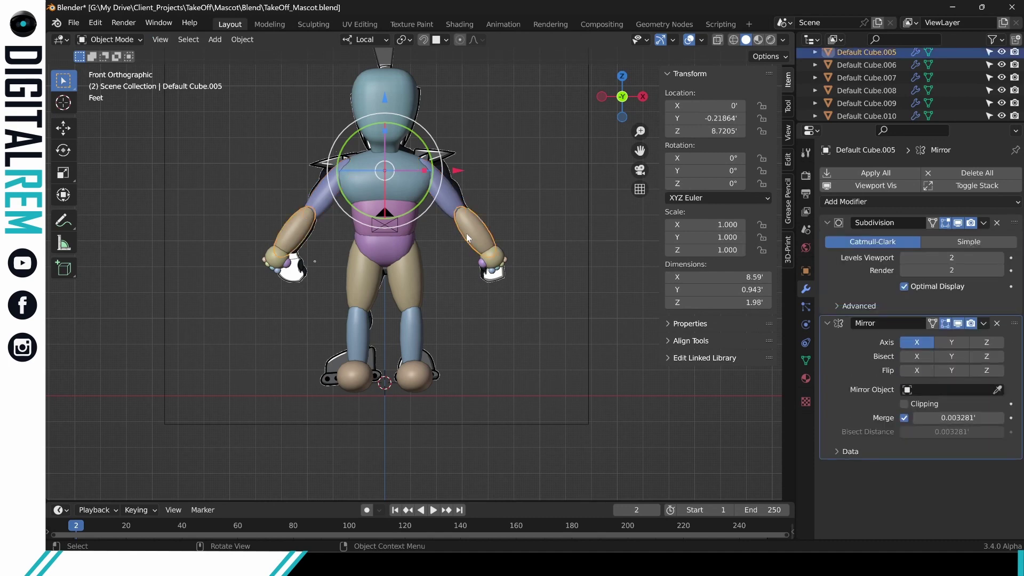
scroll(466, 233, "up", 2)
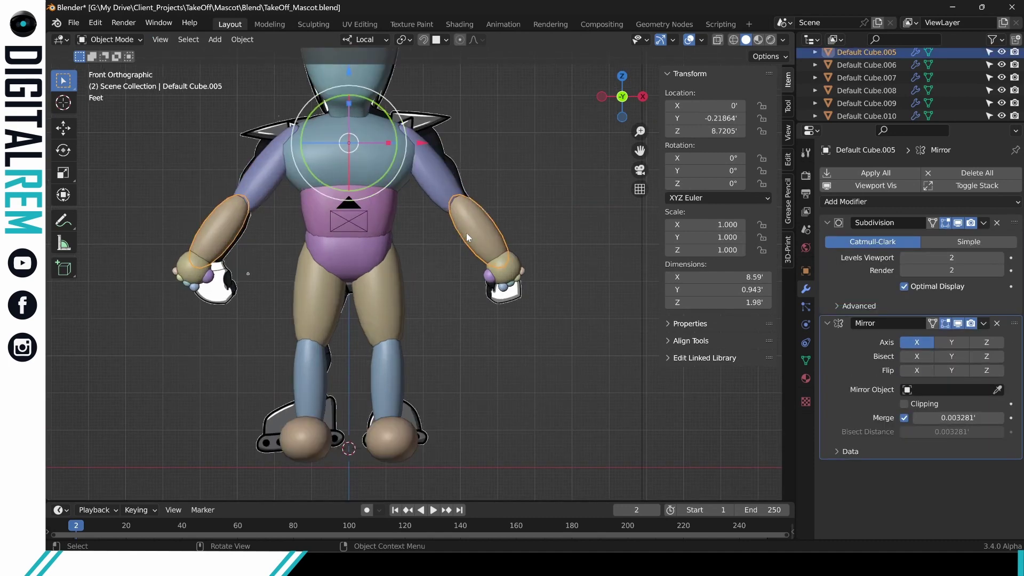
left_click(383, 199)
key("ctrl+Tab")
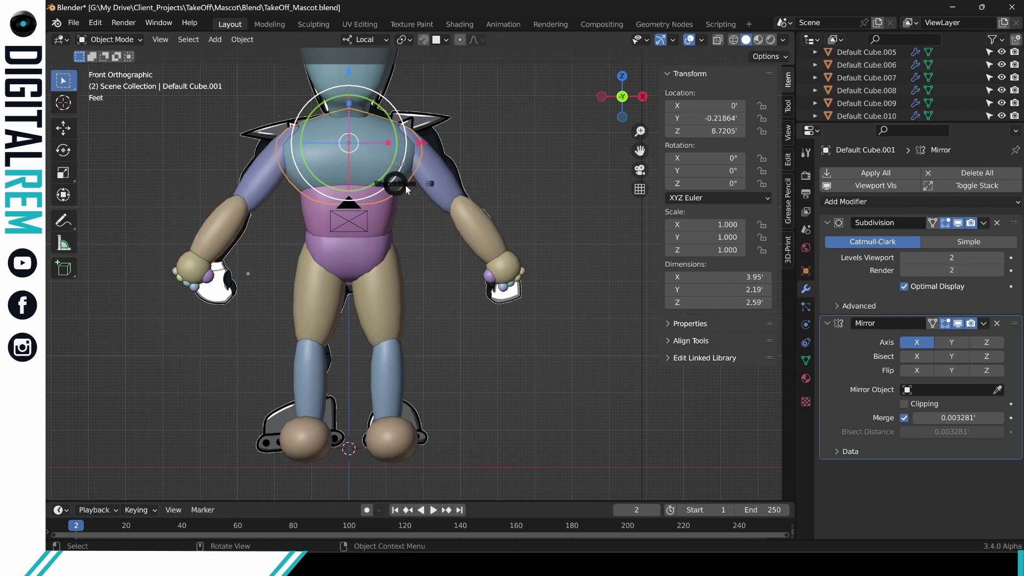
left_click(457, 189)
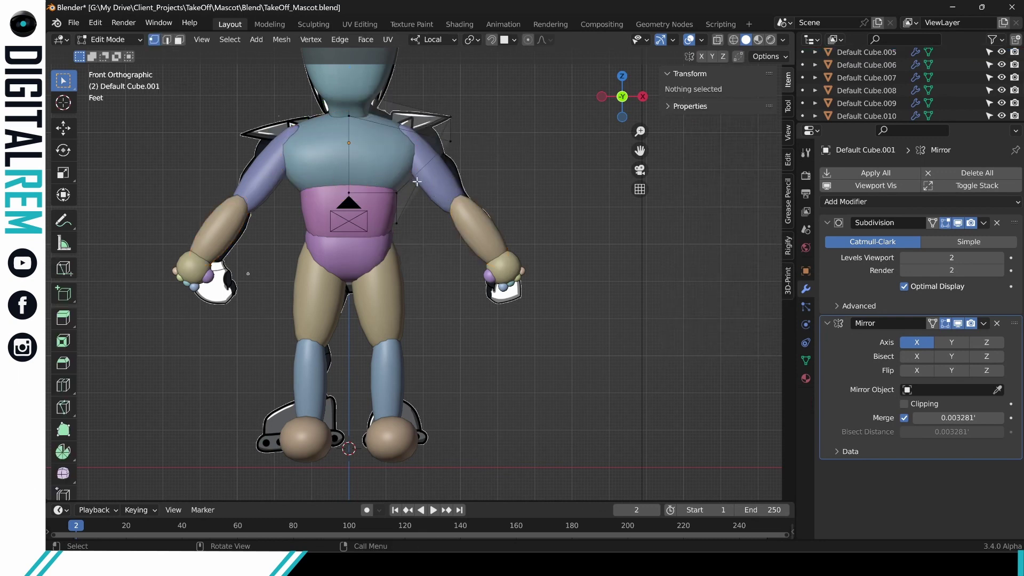
mouse_move(416, 203)
middle_mouse_down()
mouse_move(331, 205)
mouse_move(409, 220)
middle_mouse_up()
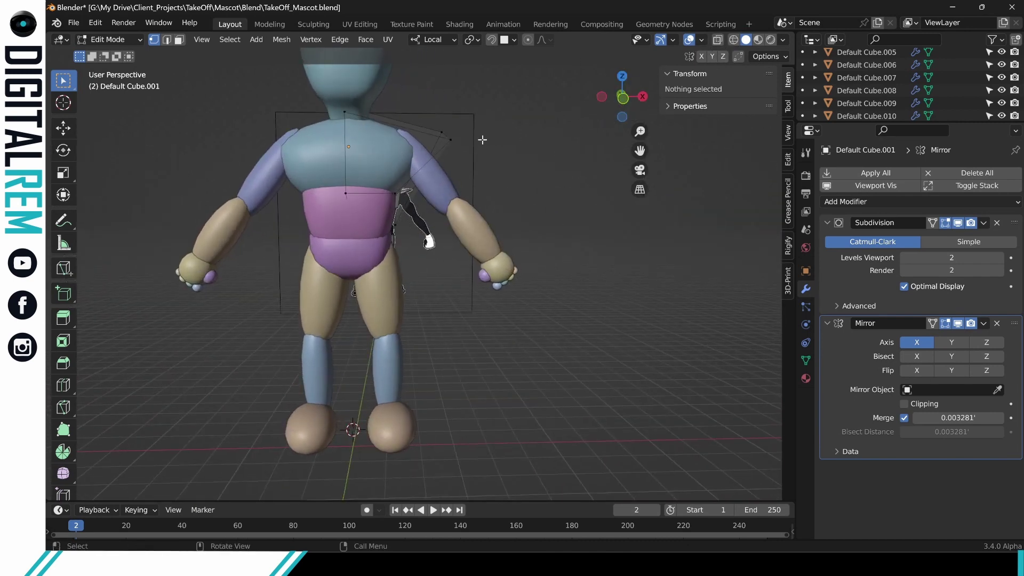
middle_click_drag(482, 139, 395, 185)
With X mirror on, move the torso's side vertices -0.25988 along X in front view.
left_click_drag(386, 188, 421, 235)
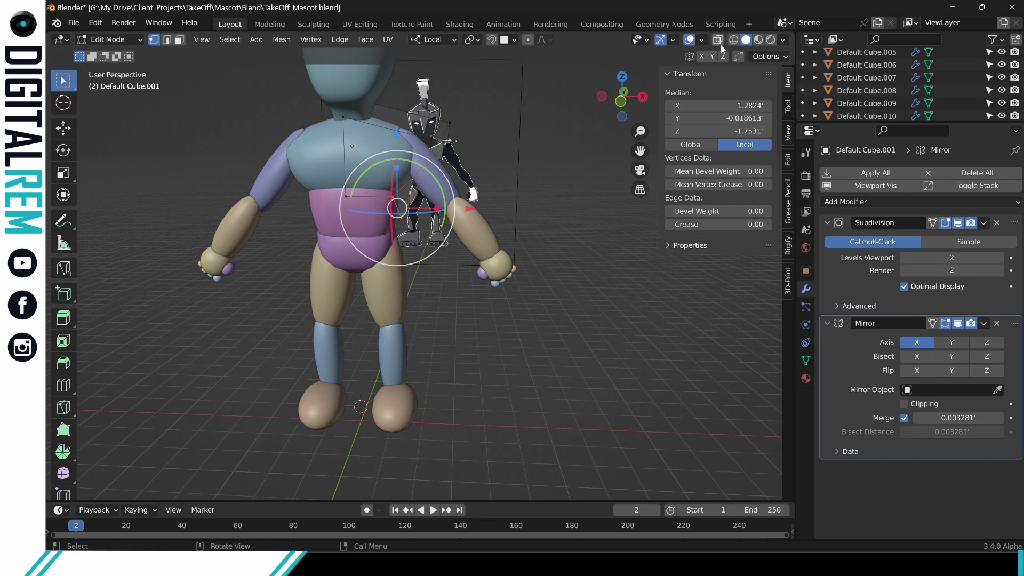
left_click(700, 56)
key("alt+a")
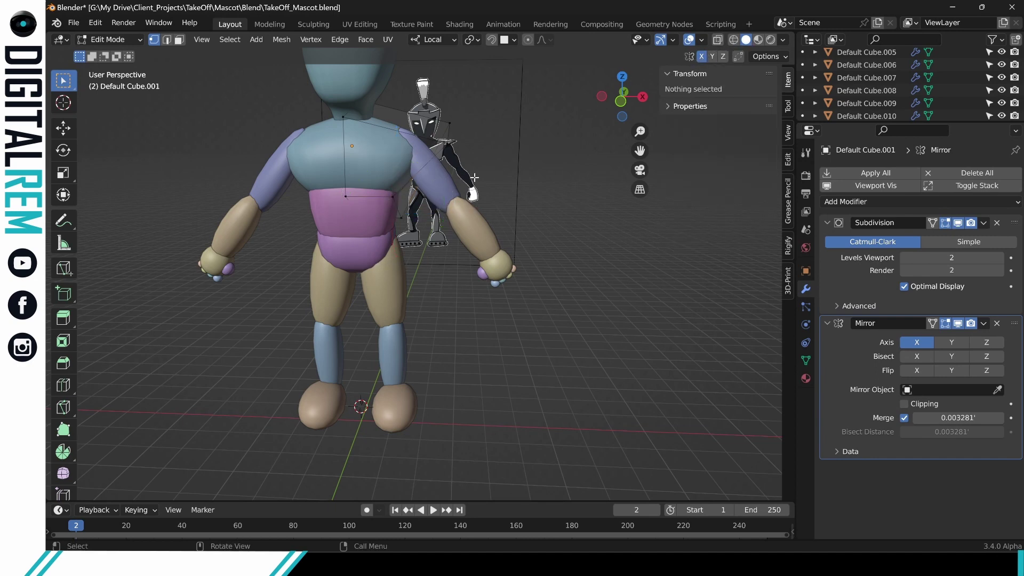
left_click(390, 174)
middle_click_drag(390, 175, 485, 171)
left_click(621, 99)
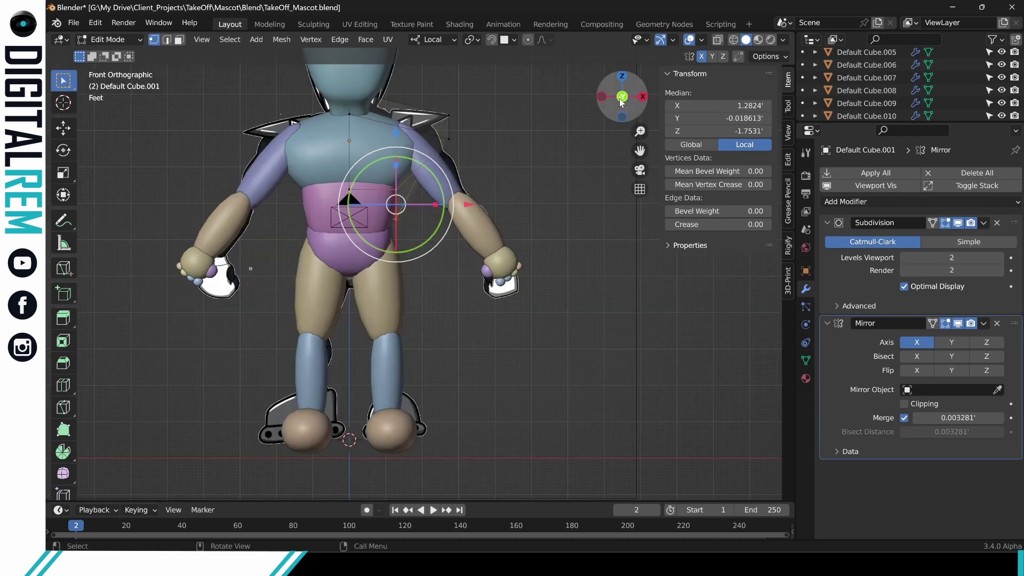
mouse_move(463, 204)
left_mouse_down()
mouse_move(433, 204)
mouse_move(446, 198)
left_mouse_up()
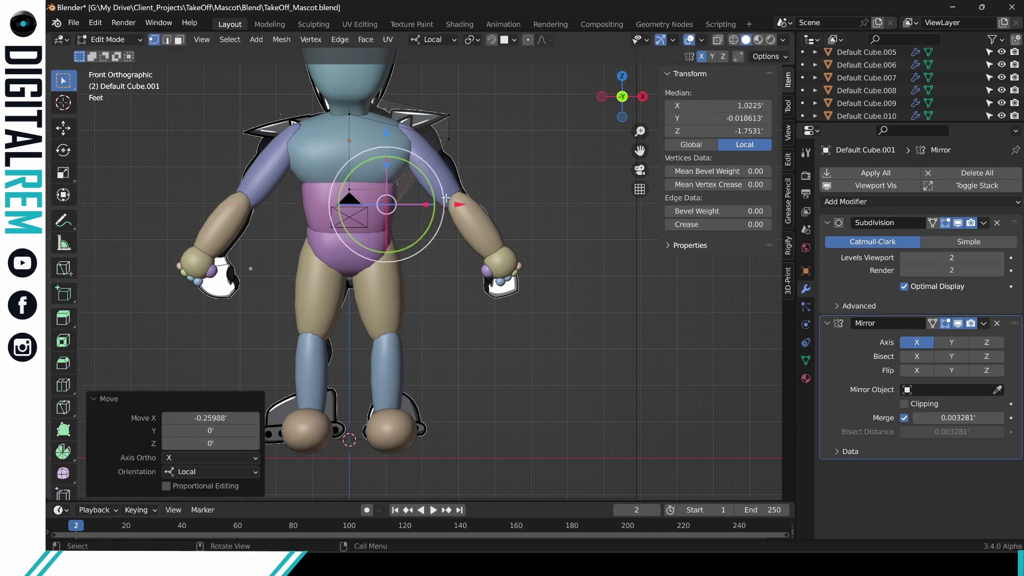
left_click(499, 145)
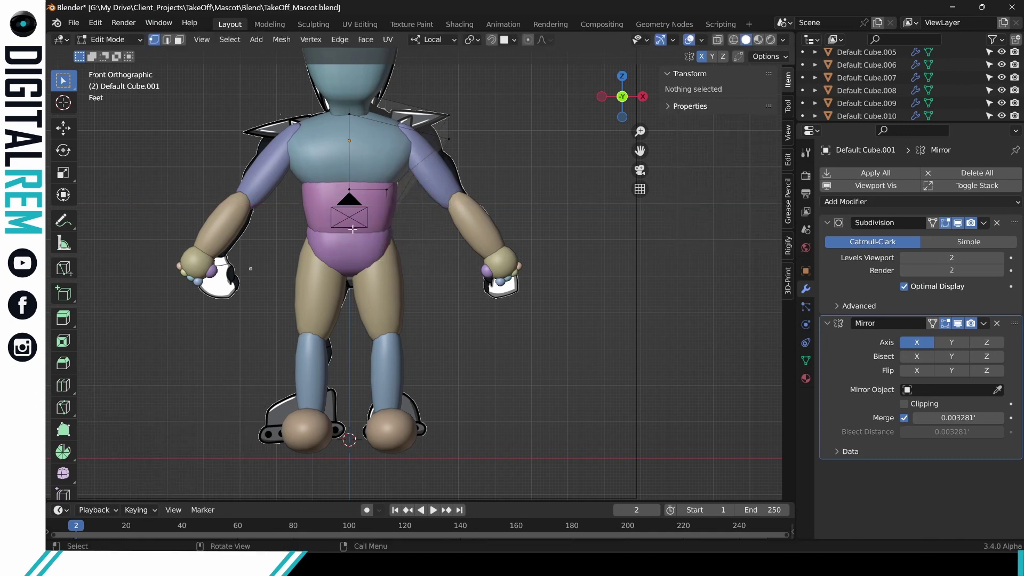
key("ctrl+Tab")
left_click(293, 219)
left_click(345, 219)
Move Default Cube.002's lower side vertex -0.4425 along X and push an upper vertex outward.
key("ctrl+Tab")
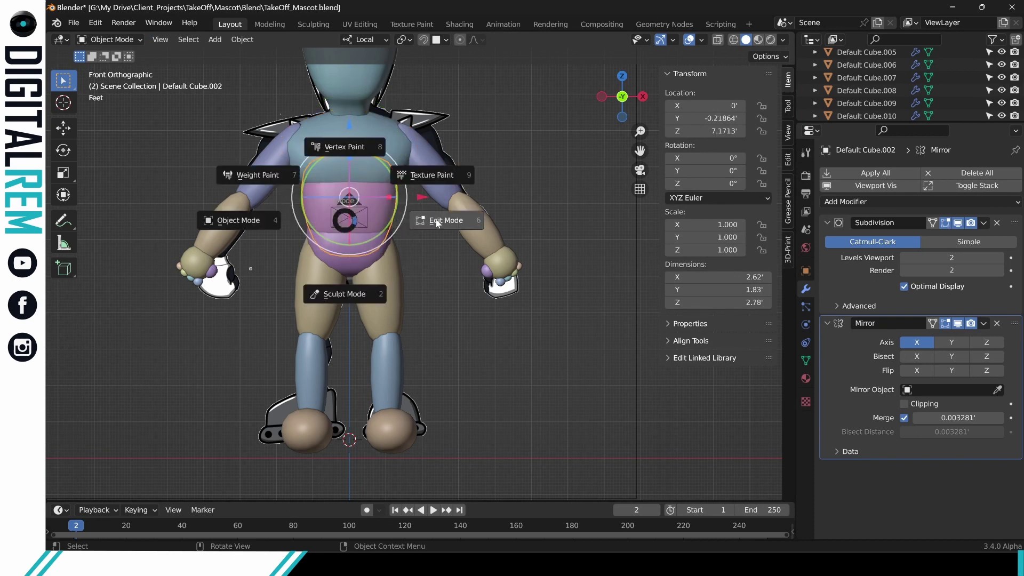
left_click(436, 222)
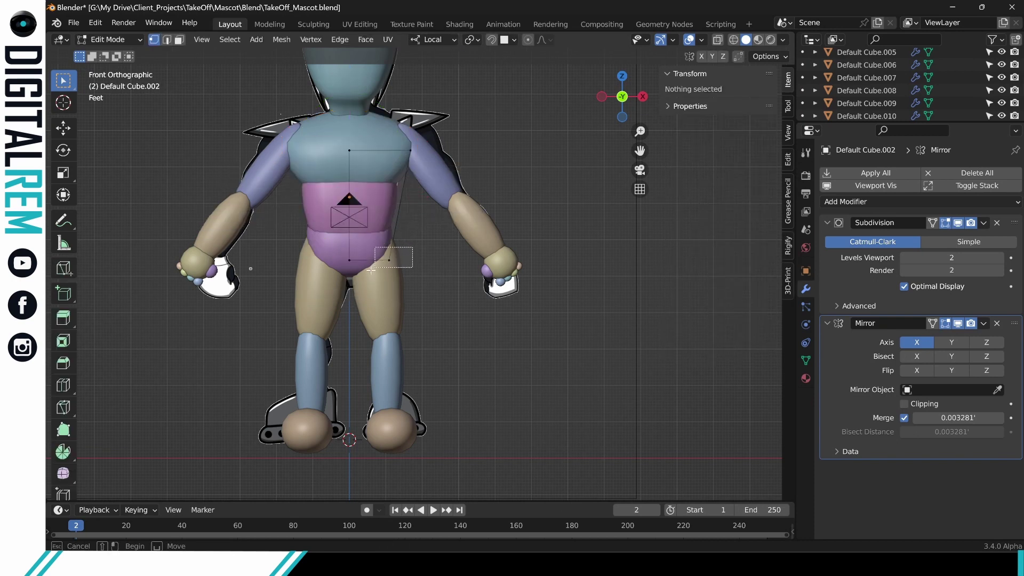
left_click(388, 261)
left_click_drag(457, 261, 441, 262)
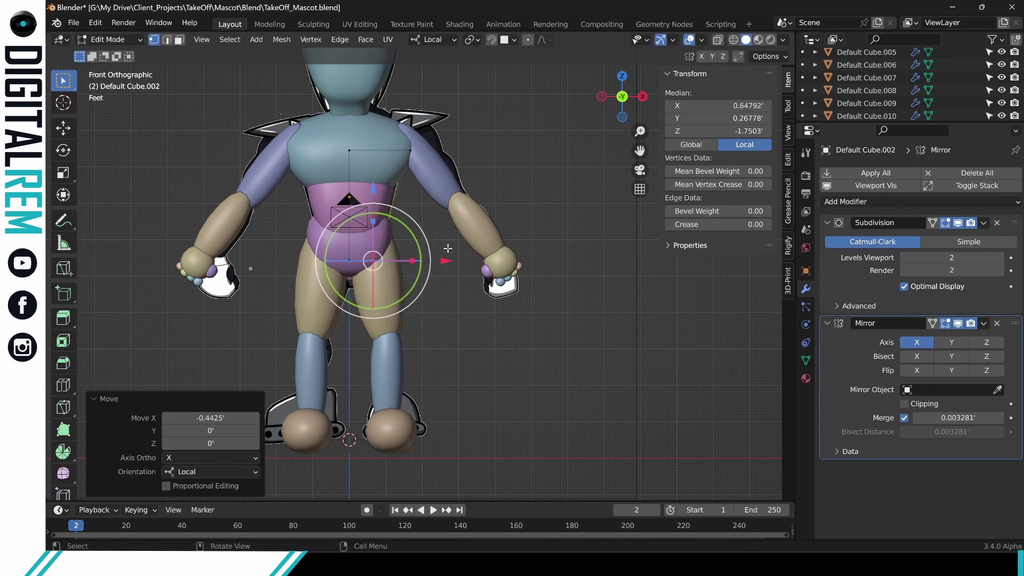
left_click(411, 150)
left_click_drag(481, 153, 492, 156)
left_click(520, 203)
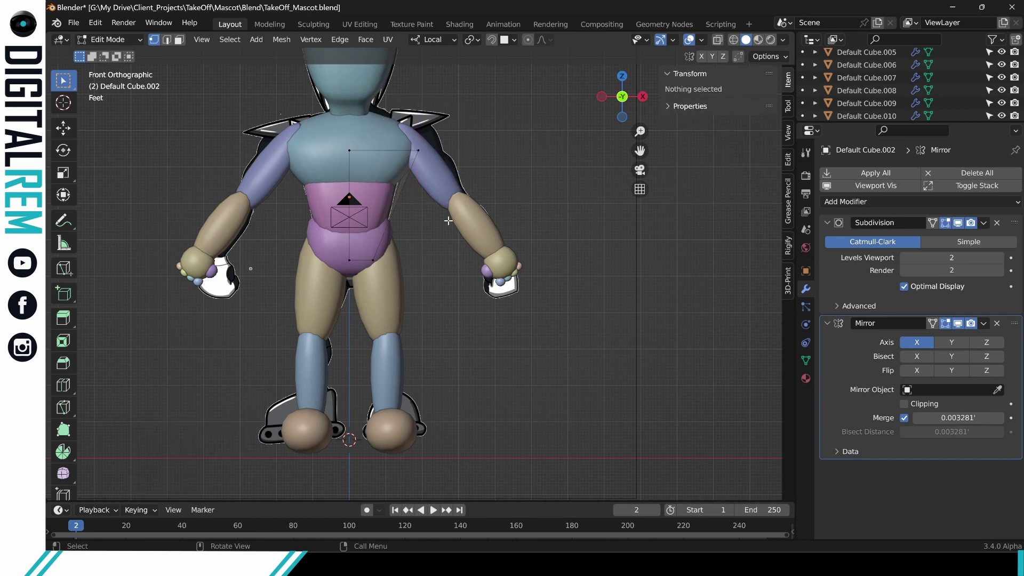
middle_click_drag(448, 220, 452, 198, "shift")
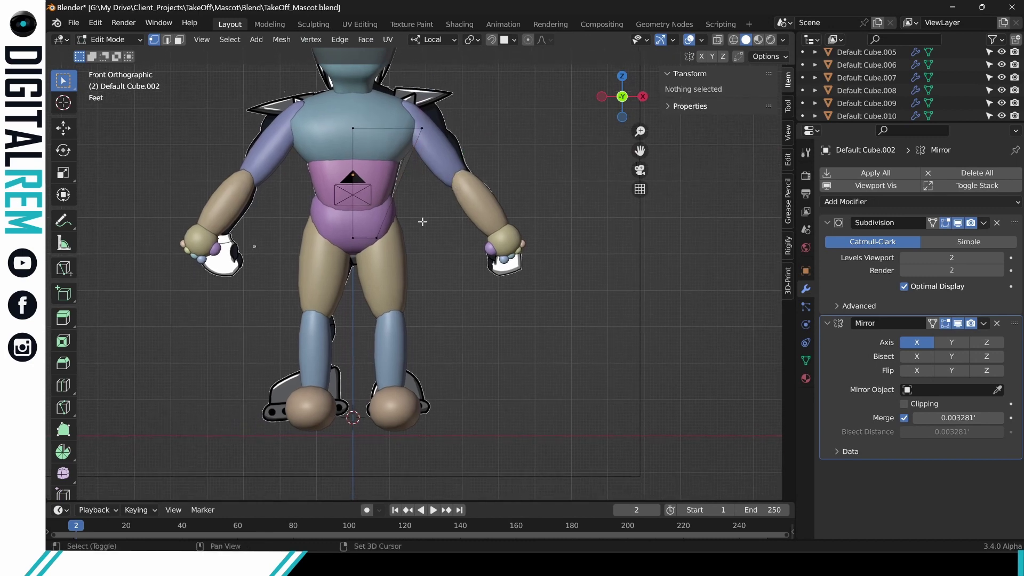
key("ctrl+Tab")
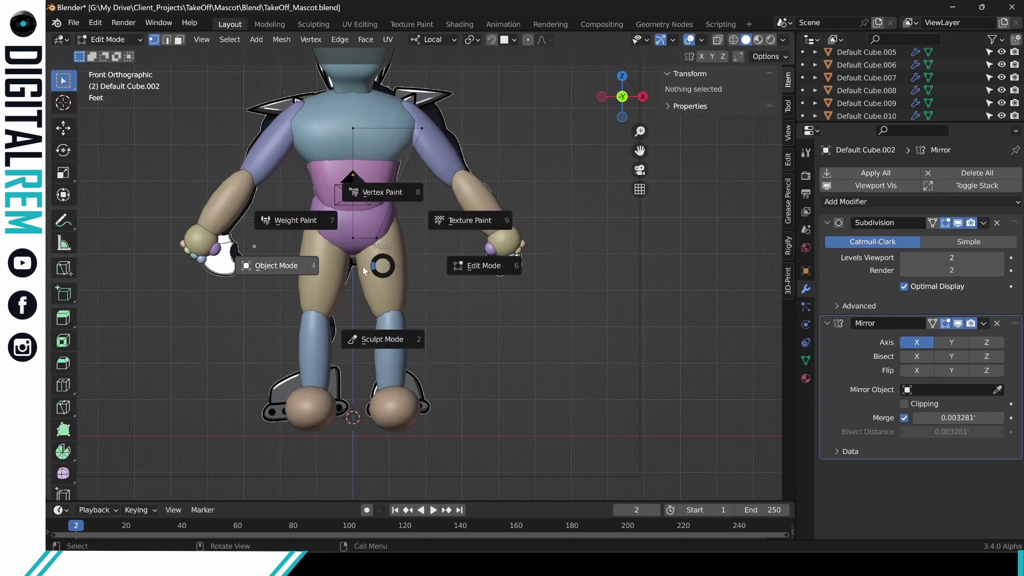
On Default Cube.007, lower a hip vertex and raise the upper side vertex about 1 foot.
left_click(324, 269)
left_click(376, 269)
key("ctrl+Tab")
left_click(451, 275)
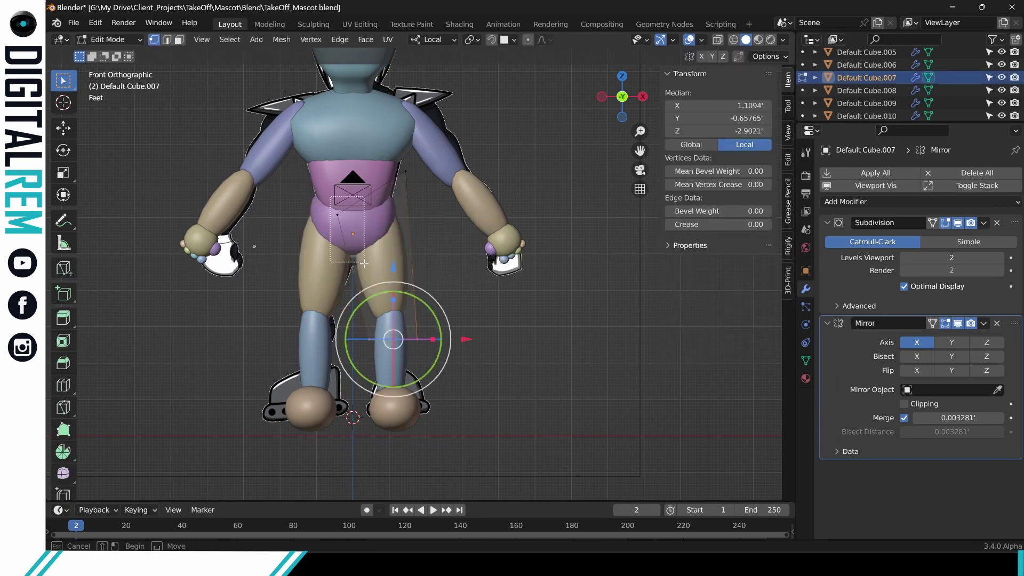
left_click(337, 214)
left_click_drag(337, 145, 396, 248)
left_click(413, 217)
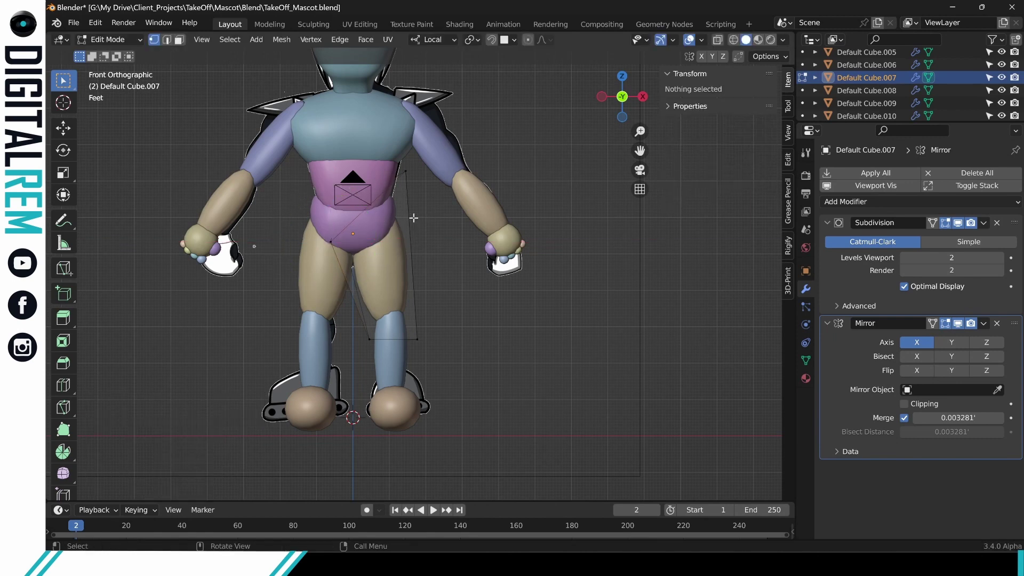
left_click(406, 171)
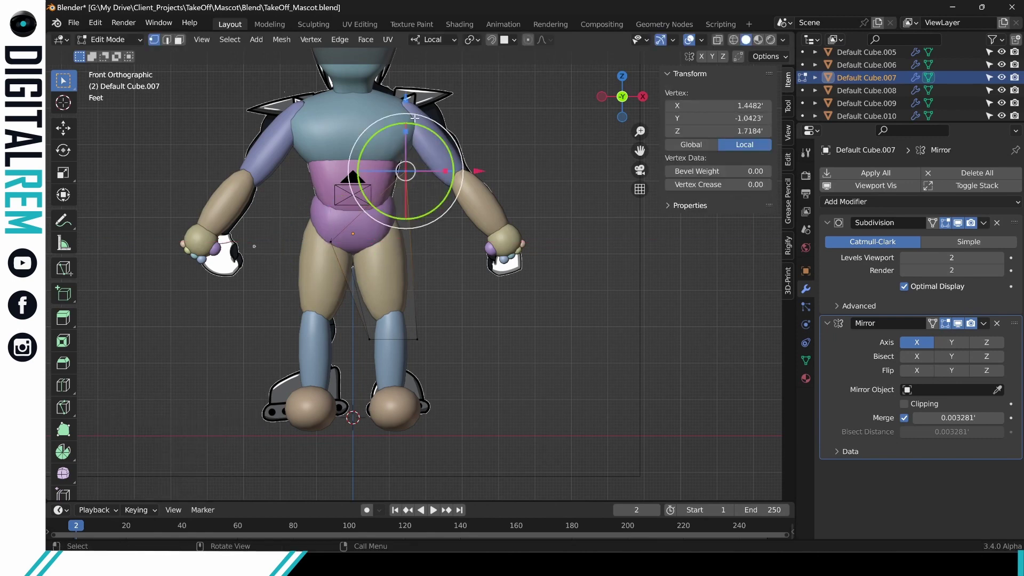
left_click_drag(405, 100, 406, 65)
left_click(429, 255)
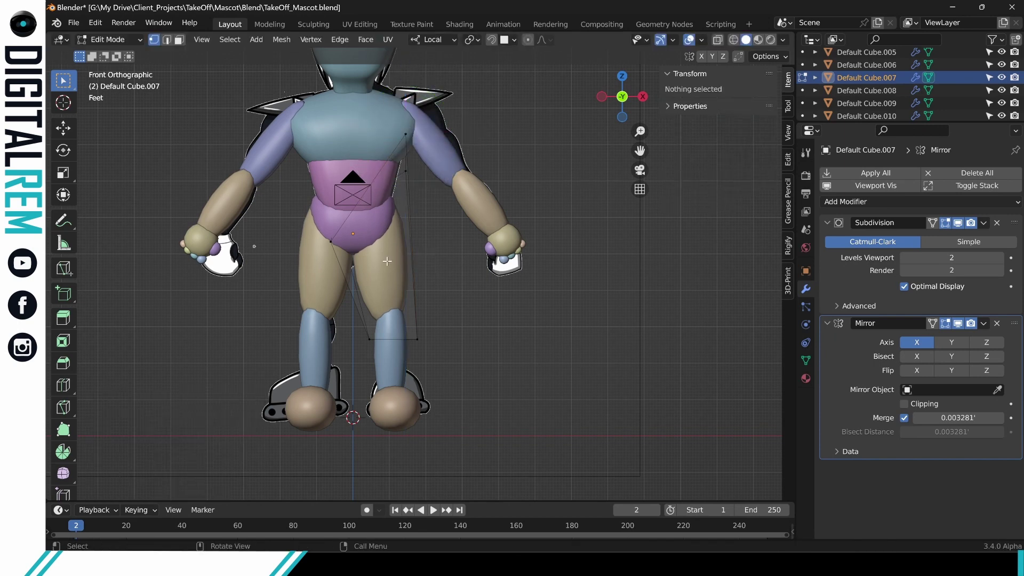
middle_click_drag(418, 257, 464, 316, "shift")
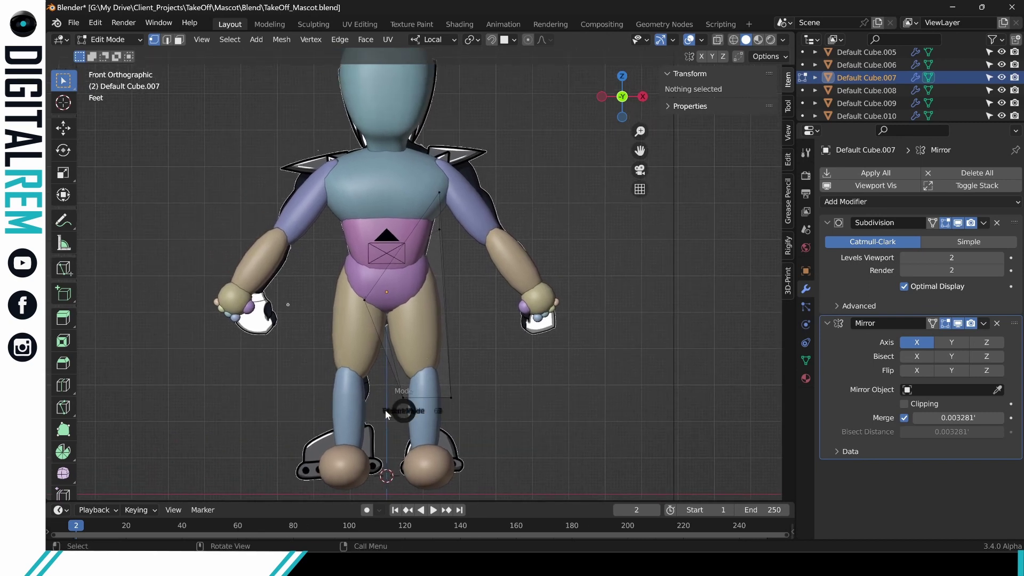
left_click(401, 406)
Box-select Default Cube.008's upper-leg vertices and shift them along X.
left_click(427, 402)
key("ctrl+Tab")
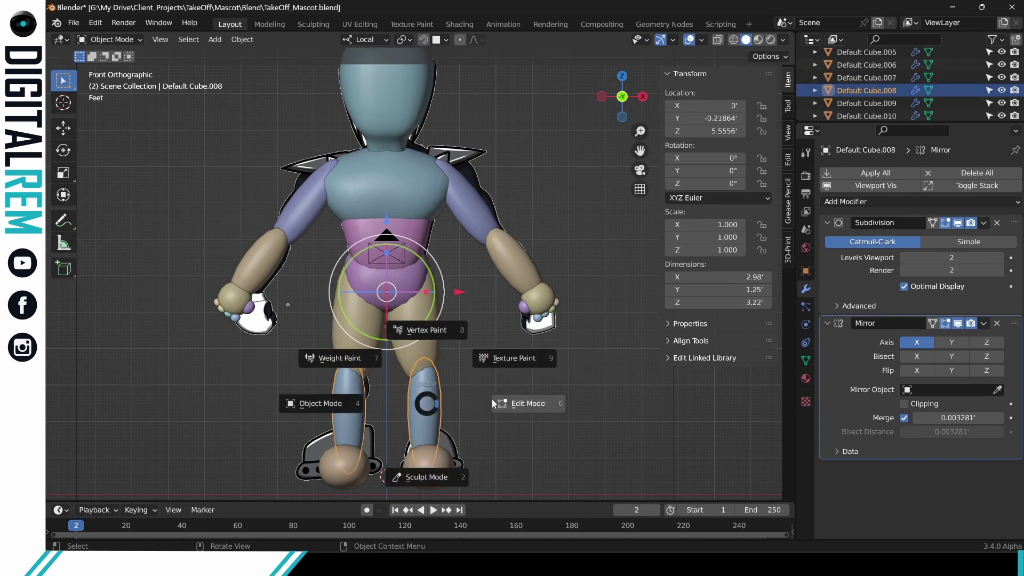
left_click(491, 399)
key("b")
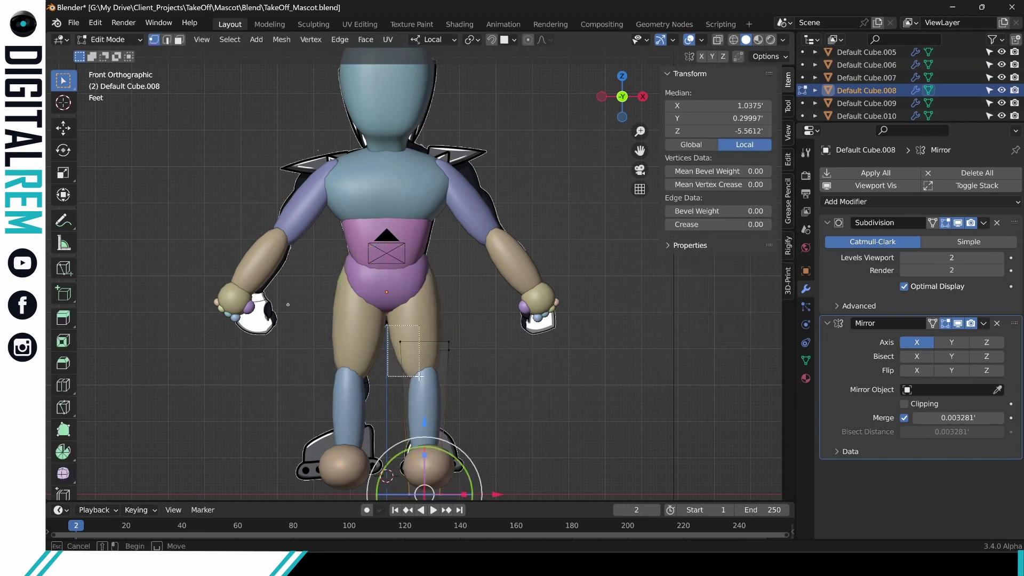
left_click_drag(419, 376, 419, 375)
left_click_drag(468, 346, 459, 355)
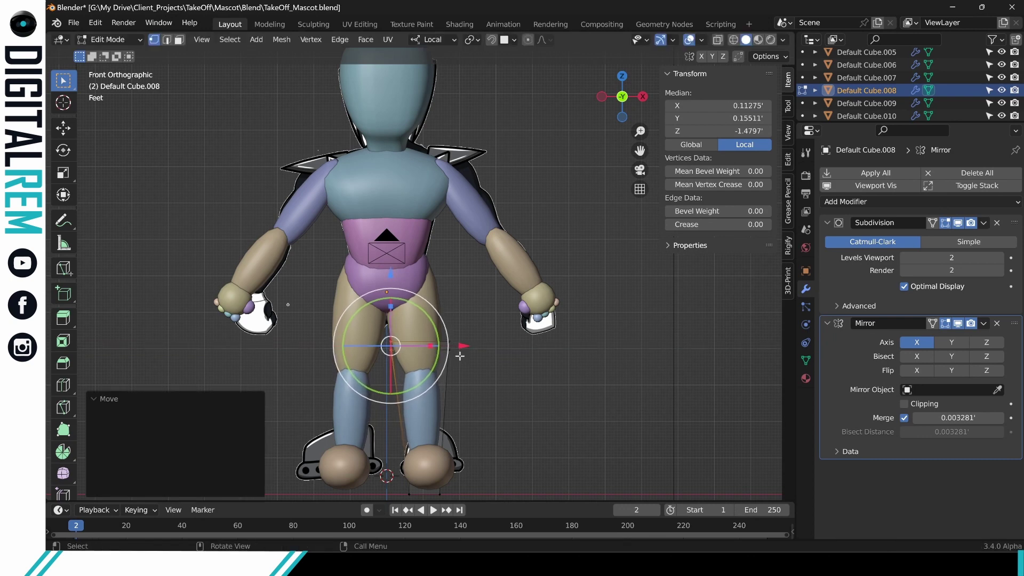
middle_click_drag(479, 427, 489, 376, "shift")
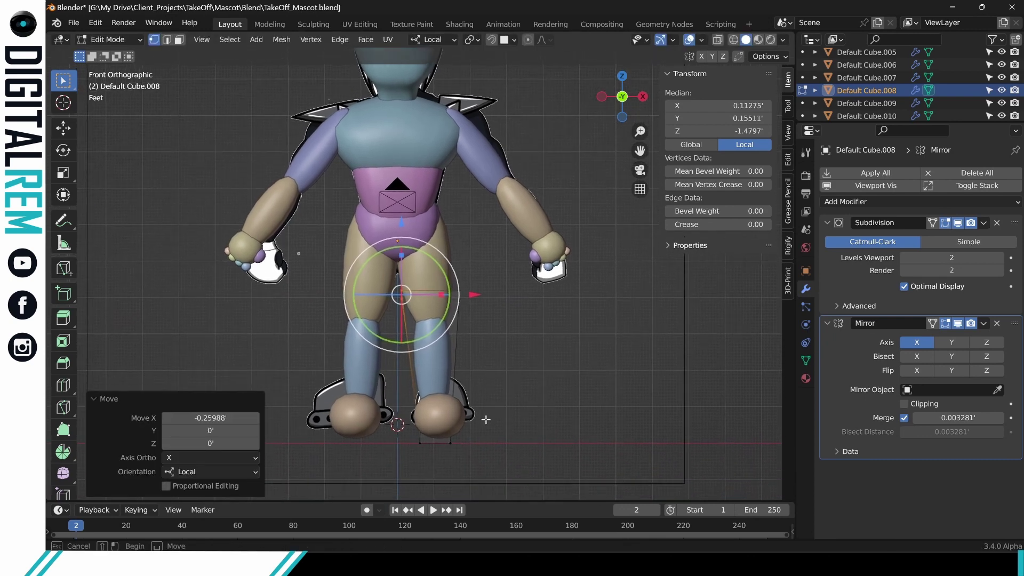
Shift a foot vertex and the upper-leg vertices 0.077262' along X, back in Object Mode.
left_click_drag(491, 414, 445, 461)
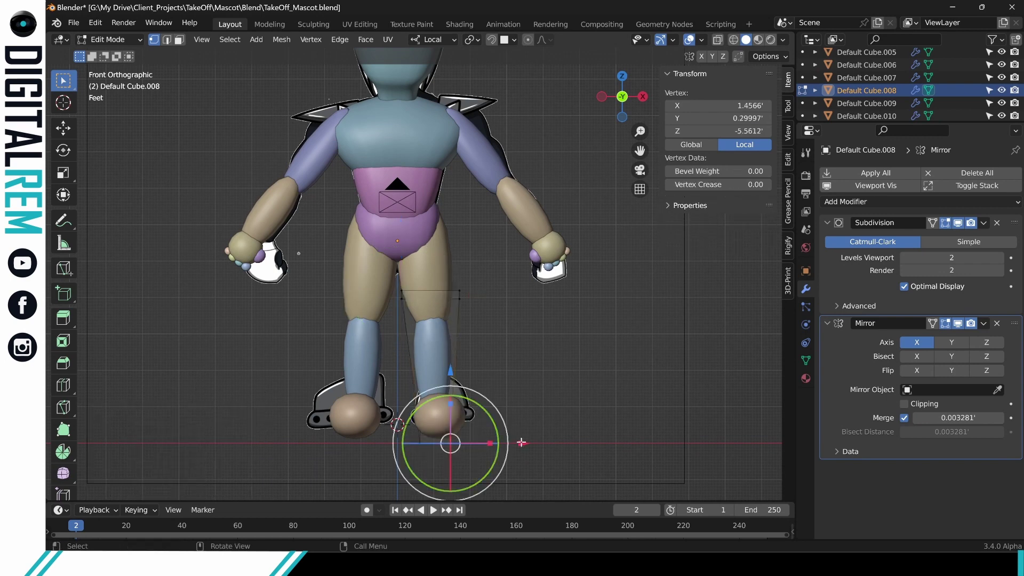
left_click_drag(520, 443, 513, 443)
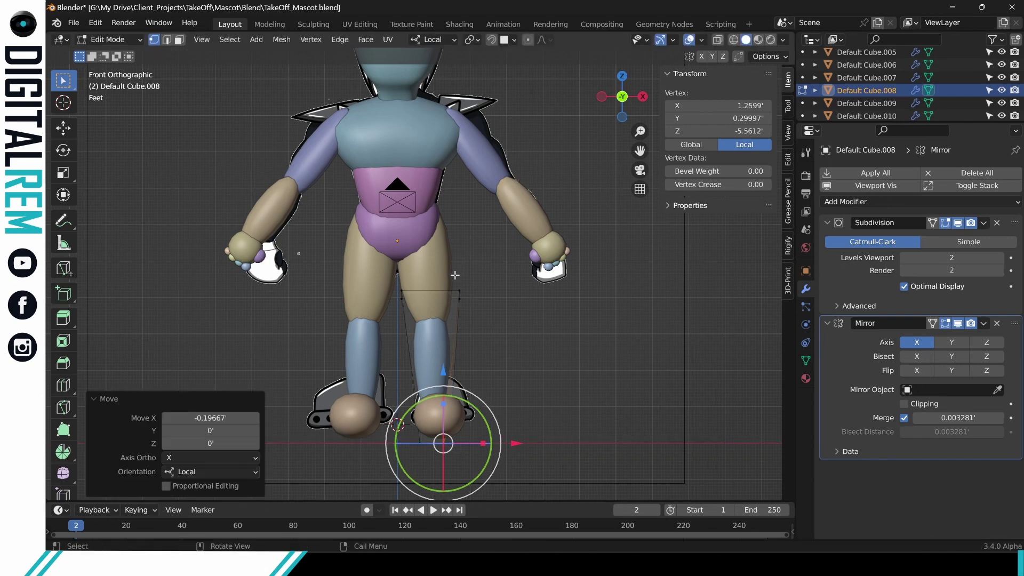
left_click(459, 295)
left_click_drag(532, 295, 534, 295)
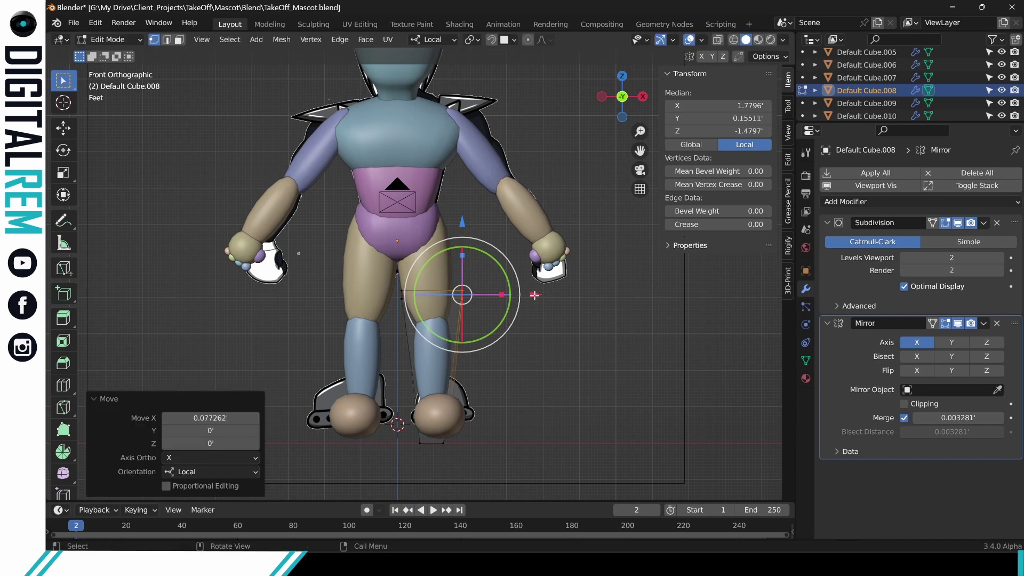
scroll(369, 279, "down", 1)
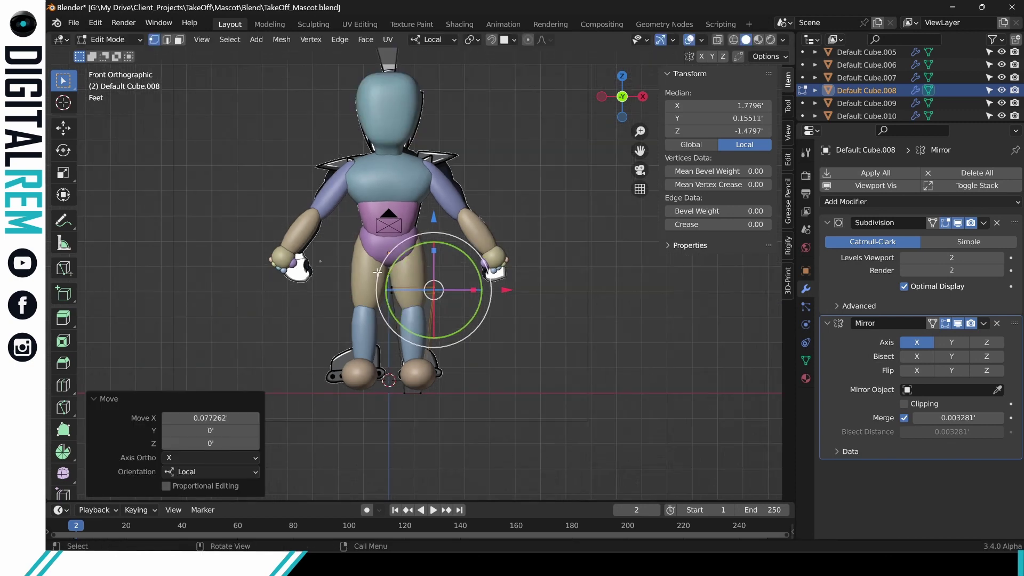
scroll(371, 288, "down", 1)
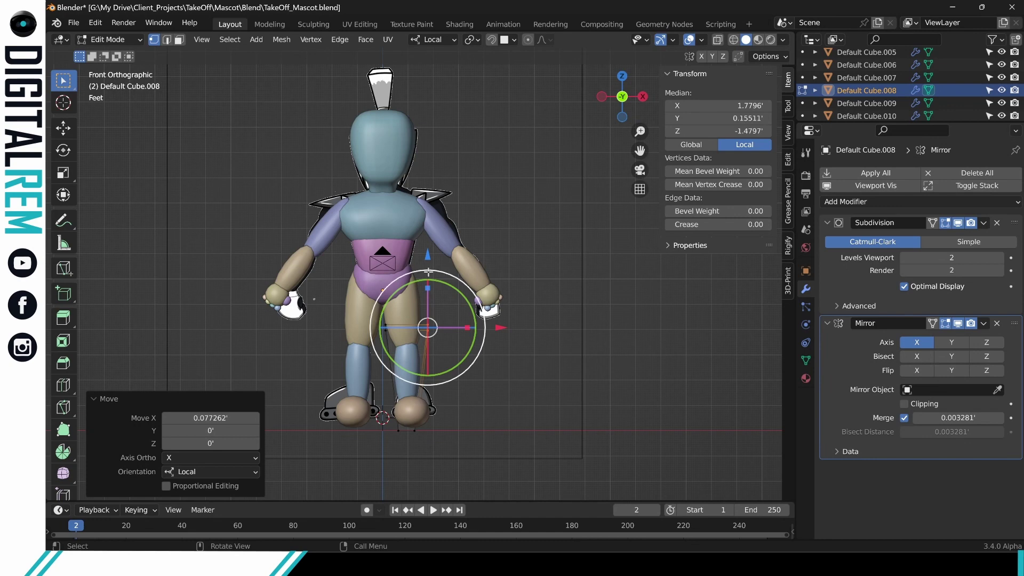
scroll(501, 295, "up", 3)
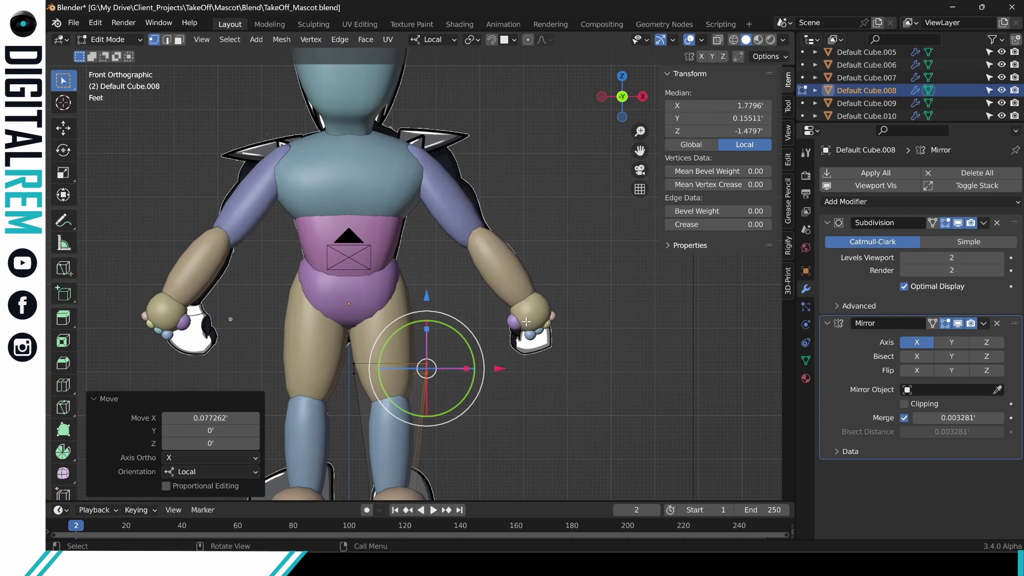
key("ctrl+Tab")
left_click(459, 312)
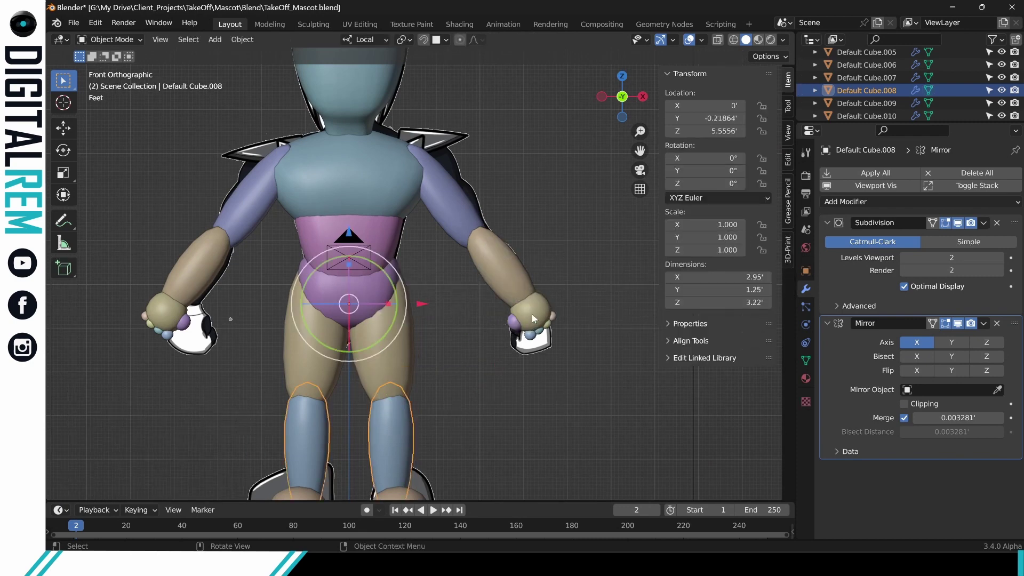
Pull Default Cube.005's wrist end back -0.35901' along Normal-oriented Z toward the elbow.
left_click(531, 312)
key("ctrl+Tab")
left_click(536, 279)
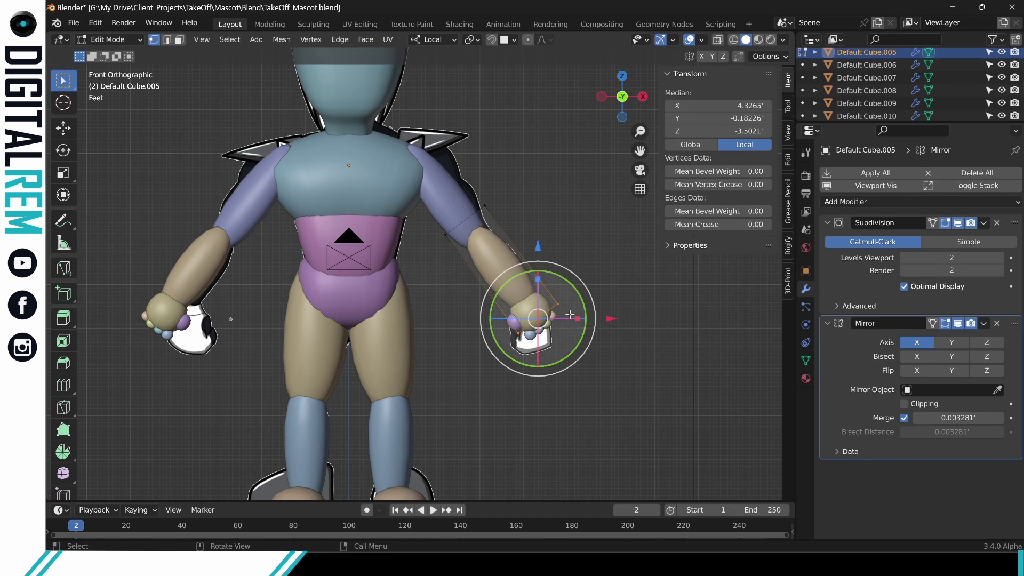
left_click(425, 43)
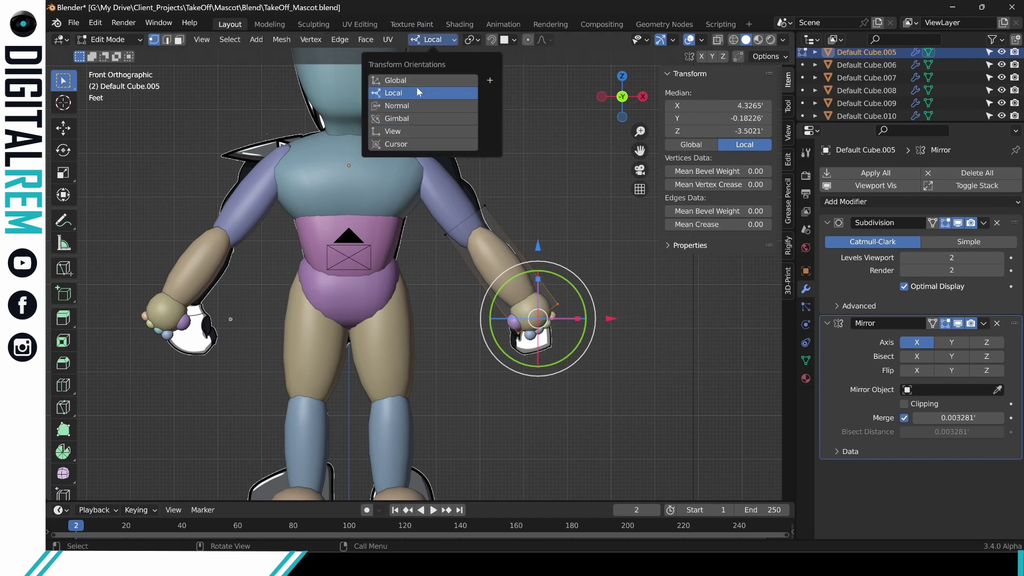
left_click(406, 106)
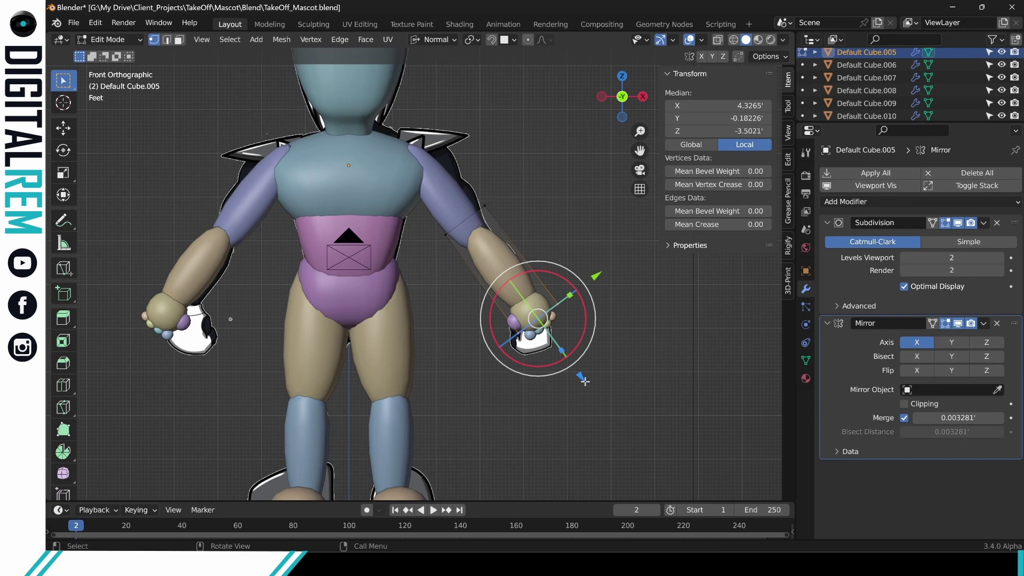
left_click_drag(585, 381, 569, 367)
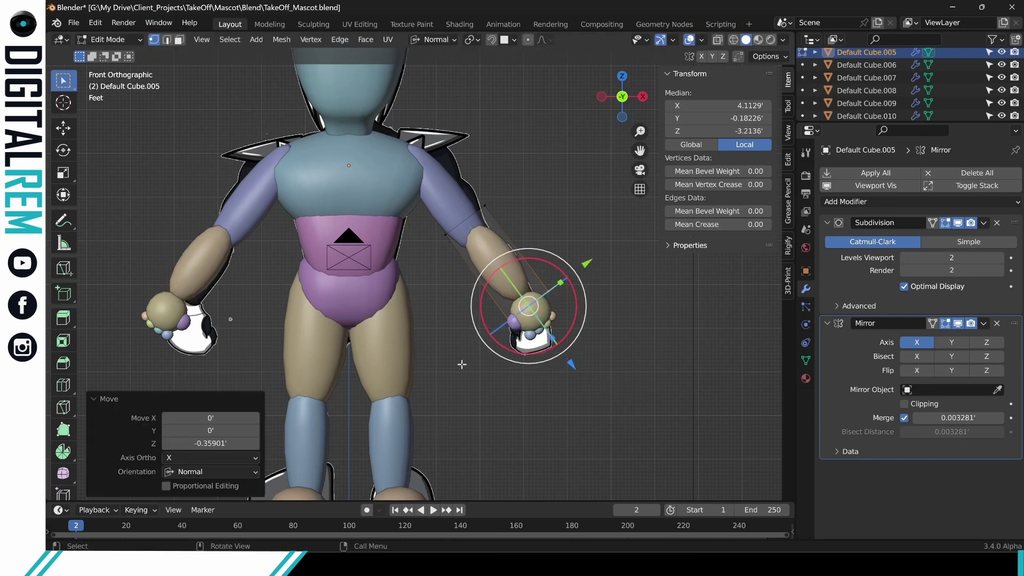
key("ctrl+Tab")
left_click(403, 355)
Slide Default Cube.006's right-hand vertices 0.32021' up along Normal-oriented Z.
left_click(536, 319)
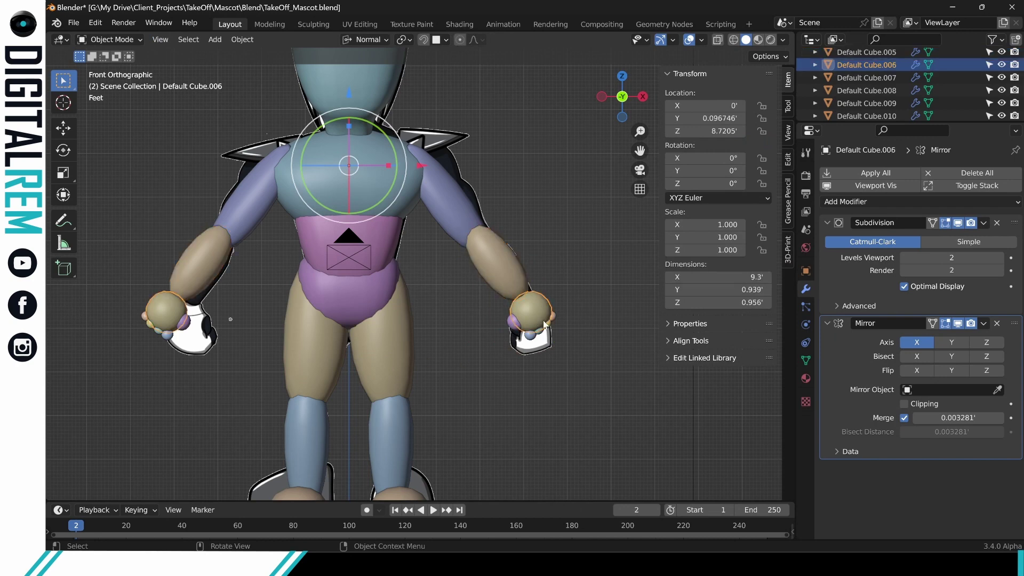
key("ctrl+Tab")
left_click(583, 311)
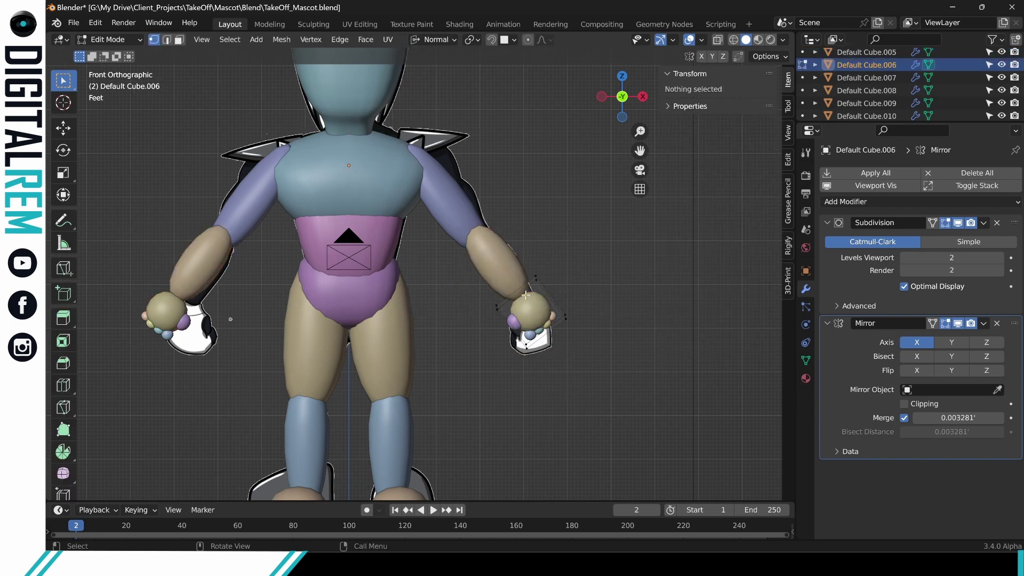
left_click_drag(475, 261, 549, 318)
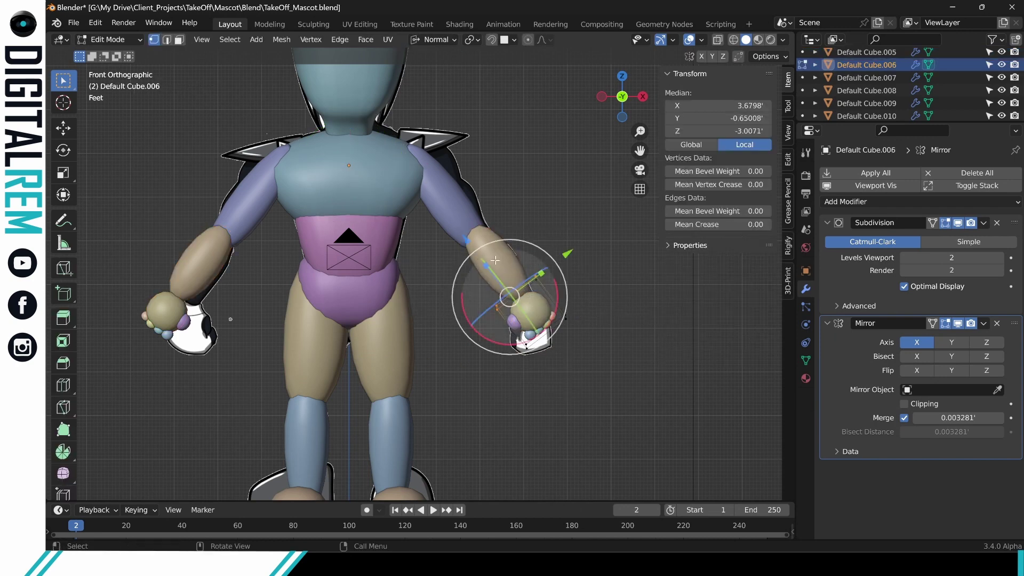
left_click_drag(464, 236, 458, 228)
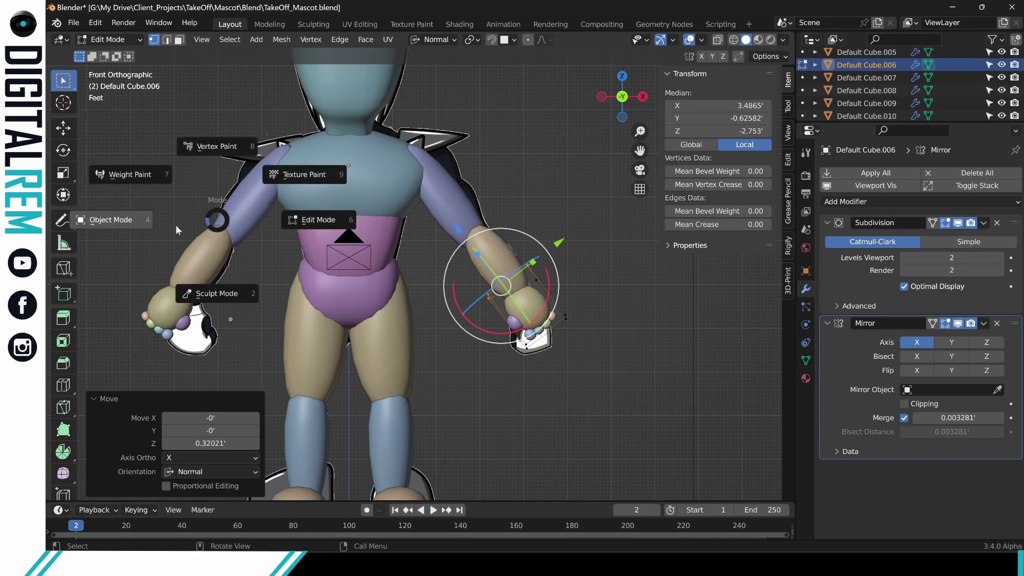
left_click(174, 225)
left_click(452, 212)
key("ctrl+Tab")
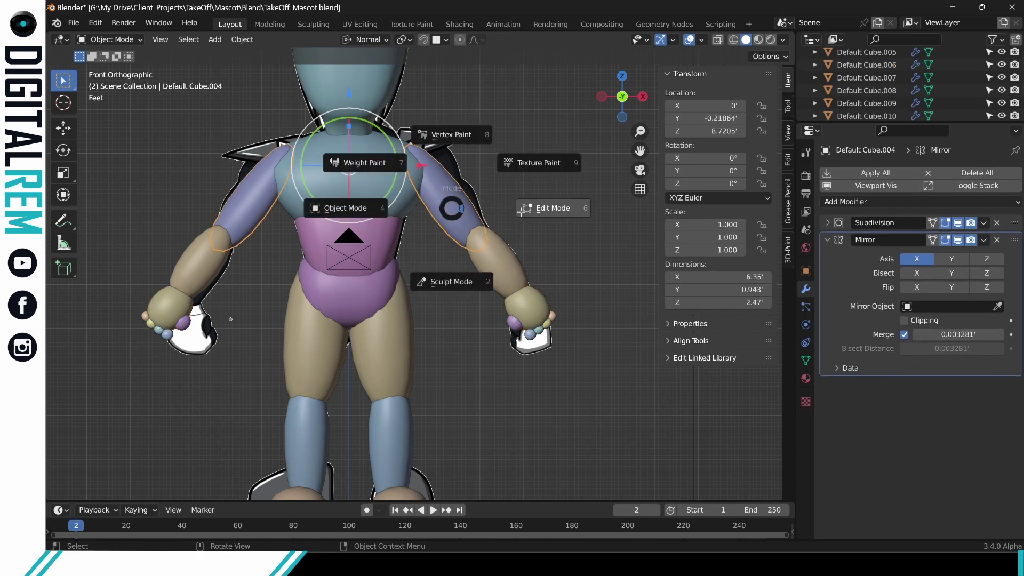
With X-ray on, select all the arm's forearm vertices and pull them up the arm.
left_click(546, 209)
key("b")
left_click_drag(433, 227, 527, 292)
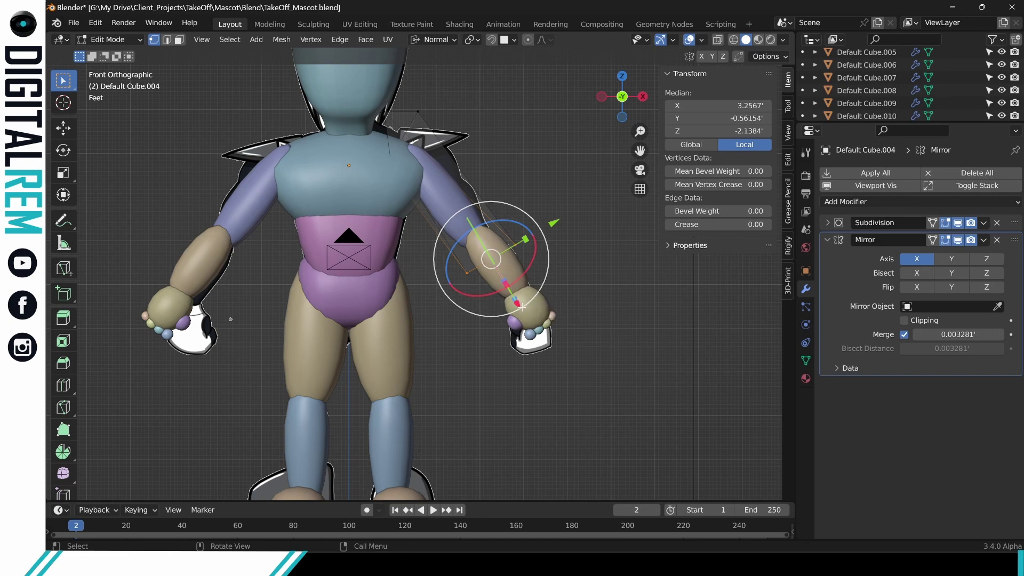
left_click_drag(521, 306, 490, 281)
key("ctrl+z")
left_click(717, 40)
left_click(554, 179)
left_click_drag(554, 181, 458, 297)
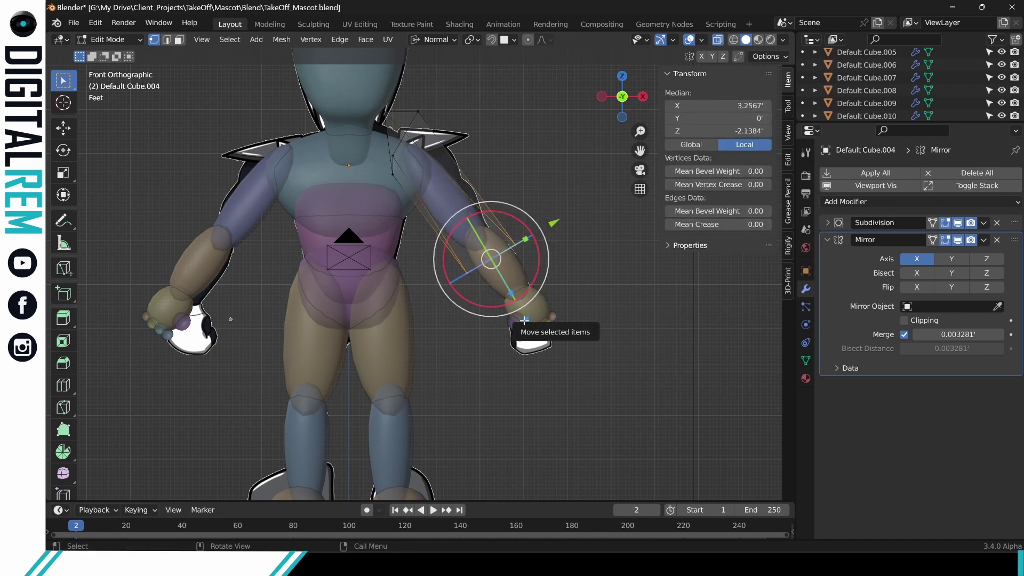
left_click_drag(524, 320, 496, 265)
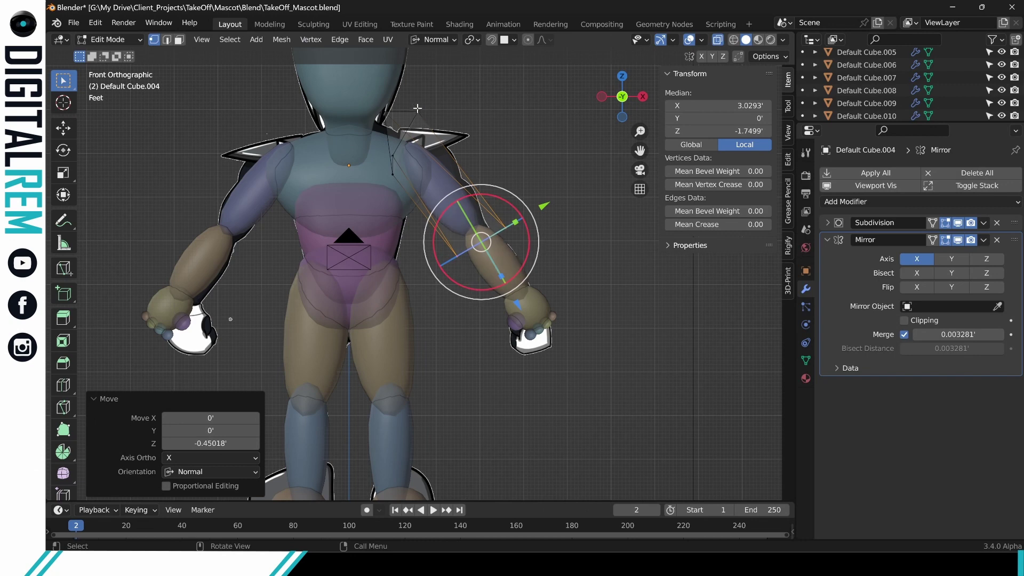
Move the shoulder vertices -0.79009' along X and -0.24081' along Z, Normal orientation.
left_click_drag(380, 98, 461, 133)
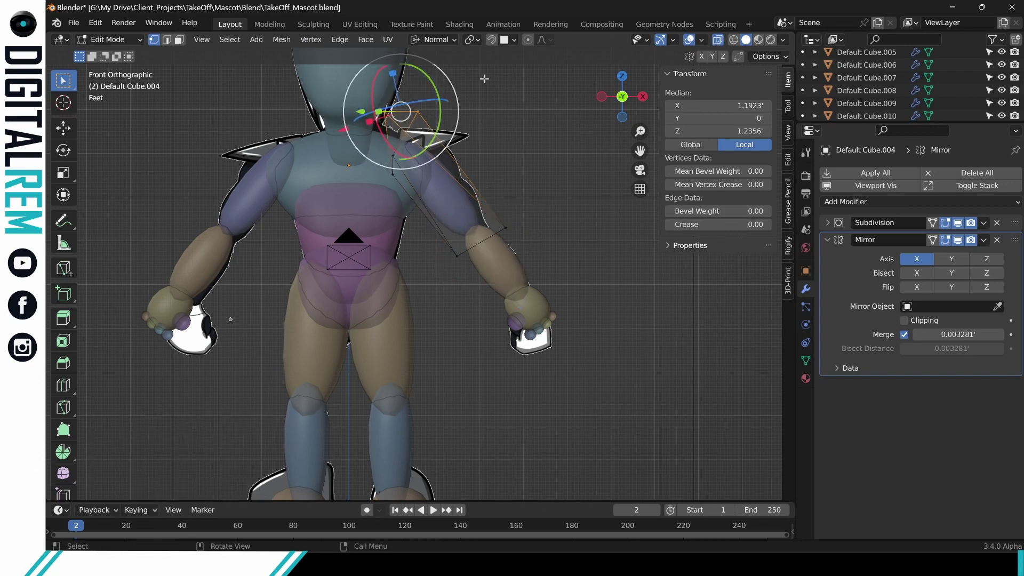
left_click(438, 40)
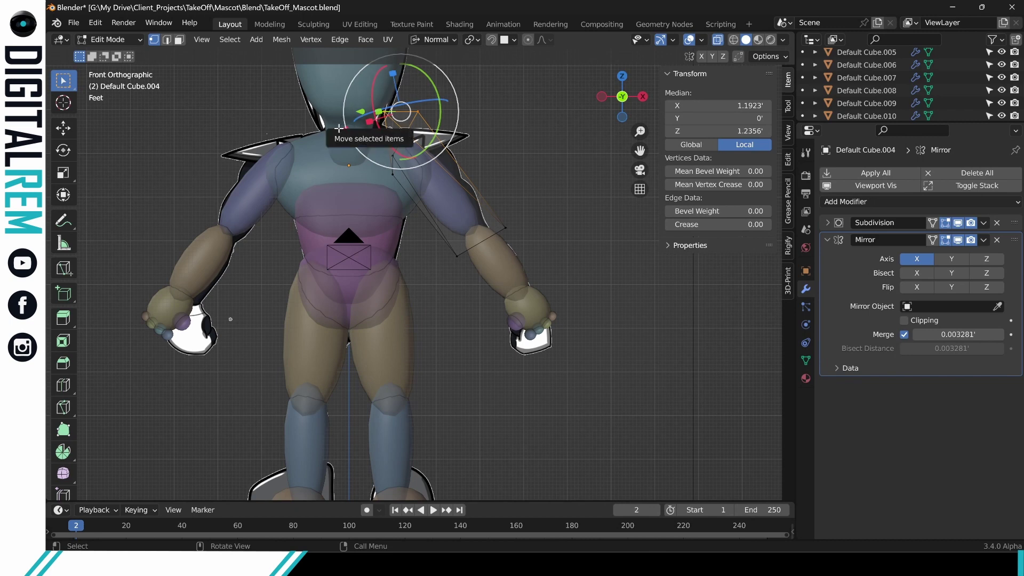
left_click_drag(342, 127, 383, 119)
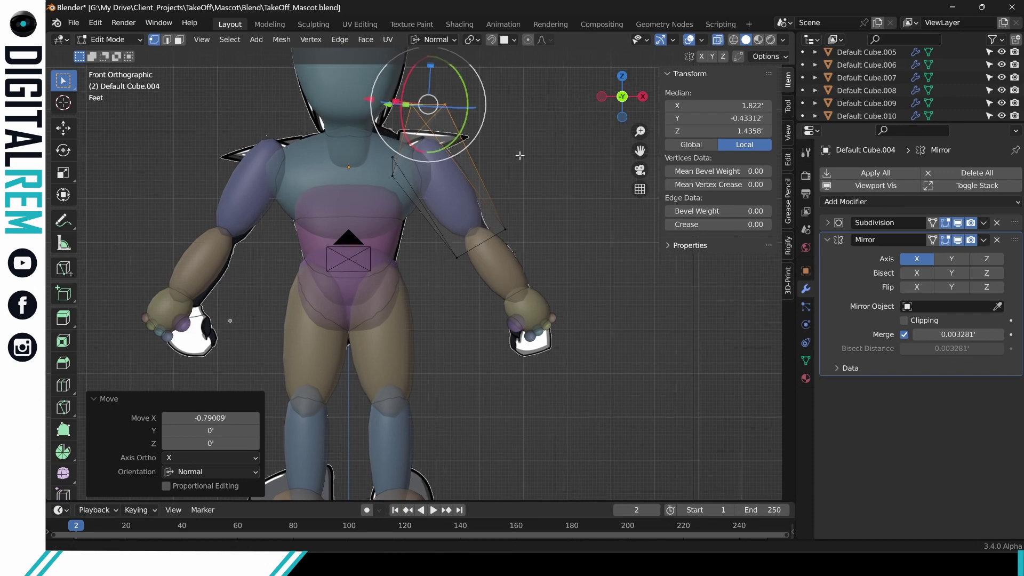
scroll(445, 77, "up", 3, "shift")
left_click_drag(433, 80, 432, 90)
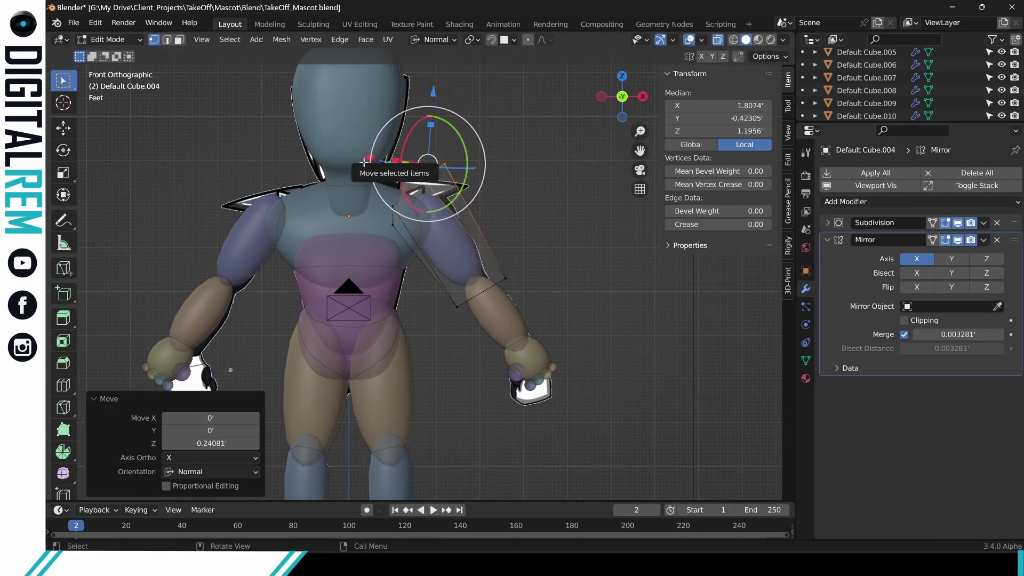
left_click(452, 41)
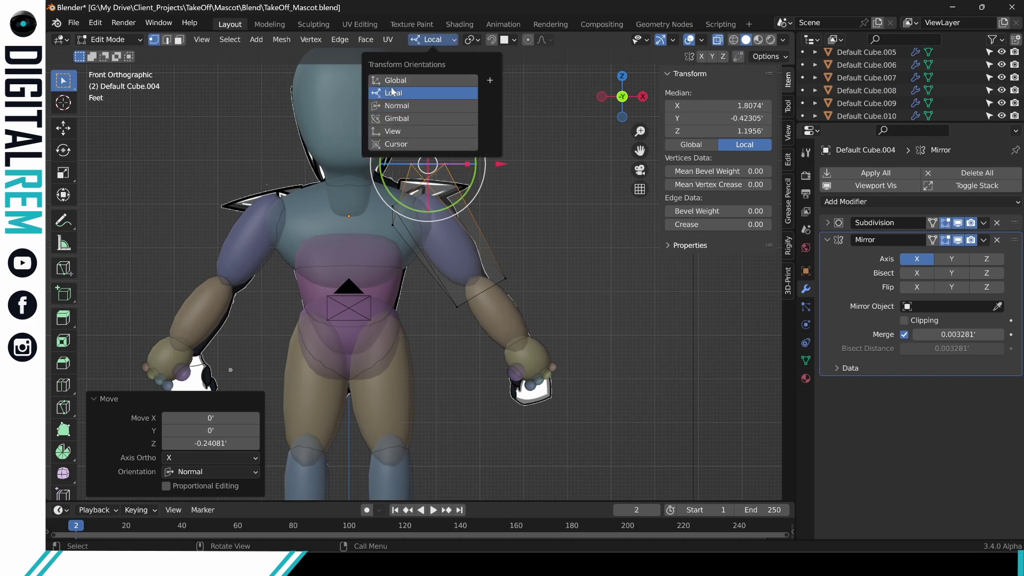
Move the shoulder vertices slightly outward along Local X.
left_click(418, 91)
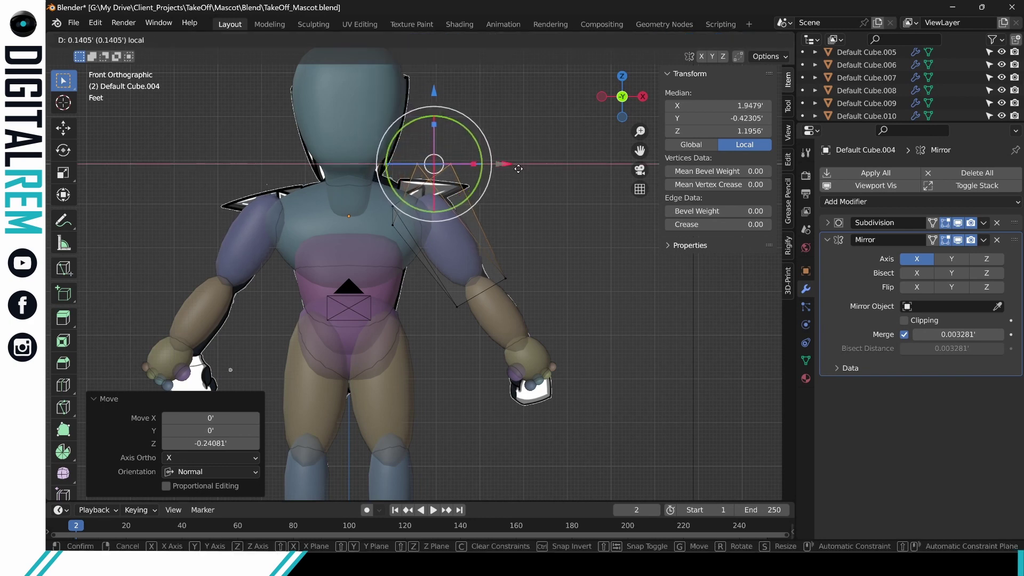
left_click(519, 250)
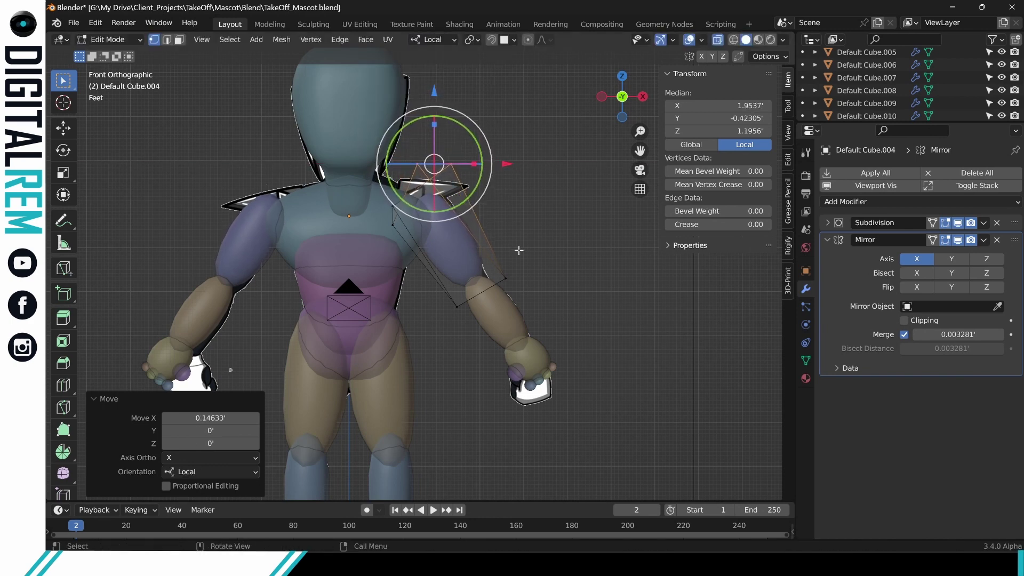
left_click(506, 277)
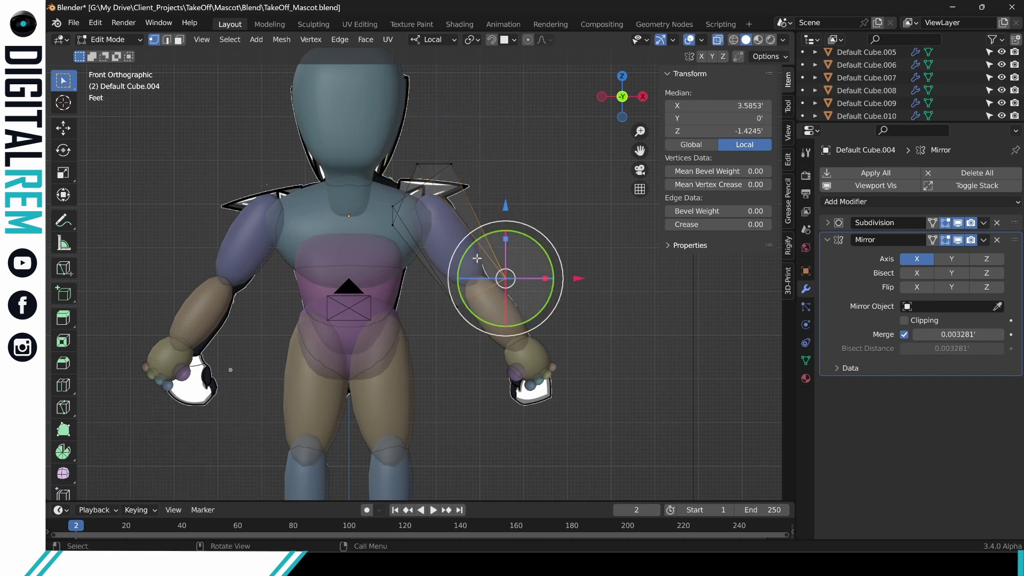
Lower the forearm vertices of Default Cube.004, then deselect and return to Object Mode.
left_click_drag(414, 228, 511, 292)
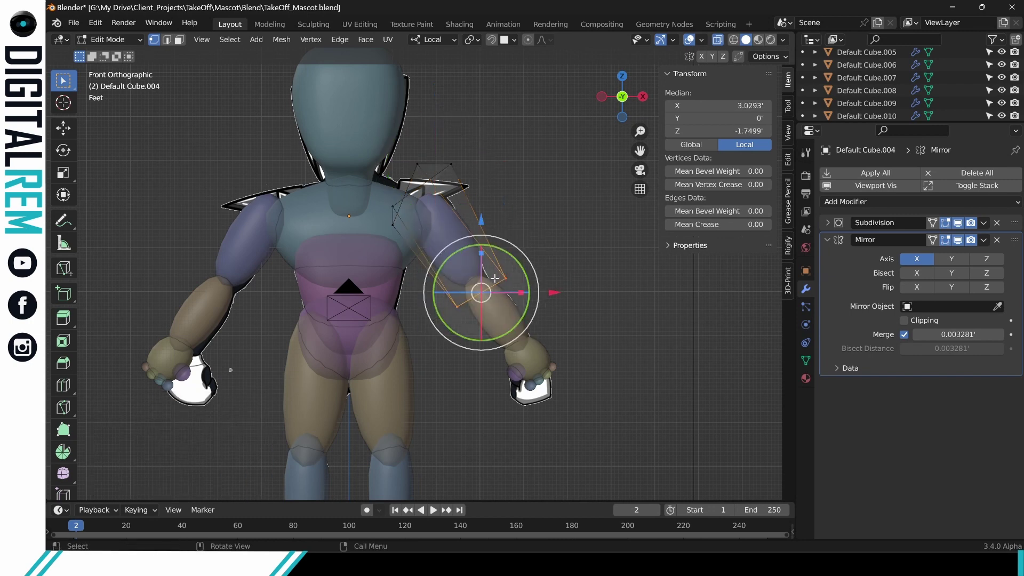
key("g")
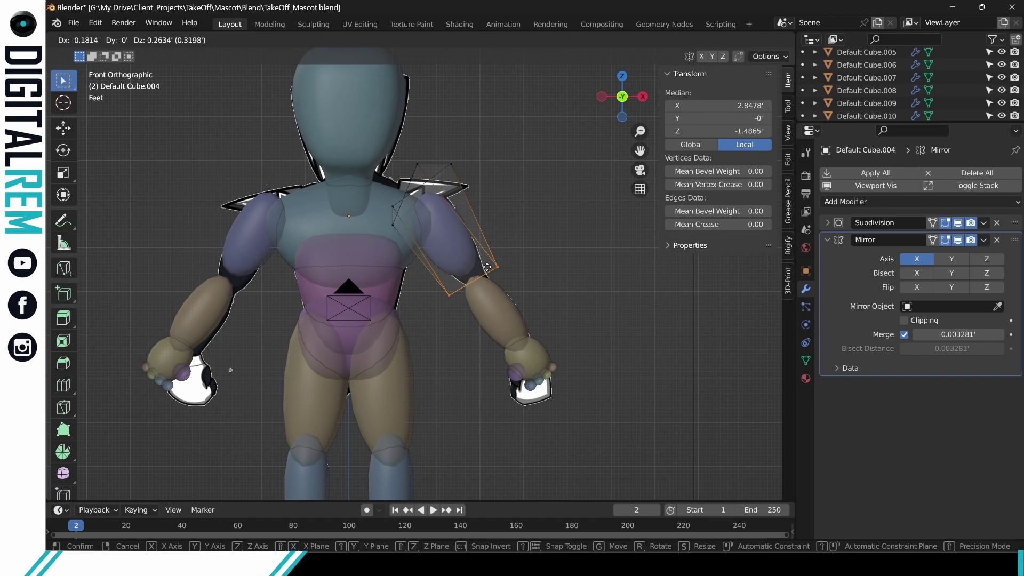
left_click(501, 287)
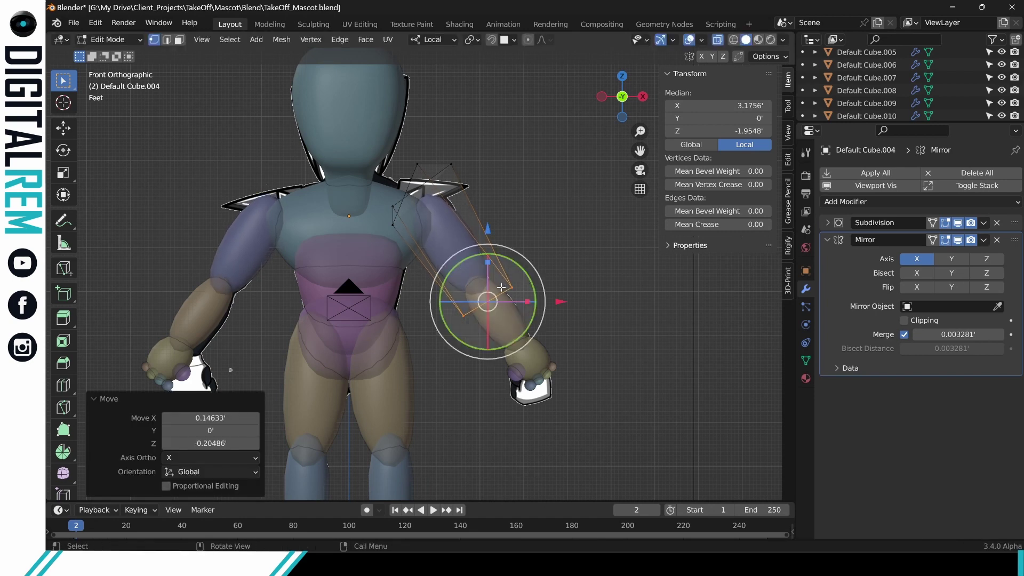
left_click(542, 256)
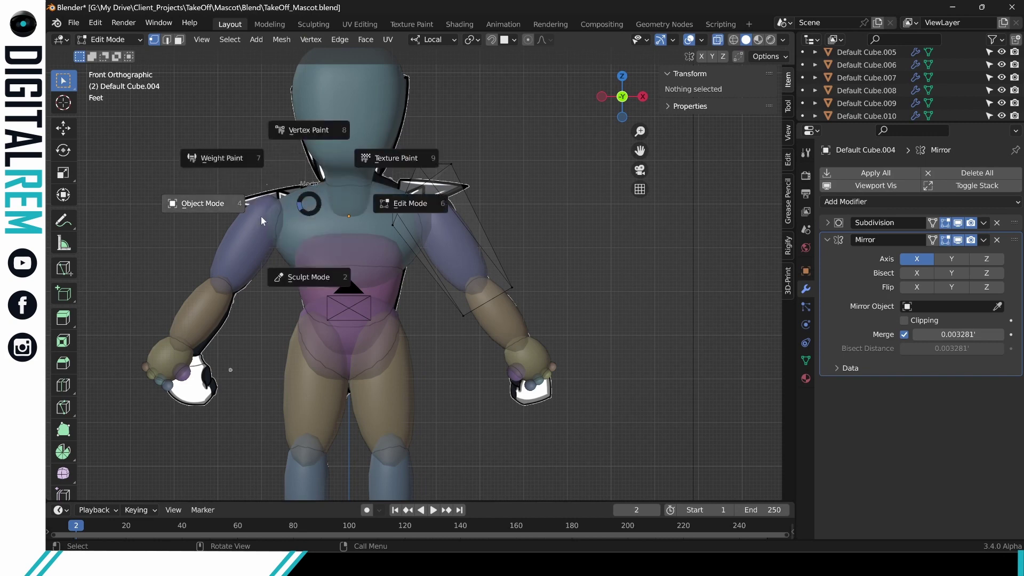
left_click(261, 216)
Move the Default Cube.001 shoulder vertex up 0.16389, out 0.51508 along X, then up 0.081945.
left_click(285, 234)
key("ctrl+Tab")
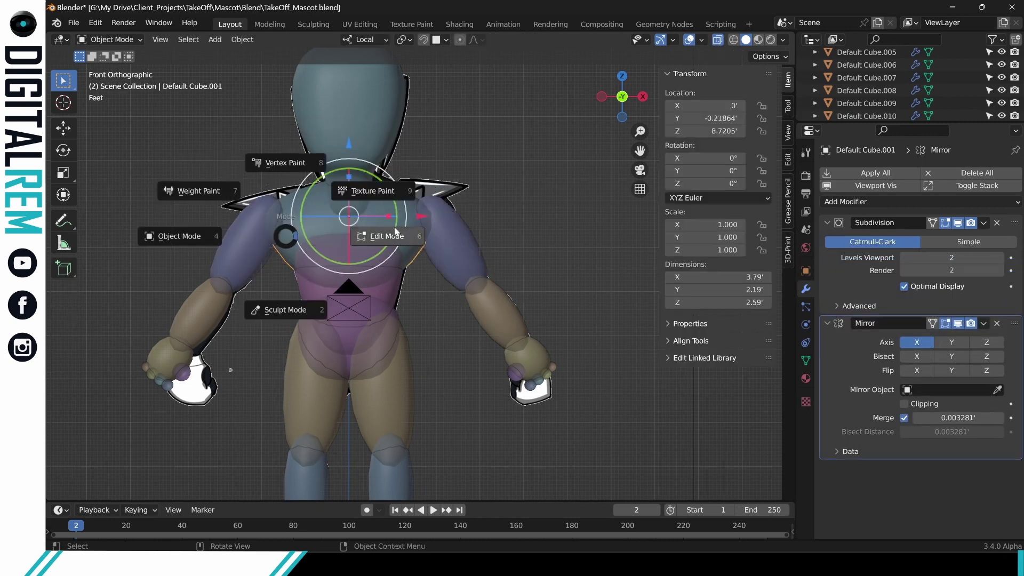
left_click(397, 232)
left_click_drag(436, 162, 486, 208)
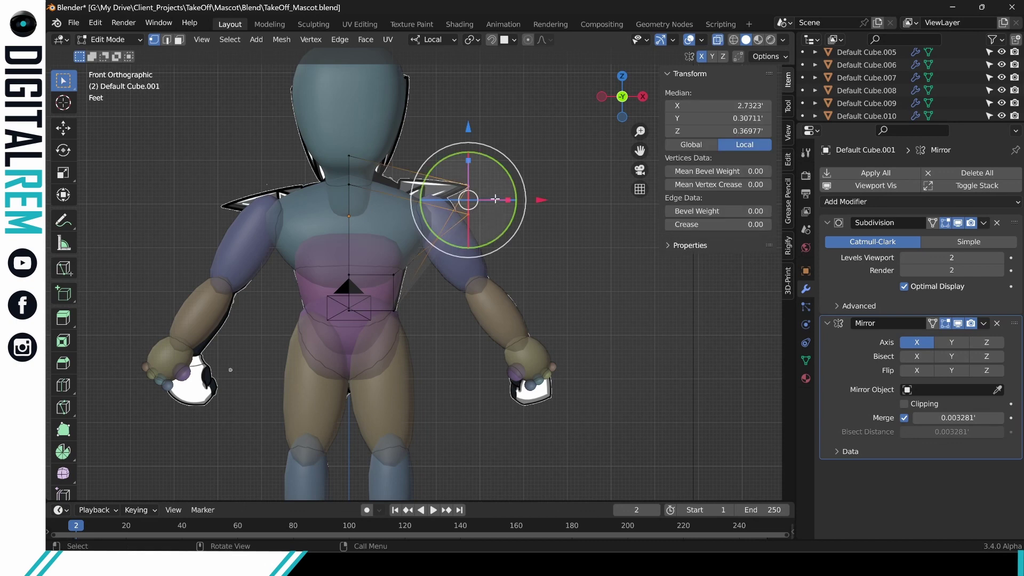
left_click_drag(474, 134, 474, 119)
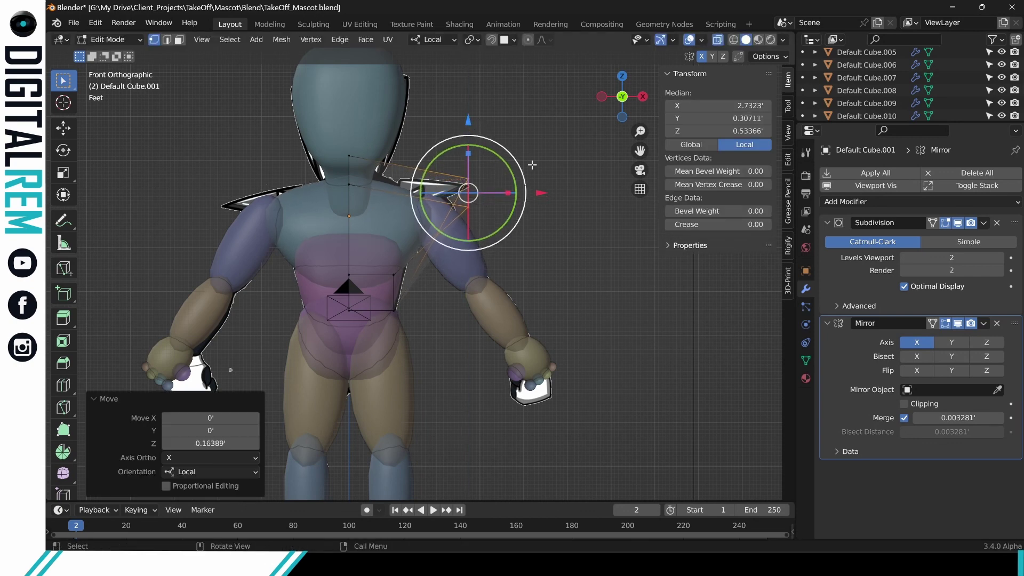
left_click_drag(549, 192, 570, 192)
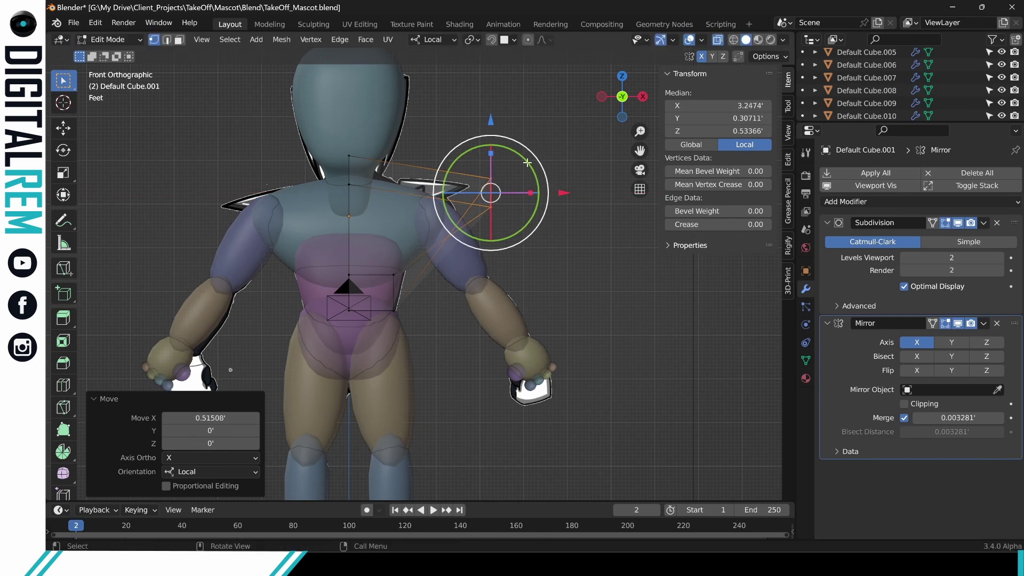
left_click_drag(491, 118, 491, 111)
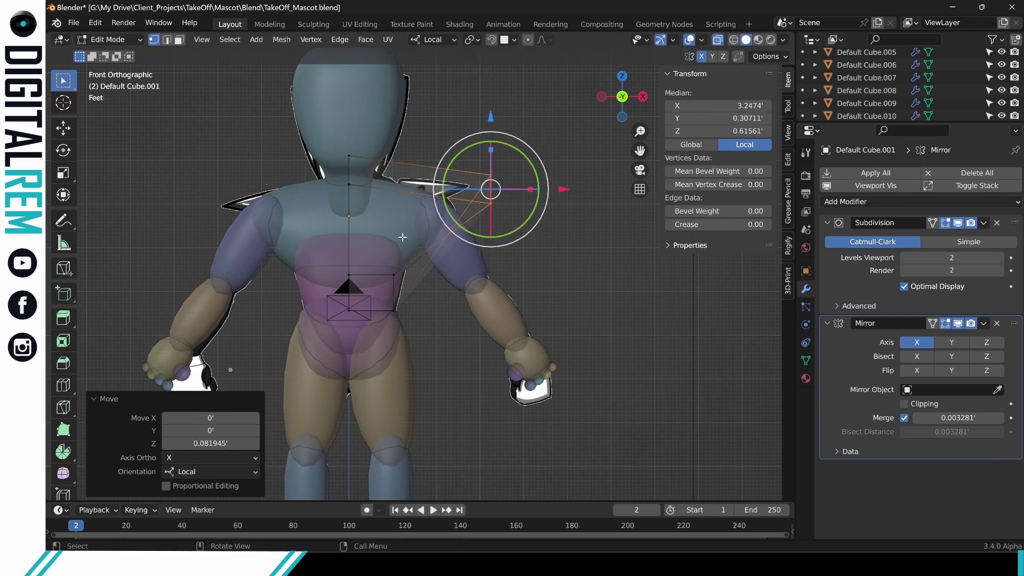
left_click(553, 265)
middle_click_drag(552, 265, 437, 277)
Return to Object Mode, turn off X-ray, and enter Edit Mode on upper arm Default Cube.004.
key("ctrl+Tab")
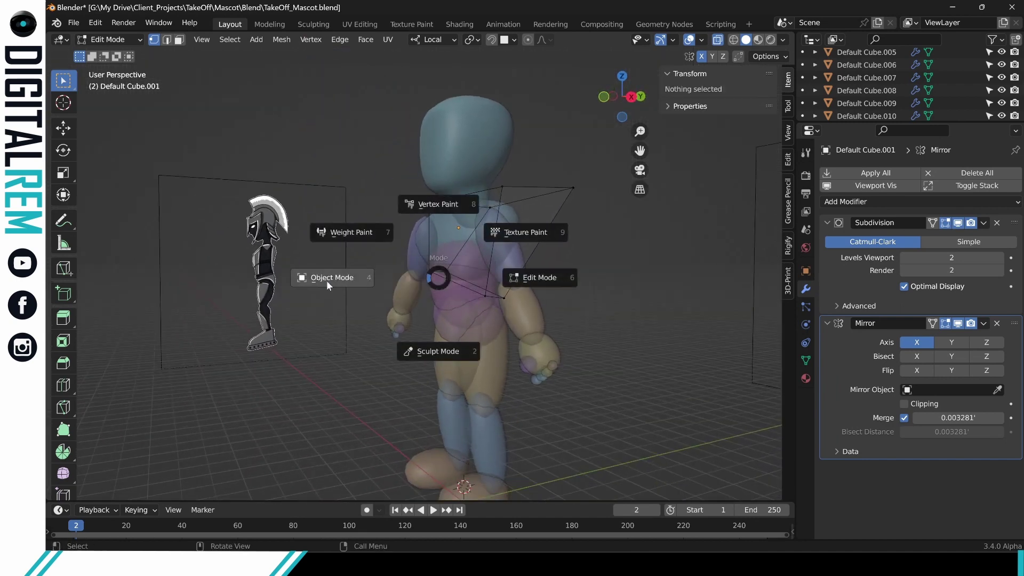
left_click(330, 279)
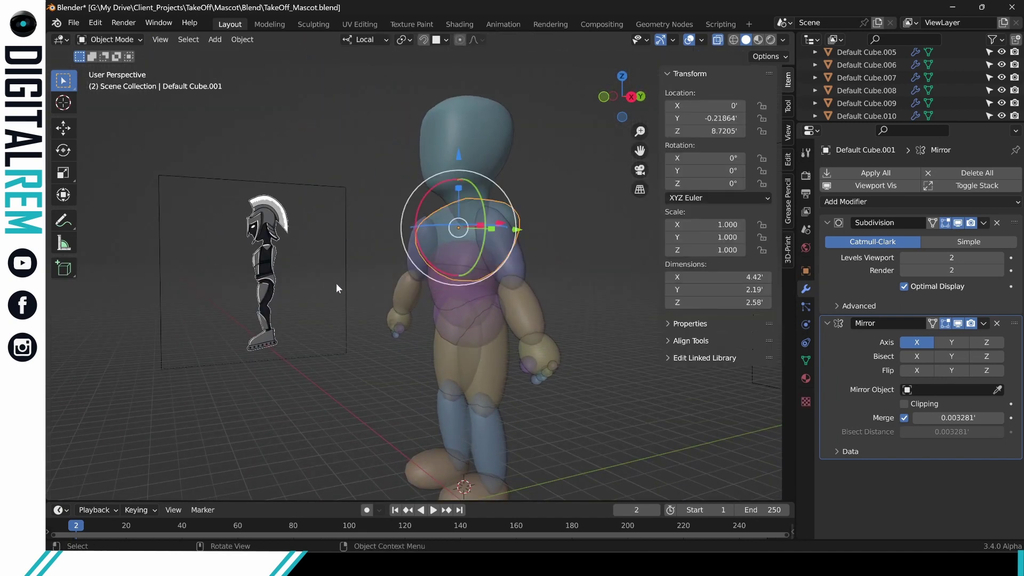
left_click(718, 40)
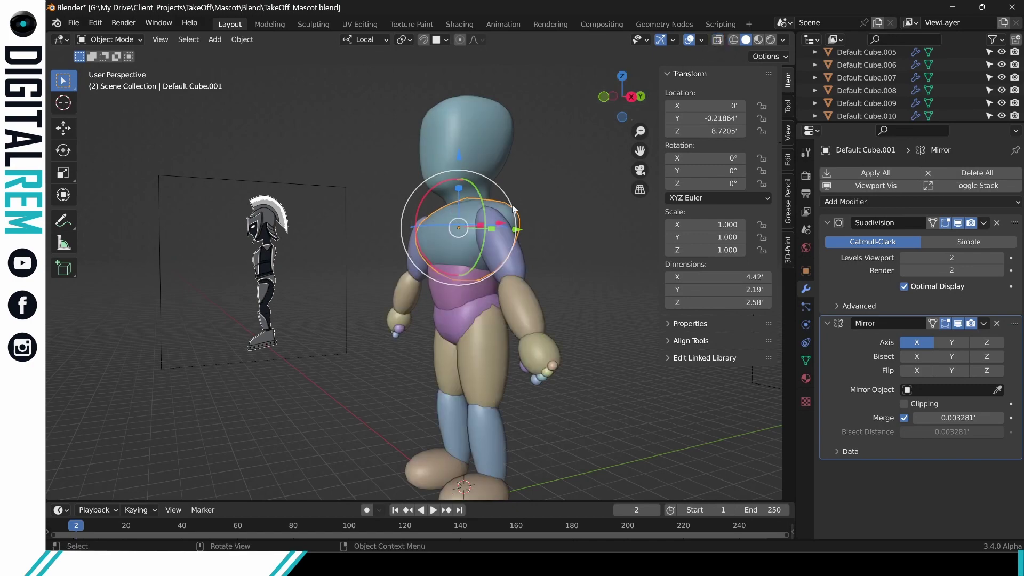
middle_click_drag(528, 248, 484, 293)
left_click(461, 297)
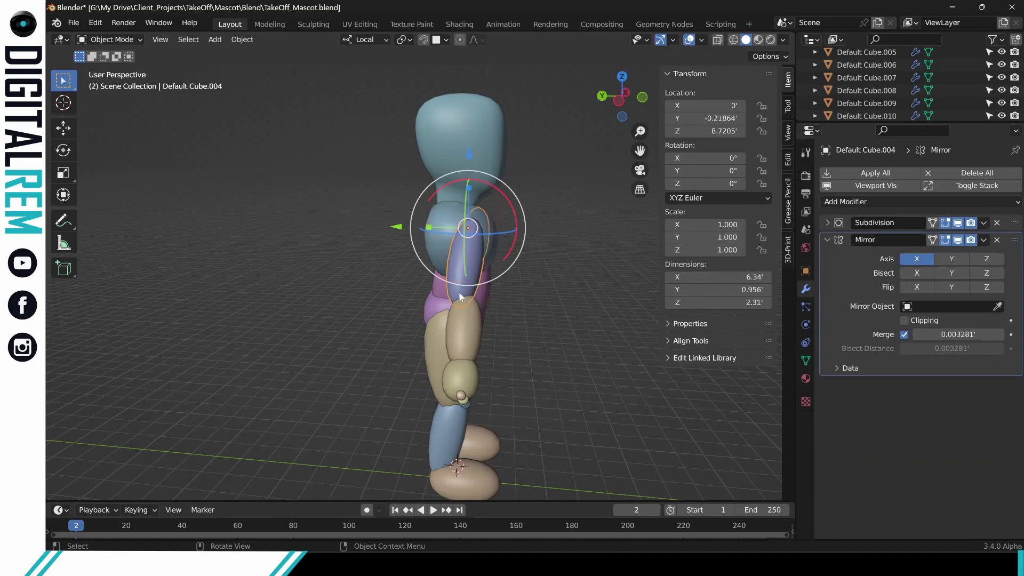
key("ctrl+Tab")
left_click(545, 295)
middle_click_drag(495, 255, 317, 293)
Slide the upper arm's top vertices along Y, with a small local X adjustment.
left_click_drag(493, 218, 566, 291)
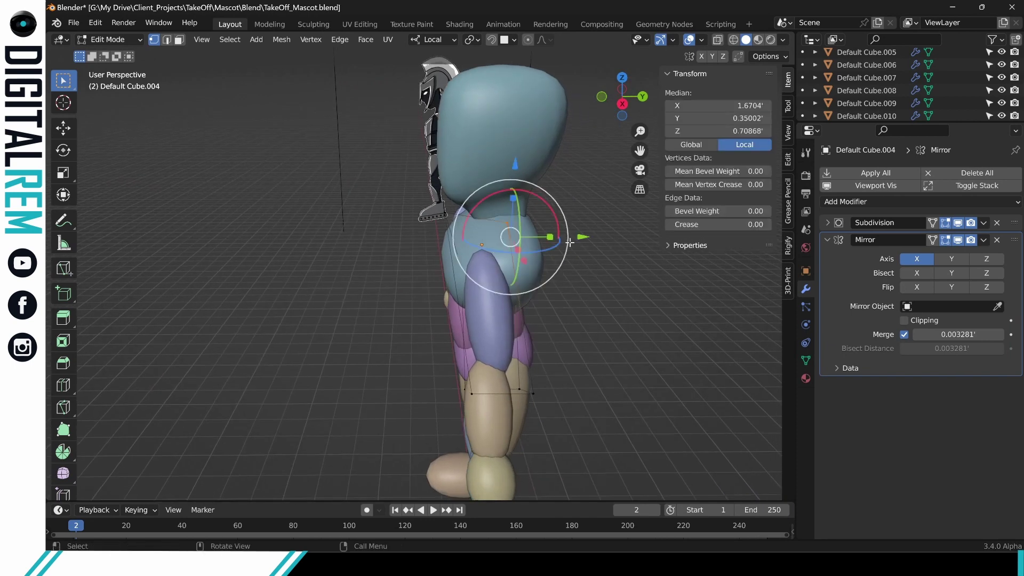
left_click(720, 40)
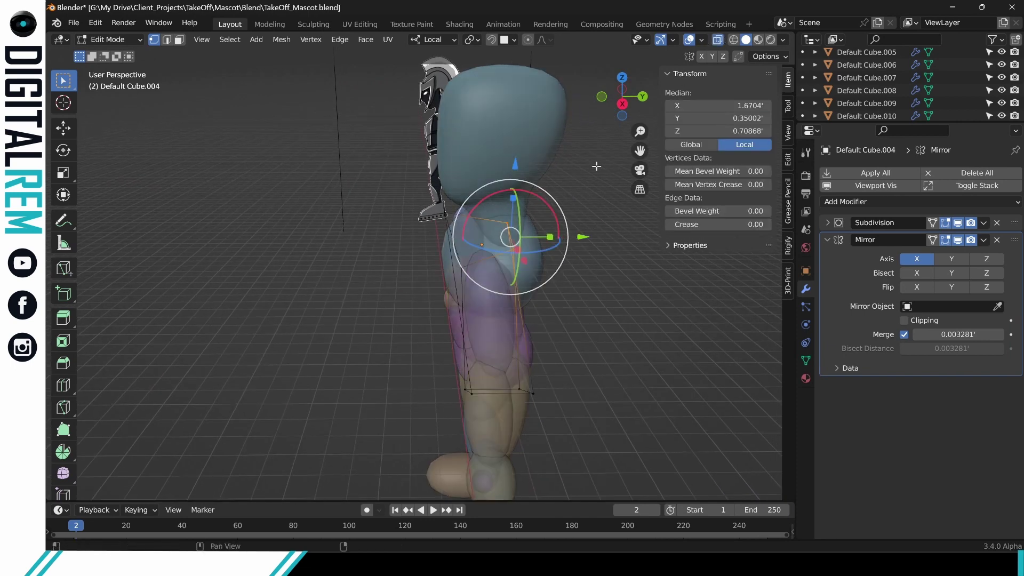
middle_click_drag(571, 238, 583, 240)
left_click_drag(582, 240, 633, 238)
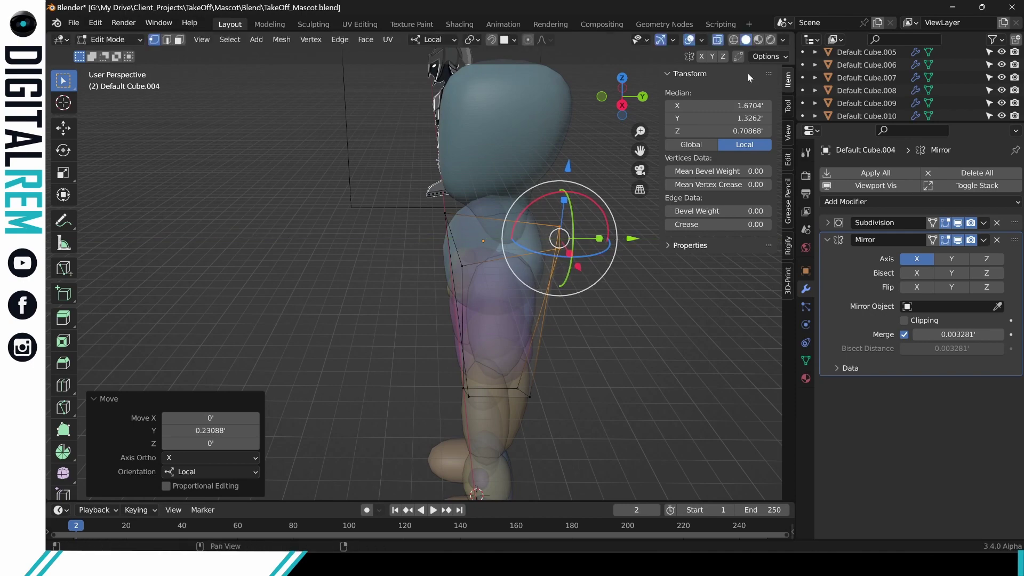
left_click(716, 39)
middle_click_drag(561, 256, 368, 262, "shift")
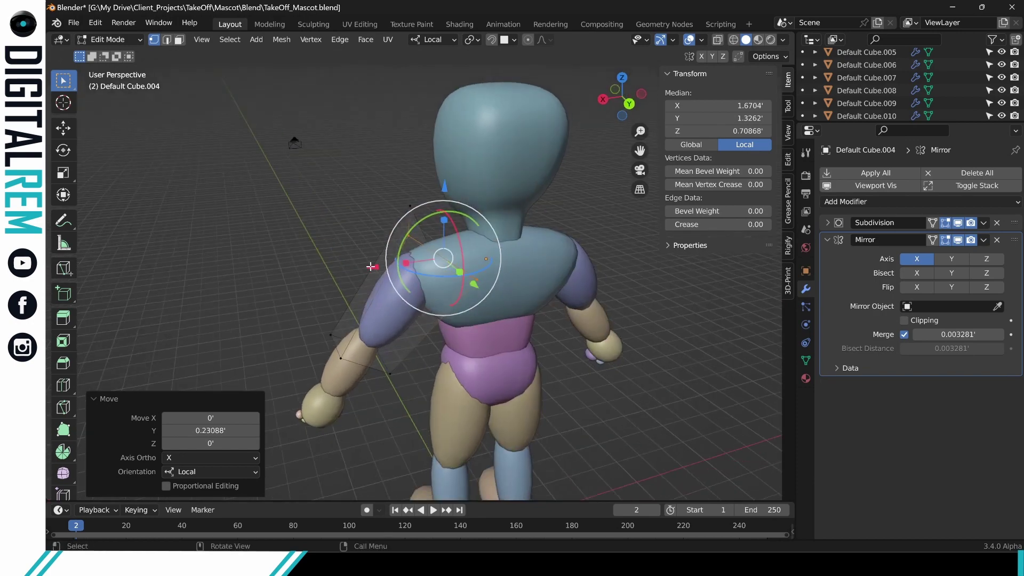
key("g")
key("x")
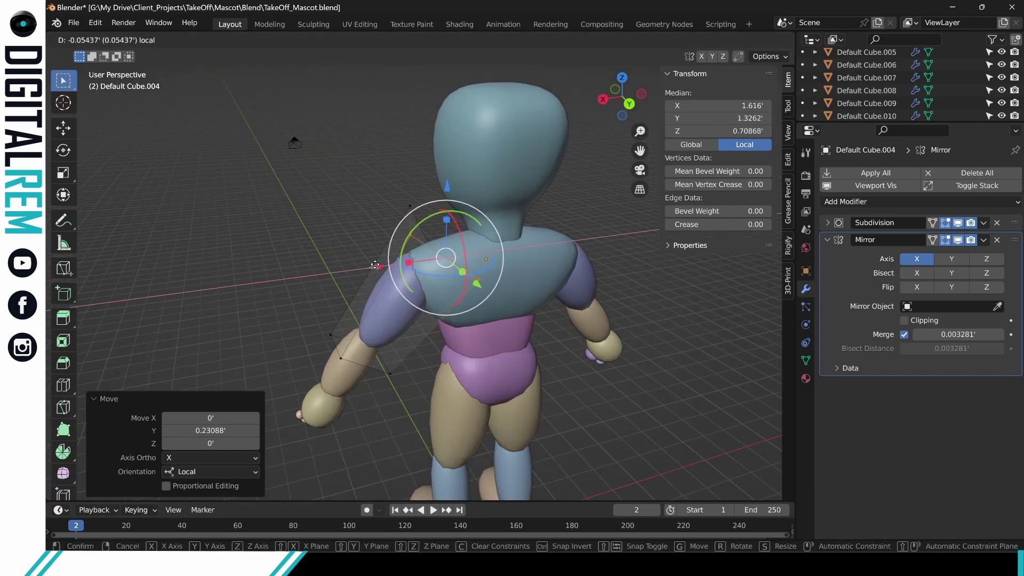
left_click(376, 264)
middle_click_drag(375, 265, 540, 268)
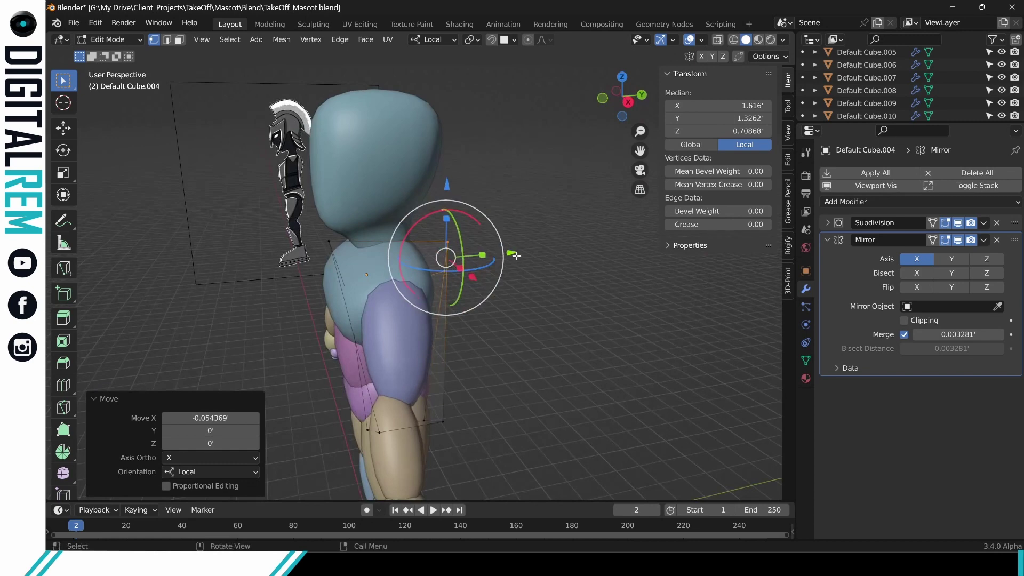
left_click_drag(512, 255, 527, 253)
middle_click_drag(527, 253, 522, 314, "shift")
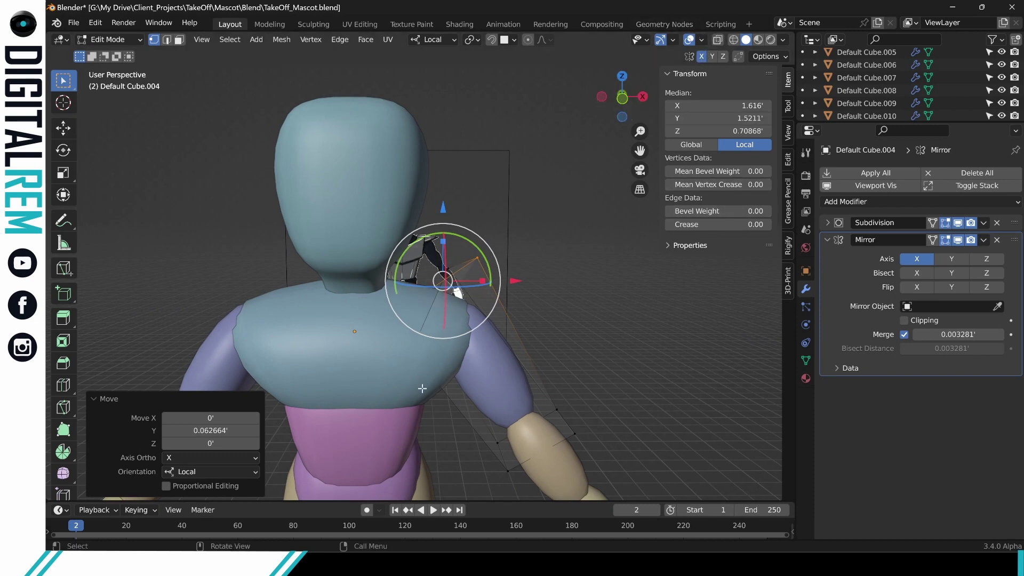
Nudge two shoulder cage vertices along X and -0.20122 along Y, then return to Object Mode.
left_click(718, 40)
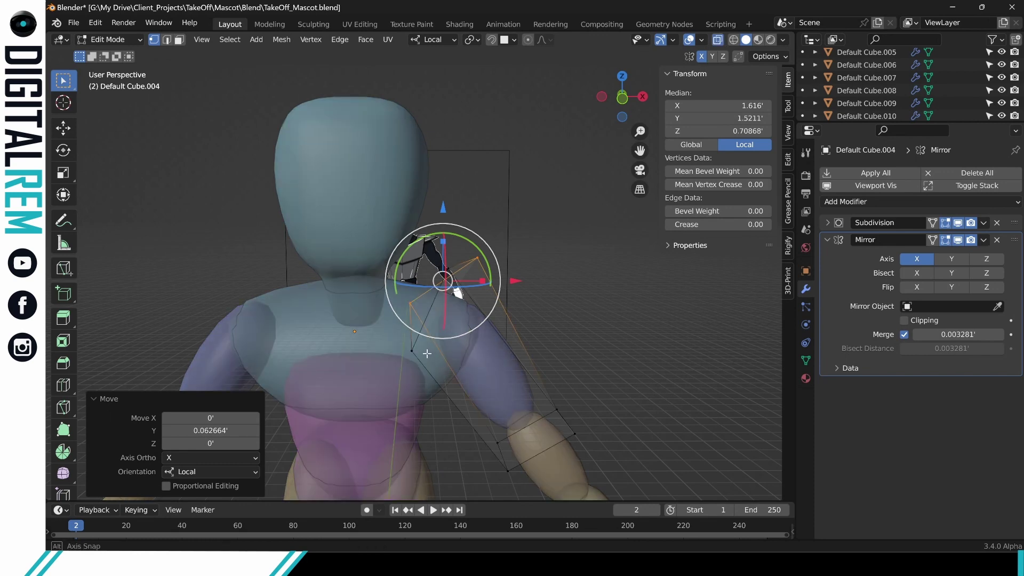
middle_click_drag(427, 354, 361, 354)
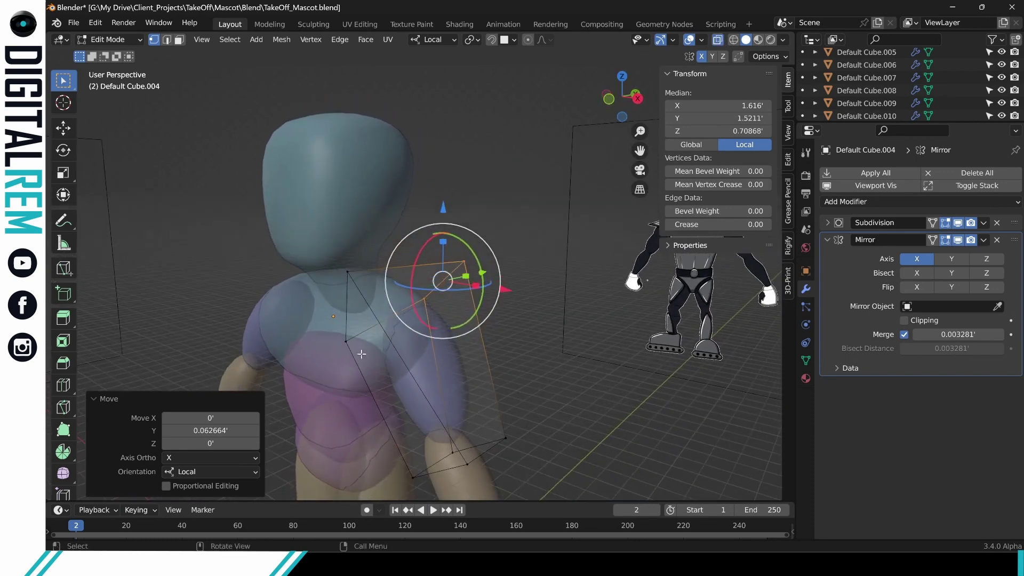
left_click_drag(328, 246, 384, 382)
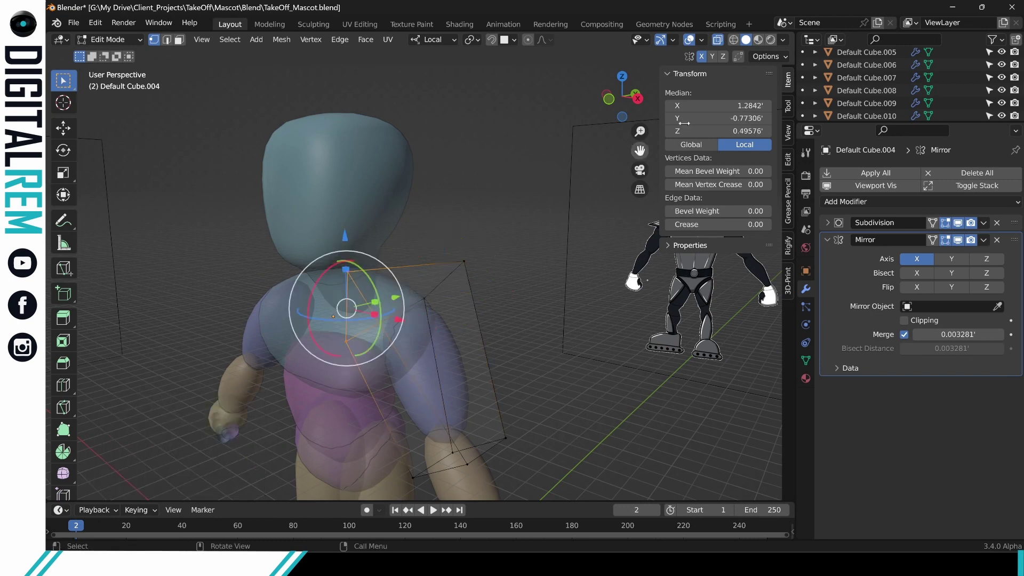
left_click(720, 43)
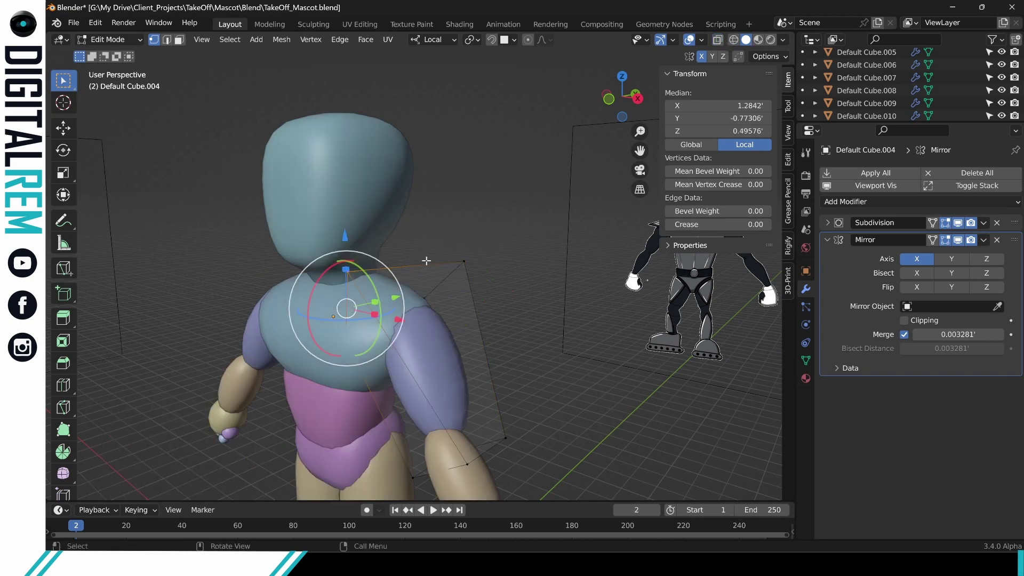
middle_click_drag(426, 260, 433, 317)
left_click_drag(418, 313, 410, 314)
middle_click_drag(409, 313, 388, 283)
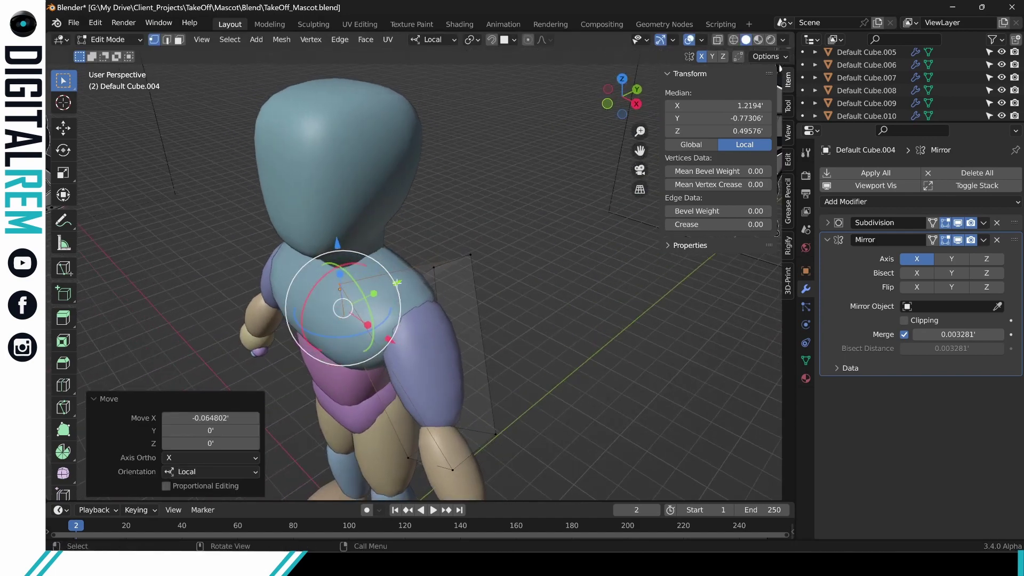
mouse_move(397, 282)
left_mouse_down()
mouse_move(375, 298)
mouse_move(386, 292)
left_mouse_up()
middle_click_drag(406, 283, 133, 208)
scroll(492, 240, "down", 5)
key("ctrl+Tab")
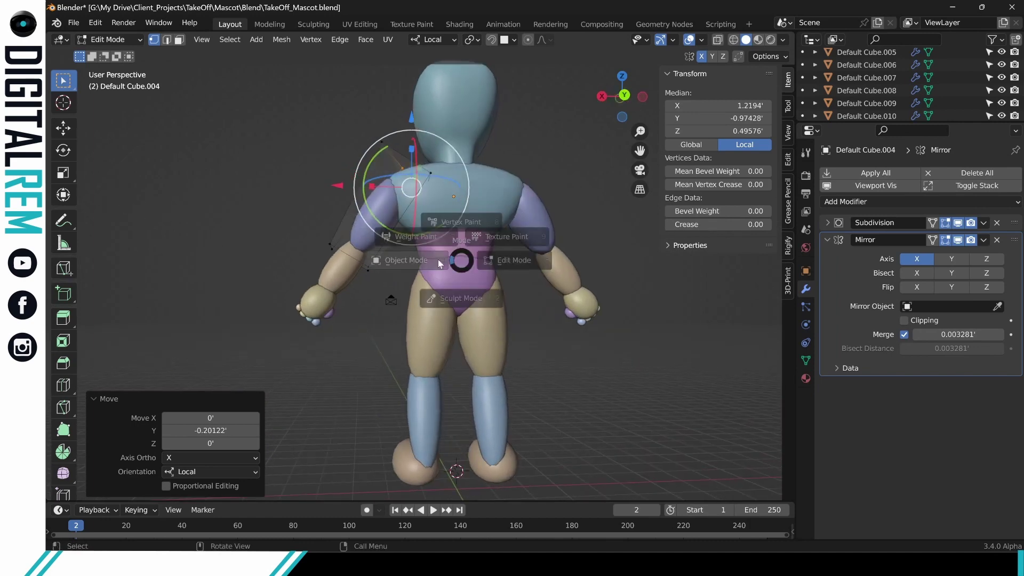
left_click(420, 261)
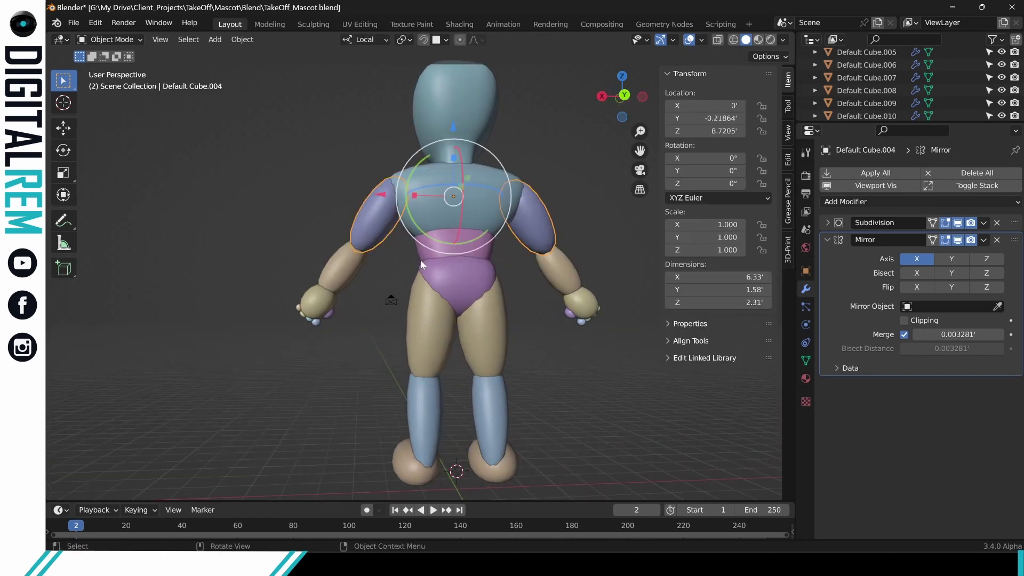
left_click(482, 251)
key("ctrl+Tab")
left_click(555, 261)
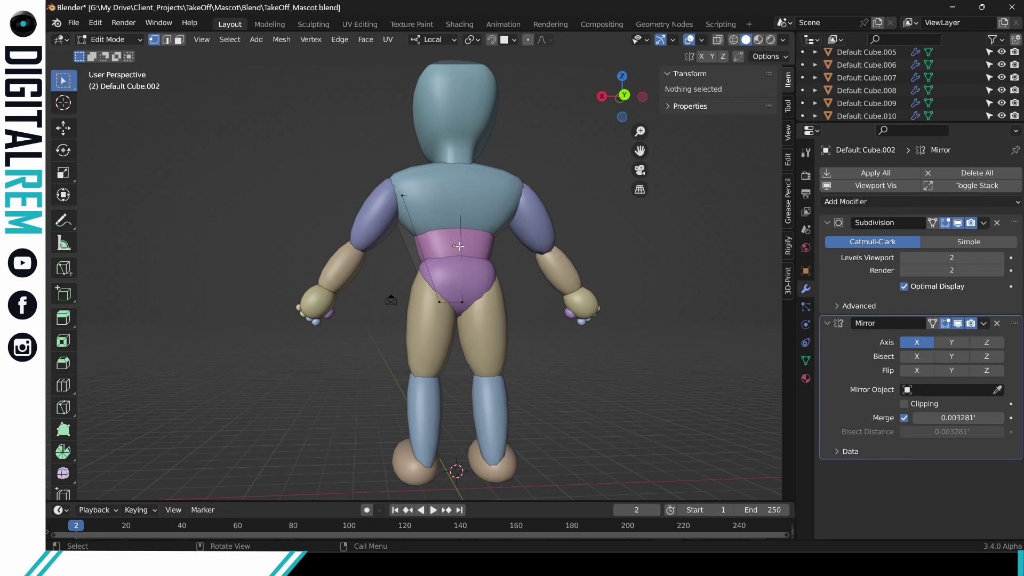
scroll(454, 245, "up", 1)
left_click(394, 182, "alt")
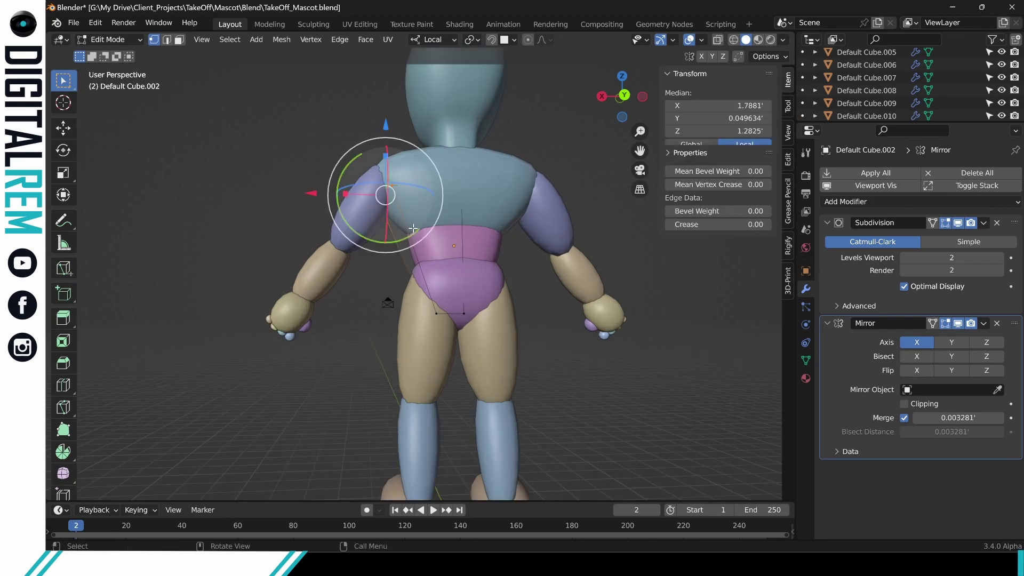
left_click_drag(314, 188, 304, 189)
middle_click_drag(356, 153, 668, 198)
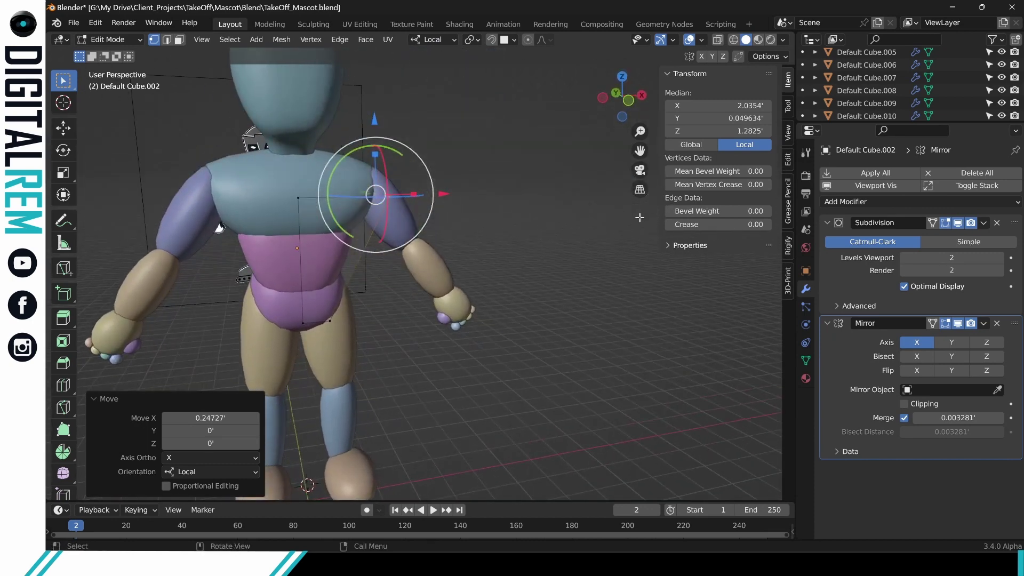
key("ctrl+z")
middle_click_drag(477, 229, 325, 226)
scroll(454, 203, "down", 3)
key("Escape")
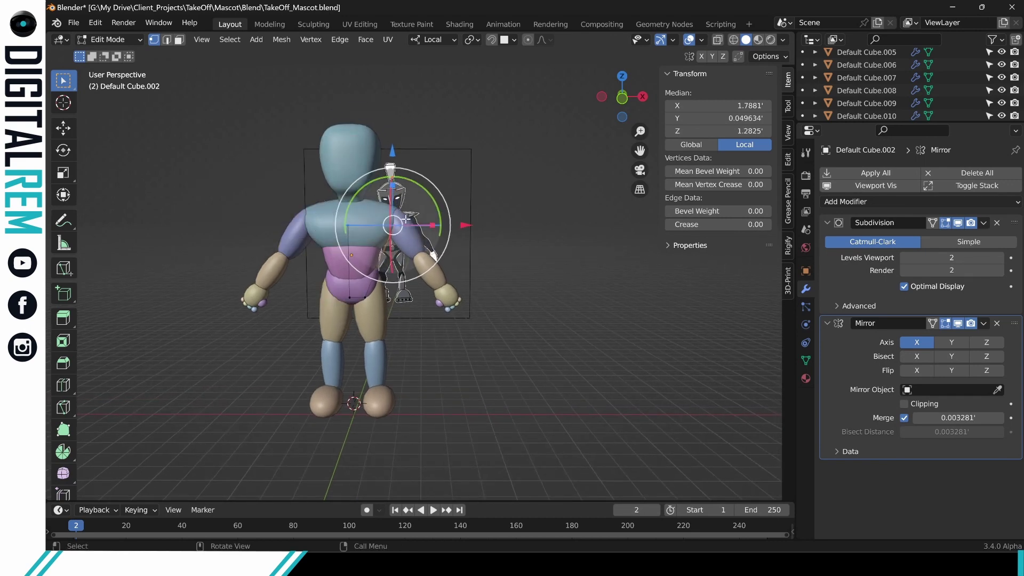
scroll(304, 223, "up", 3)
key("ctrl+Tab")
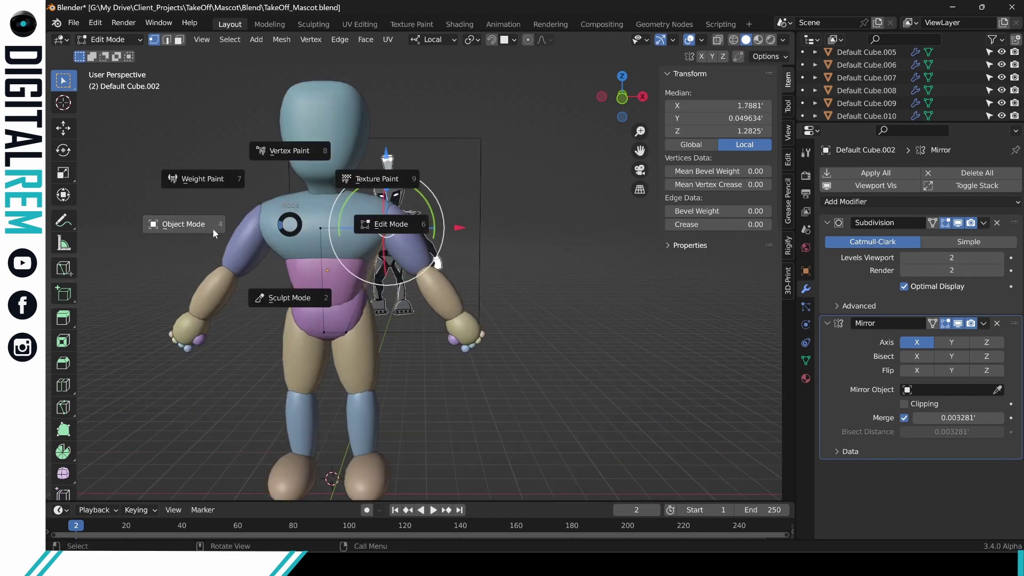
Edit the hand Default Cube.006, select its geometry, and set transform orientation to Normal.
left_click(213, 229)
left_click(468, 319)
key("ctrl+Tab")
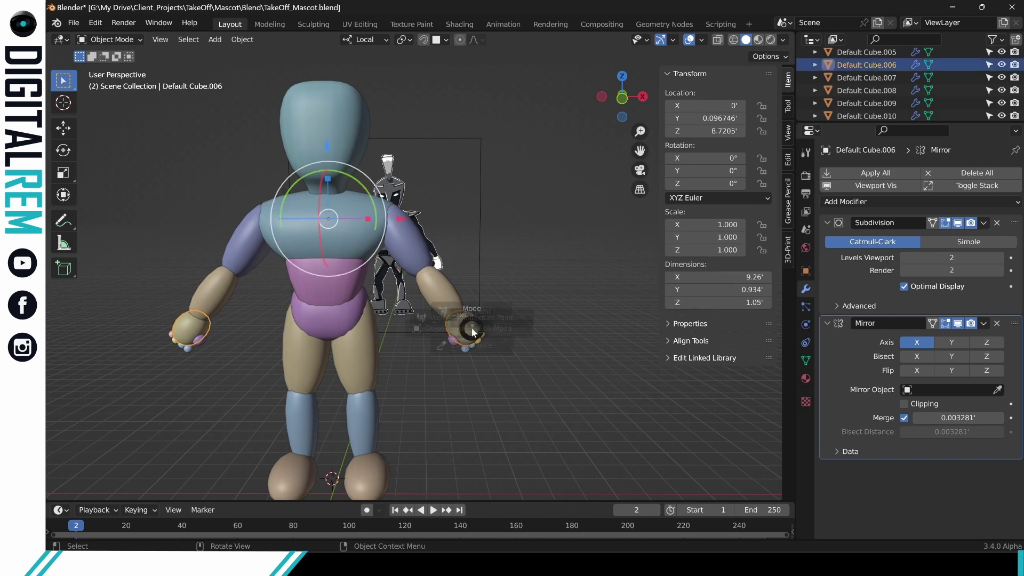
left_click(521, 327)
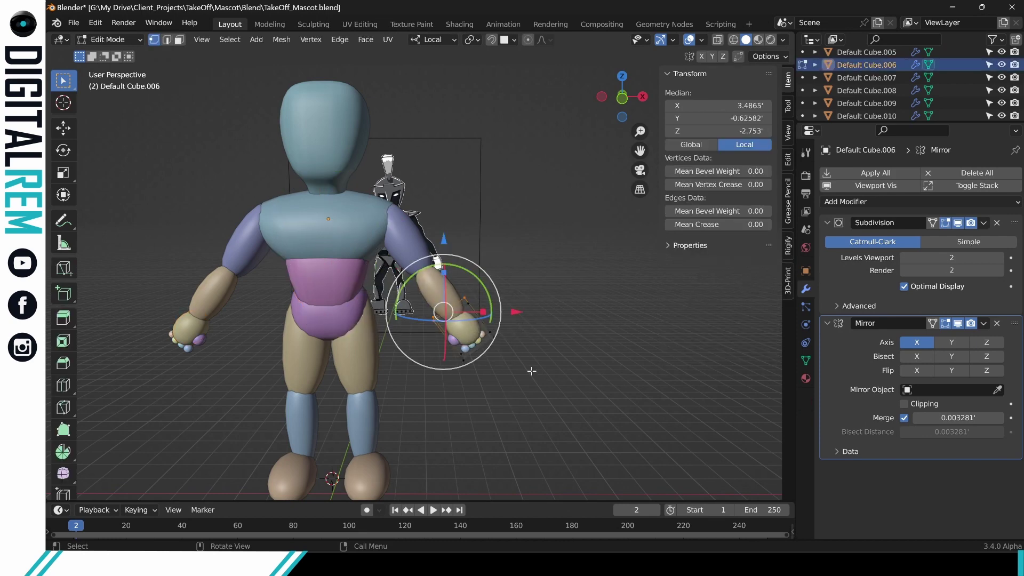
key("ctrl+l")
scroll(409, 237, "up", 2)
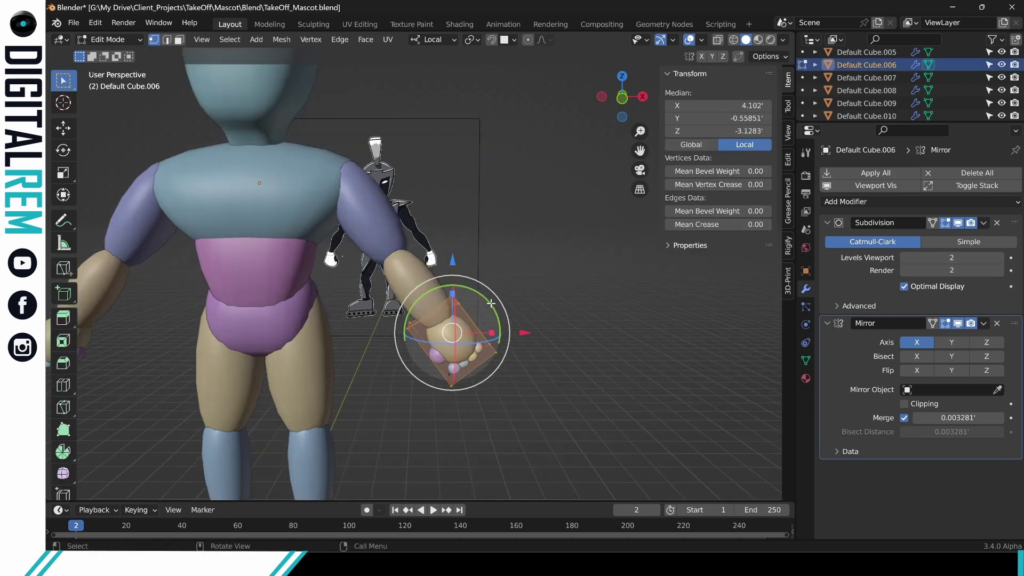
left_click(432, 39)
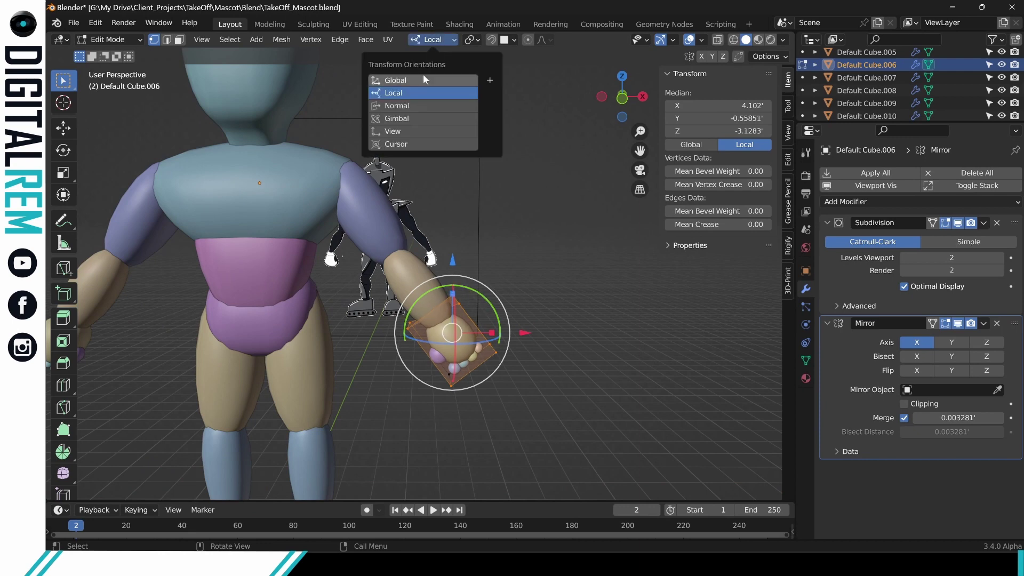
left_click(411, 105)
Slide the whole linked hand 0.26428 along its normal axis.
middle_click_drag(429, 293, 521, 332)
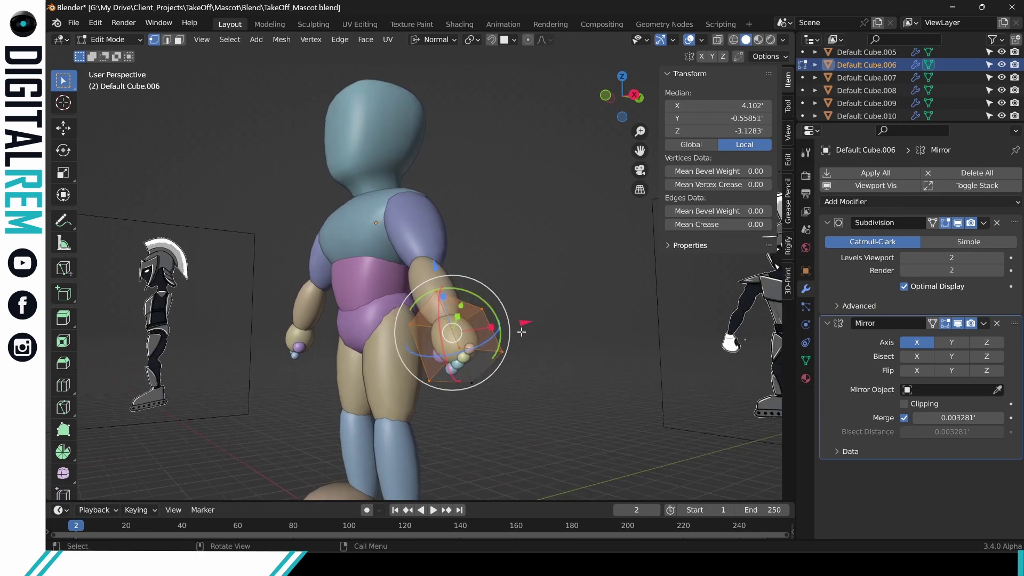
key("l")
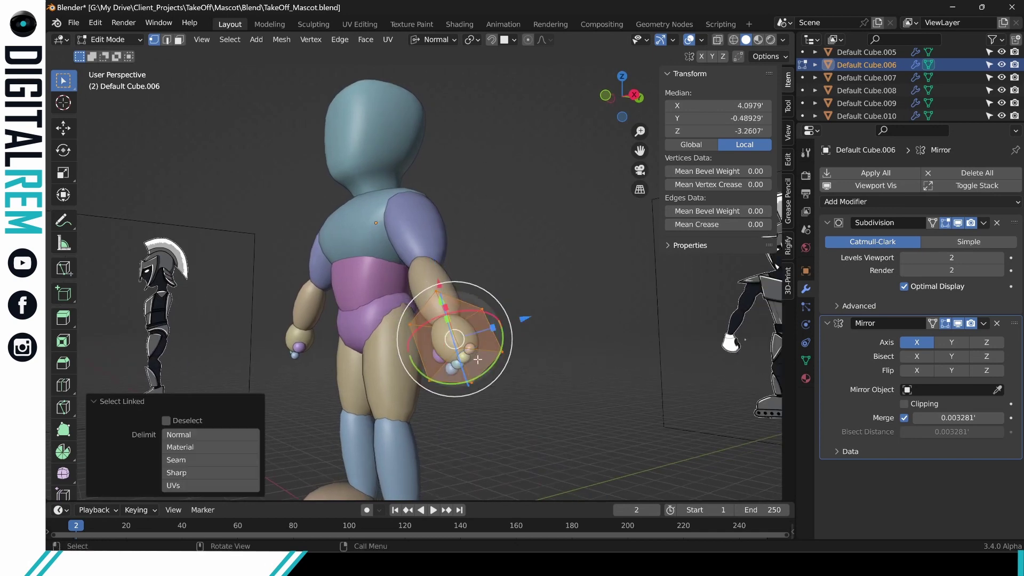
middle_click_drag(472, 389, 423, 271)
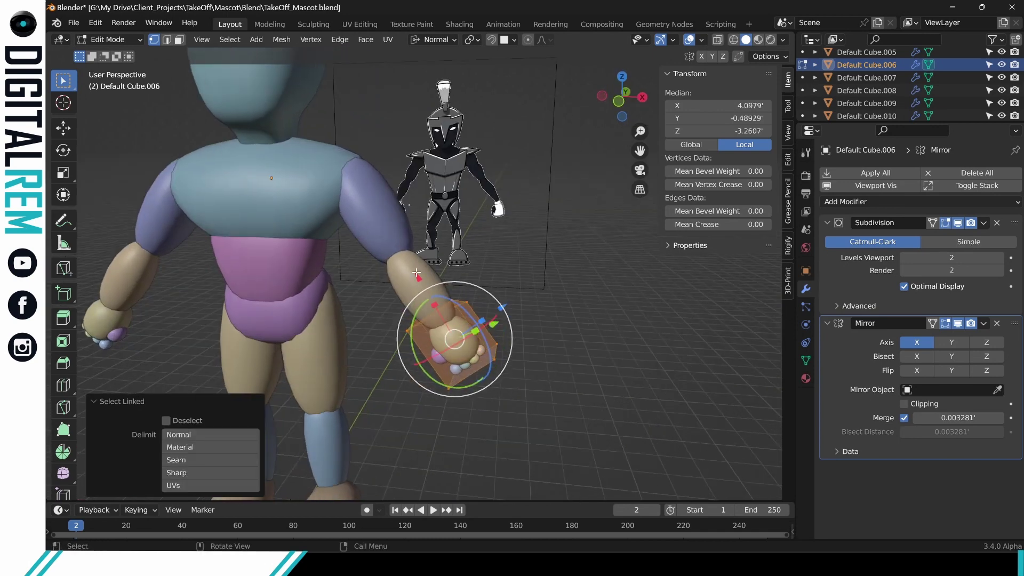
left_click_drag(416, 273, 411, 258)
scroll(423, 244, "down", 5)
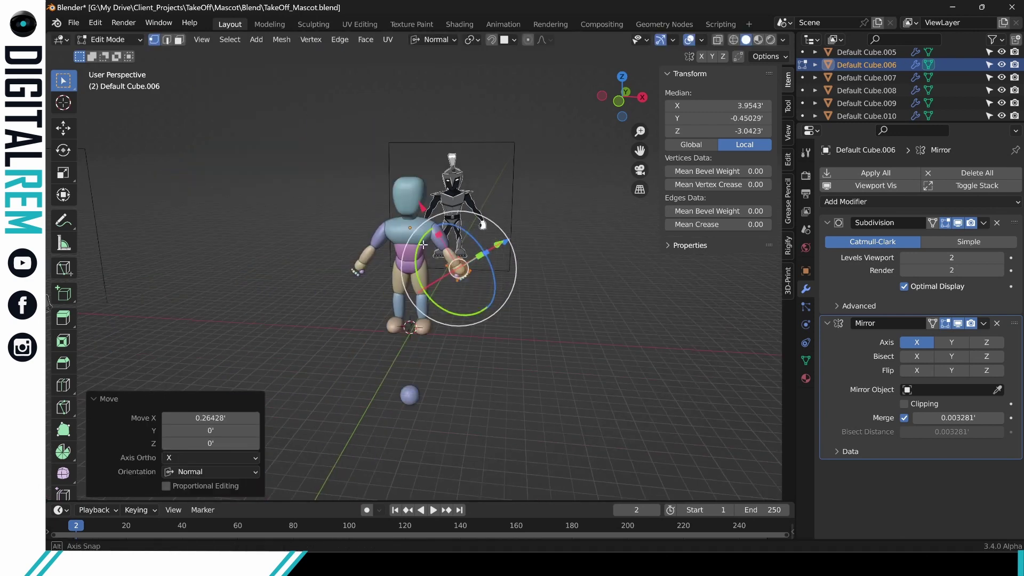
middle_click_drag(423, 245, 451, 229)
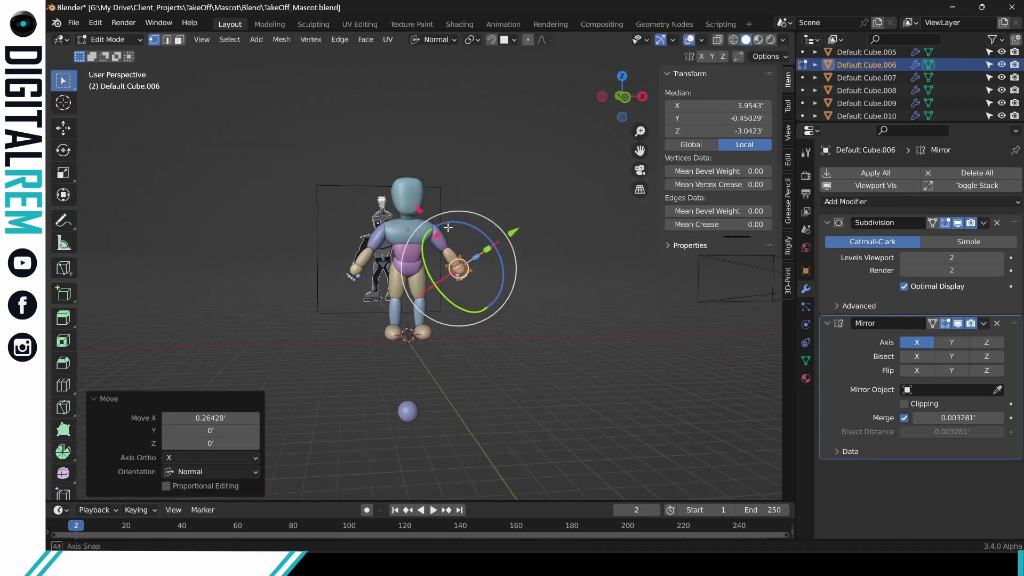
scroll(448, 229, "up", 6)
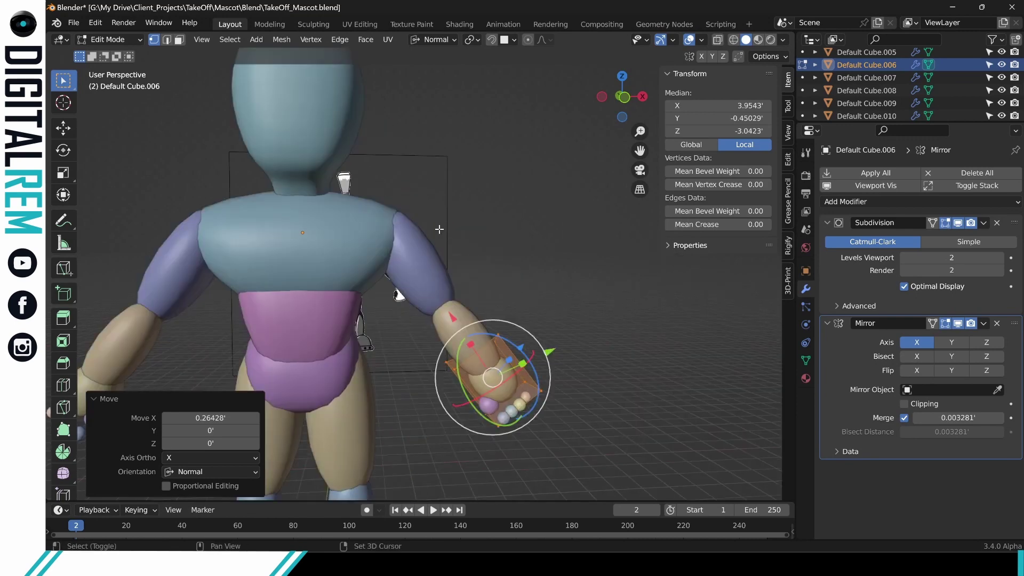
scroll(438, 230, "down", 4)
mouse_move(469, 185)
middle_mouse_down()
mouse_move(450, 183)
mouse_move(465, 171)
middle_mouse_up()
scroll(449, 183, "up", 3)
scroll(450, 183, "down", 2)
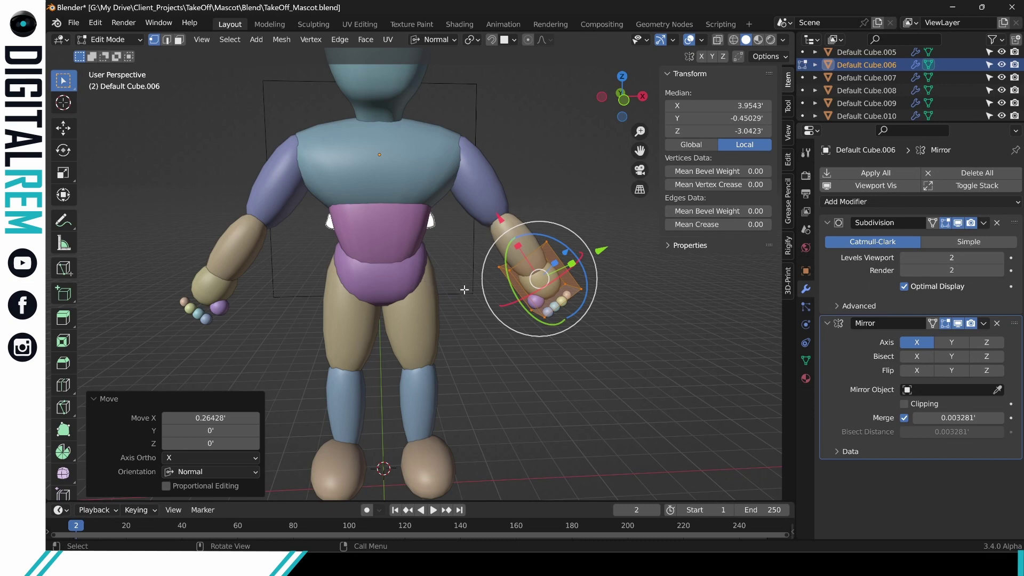
In Front view, nudge the hand further toward the wrist along its normal axis.
key("KP_1")
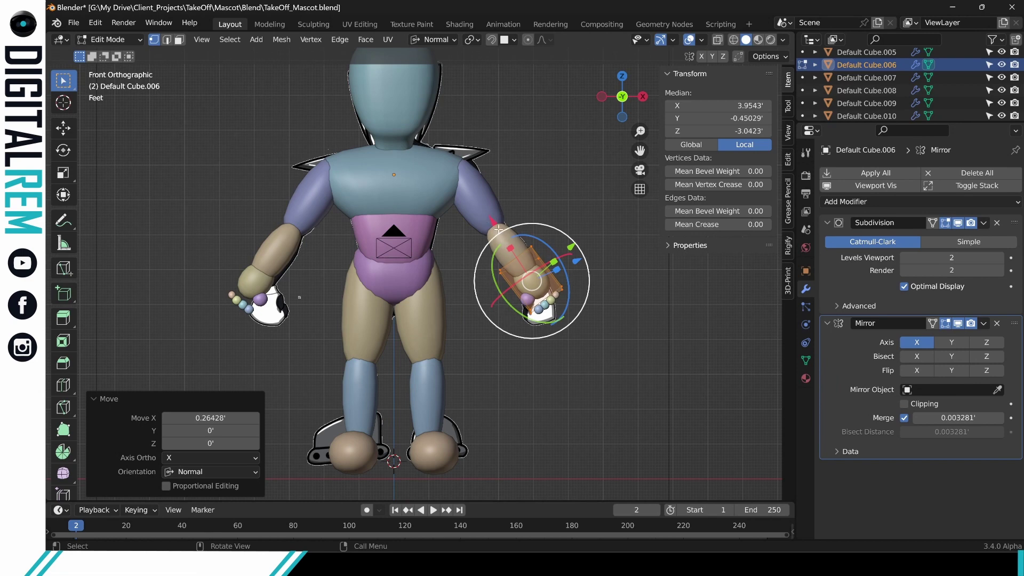
key("g")
key("z")
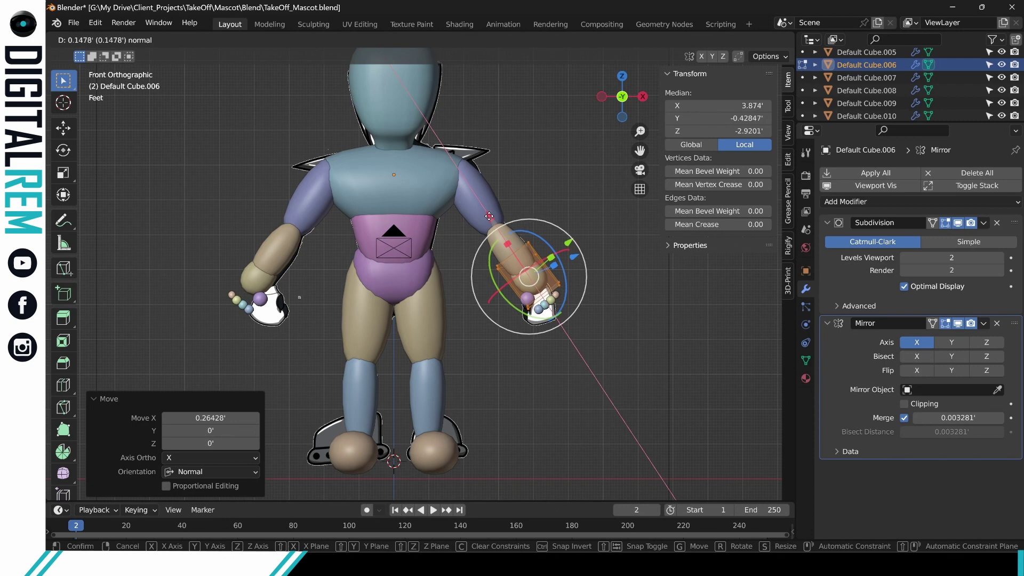
left_click(489, 217)
left_click(541, 224)
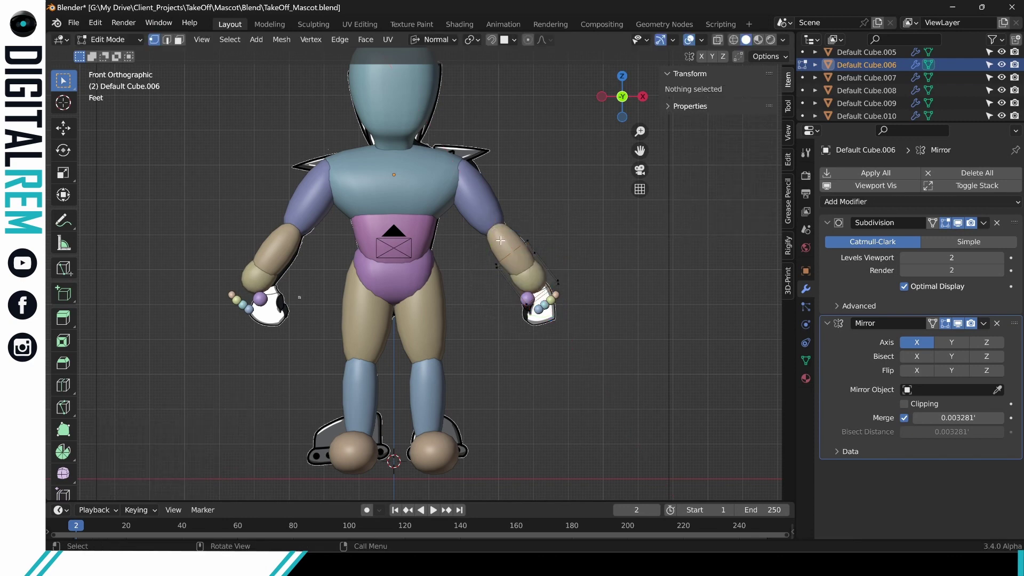
Select the linked forearm in Default Cube.005 with Normal orientation, in Front view.
key("ctrl+Tab")
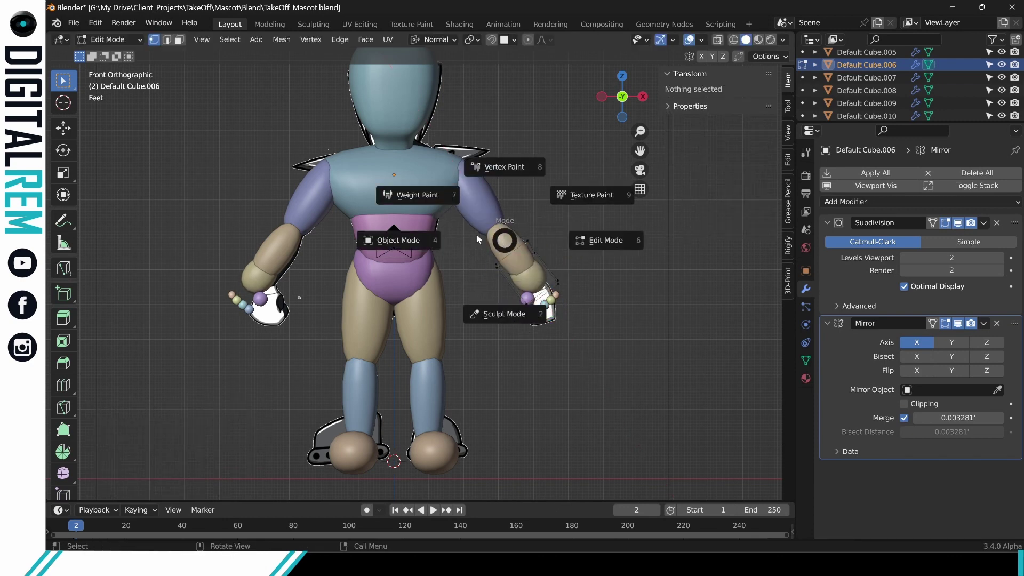
left_click(470, 228)
left_click(499, 237)
key("ctrl+Tab")
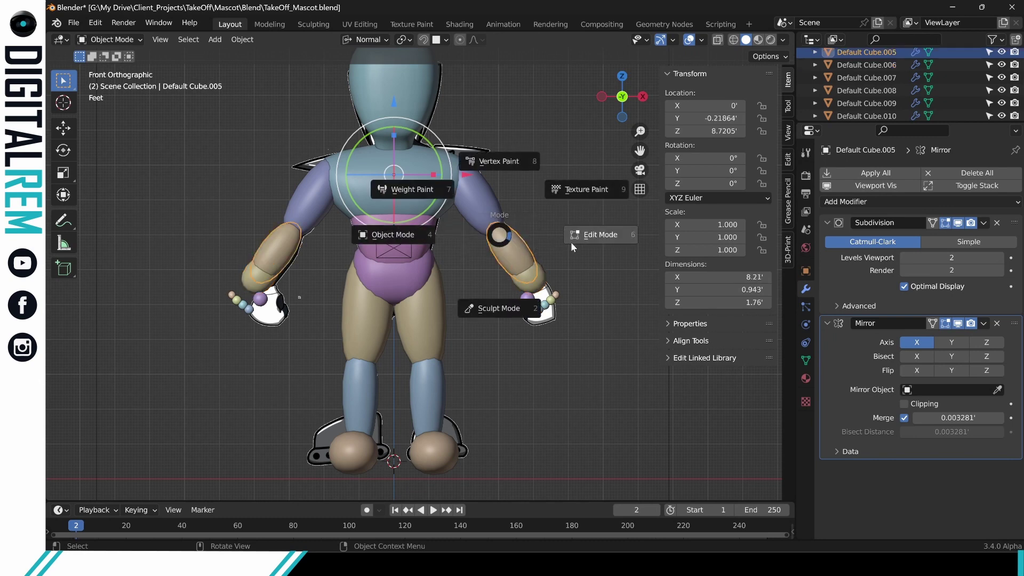
left_click(570, 241)
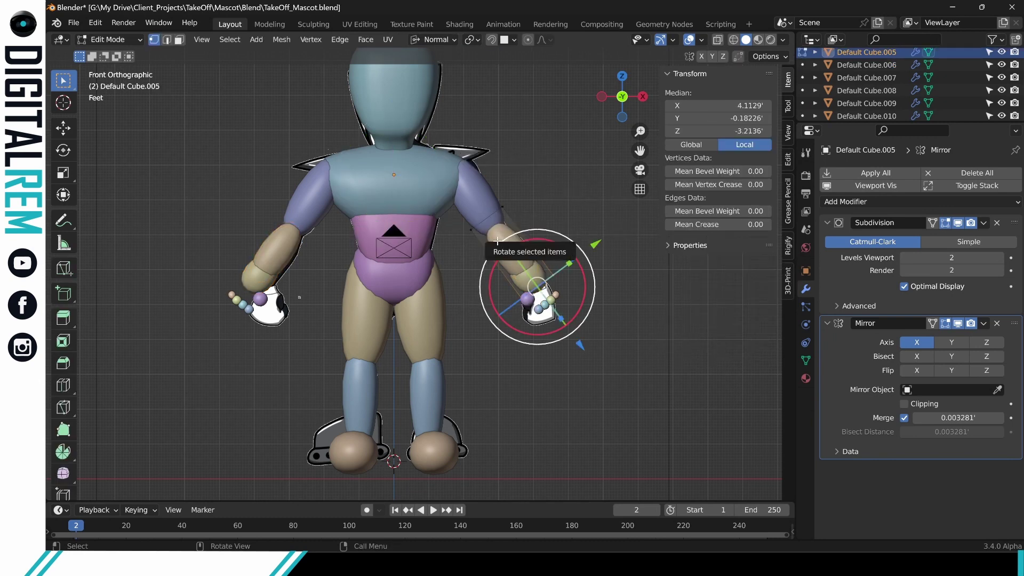
key("l")
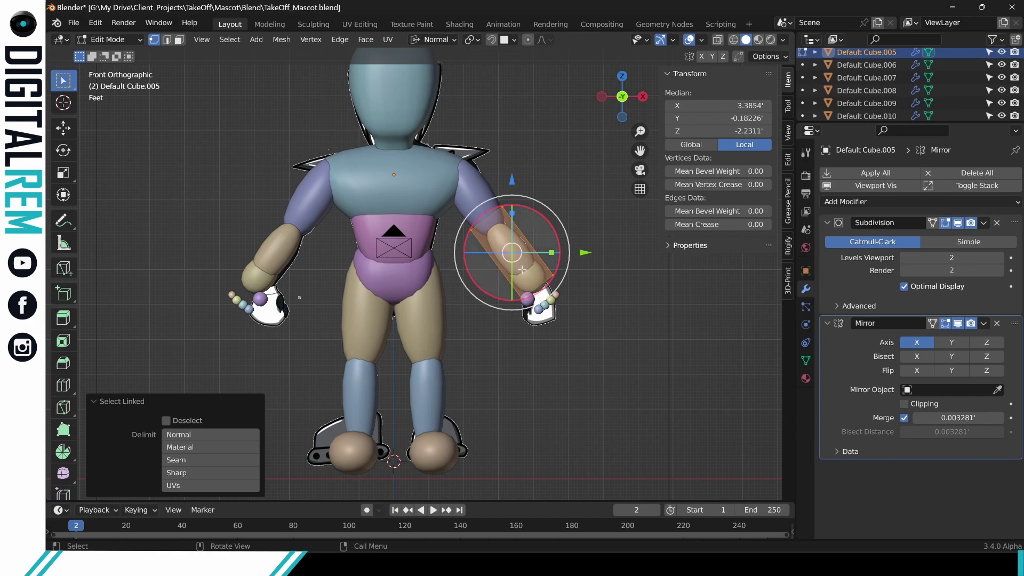
middle_click_drag(584, 263, 413, 256)
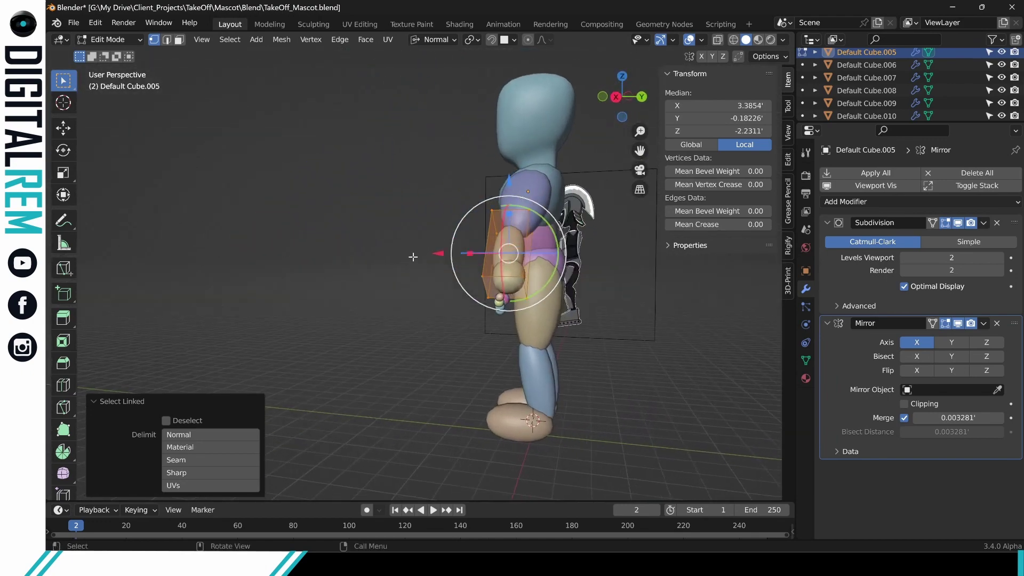
left_click(452, 42)
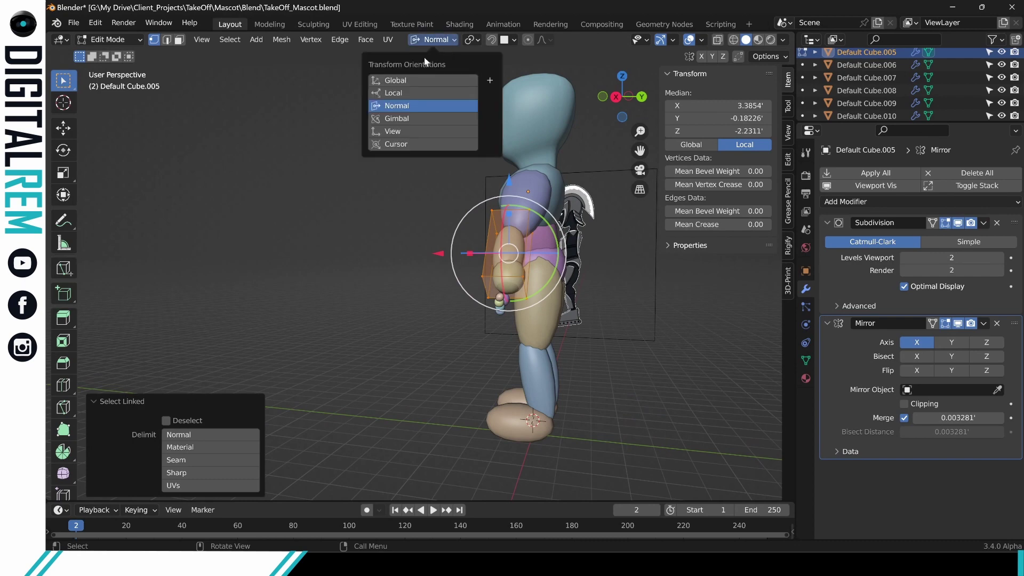
left_click(394, 93)
middle_click_drag(571, 229, 716, 241)
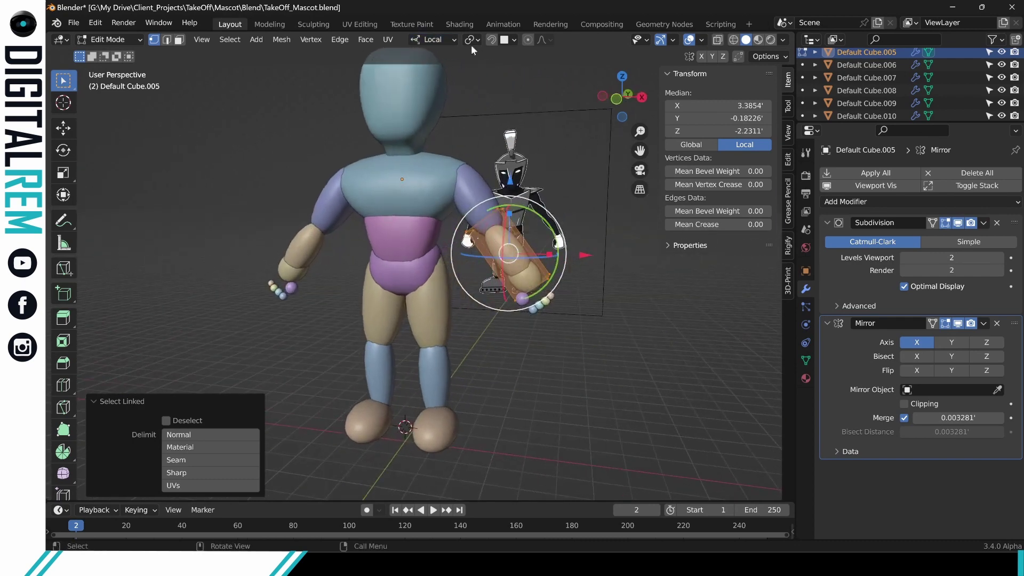
left_click(441, 39)
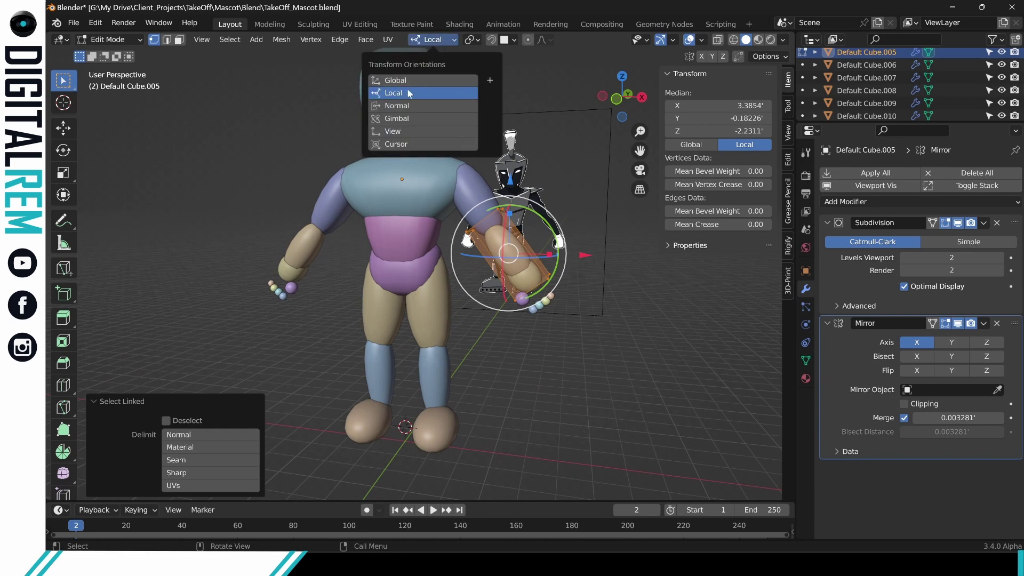
left_click(411, 106)
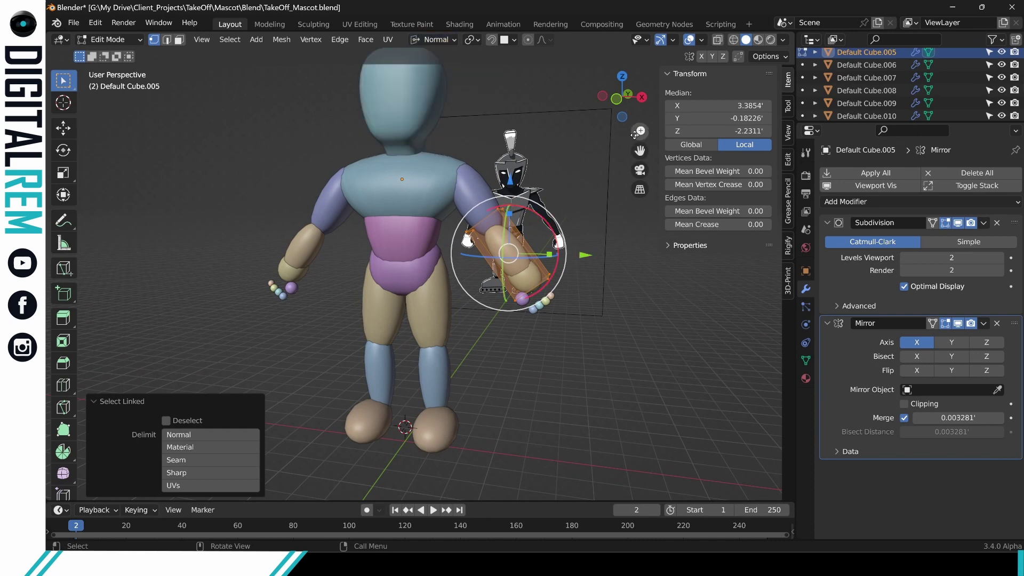
left_click(618, 102)
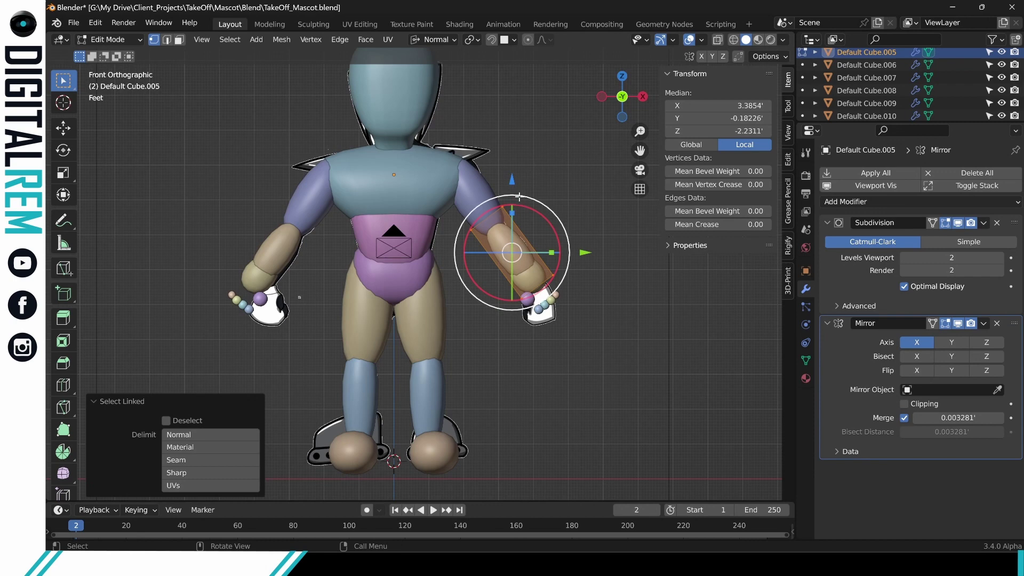
Move the forearm -0.17599 along X and 0.24199 along Z, then return to Object Mode.
key("g")
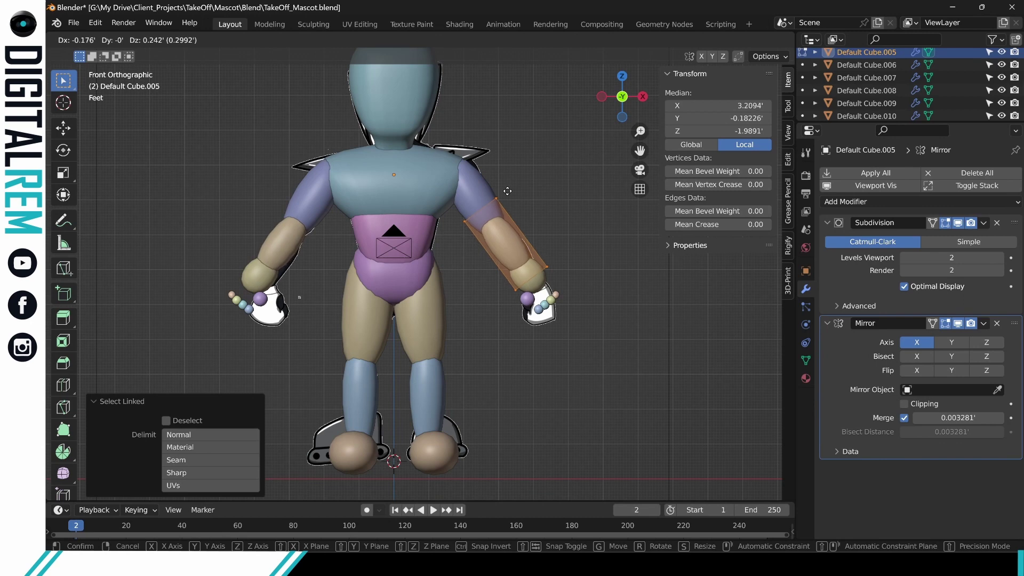
left_click(507, 191)
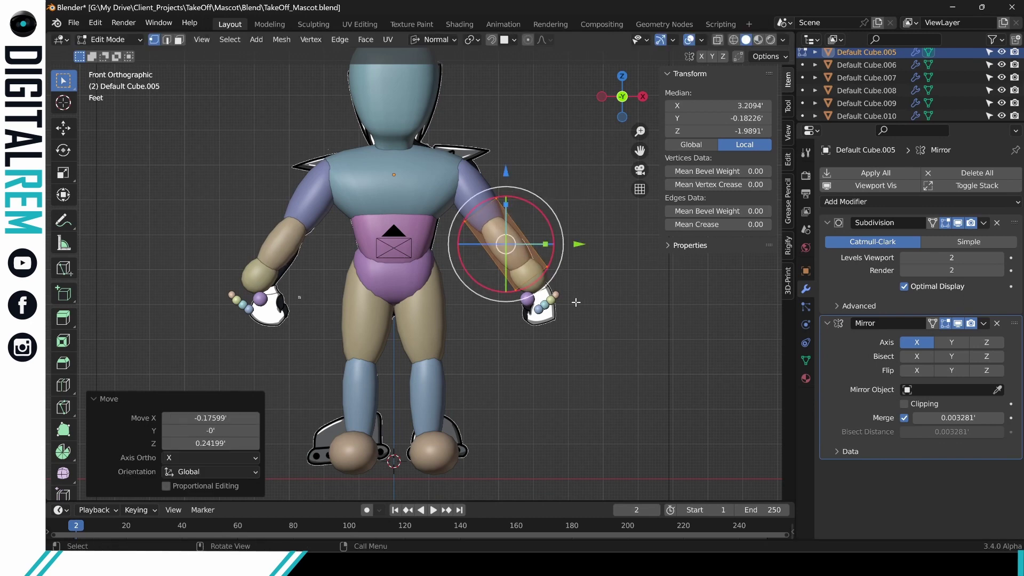
key("Tab")
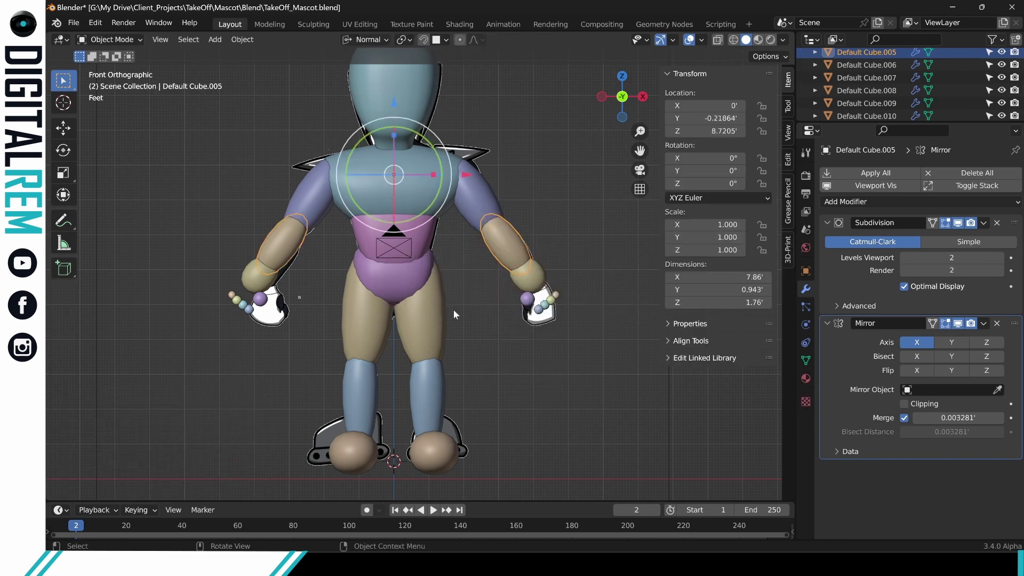
key("Tab")
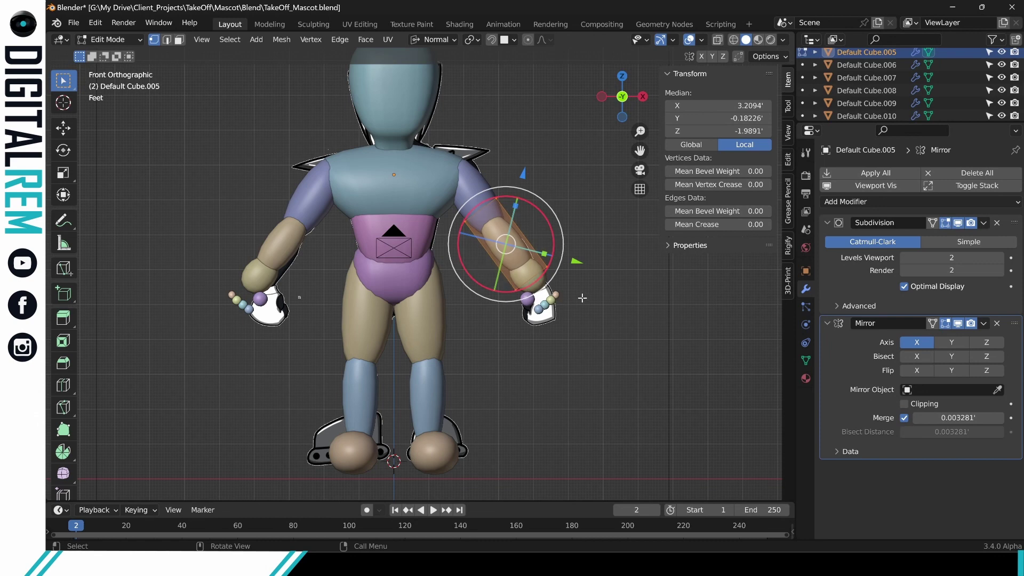
key("alt+a")
key("ctrl+Tab")
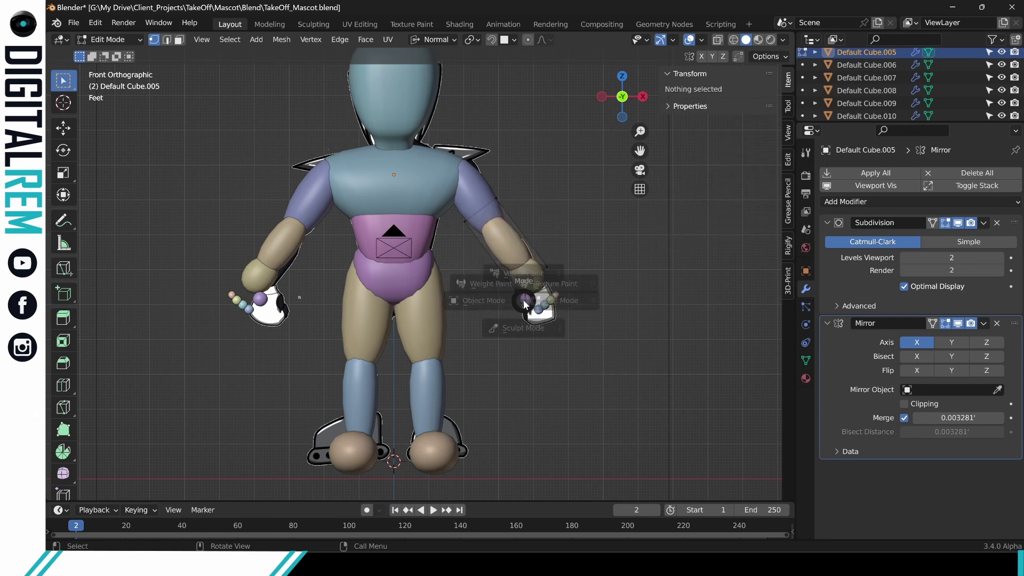
left_click(438, 297)
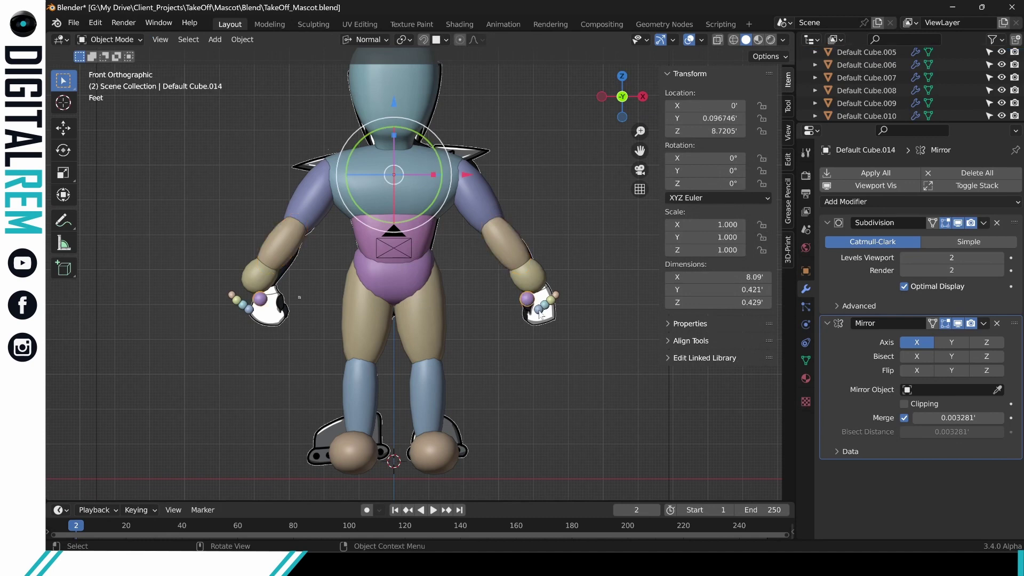
Edit Default Cube.010 with the hand, select the right hand's vertices, and trial moves (undone).
key("ctrl+Tab")
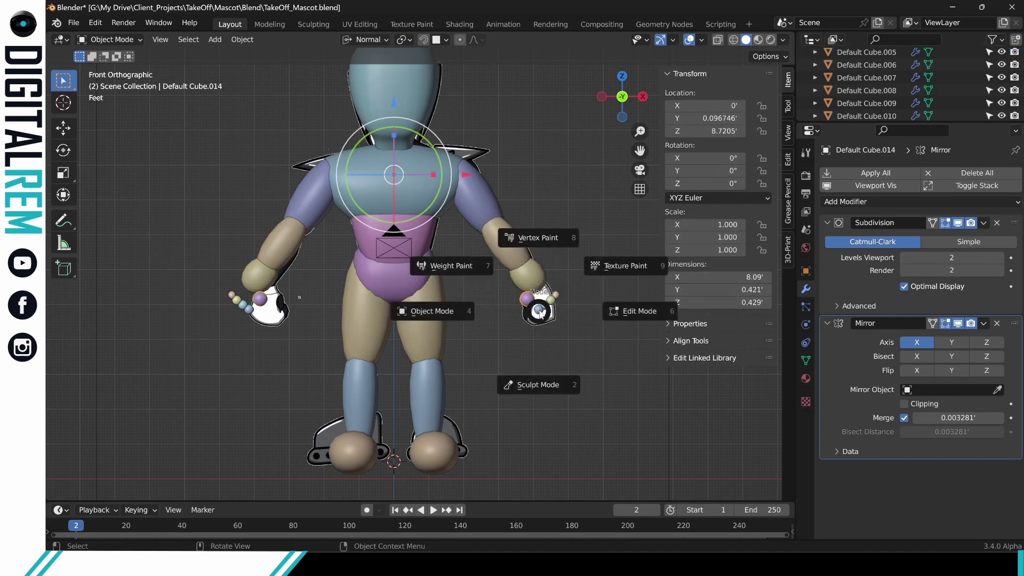
left_click(540, 314)
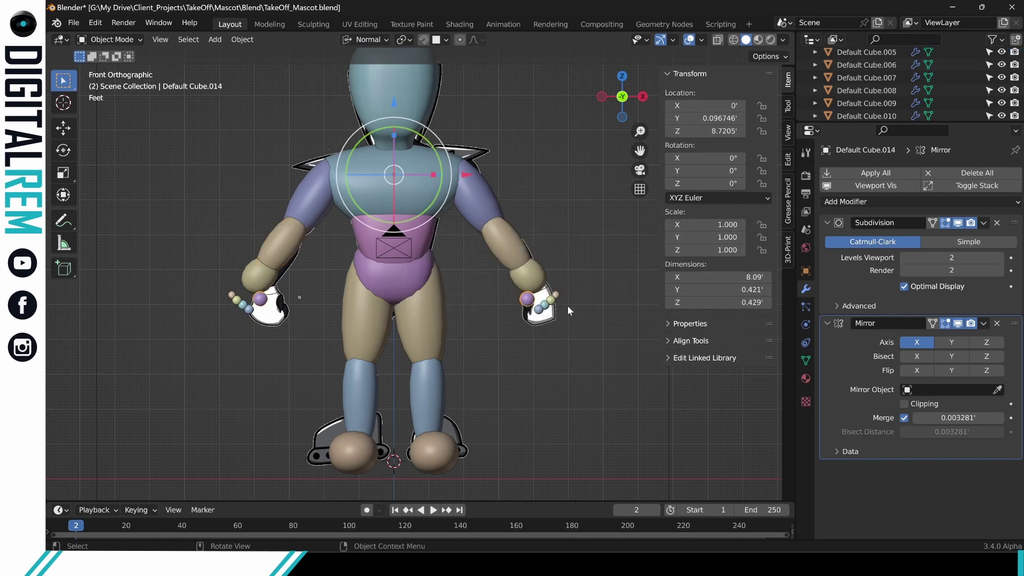
left_click(530, 314, "shift")
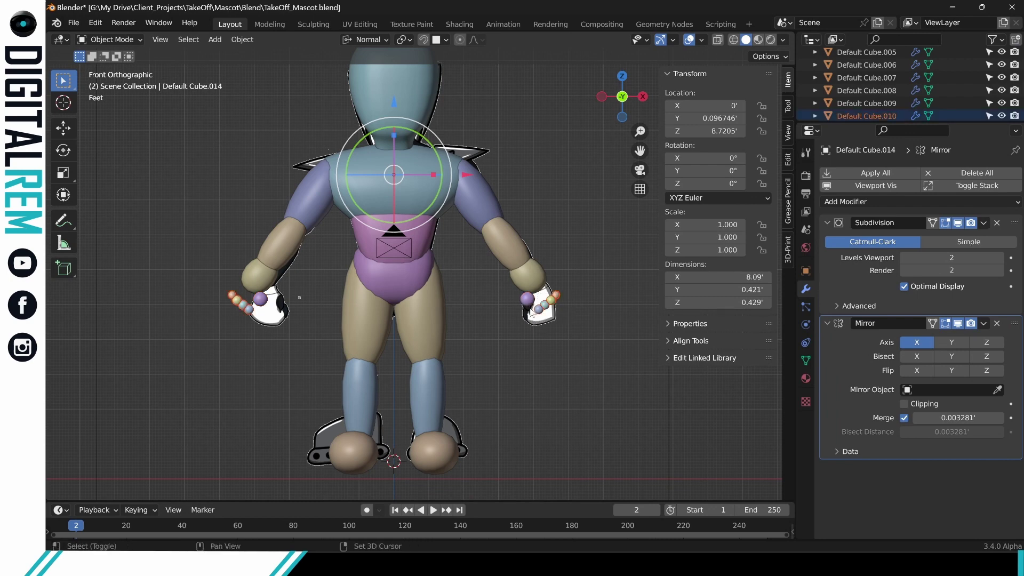
key("ctrl+Tab")
left_click(582, 306)
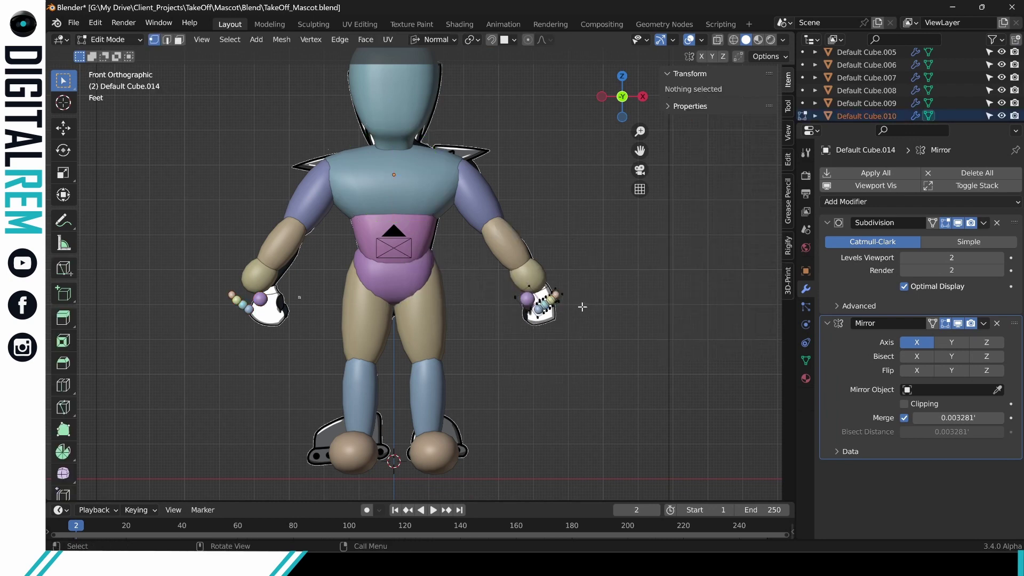
left_click_drag(510, 264, 584, 326)
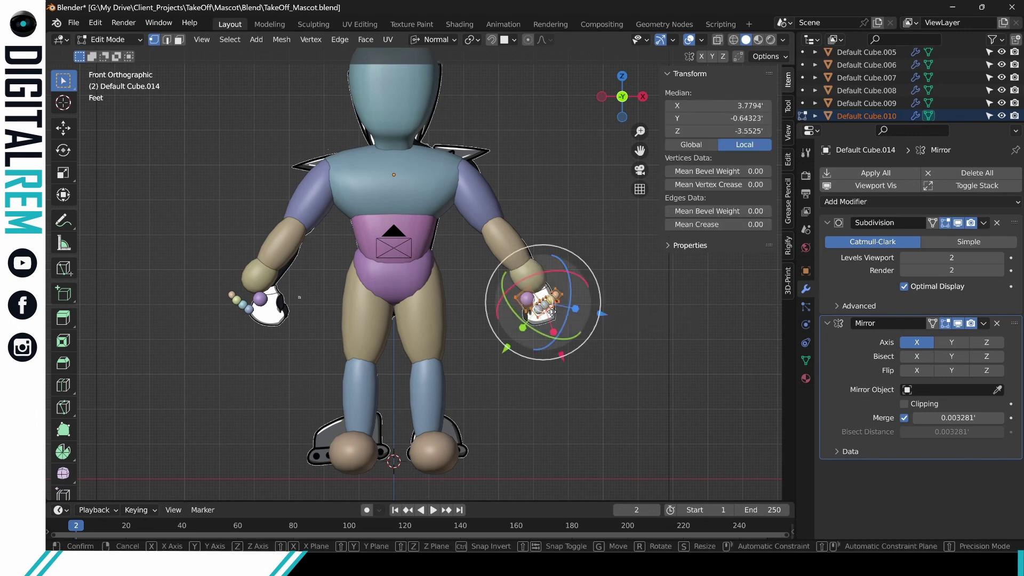
key("g")
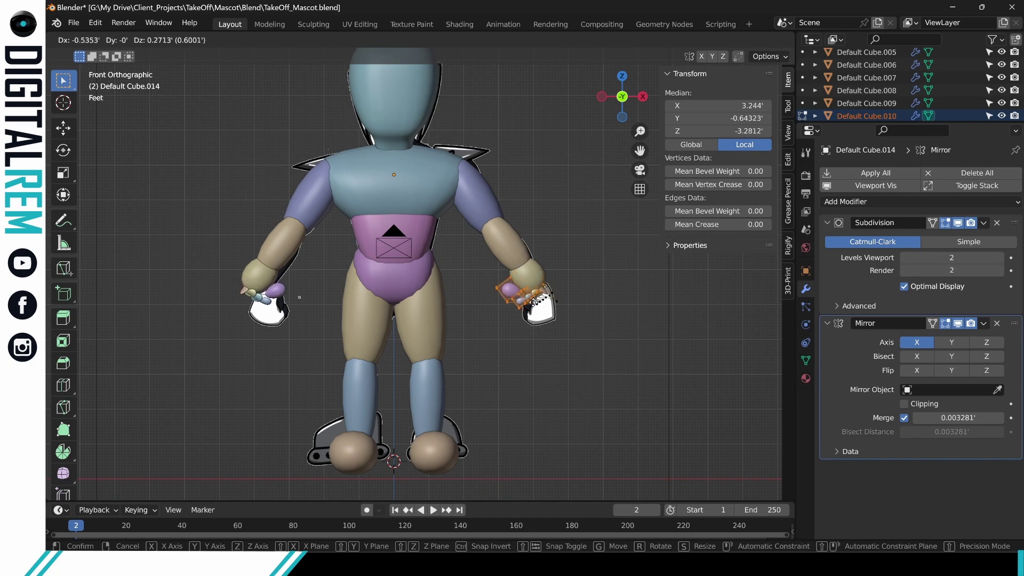
left_click(535, 302)
key("ctrl+z")
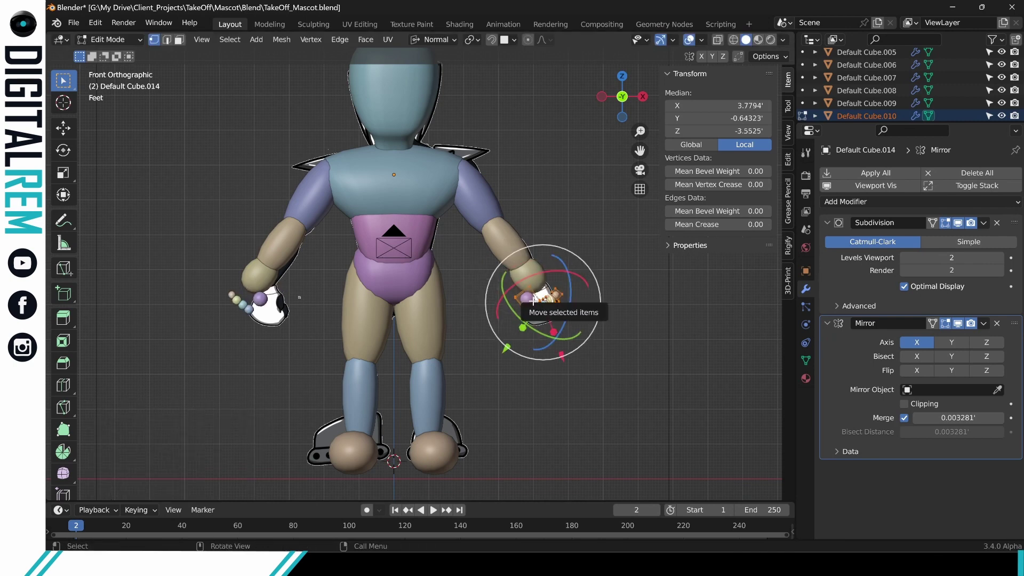
key("g")
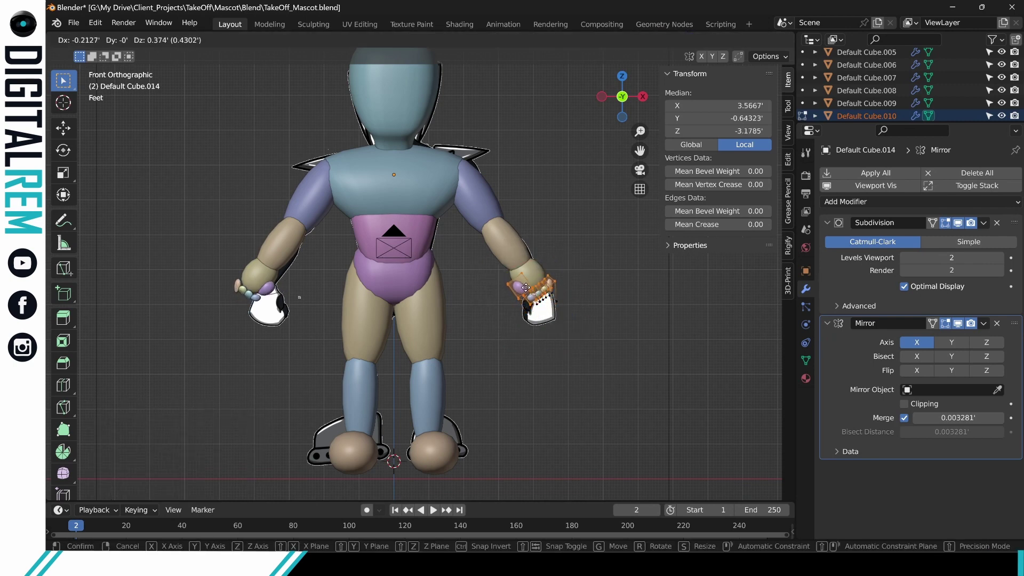
left_click(520, 286)
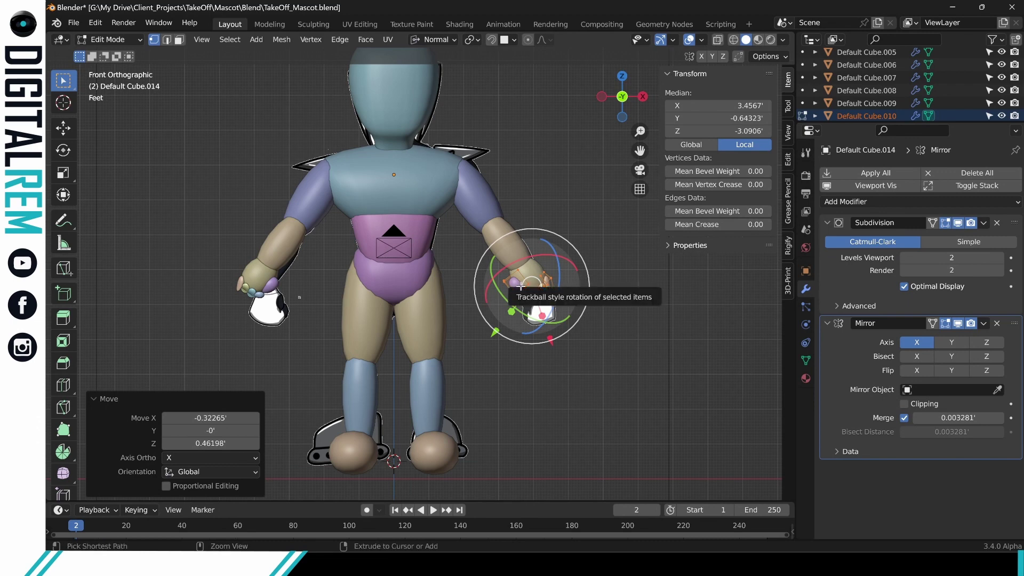
key("ctrl+z")
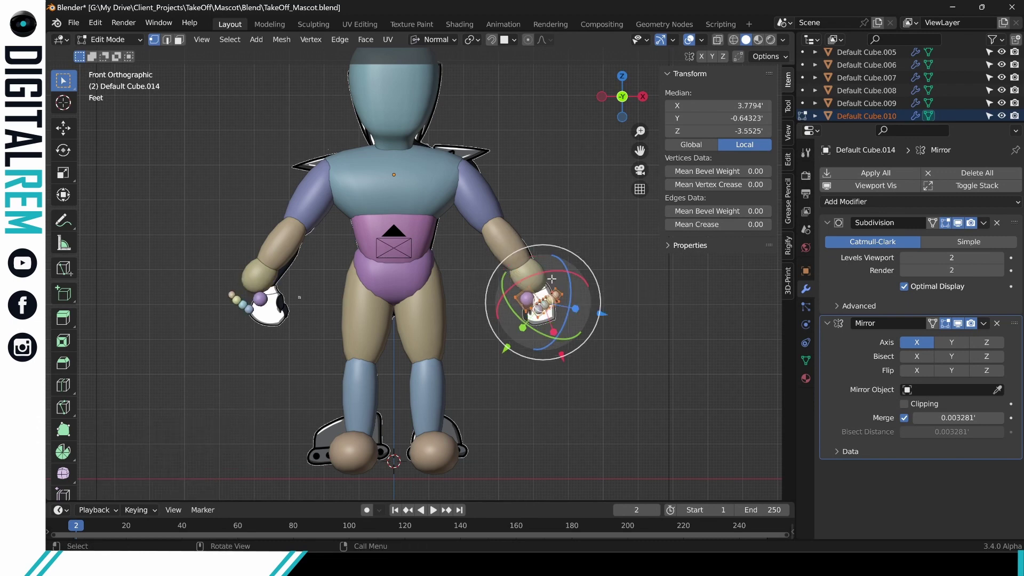
Rotate the finger vertices into a curl and move them about -0.27 X, 0.38 Z.
left_click(720, 40)
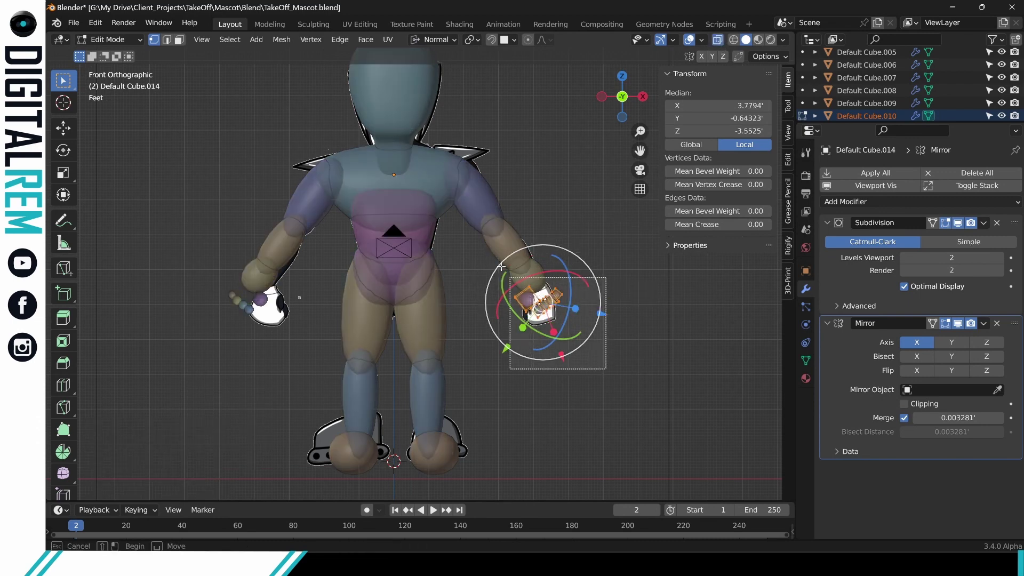
left_click_drag(555, 320, 544, 304)
key("g")
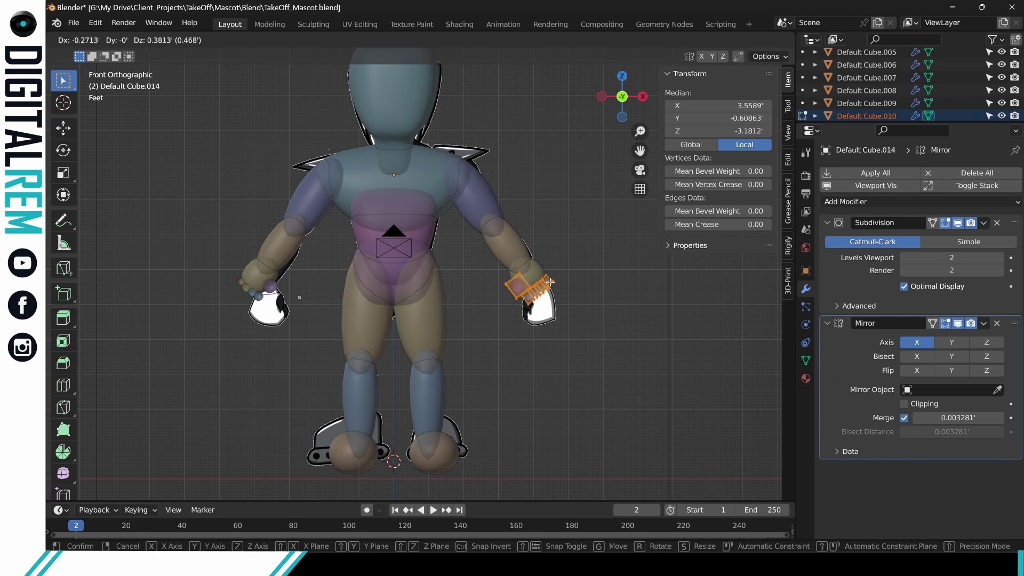
left_click(550, 281)
key("alt+a")
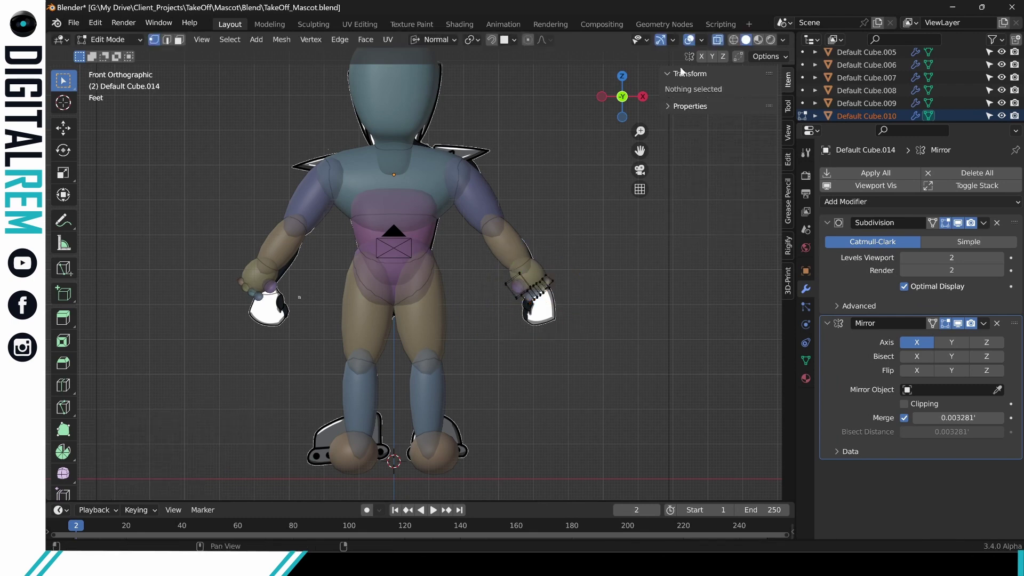
left_click(717, 40)
middle_click_drag(586, 231, 423, 247)
Select all the hand's vertices and push them slightly along their normal.
scroll(514, 286, "up", 3)
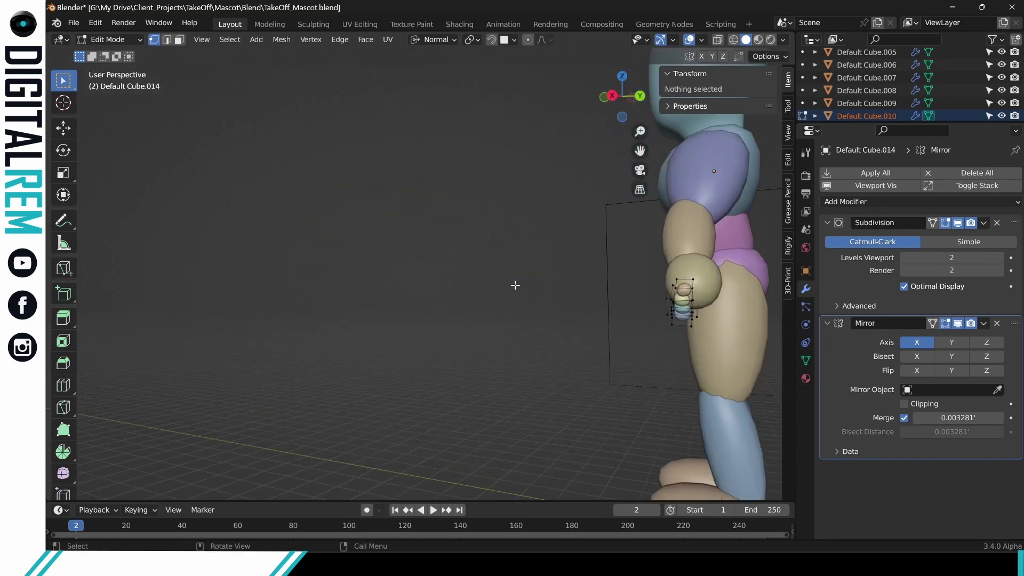
middle_click_drag(514, 286, 408, 269, "shift")
key("a")
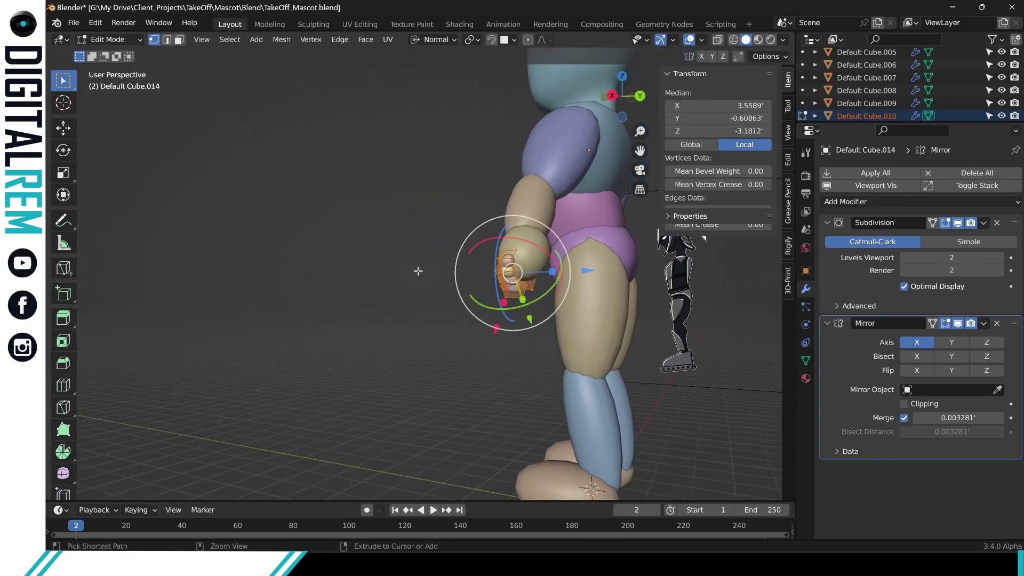
left_click_drag(588, 270, 593, 273)
middle_click_drag(593, 273, 616, 305)
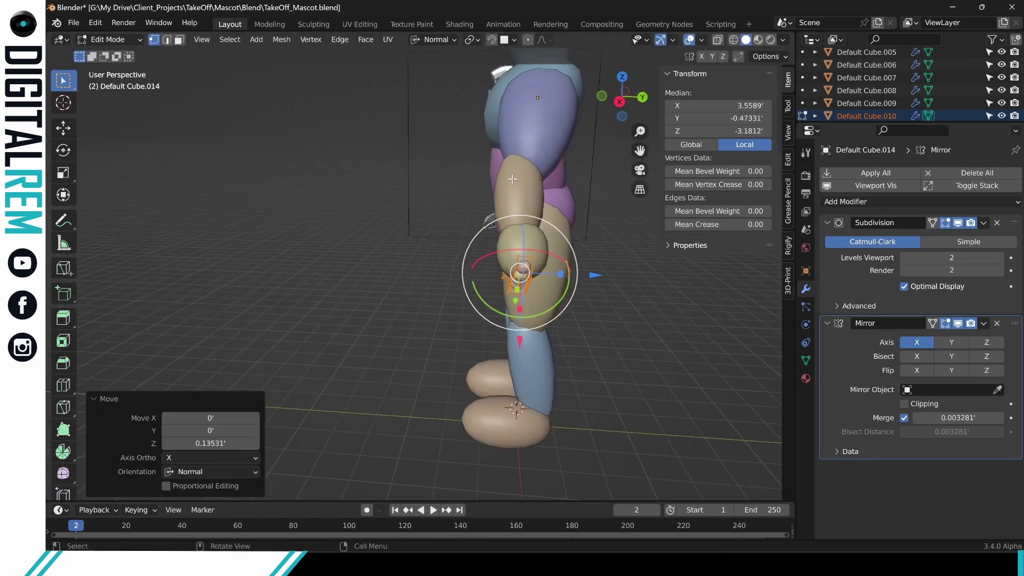
Move the linked arm part of Default Cube.005 -0.16252 along Normal X.
key("ctrl+Tab")
left_click(448, 193)
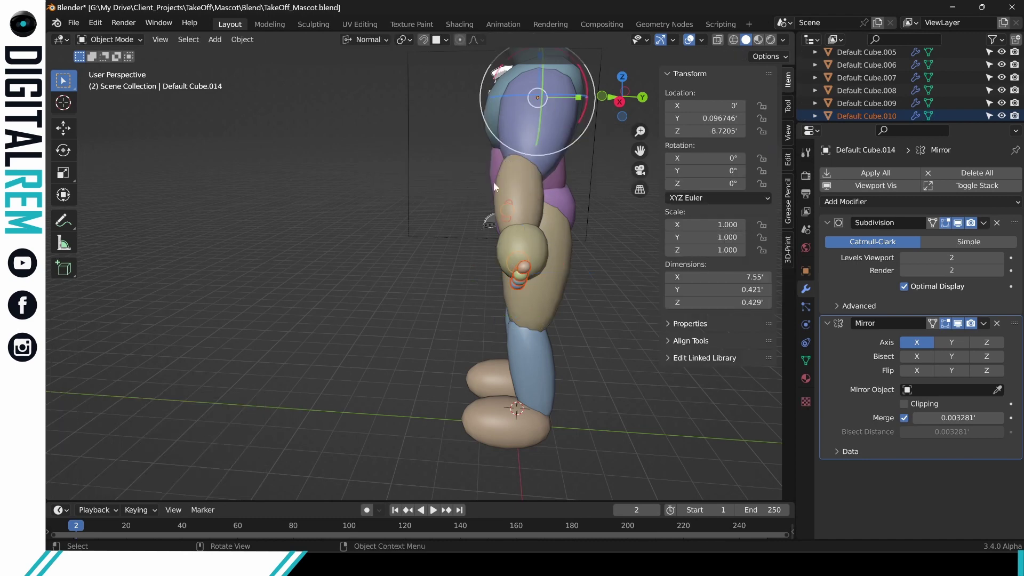
left_click(511, 181)
key("ctrl+Tab")
left_click(596, 187)
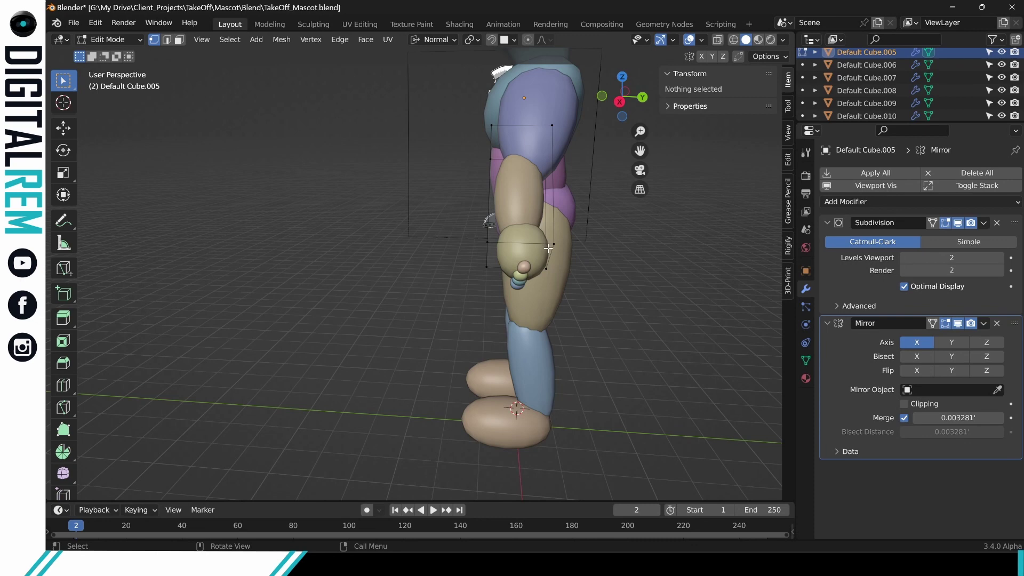
key("l")
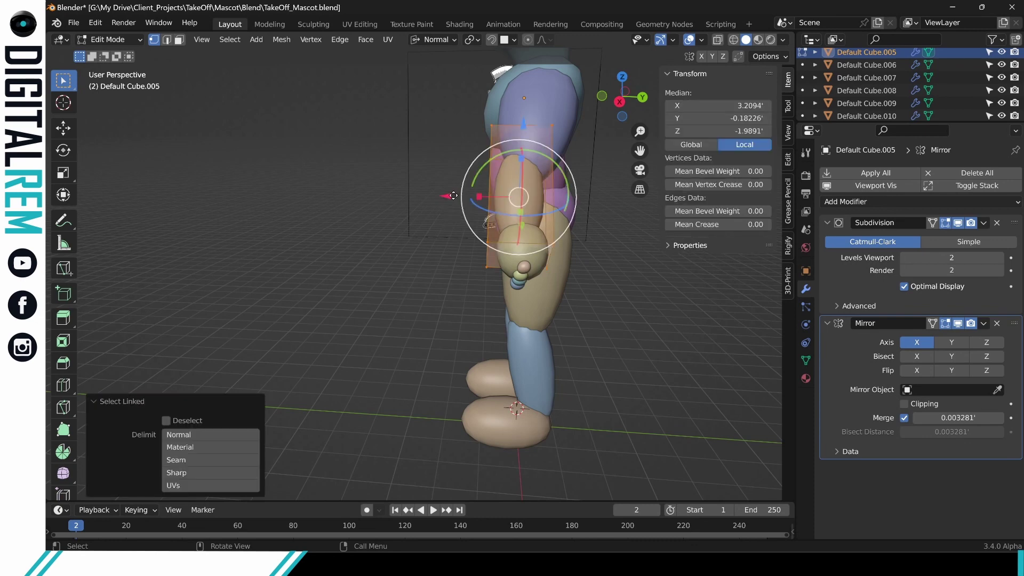
left_click_drag(453, 195, 462, 195)
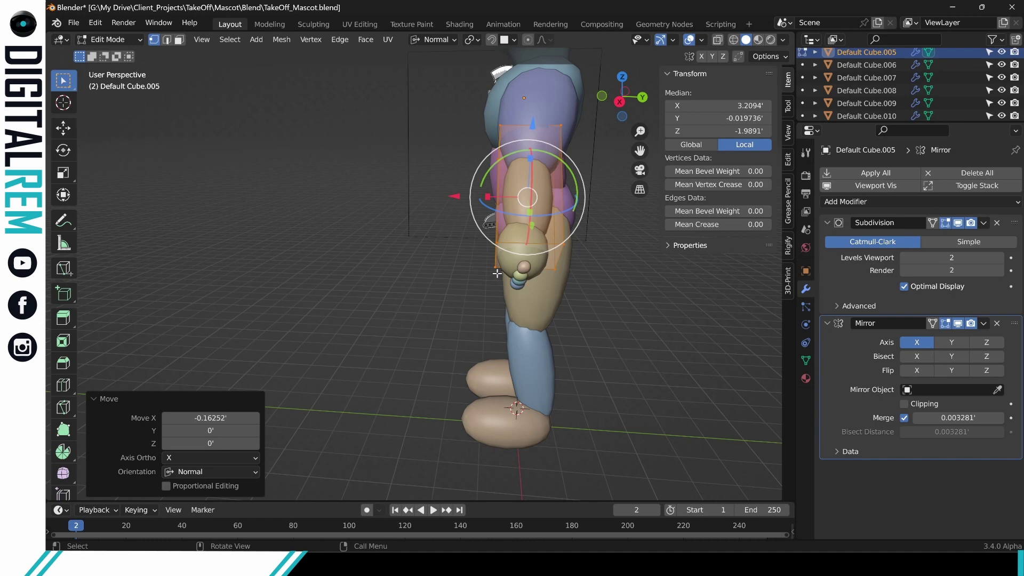
Move two arm vertices forward 0.12379 along Global Y.
left_click(557, 110)
middle_click_drag(557, 110, 471, 4)
left_click(581, 172, "shift")
left_click(436, 41)
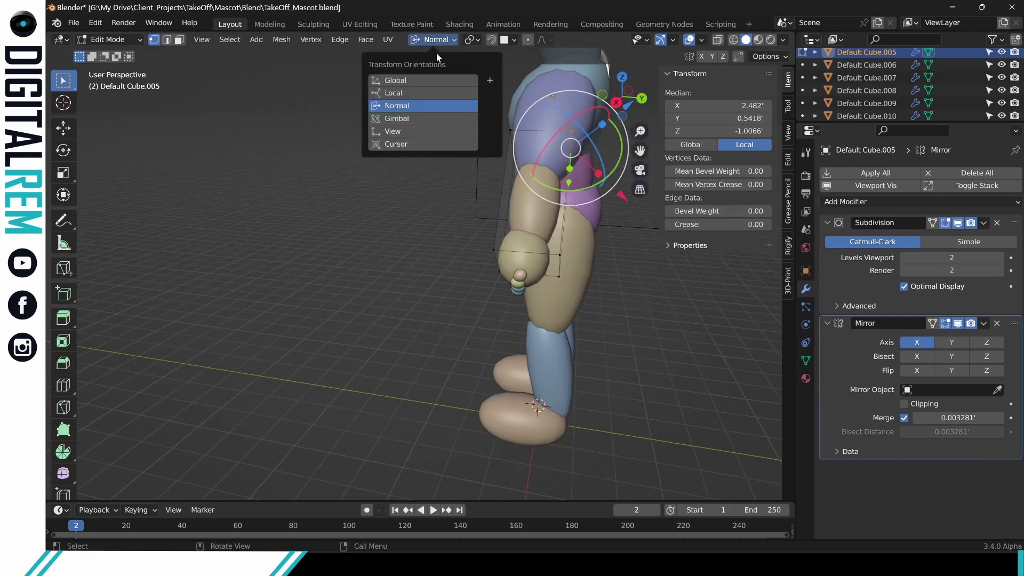
left_click(411, 80)
middle_click_drag(546, 140, 572, 198)
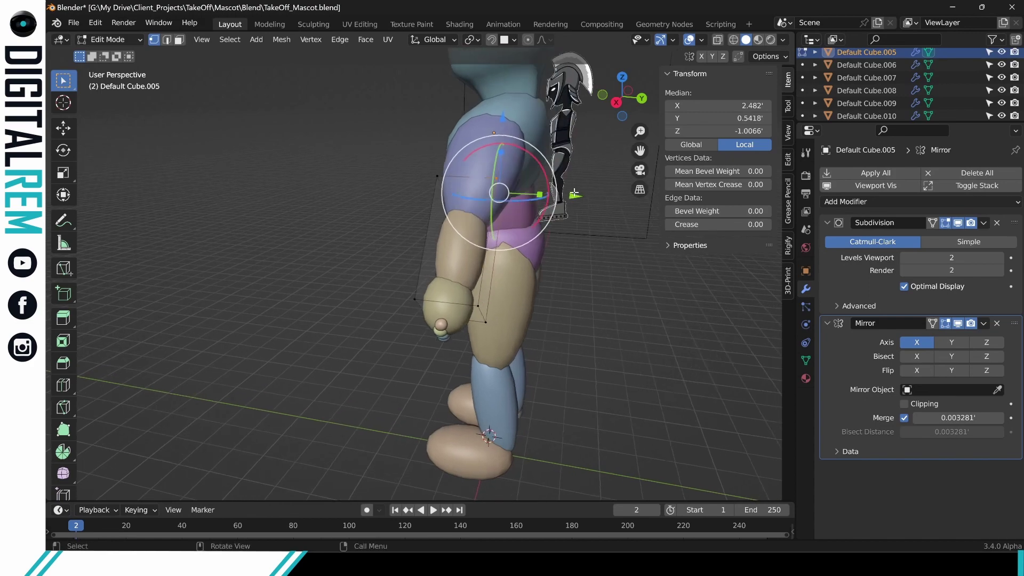
left_click_drag(572, 197, 581, 199)
middle_click_drag(581, 200, 661, 232)
Scale the selected hand vertices down to 0.483 and return to Object Mode.
left_click(577, 311)
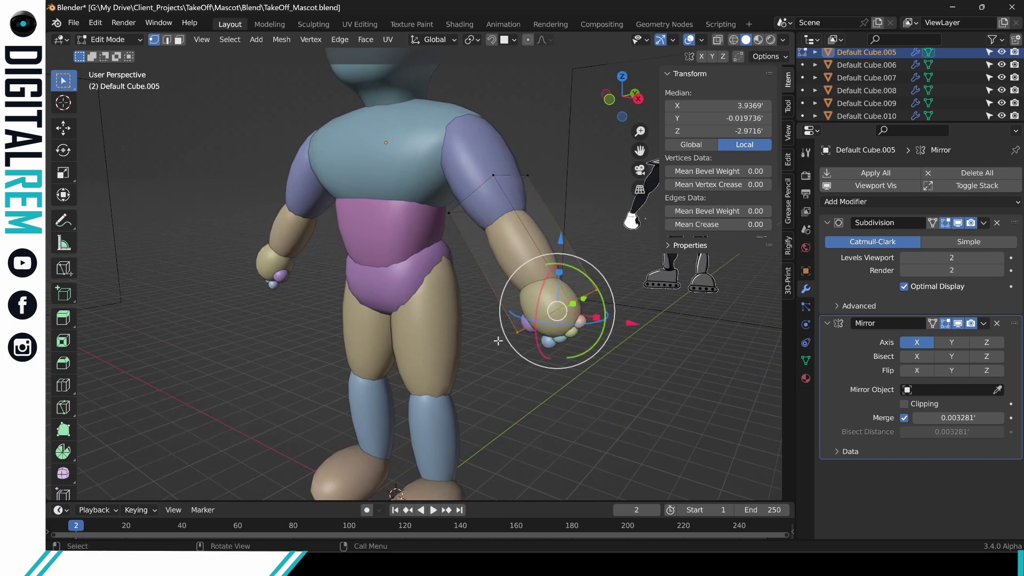
middle_click_drag(577, 310, 535, 297)
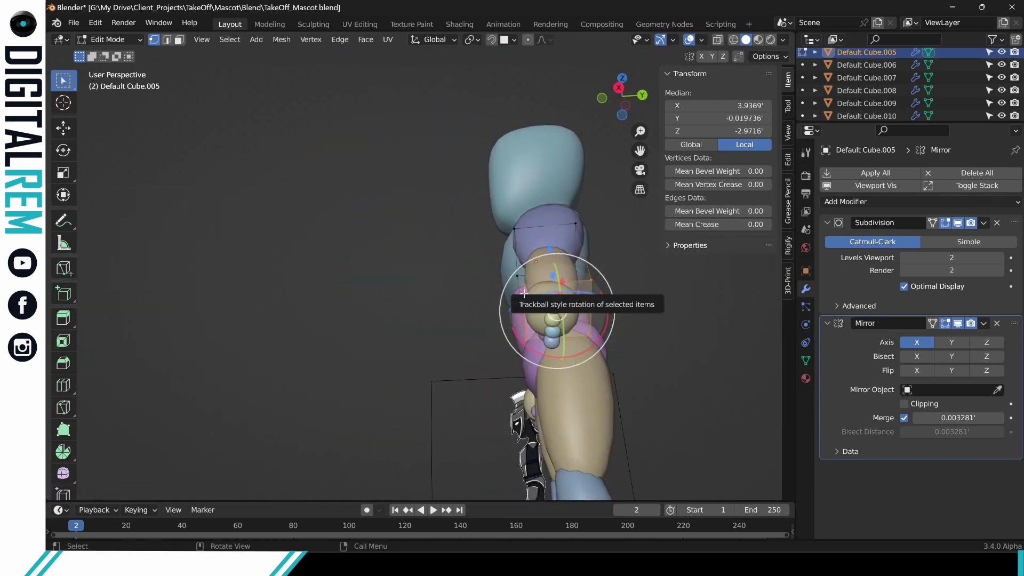
key("s")
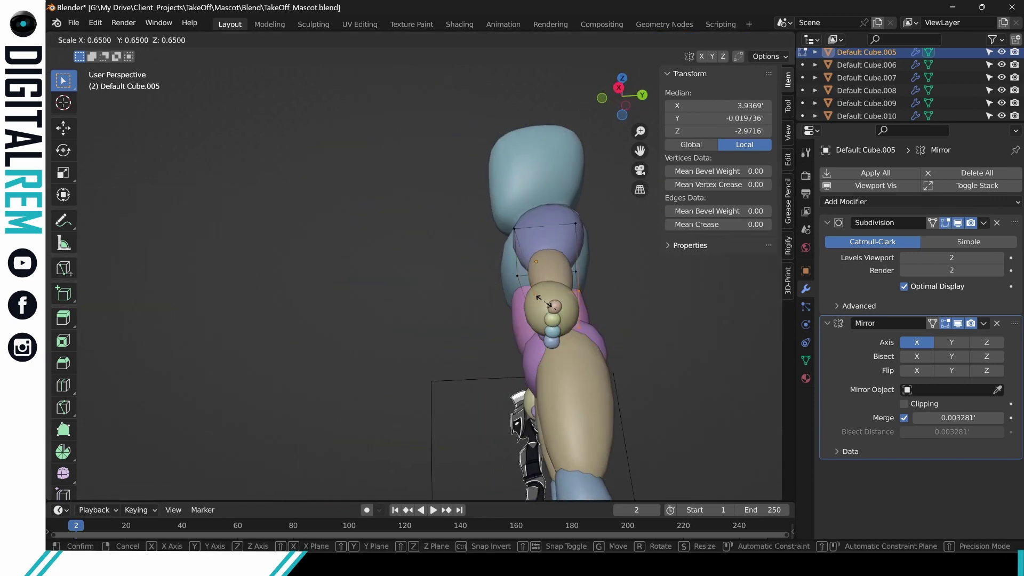
left_click(549, 305)
middle_click_drag(549, 305, 613, 341)
key("ctrl+Tab")
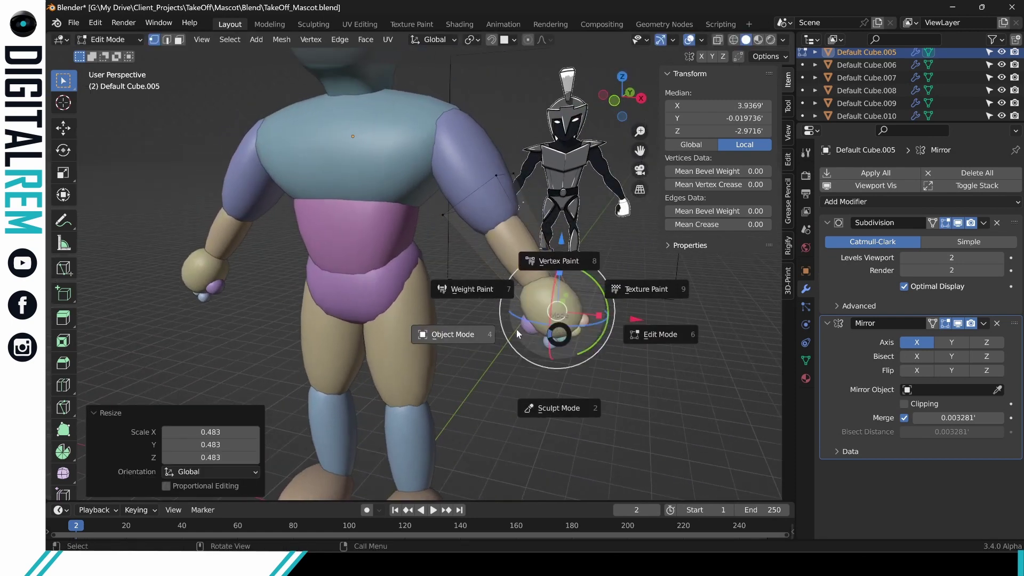
left_click(488, 320)
Edit Default Cube.006, box-select its hand vertices in X-ray, and scale them to 0.734.
left_click(544, 318)
key("Tab")
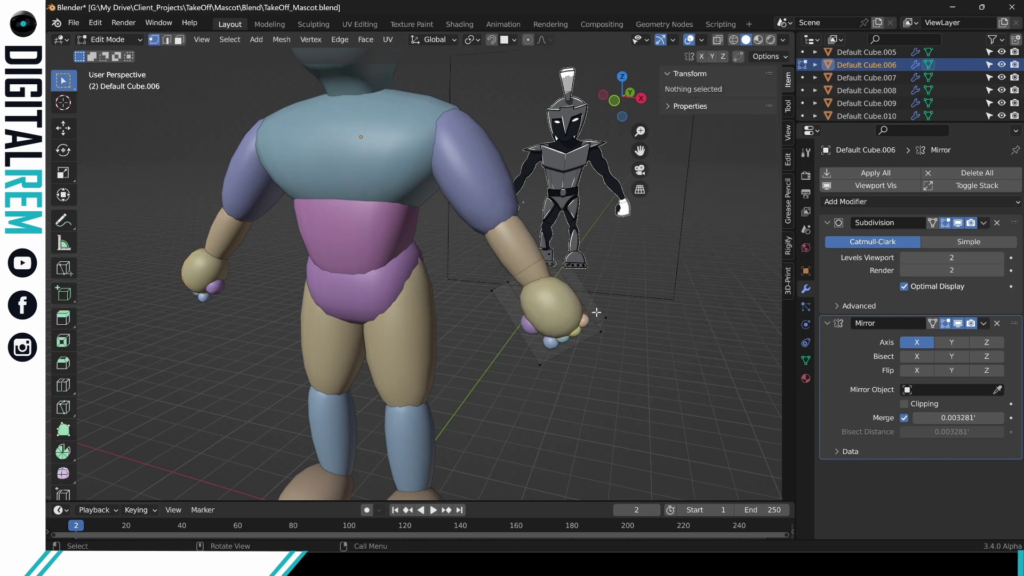
scroll(566, 302, "up", 2)
key("b")
left_click_drag(463, 223, 572, 292)
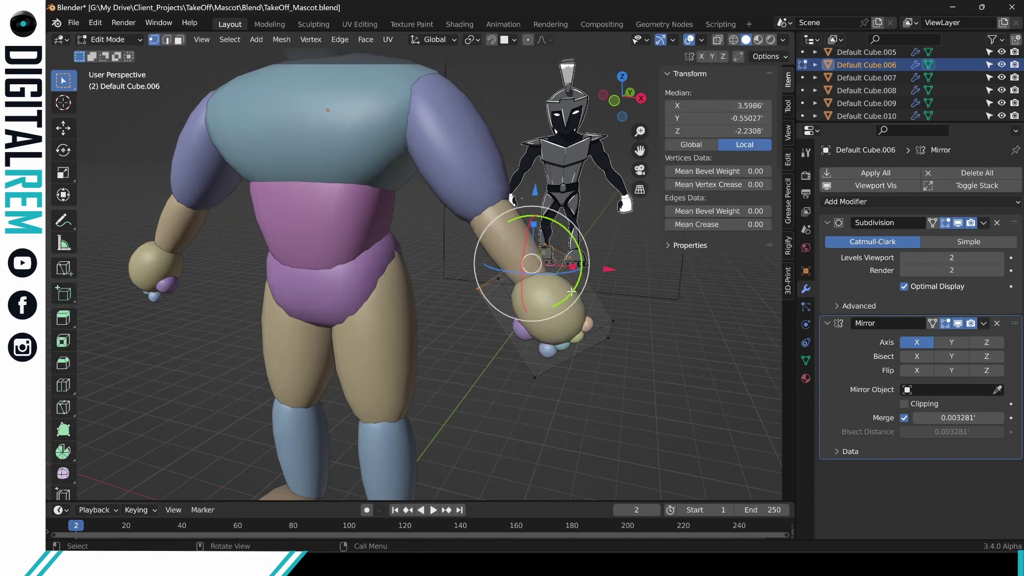
left_click(497, 283, "shift")
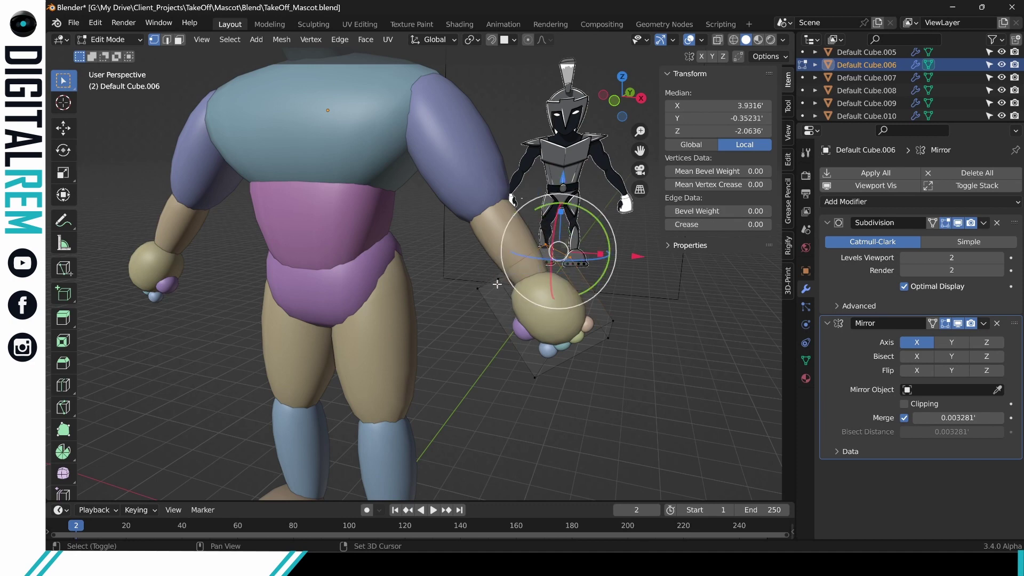
left_click(717, 41)
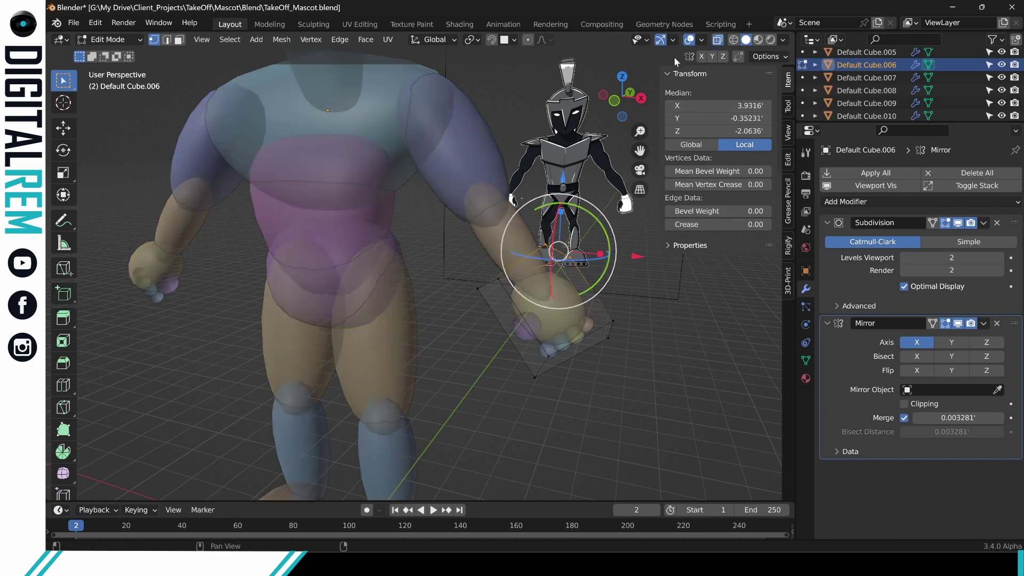
left_click_drag(468, 220, 609, 289)
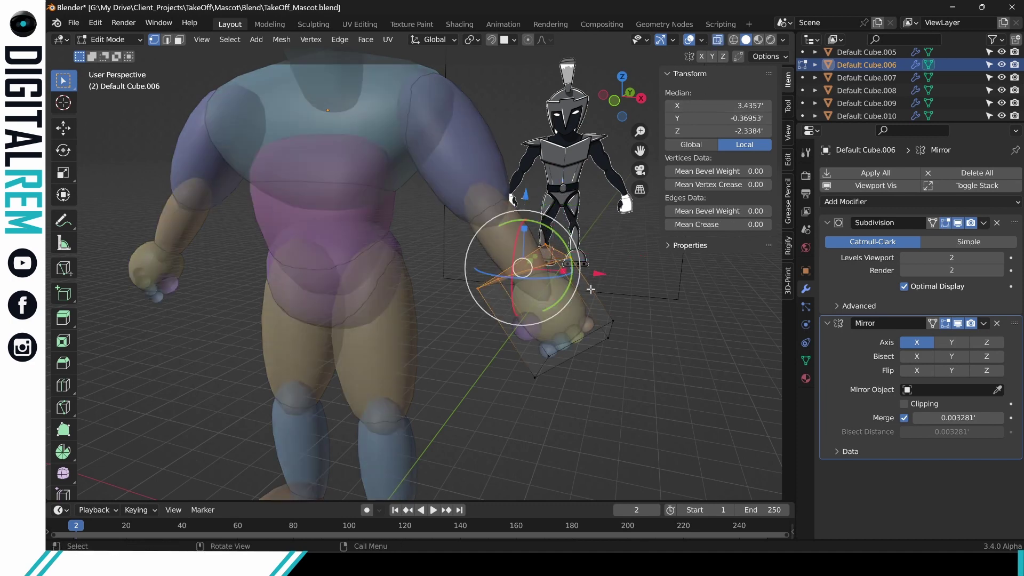
key("s")
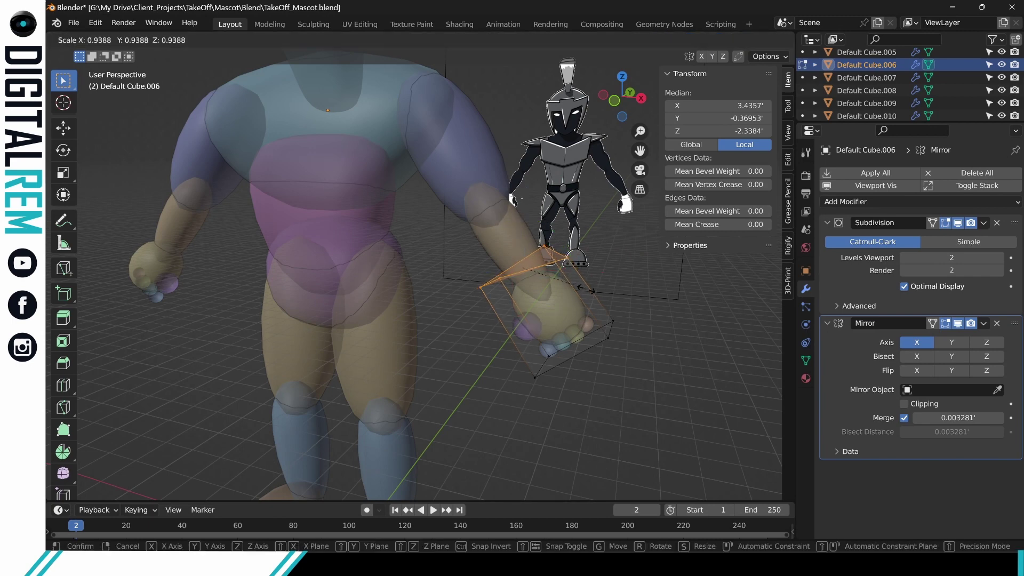
left_click(570, 291)
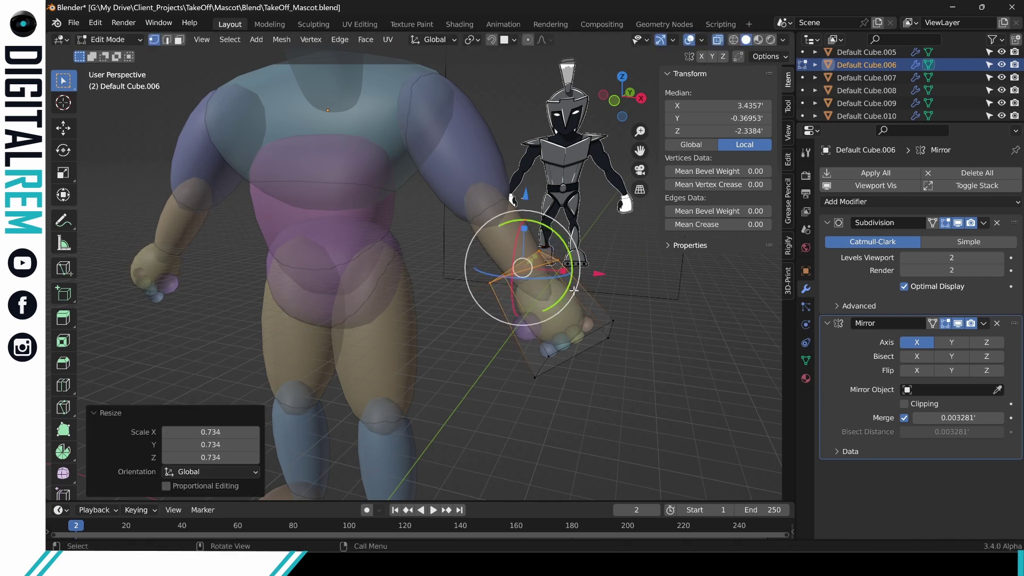
Move the hand vertices 0.20068 along Y, then -0.12969 back along Y.
middle_click_drag(571, 291, 716, 225)
scroll(716, 225, "up", 3)
scroll(586, 277, "down", 5)
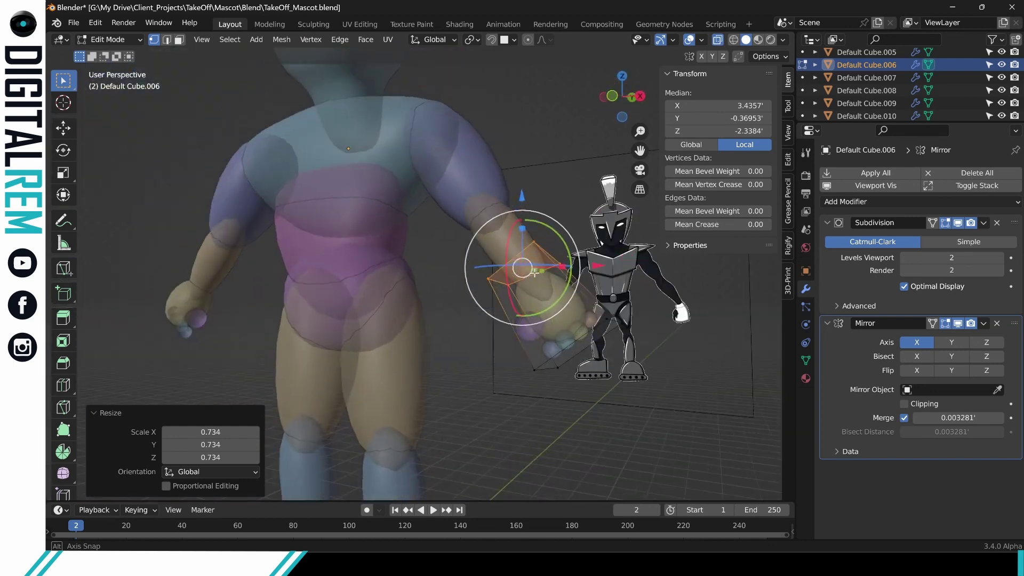
middle_click_drag(586, 277, 457, 278)
left_click_drag(439, 170, 501, 398)
left_click_drag(543, 306, 566, 308)
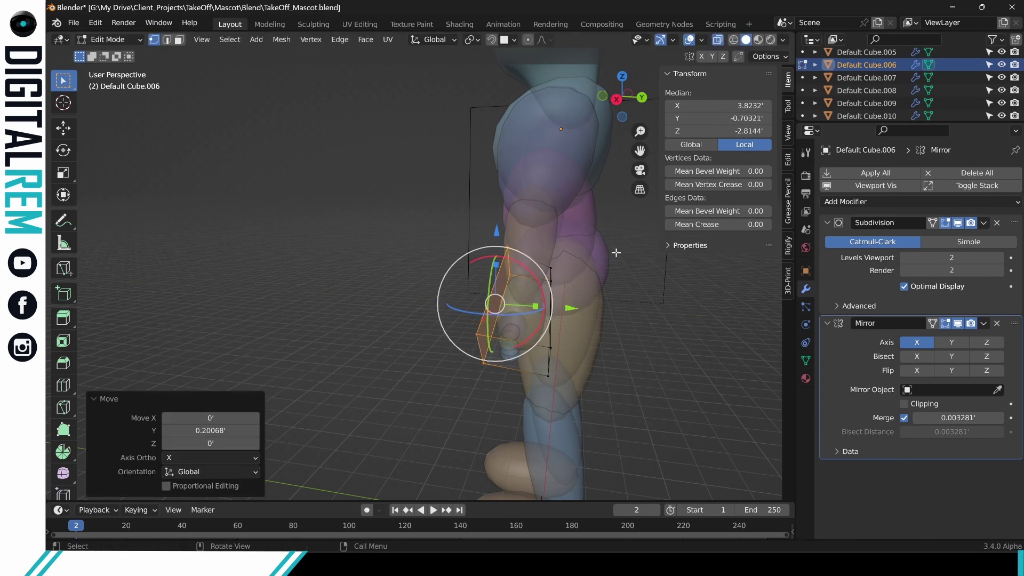
key("g")
left_click(566, 351)
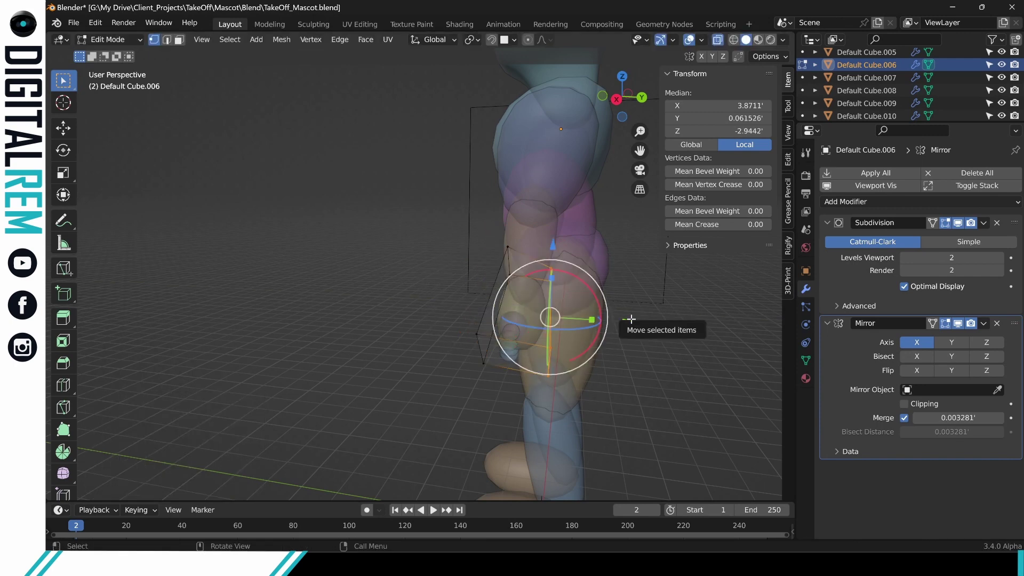
left_click_drag(631, 319, 618, 318)
Return to Object Mode, clear the selection and view the front with the reference character.
key("ctrl+Tab")
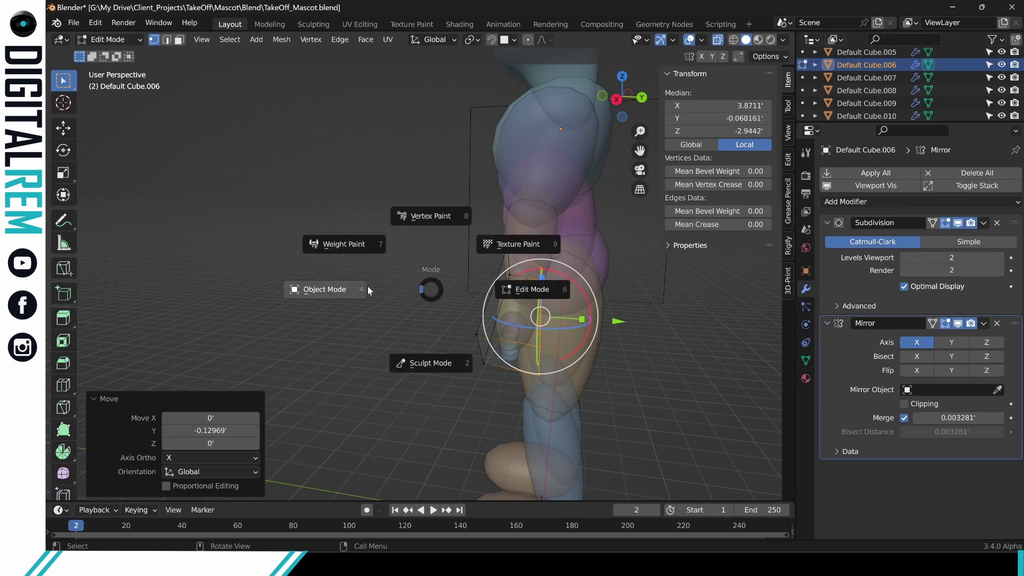
left_click(367, 287)
left_click(363, 284)
middle_click_drag(363, 285, 500, 286)
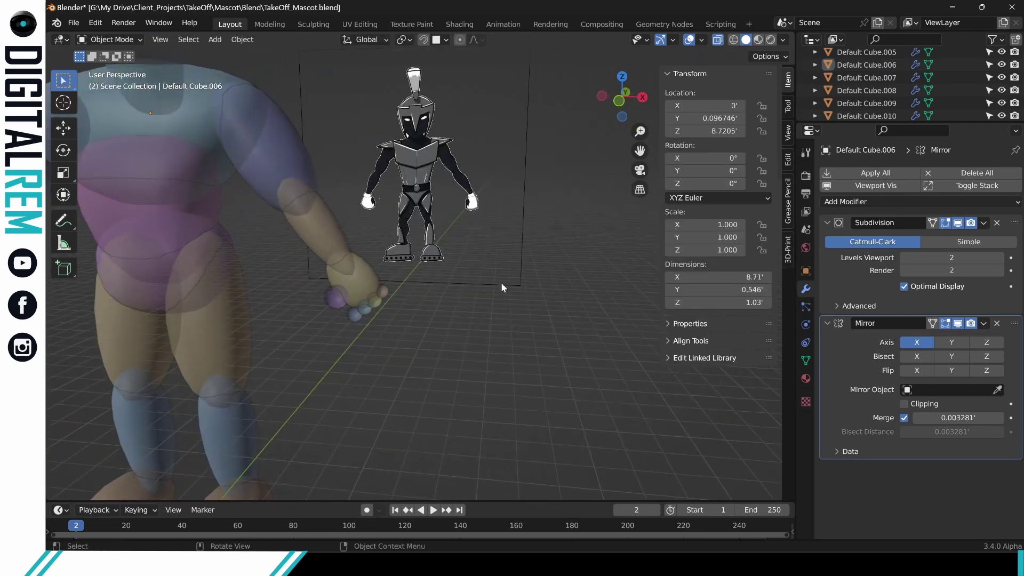
scroll(500, 283, "down", 5)
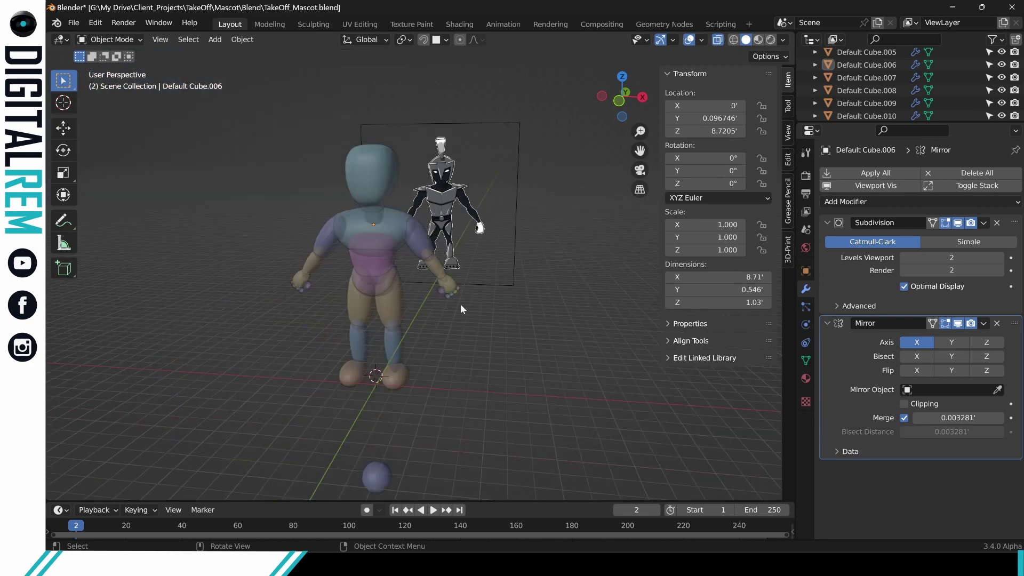
mouse_move(459, 304)
middle_mouse_down()
mouse_move(492, 296)
mouse_move(471, 303)
middle_mouse_up()
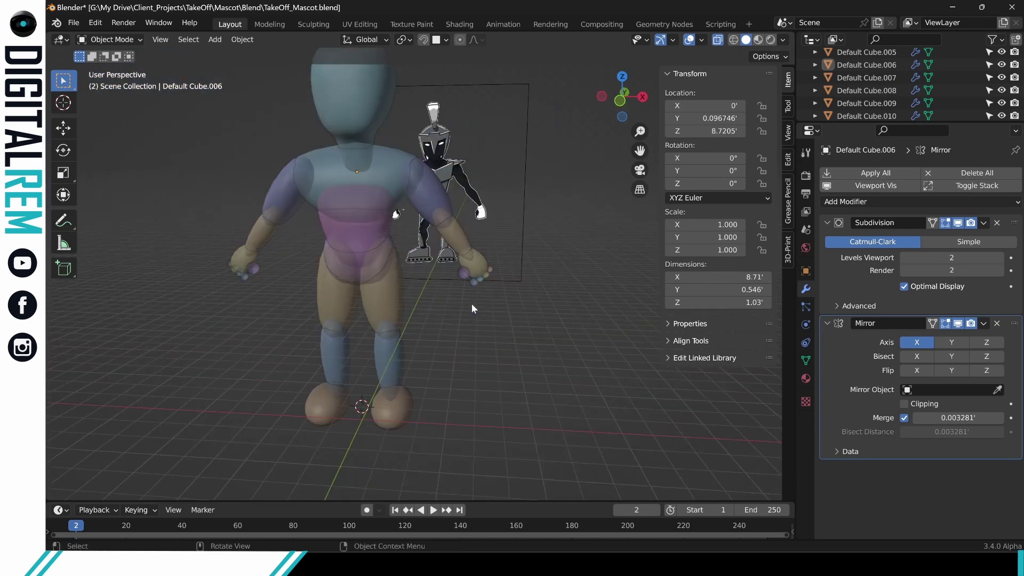
key("ctrl+Tab")
scroll(446, 302, "up", 3)
middle_click_drag(446, 302, 451, 328)
Select the hand and its four finger balls, enter Edit Mode and box-select all vertices.
scroll(453, 326, "down", 5)
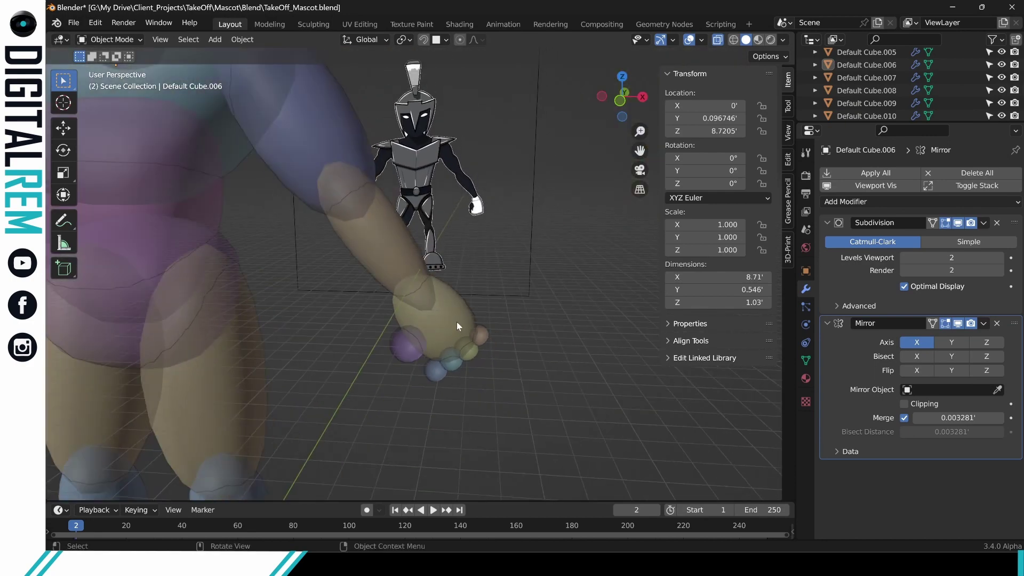
left_click(417, 350)
left_click(417, 350, "shift")
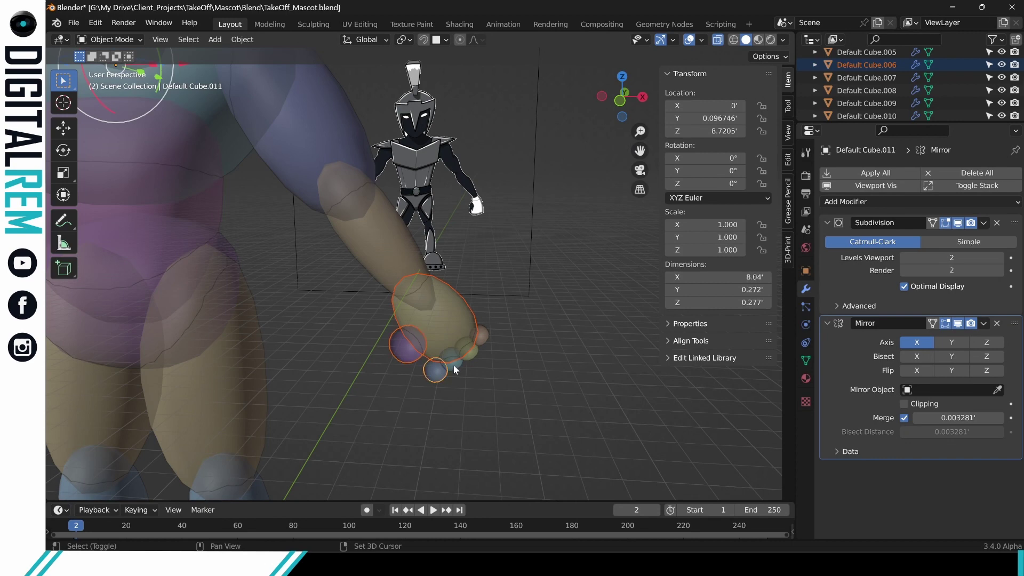
left_click(452, 363, "shift")
left_click(468, 350, "shift")
left_click(481, 336, "shift")
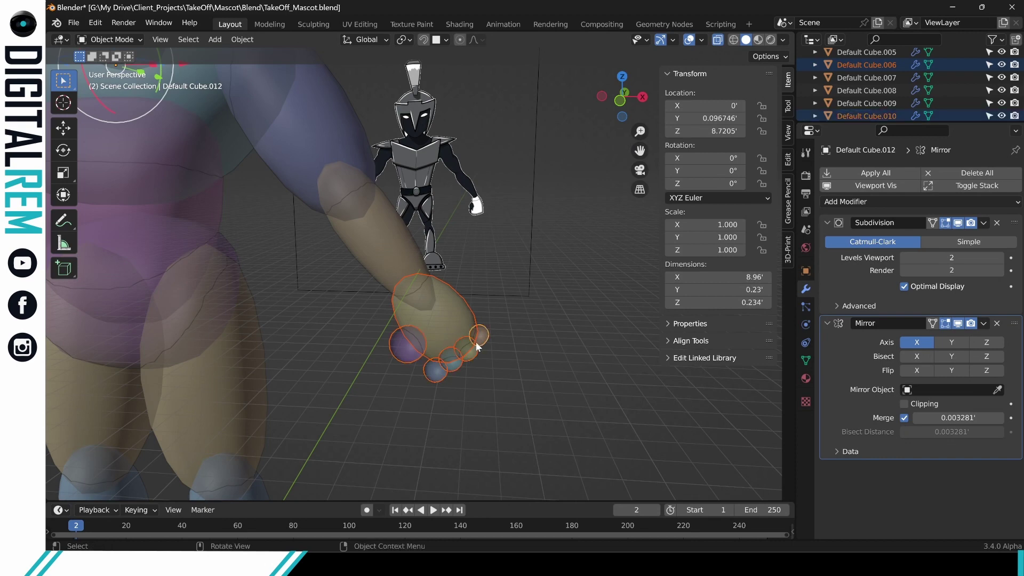
key("ctrl+Tab")
left_click(528, 326)
scroll(523, 334, "down", 3)
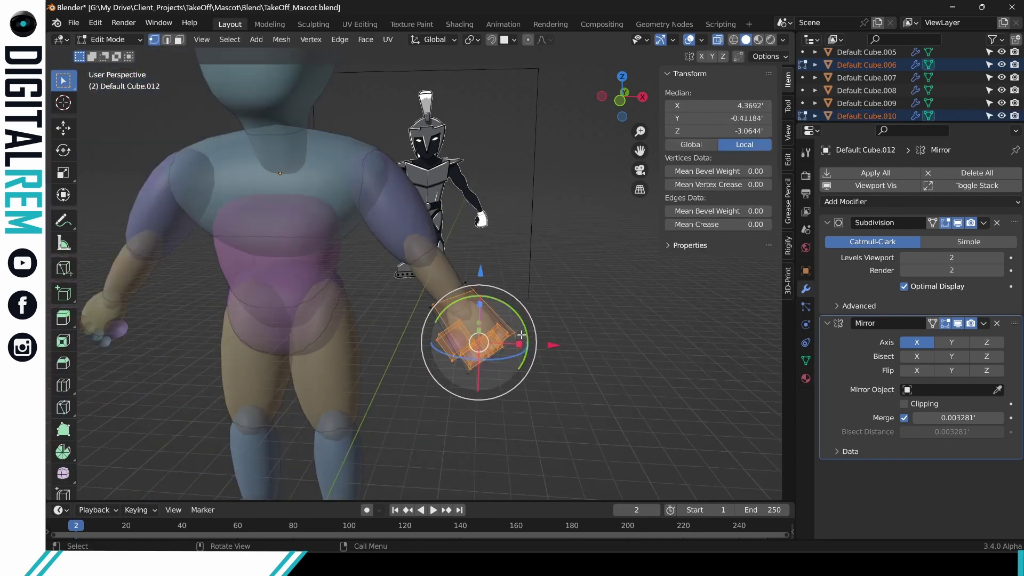
left_click_drag(410, 269, 541, 393)
Try Normal and Local transform orientations, settle on Global, then deselect all.
middle_click_drag(520, 350, 485, 171)
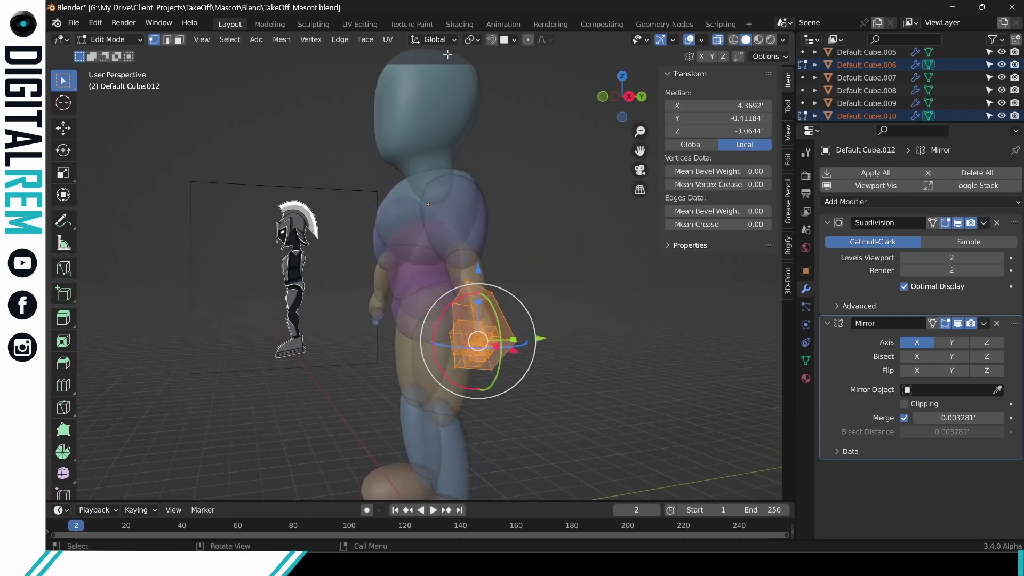
left_click(435, 42)
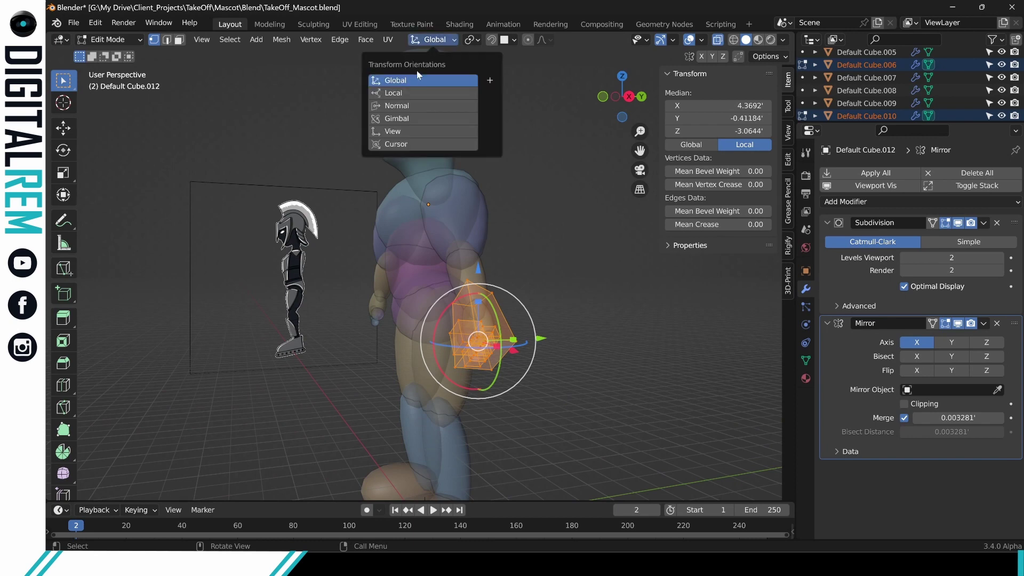
left_click(397, 106)
left_click(401, 94)
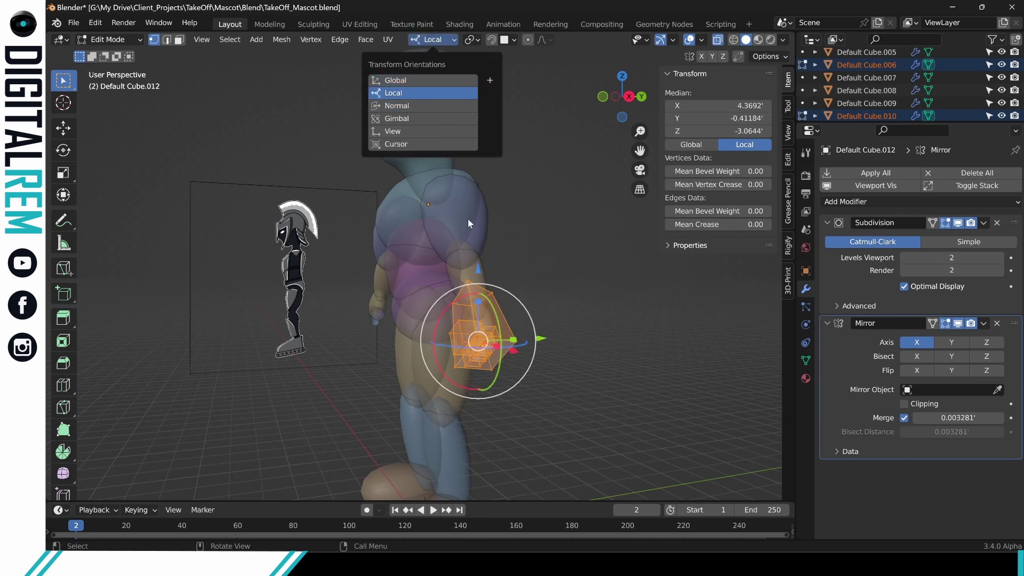
middle_click_drag(480, 234, 632, 327)
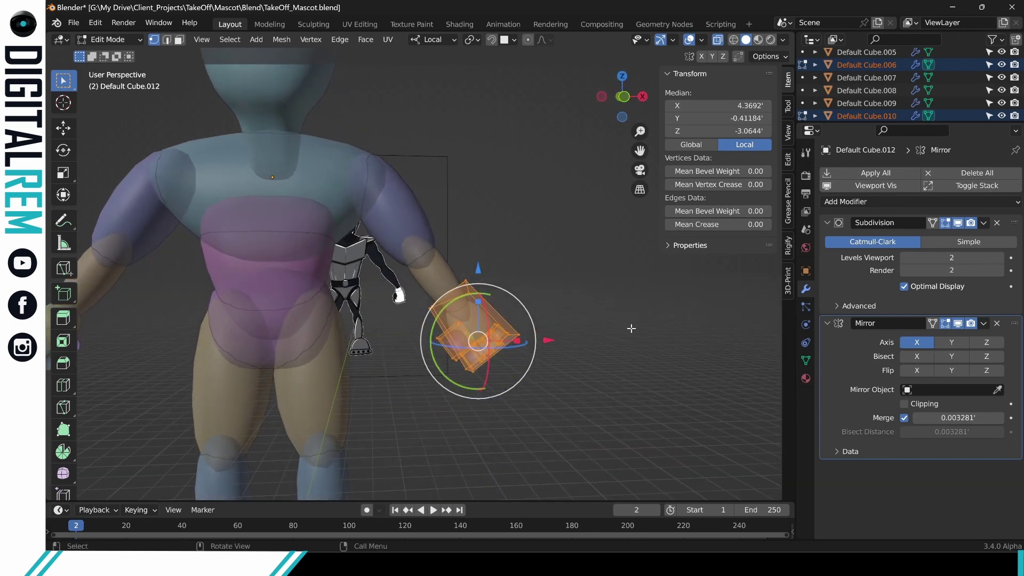
middle_click_drag(558, 307, 402, 307)
left_click(430, 40)
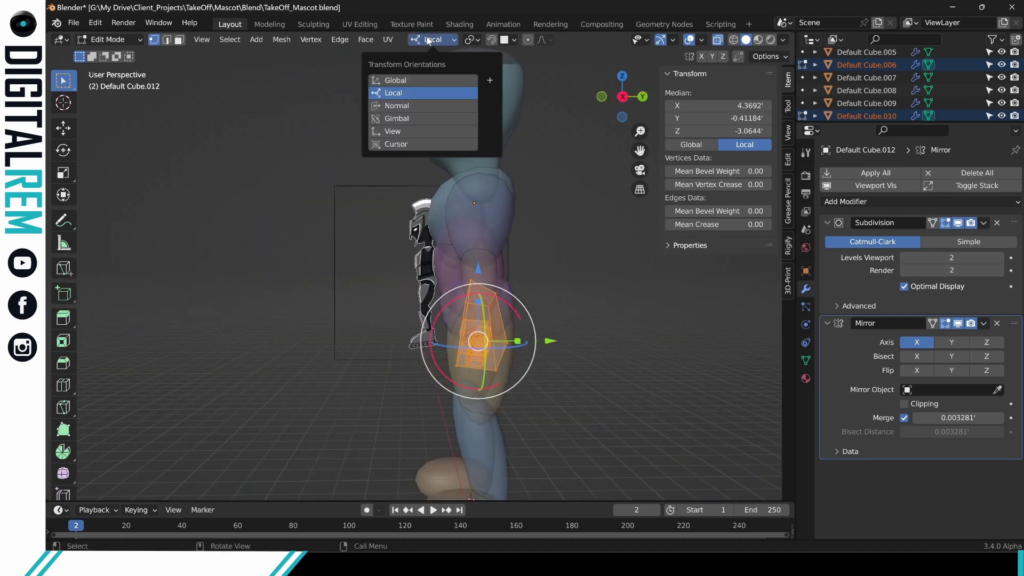
left_click(396, 80)
middle_click_drag(479, 302, 559, 317)
key("alt+a")
scroll(488, 331, "up", 5)
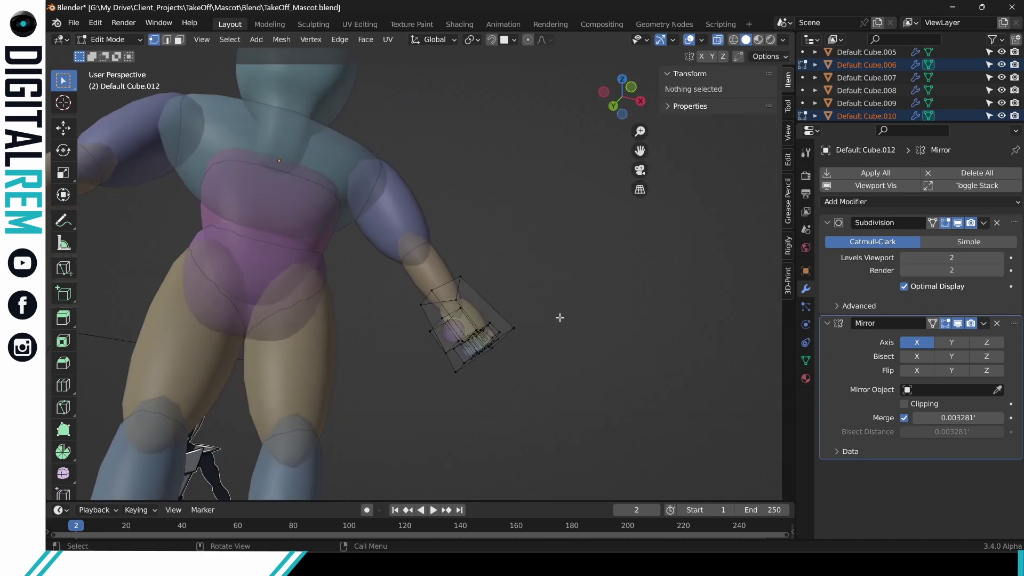
Select the hand and its linked finger geometry, and set the transform orientation to View.
left_click_drag(532, 312, 435, 376)
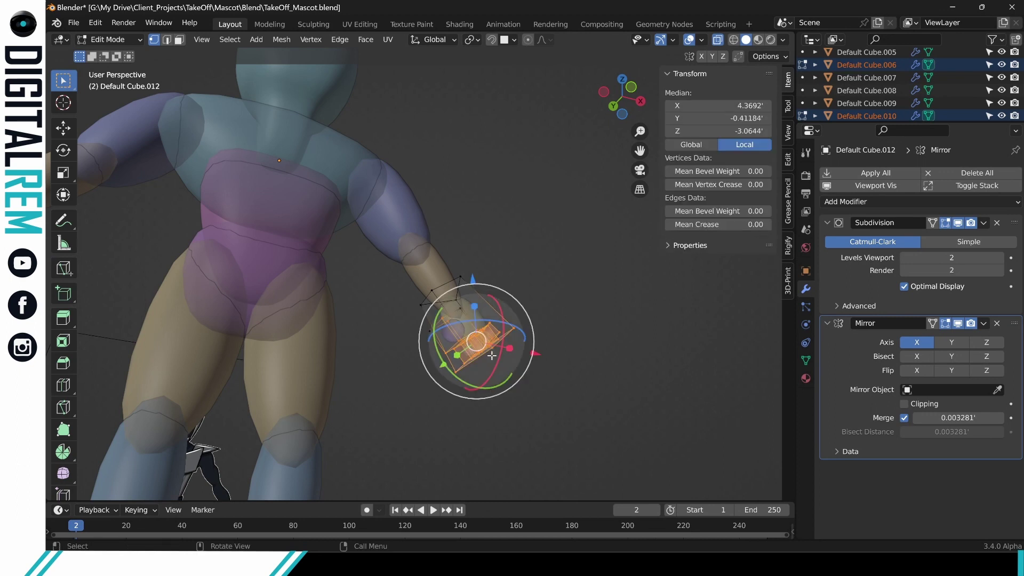
key("l")
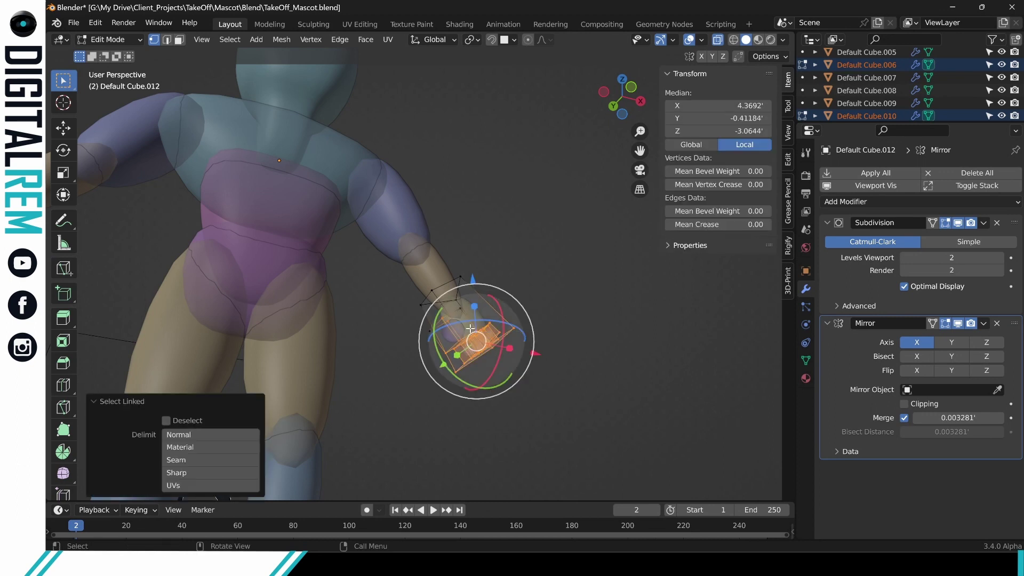
middle_click_drag(500, 293, 454, 317)
key("l")
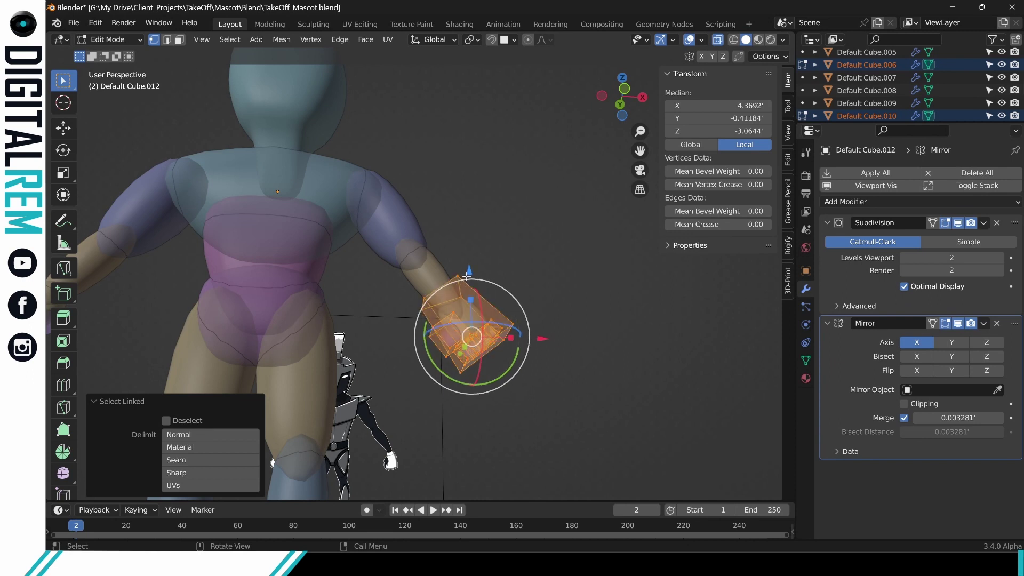
left_click(451, 37)
left_click(414, 94)
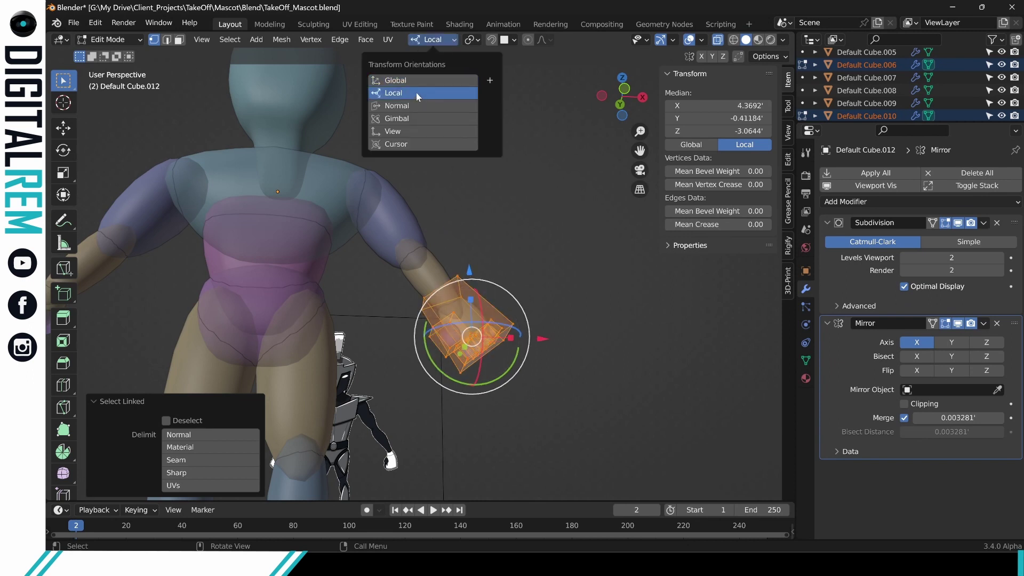
left_click(382, 105)
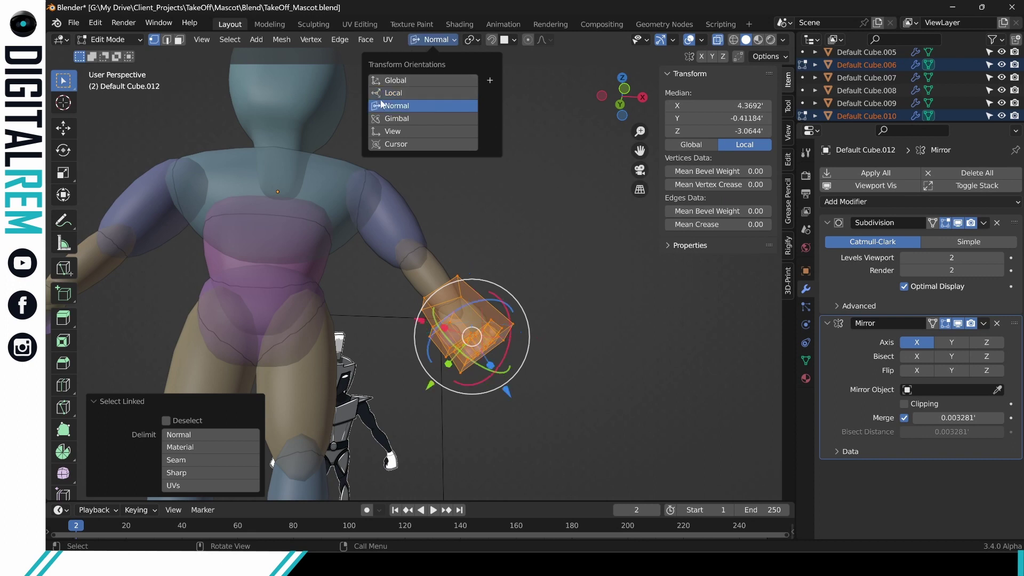
left_click(390, 118)
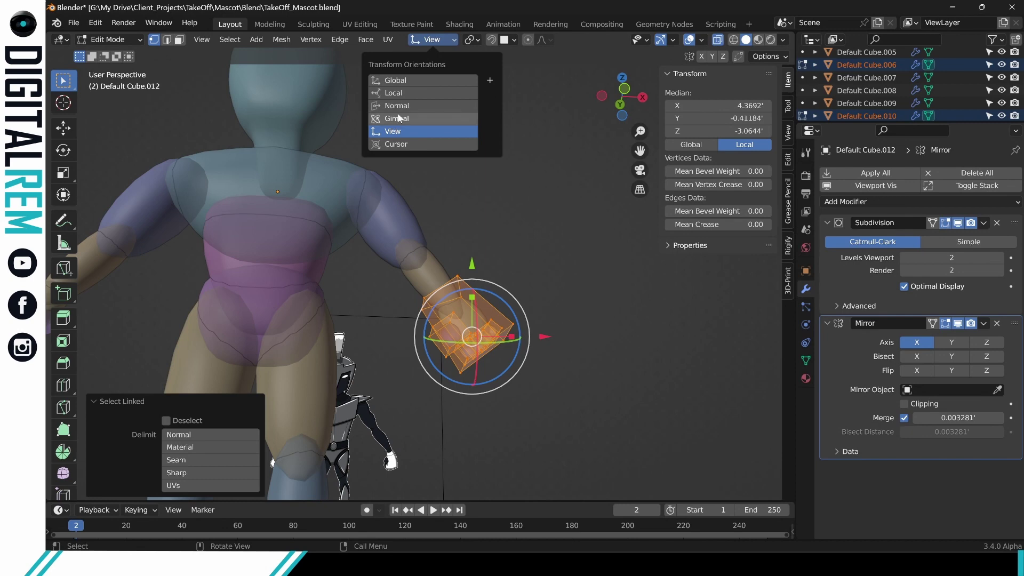
left_click(392, 131)
Rotate the hand and finger mesh 48.8° about Y at the right wrist.
middle_click_drag(411, 230, 320, 328)
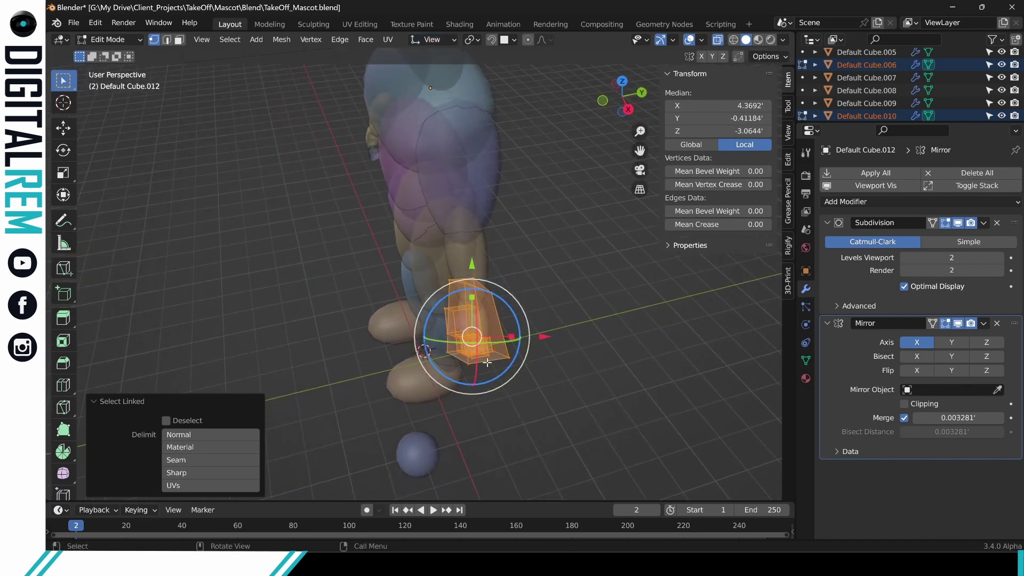
left_click_drag(446, 338, 573, 343)
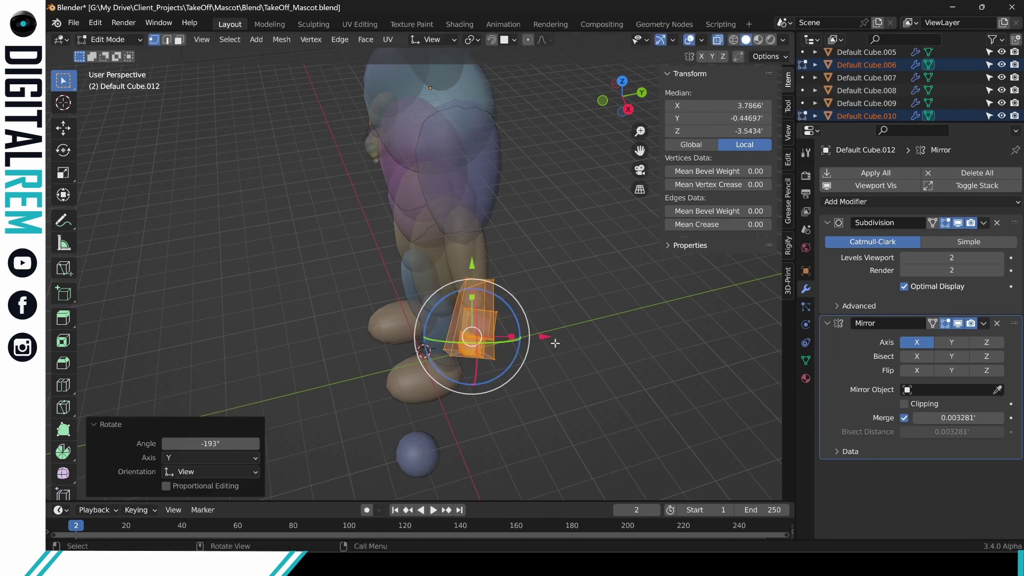
key("ctrl+z")
left_click_drag(491, 341, 496, 343)
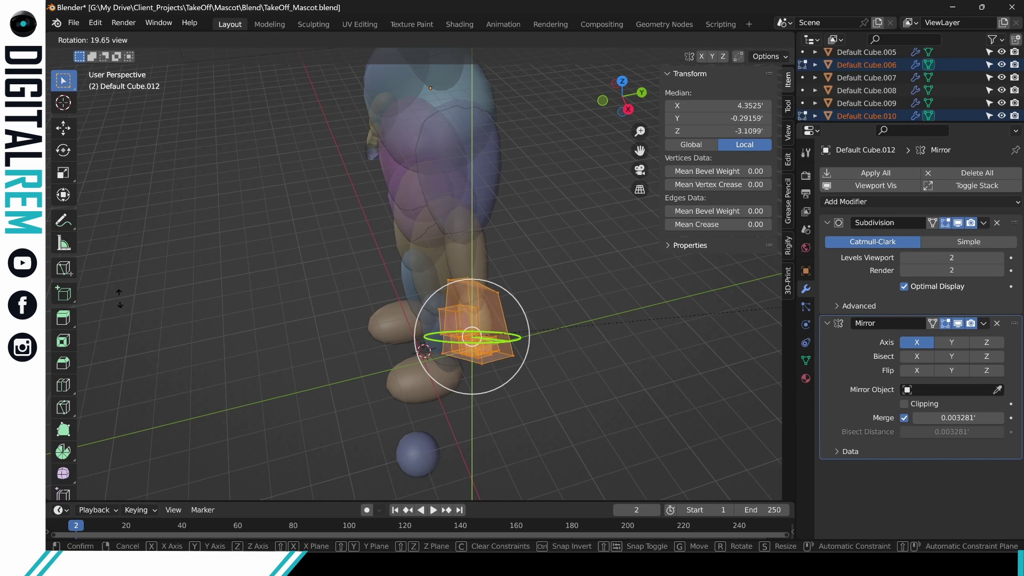
left_click_drag(650, 357, 648, 356)
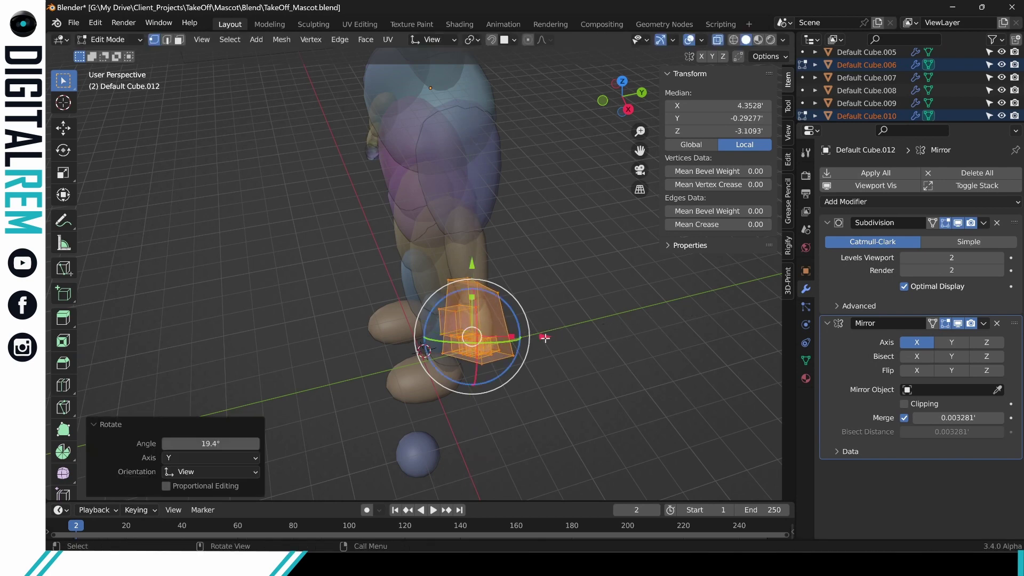
left_click_drag(454, 341, 495, 338)
left_click_drag(560, 332, 621, 268)
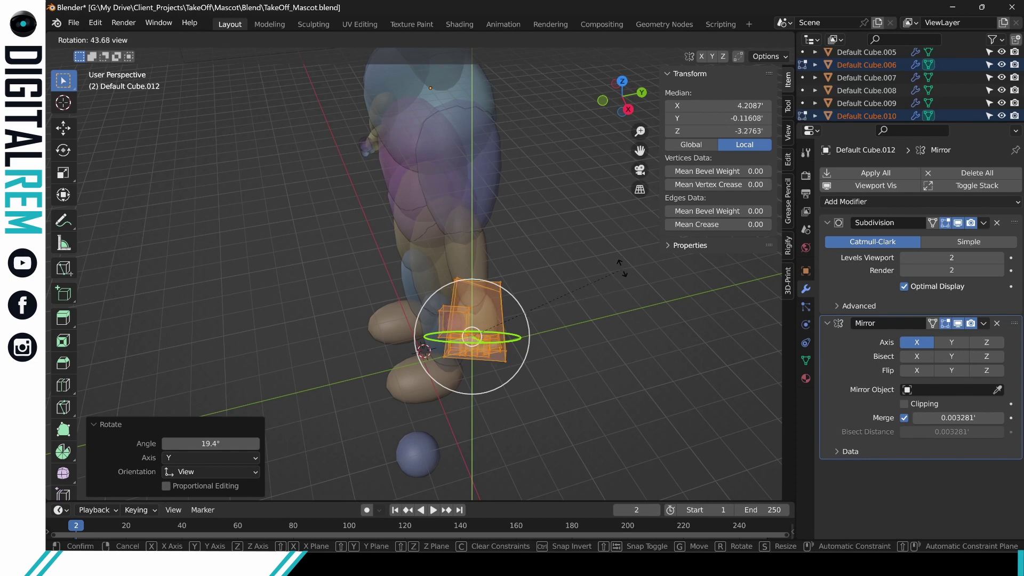
left_click(626, 246)
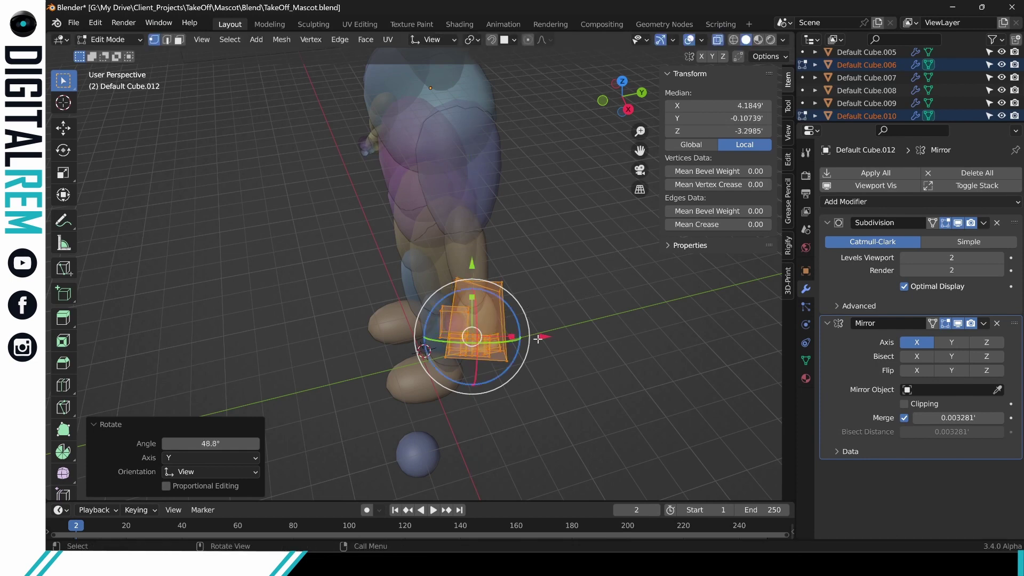
middle_click_drag(626, 246, 707, 286)
key("ctrl+Tab")
Return to Object Mode, deselect the hand, and switch the mascot back to solid display.
left_click(391, 280)
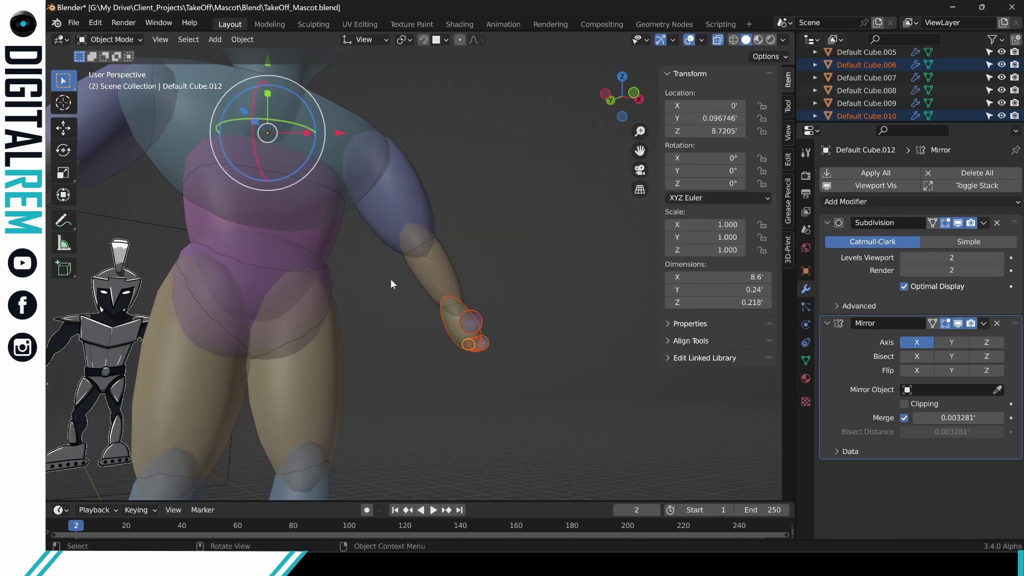
left_click(395, 297)
middle_click_drag(394, 296, 299, 366)
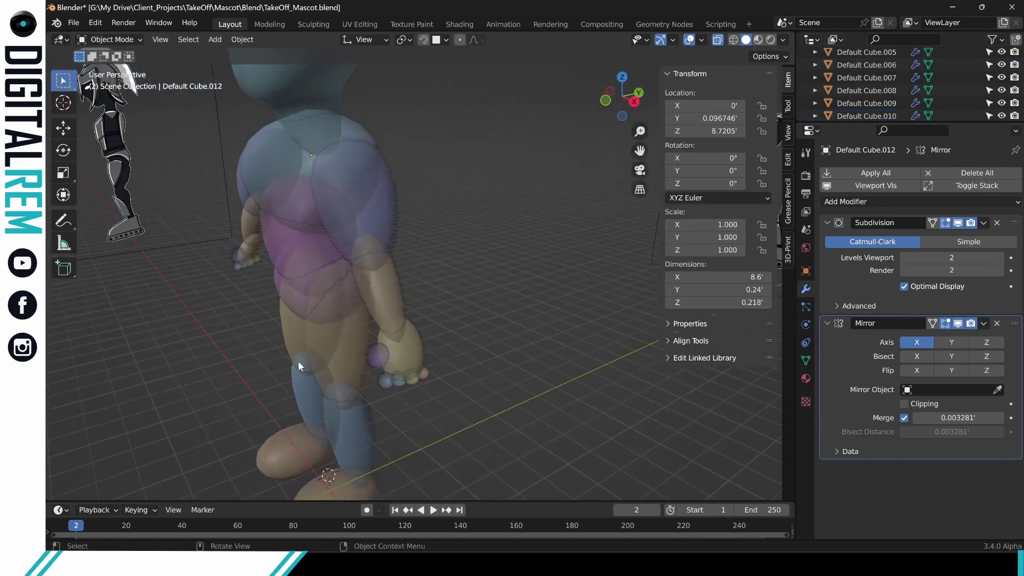
left_click(717, 40)
middle_click_drag(295, 297, 321, 327)
scroll(321, 328, "up", 2)
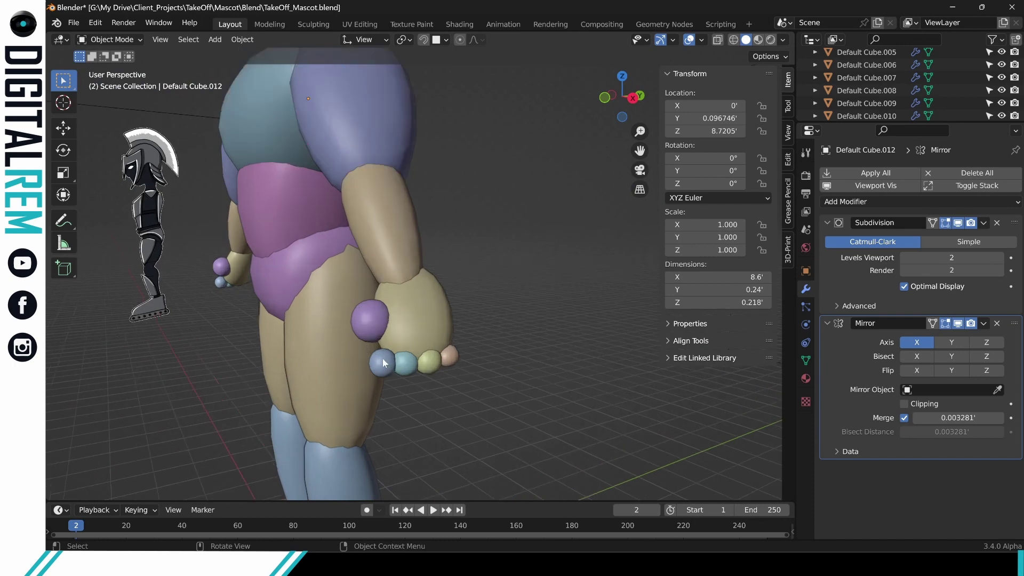
Edit finger ball Default Cube.011, slide it along X, and try Local and Normal orientations.
left_click(382, 363)
key("ctrl+Tab")
left_click(472, 359)
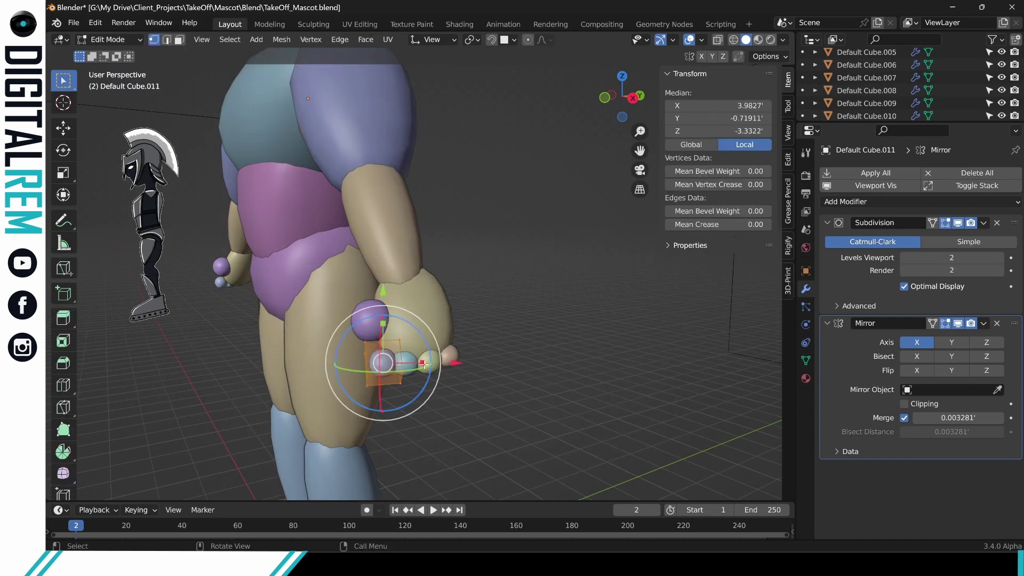
left_click_drag(423, 363, 467, 362)
middle_click_drag(466, 362, 507, 200)
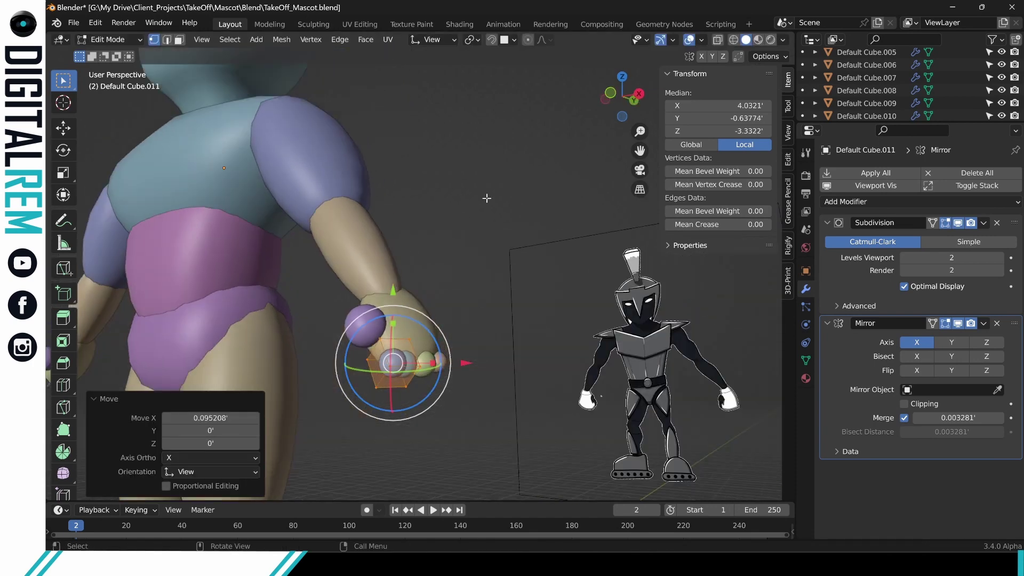
left_click(430, 48)
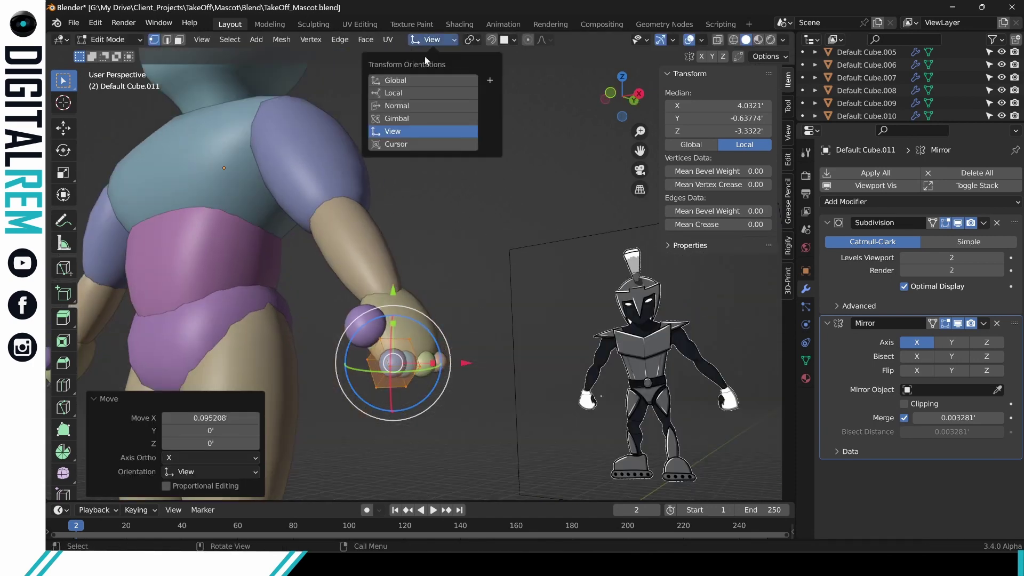
left_click(408, 93)
middle_click_drag(425, 378, 445, 118)
left_click(426, 43)
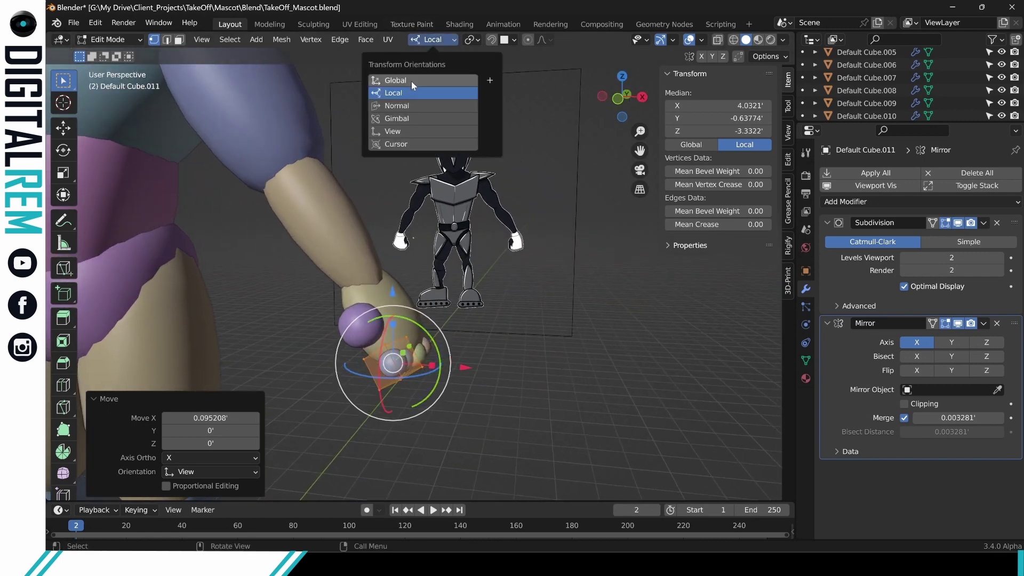
left_click(411, 106)
middle_click_drag(414, 353, 786, 368)
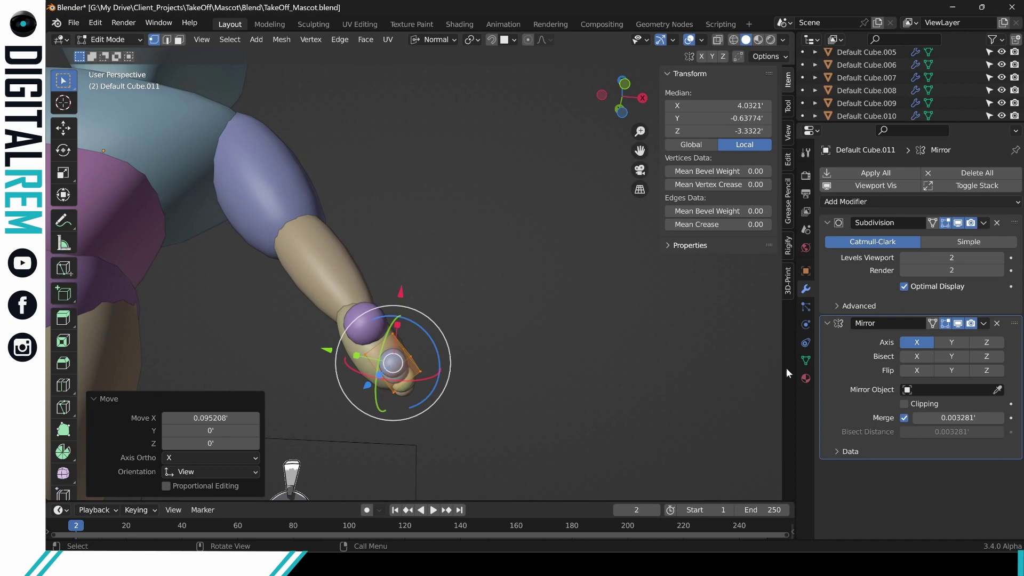
Collapse the Mirror modifier and move the finger vertices up by -0.035107, 0.015759, 0.05379.
left_click(827, 323)
middle_click_drag(496, 338, 395, 354)
key("g")
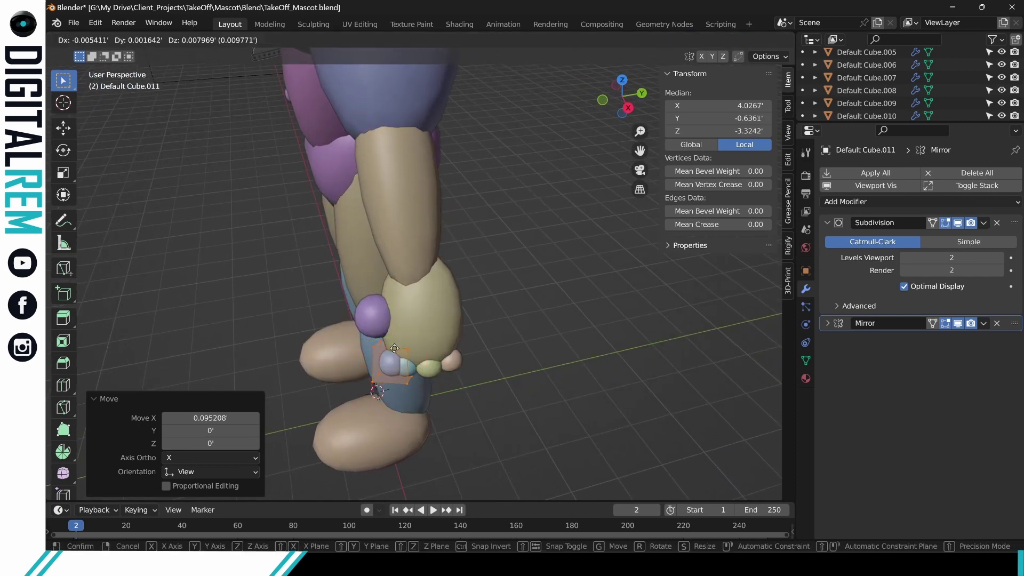
left_click(398, 344)
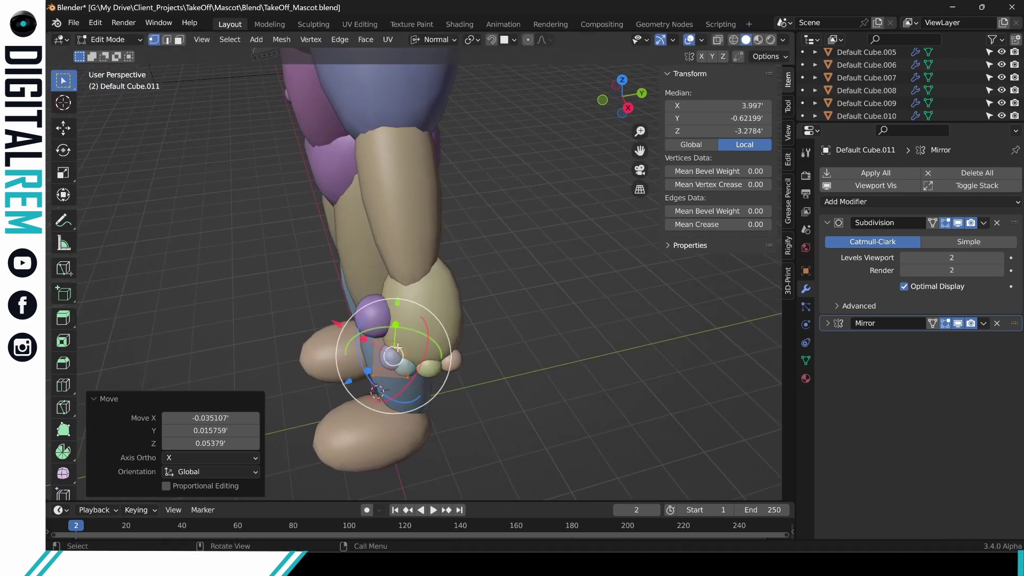
key("ctrl+Tab")
Move finger piece Default Cube.010's vertices into place, undoing an accidental scale.
left_click(376, 379)
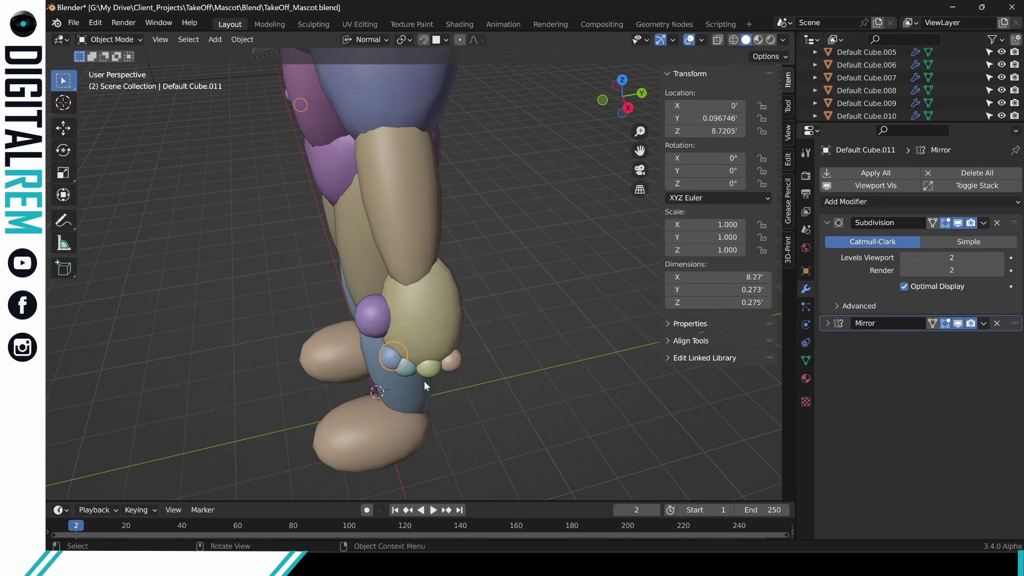
middle_click_drag(424, 381, 482, 275)
scroll(405, 389, "down", 4)
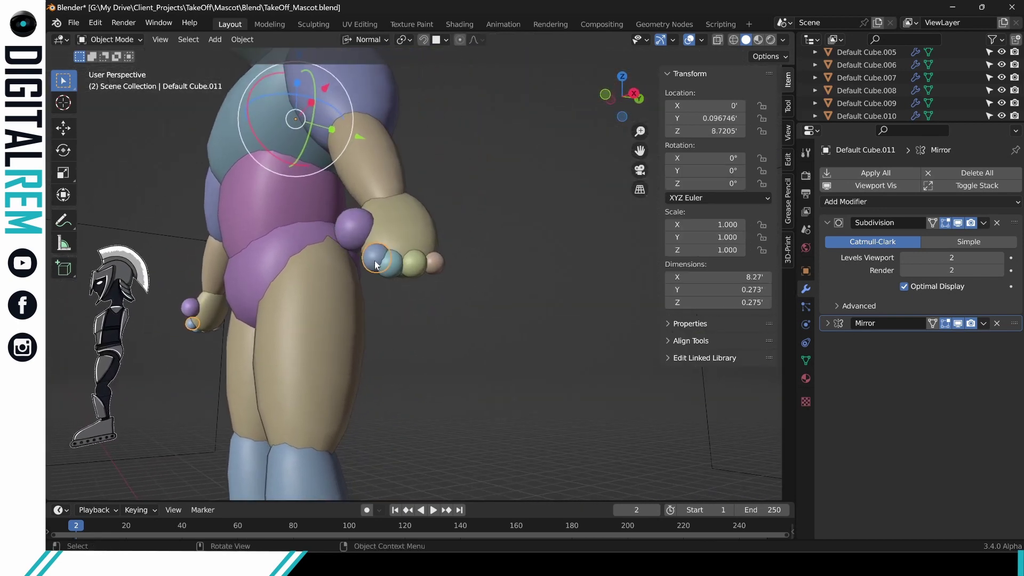
left_click(397, 272)
middle_click_drag(411, 270, 418, 304)
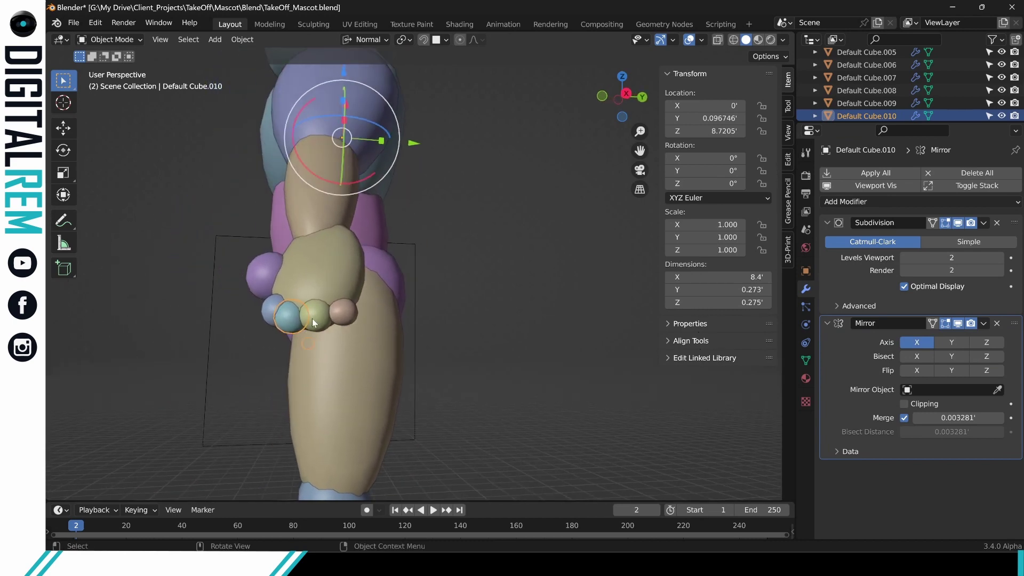
key("s")
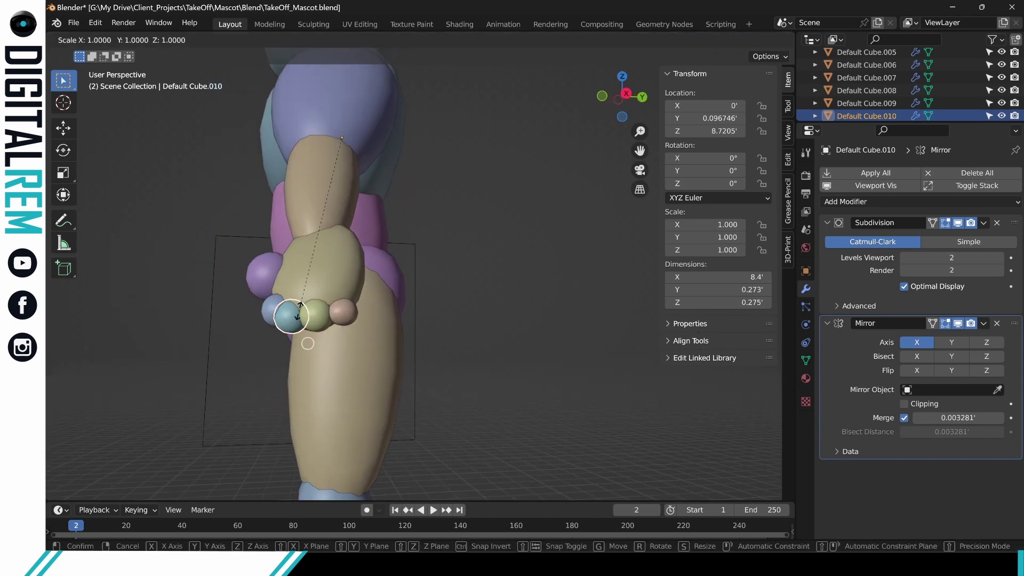
left_click(297, 317)
key("ctrl+z")
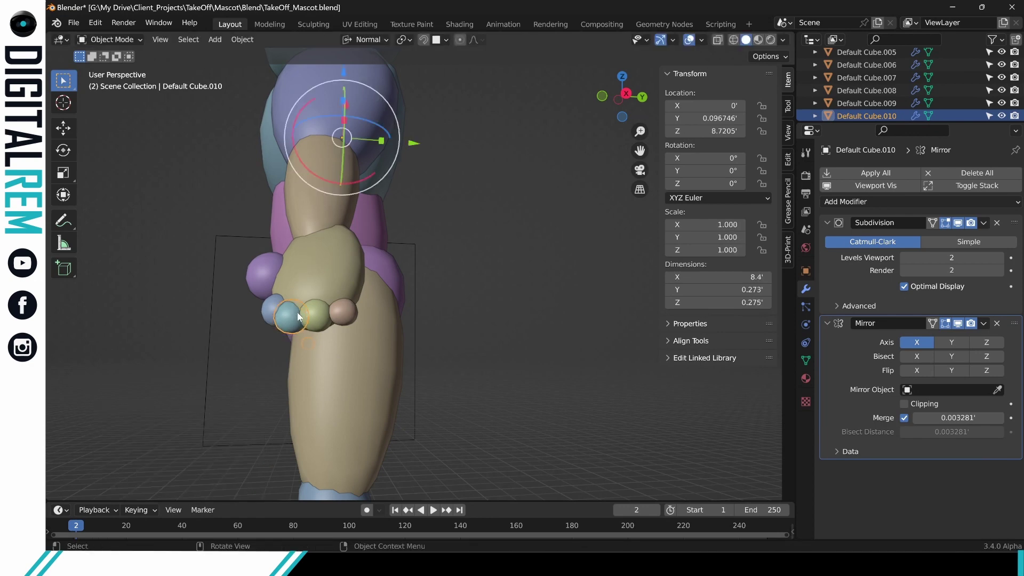
key("ctrl+Tab")
left_click(353, 315)
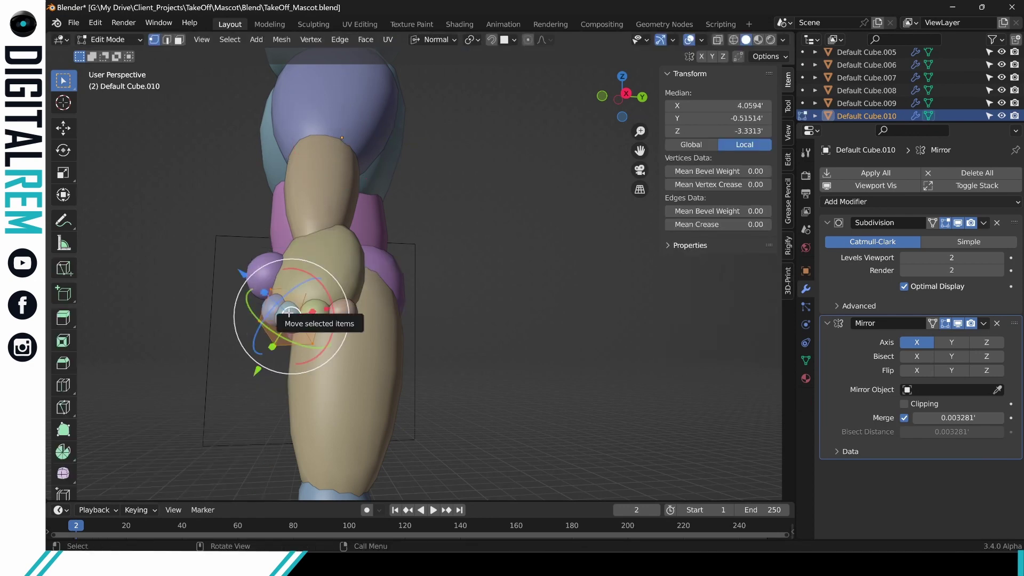
left_click_drag(289, 313, 292, 309)
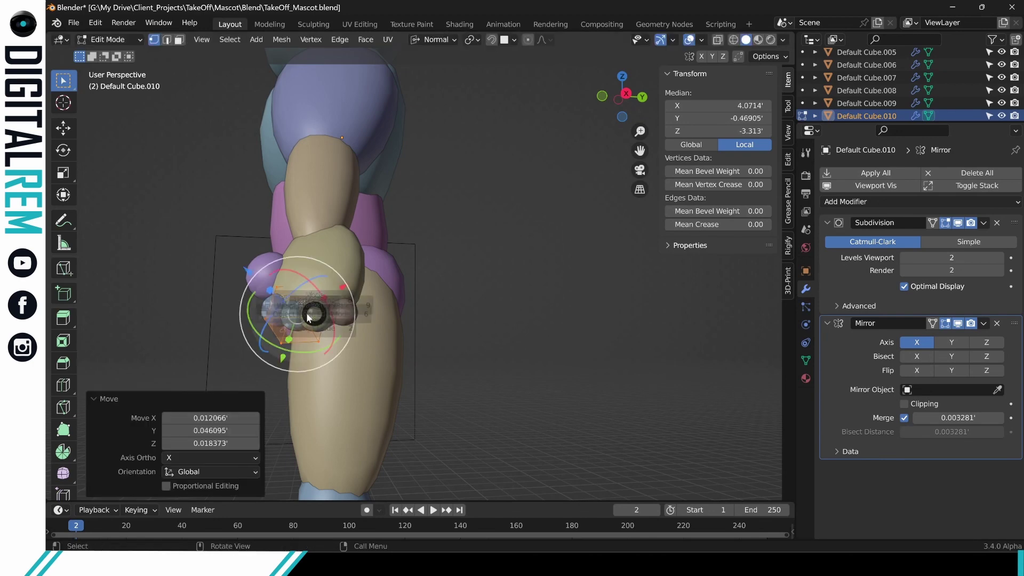
key("Tab")
Move the green finger ball Default Cube.013 into place against the hand.
left_click(316, 320)
key("ctrl+Tab")
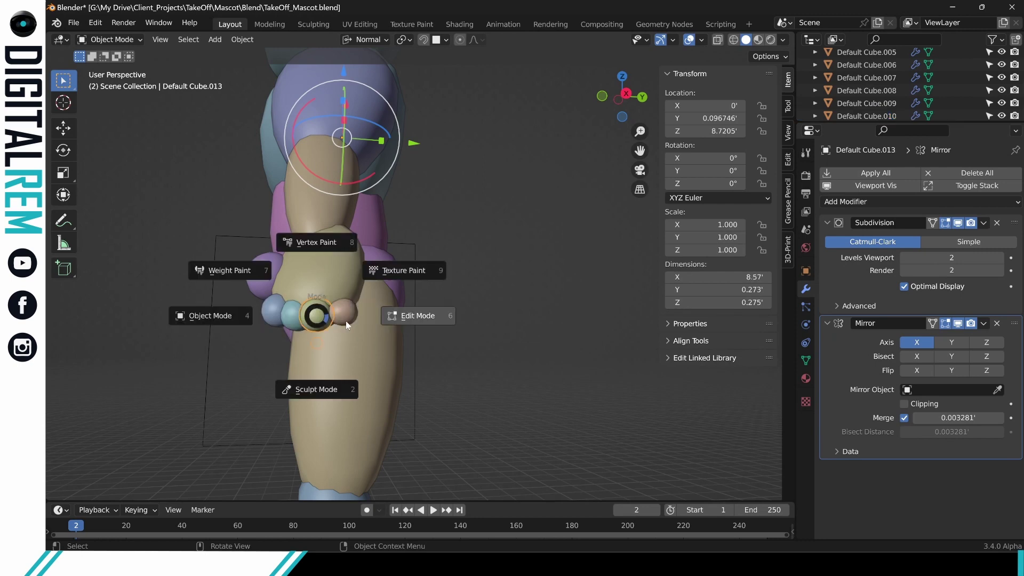
left_click(349, 325)
left_click_drag(327, 320, 342, 319)
key("ctrl+Tab")
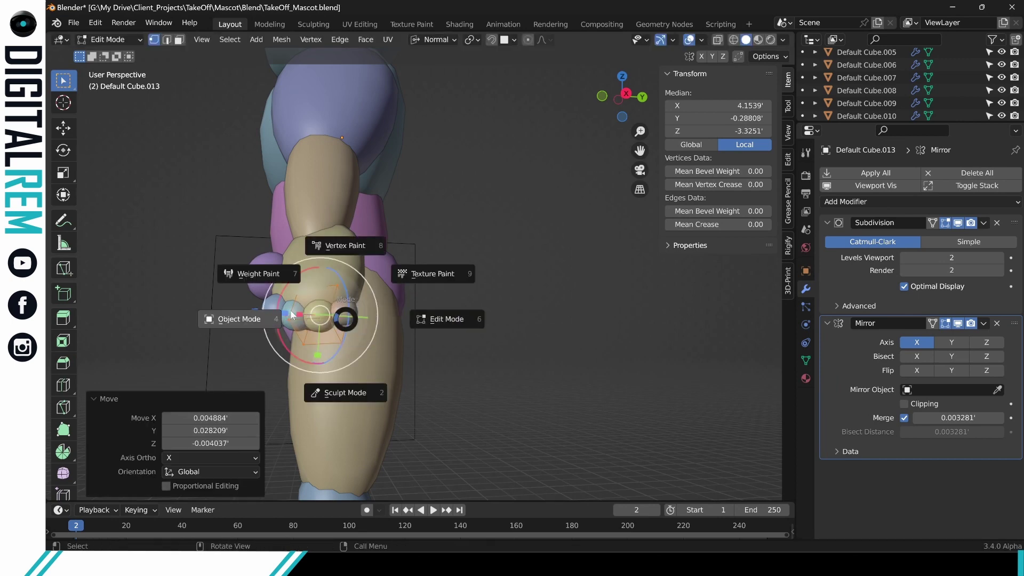
left_click(337, 315)
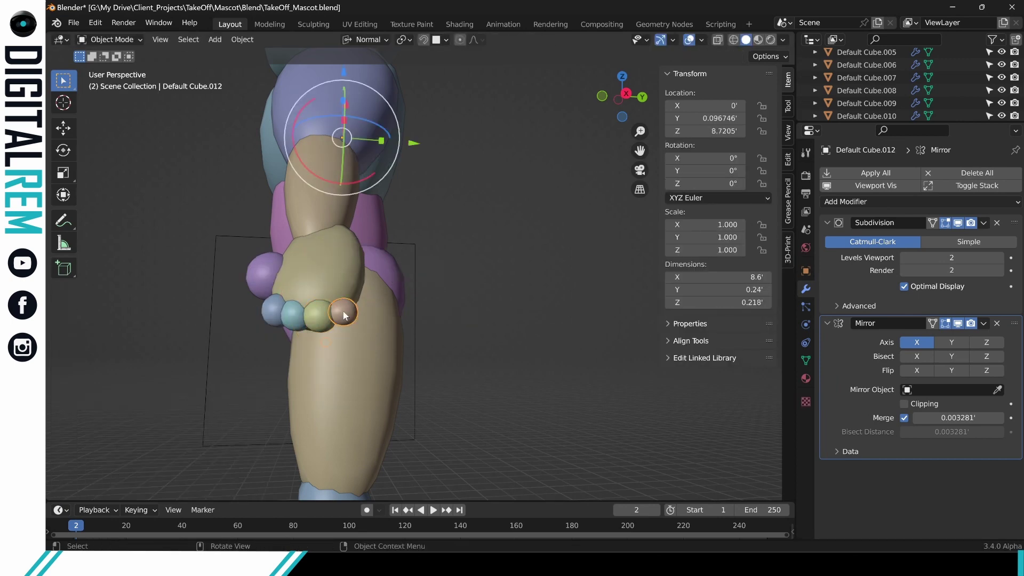
Move finger Default Cube.012 into place, deselect its vertices, and return to Object Mode.
key("ctrl+Tab")
left_click(465, 317)
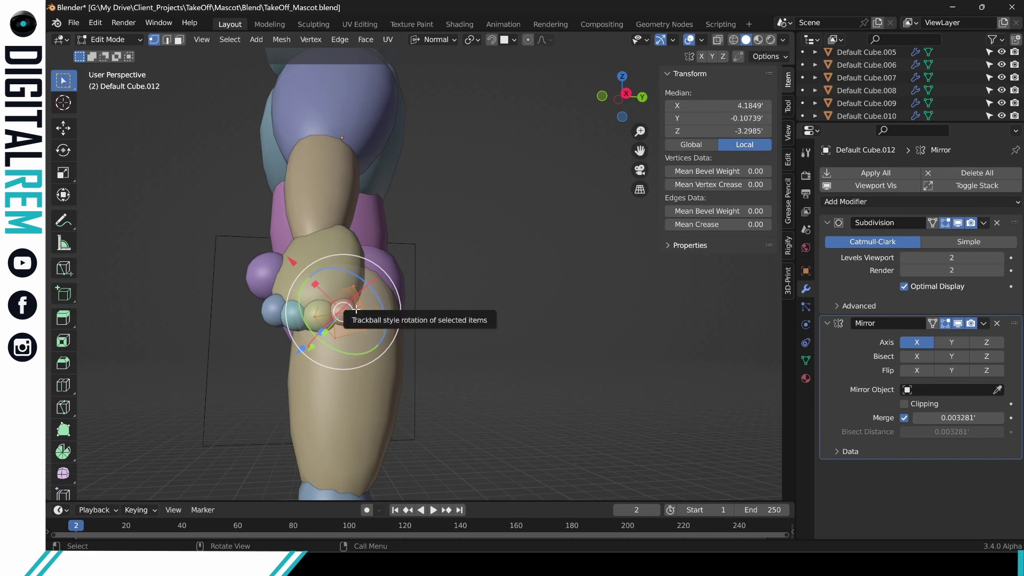
left_click_drag(357, 307, 356, 302)
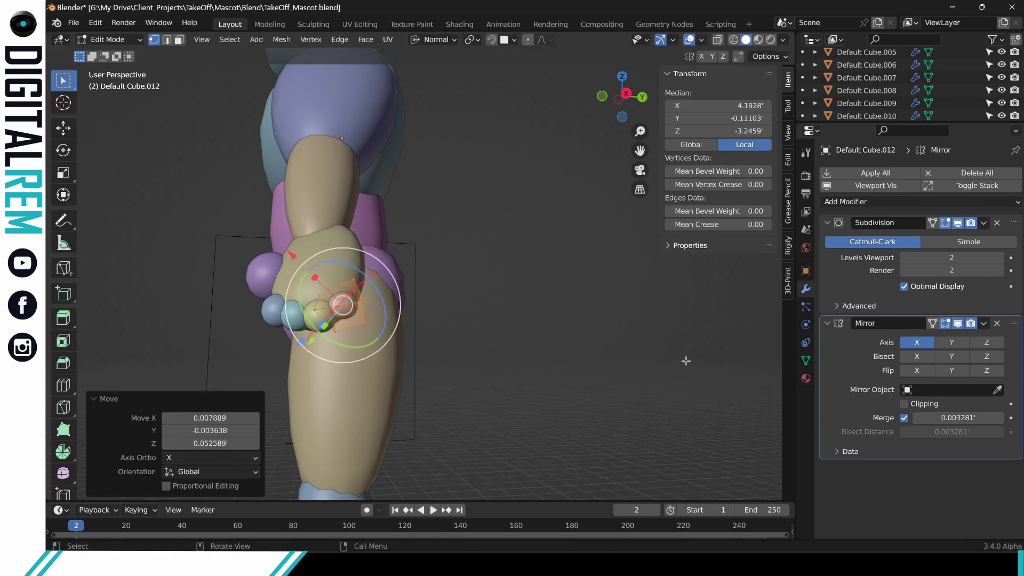
left_click(438, 332)
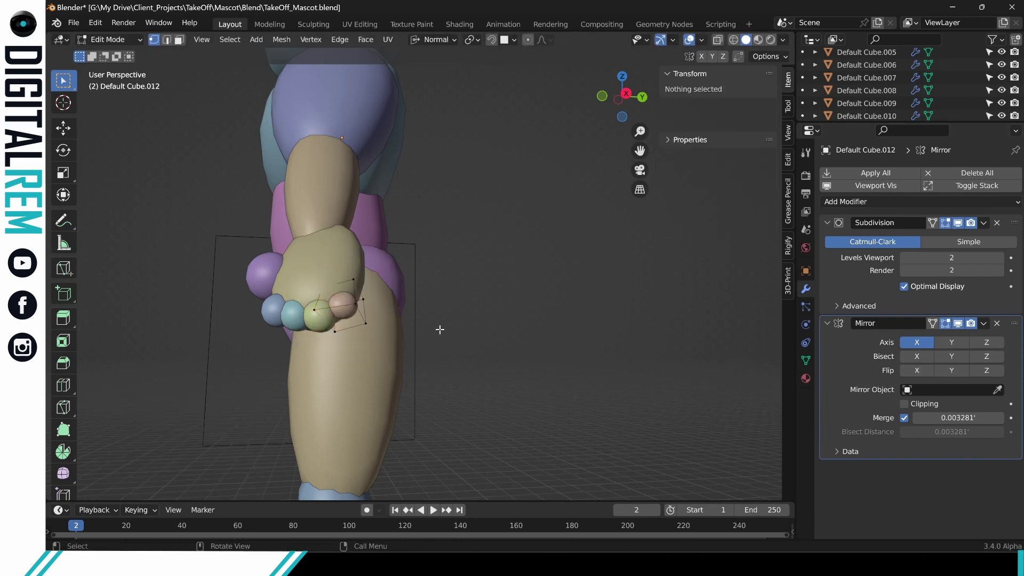
left_click(417, 328)
scroll(444, 340, "down", 5)
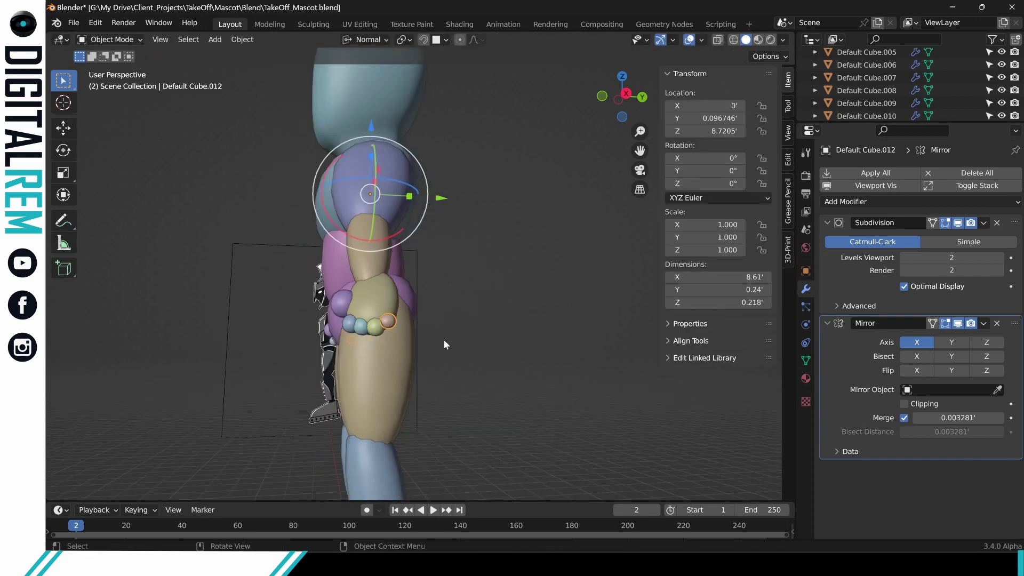
Check the curled fingers from the front, select hand Default Cube.006, then head Cube.001.
middle_click_drag(443, 340, 471, 293)
scroll(564, 345, "up", 6)
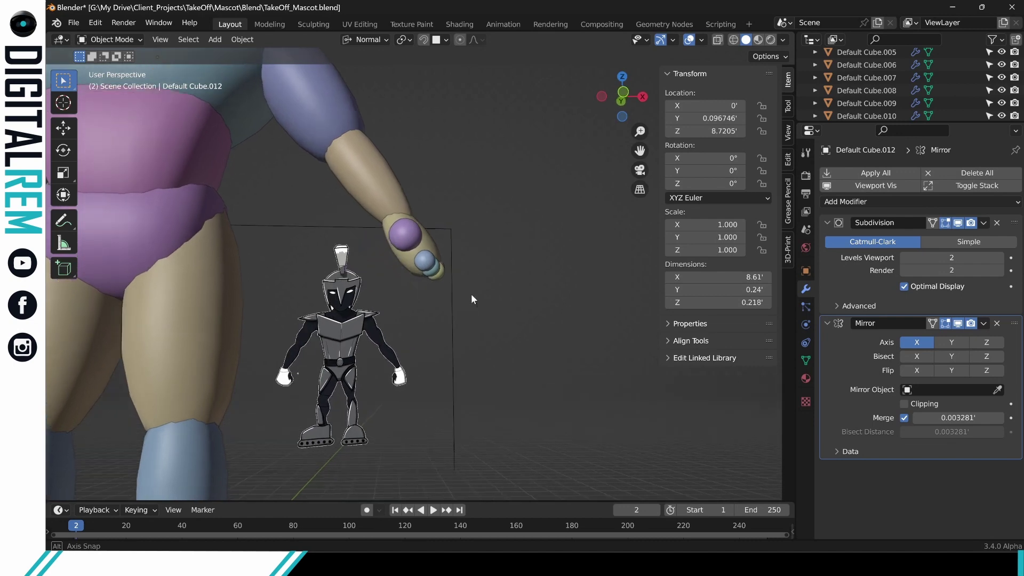
left_click(404, 259)
middle_click_drag(405, 258, 457, 254)
scroll(421, 290, "down", 5)
scroll(405, 278, "up", 3)
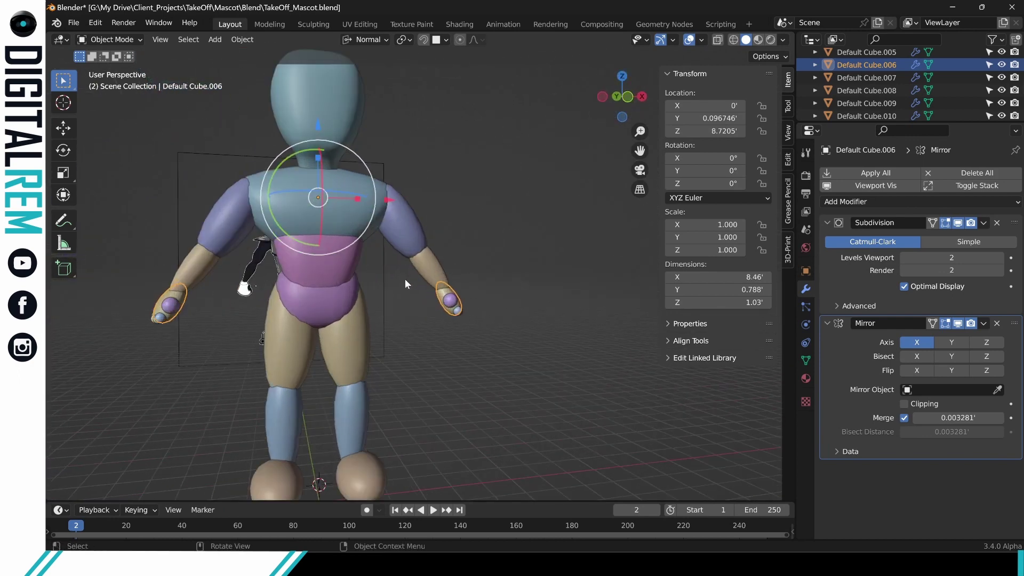
middle_click_drag(395, 280, 483, 299, "shift")
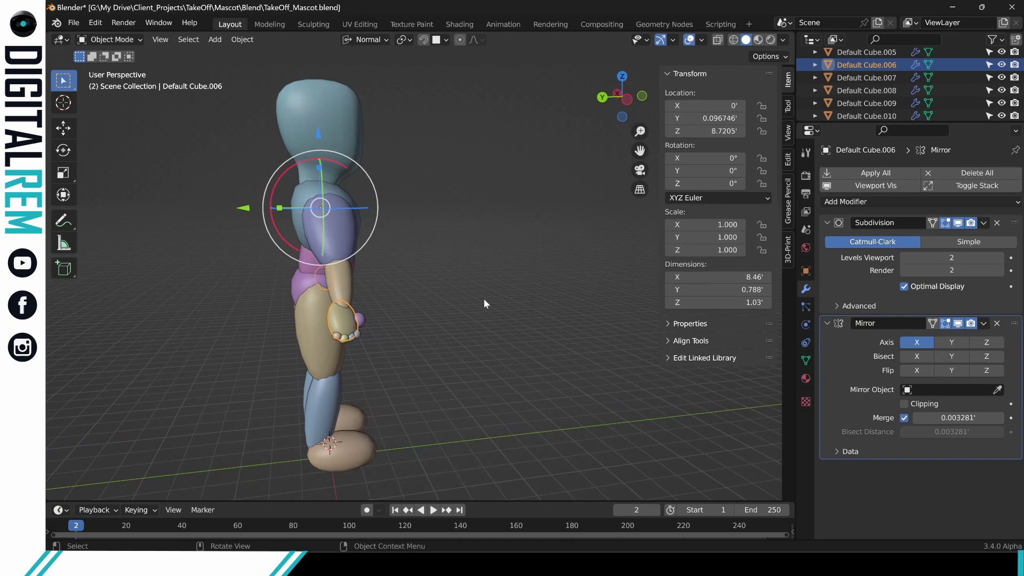
left_click(333, 128)
Edit head Cube.001 from behind, pick a neck vertex, and turn on X-Ray.
key("ctrl+Tab")
left_click(411, 144)
scroll(368, 166, "up", 5)
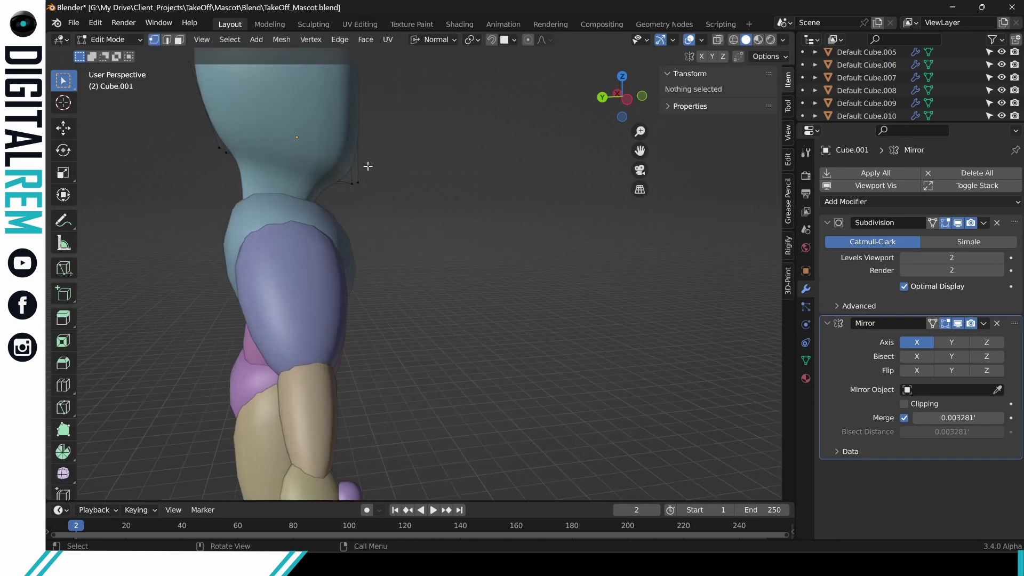
scroll(367, 167, "up", 3)
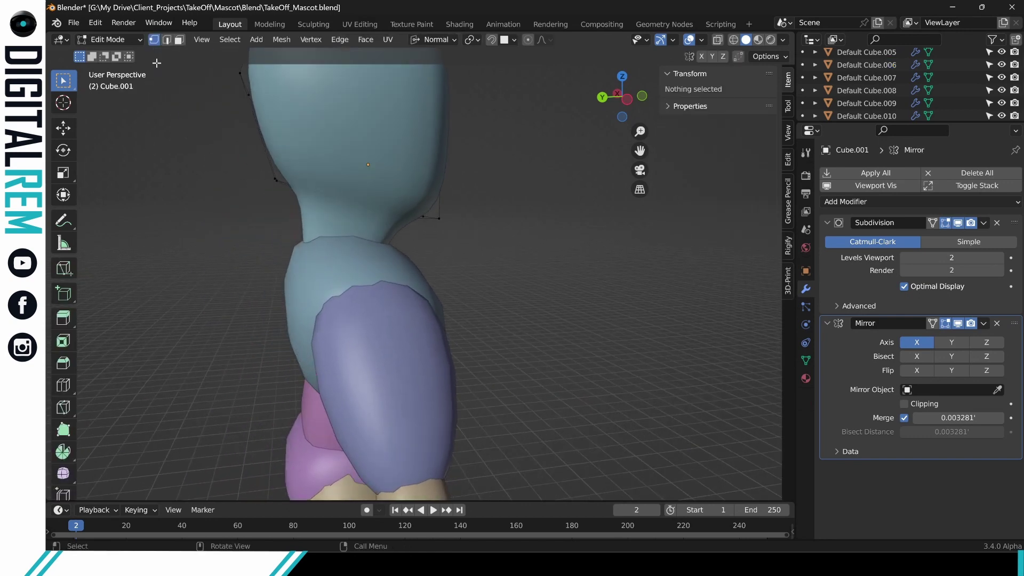
middle_click_drag(268, 143, 283, 248)
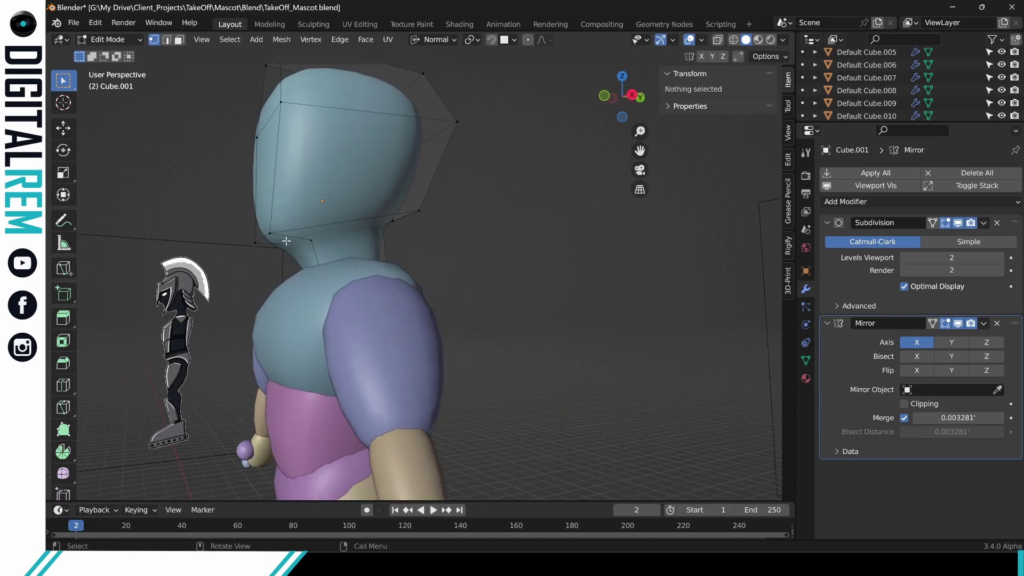
left_click(305, 243, "shift")
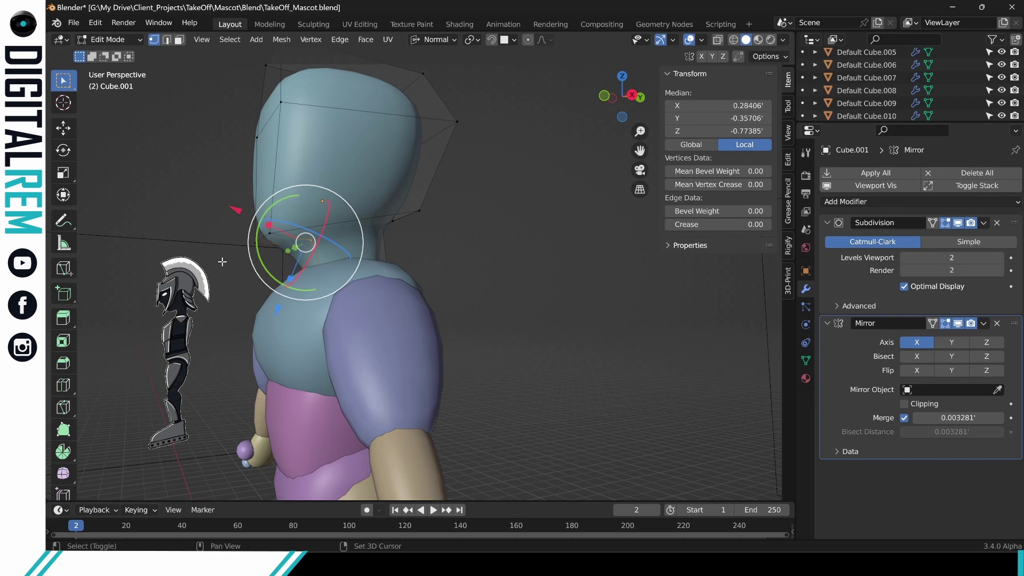
left_click(721, 41)
left_click(720, 41)
left_click(720, 42)
Raise X-Ray alpha to nearly 1, box-select the neck vertices, and rotate them.
left_click(782, 40)
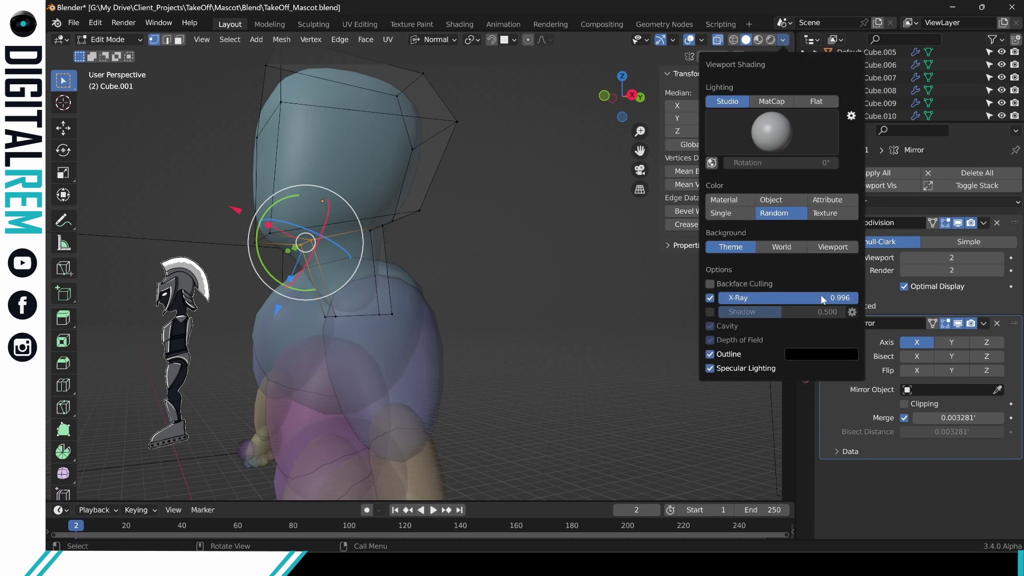
left_click_drag(823, 299, 833, 299)
left_click(253, 257)
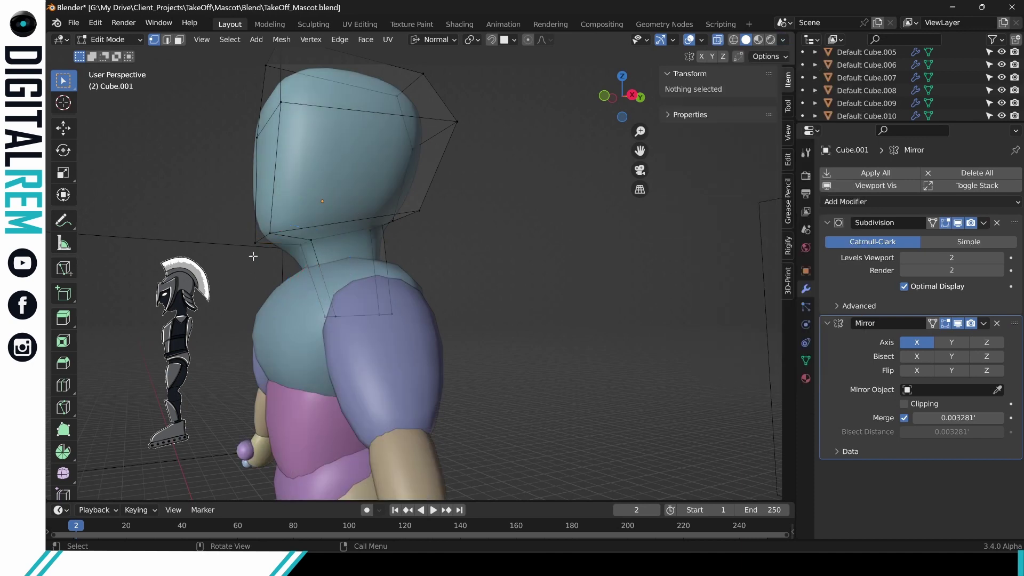
left_click_drag(286, 236, 320, 253)
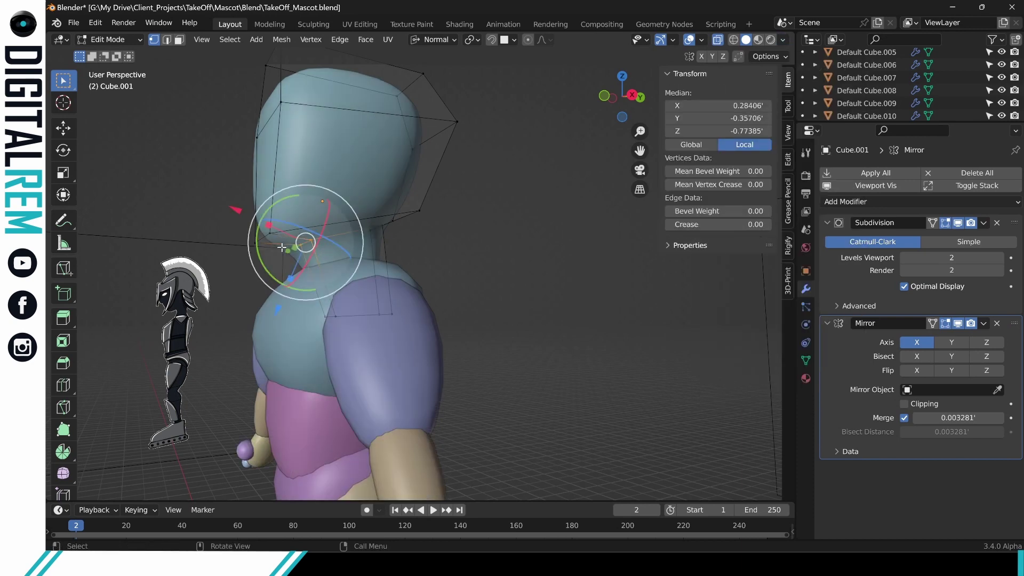
left_click_drag(304, 198, 363, 101)
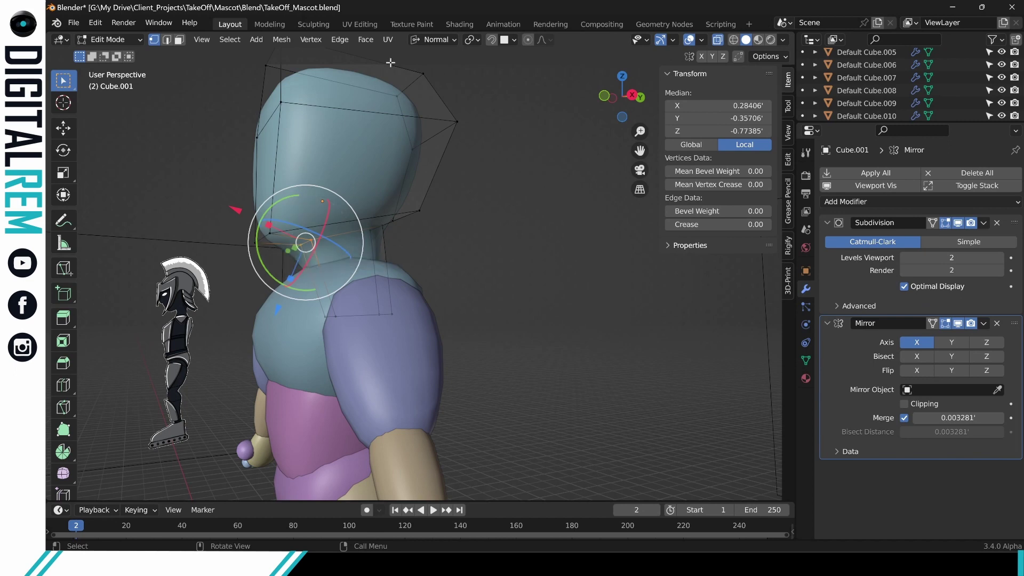
Slide the neck edge, then use Global orientation to shift the neck vertices along Y and up Z.
key("g")
key("g")
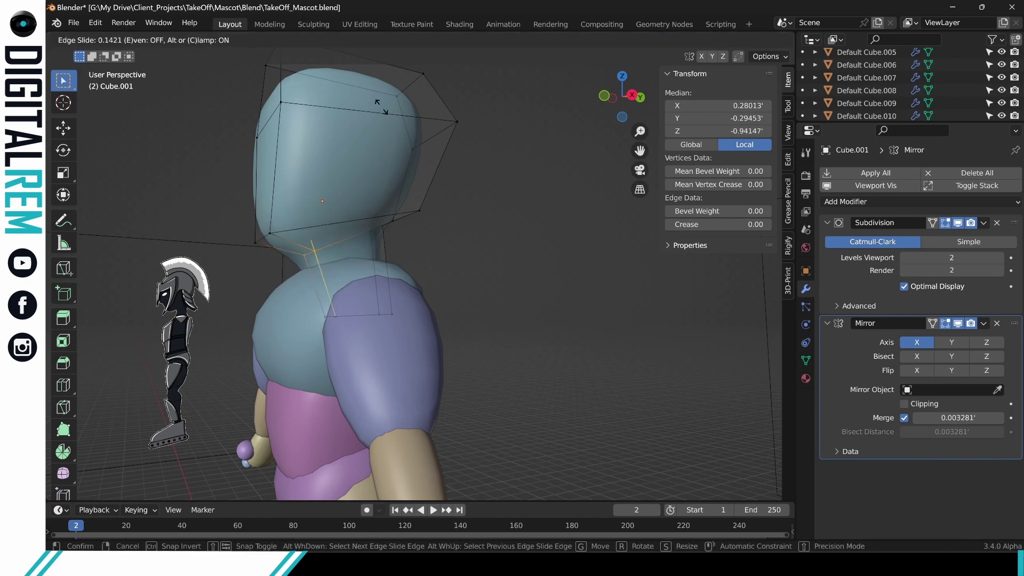
left_click(371, 101)
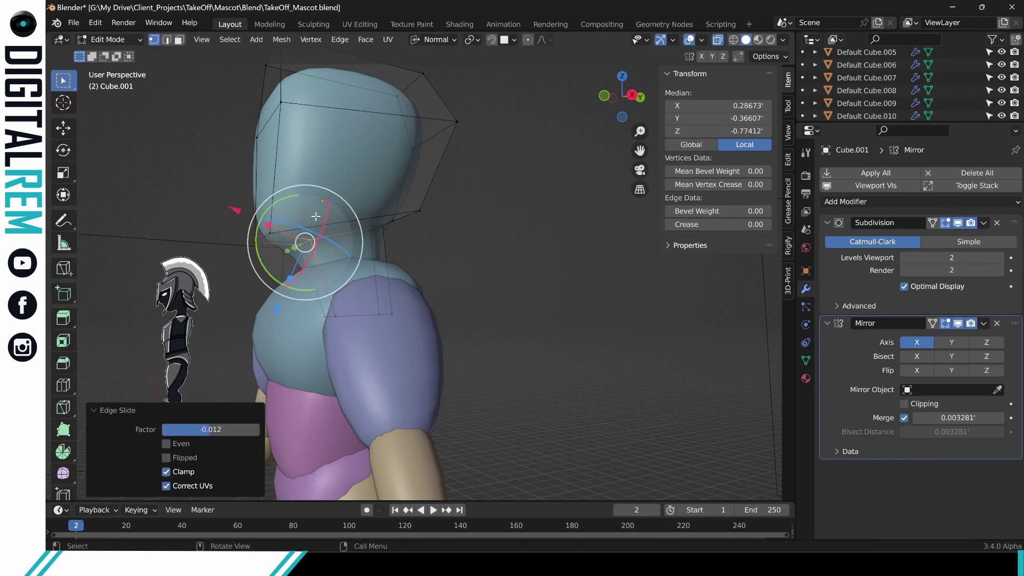
left_click(451, 40)
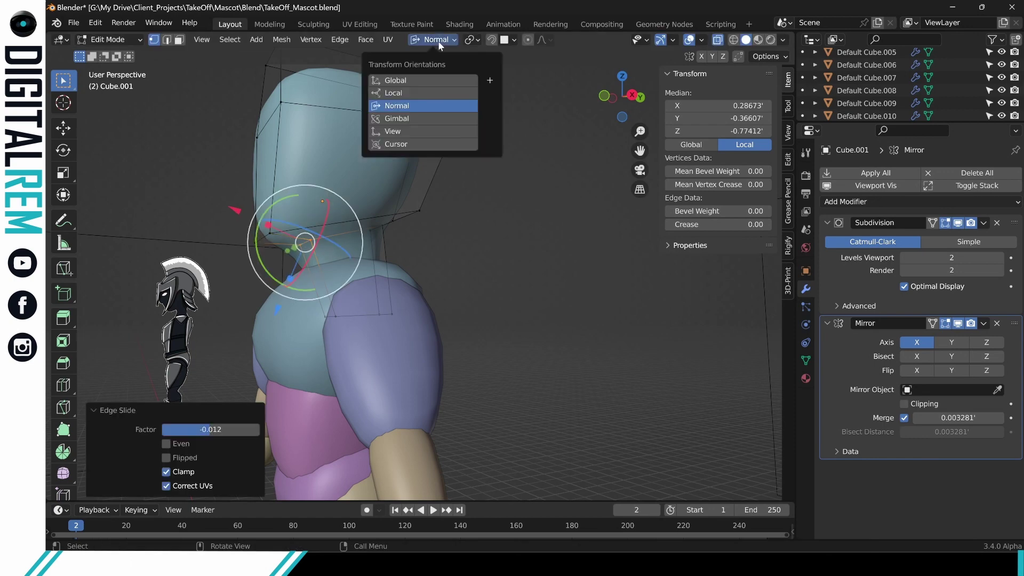
left_click(379, 81)
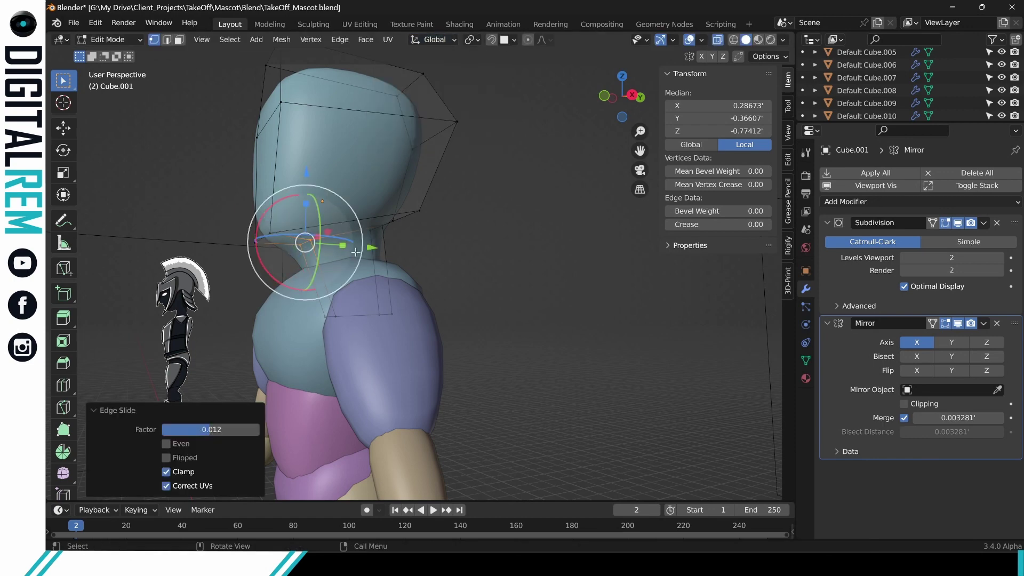
left_click_drag(375, 249, 397, 244)
left_click_drag(325, 171, 330, 155)
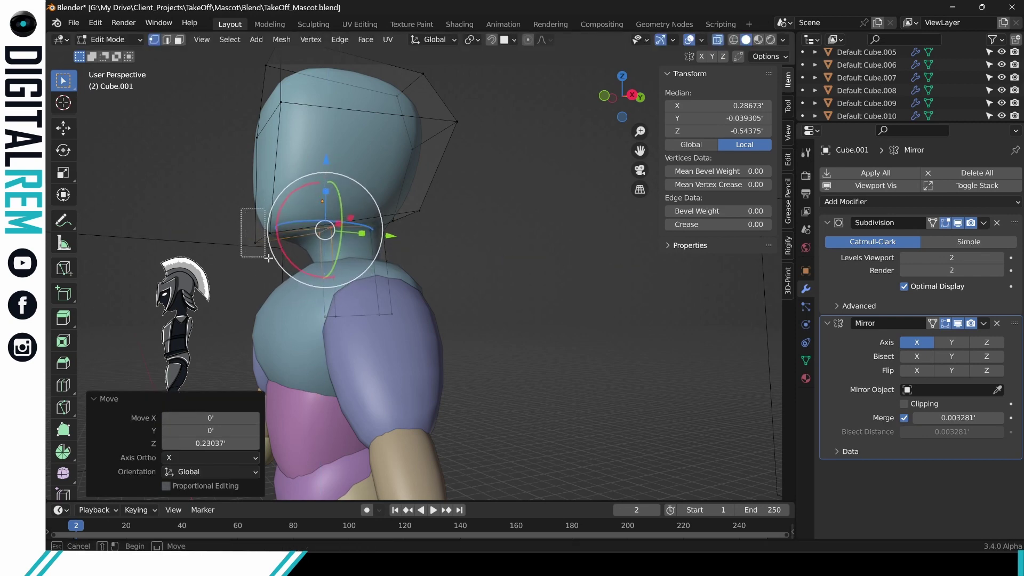
Drop another lower neck vertex group -0.4039 along Z toward the torso.
left_click(278, 174)
left_click_drag(265, 169, 258, 200)
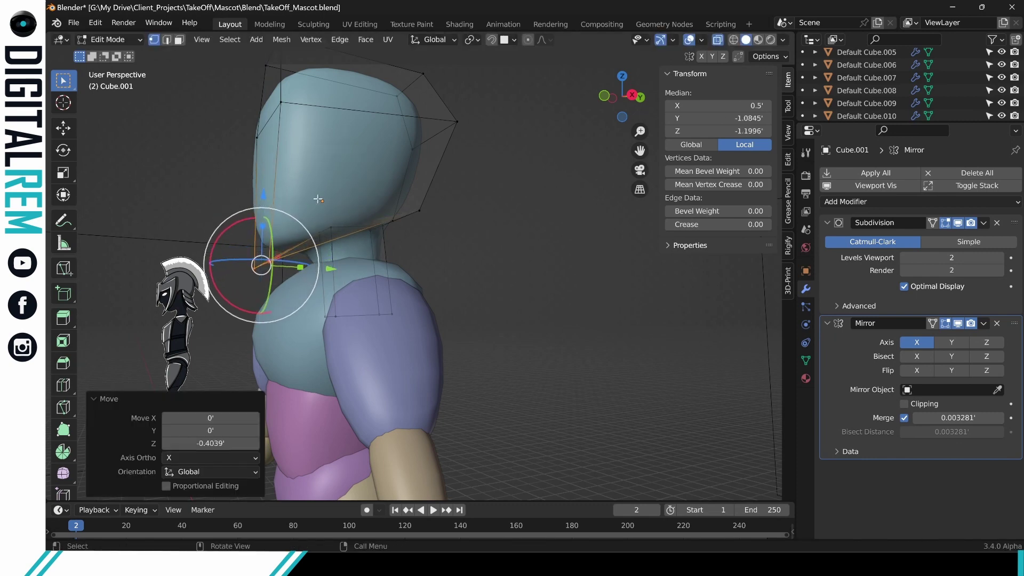
middle_click_drag(368, 232, 448, 220)
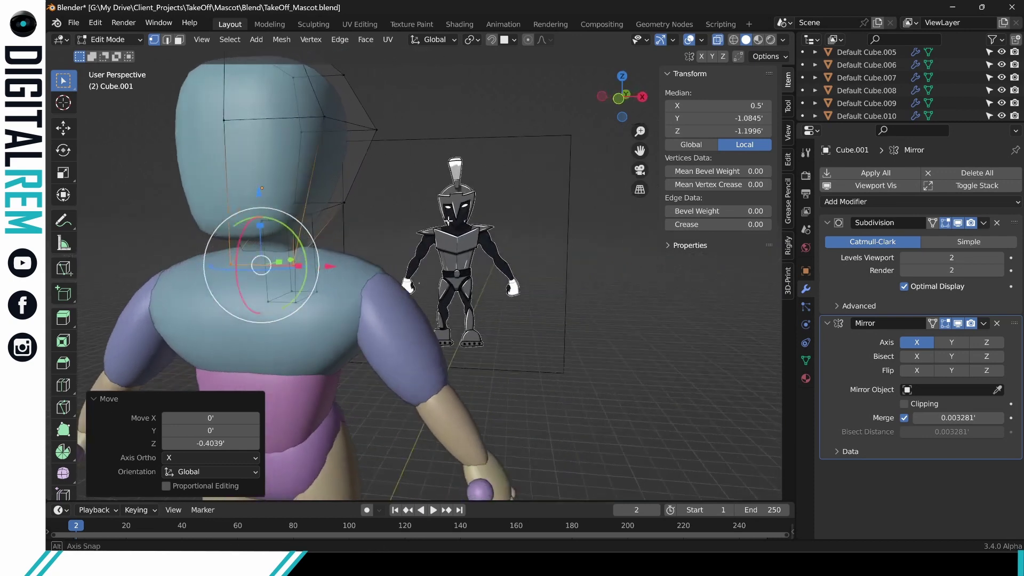
Pull a neck side vertex inward -0.27603 along X.
left_click(374, 248)
left_click(292, 265)
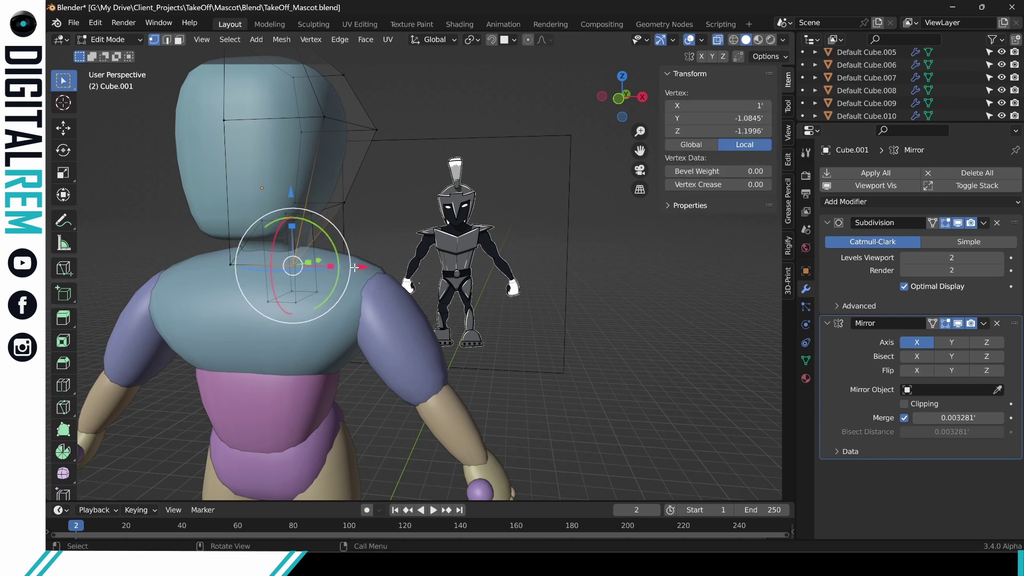
mouse_move(354, 267)
left_mouse_down()
mouse_move(323, 273)
mouse_move(337, 271)
left_mouse_up()
middle_click_drag(342, 261, 747, 210)
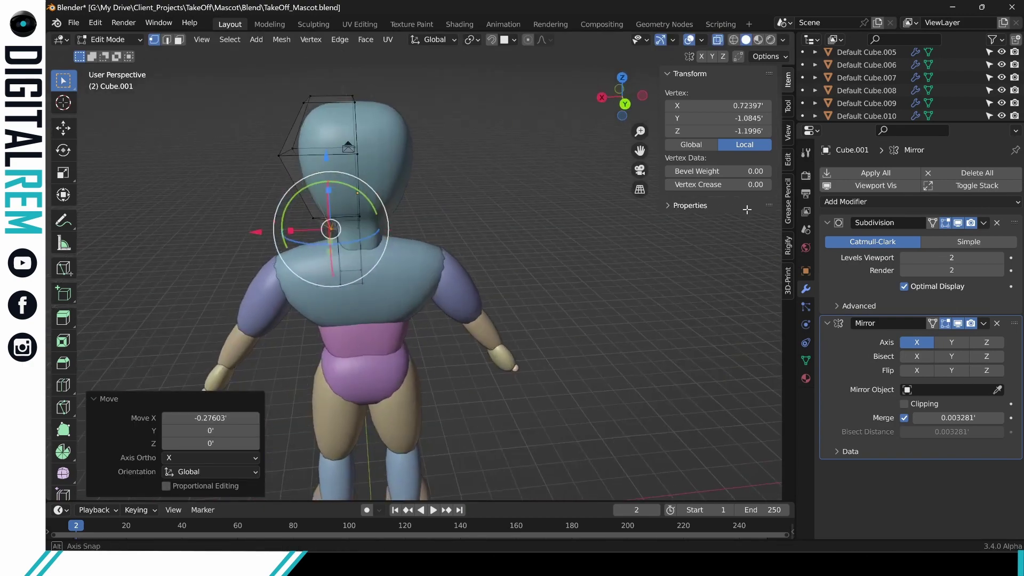
middle_click_drag(394, 146, 512, 159)
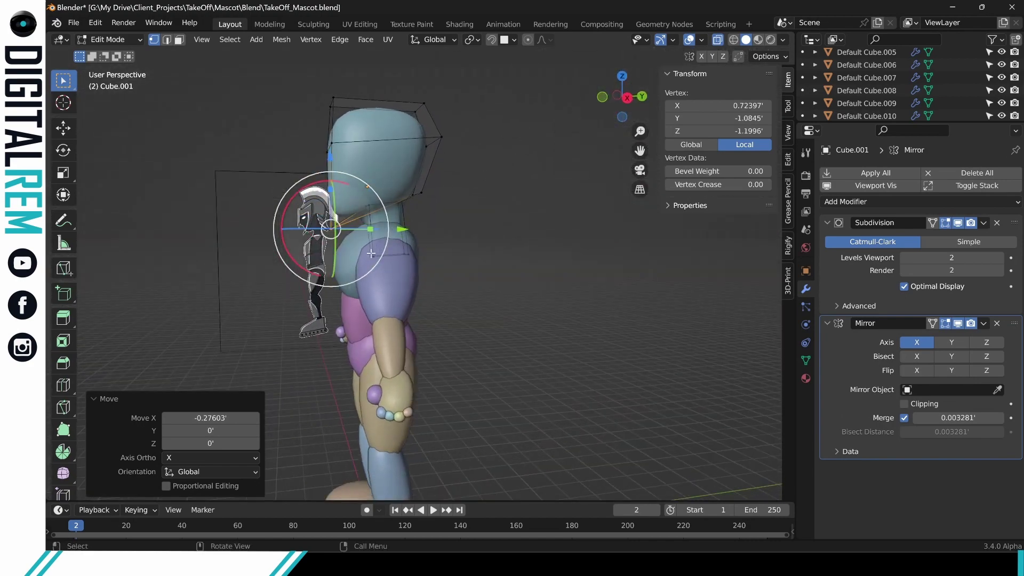
Select the neck edge loop, move it into place, then deselect it.
left_click(411, 271)
key("alt+a")
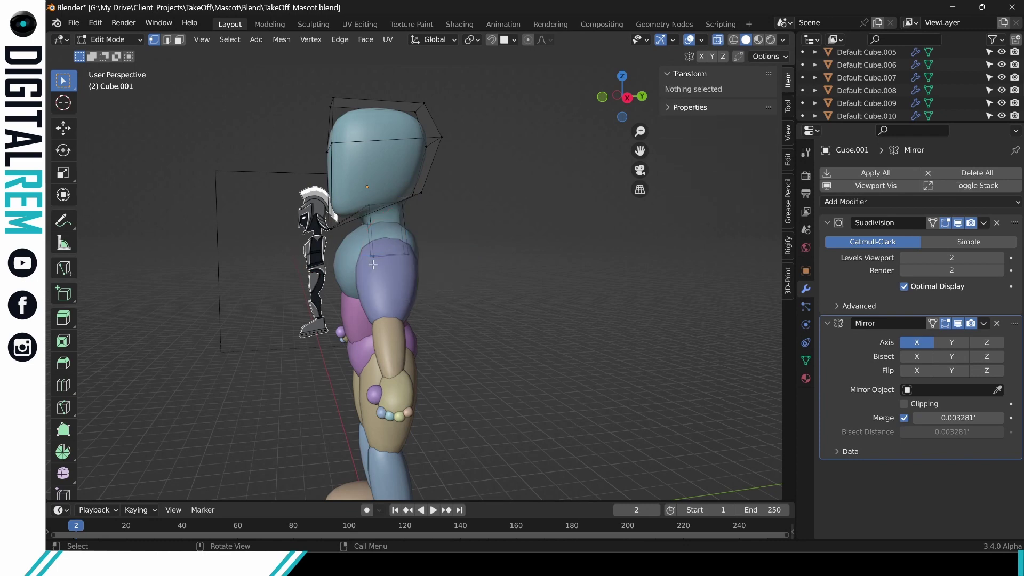
left_click(377, 257, "alt")
left_click_drag(375, 202, 375, 165)
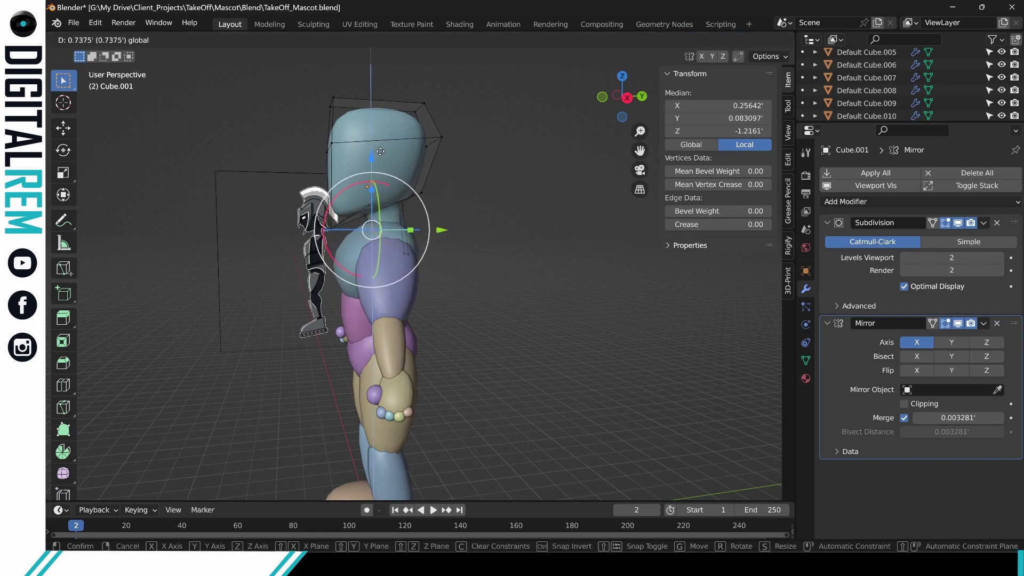
left_click_drag(381, 151, 380, 151)
left_click(440, 267)
Box-select the neck base vertices and sink them down along Z into the torso, cancelling a stray scale.
key("b")
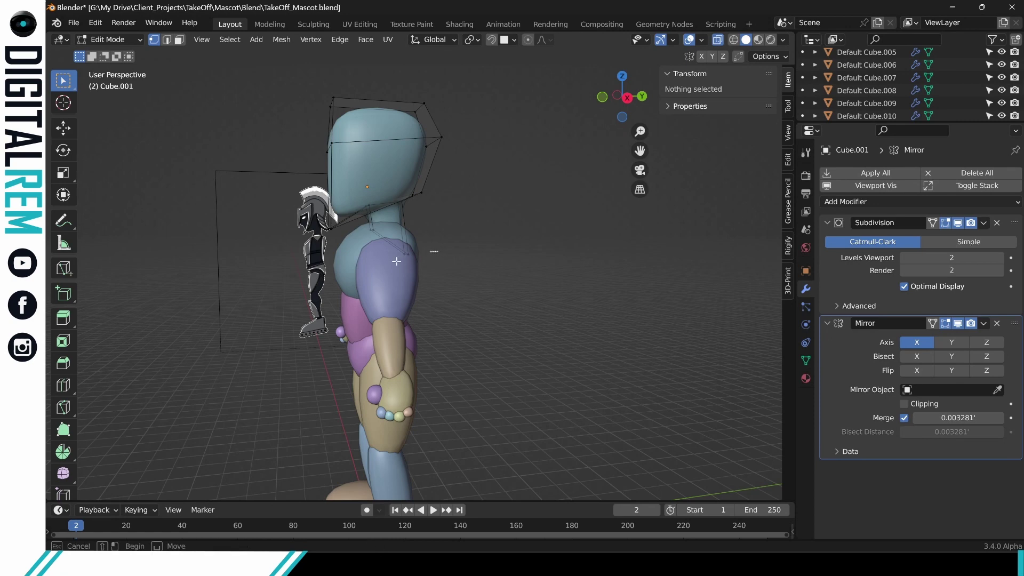
left_click_drag(396, 261, 421, 245)
left_click_drag(404, 183, 416, 161)
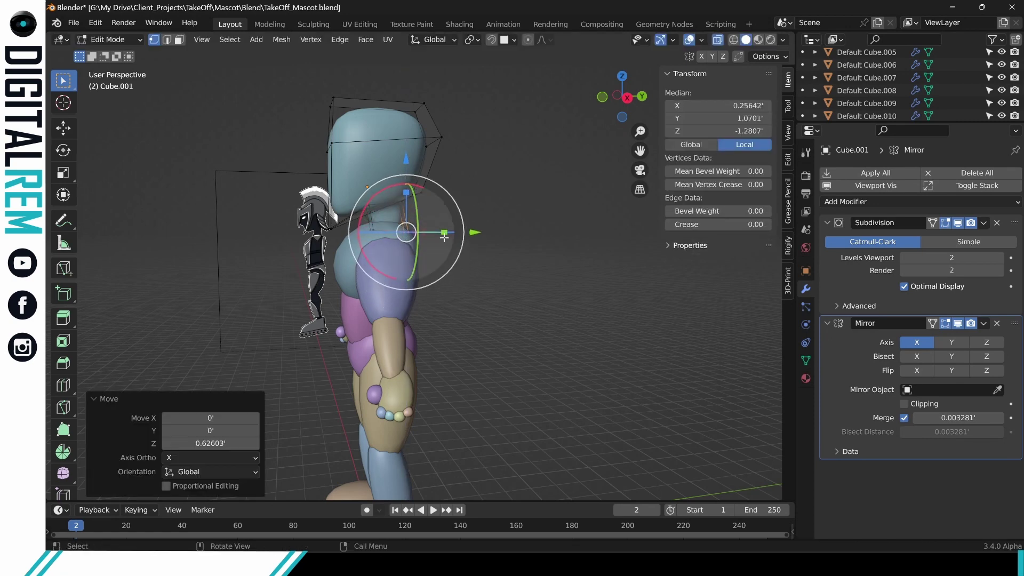
middle_click_drag(411, 223, 402, 250)
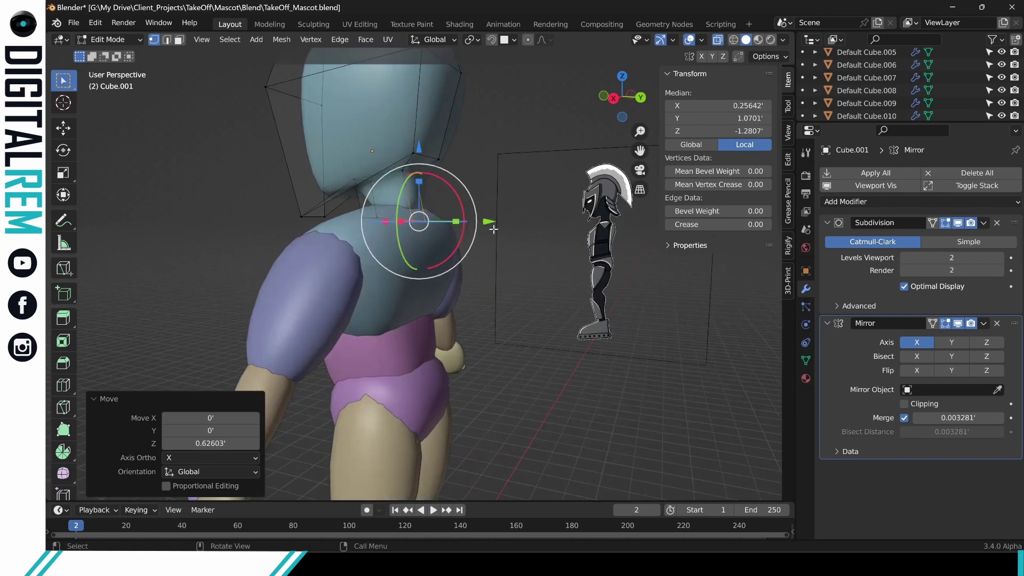
left_click_drag(418, 148, 414, 184)
middle_click_drag(414, 184, 357, 248)
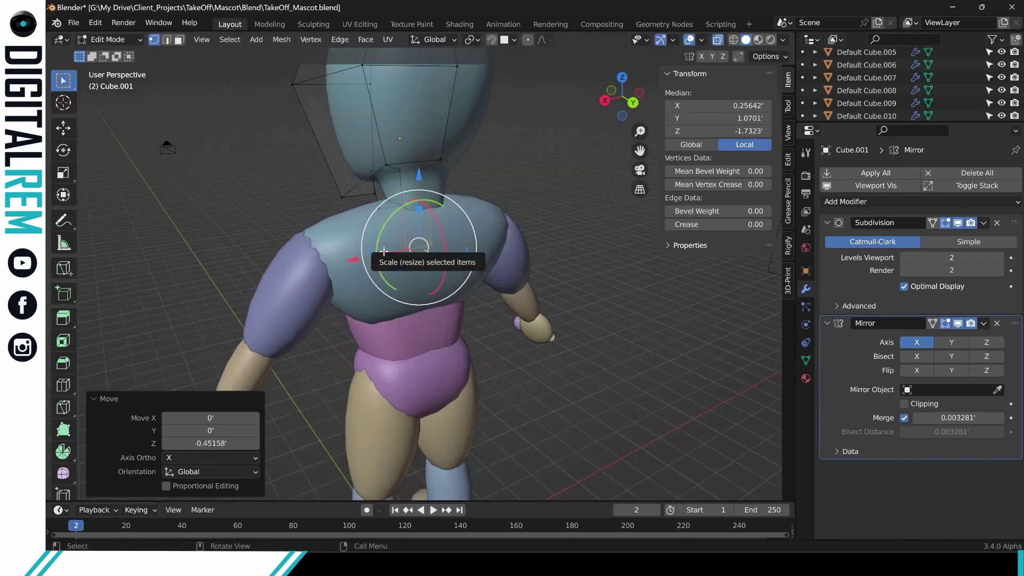
left_click_drag(383, 250, 357, 254)
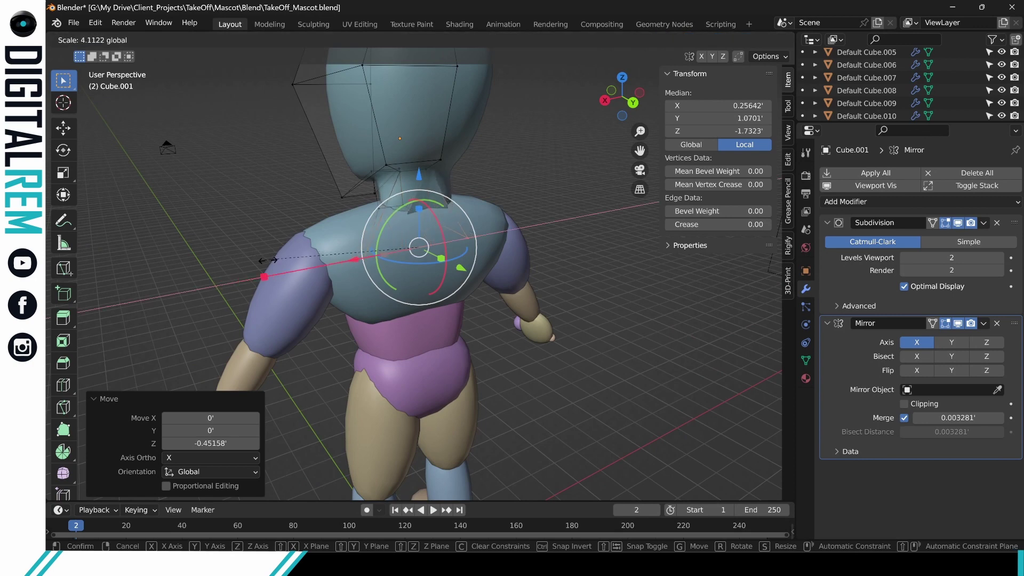
key("Escape")
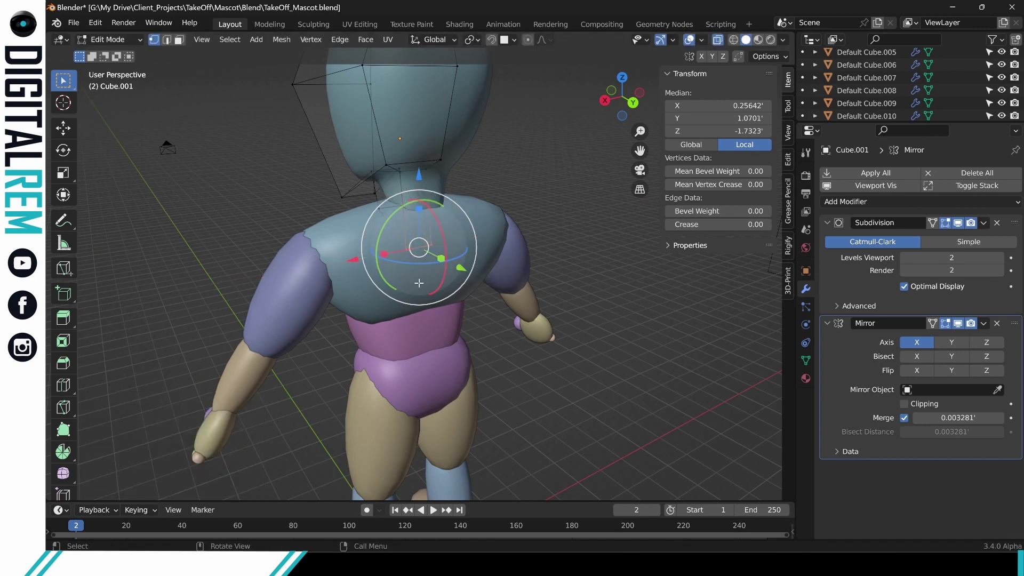
Push a shoulder side vertex 1.0328 outward along X and nudge it along Y.
left_click(345, 290)
left_click(405, 248)
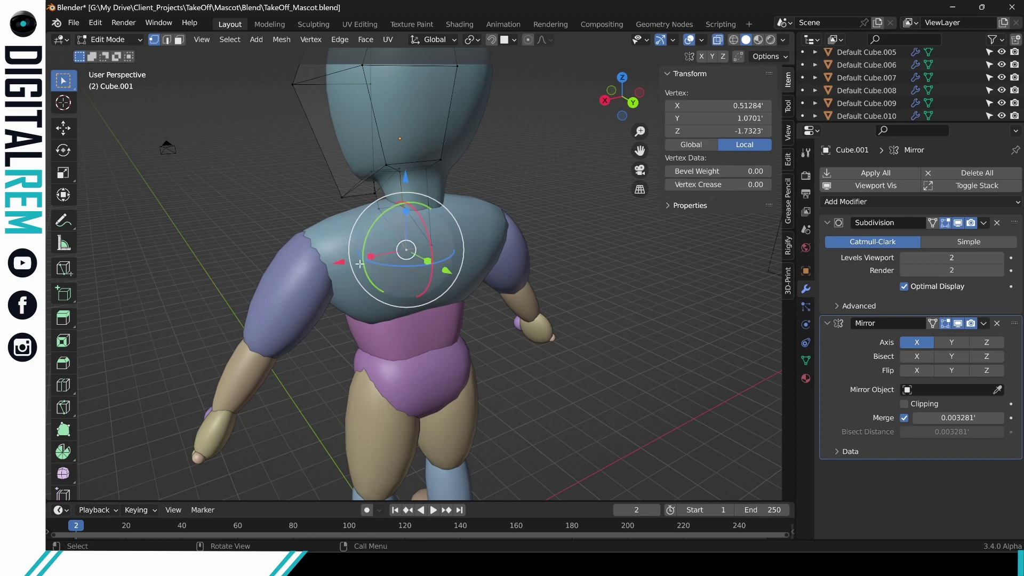
left_click_drag(341, 261, 282, 273)
middle_click_drag(333, 272, 400, 254)
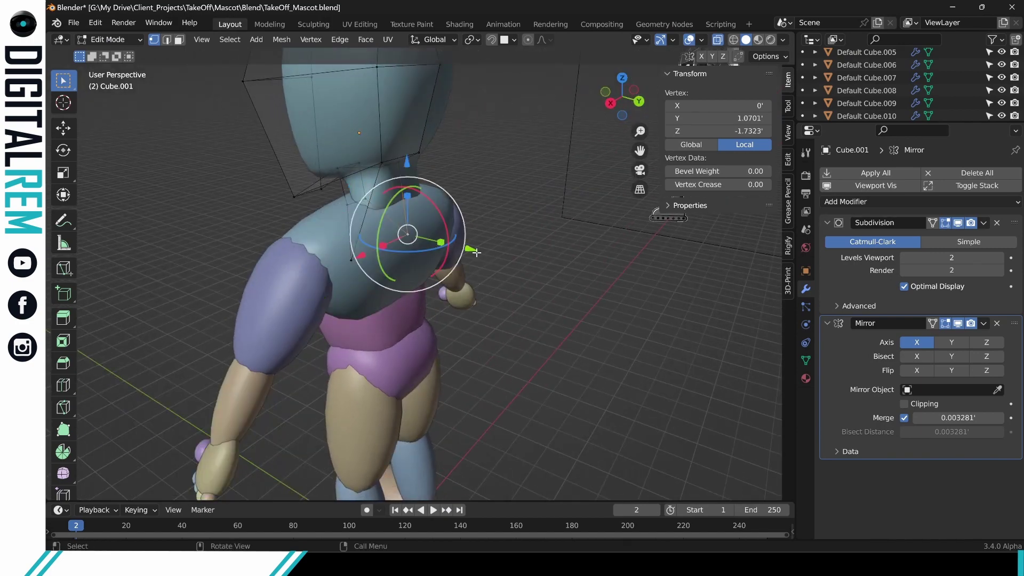
mouse_move(476, 253)
left_mouse_down()
mouse_move(491, 261)
mouse_move(483, 257)
left_mouse_up()
Select a back-of-neck vertex and try moving it along X and Y, undoing both attempts.
mouse_move(483, 257)
middle_mouse_down()
mouse_move(521, 279)
mouse_move(448, 267)
mouse_move(466, 266)
middle_mouse_up()
left_click(520, 279)
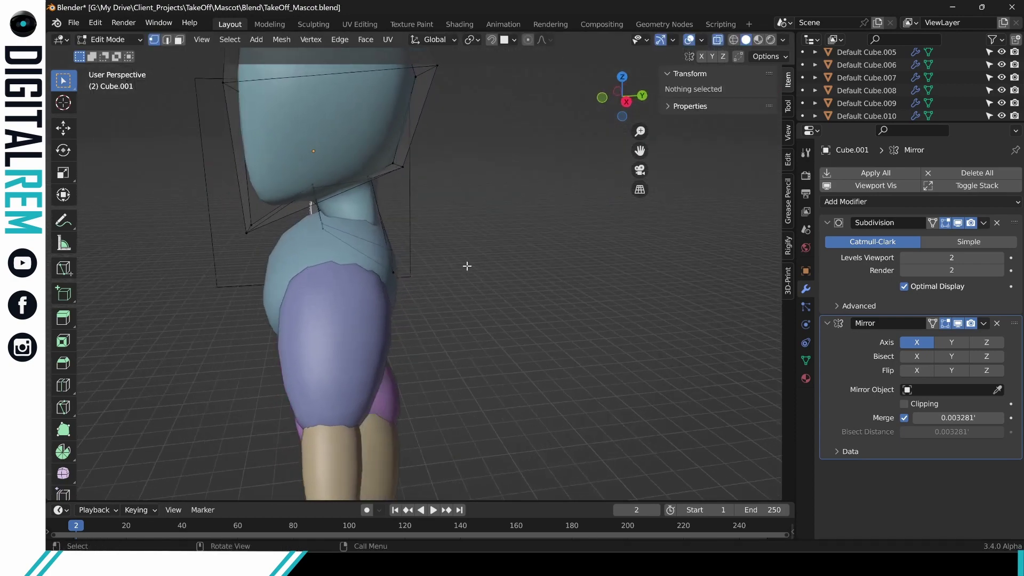
left_click(326, 228)
middle_click_drag(327, 227, 401, 248)
left_click_drag(388, 240, 369, 243)
key("ctrl+z")
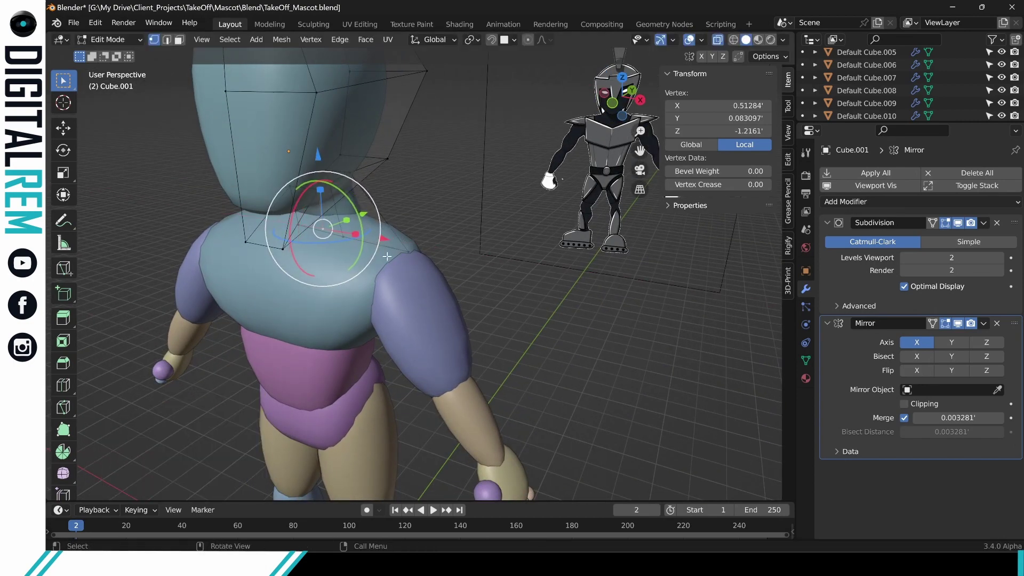
middle_click_drag(380, 246, 350, 266)
left_click_drag(396, 219, 375, 223)
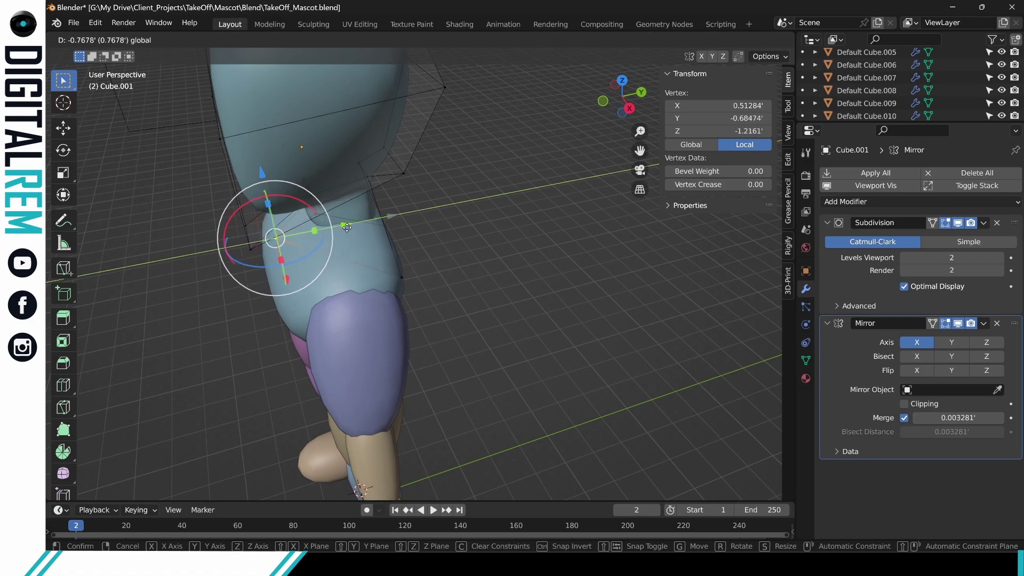
left_click_drag(343, 228, 343, 228)
middle_click_drag(343, 228, 300, 228)
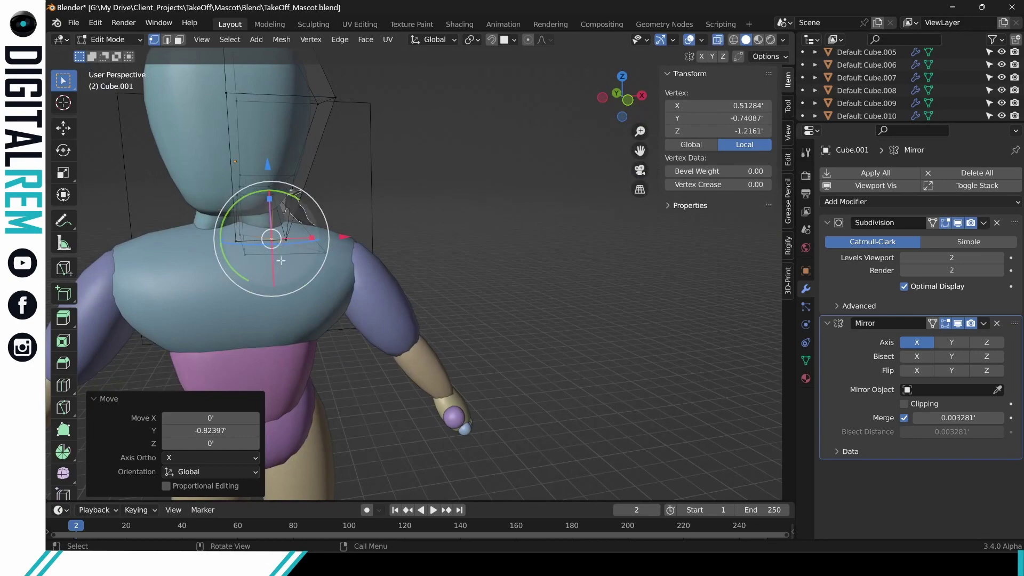
key("ctrl+z")
Select a neck edge, move it -0.49146 along Y, and rotate it slightly.
middle_click_drag(230, 235, 161, 272)
left_click(255, 224, "shift")
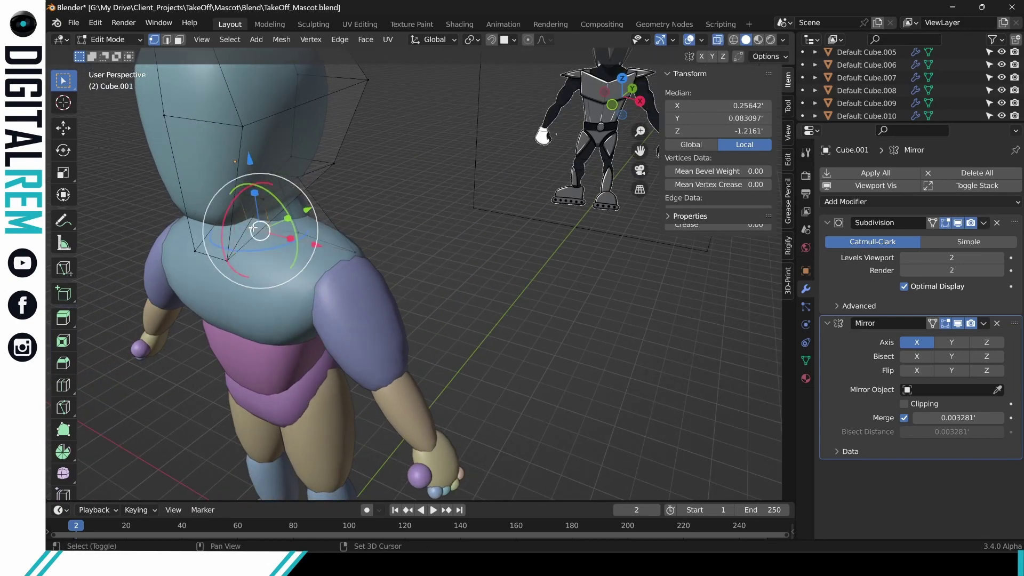
middle_click_drag(255, 224, 310, 222)
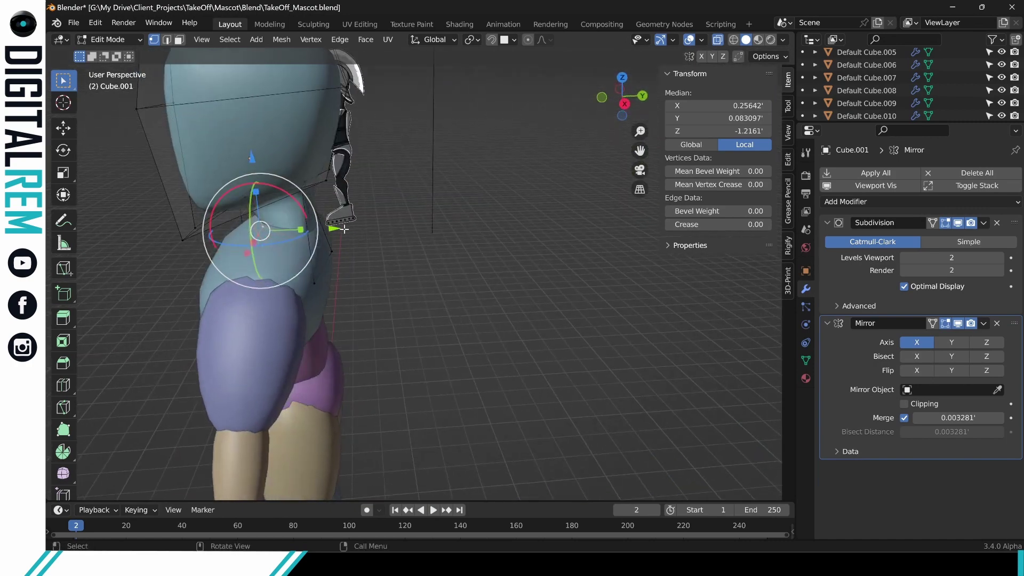
left_click_drag(344, 228, 311, 231)
middle_click_drag(311, 232, 223, 188)
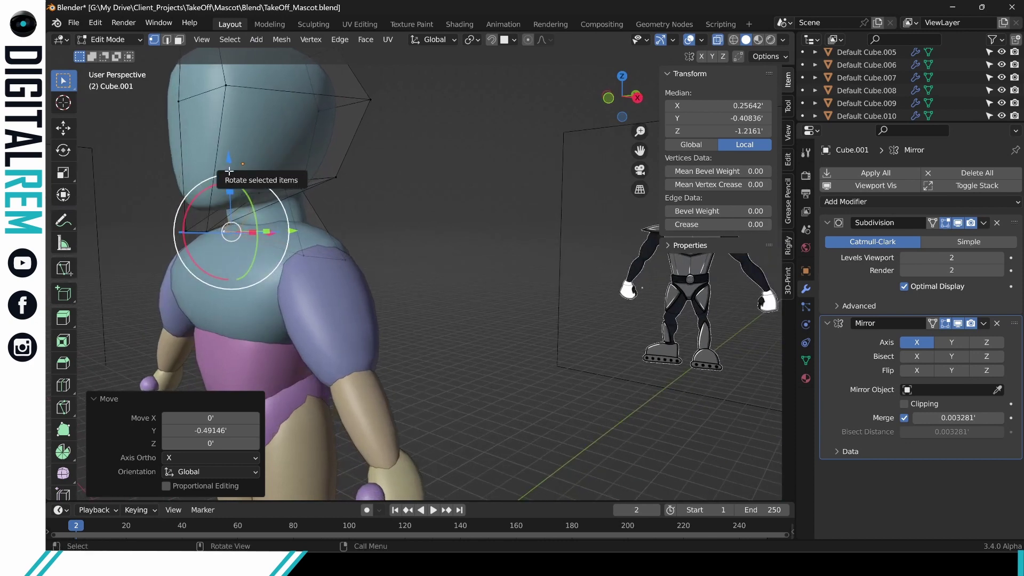
mouse_move(230, 170)
left_mouse_down()
mouse_move(227, 161)
mouse_move(230, 169)
left_mouse_up()
Deselect all, zoom out, and save TakeOff_Mascot.blend.
key("alt+a")
mouse_move(229, 170)
middle_mouse_down()
mouse_move(402, 230)
mouse_move(448, 238)
mouse_move(475, 225)
mouse_move(363, 217)
mouse_move(439, 225)
mouse_move(475, 292)
mouse_move(402, 306)
middle_mouse_up()
scroll(450, 237, "down", 4)
key("ctrl+s")
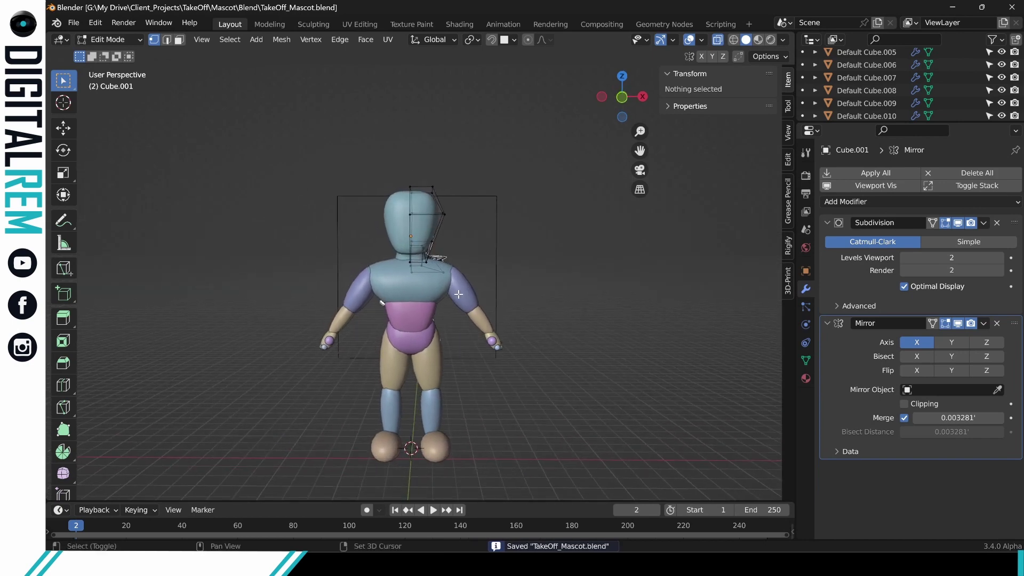
Return to Object Mode, select the hand's finger ball Default Cube.011, and enter its Edit Mode.
key("ctrl+Tab")
left_click(362, 305)
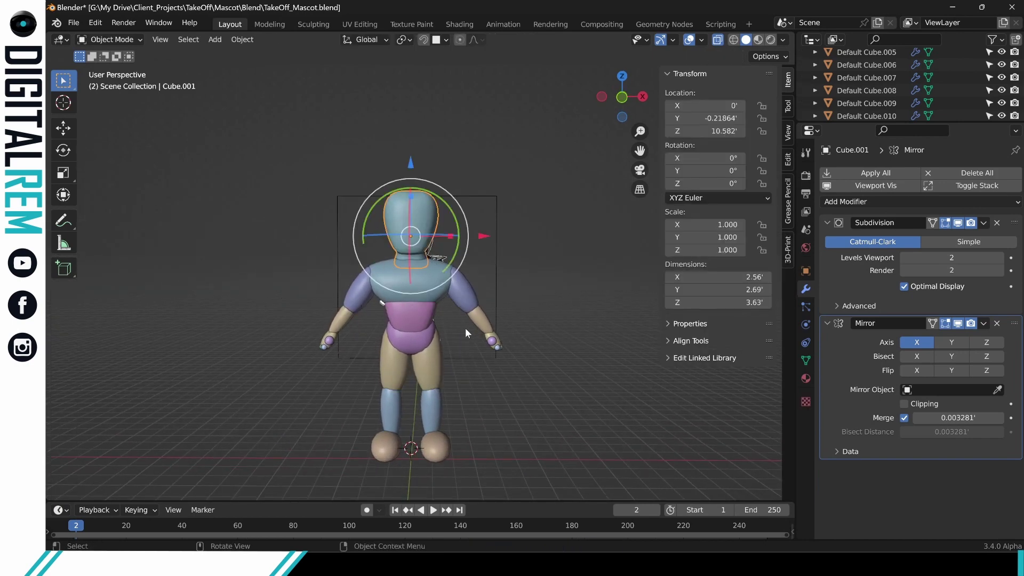
middle_click_drag(466, 332, 373, 269)
scroll(469, 311, "down", 3)
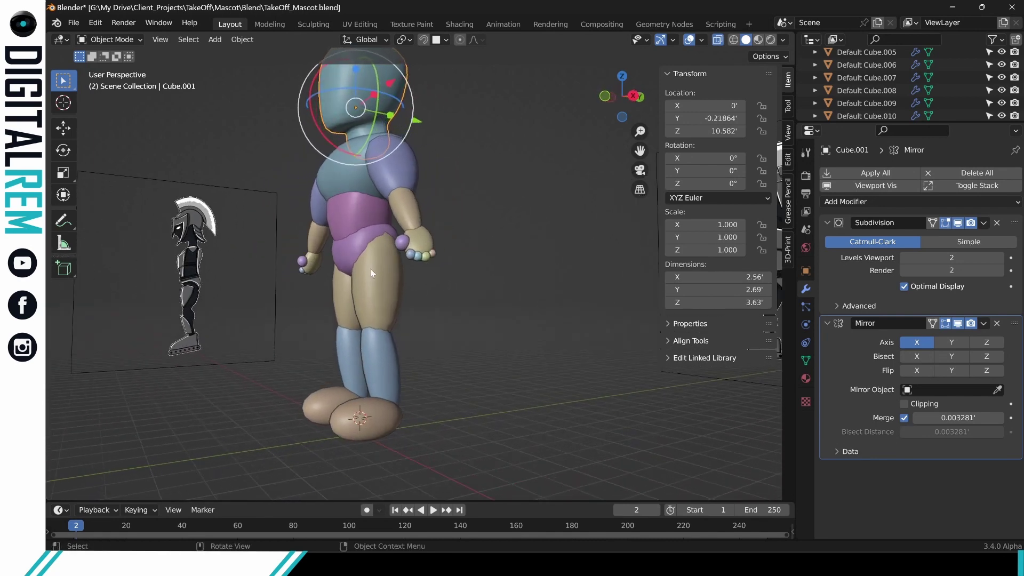
scroll(394, 272, "up", 4)
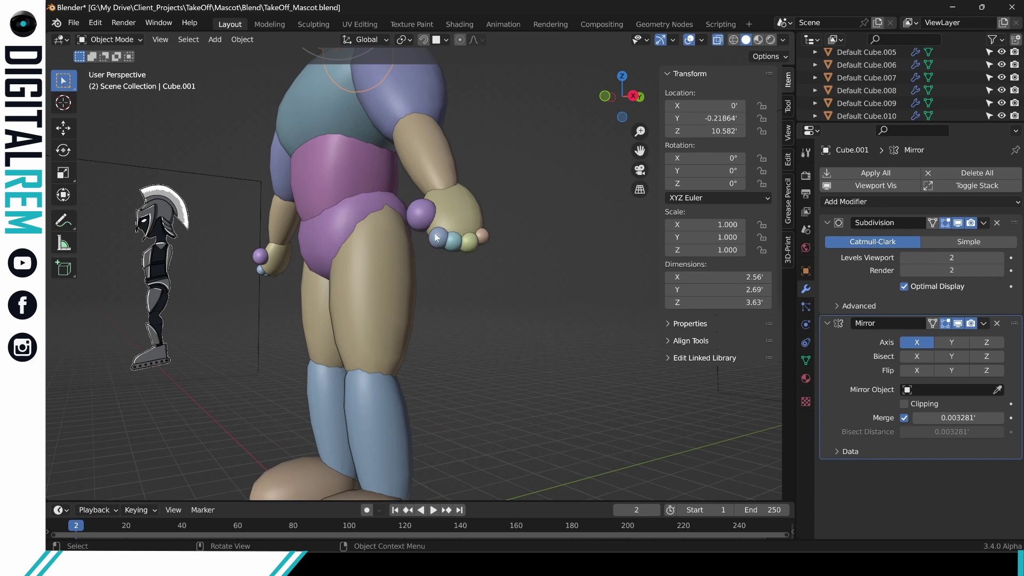
left_click(436, 238)
key("ctrl+Tab")
left_click(485, 236)
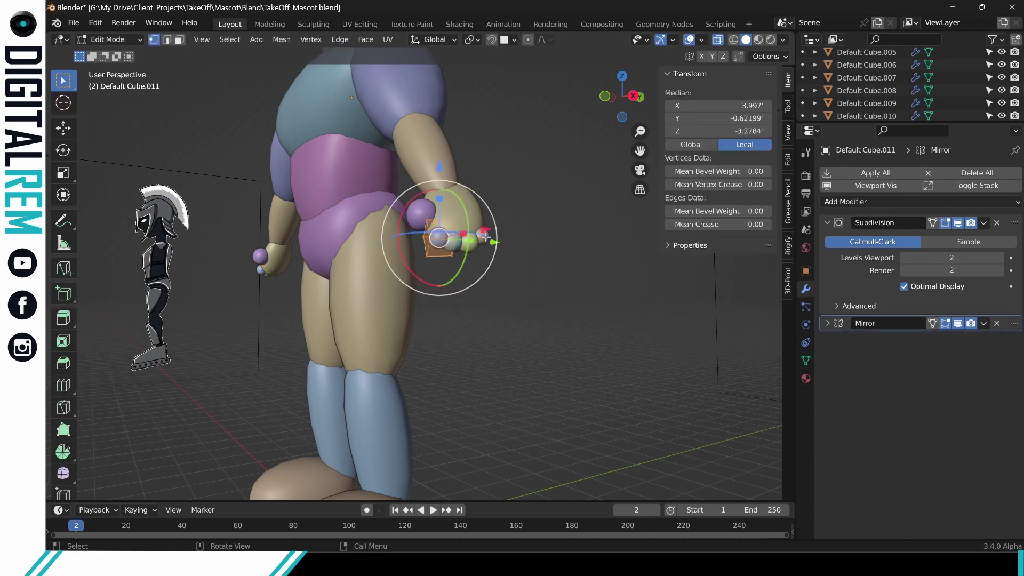
scroll(467, 241, "up", 1)
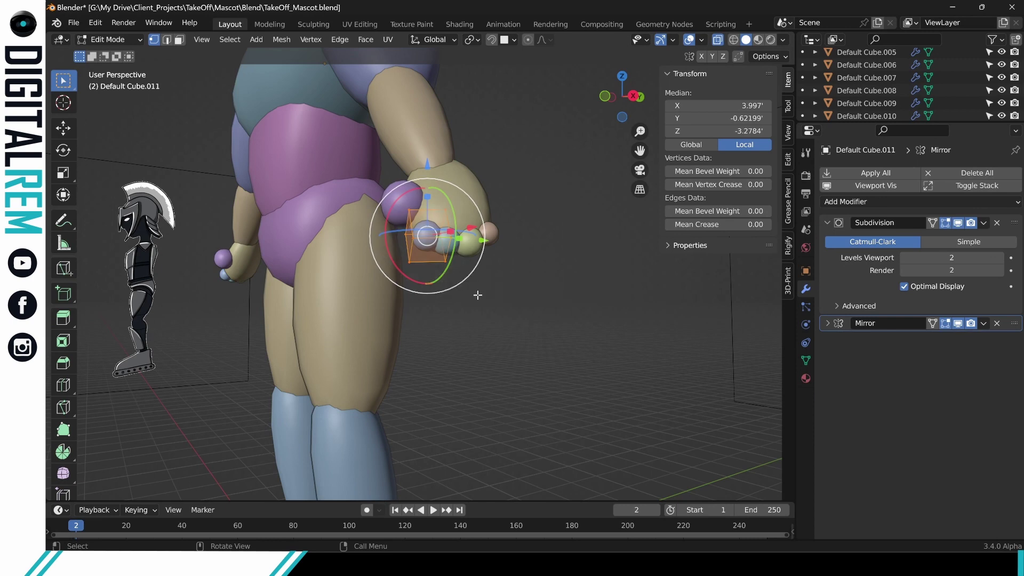
Duplicate the blue finger sphere twice, stacking the copies downward into a three-sphere column.
middle_click_drag(515, 221, 511, 355)
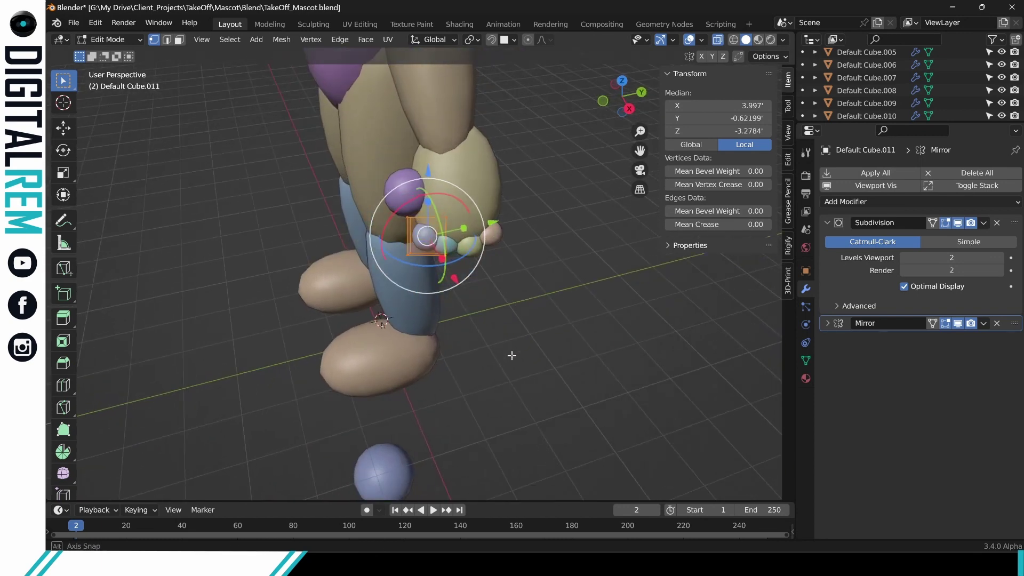
key("g")
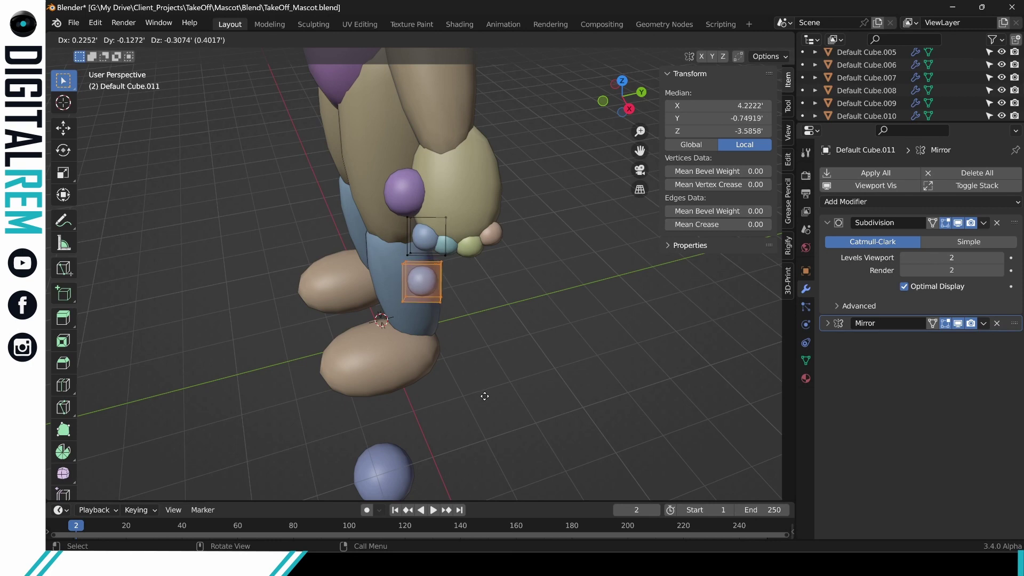
left_click(484, 396)
key("shift+d")
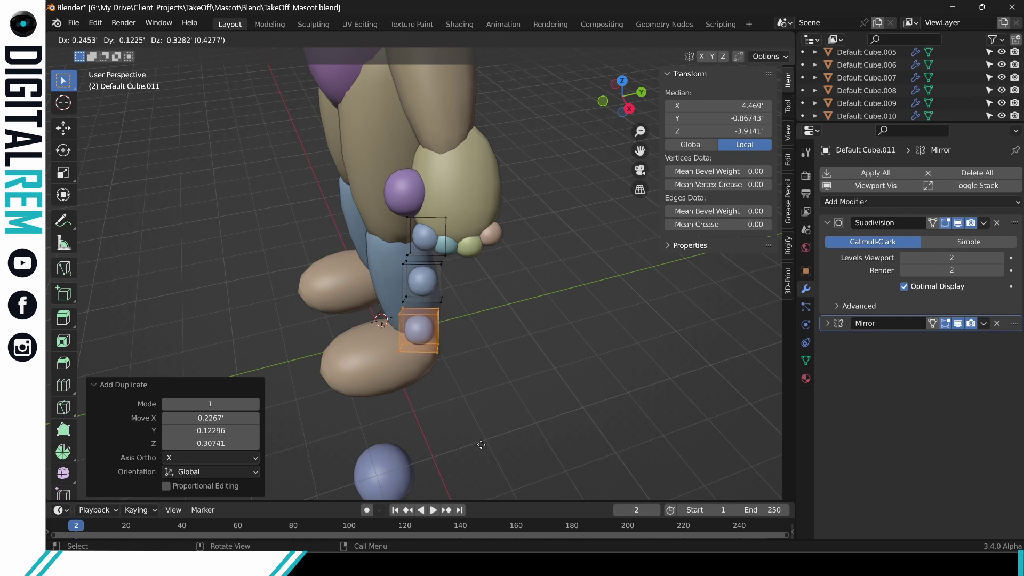
left_click(482, 445)
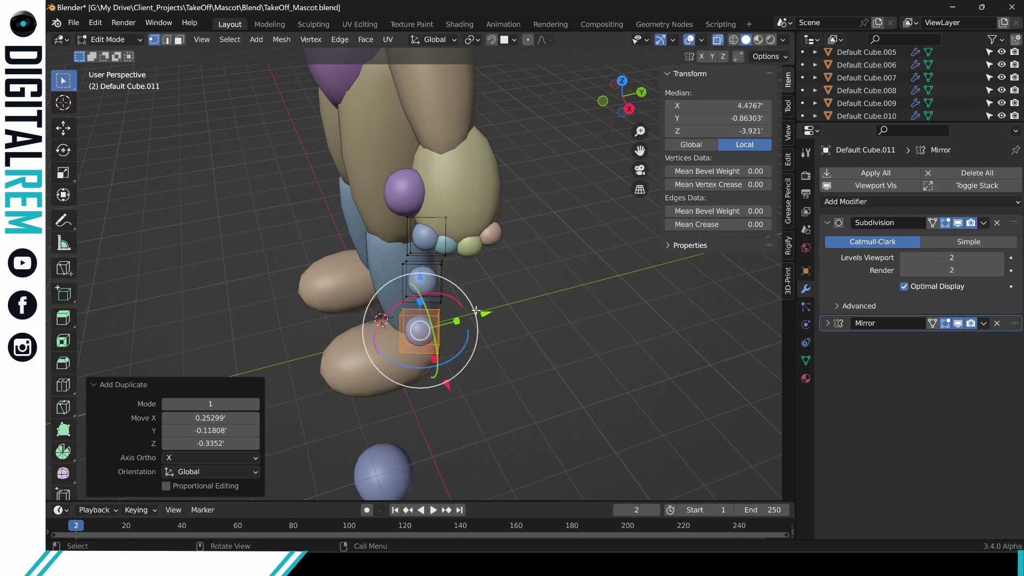
key("Tab")
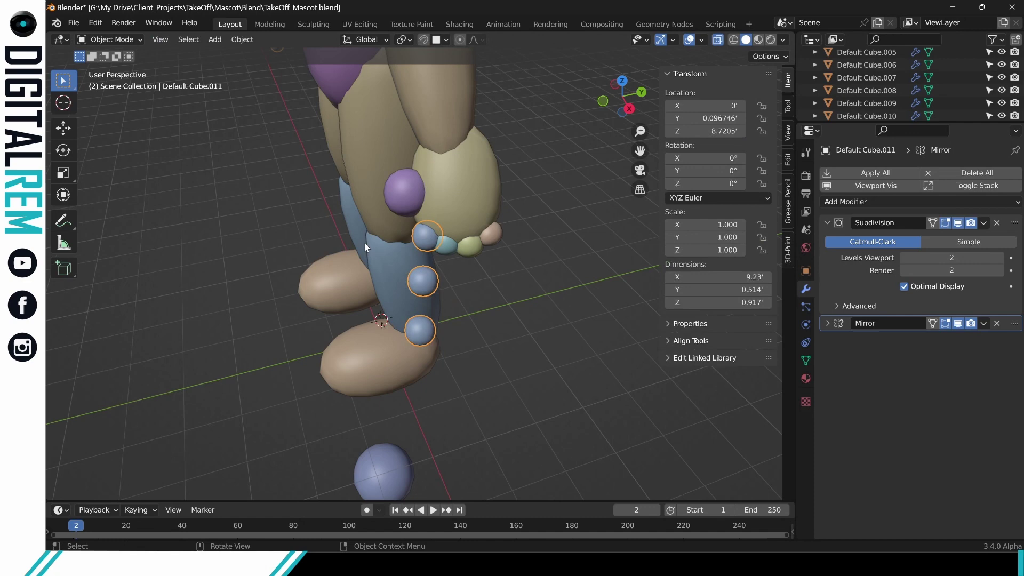
Duplicate the teal finger sphere twice below itself, then return to Object Mode.
left_click(449, 249)
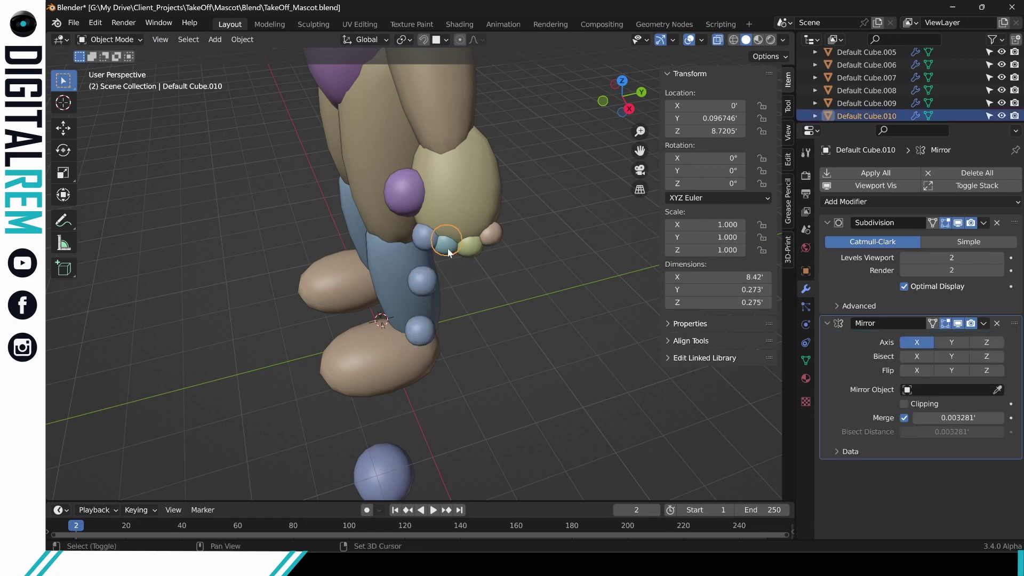
left_click(477, 258)
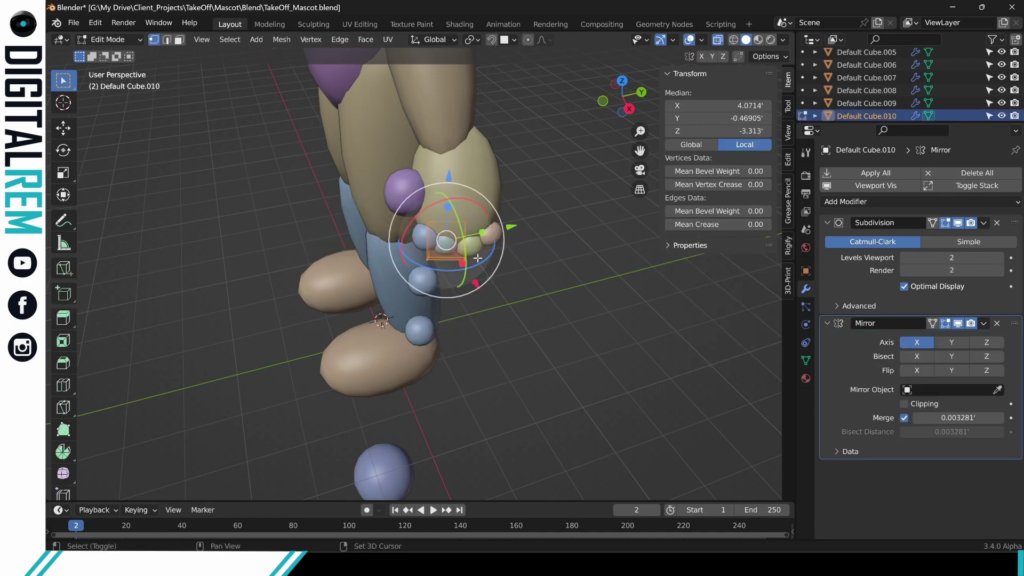
key("g")
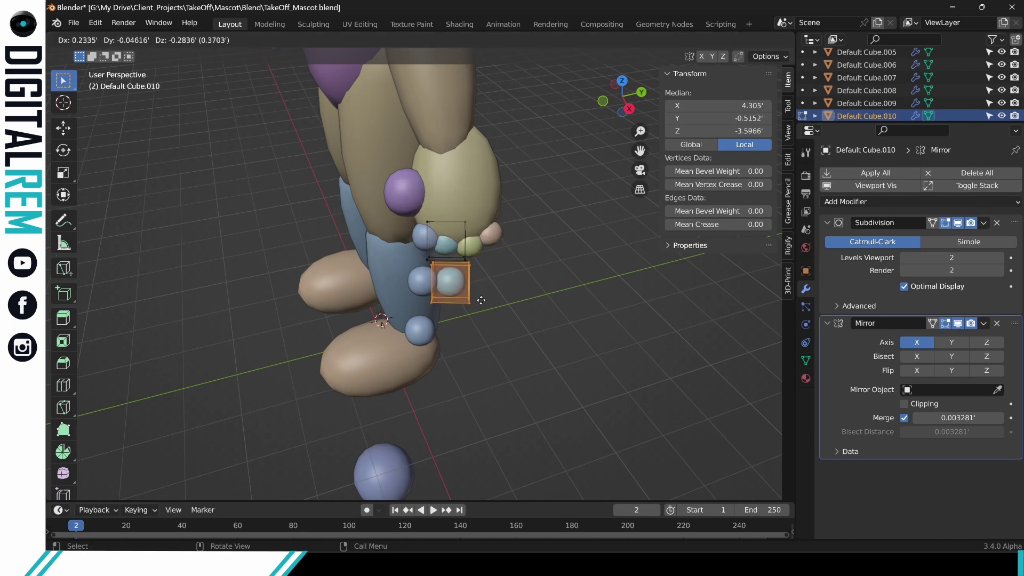
left_click(481, 300)
key("shift+d")
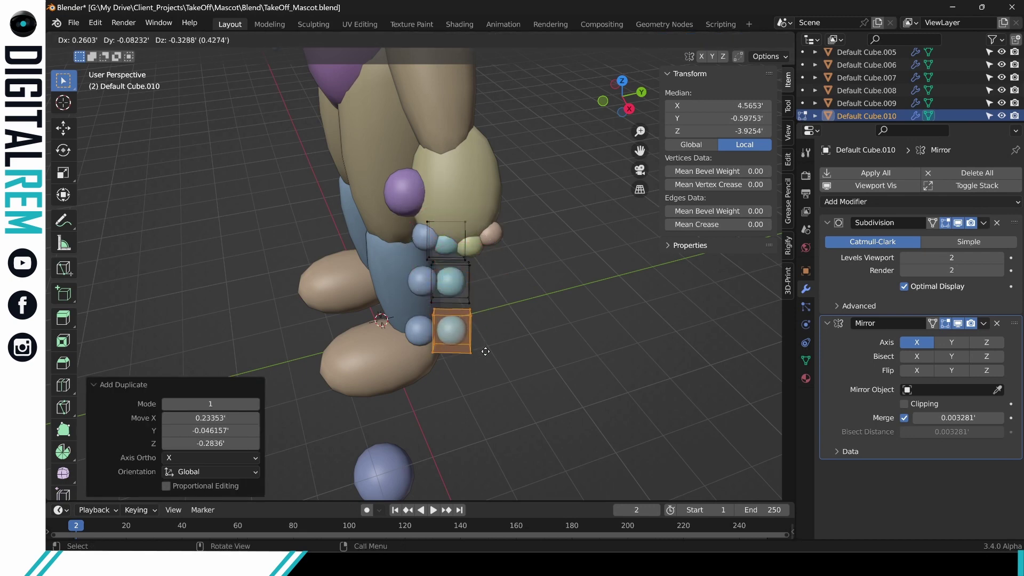
left_click(481, 352)
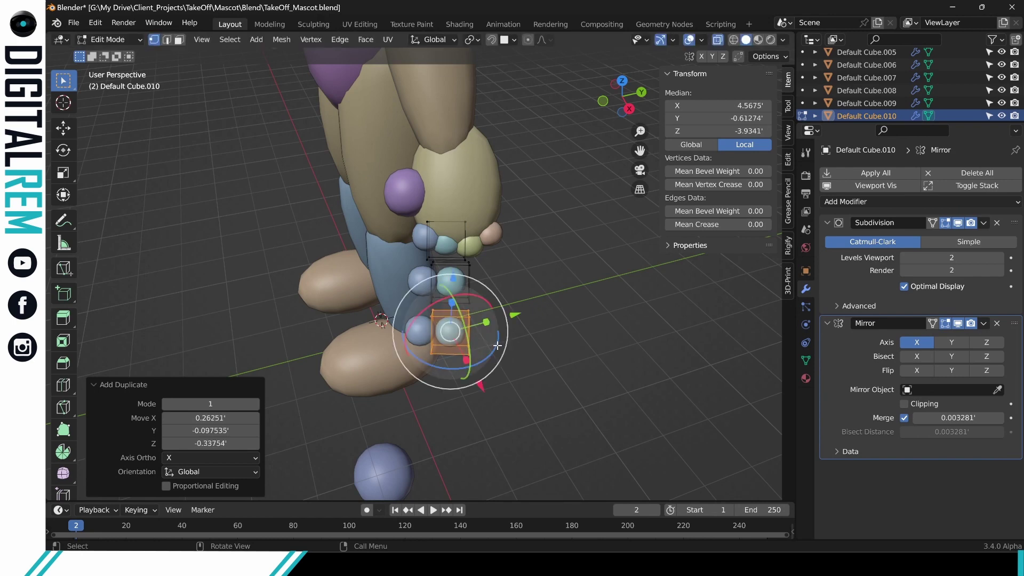
key("ctrl+Tab")
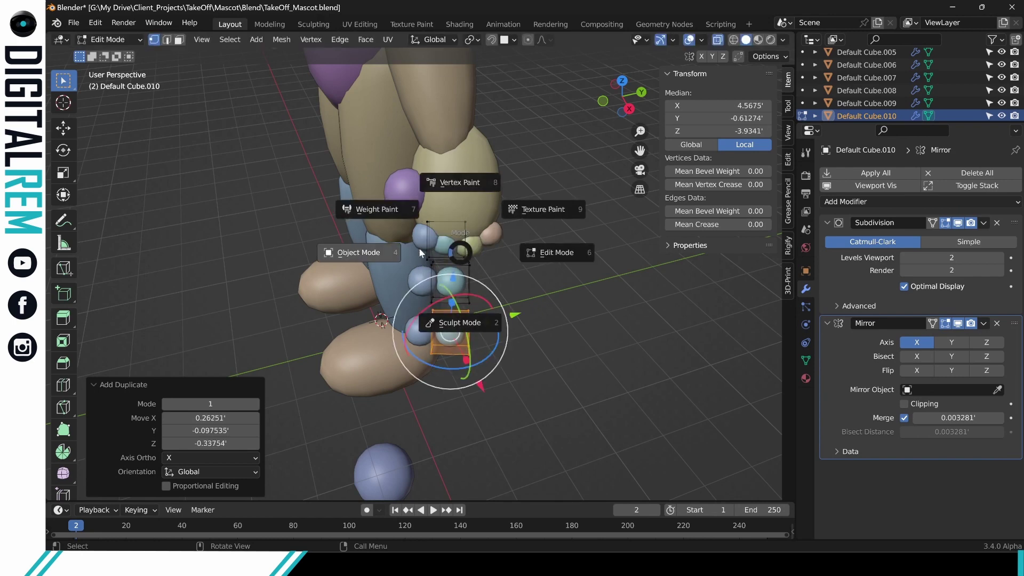
left_click(400, 247)
middle_click_drag(471, 260, 430, 254)
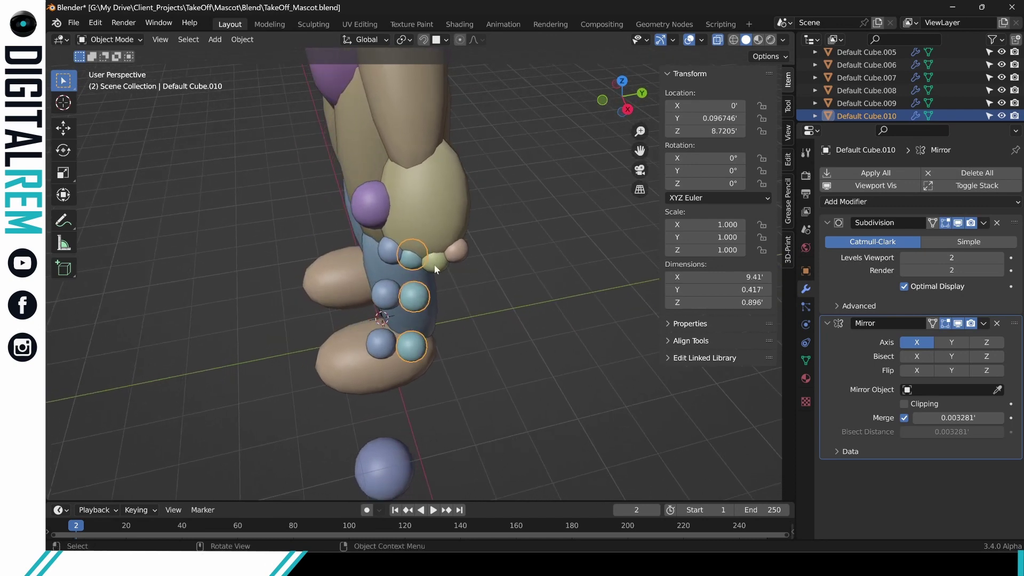
Duplicate the green finger sphere twice downward into a column, then return to Object Mode.
left_click(436, 268)
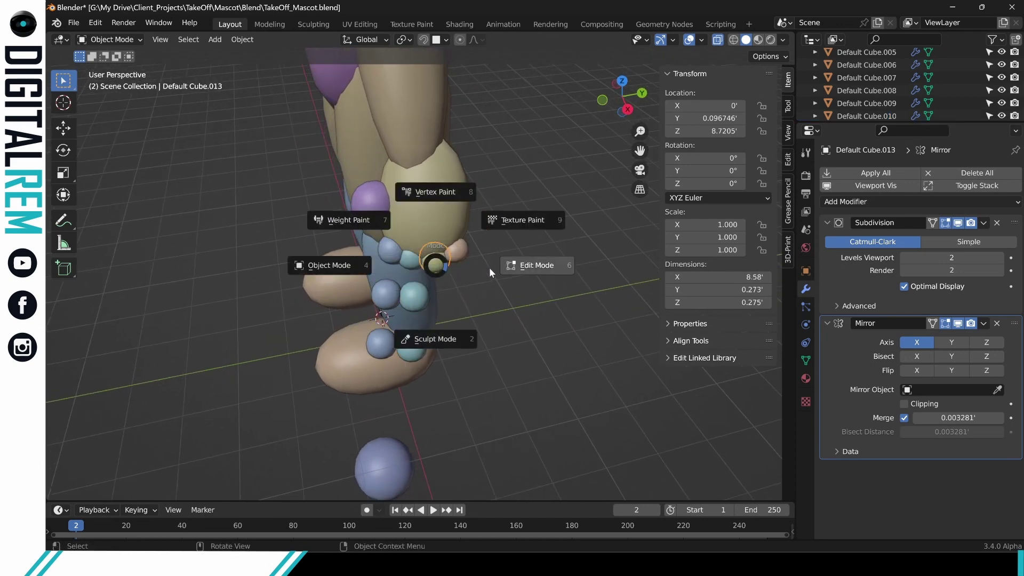
left_click(489, 268)
key("shift+d")
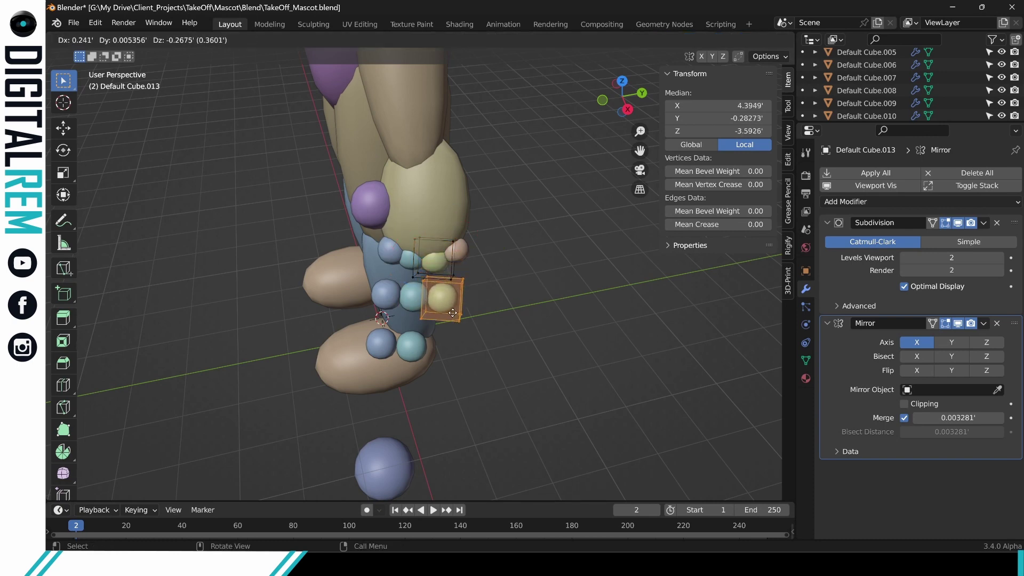
left_click(453, 313)
key("shift+d")
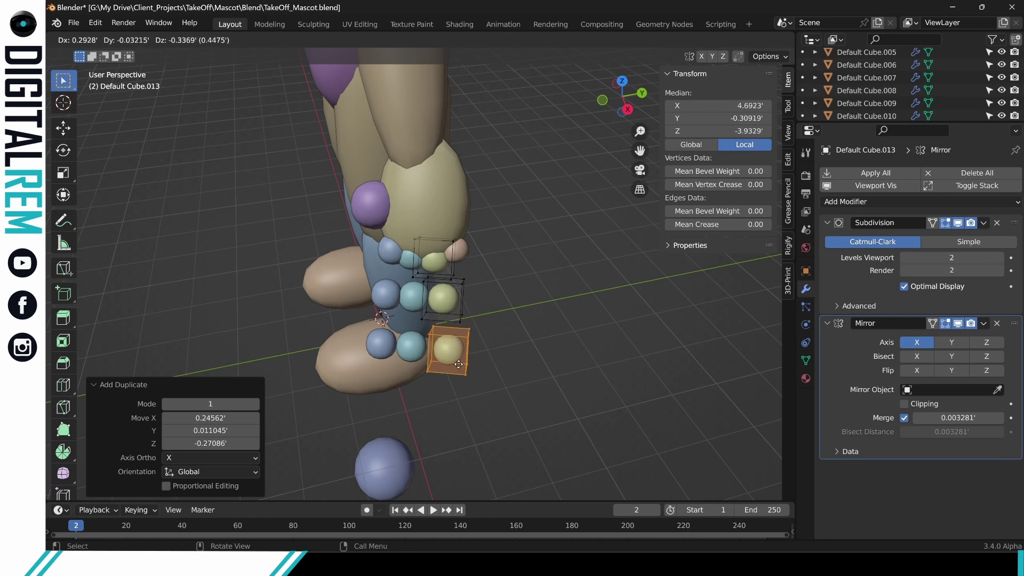
left_click(456, 363)
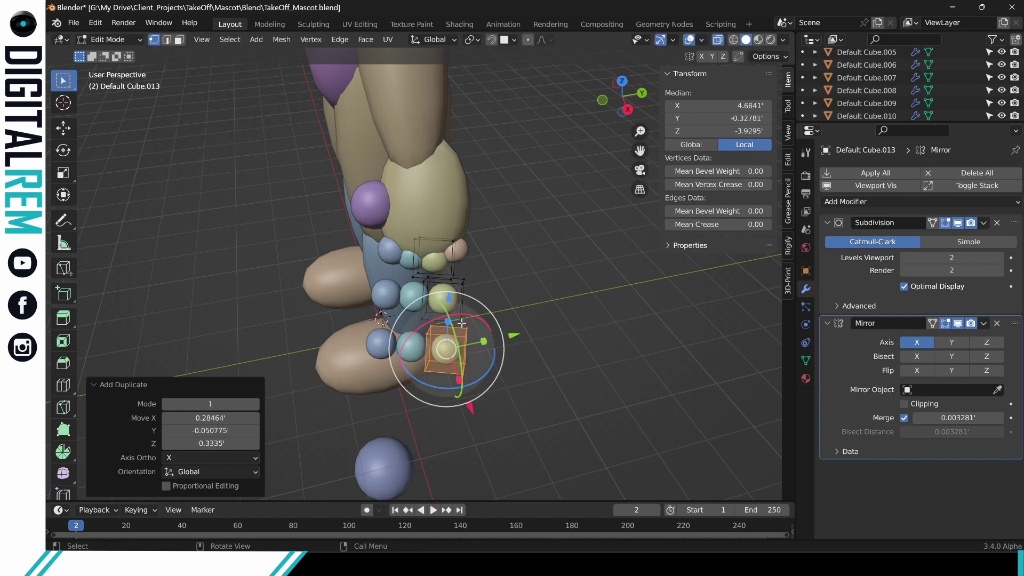
key("ctrl+Tab")
left_click(368, 302)
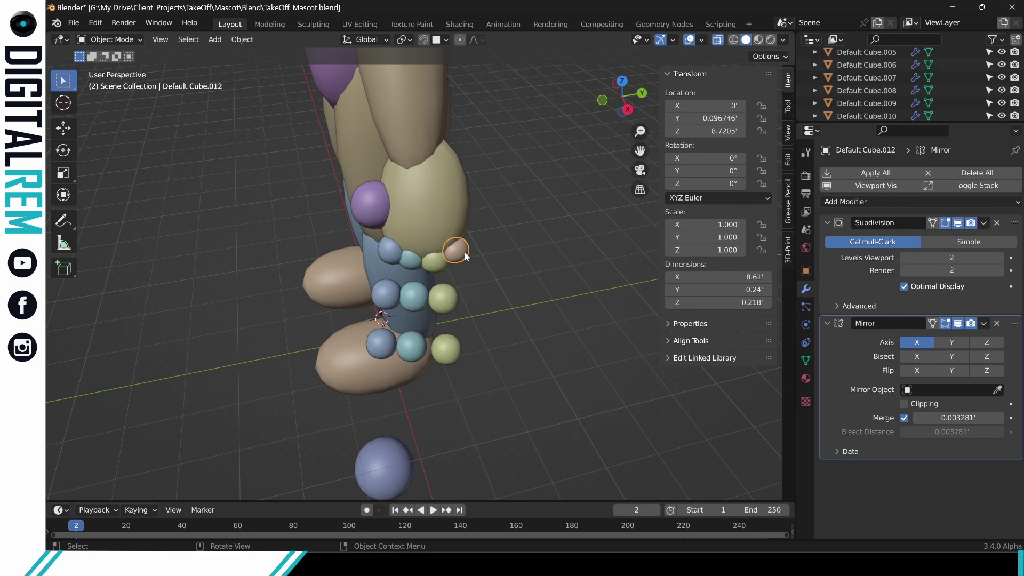
Select the whole pink sphere mesh and stack two duplicates below it, checking from the side.
key("Tab")
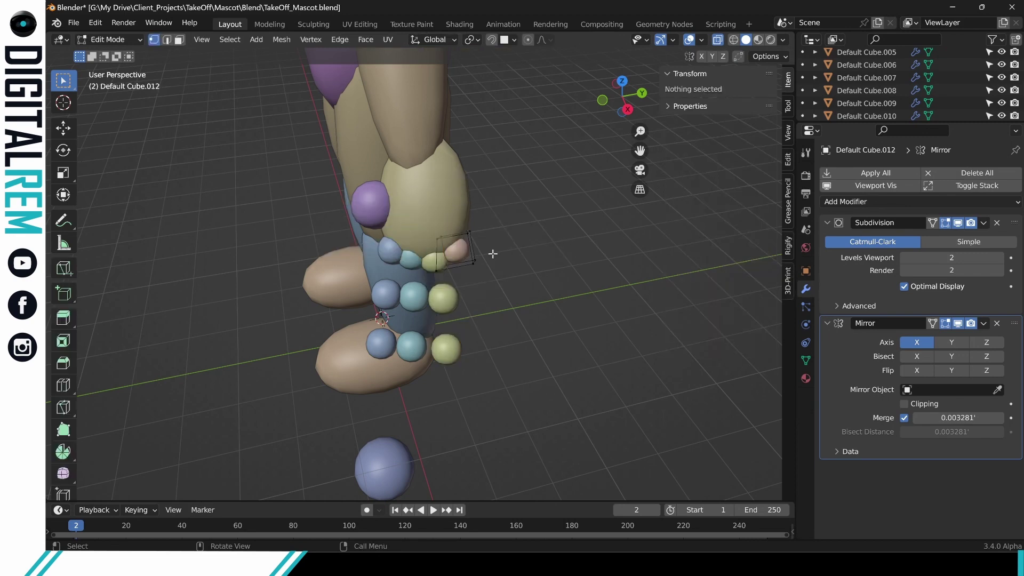
left_click(468, 252)
key("ctrl+l")
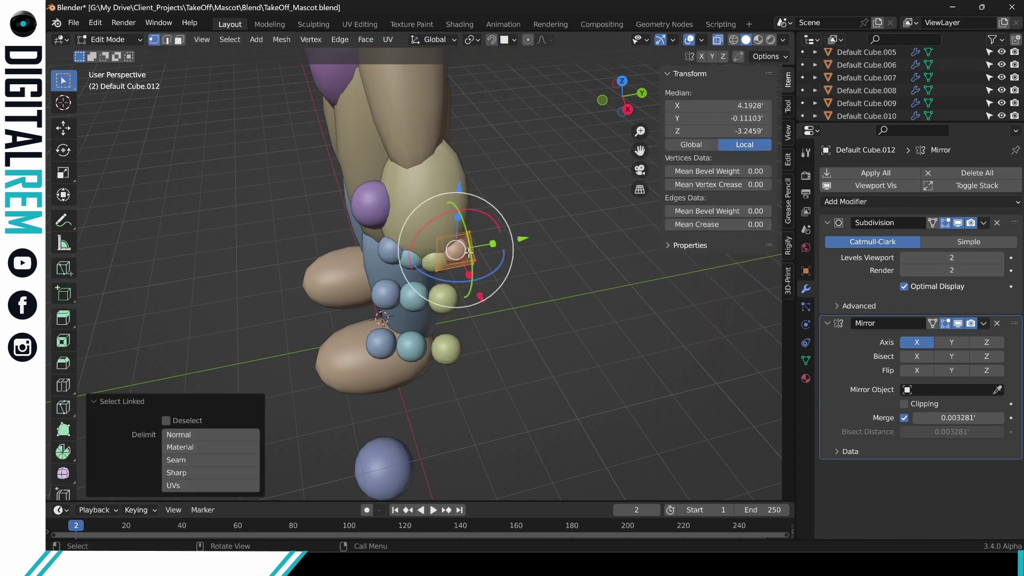
key("g")
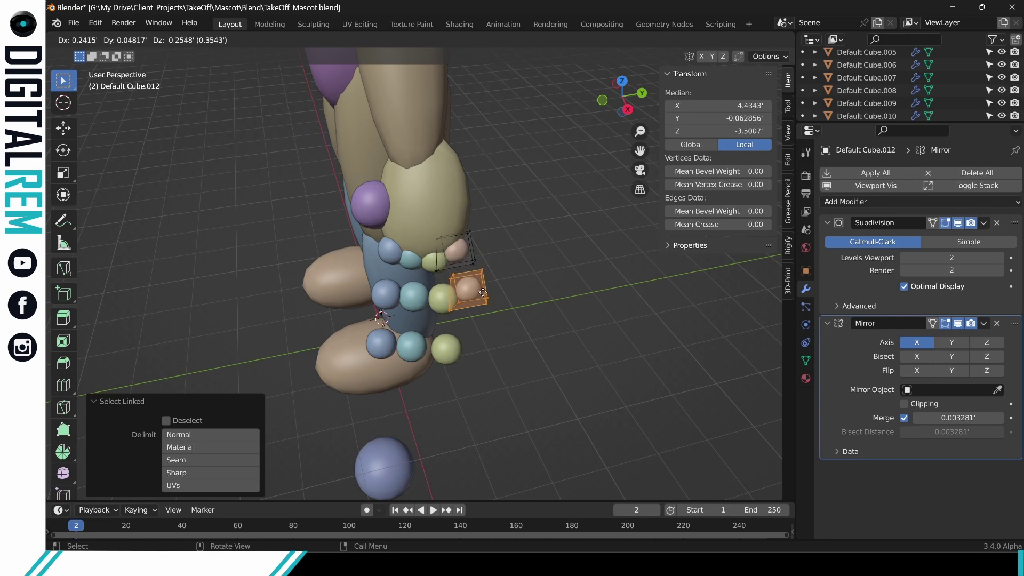
left_click(484, 296)
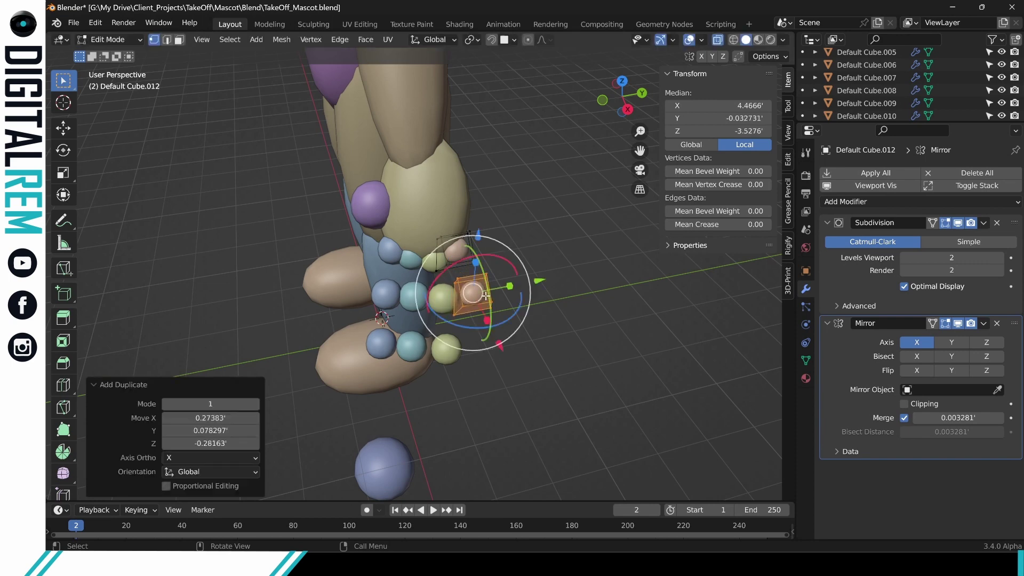
key("shift+d")
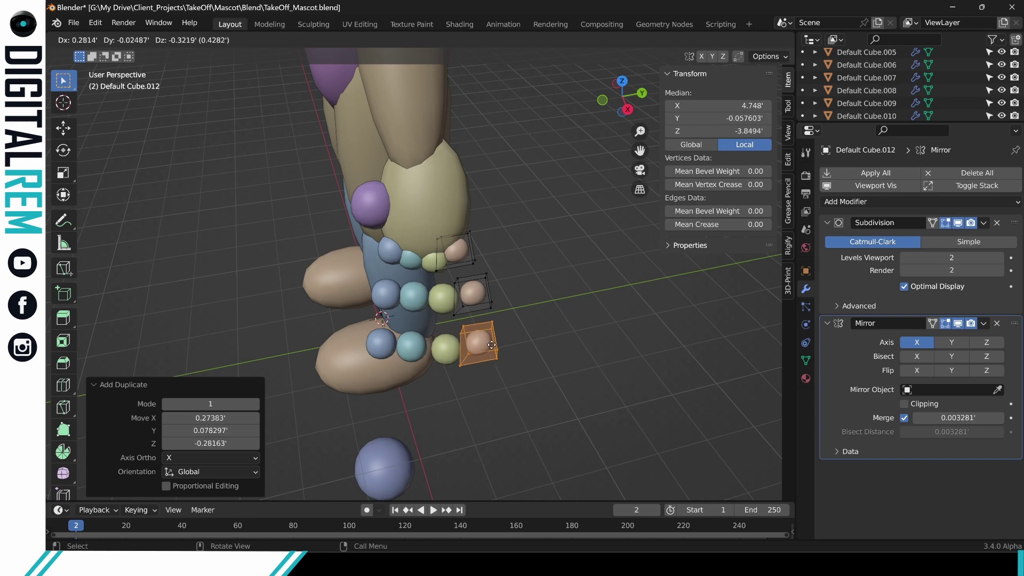
left_click(491, 345)
middle_click_drag(491, 345, 456, 258)
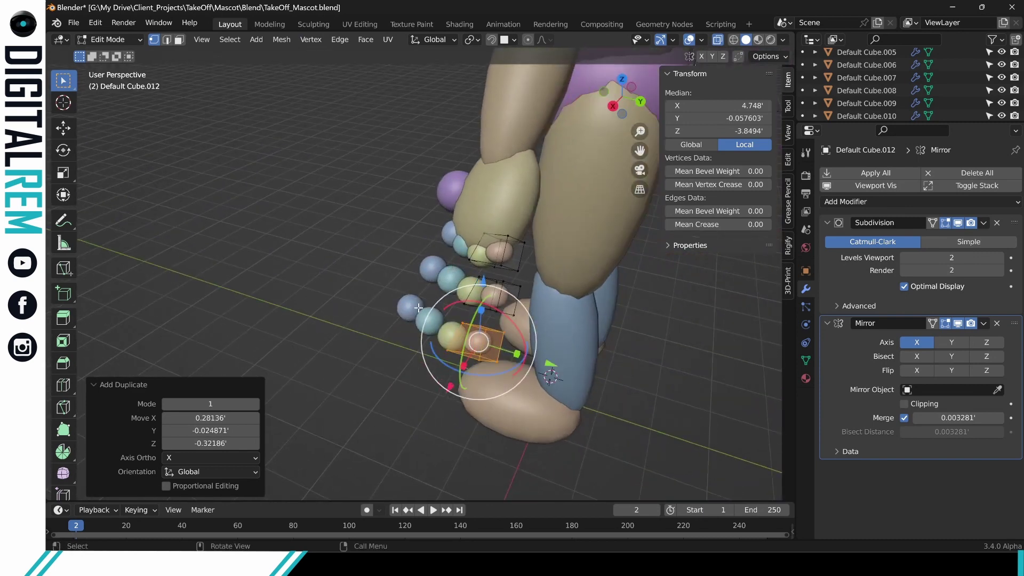
middle_click_drag(391, 300, 440, 266)
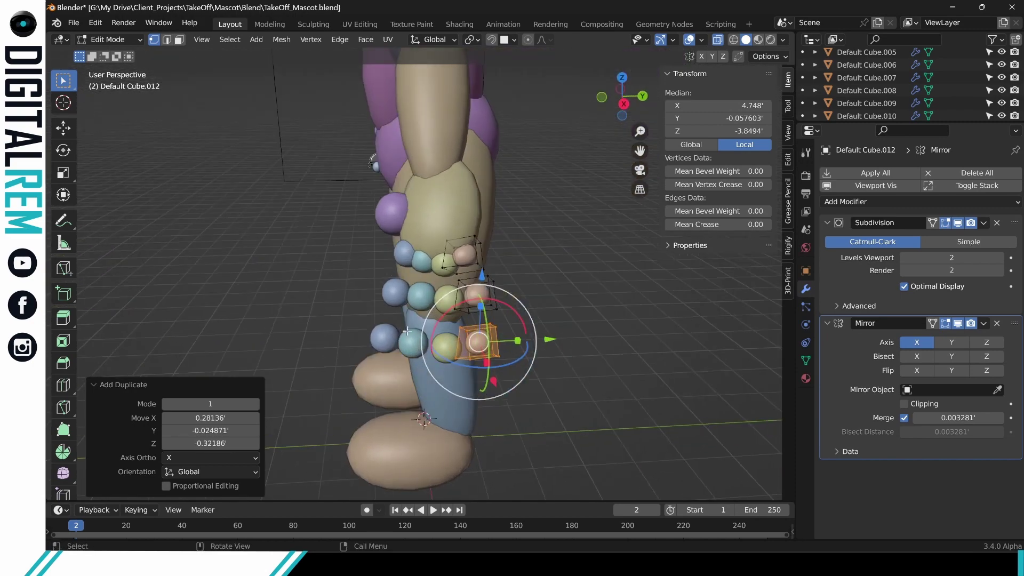
middle_click_drag(407, 331, 469, 299)
key("ctrl+Tab")
Select the purple thumb sphere and switch it into Edit Mode.
left_click(416, 242)
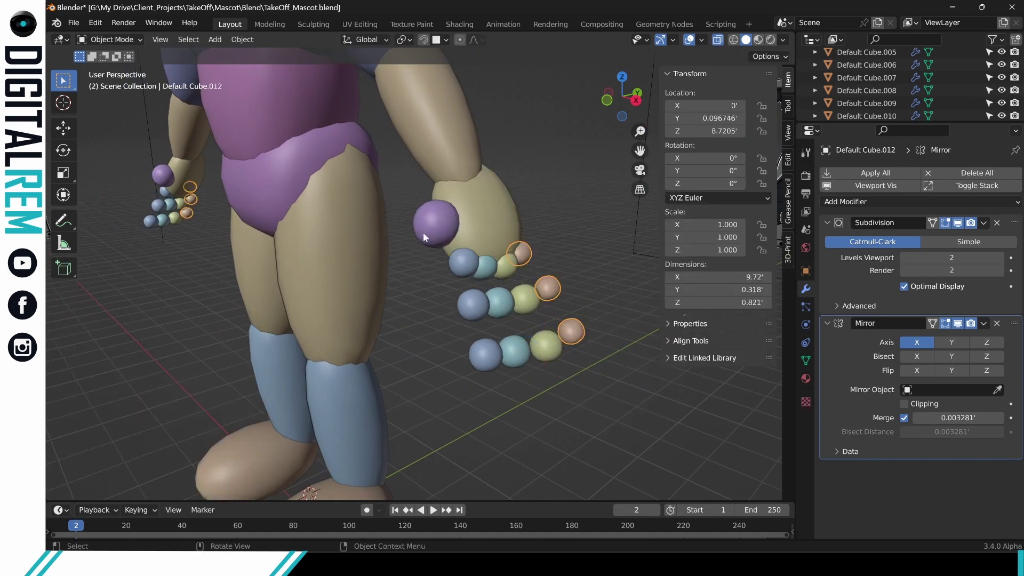
left_click(430, 226)
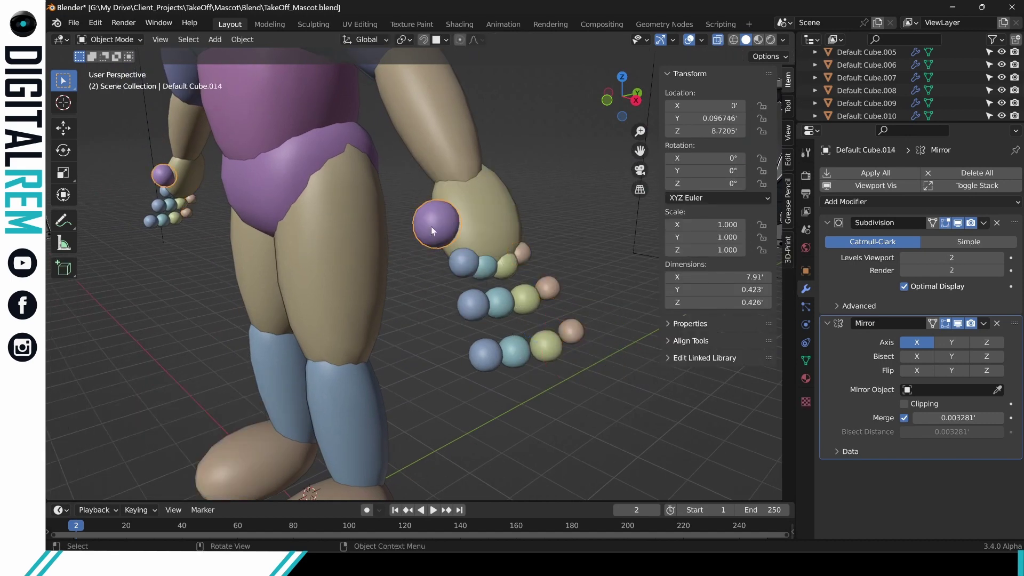
key("s")
left_click(430, 226)
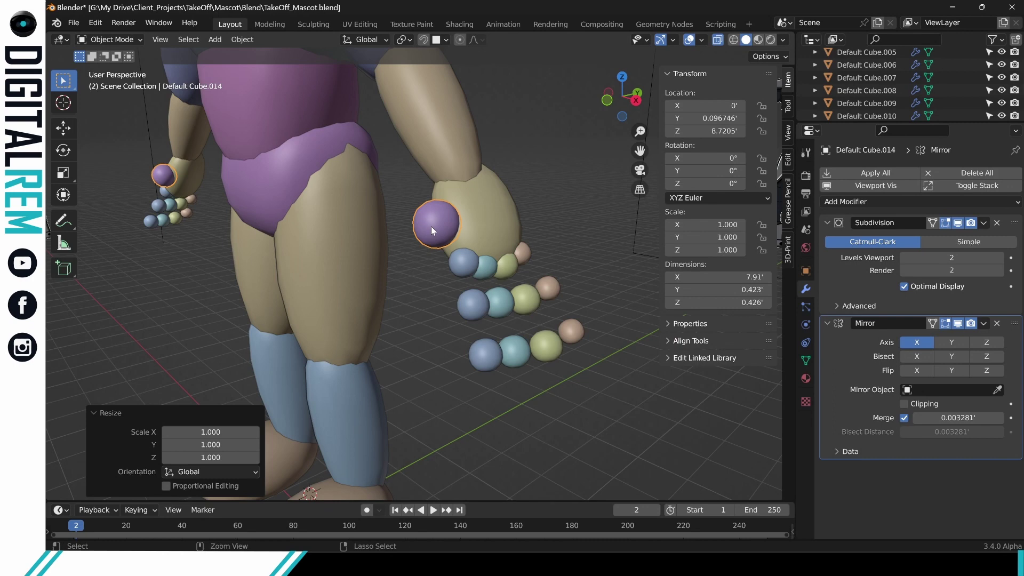
key("ctrl+a")
key("Escape")
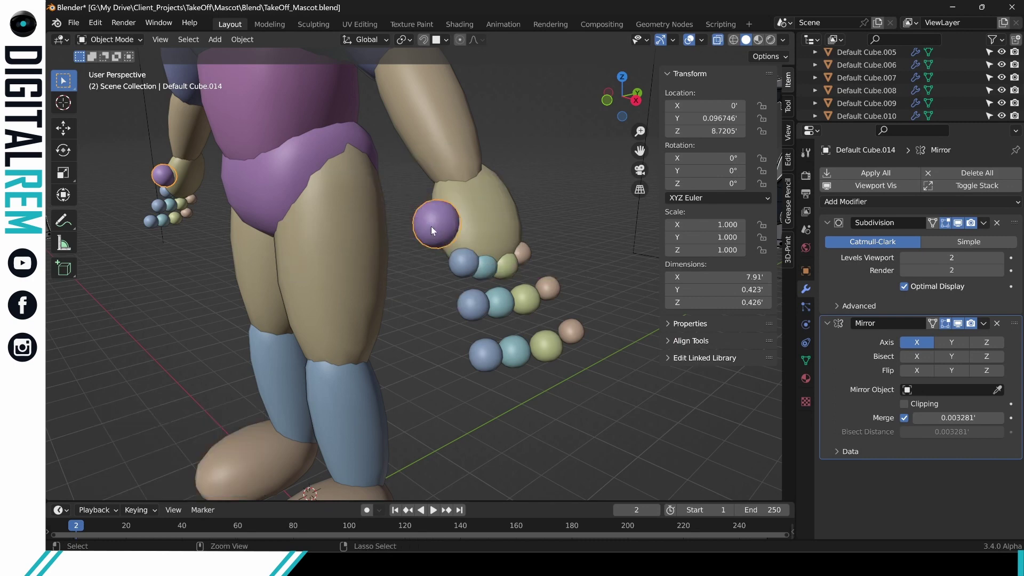
key("ctrl+Tab")
left_click(471, 241)
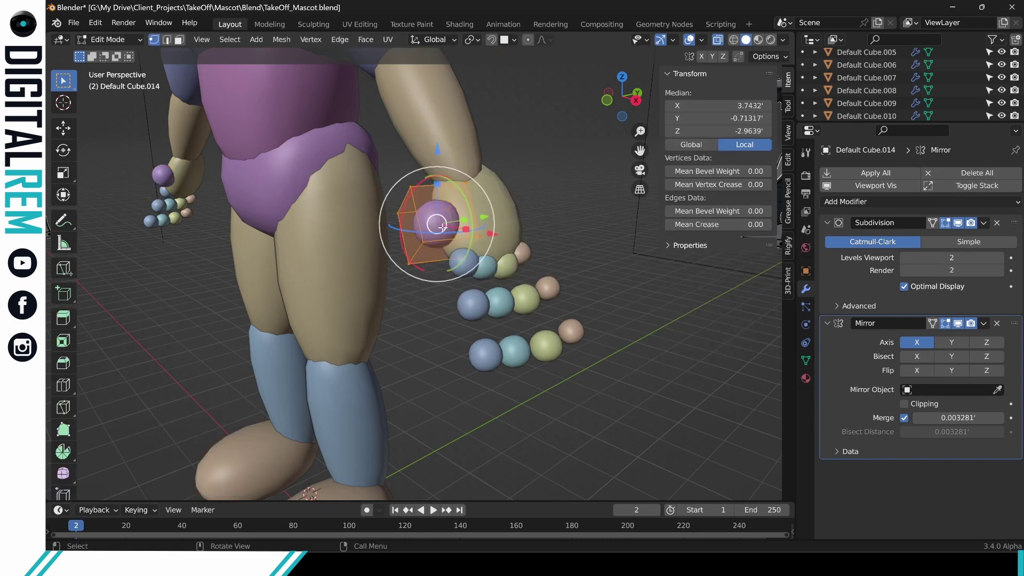
Shrink the sphere slightly and stack two progressively smaller copies below it.
key("s")
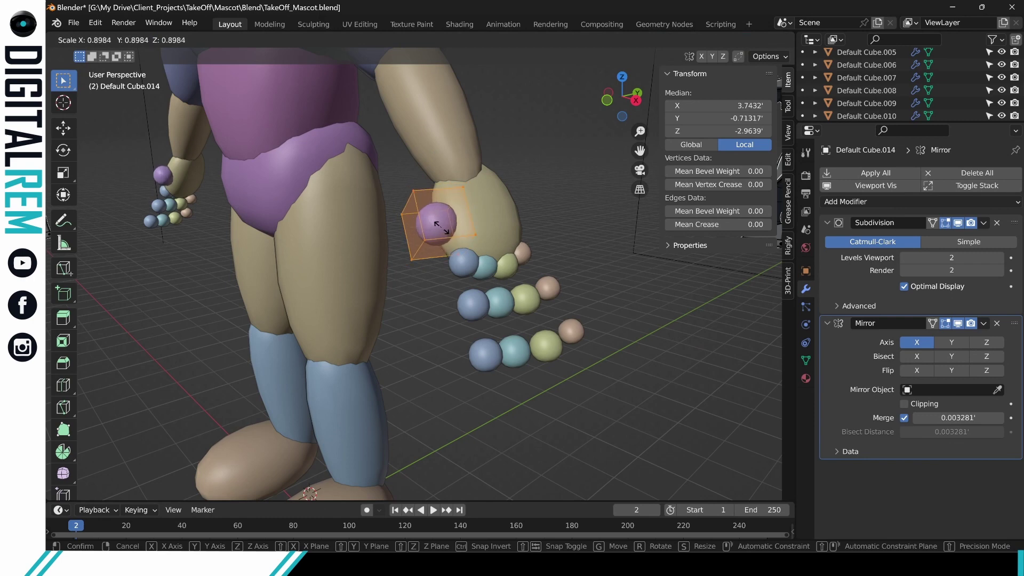
left_click(443, 226)
key("shift+d")
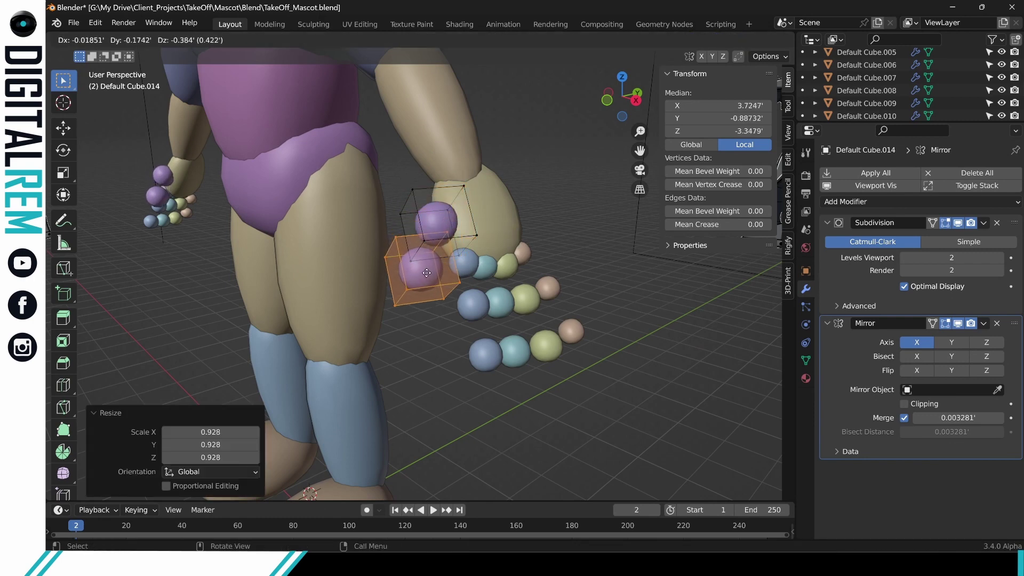
left_click(426, 272)
key("s")
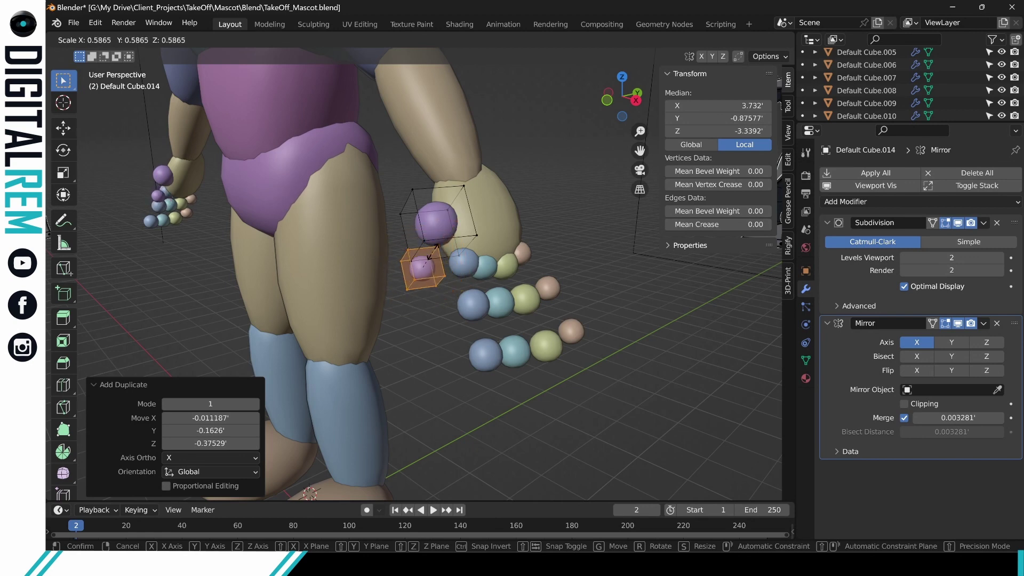
left_click(431, 257)
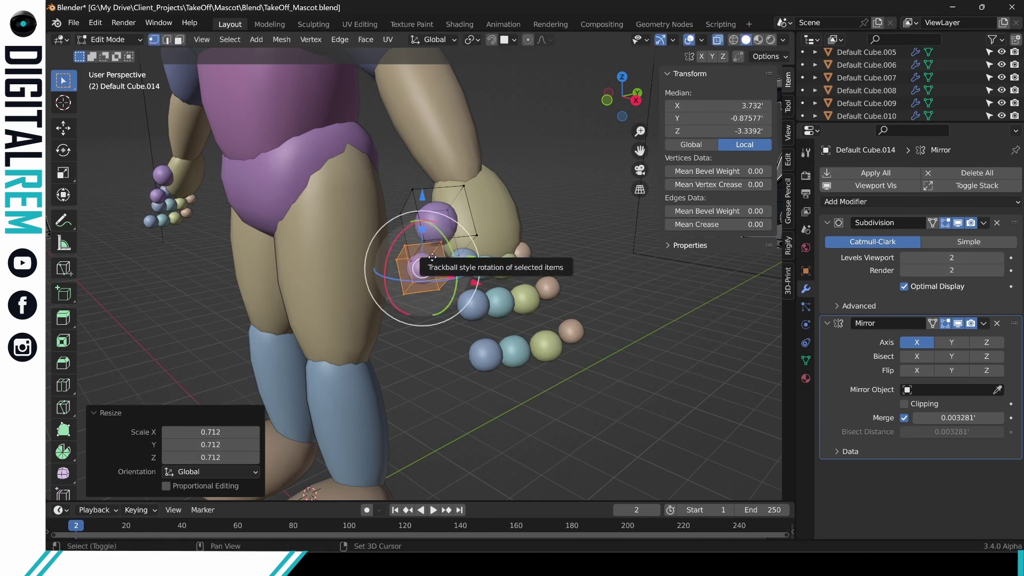
key("shift+d")
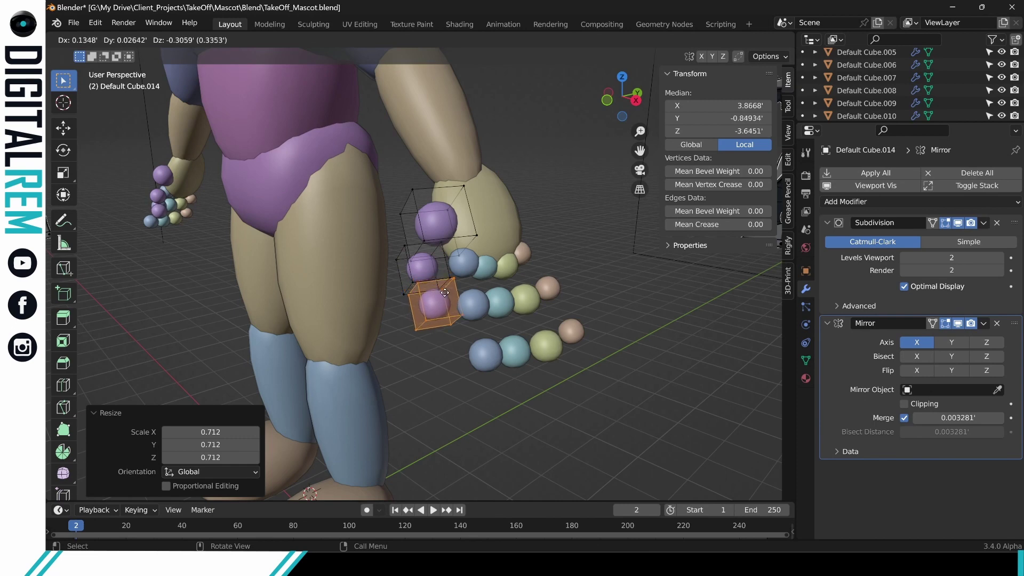
left_click(445, 293)
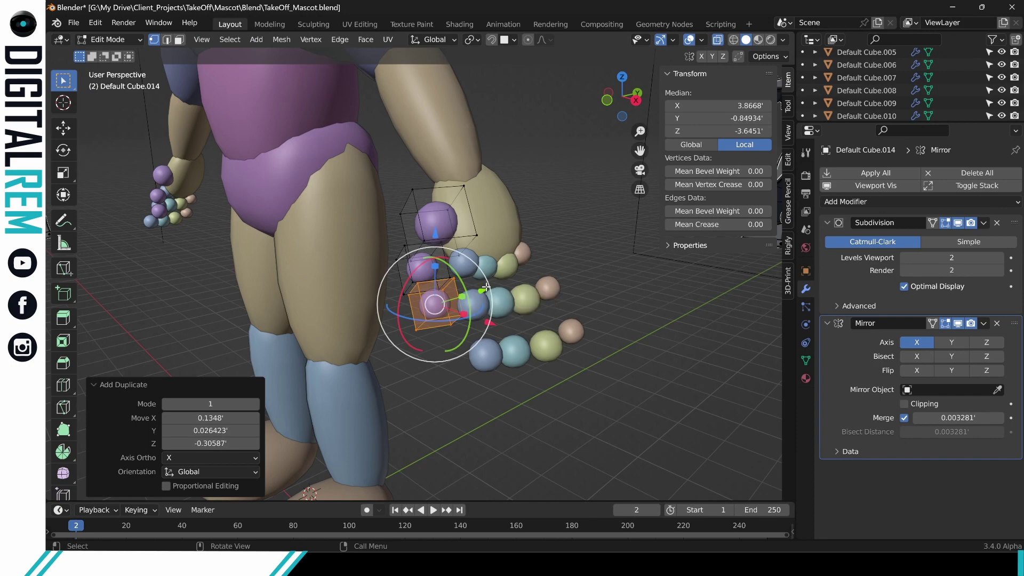
Shift the new purple finger spheres along X and Y to align them with the hand.
middle_click_drag(485, 289, 472, 313)
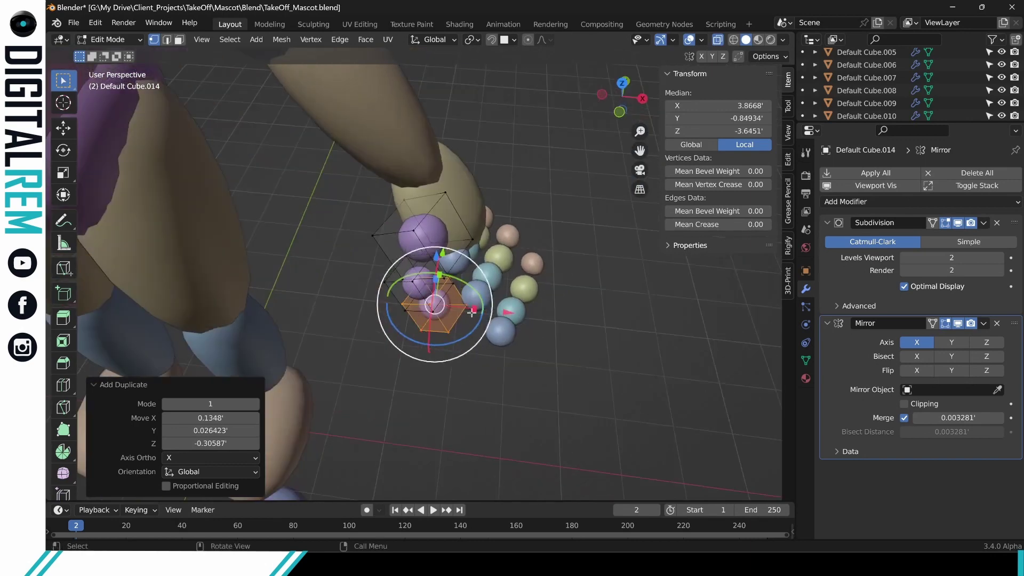
middle_click_drag(439, 283, 479, 234)
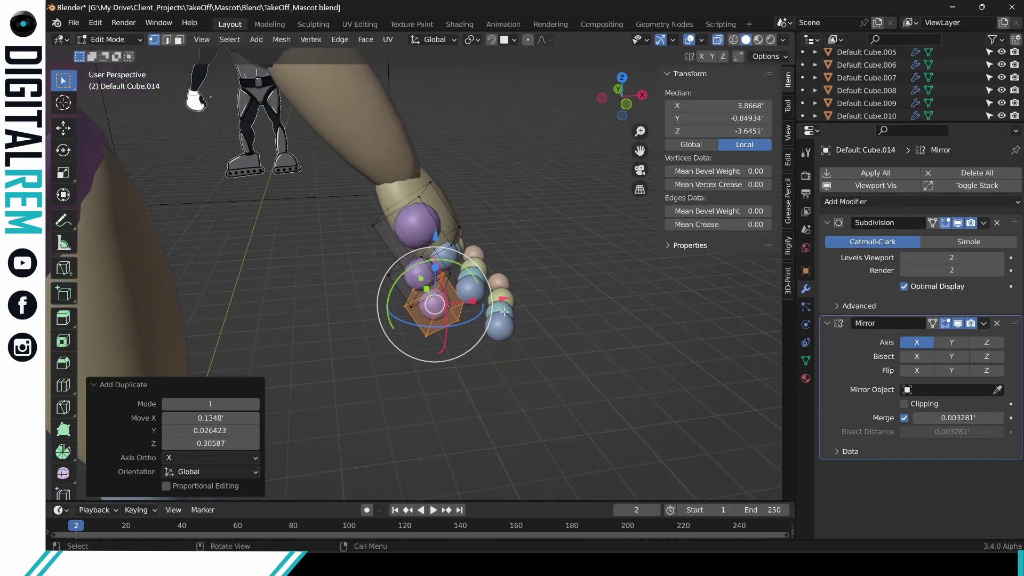
key("g")
key("x")
left_click(514, 293)
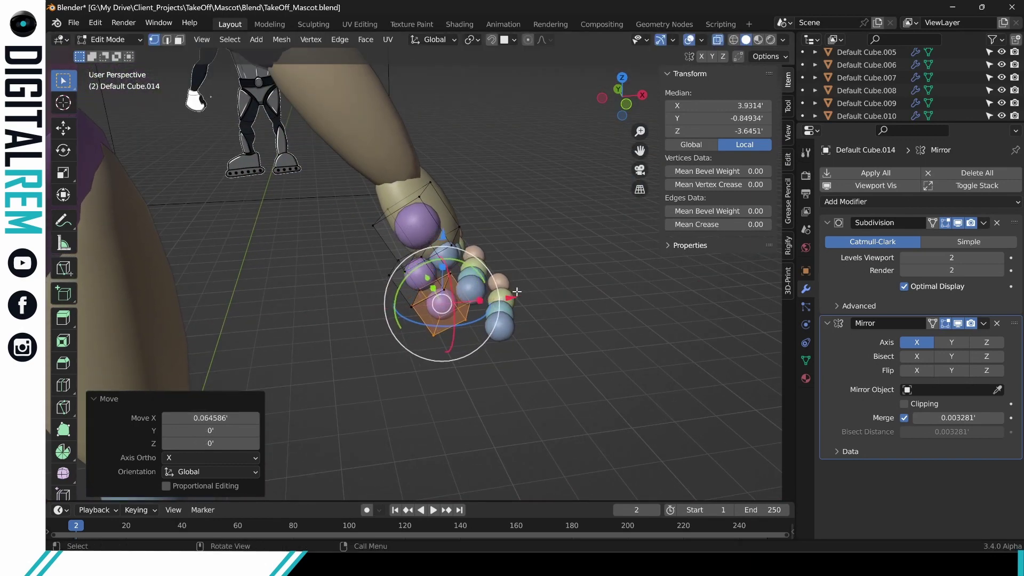
mouse_move(514, 293)
middle_mouse_down()
mouse_move(500, 236)
mouse_move(517, 299)
middle_mouse_up()
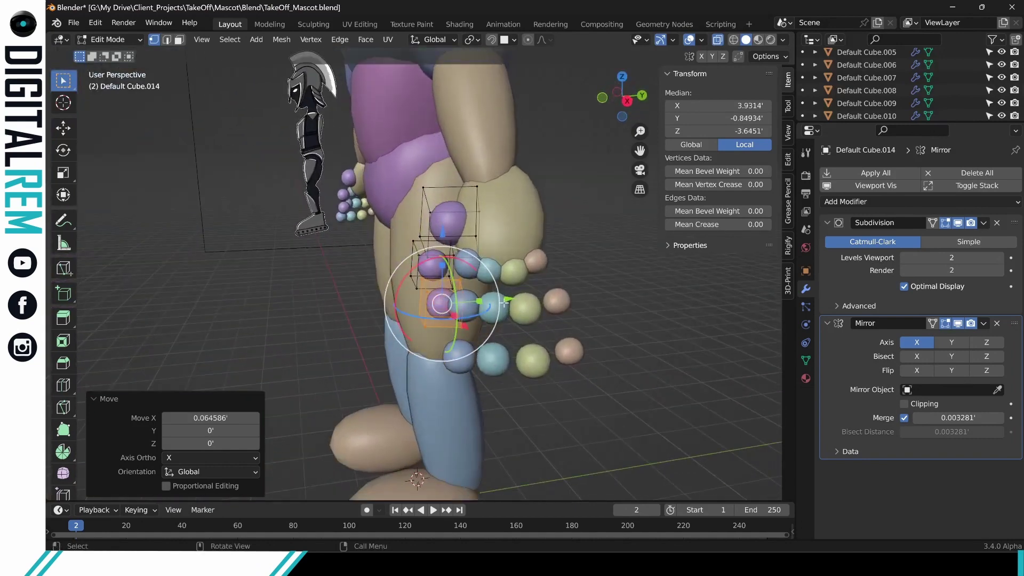
left_click_drag(516, 300, 491, 300)
middle_click_drag(491, 300, 670, 299)
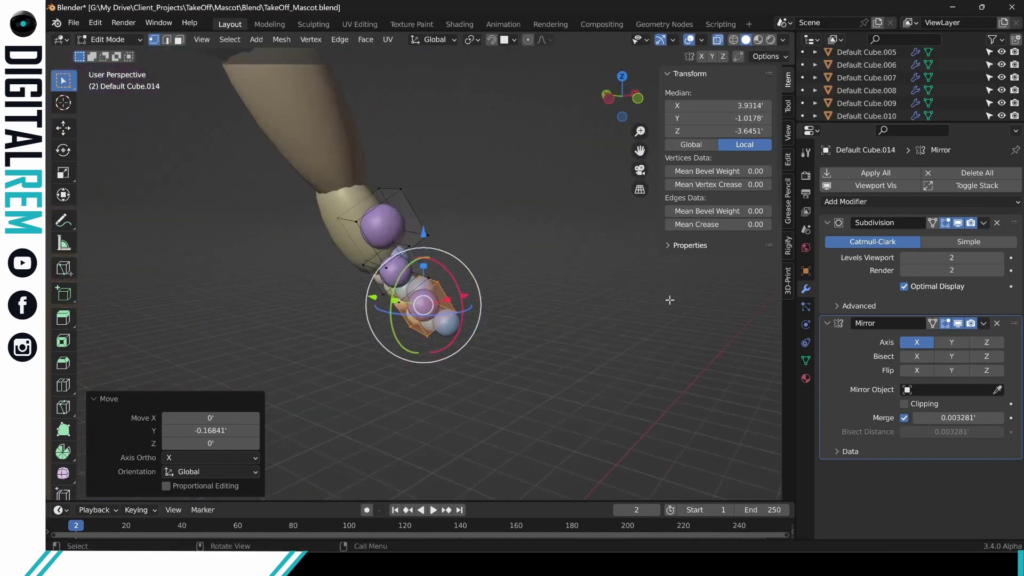
Set the transform orientation to Normal and move one linked sphere segment into line.
left_click(364, 264)
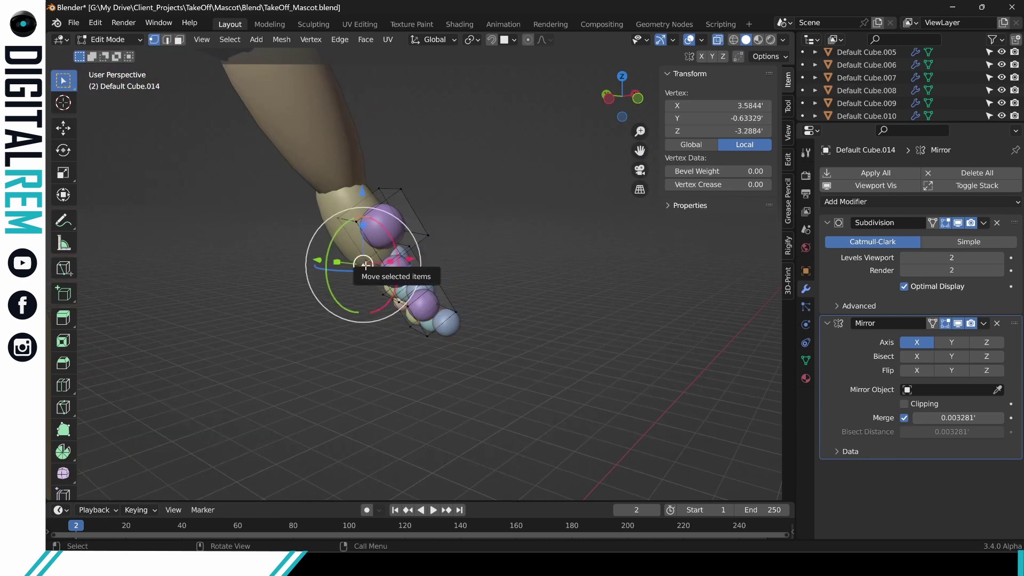
key("ctrl+l")
middle_click_drag(365, 265, 368, 242)
left_click(434, 40)
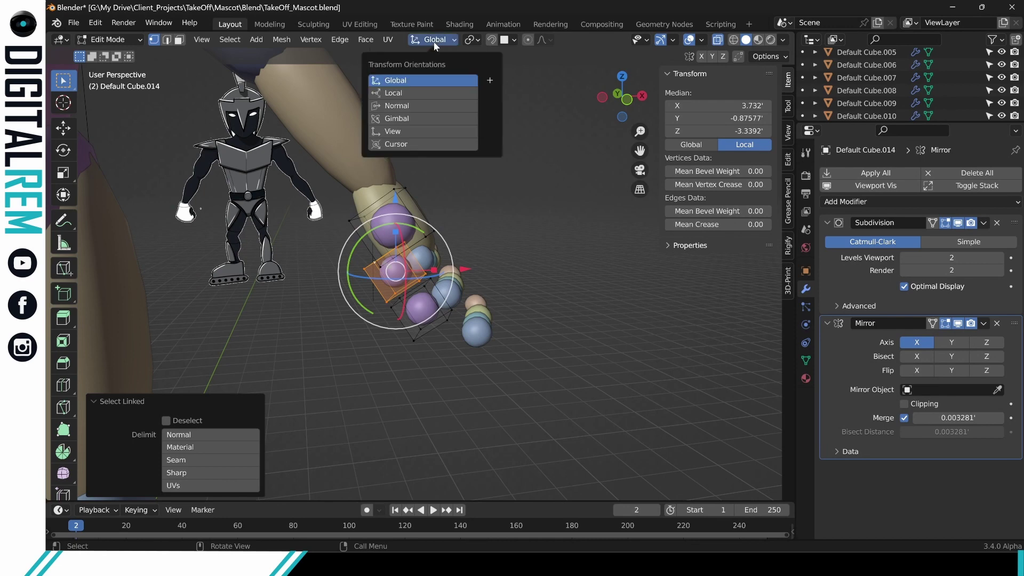
left_click(410, 106)
mouse_move(451, 224)
middle_mouse_down()
mouse_move(516, 261)
mouse_move(467, 277)
mouse_move(447, 234)
middle_mouse_up()
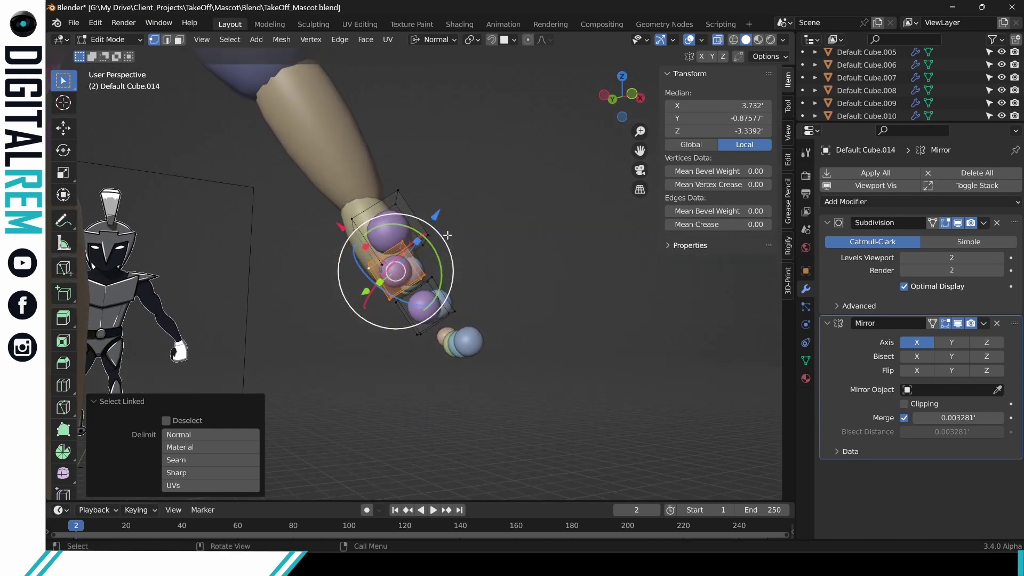
key("g")
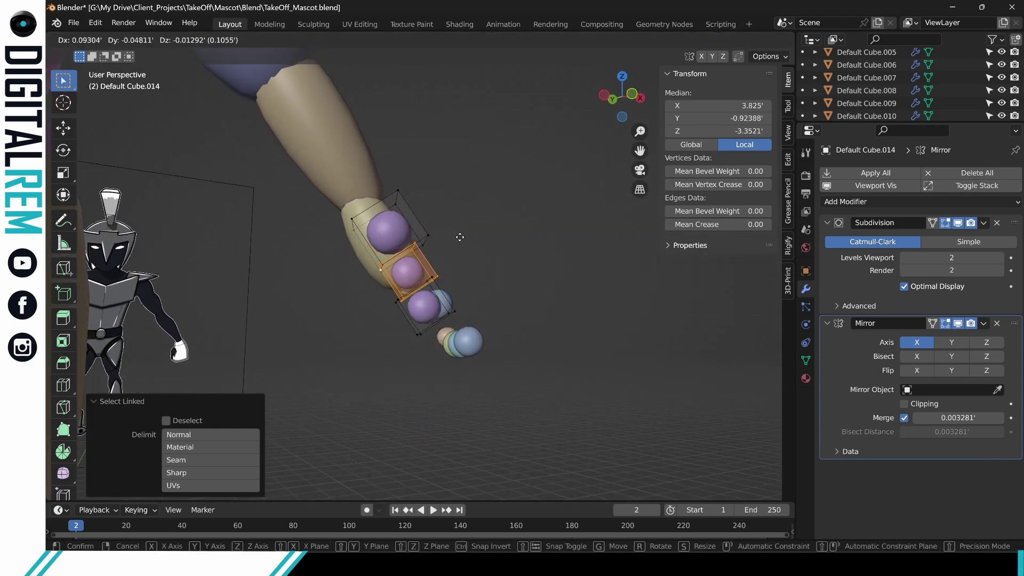
left_click(461, 233)
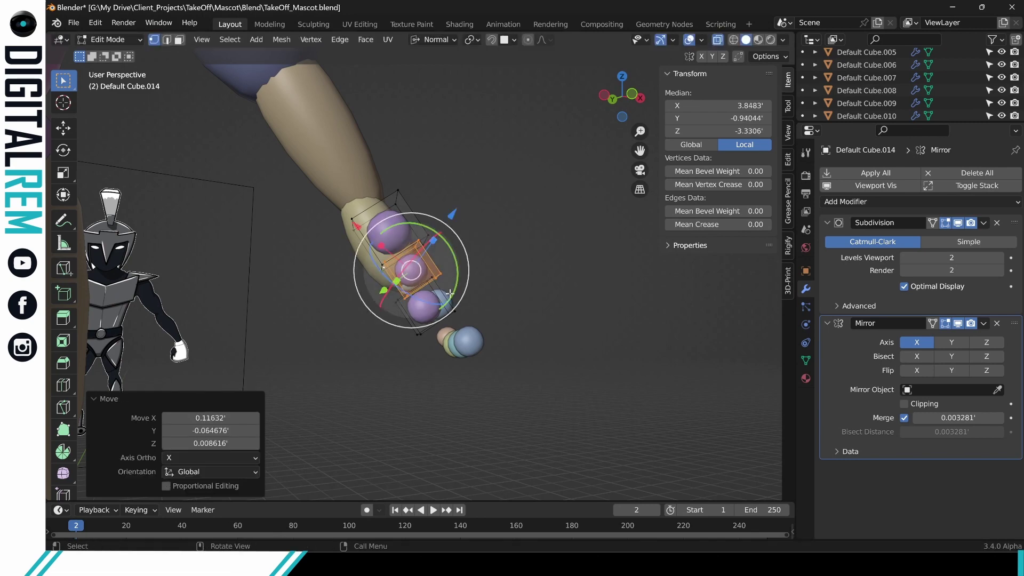
Reposition the next linked sphere segment in line with the finger and clear the selection.
left_click(456, 310)
key("ctrl+l")
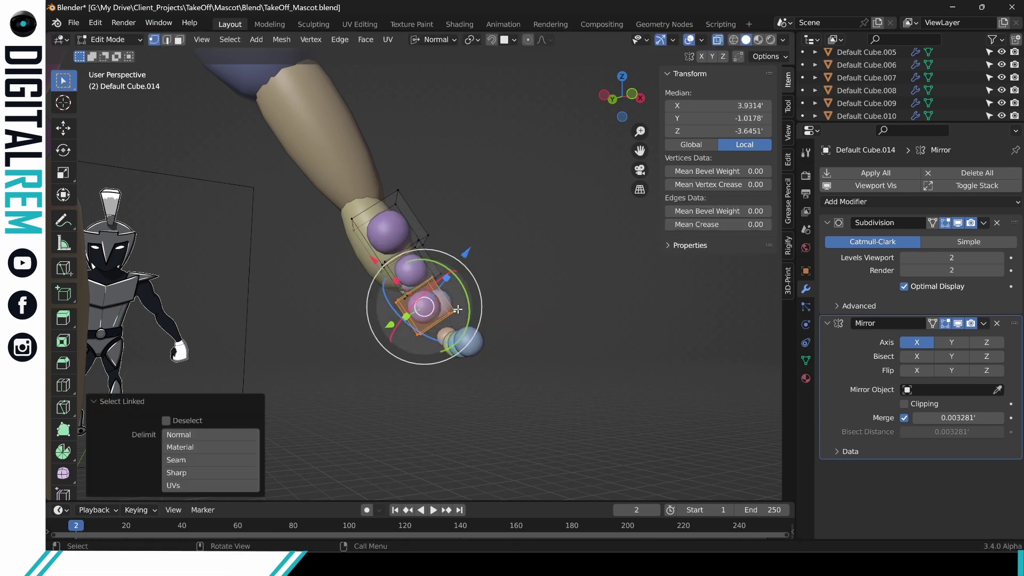
key("g")
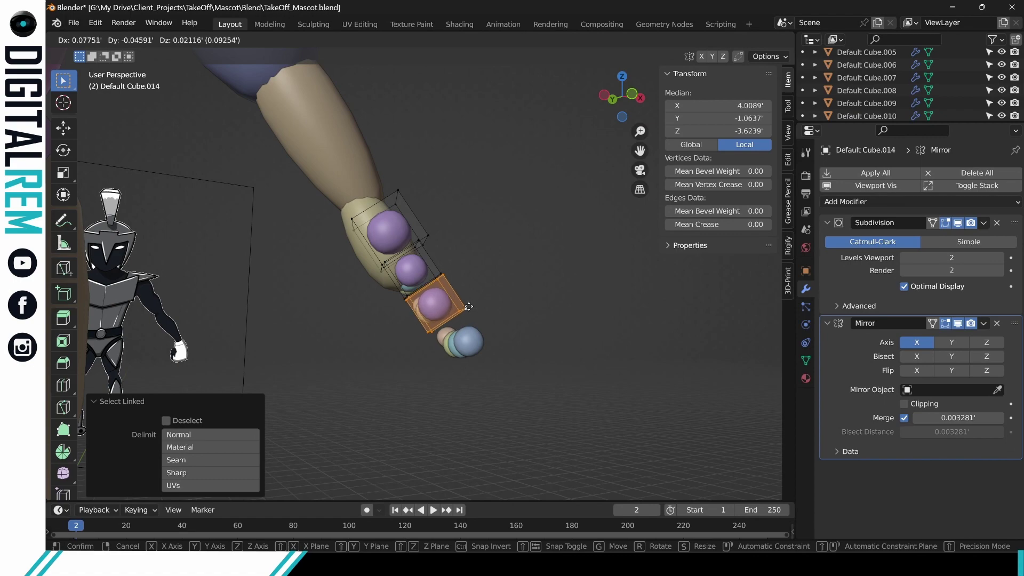
left_click(472, 305)
left_click(520, 291)
middle_click_drag(532, 295, 455, 327)
scroll(415, 314, "down", 4)
scroll(499, 320, "up", 3)
Return to Object Mode and view the full mascot from front and angled views.
key("ctrl+Tab")
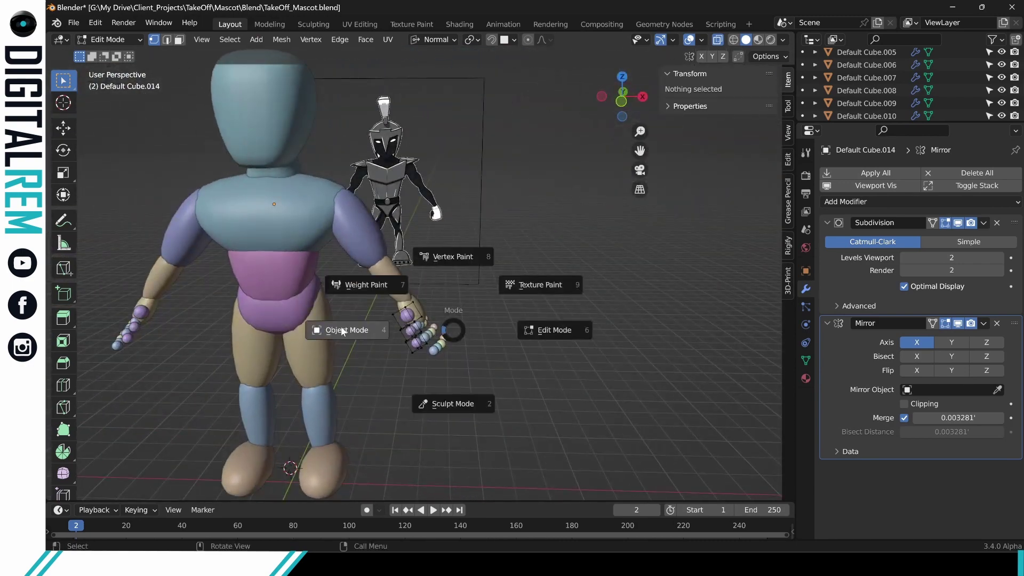
left_click(342, 327)
middle_click_drag(357, 324, 424, 254)
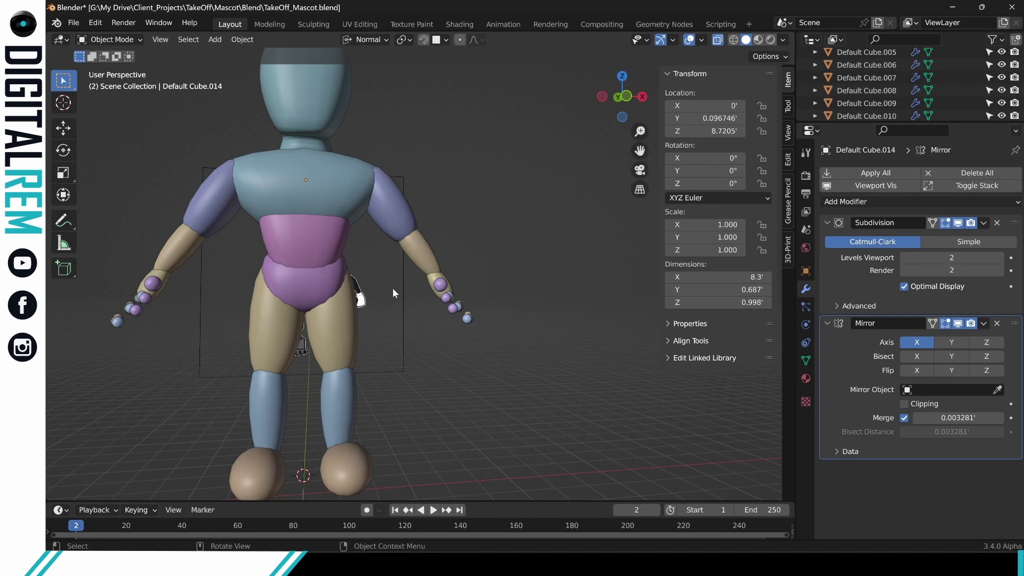
middle_click_drag(392, 286, 347, 307)
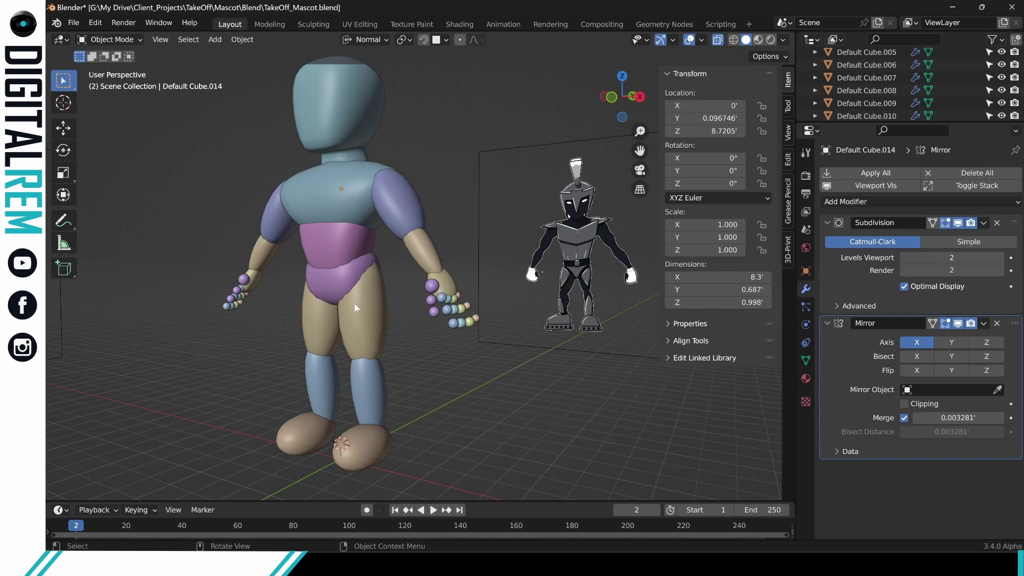
Select the mascot's head and enter Edit Mode on its mesh.
left_click(357, 126)
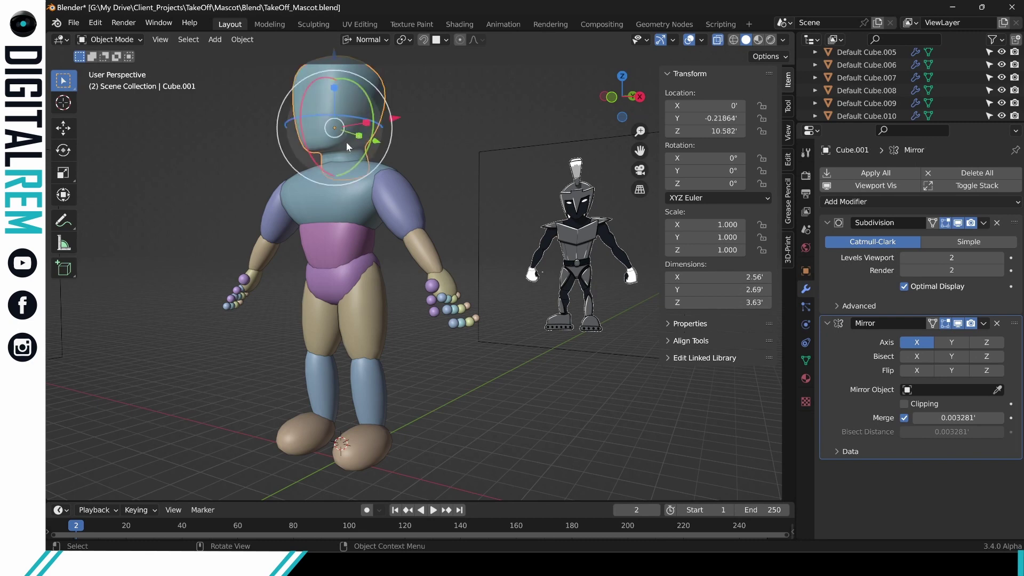
middle_click_drag(346, 141, 362, 185)
scroll(386, 166, "up", 2)
key("ctrl+Tab")
left_click(432, 214)
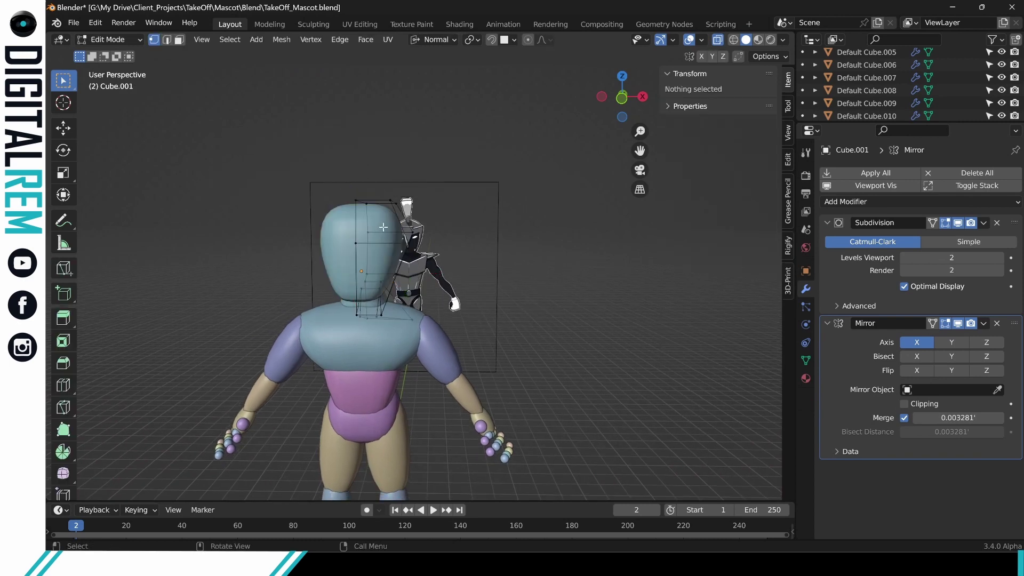
middle_click_drag(393, 229, 282, 271)
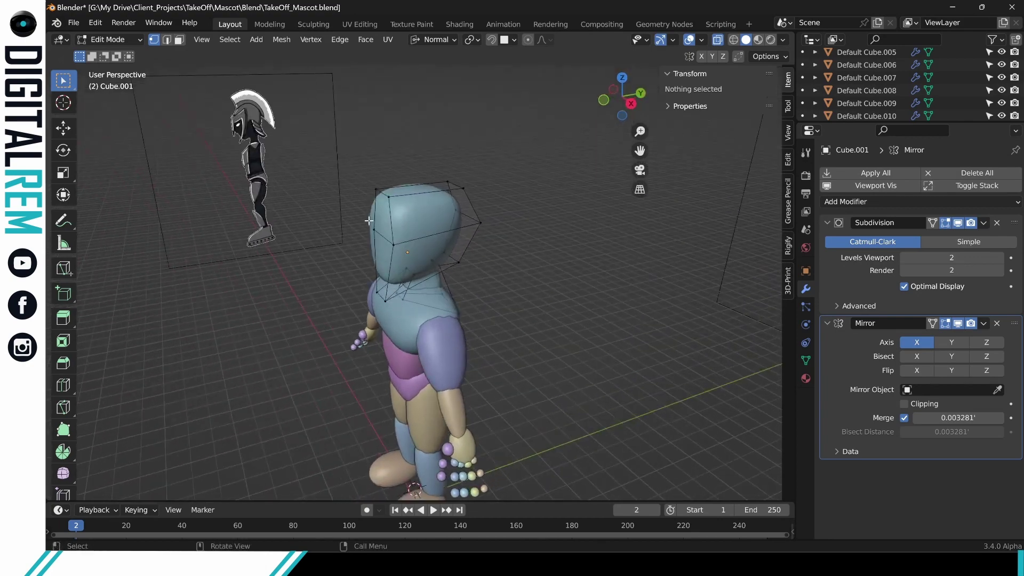
Nudge a head vertex outward, switch orientation to Global, and move head vertices along Y.
left_click(383, 240)
left_click_drag(317, 245, 302, 249)
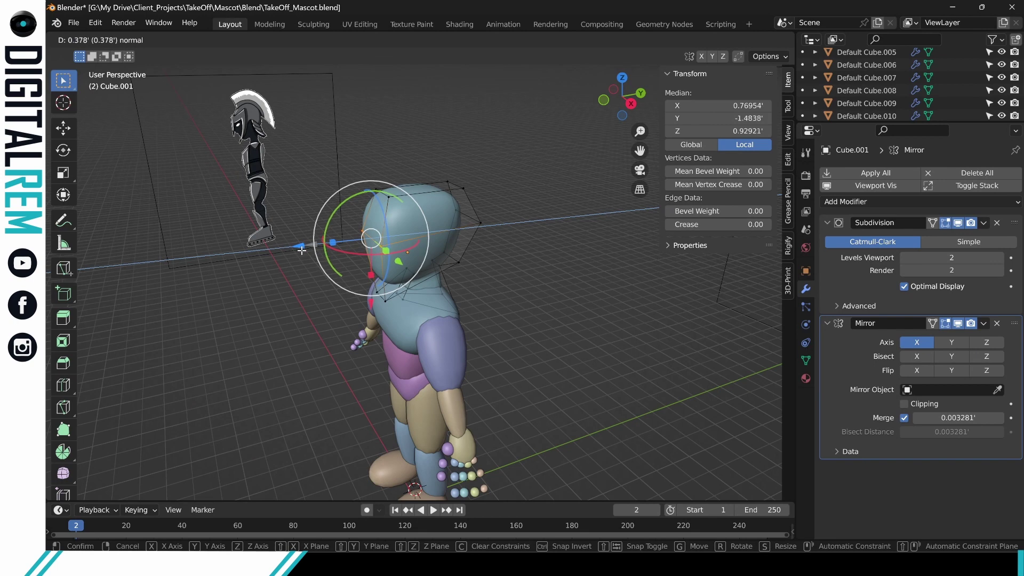
left_click(383, 301)
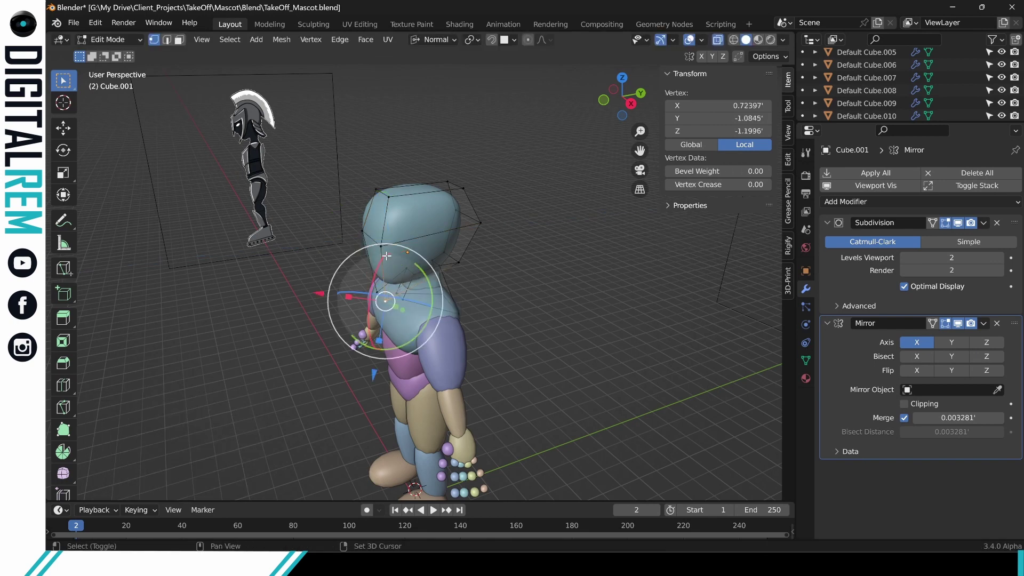
left_click(425, 279)
middle_click_drag(425, 279, 457, 126)
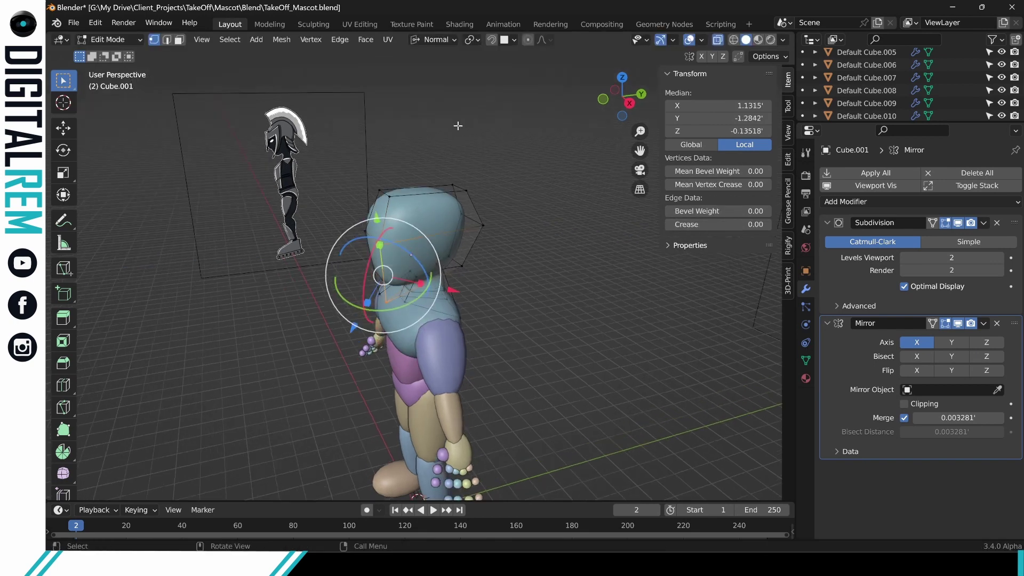
left_click(430, 39)
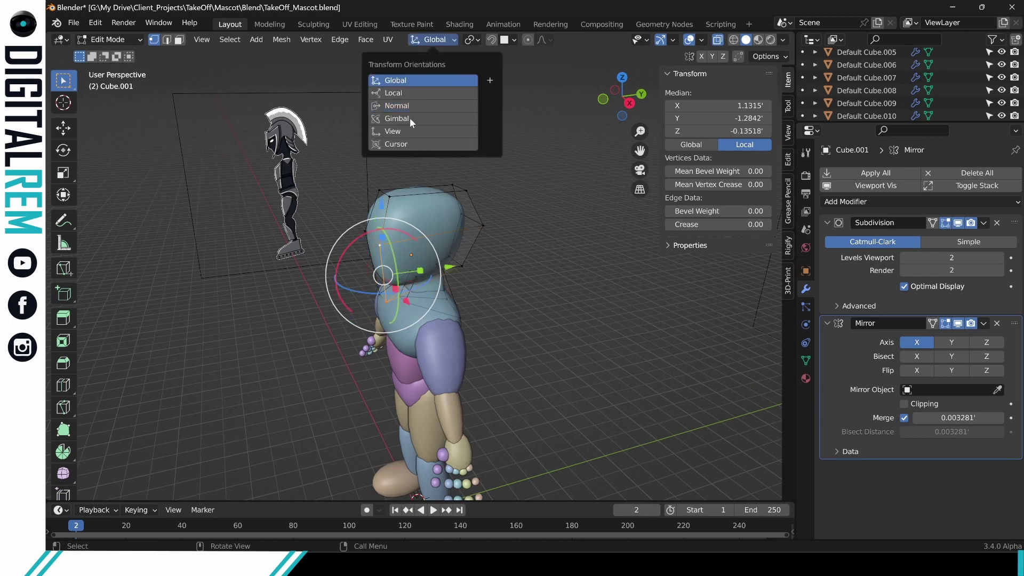
left_click(407, 81)
left_click_drag(454, 266, 472, 266)
middle_click_drag(471, 267, 398, 215)
Select corner and lower head vertices and move them along Y by about -0.67.
left_click(385, 207)
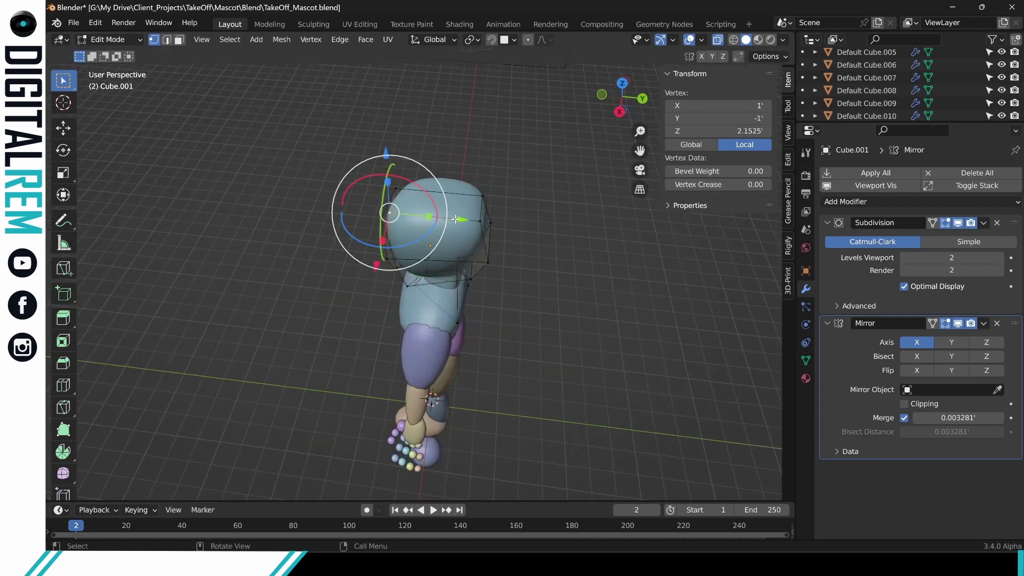
left_click_drag(459, 219, 477, 222)
left_click(539, 261)
left_click(506, 254, "shift")
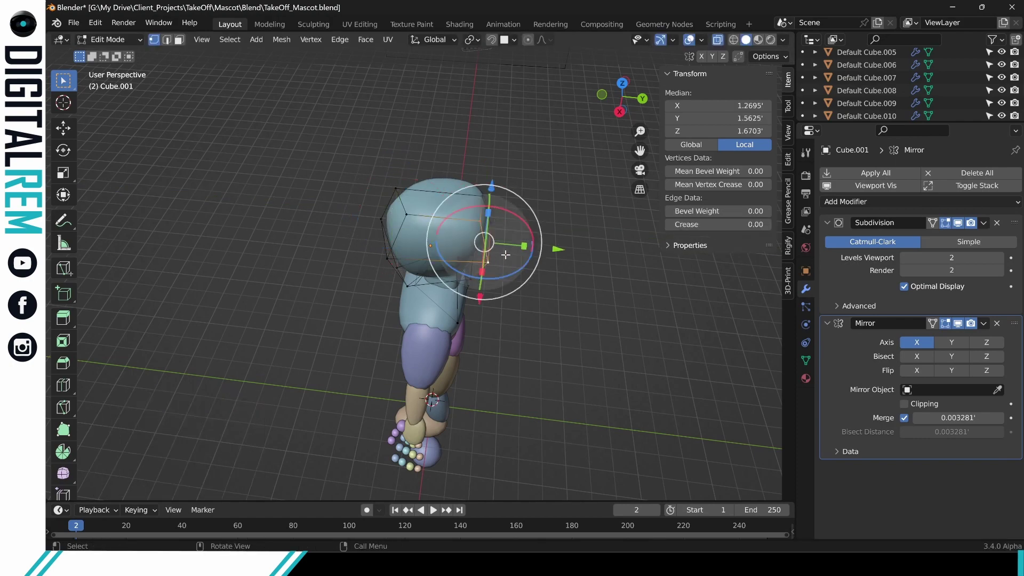
middle_click_drag(505, 254, 462, 307)
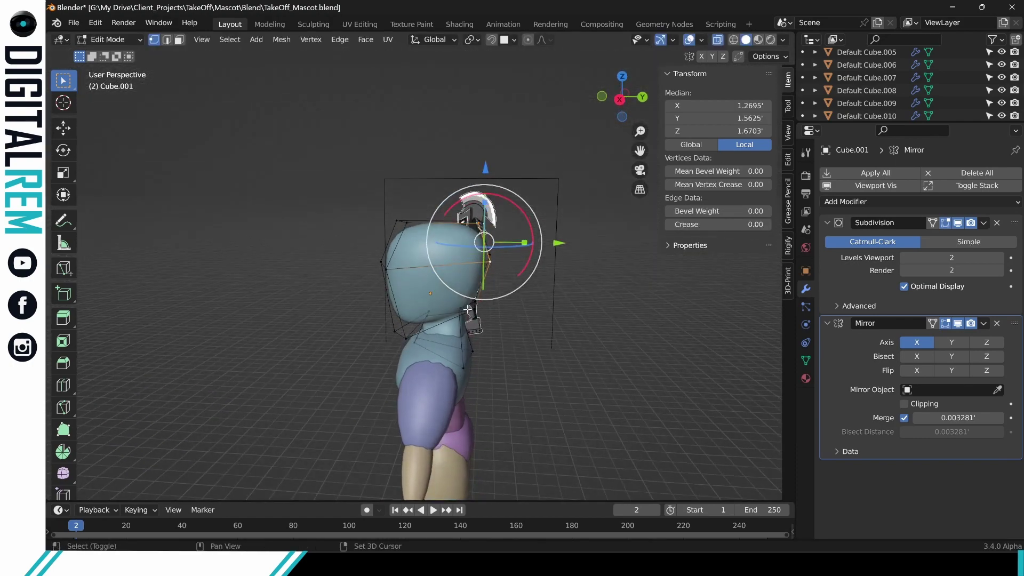
left_click(468, 309, "shift")
left_click_drag(552, 270, 526, 276)
middle_click_drag(526, 276, 413, 289)
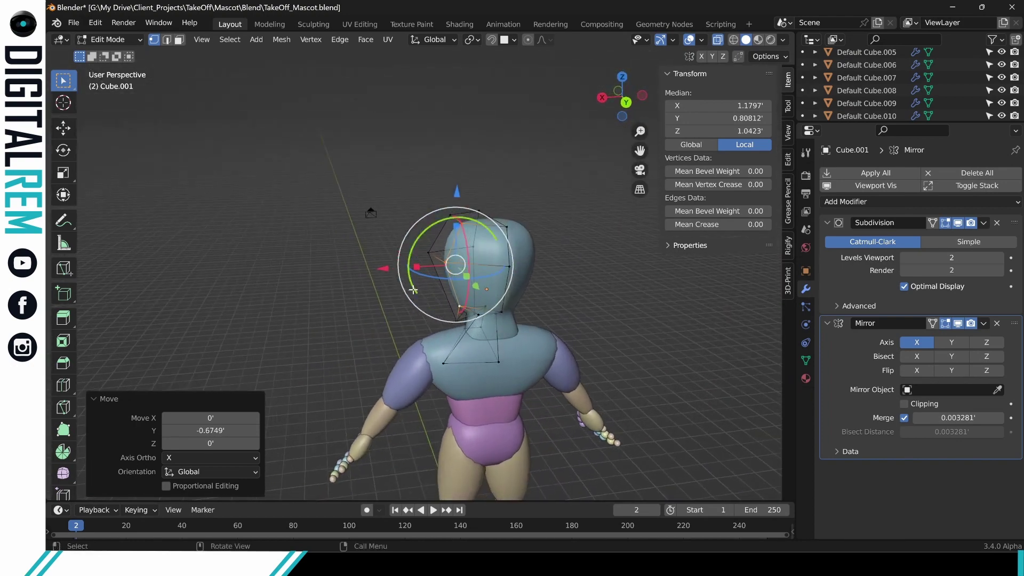
Pull the head's side vertices inward along X.
left_click_drag(381, 267, 377, 267)
middle_click_drag(376, 267, 489, 236)
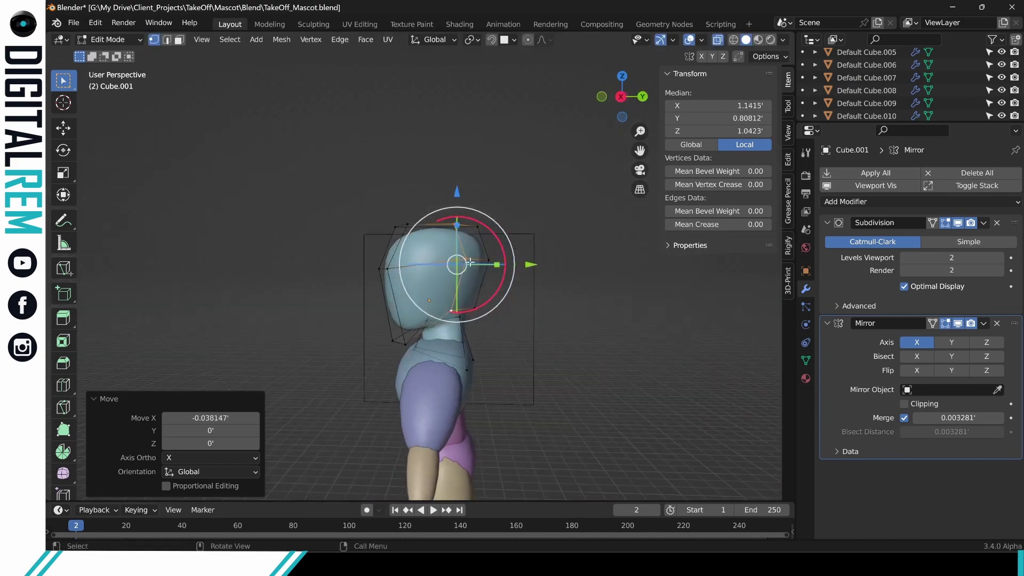
left_click(519, 325)
middle_click_drag(520, 325, 617, 271)
left_click(554, 262)
left_click_drag(618, 270, 617, 294)
middle_click_drag(617, 294, 578, 259)
key("alt+a")
left_click(585, 262)
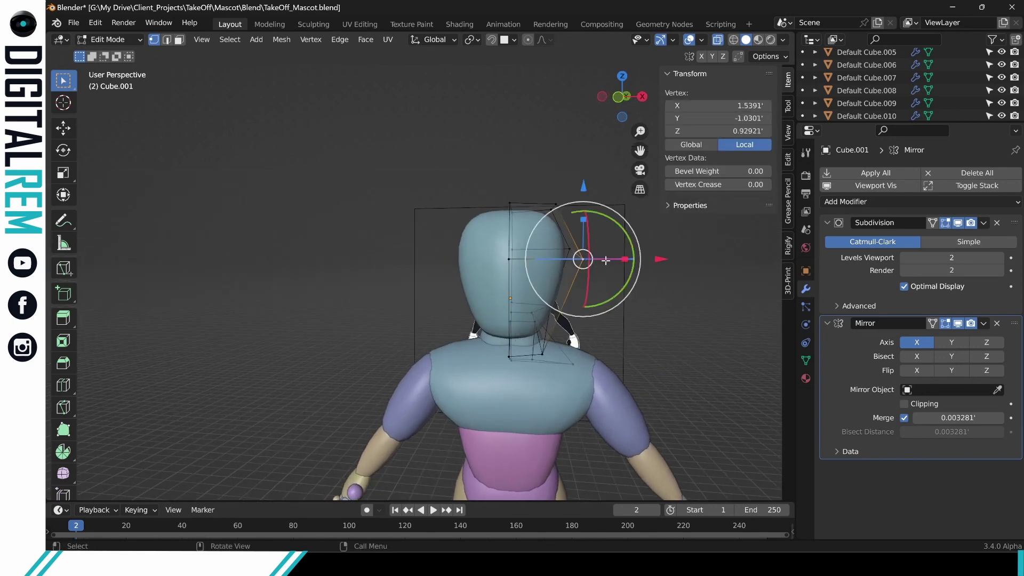
left_click_drag(651, 259, 633, 260)
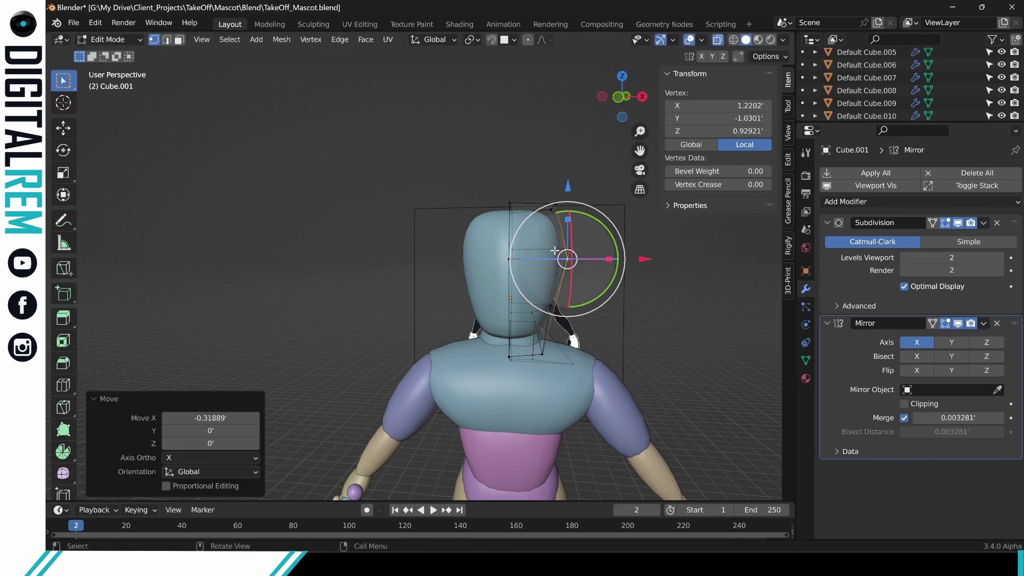
Lower the linked head vertices along Z, then raise the lower head vertices slightly.
key("ctrl+l")
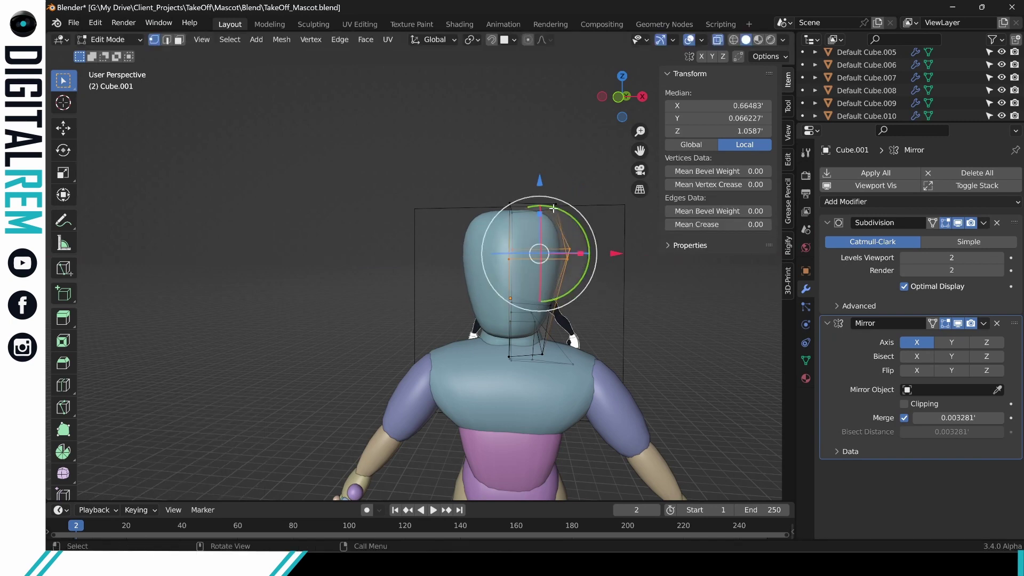
left_click_drag(543, 183, 541, 195)
key("alt+a")
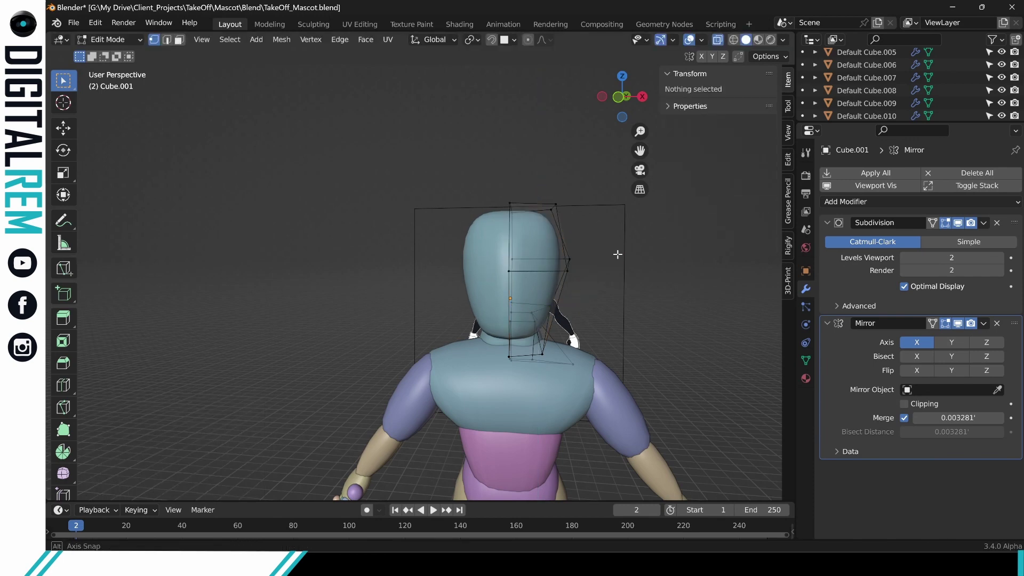
middle_click_drag(541, 196, 525, 251)
middle_click_drag(512, 223, 464, 273)
left_click_drag(460, 276, 471, 292)
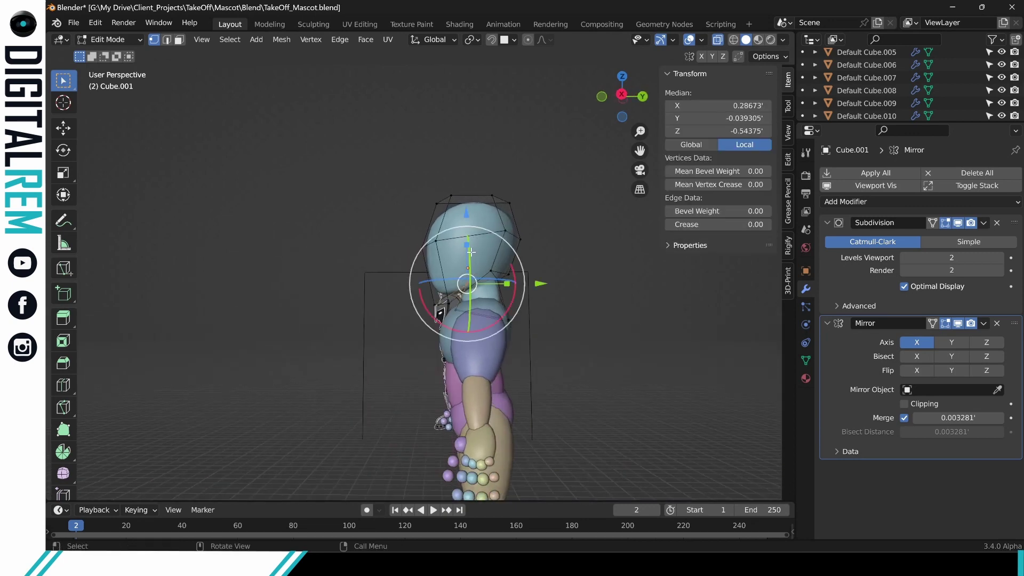
left_click_drag(463, 215, 466, 206)
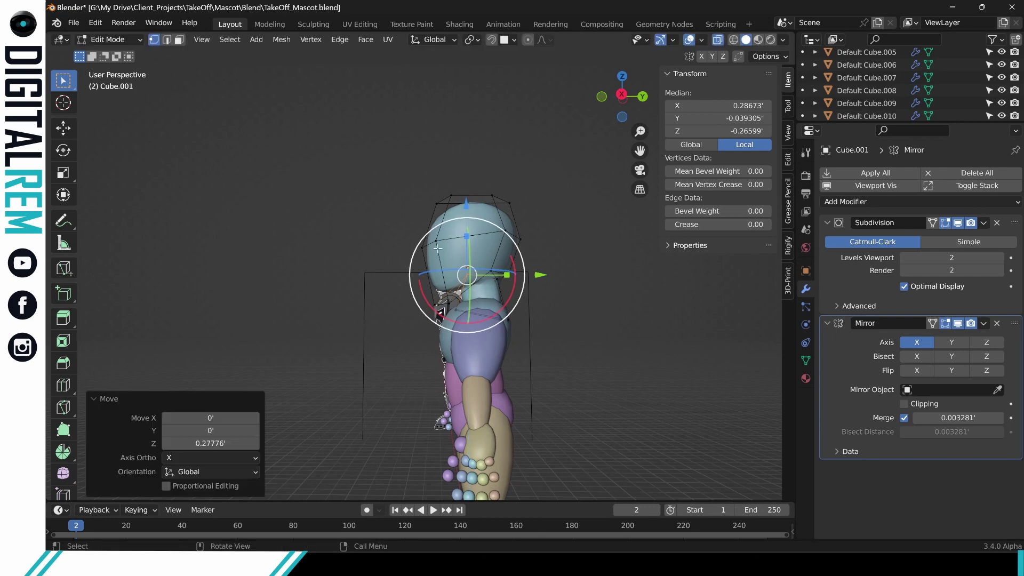
left_click(359, 290)
Lower the neck vertices along Z, push them slightly along Y, and lower another neck group.
left_click_drag(449, 306, 451, 307)
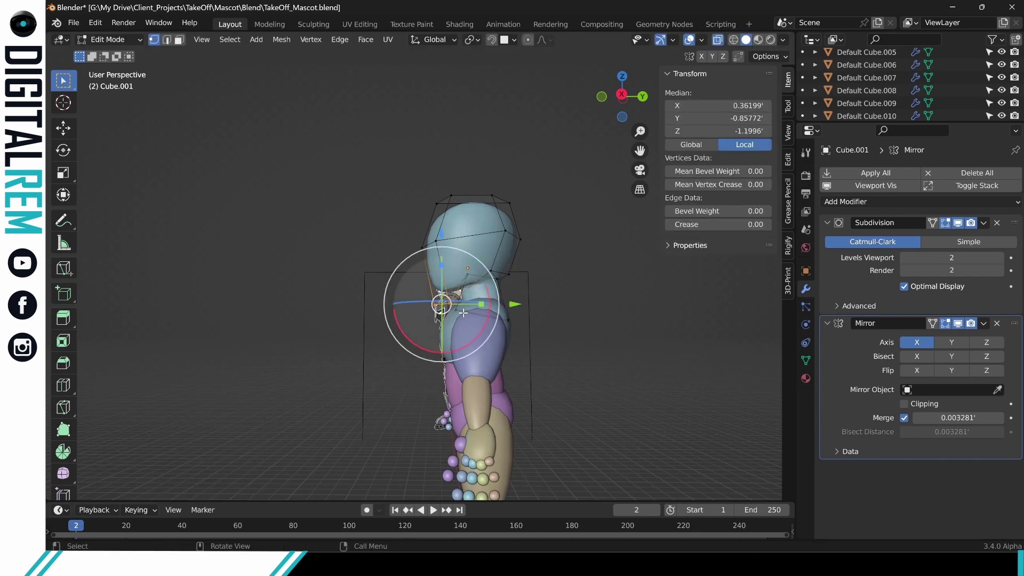
scroll(464, 309, "up", 3)
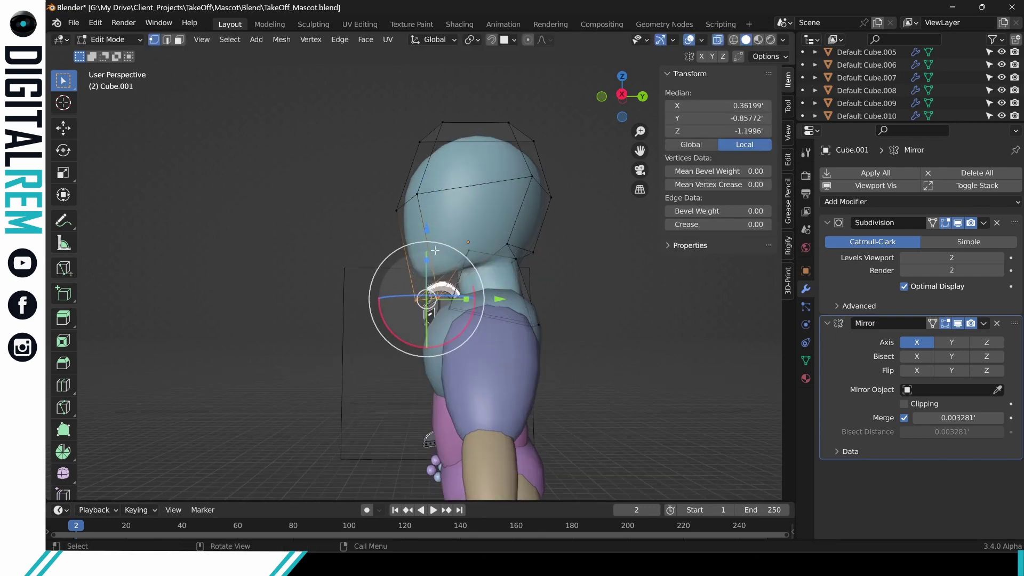
left_click_drag(427, 233, 428, 242)
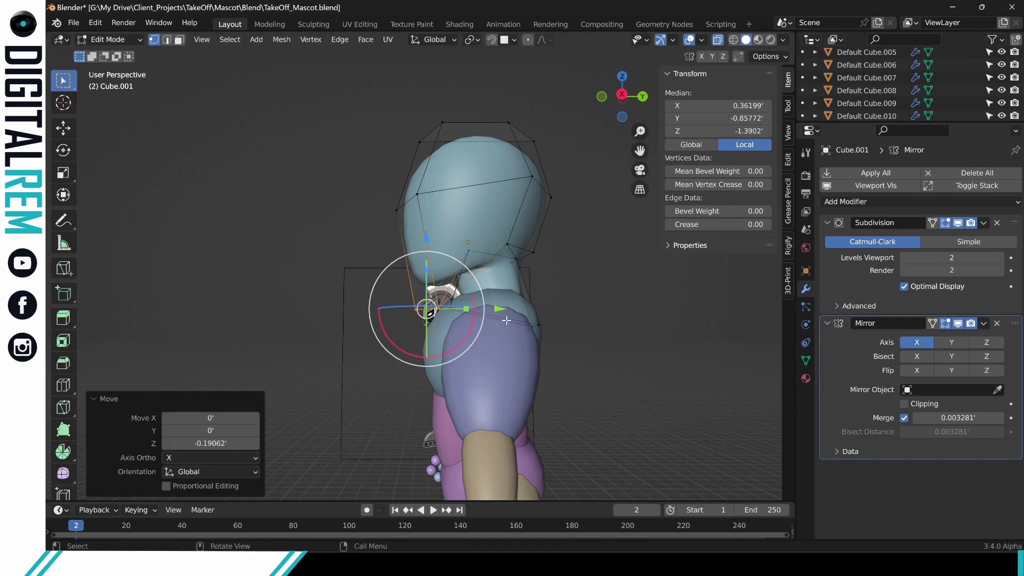
left_click_drag(495, 309, 494, 308)
middle_click_drag(496, 299, 428, 270)
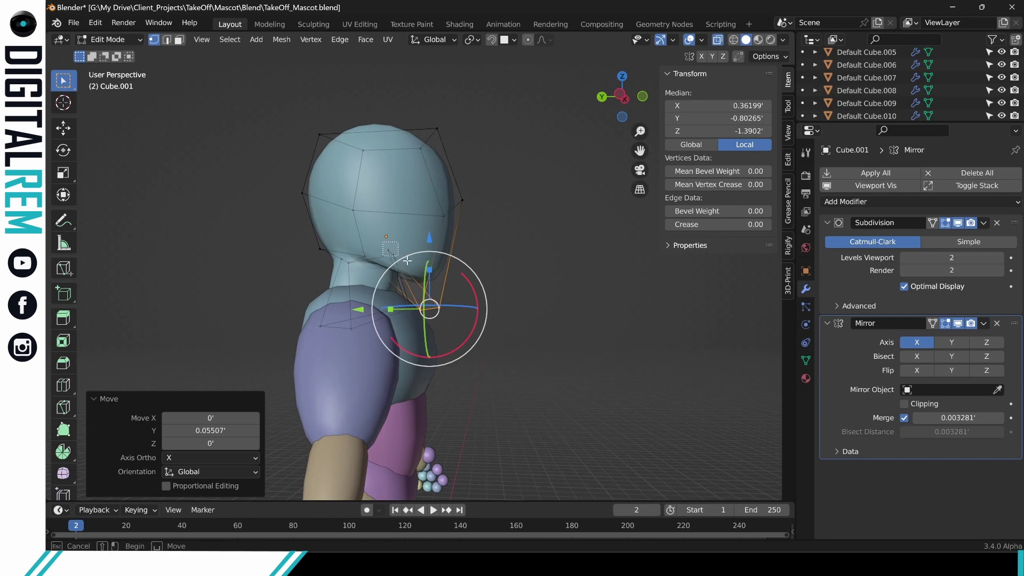
left_click(391, 250)
left_click_drag(388, 180, 386, 201)
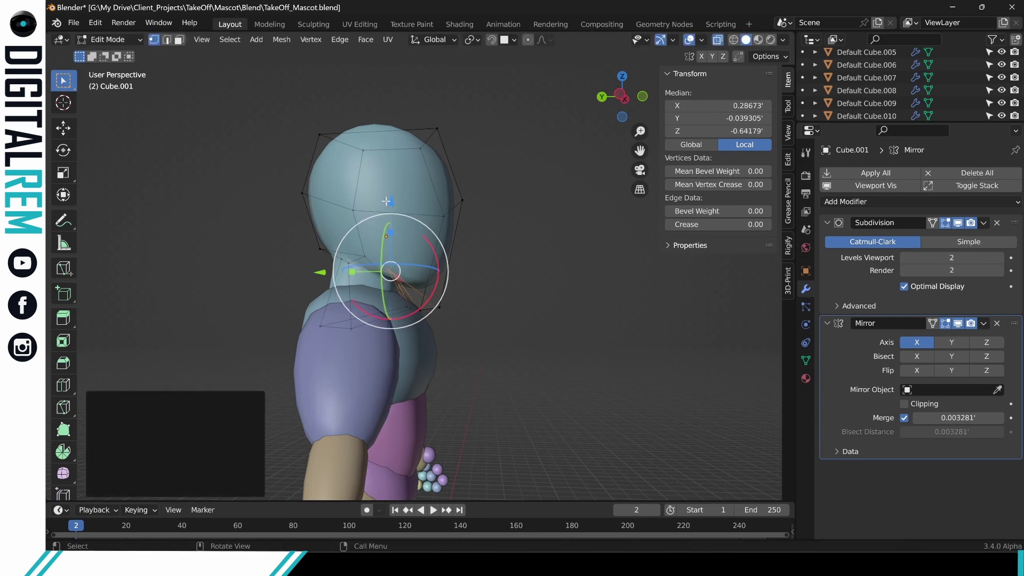
left_click(478, 253)
middle_click_drag(482, 263, 486, 320)
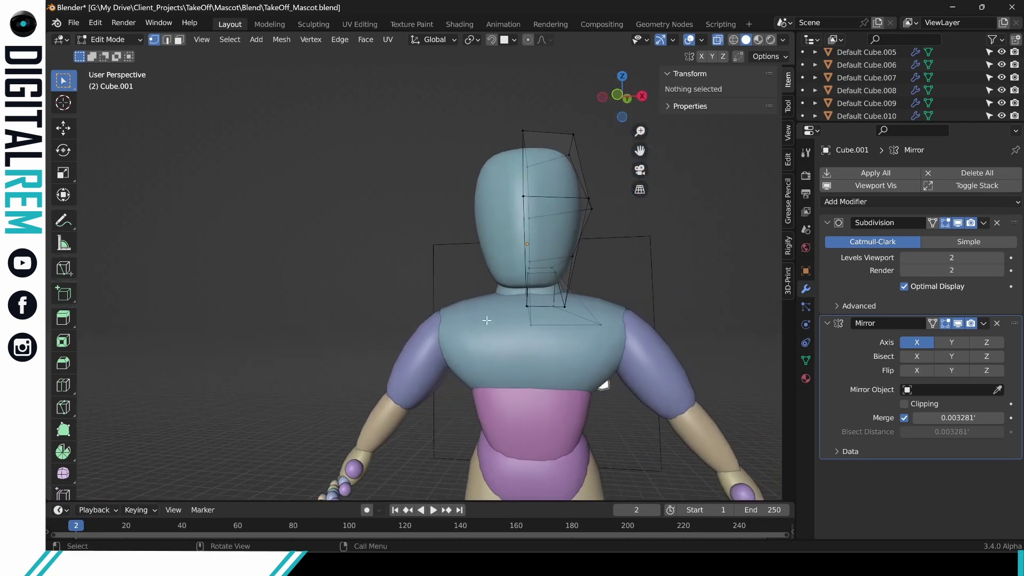
Raise the back-of-neck vertex and the centre-line neck vertex along Z.
left_click(562, 308)
middle_click_drag(562, 307, 569, 261)
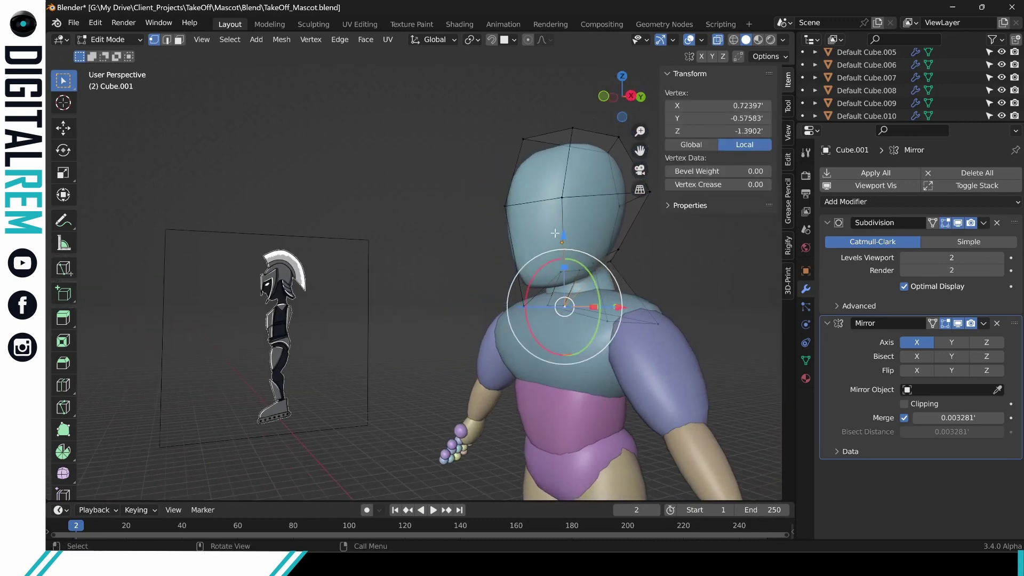
left_click_drag(564, 238, 568, 219)
middle_click_drag(568, 218, 485, 298)
left_click(470, 291)
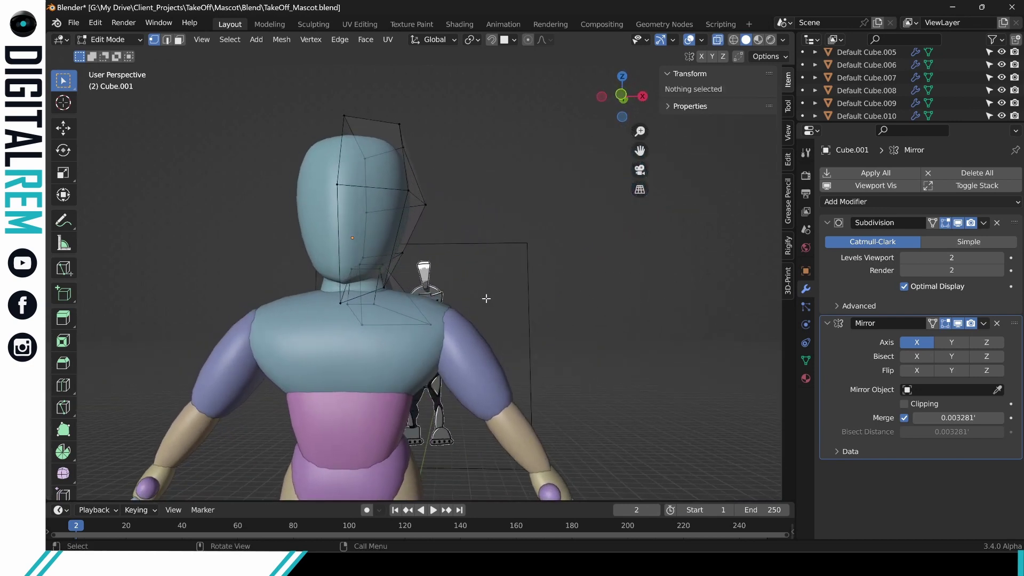
left_click(352, 299)
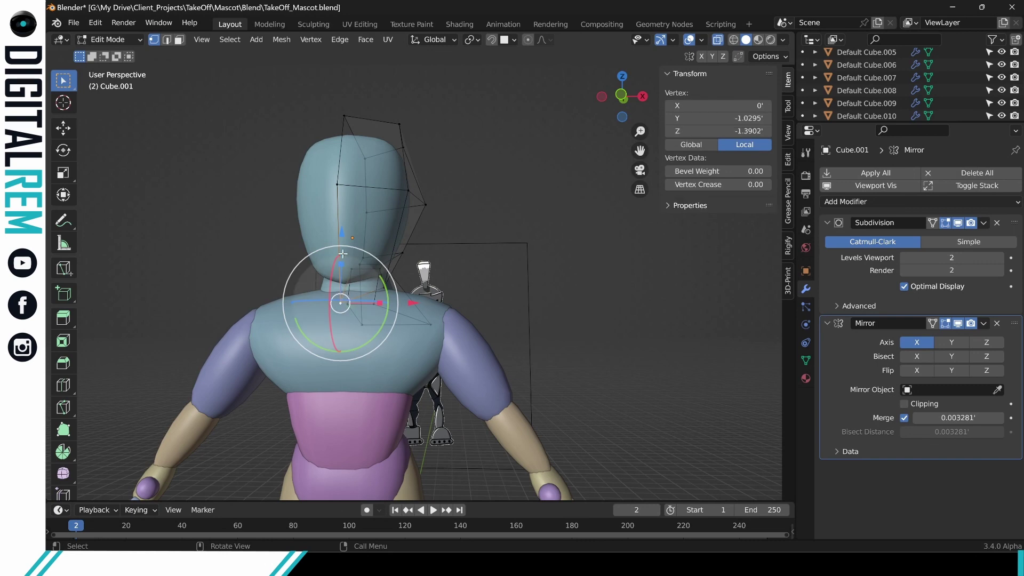
left_click_drag(341, 261, 344, 235)
left_click(506, 283)
middle_click_drag(507, 283, 473, 267)
left_click_drag(356, 193, 385, 226)
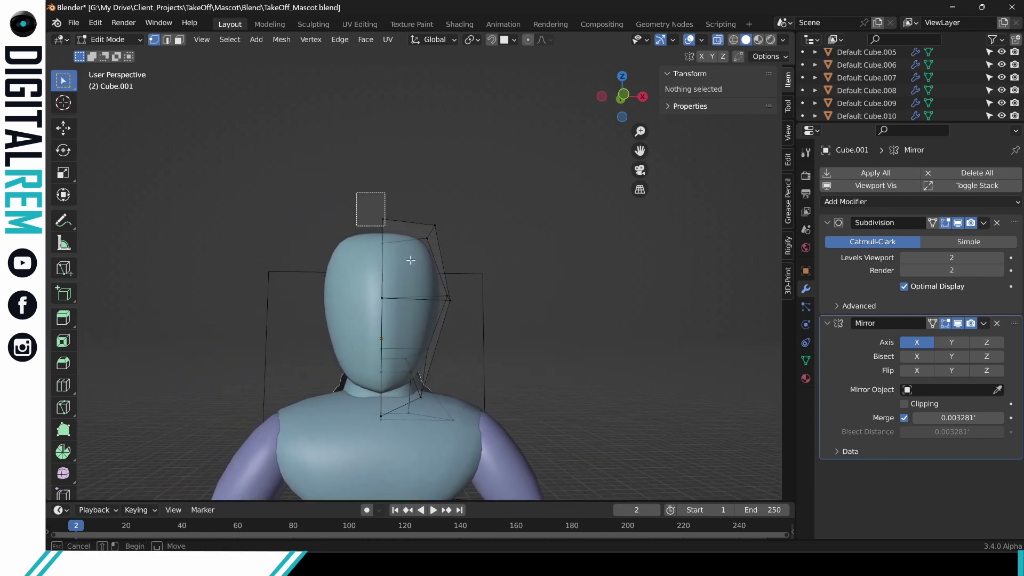
Raise the top vertex at the crown of the head along Z.
left_click_drag(410, 260, 411, 259)
left_click_drag(383, 161, 386, 158)
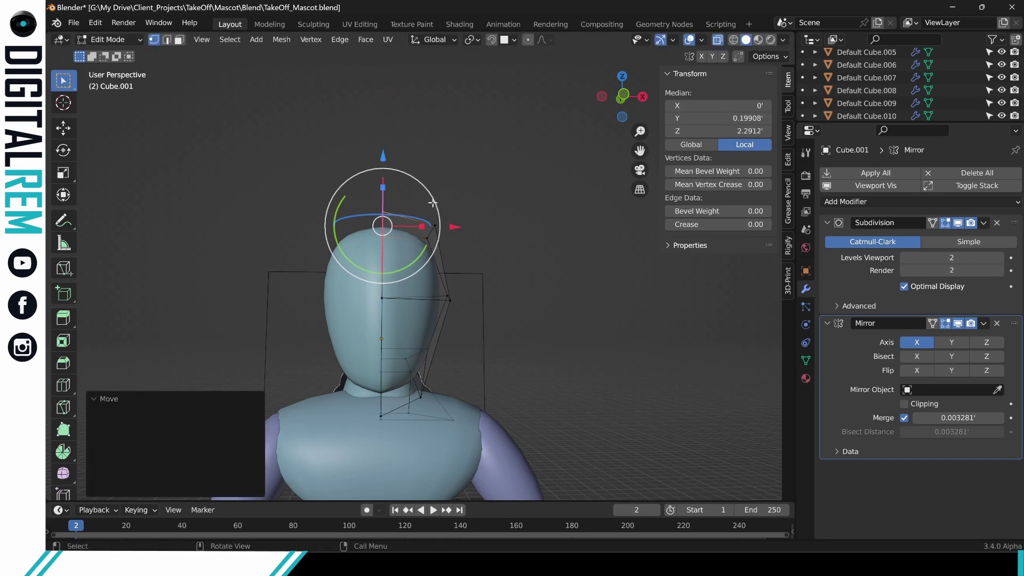
left_click(434, 225)
left_click(529, 297)
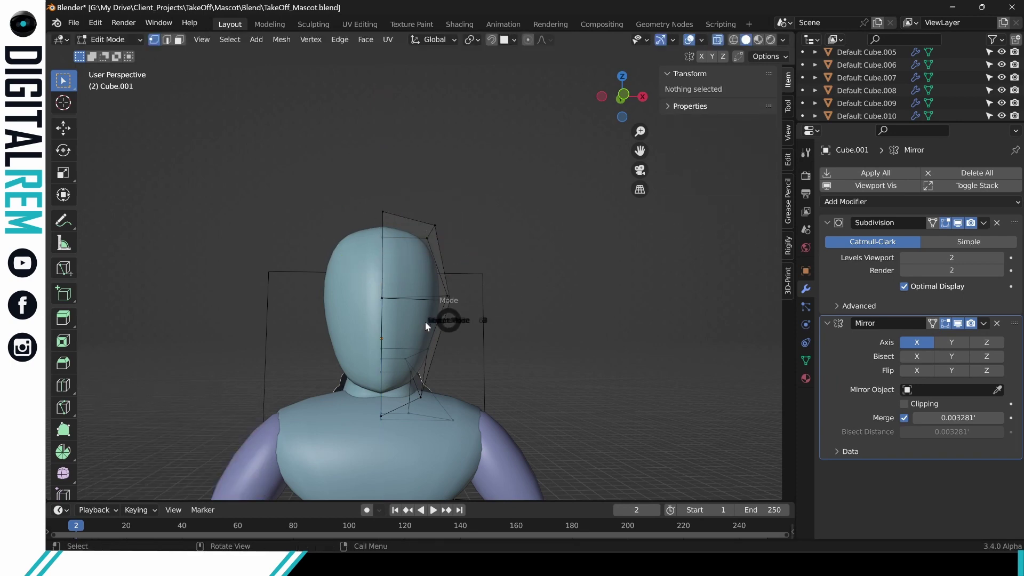
Return to Object Mode and view the whole character from a three-quarter angle.
left_click(425, 325)
scroll(545, 346, "down", 2)
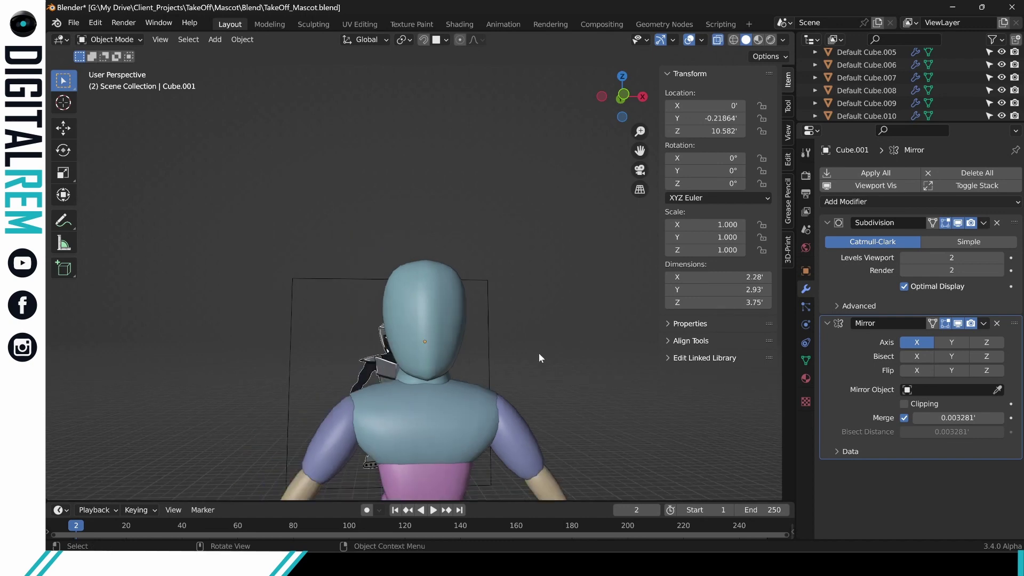
scroll(538, 341, "down", 4)
middle_click_drag(510, 252, 336, 292)
In Edit Mode, select the linked head mesh and symmetrize it from +X to -X.
key("ctrl+Tab")
left_click(383, 171)
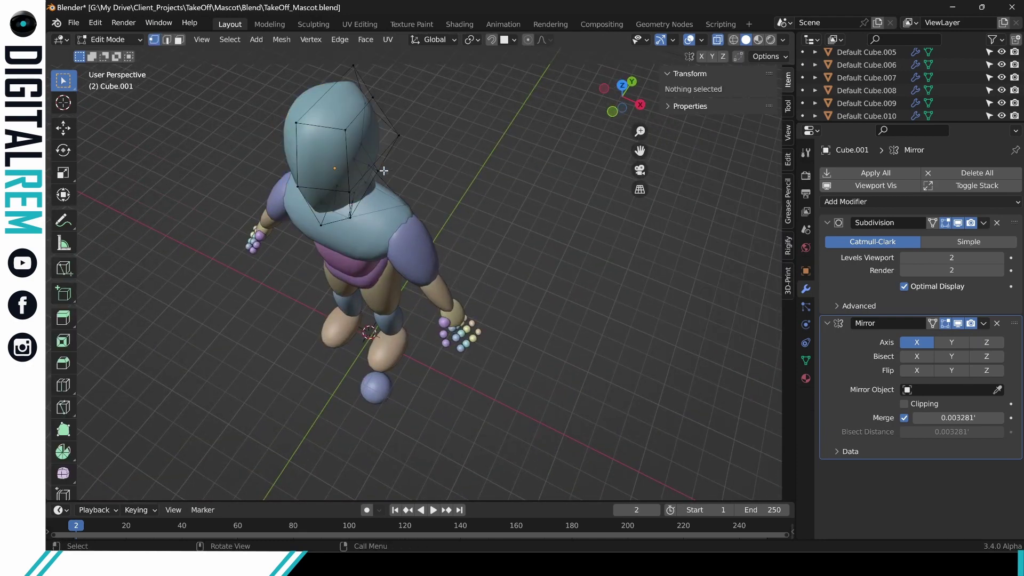
middle_click_drag(384, 170, 446, 203)
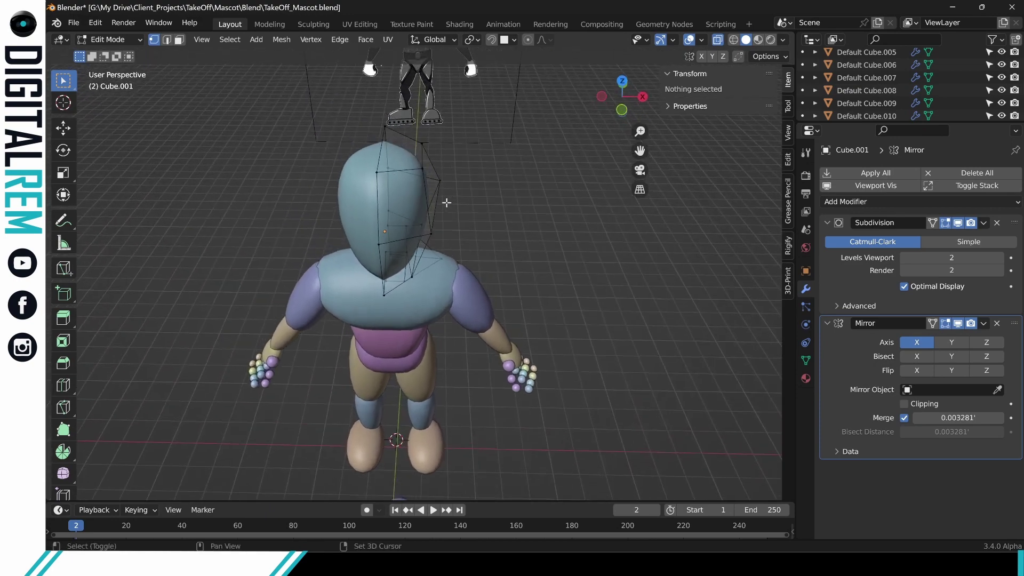
key("l")
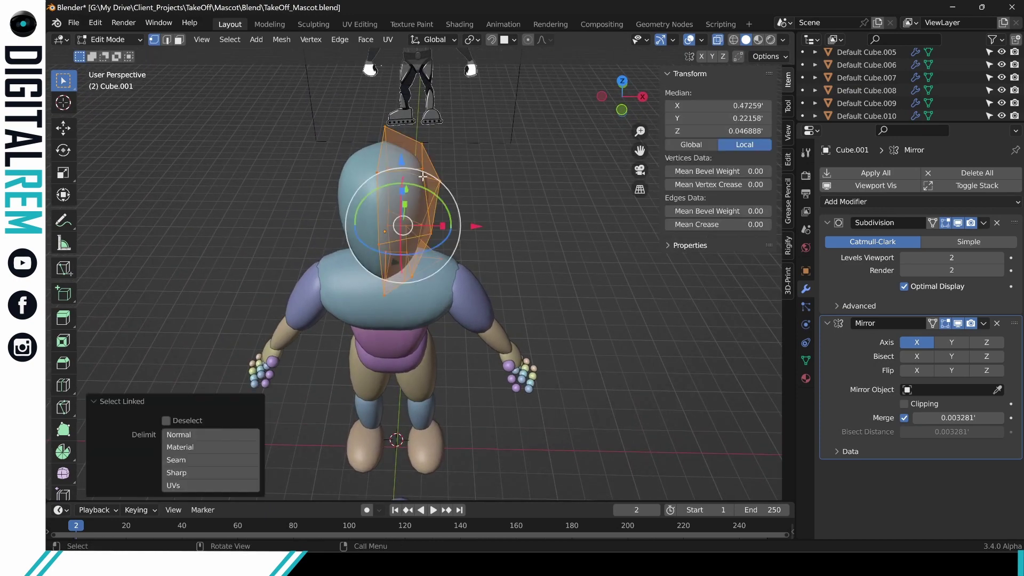
left_click(281, 40)
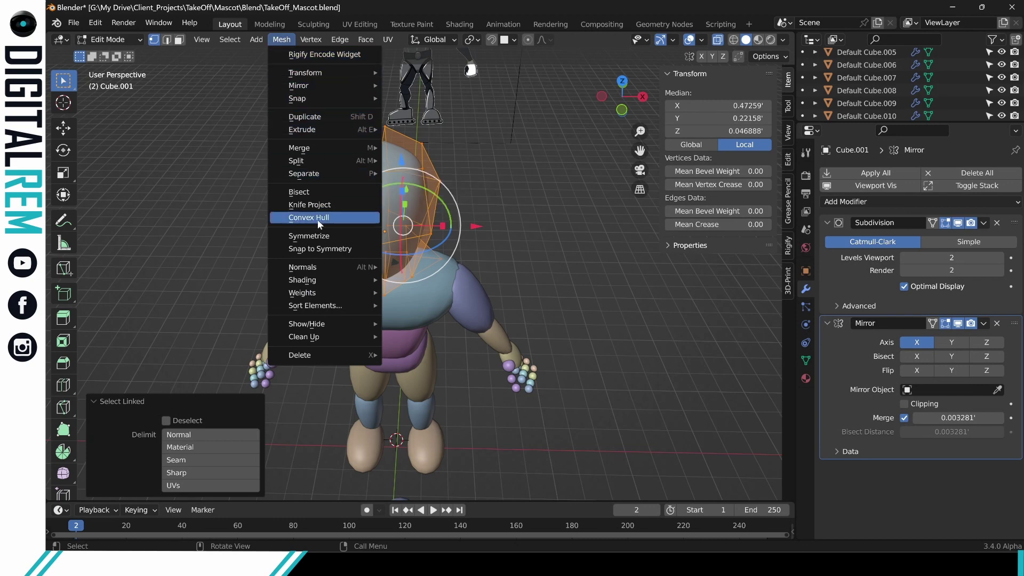
left_click(314, 237)
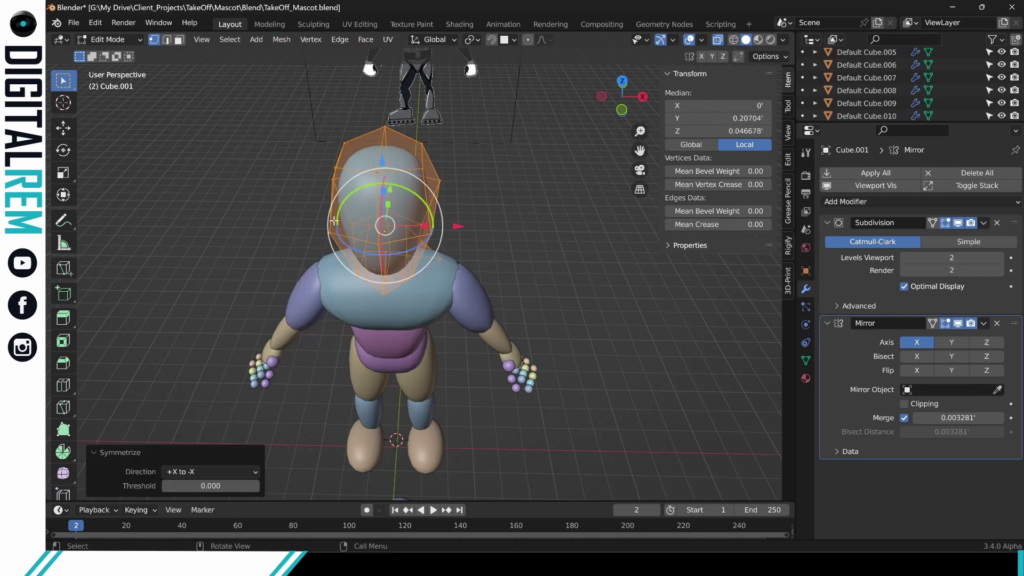
Switch back to Object Mode and orbit around to inspect the symmetrized head.
key("ctrl+Tab")
left_click(241, 214)
middle_click_drag(219, 213, 330, 219)
middle_click_drag(456, 248, 564, 251)
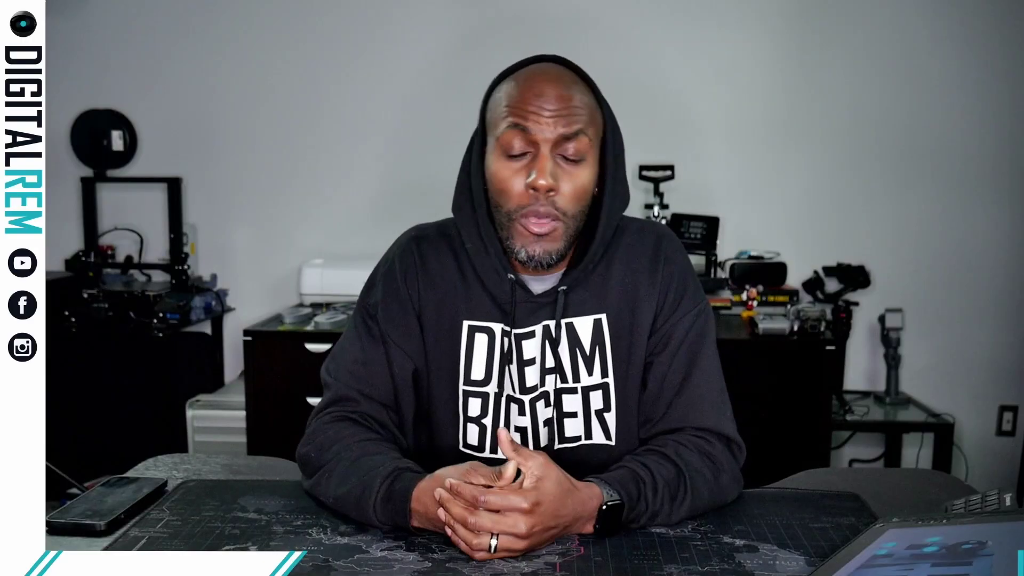